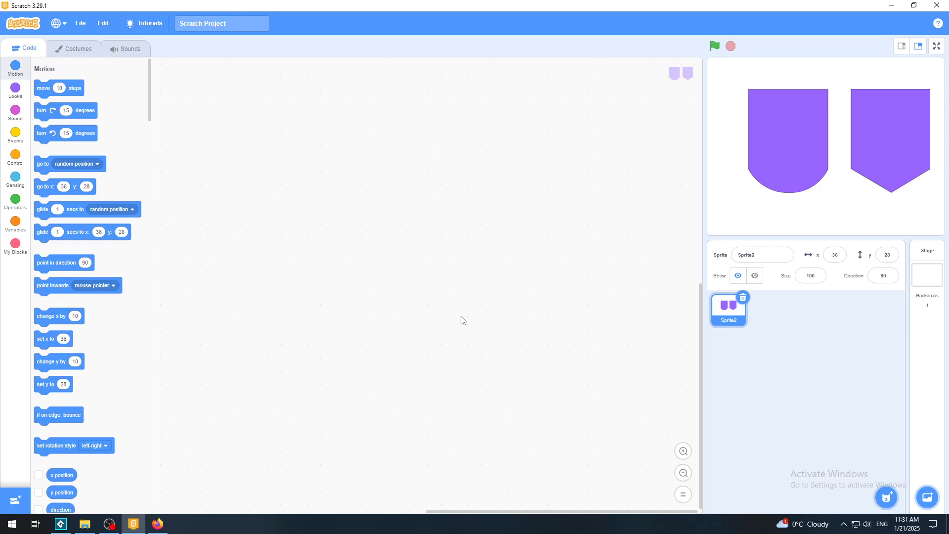
Step: Add the Rocketship sprite from the sprite library and place it on the stage at about x -131, y -1
click(894, 504)
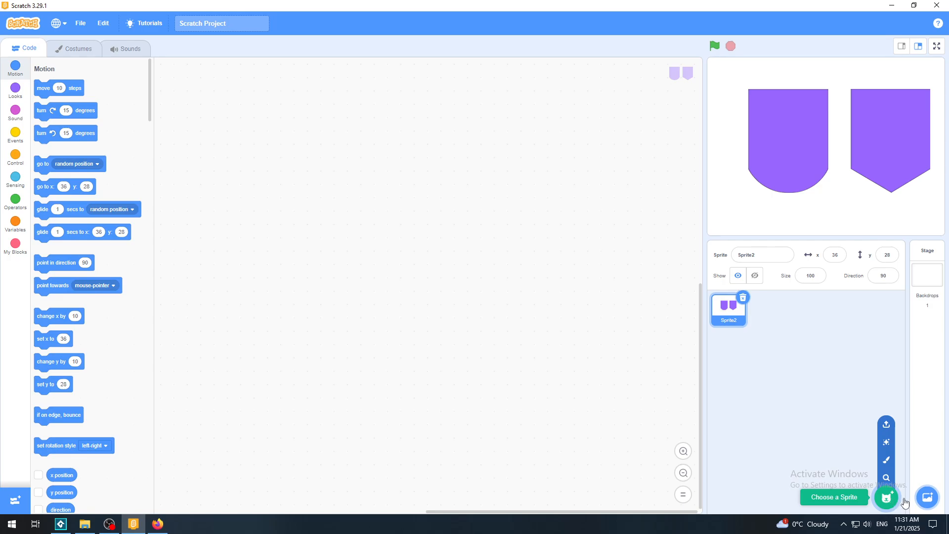
drag(948, 156, 946, 360)
click(583, 242)
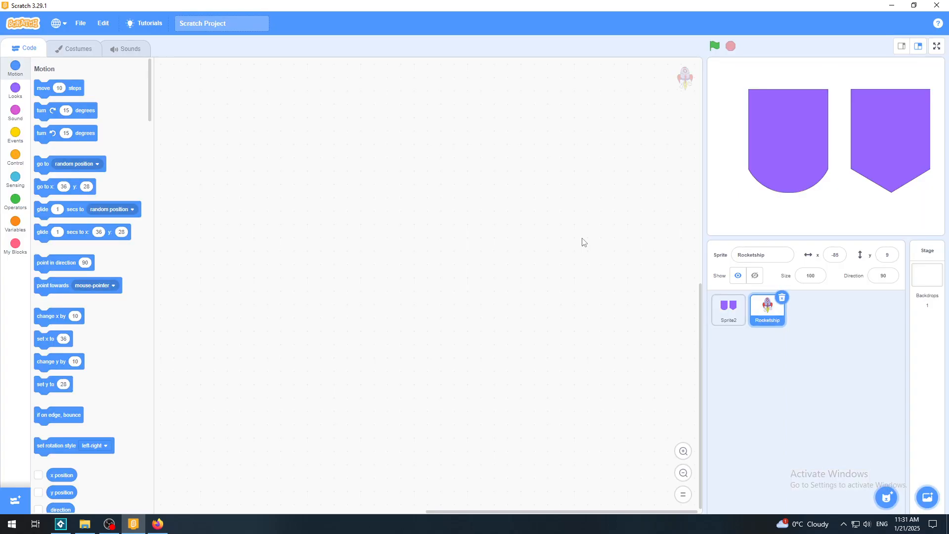
drag(788, 127, 766, 132)
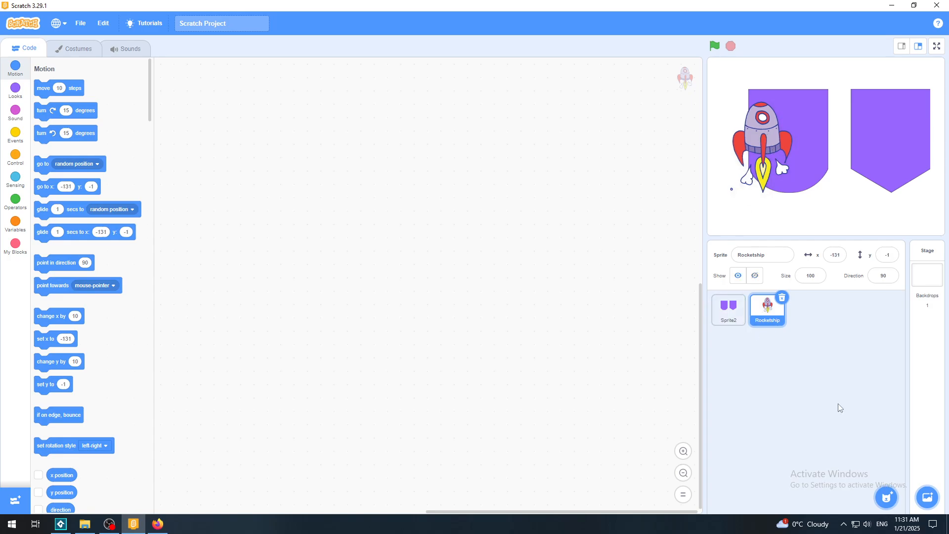
Step: Switch to Firefox to examine the rocket image results as shape references, and return to Scratch
click(166, 524)
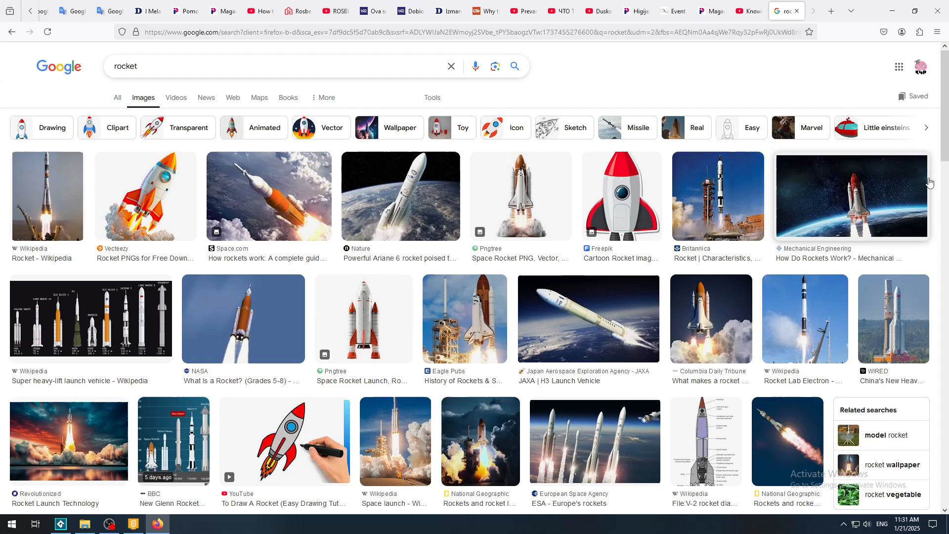
scroll(945, 182, down, 4)
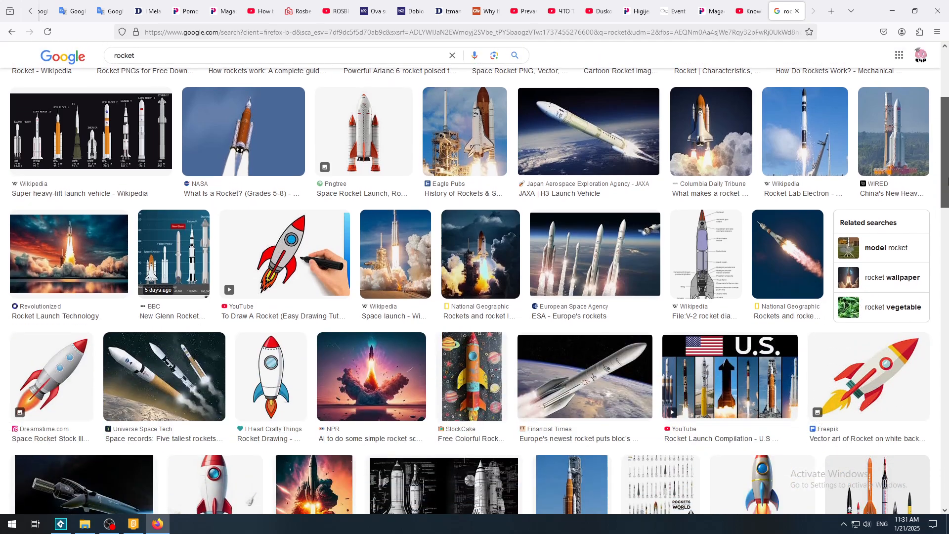
drag(947, 182, 947, 113)
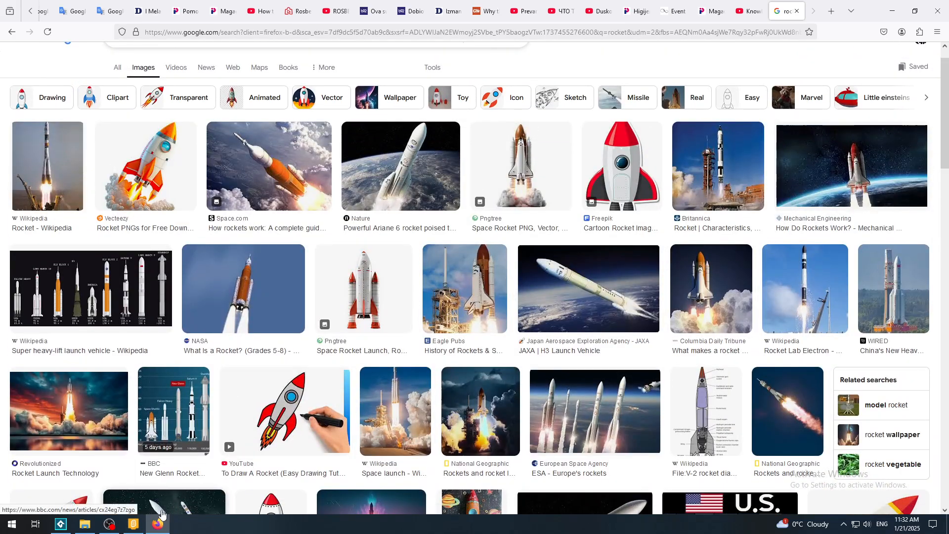
click(134, 524)
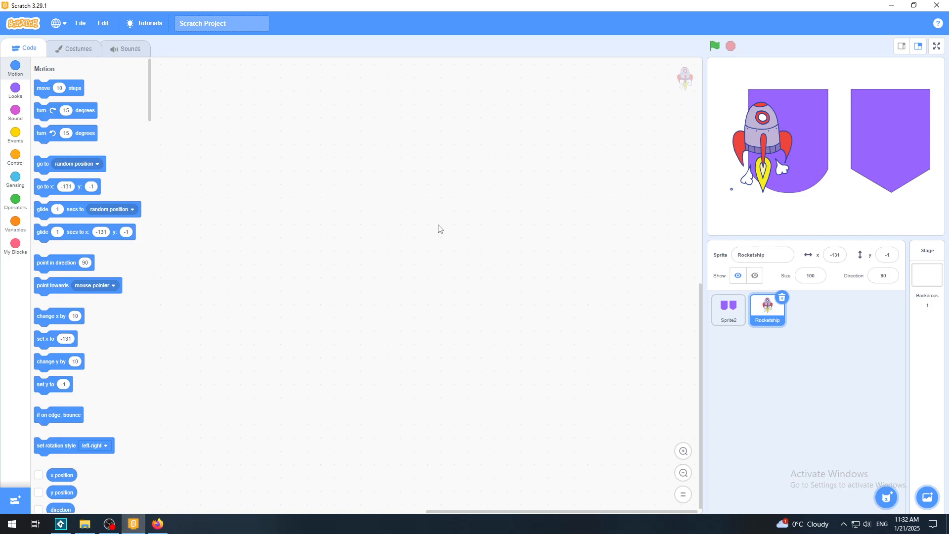
Step: Delete the shape with the pointed bottom from Sprite2's costume, keeping only the rounded one
click(732, 315)
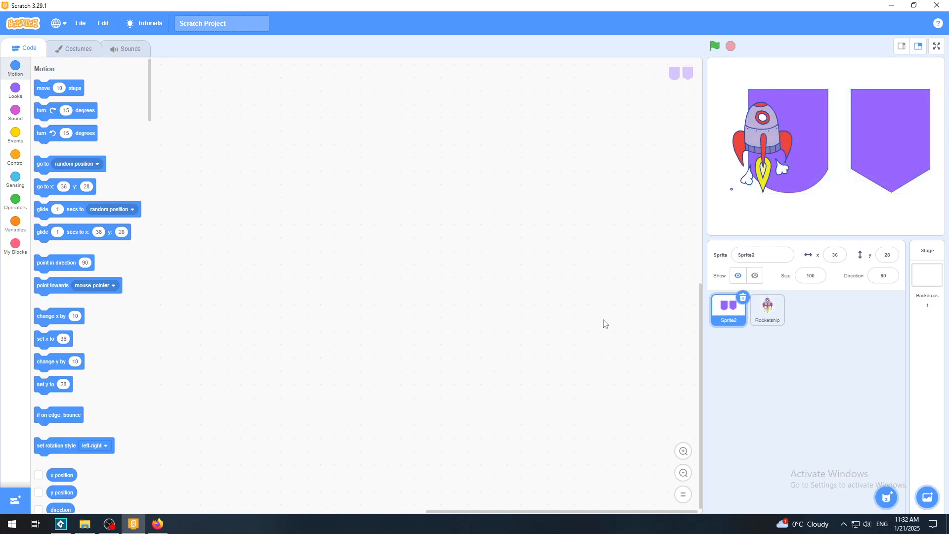
click(85, 50)
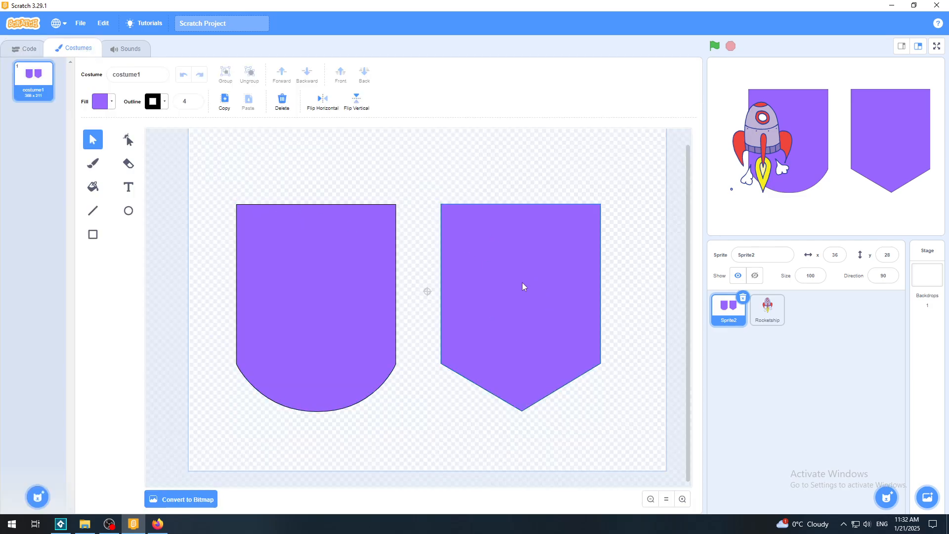
click(551, 267)
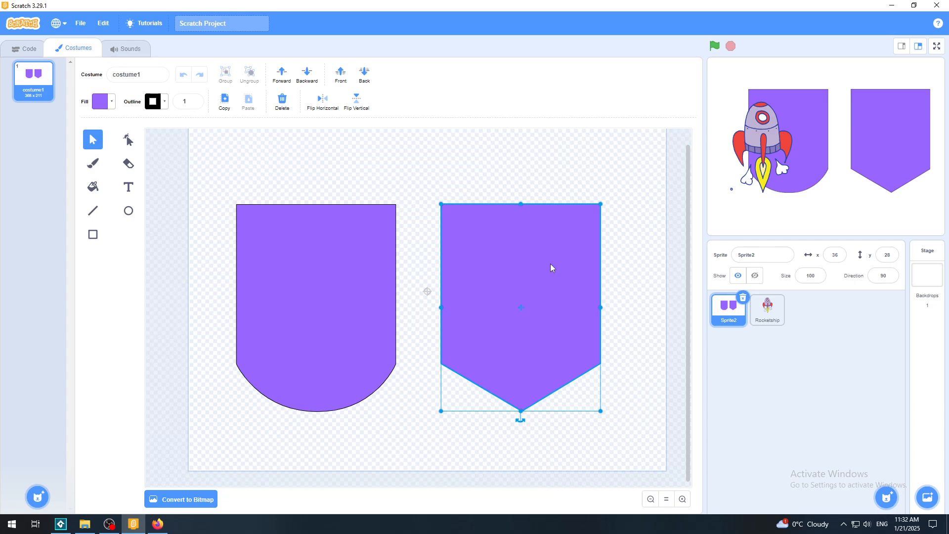
key(Delete)
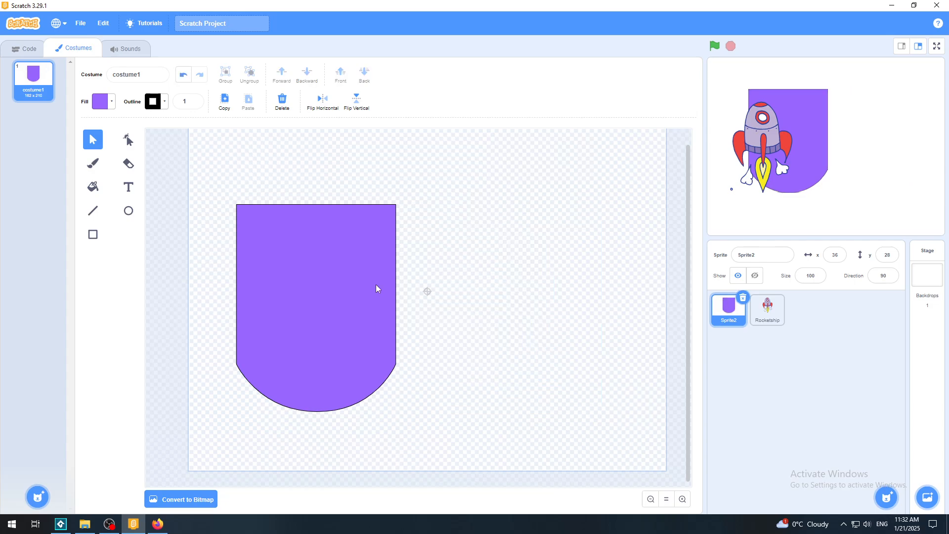
Step: Shrink the rounded purple shape to about 90 by 116 and centre it on the costume canvas
drag(326, 291, 441, 260)
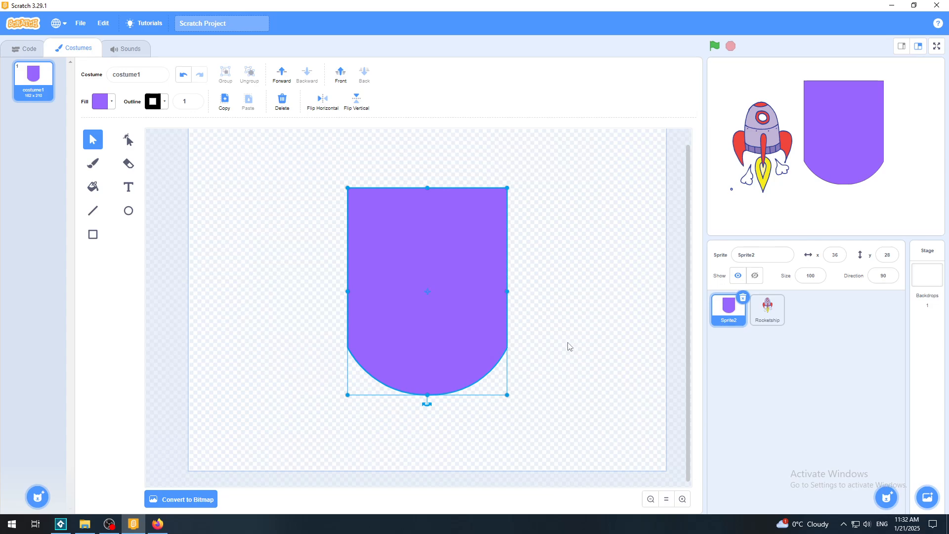
drag(507, 394, 436, 302)
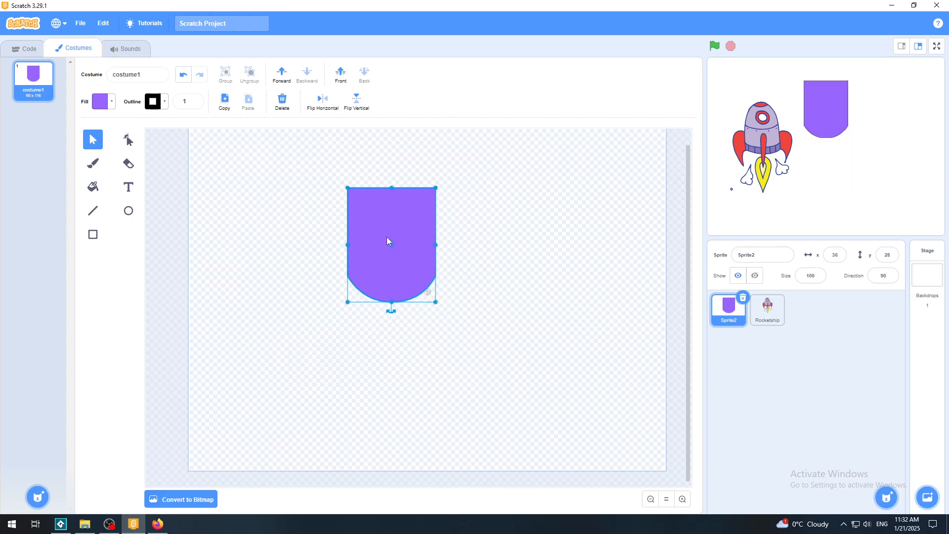
drag(387, 236, 426, 283)
Step: Move Sprite2 on the stage to about x 16, y 28 beside the rocket and compare both in full-screen view
mouse_move(834, 149)
mouse_down()
mouse_move(827, 135)
mouse_move(818, 142)
mouse_move(833, 143)
mouse_up()
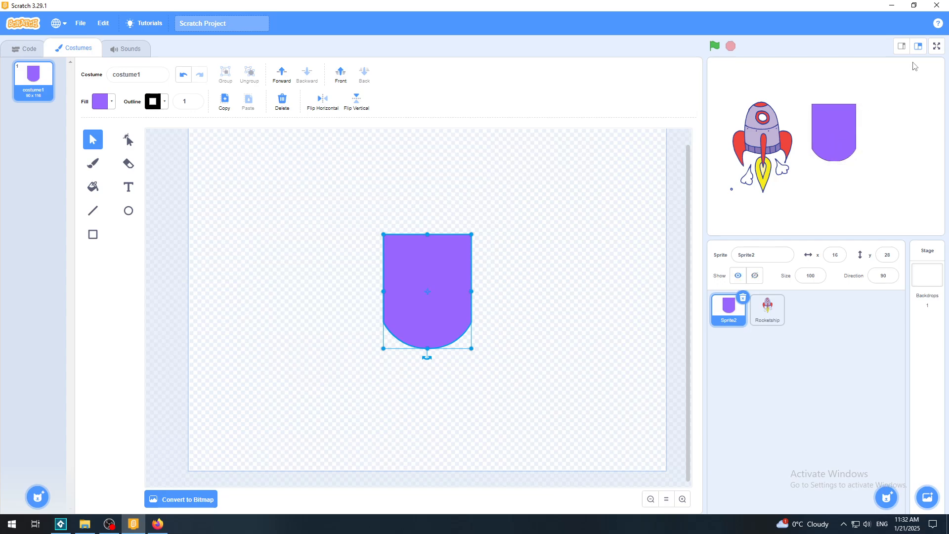
click(937, 46)
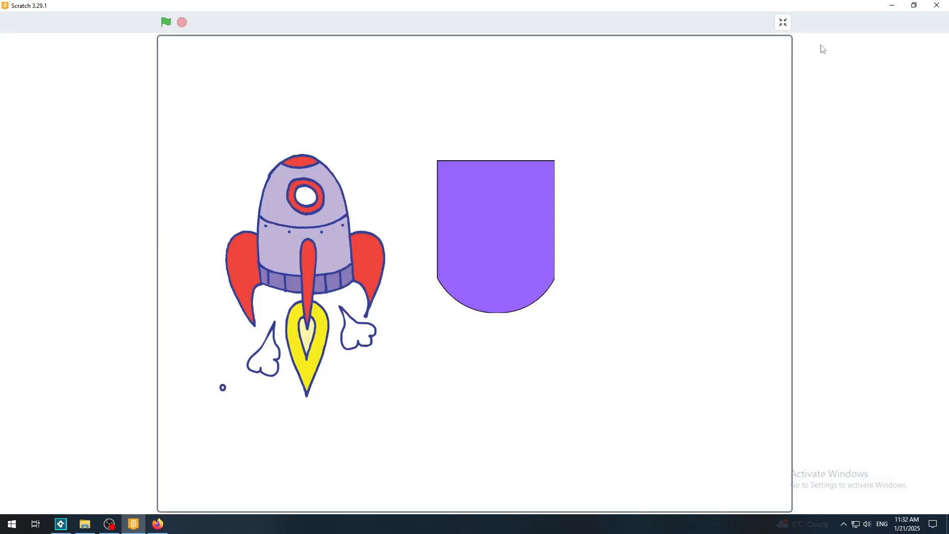
click(783, 22)
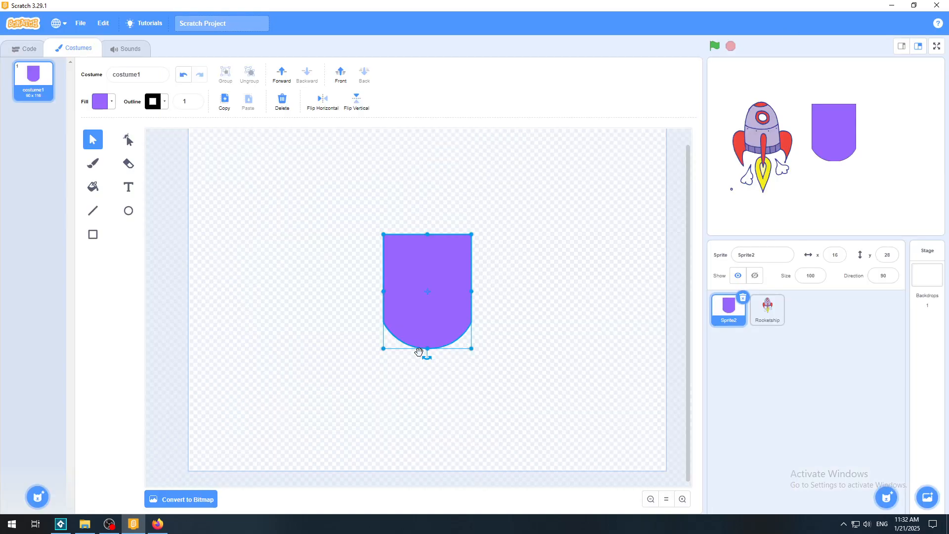
Step: Flip the purple shape vertically so its rounded end points up, and check it in the full-screen stage view
click(356, 101)
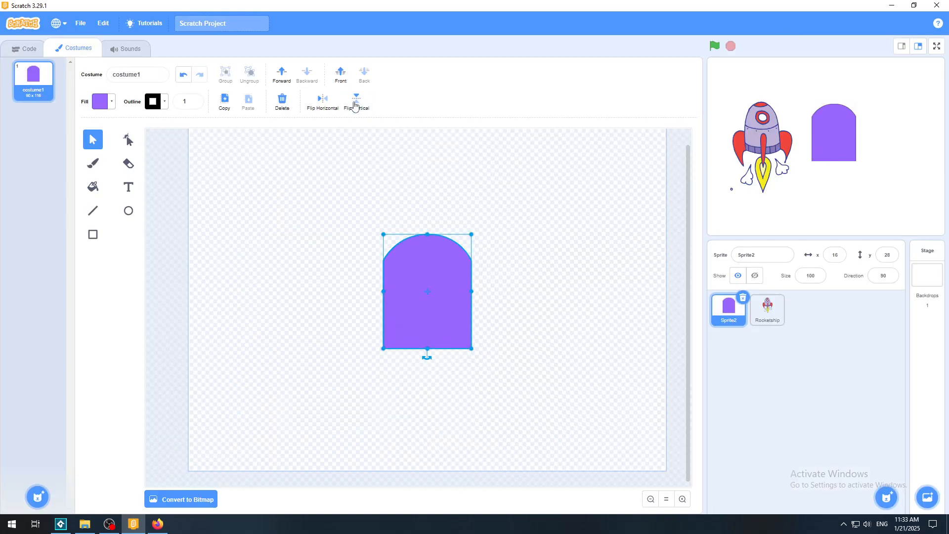
click(937, 46)
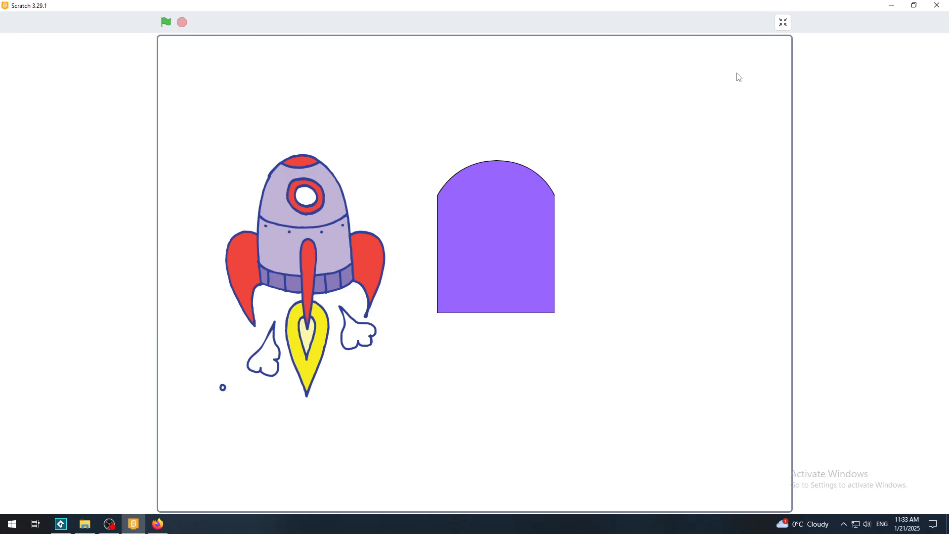
click(783, 23)
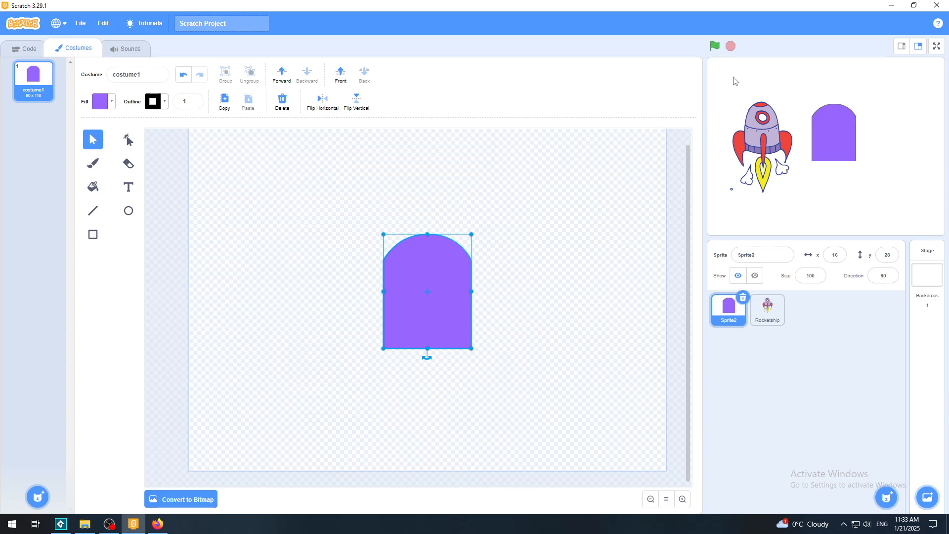
Step: Try widening the purple shape by reshaping its two right corner points outward one at a time, and undo both changes
click(558, 249)
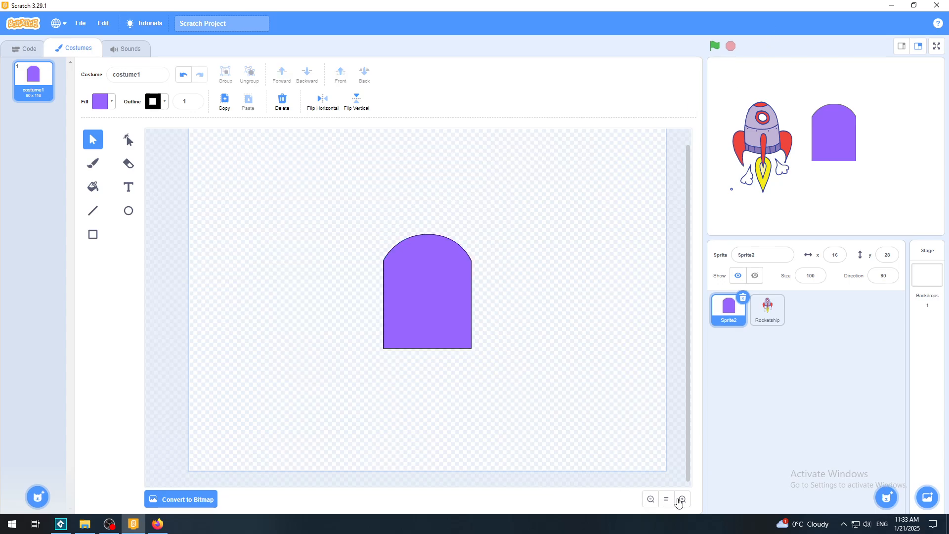
click(681, 500)
click(680, 502)
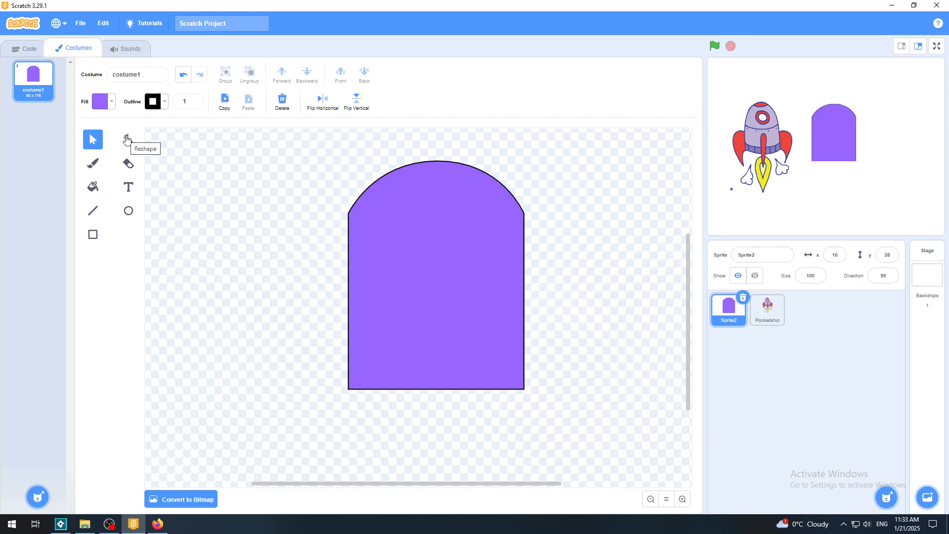
click(127, 140)
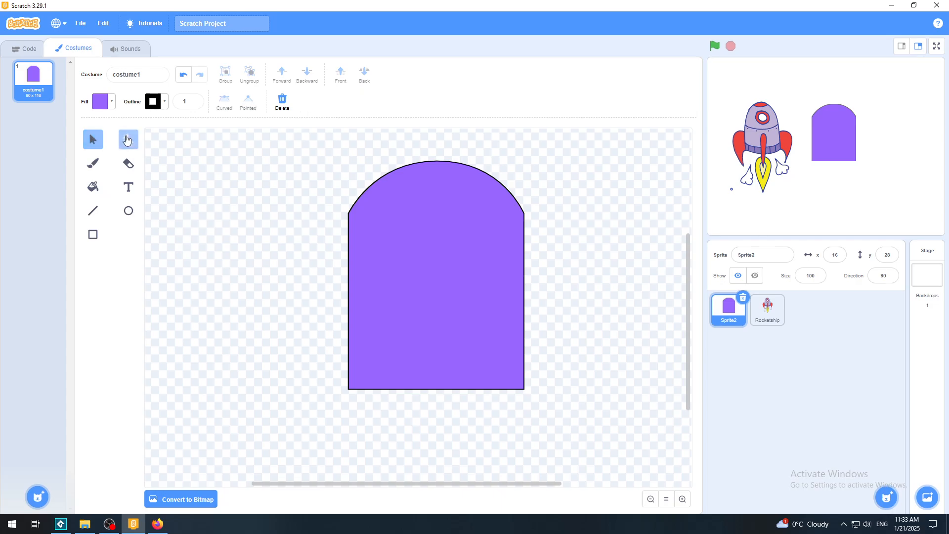
click(348, 254)
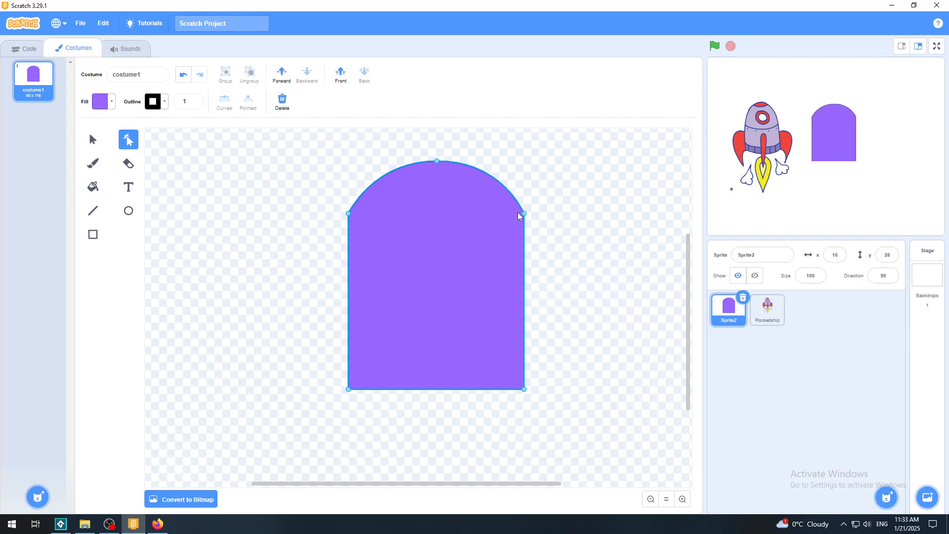
drag(524, 214, 590, 196)
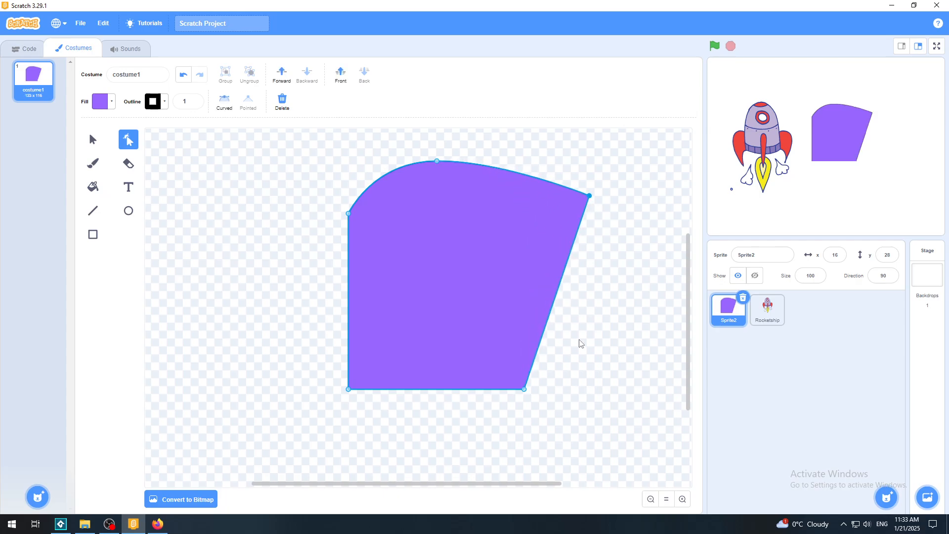
drag(525, 390, 583, 397)
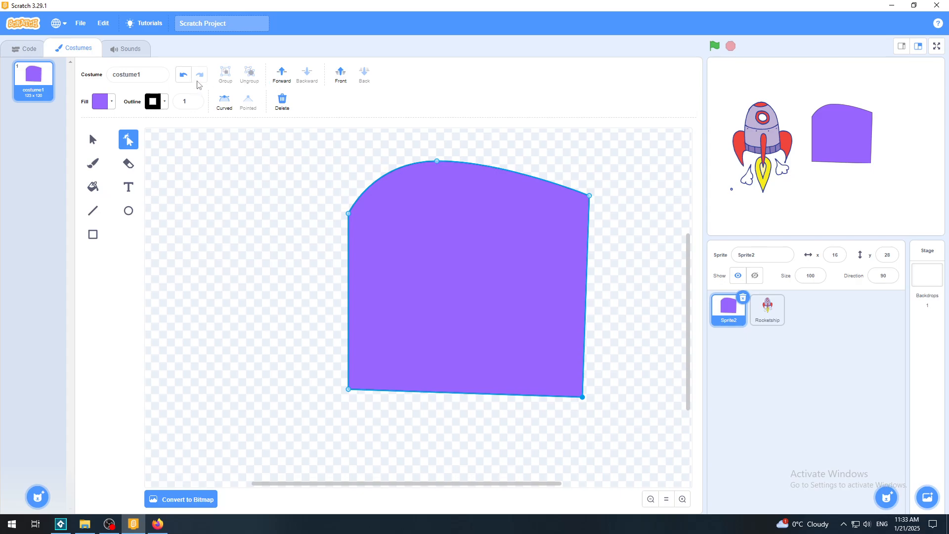
click(184, 75)
click(184, 75)
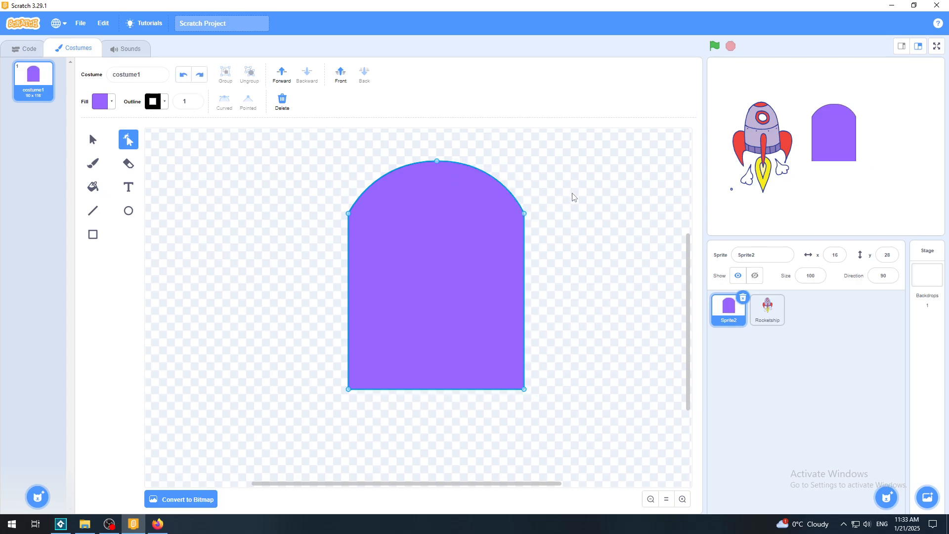
Step: Try narrowing the shape by moving both right corner points inward together with the Reshape tool, and undo it
drag(565, 167, 521, 399)
drag(524, 216, 495, 207)
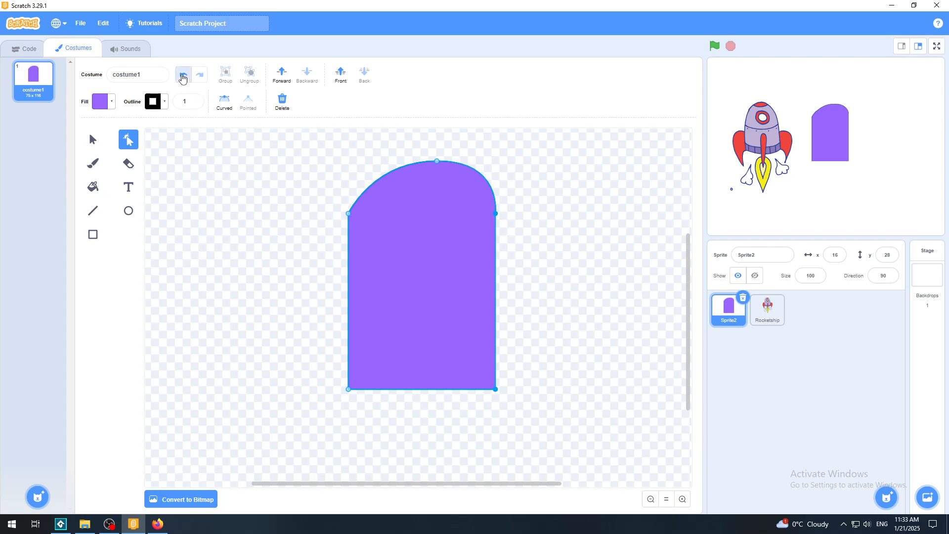
click(182, 75)
click(245, 212)
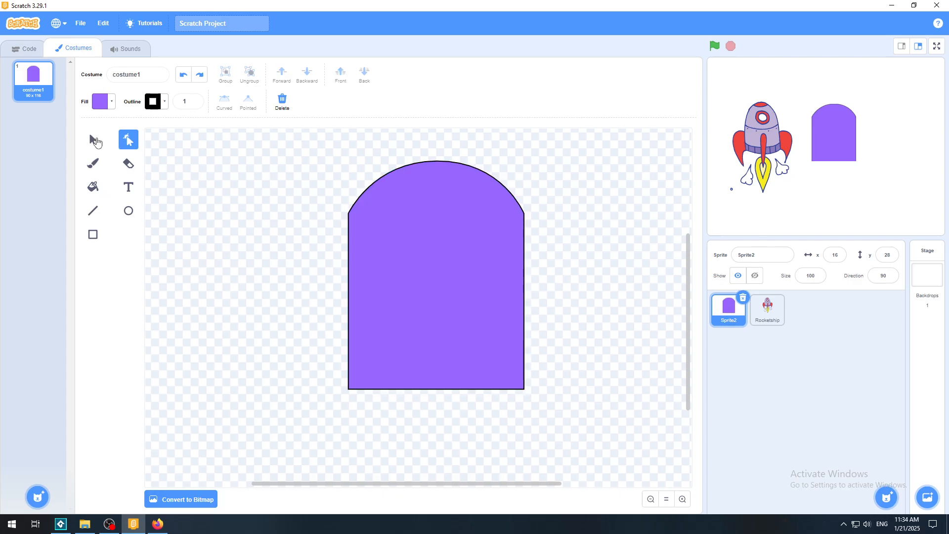
Step: Narrow the purple shape to about 71 wide by scaling its left side inward, and re-centre it on the canvas
click(94, 141)
click(410, 229)
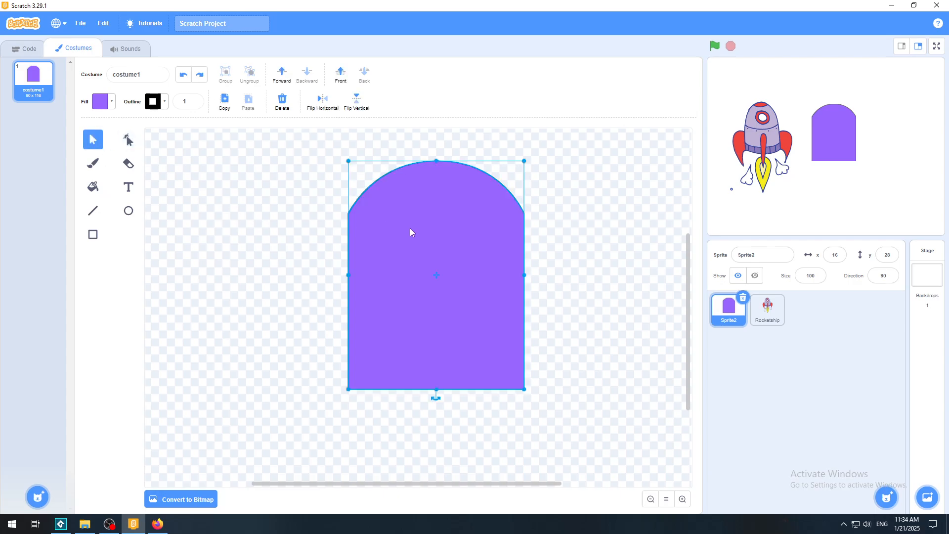
drag(350, 275, 368, 278)
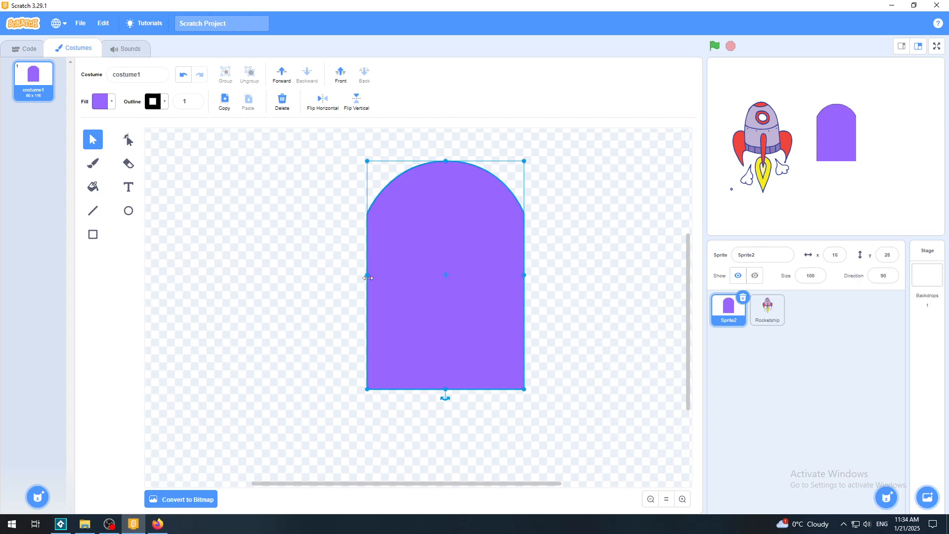
drag(368, 275, 387, 270)
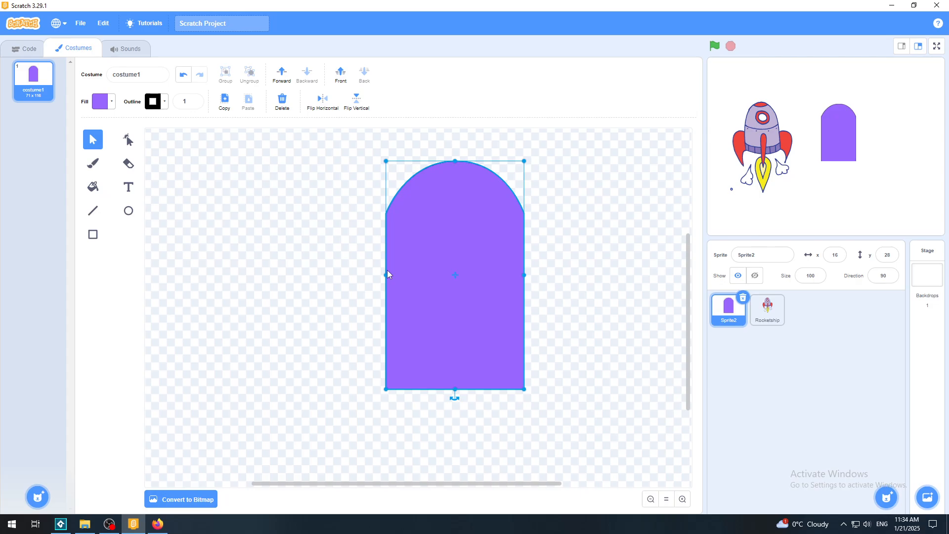
click(598, 280)
mouse_move(476, 282)
mouse_down()
mouse_move(446, 277)
mouse_move(471, 293)
mouse_up()
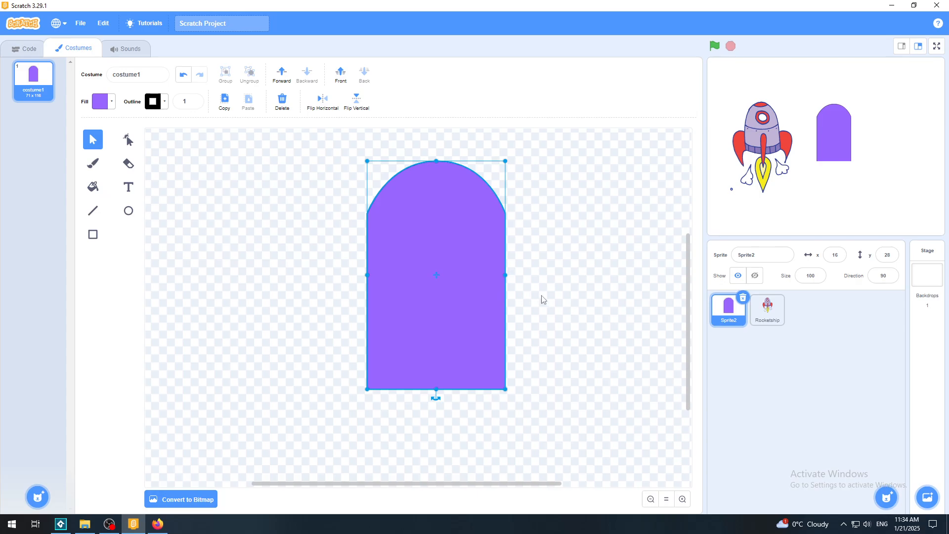
click(612, 295)
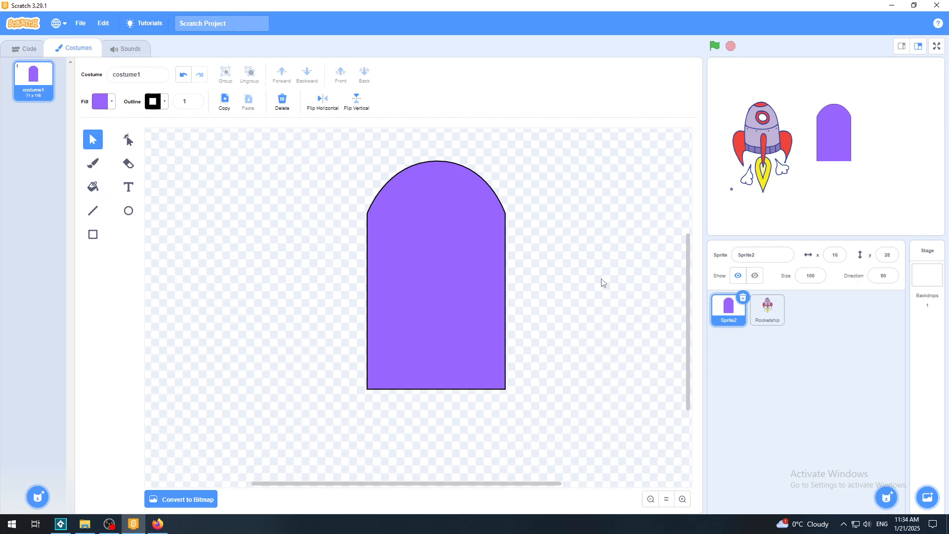
Step: Place the purple shape over the rocket's body on the stage to compare their sizes, and move it back beside the rocket
drag(840, 130, 767, 128)
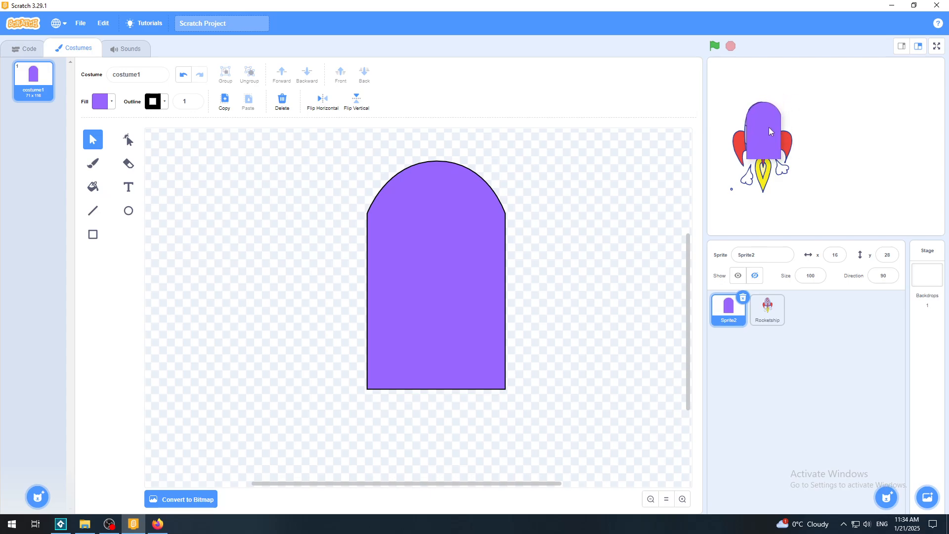
drag(770, 127, 836, 124)
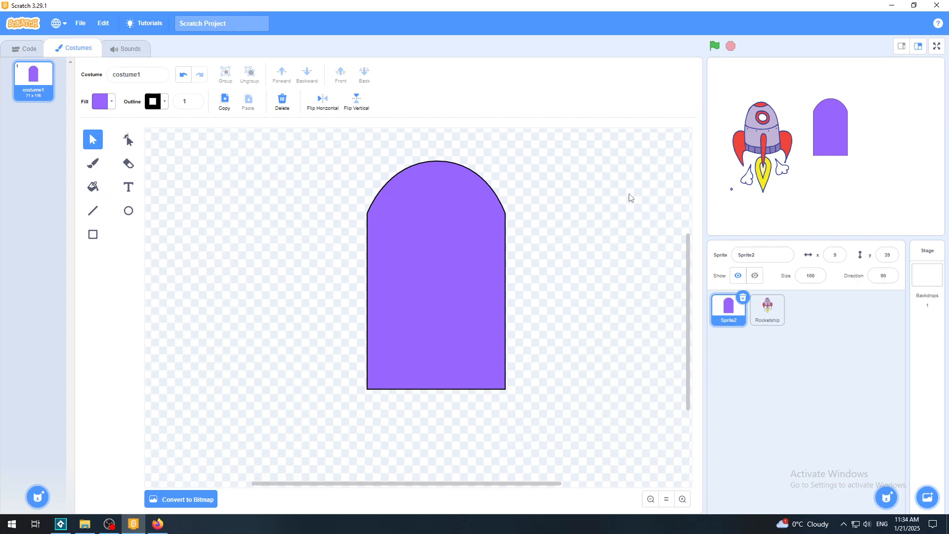
Step: In the Rocketship sprite's first costume, separate the smoke puffs from the rocket by moving the puffs down and the rocket up
click(937, 46)
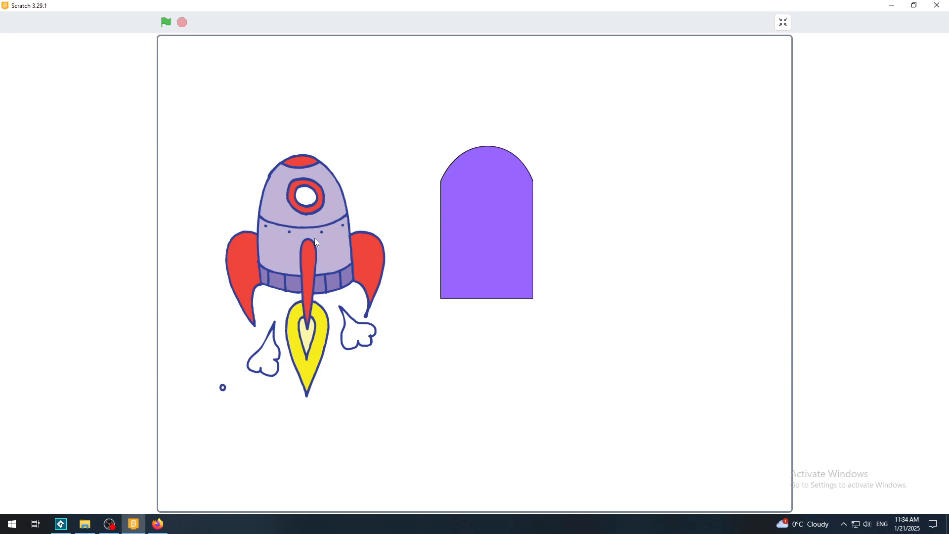
click(783, 23)
click(768, 307)
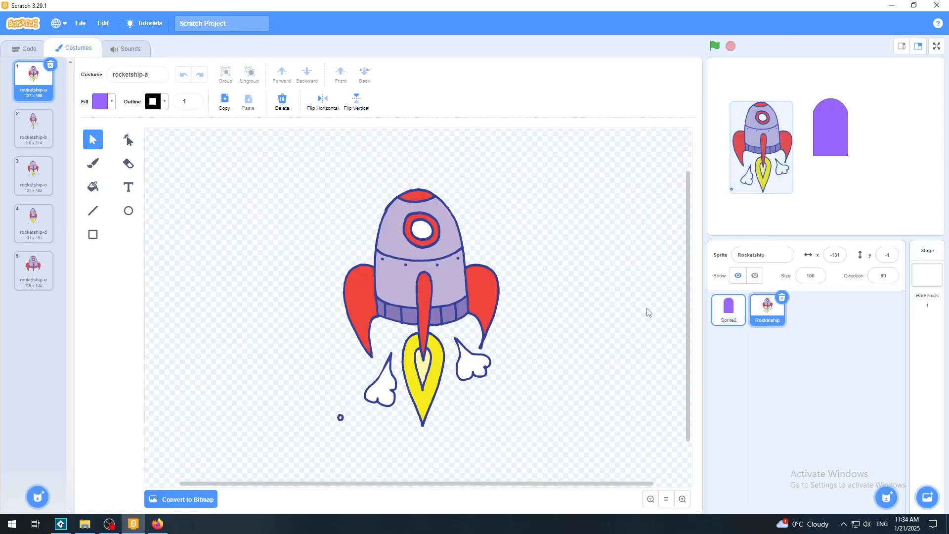
click(376, 399)
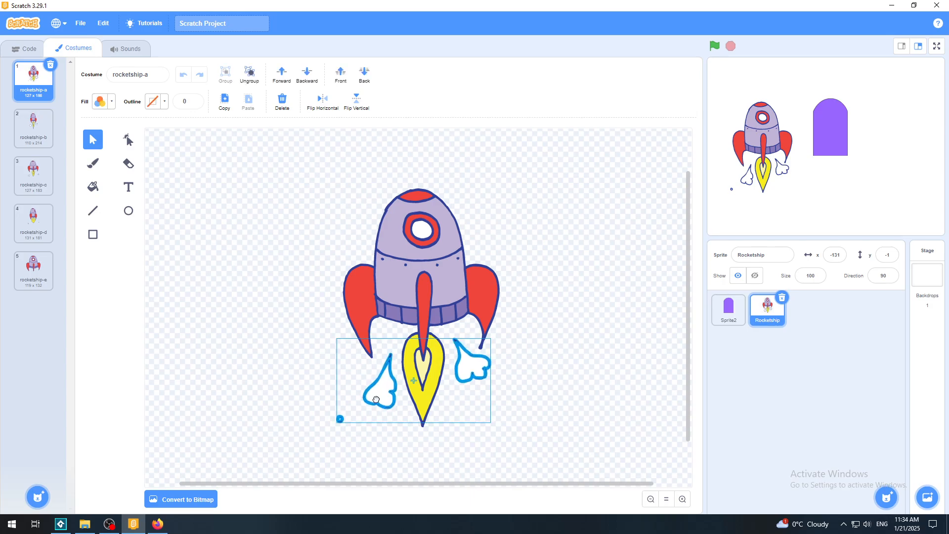
drag(376, 399, 373, 485)
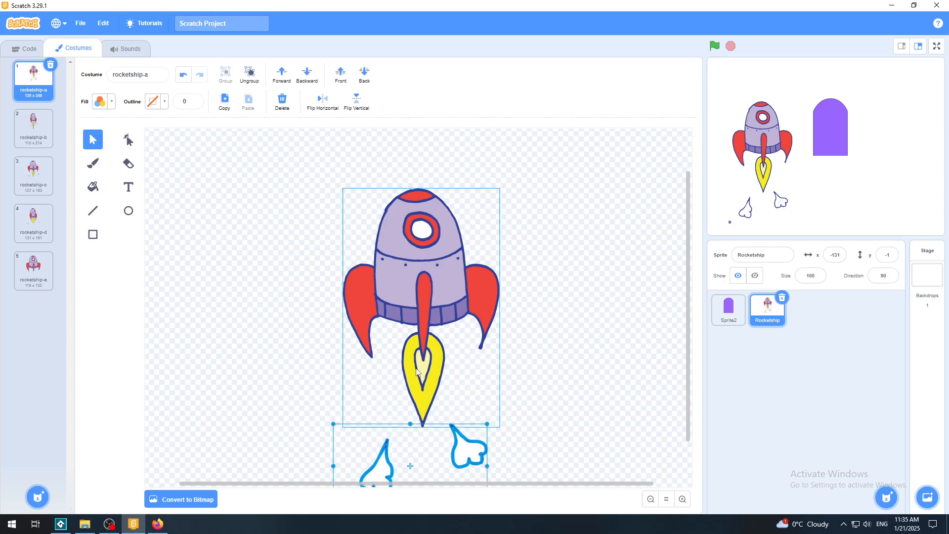
drag(417, 372, 414, 340)
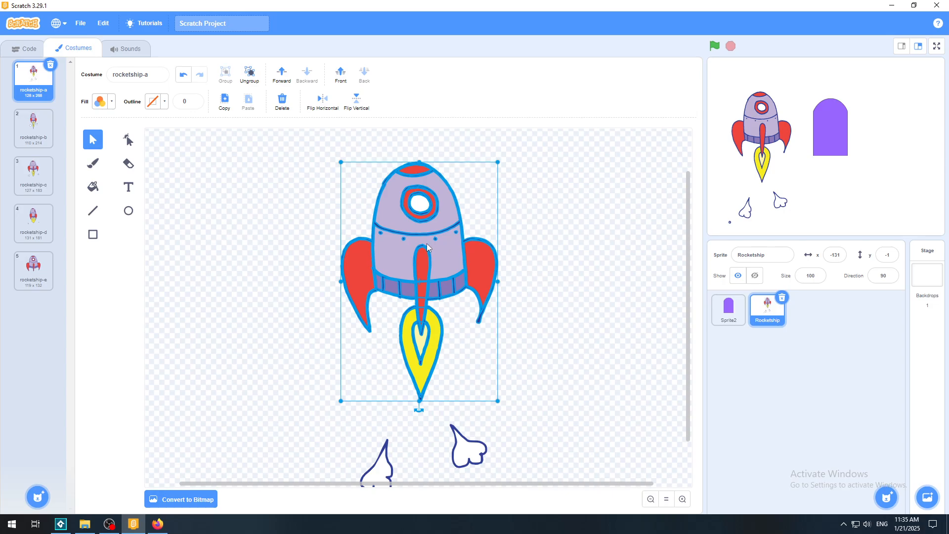
mouse_move(432, 239)
mouse_down()
mouse_move(435, 254)
mouse_move(430, 240)
mouse_up()
click(558, 308)
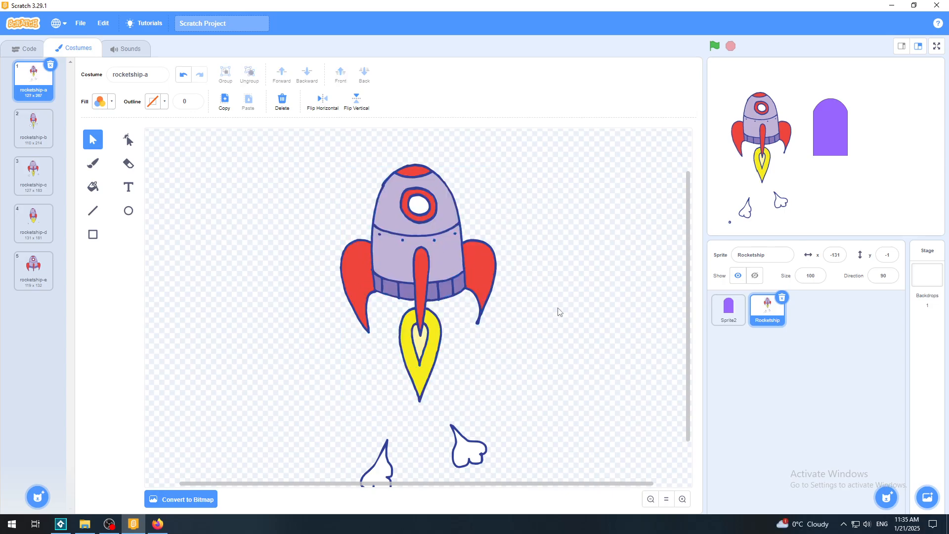
Step: Ungroup the rocket in the Rocketship costume into its separate parts
click(444, 241)
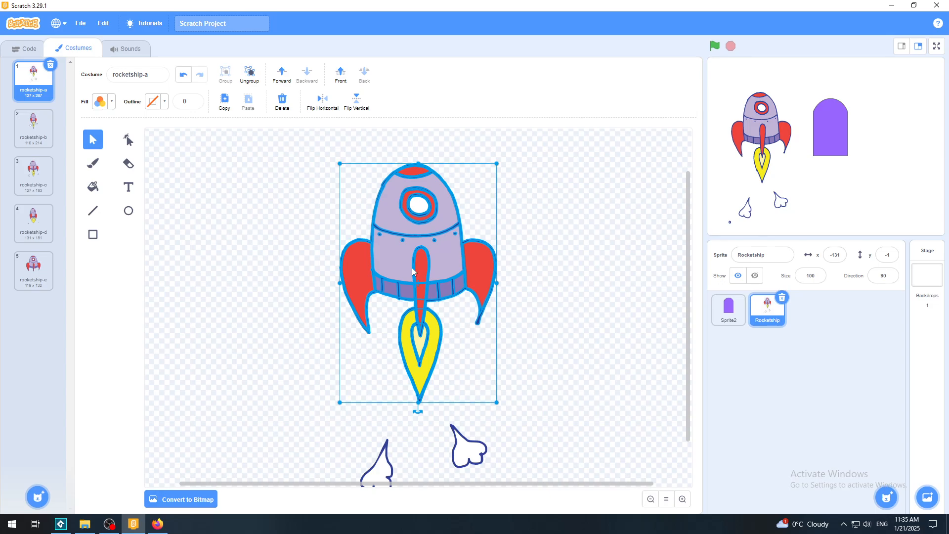
click(253, 74)
click(254, 216)
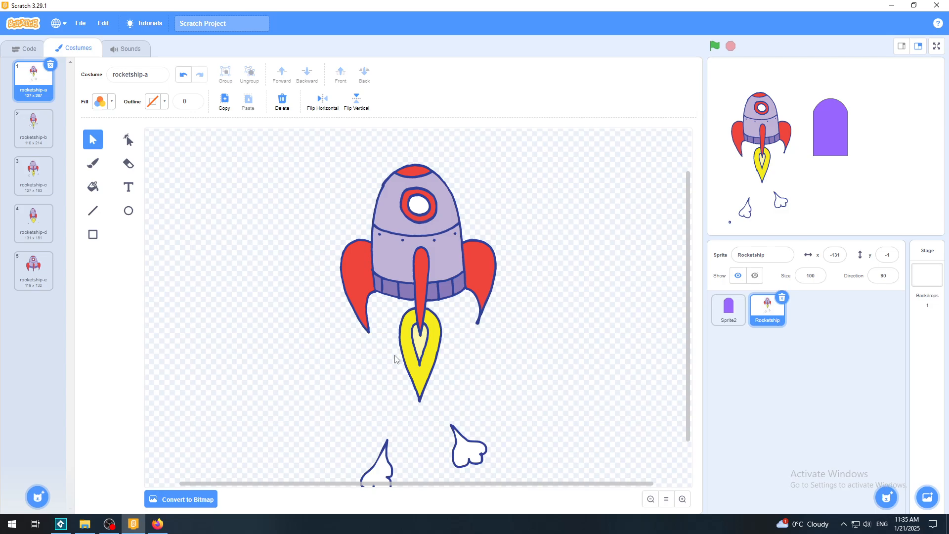
Step: Try moving the rocket's blue outline away from its coloured fills, and undo the move
drag(418, 364, 581, 369)
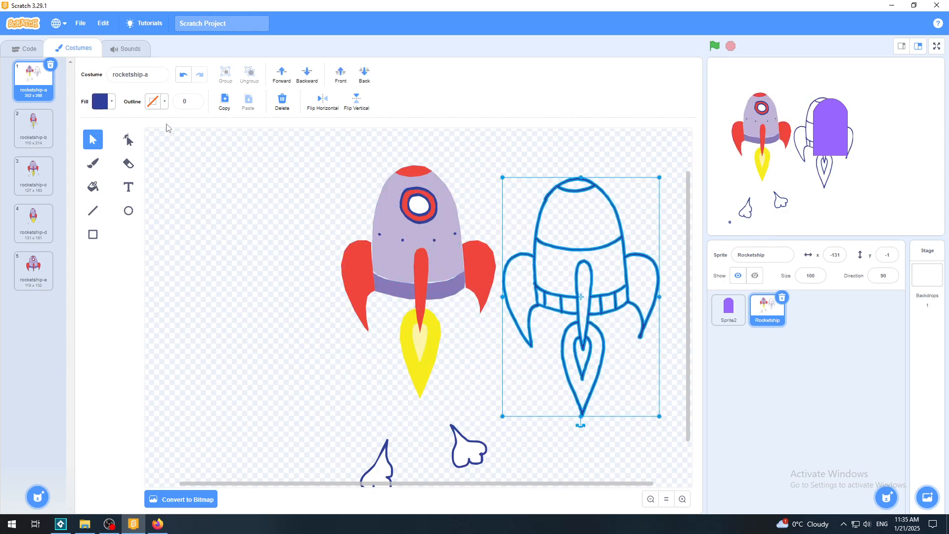
click(184, 75)
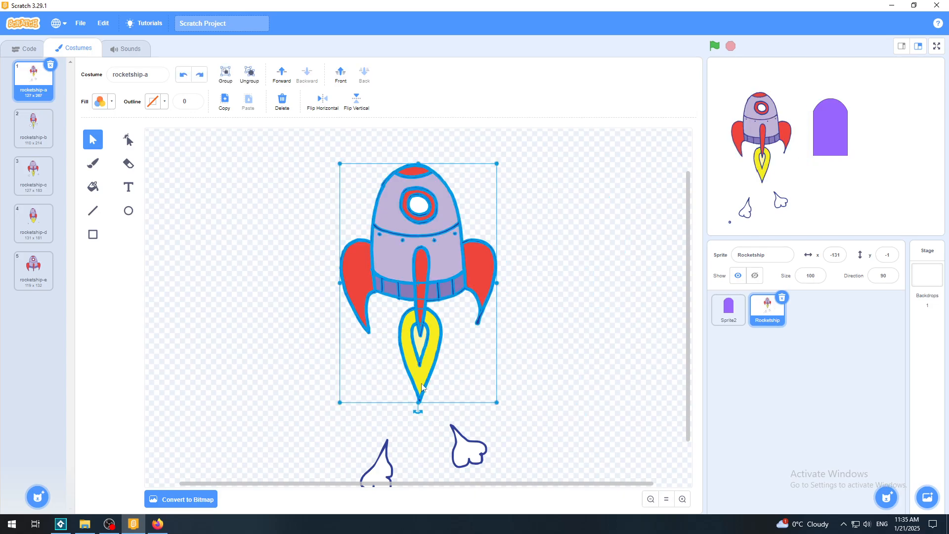
click(253, 212)
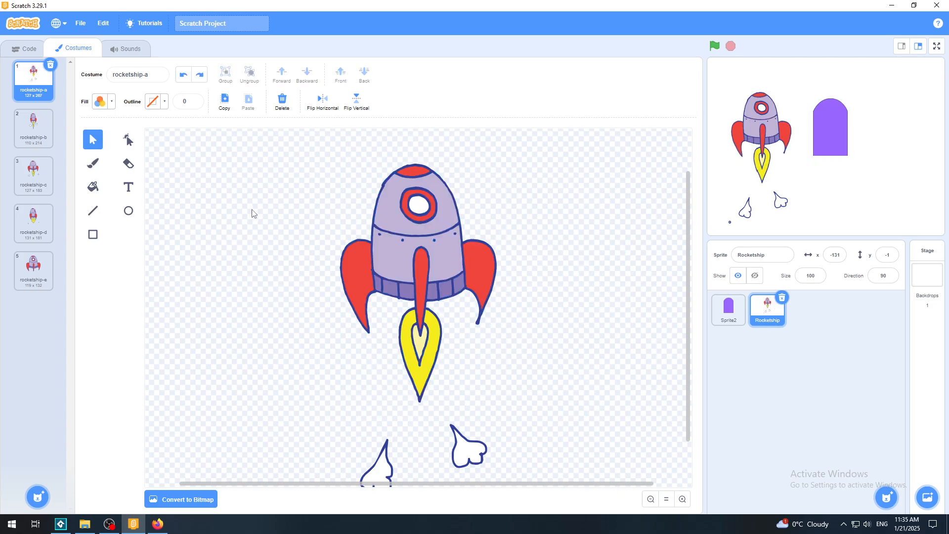
Step: Move the flame's yellow fill and its pale inner fill out of the outline to beside the smoke puffs
click(389, 271)
click(420, 356)
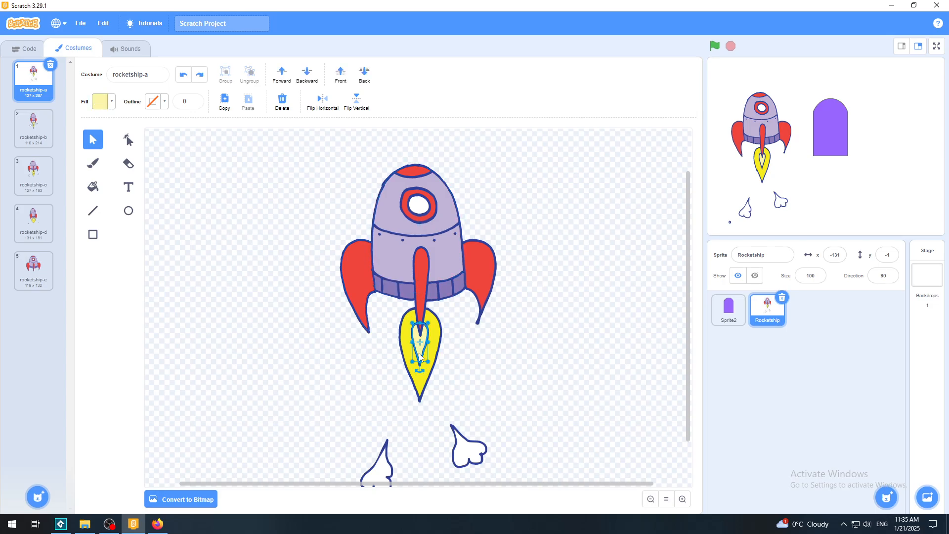
click(405, 353)
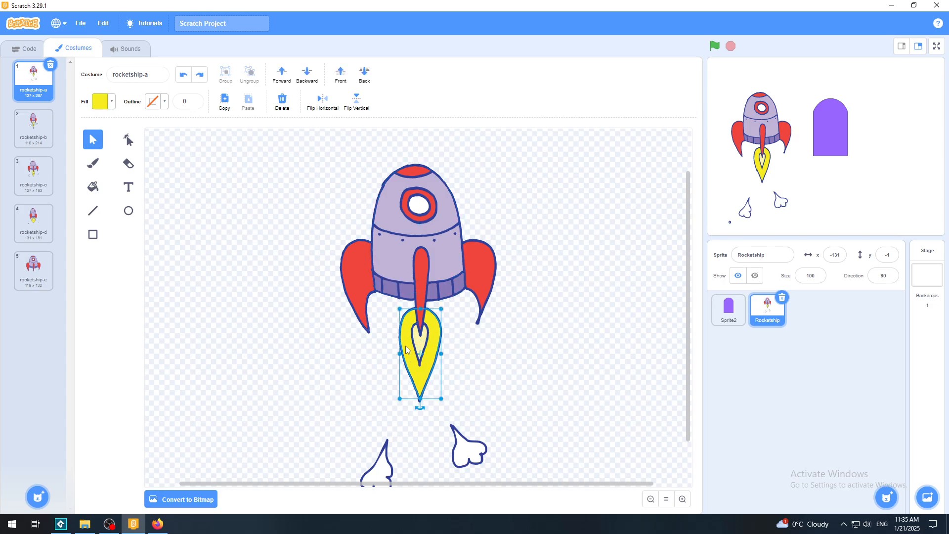
drag(406, 352, 556, 410)
drag(422, 352, 521, 443)
click(433, 386)
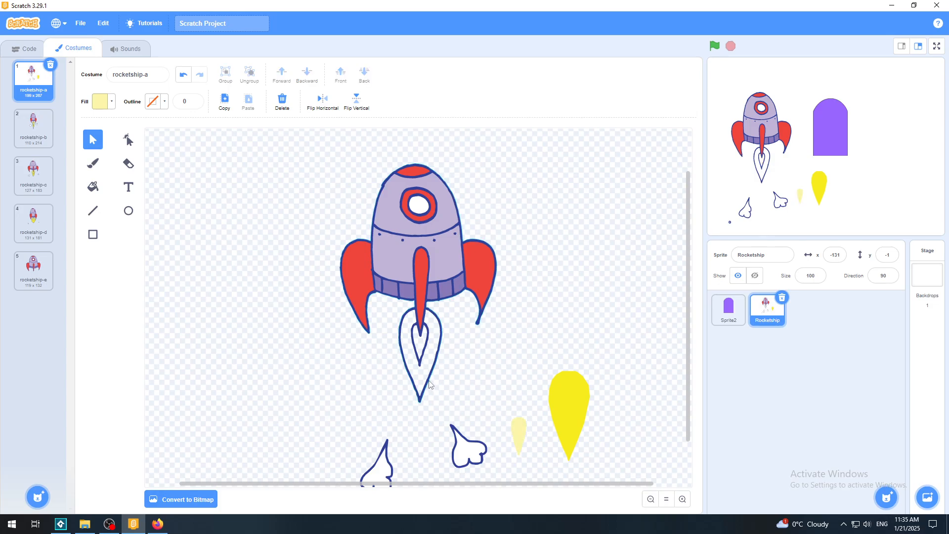
Step: Try shifting the rocket's outline off its fills, and undo this move together with both flame-fill moves
click(430, 384)
drag(429, 384, 390, 366)
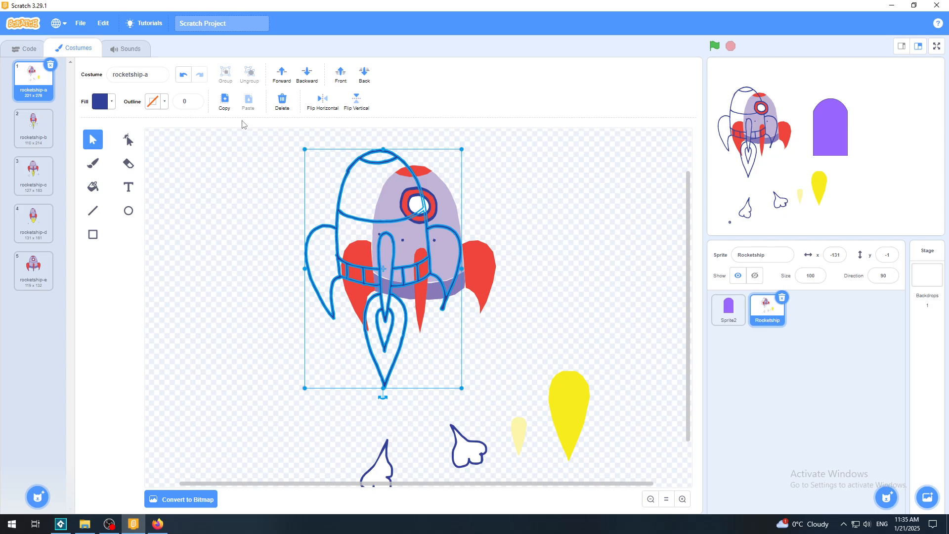
click(183, 75)
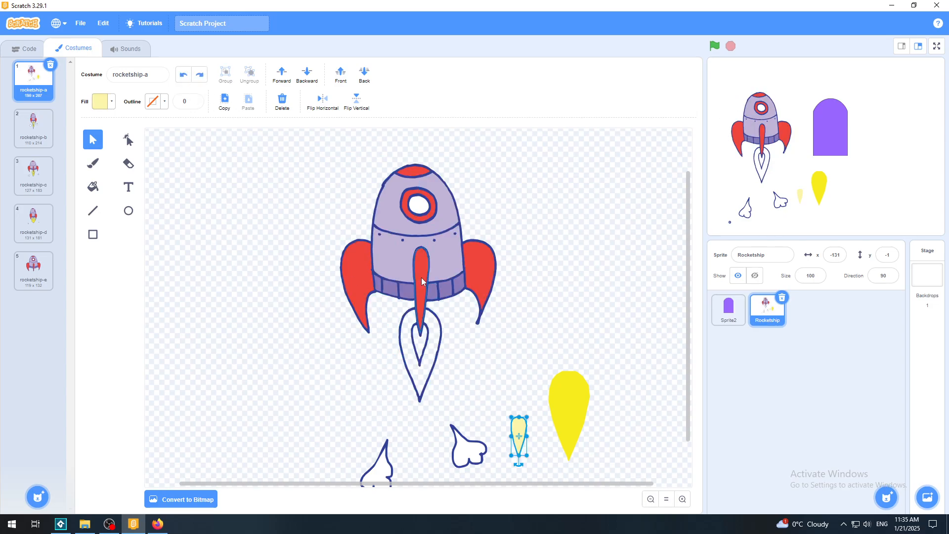
click(421, 297)
click(183, 75)
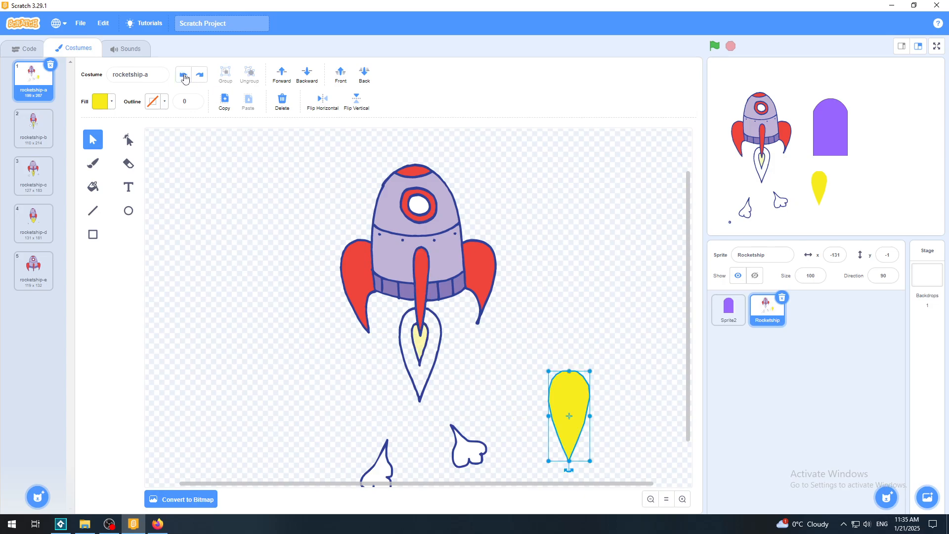
click(183, 74)
click(296, 398)
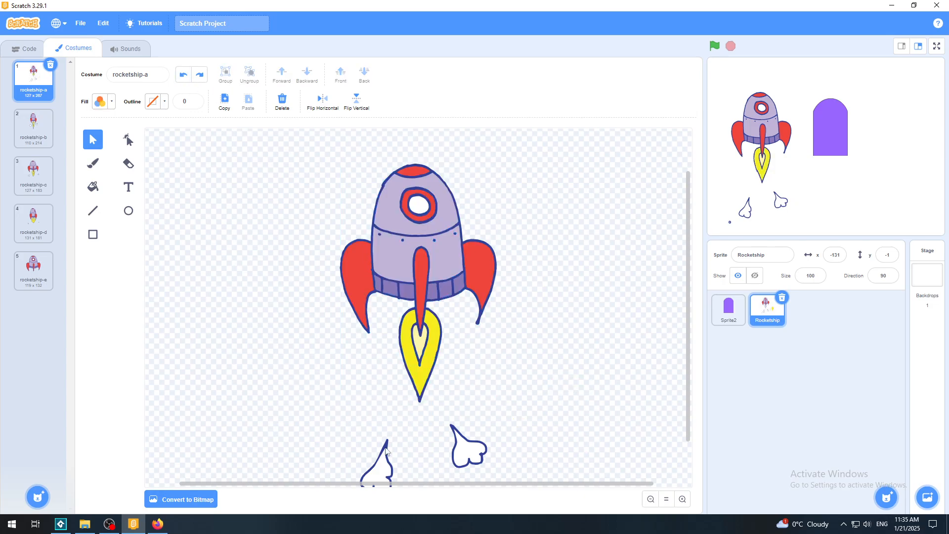
Step: Move the smoke puffs further below the rocket, and compare the rocket with the purple shape on the full-screen stage
drag(385, 463, 385, 482)
click(408, 223)
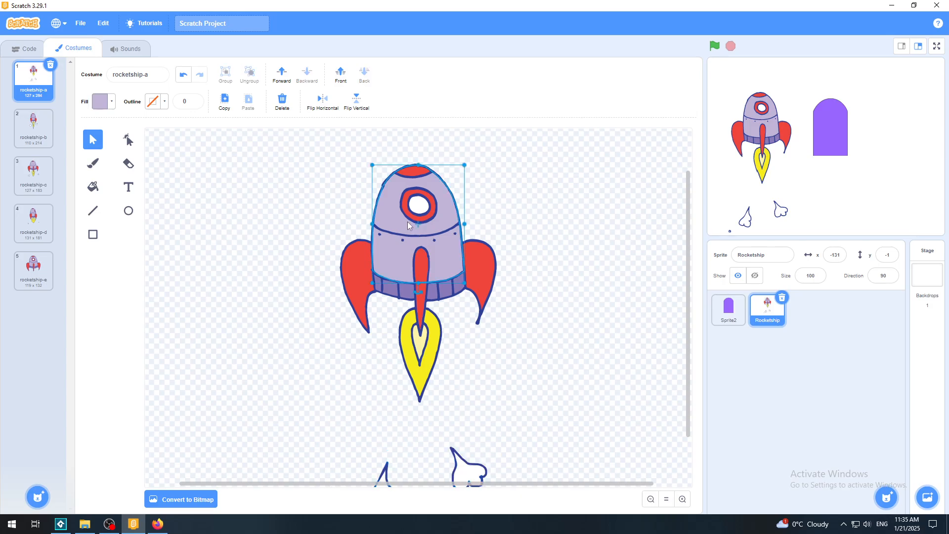
click(315, 196)
drag(319, 148, 546, 422)
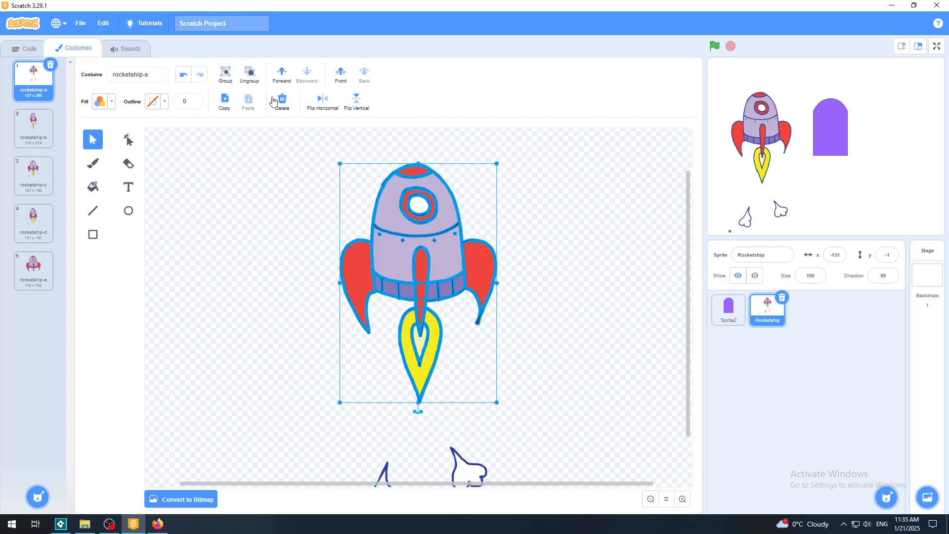
click(572, 231)
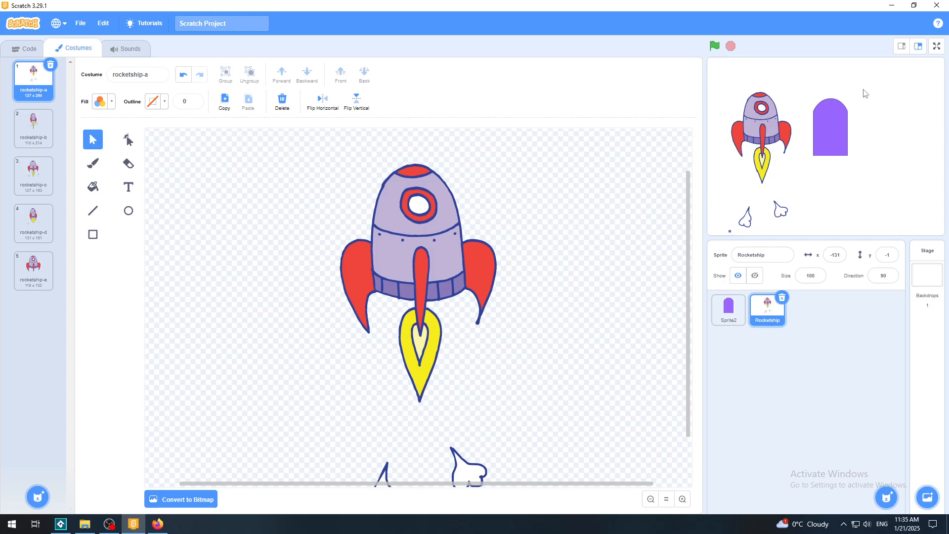
click(937, 47)
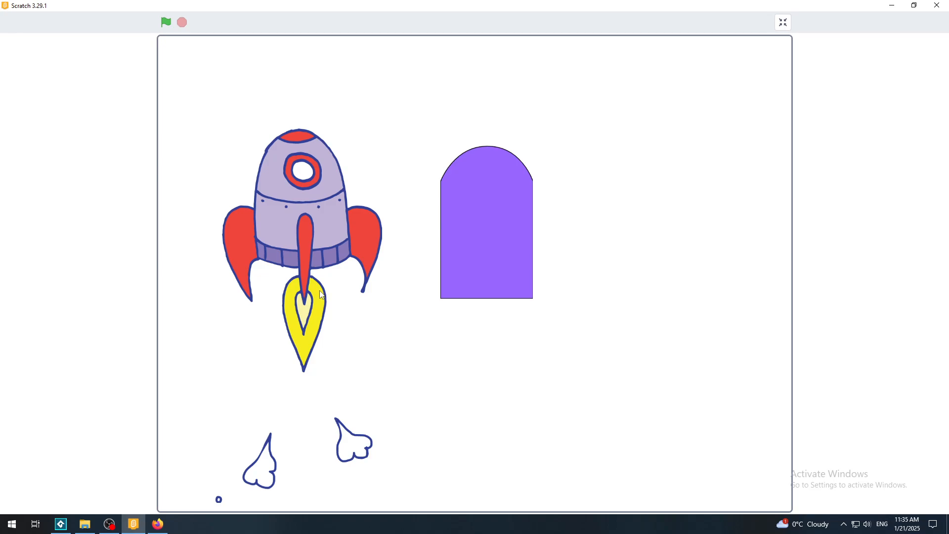
click(783, 22)
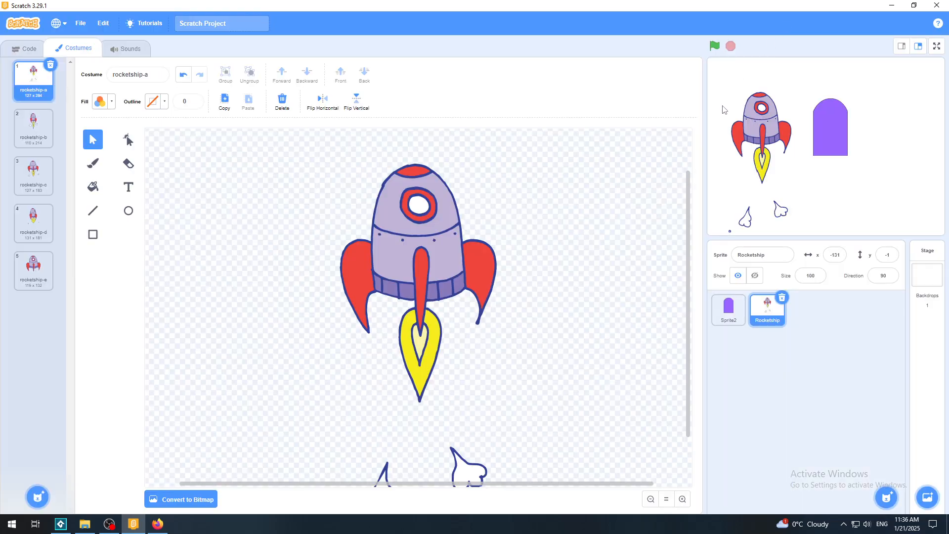
Step: Mark the curved lower edge of the rocket's body with a green brush stroke of size 10
click(683, 500)
click(683, 499)
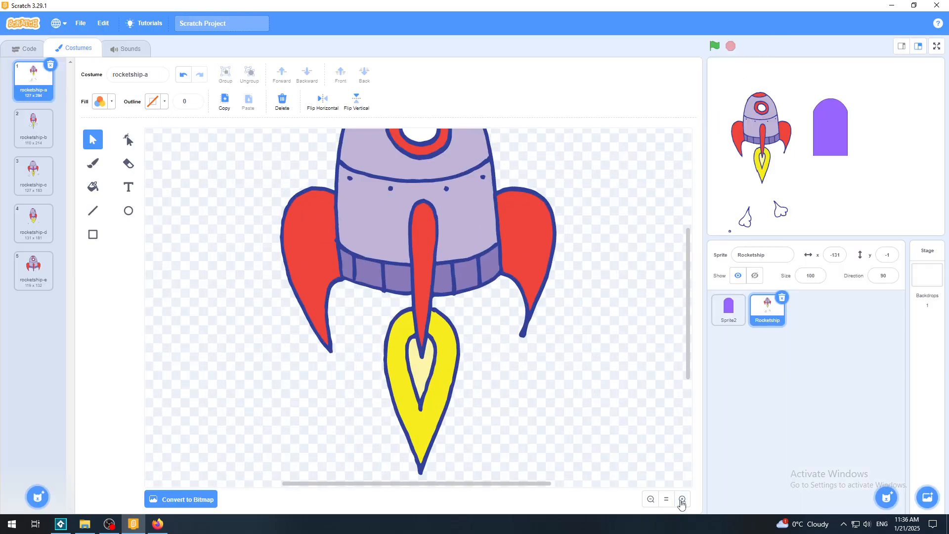
click(94, 165)
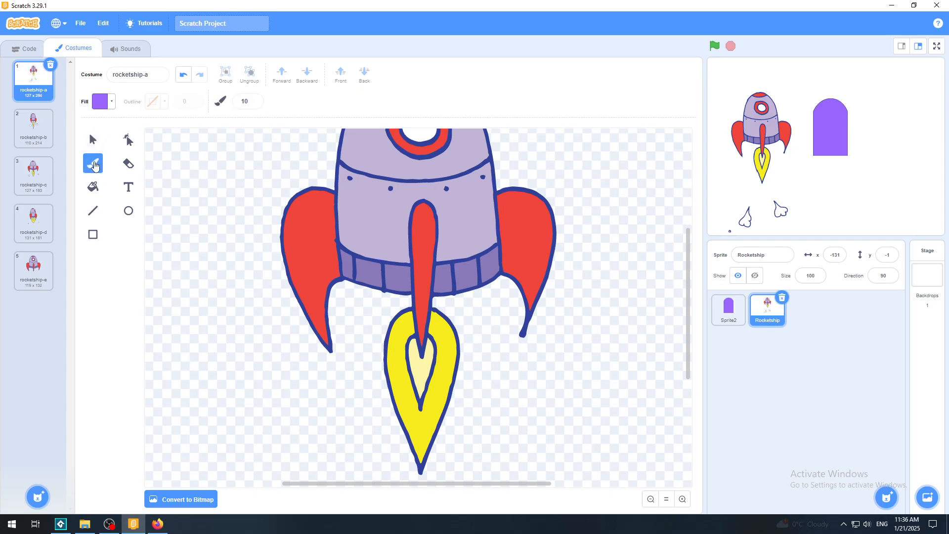
click(100, 102)
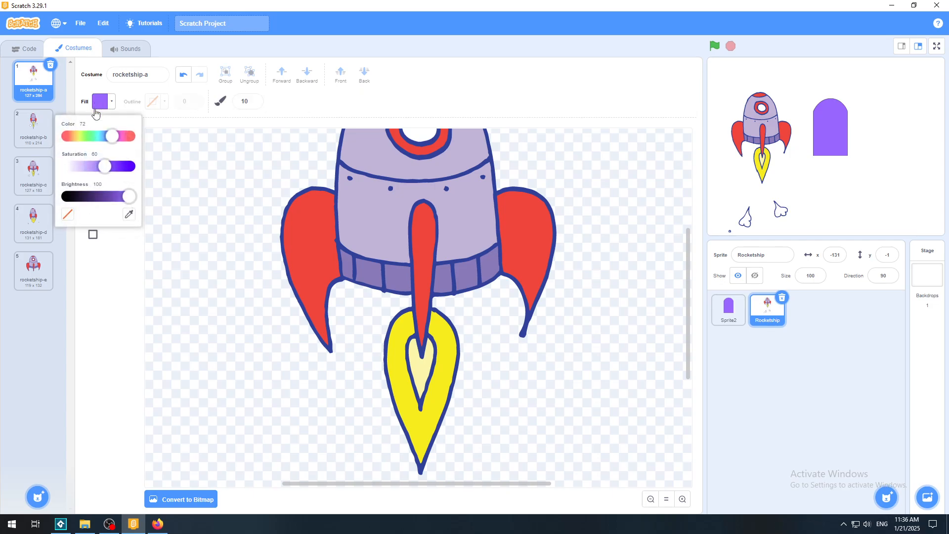
click(87, 135)
click(403, 102)
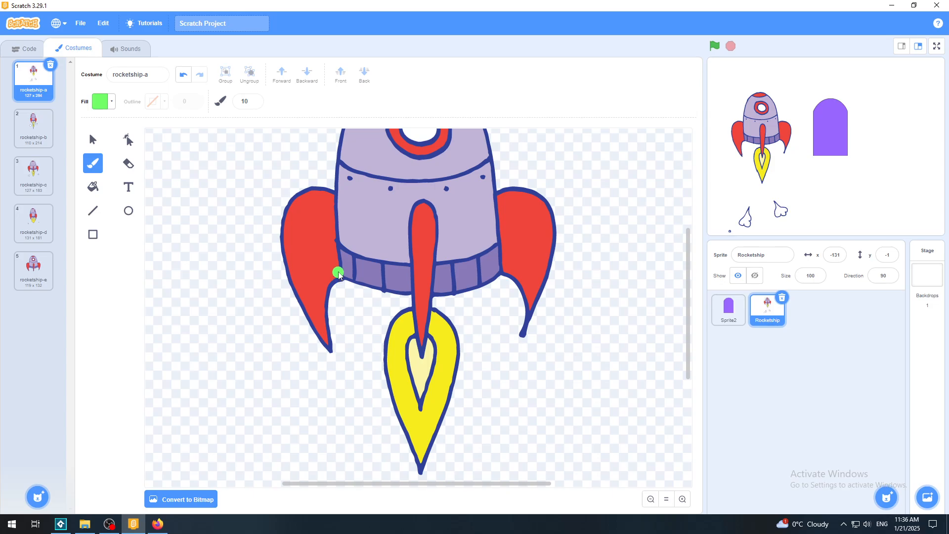
mouse_move(342, 278)
mouse_down()
mouse_move(365, 293)
mouse_move(439, 296)
mouse_move(503, 271)
mouse_up()
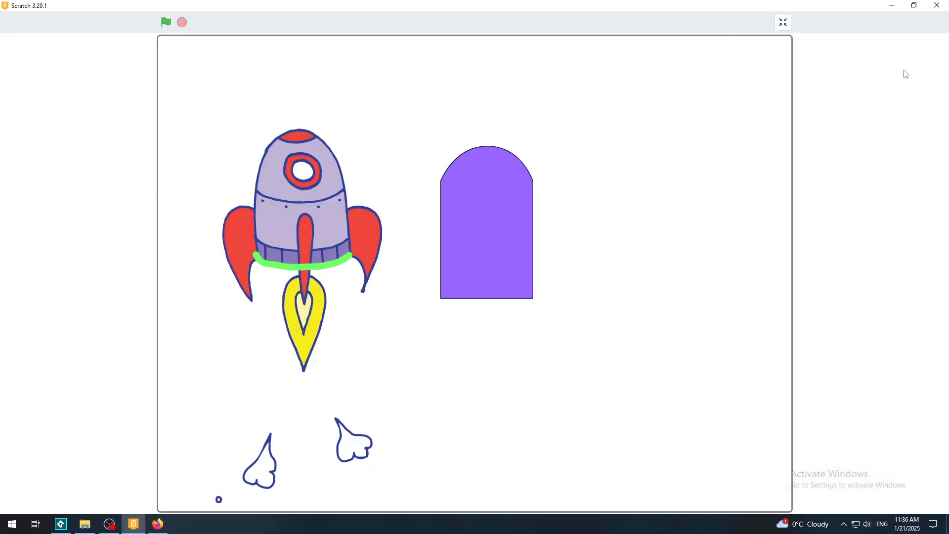
Step: View the marked rocket on the full-screen stage, and undo the green stroke
click(937, 46)
click(784, 22)
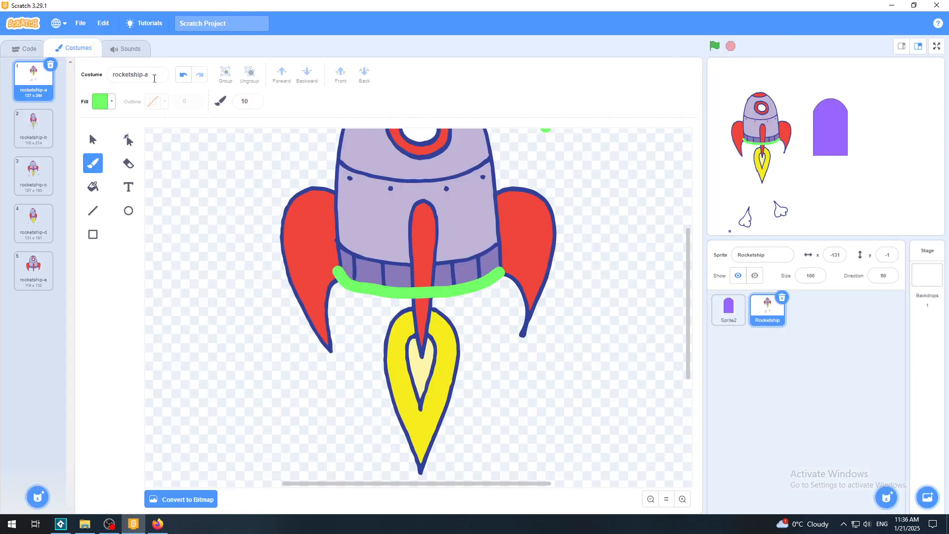
click(182, 76)
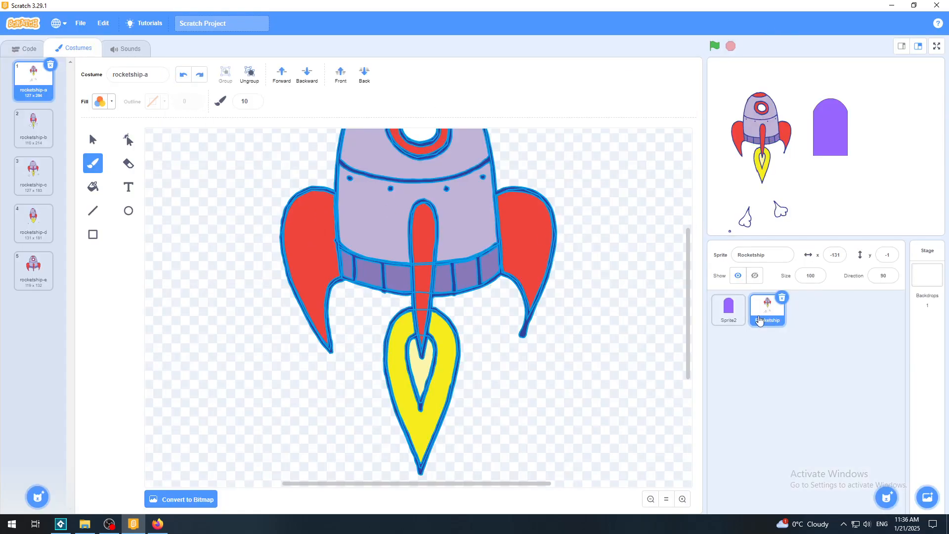
Step: In Sprite2, add a point midway along the purple shape's bottom edge with Reshape and pull it down, making the shape about 122 tall
click(729, 309)
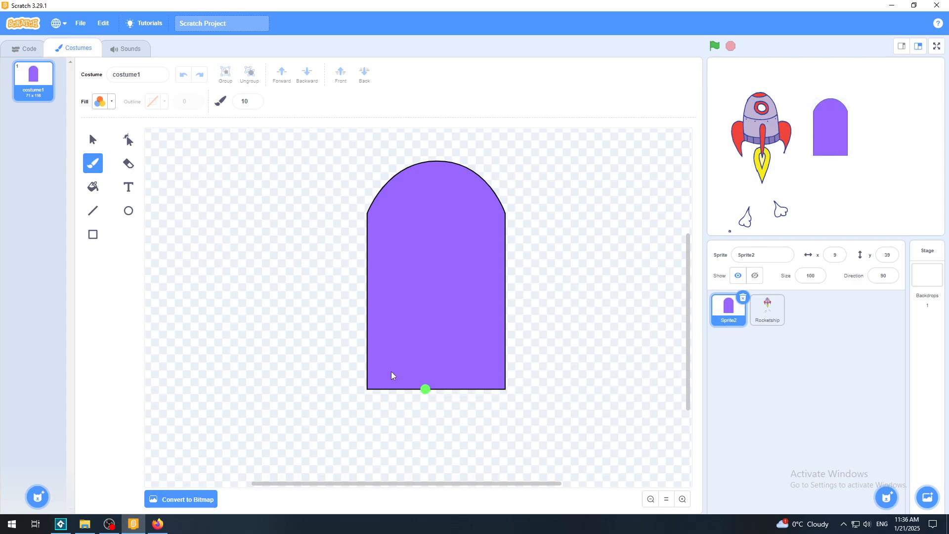
click(93, 139)
click(426, 231)
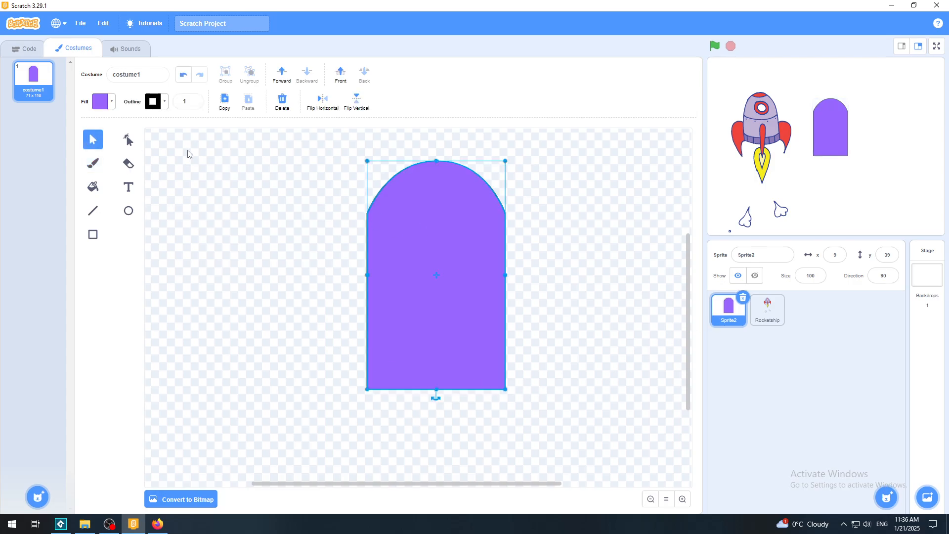
click(129, 141)
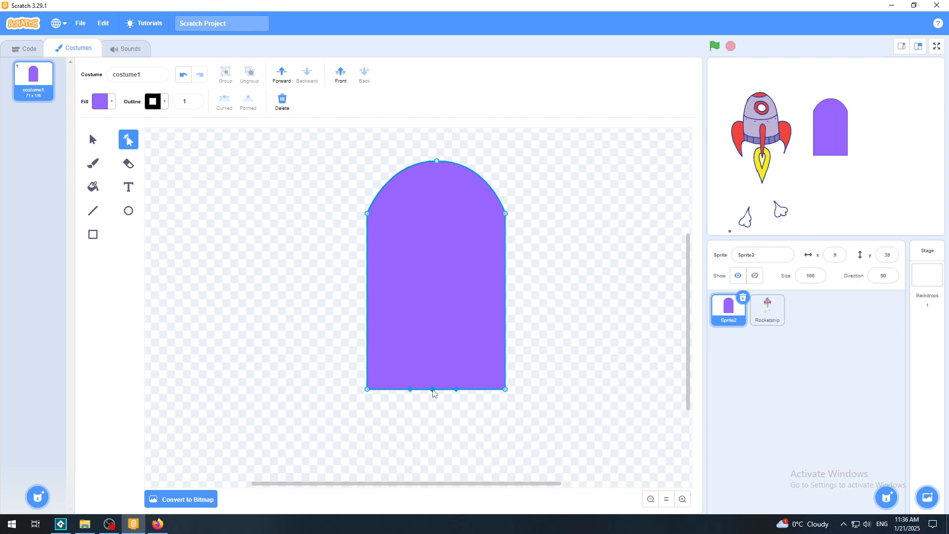
drag(433, 390, 435, 404)
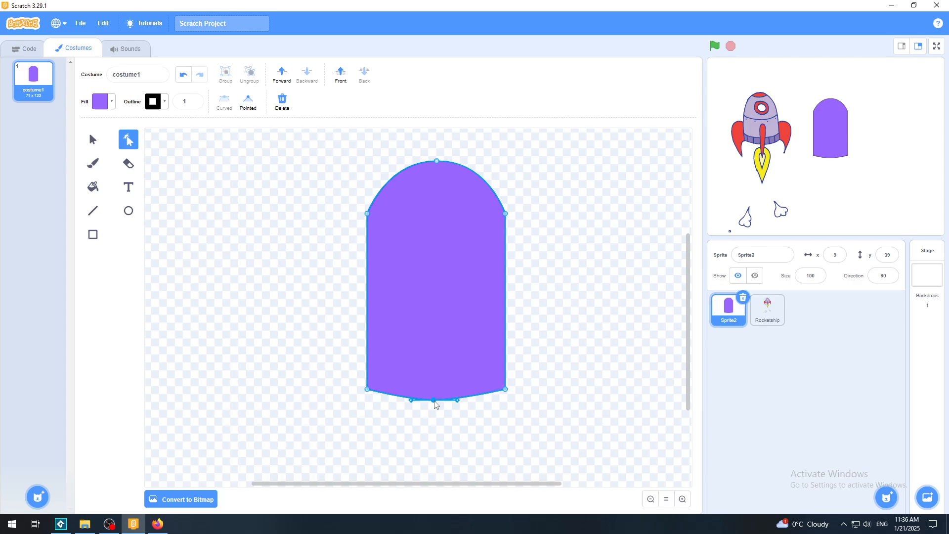
drag(434, 405, 437, 405)
click(579, 346)
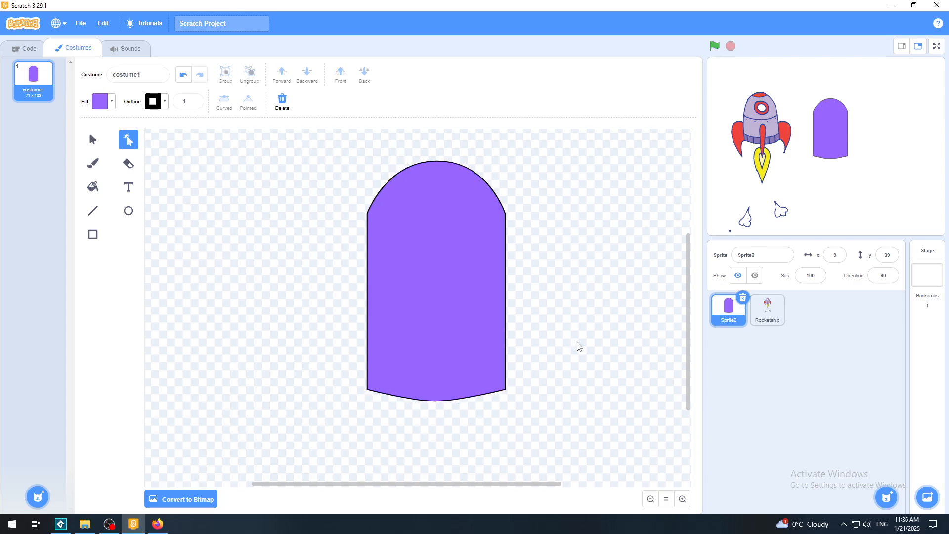
Step: Try reshaping the purple shape's lower edge with an extra point and the bottom point's curve handles, and undo the changes
click(441, 404)
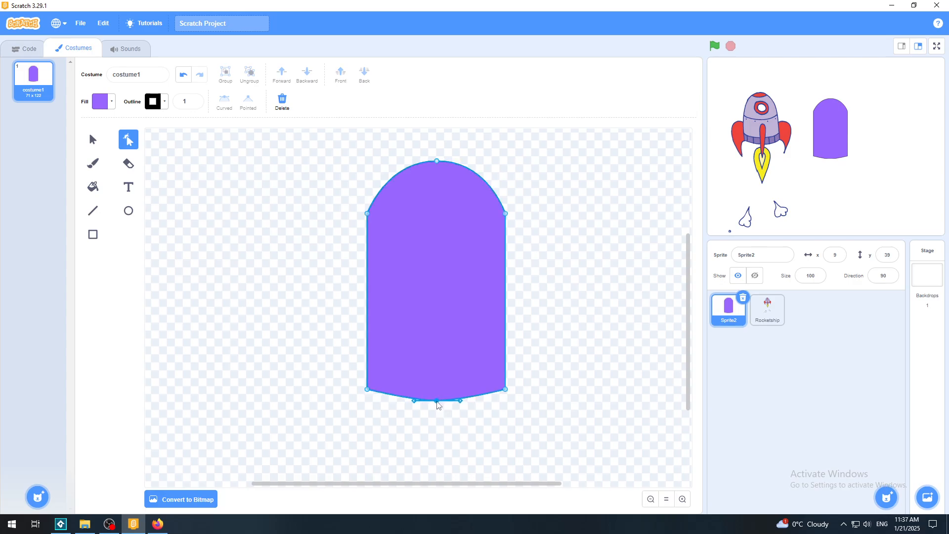
click(603, 363)
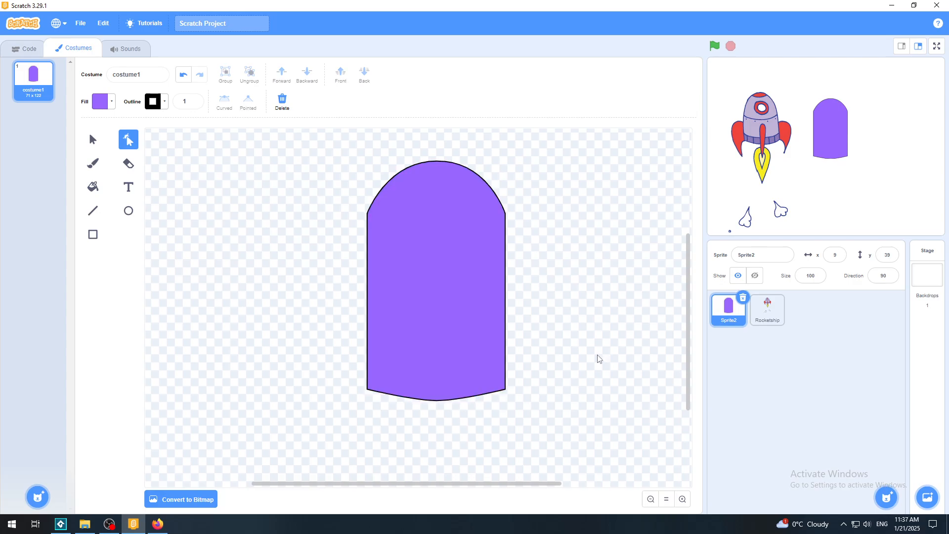
click(428, 401)
click(436, 400)
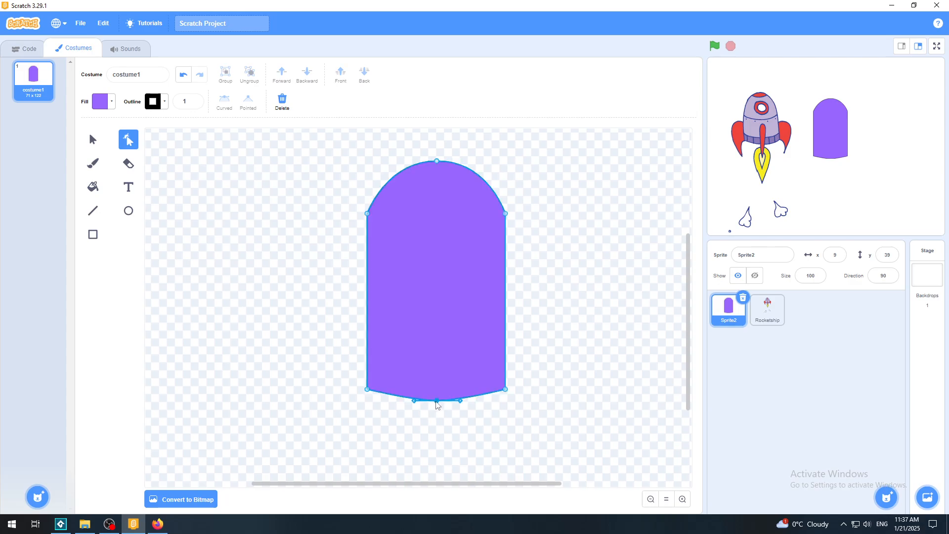
drag(419, 401, 409, 408)
click(183, 76)
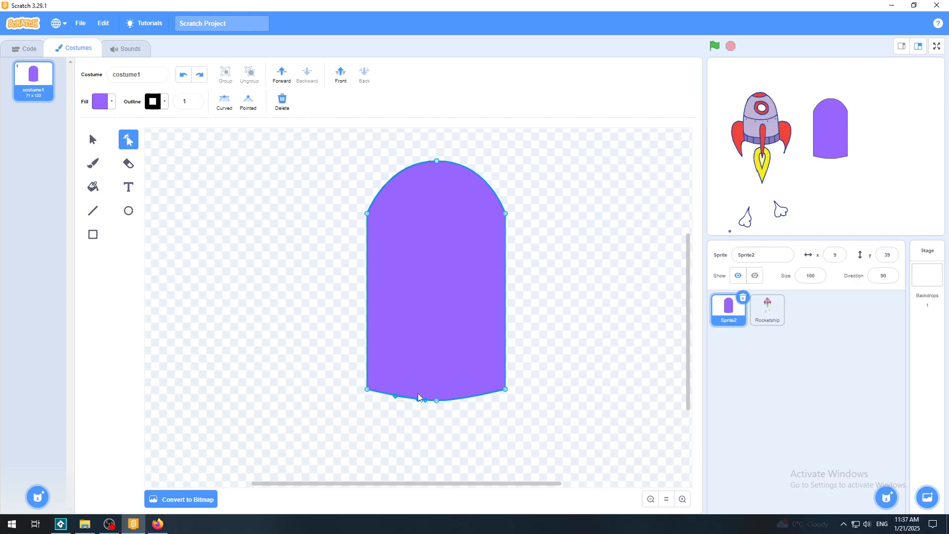
click(183, 75)
mouse_move(460, 401)
mouse_down()
mouse_move(456, 422)
mouse_move(463, 395)
mouse_move(458, 416)
mouse_move(468, 401)
mouse_move(500, 399)
mouse_move(422, 417)
mouse_move(449, 415)
mouse_move(451, 394)
mouse_up()
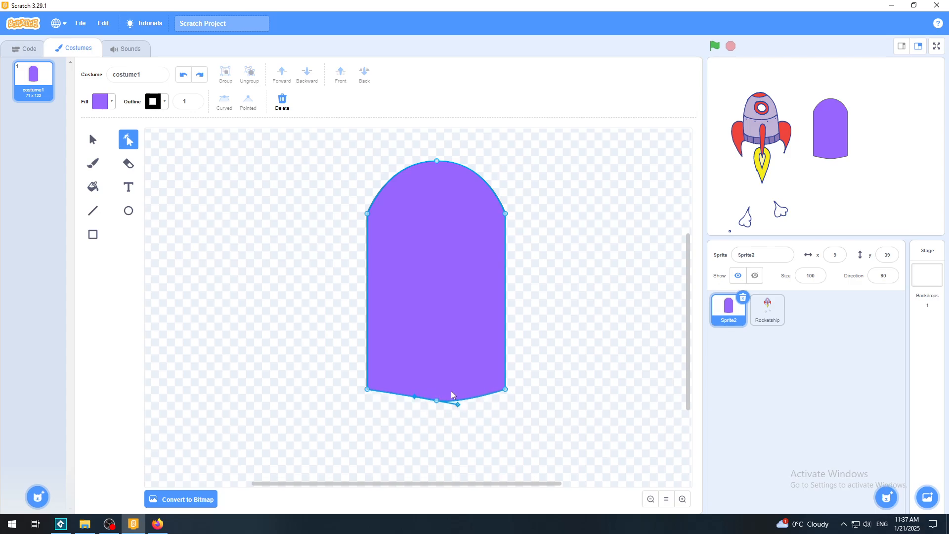
click(183, 75)
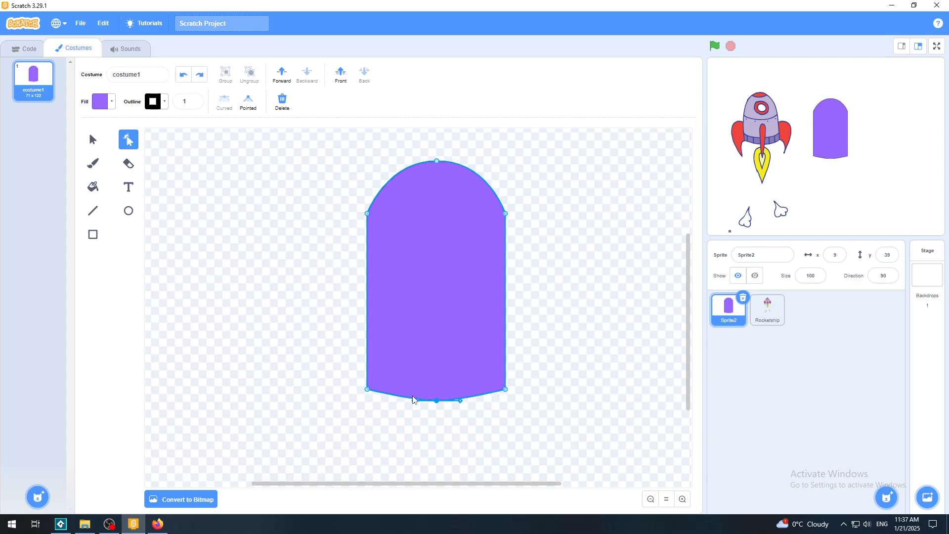
Step: Adjust the curve handles of the shape's bottom point to smooth the lower edge, and move Sprite2 to x 0, y 61 on the stage
drag(414, 405, 469, 406)
click(471, 428)
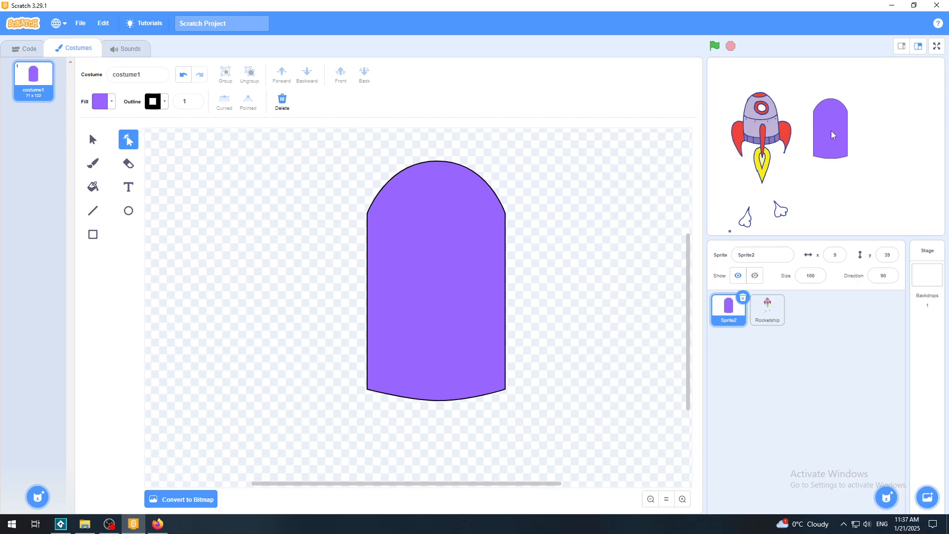
mouse_move(832, 130)
mouse_down()
mouse_move(827, 102)
mouse_move(827, 120)
mouse_up()
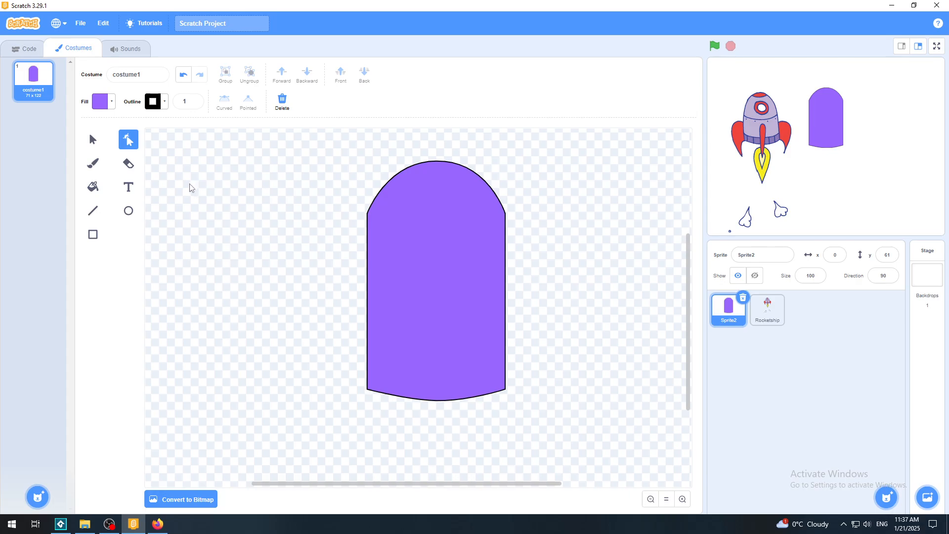
Step: With the Fill tool, sample the light purple of the Rocketship's body as the fill colour (colour 73, saturation 17, brightness 85)
click(92, 187)
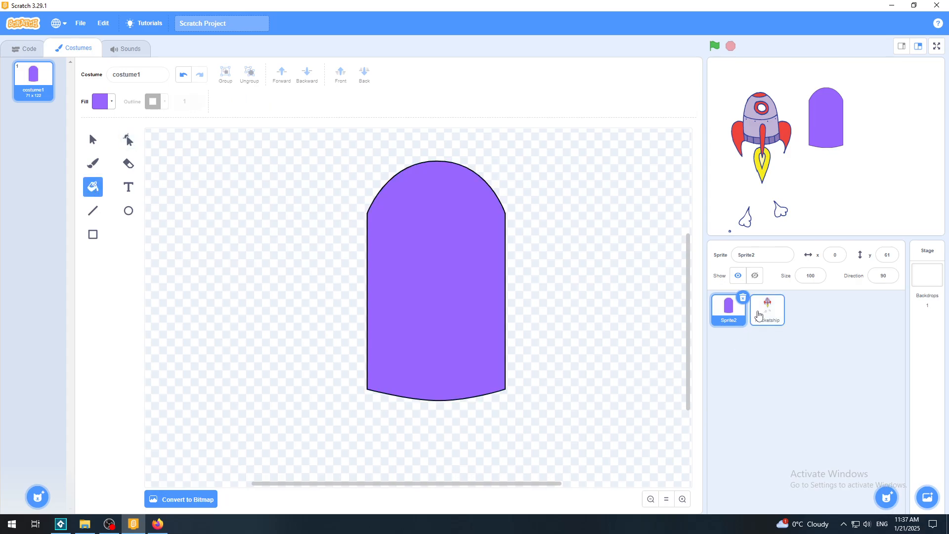
click(758, 316)
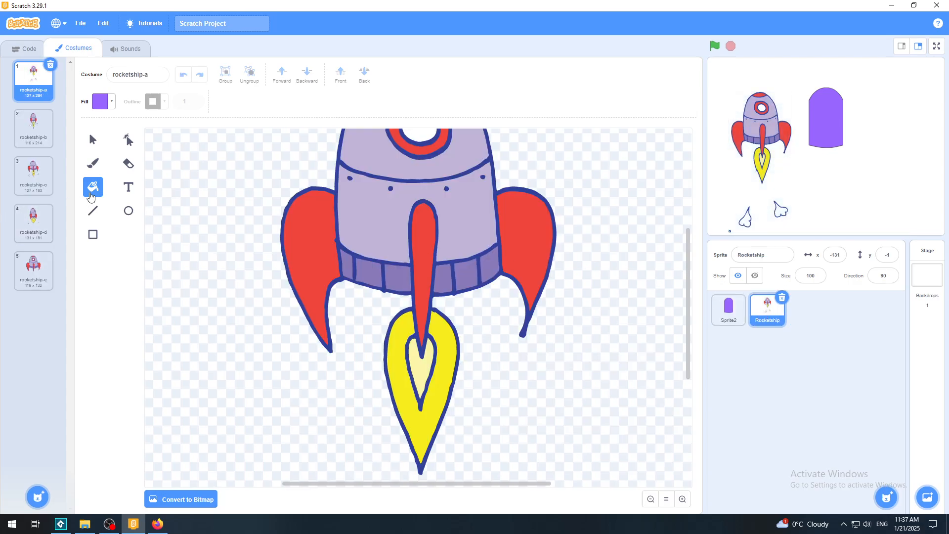
scroll(687, 335, up, 5)
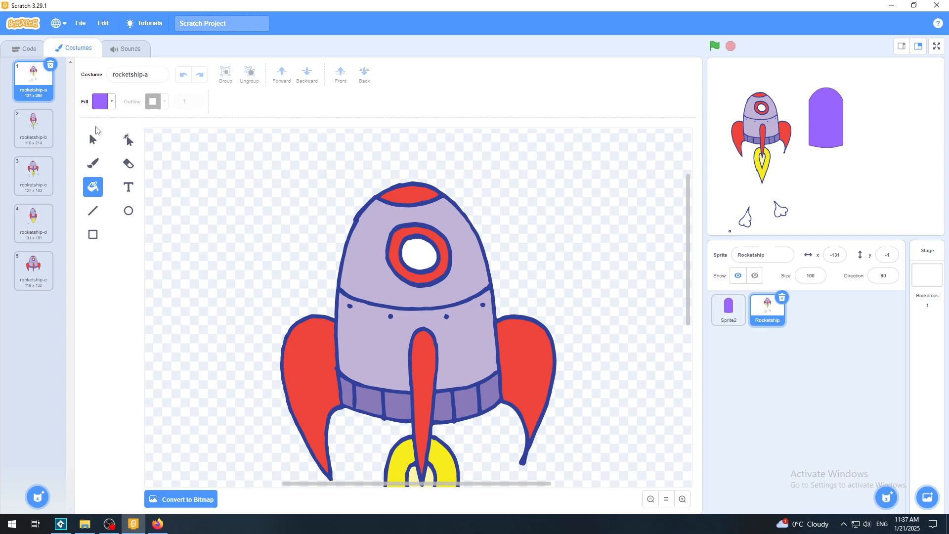
click(101, 105)
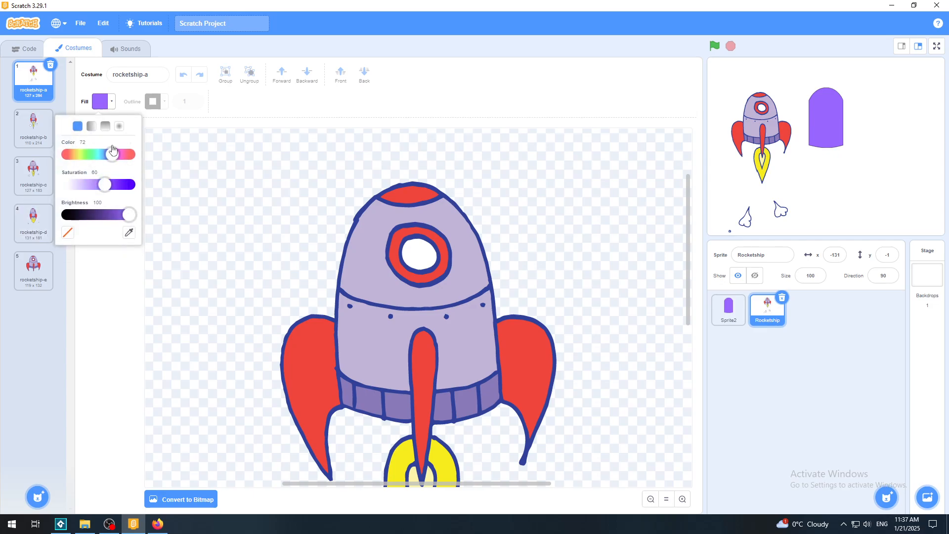
click(129, 234)
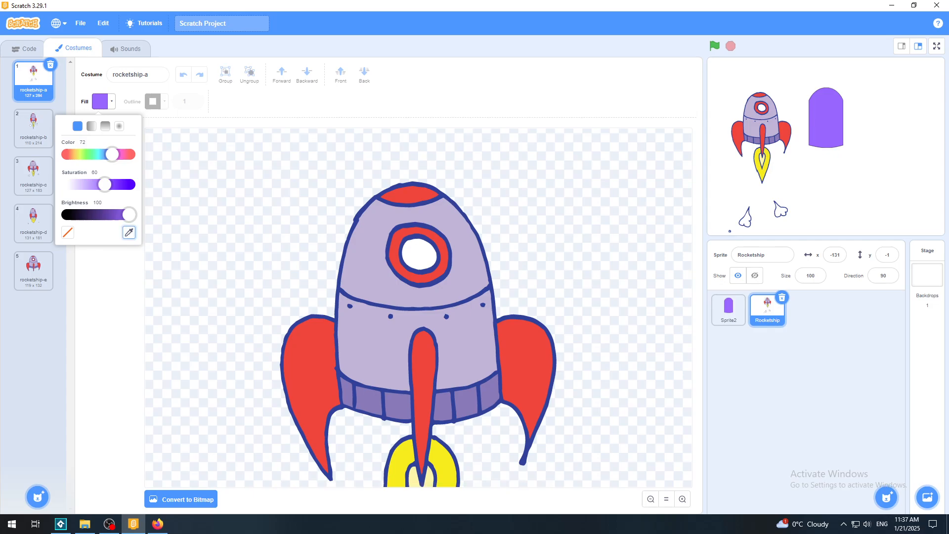
click(368, 264)
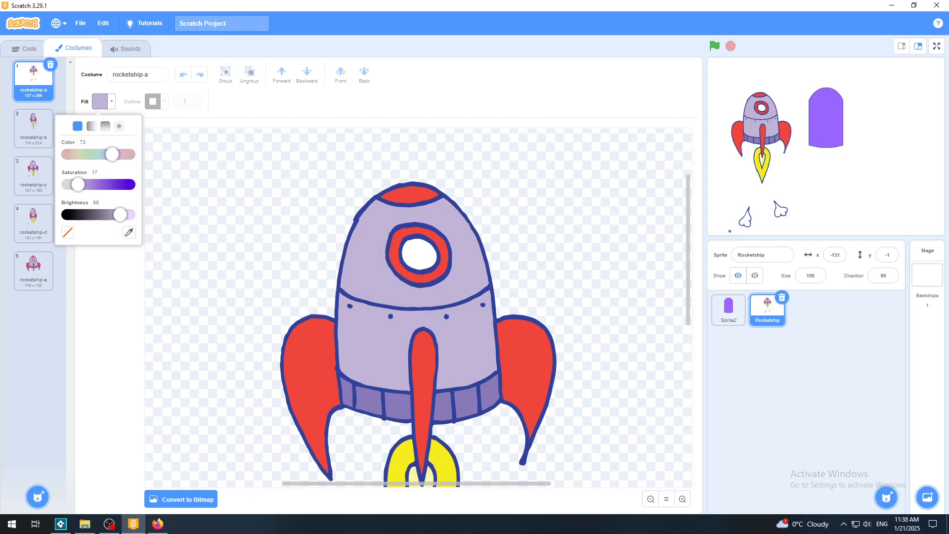
click(193, 244)
Step: Fill the body shape in Sprite2 with the sampled light purple
click(736, 313)
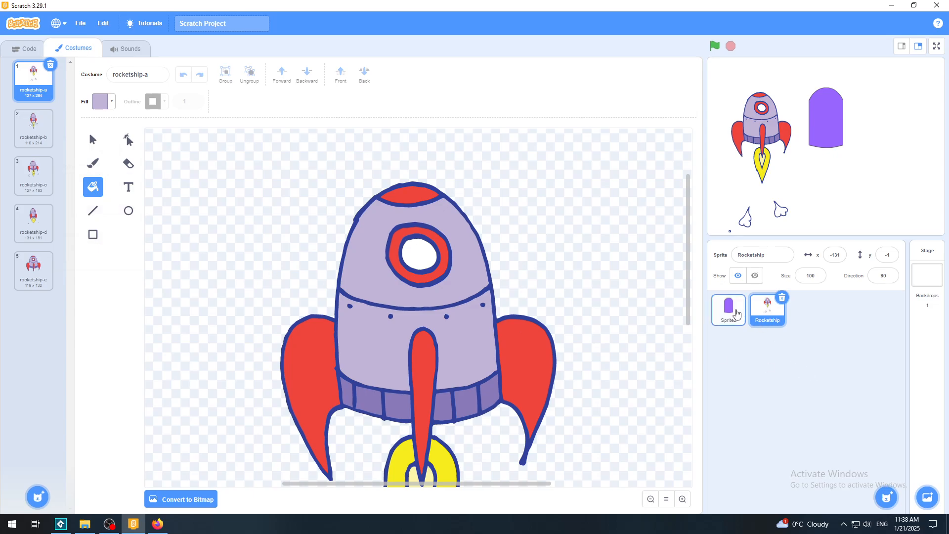
click(471, 301)
click(471, 297)
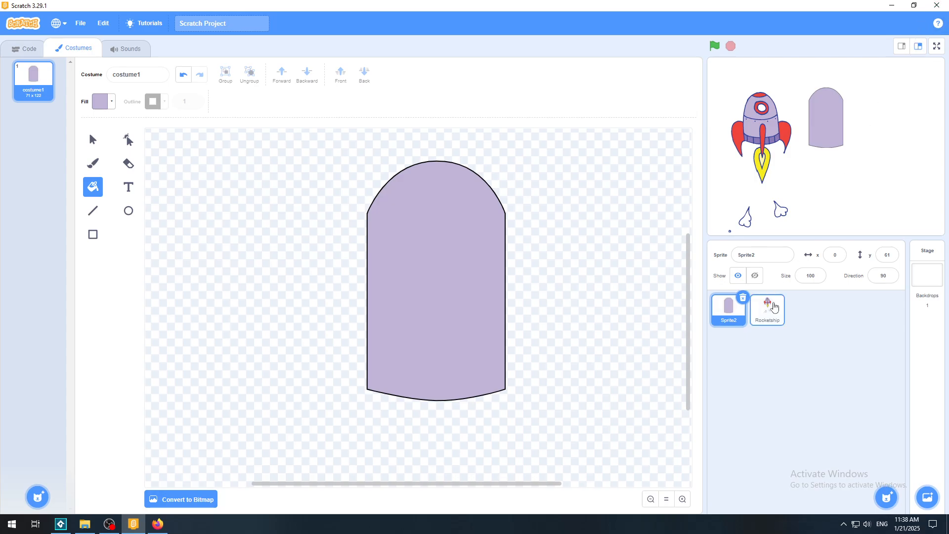
Step: In the Rocketship costume, set the size 10 brush to a saturated green with colour 27, and undo the test dot
click(774, 311)
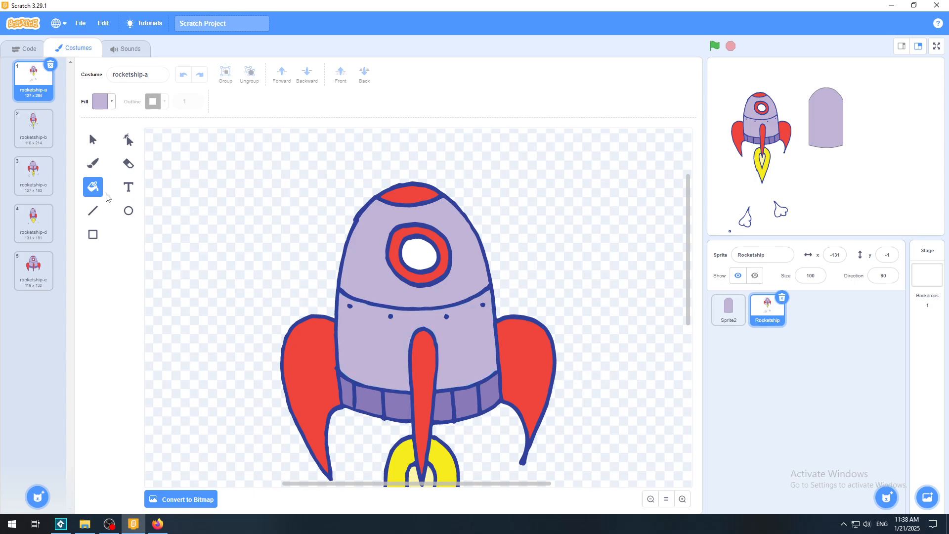
click(93, 164)
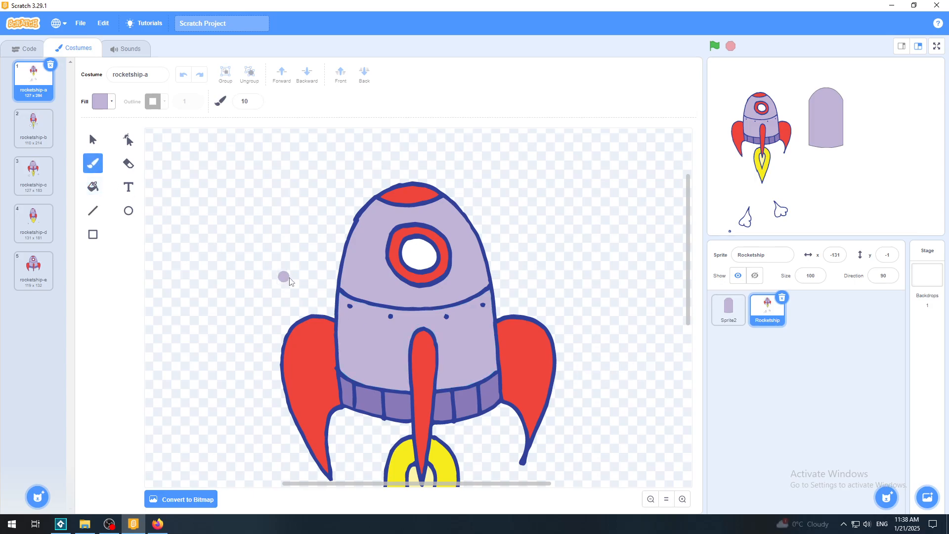
click(110, 105)
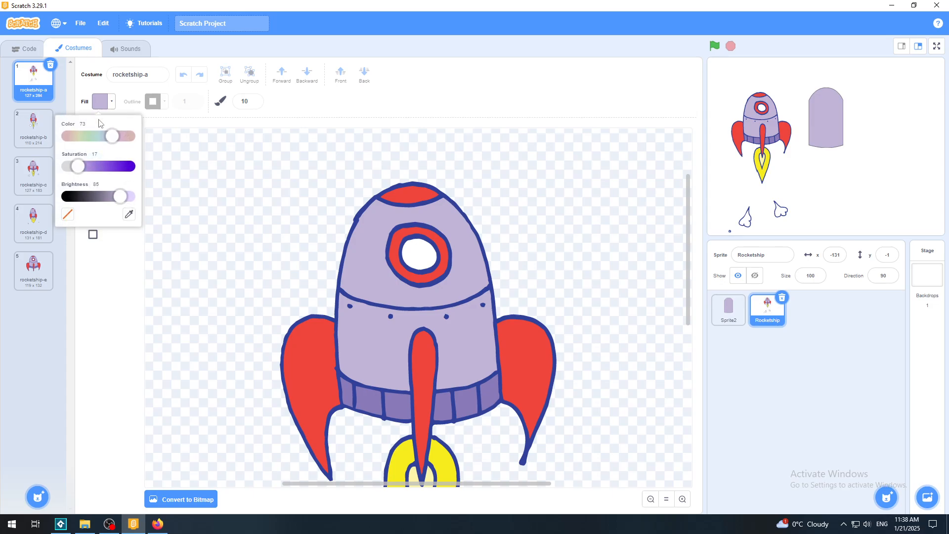
click(85, 141)
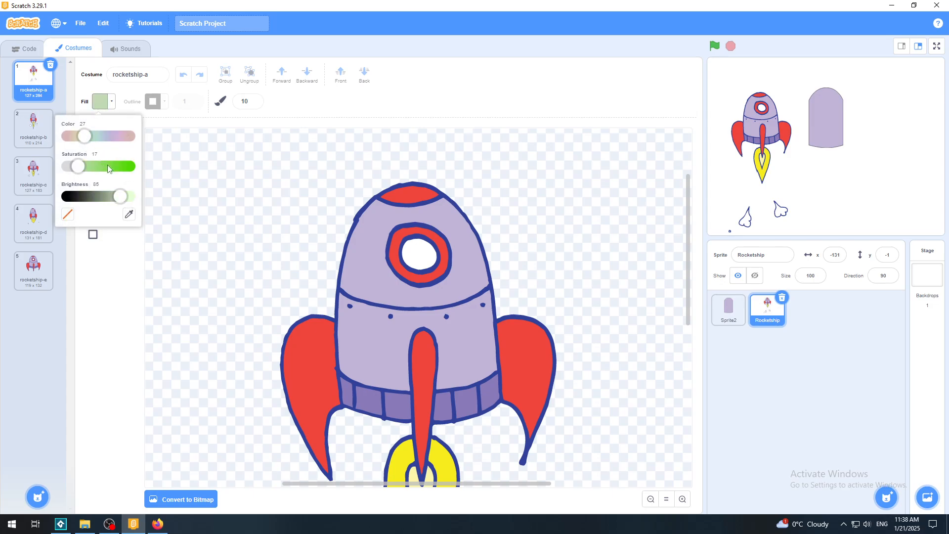
click(108, 166)
click(238, 225)
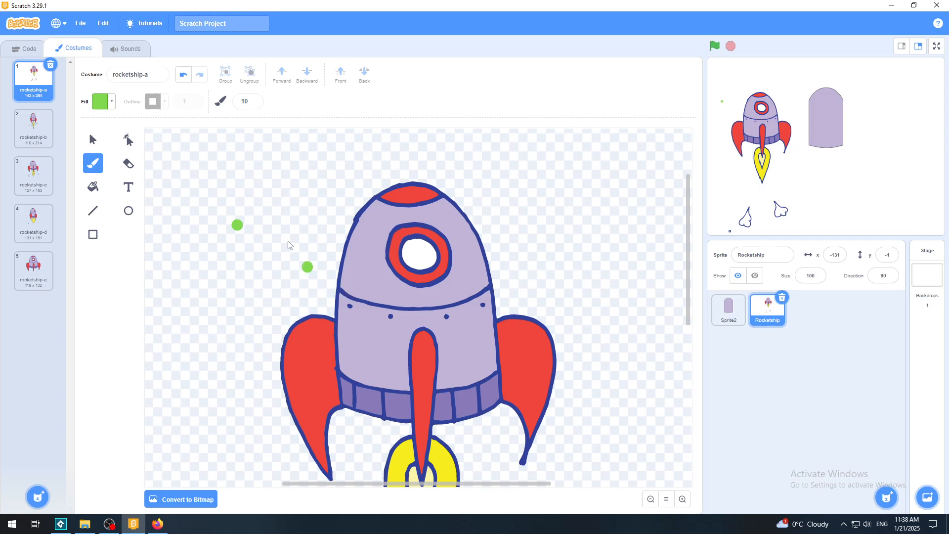
click(183, 74)
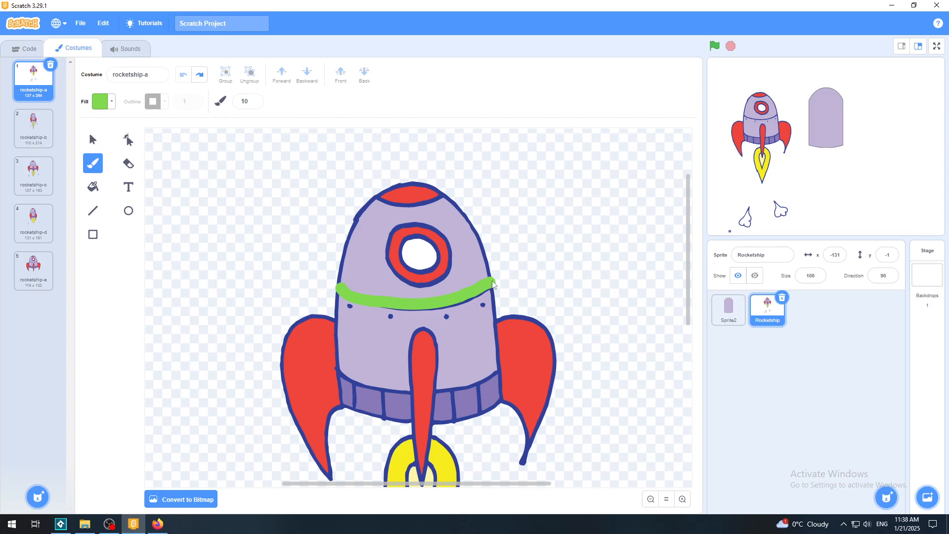
Step: Mark the curved line across the rocket's body in green, scribble beside the rocket, and undo all the brush marks
drag(493, 283, 495, 280)
click(349, 309)
click(182, 76)
click(182, 77)
click(182, 77)
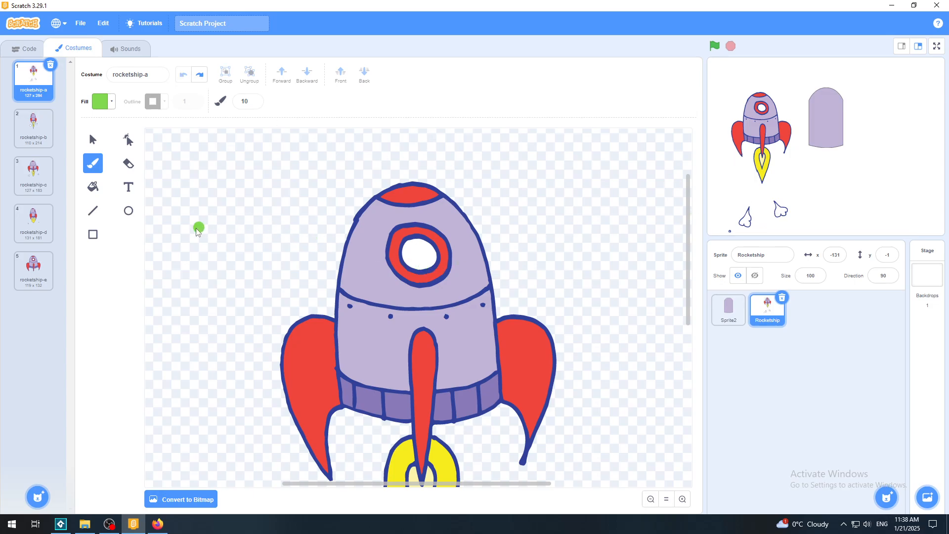
mouse_move(186, 251)
mouse_down()
mouse_move(204, 219)
mouse_move(297, 219)
mouse_up()
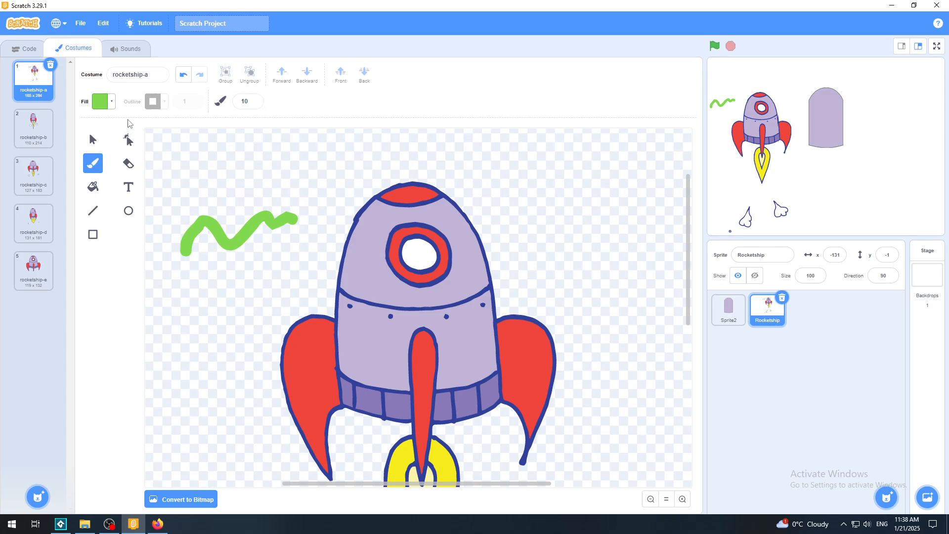
click(182, 74)
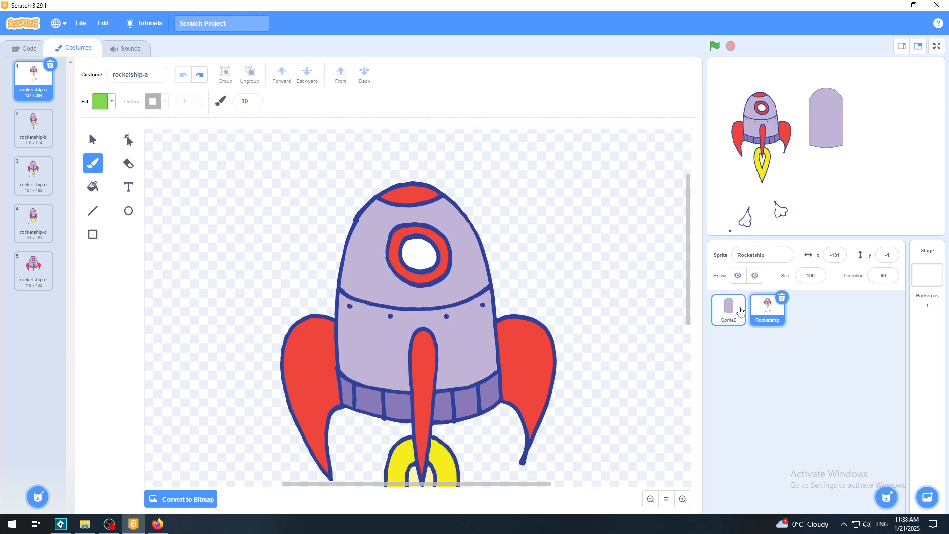
Step: In Sprite2, draw a horizontal black line across the full width of the body, below its rounded top
click(723, 314)
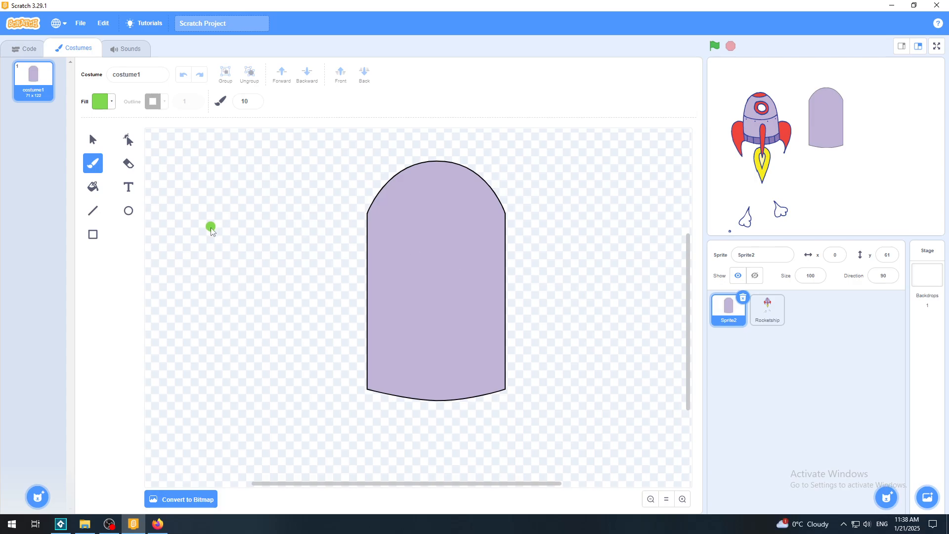
click(94, 212)
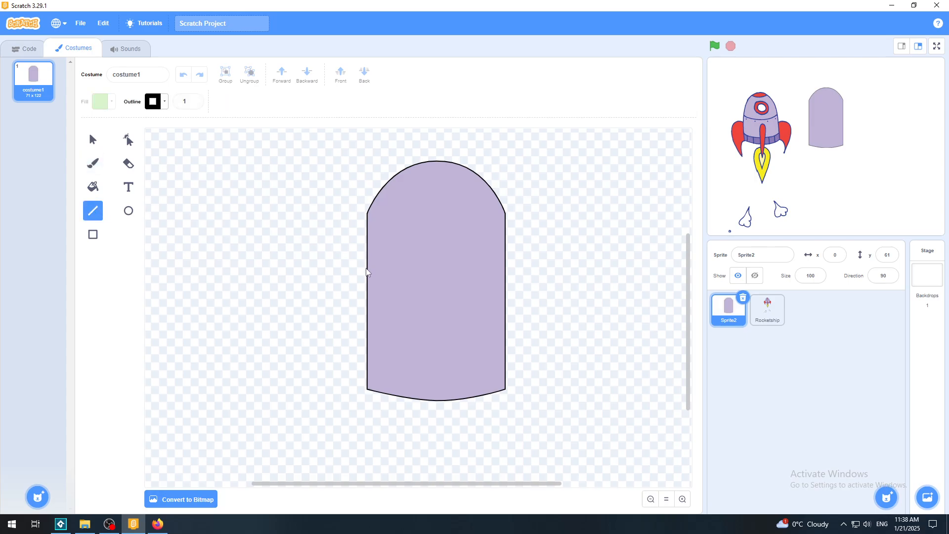
drag(367, 259, 507, 263)
Step: Set the outline width of the horizontal line across the body to 3
click(94, 141)
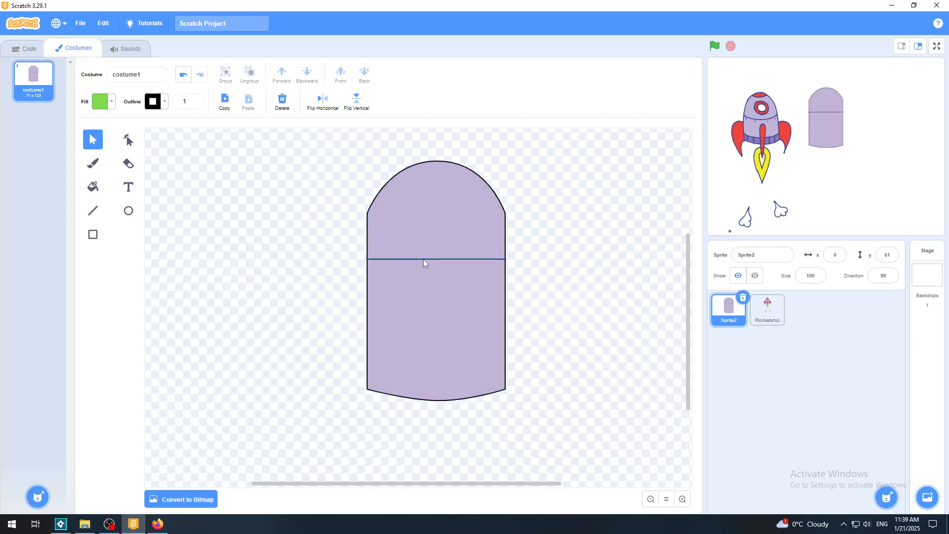
click(423, 259)
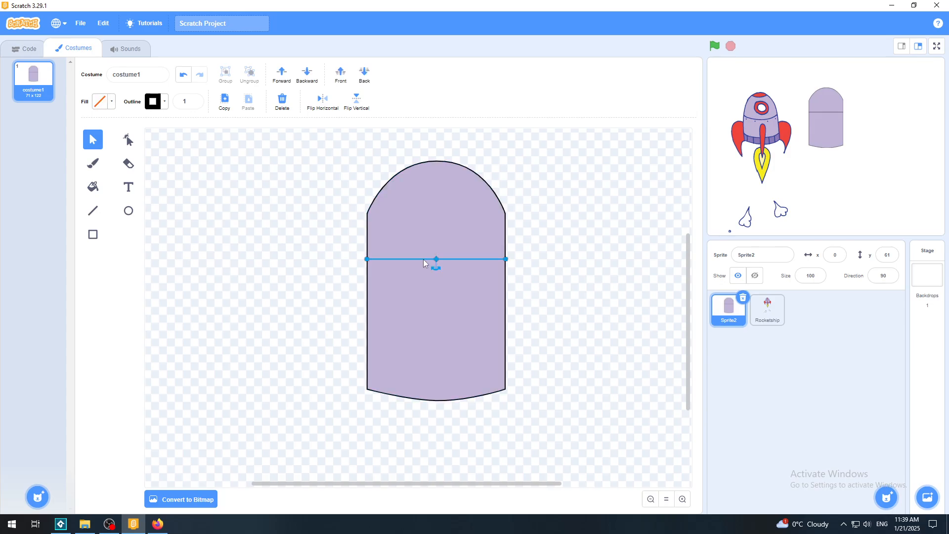
click(194, 100)
click(194, 100)
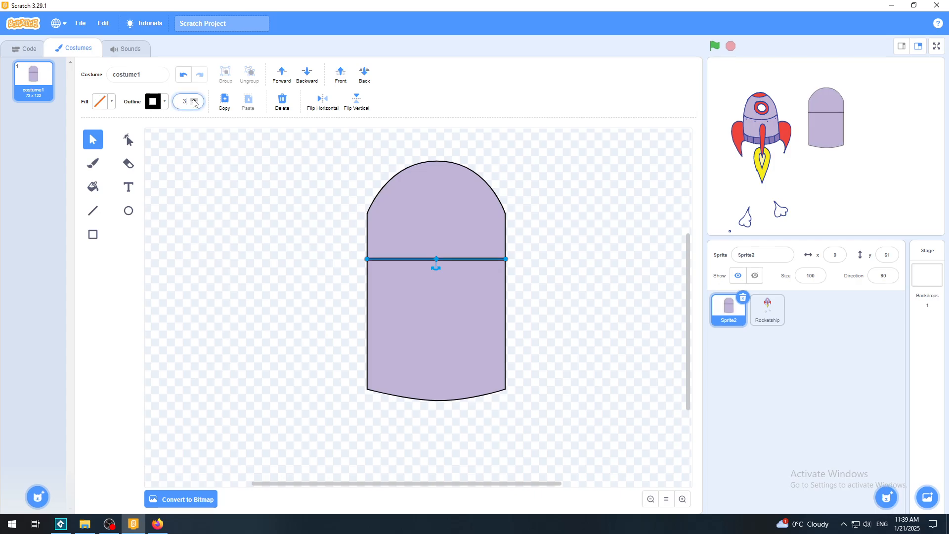
click(593, 239)
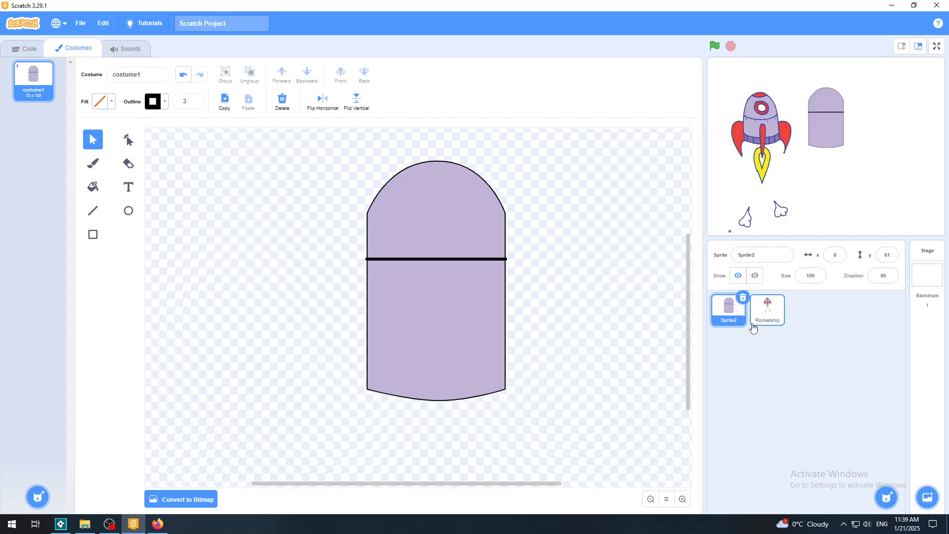
Step: In the Rocketship costume, sample the dark blue of the rocket's line work as the outline colour
click(767, 308)
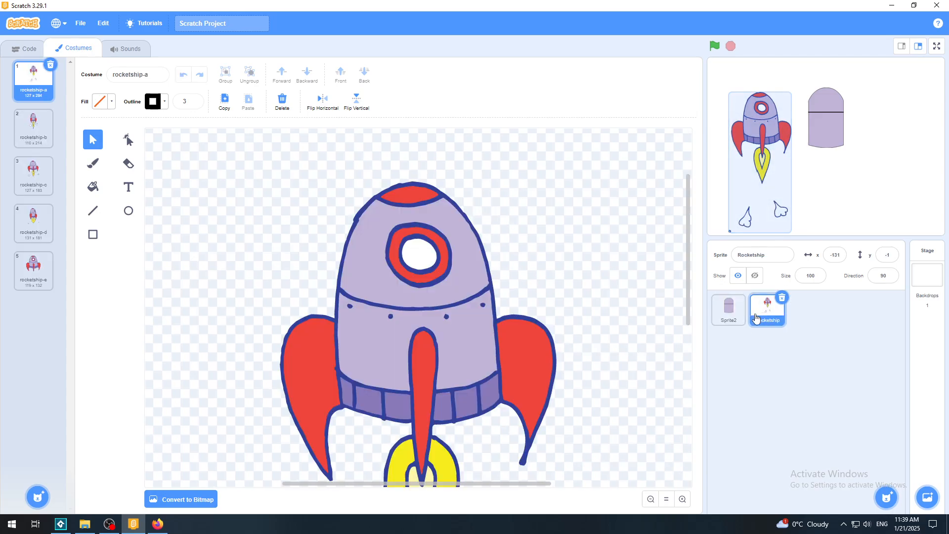
click(150, 109)
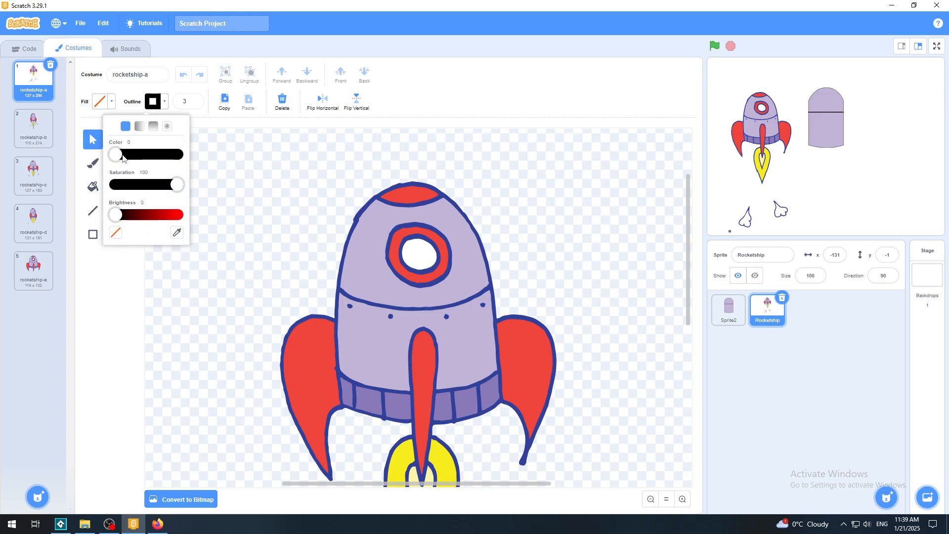
click(177, 233)
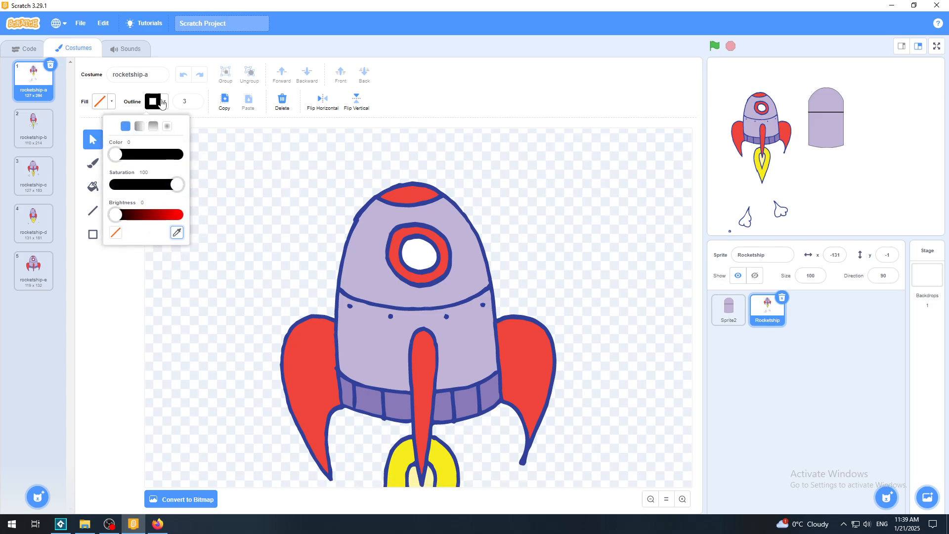
click(111, 312)
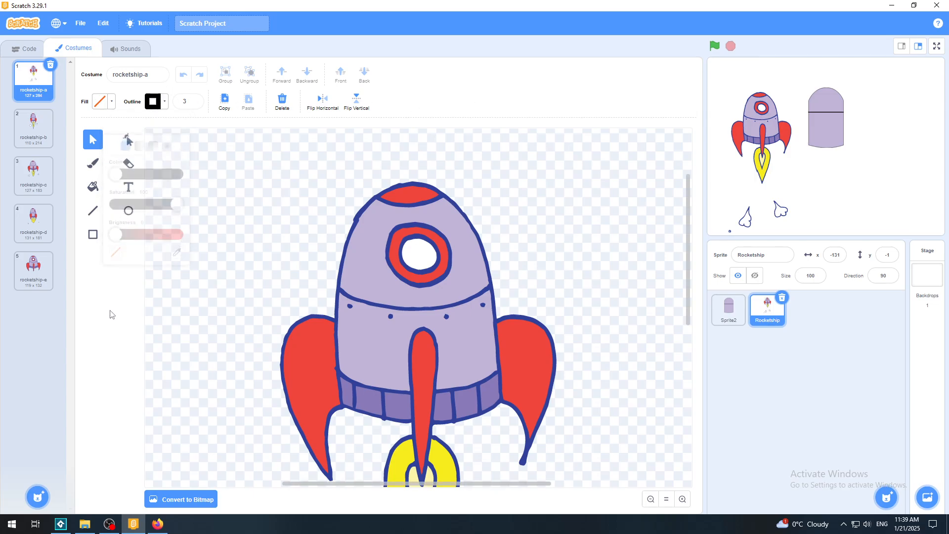
click(151, 105)
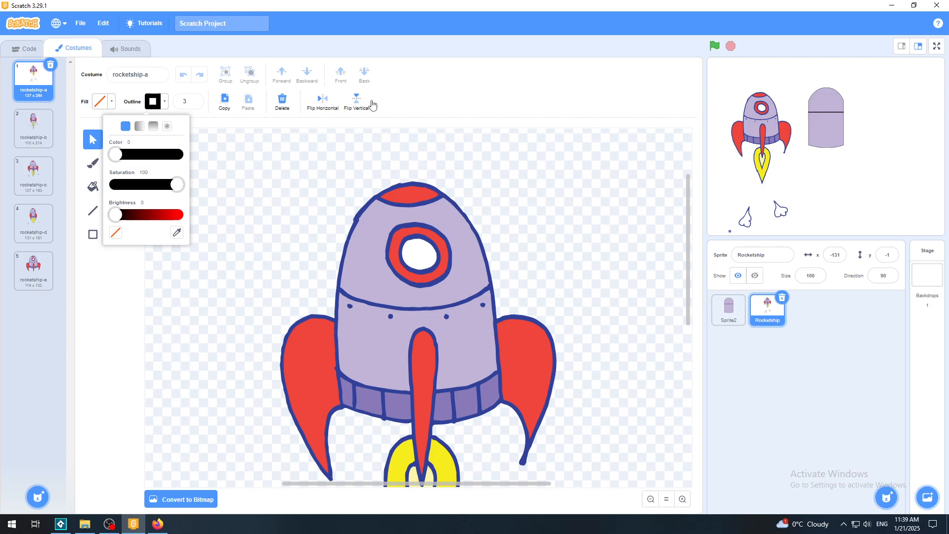
click(177, 233)
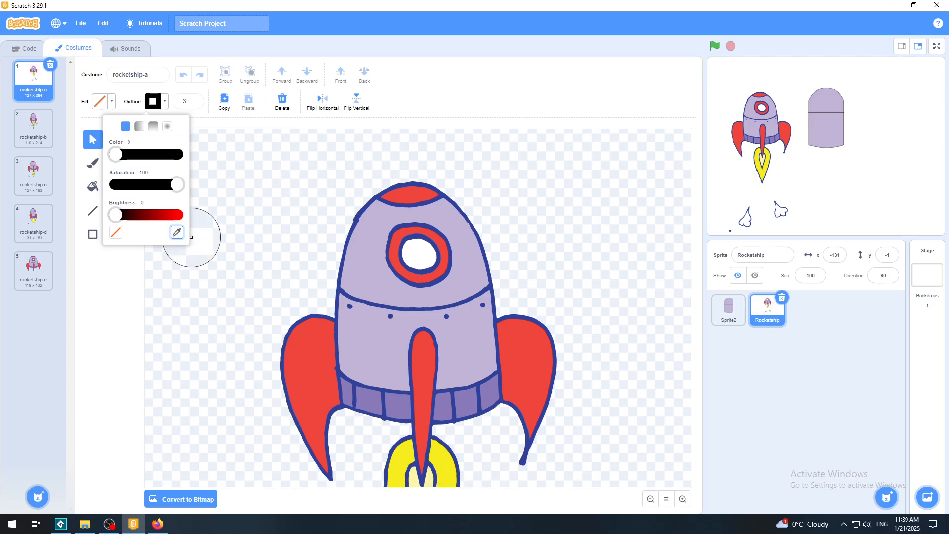
click(367, 303)
click(591, 197)
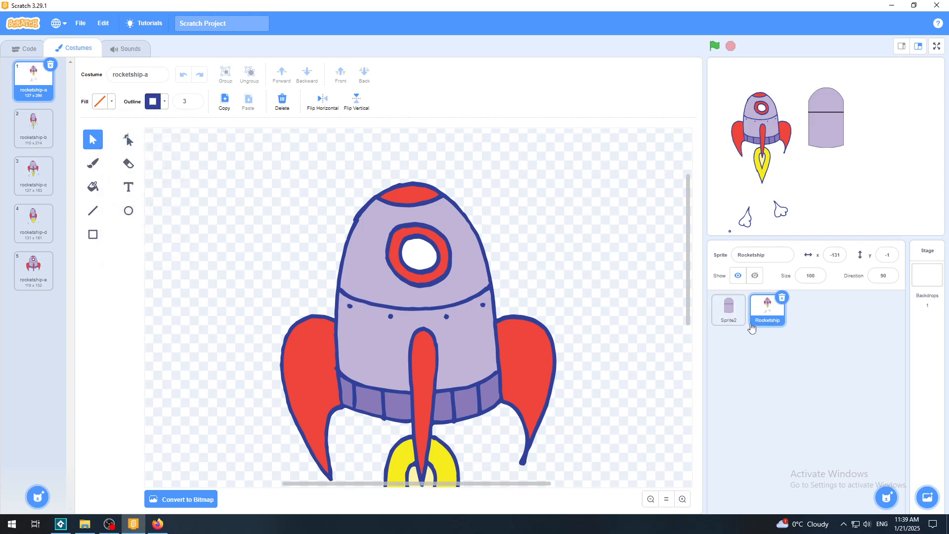
Step: In Sprite2, draw a dark blue line of width 3 across the body just below the black line, and delete the black line
click(735, 312)
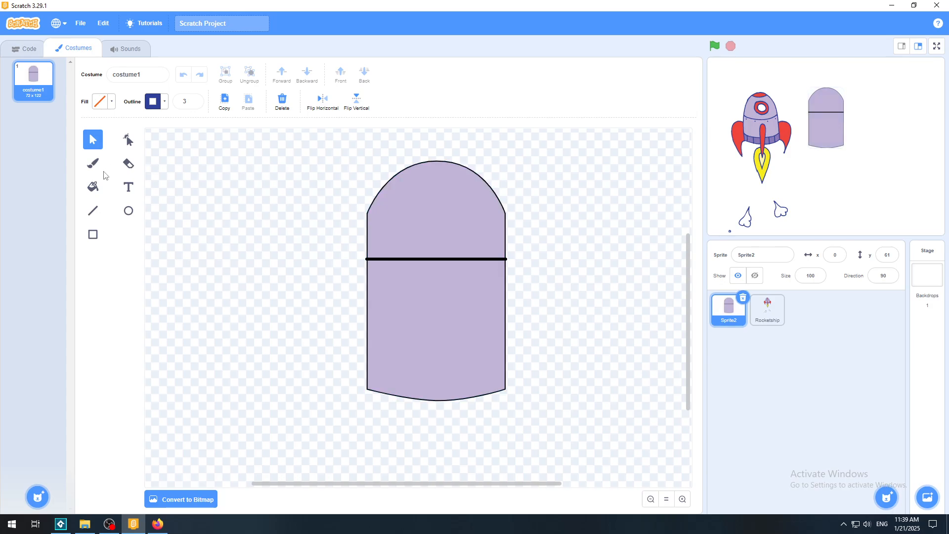
click(94, 210)
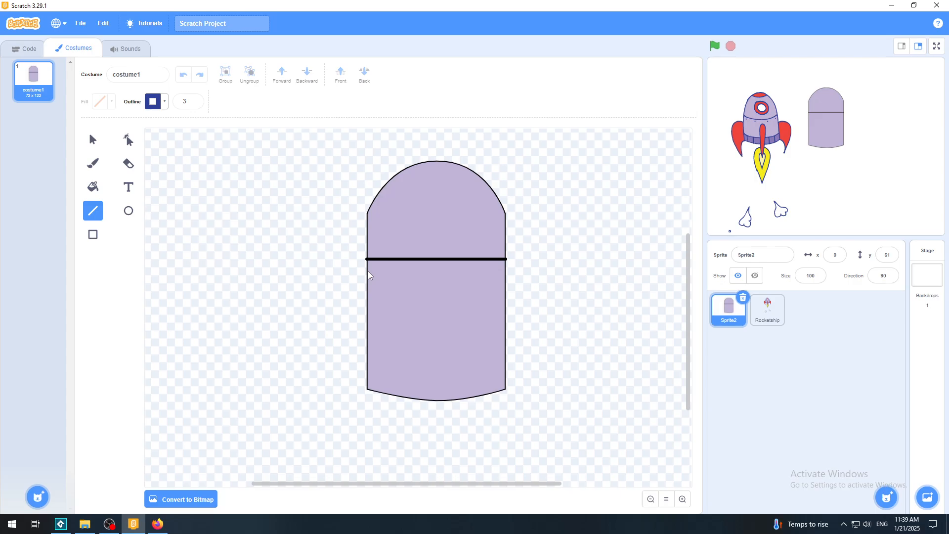
drag(449, 280, 501, 277)
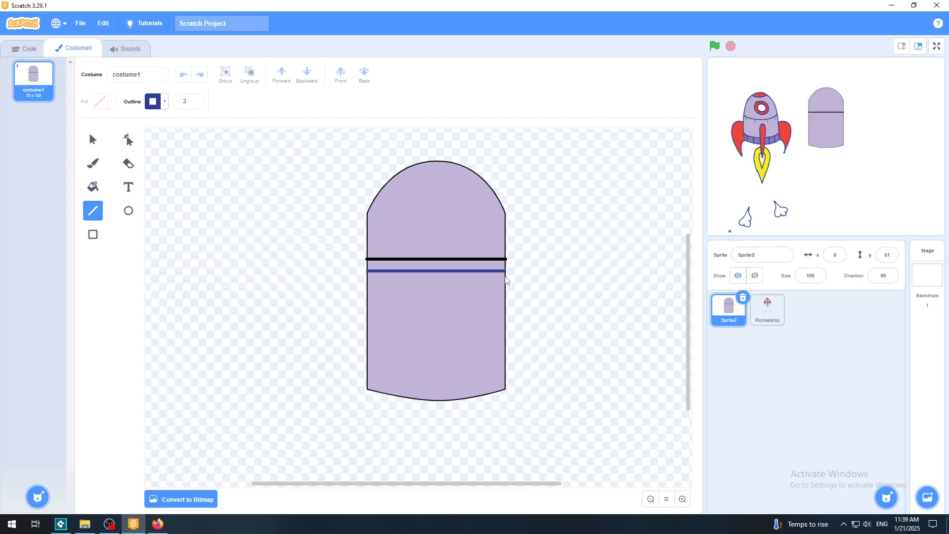
click(93, 139)
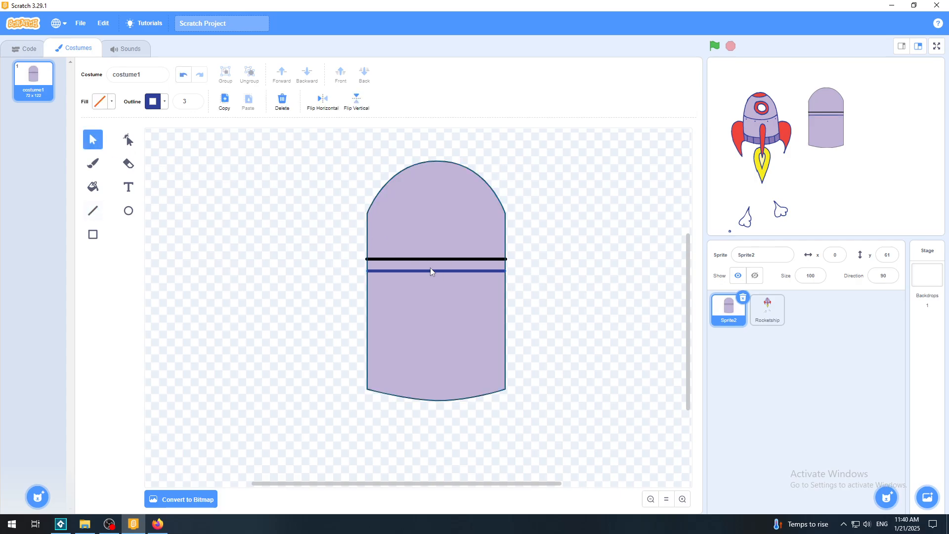
click(444, 259)
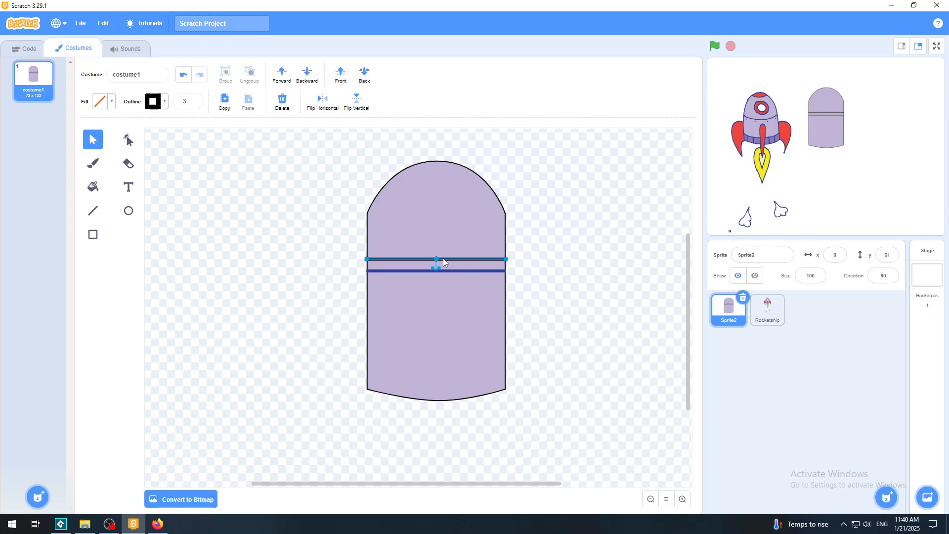
Step: Move the blue line and the purple body apart, and undo both moves
drag(443, 258, 298, 302)
drag(463, 185, 480, 214)
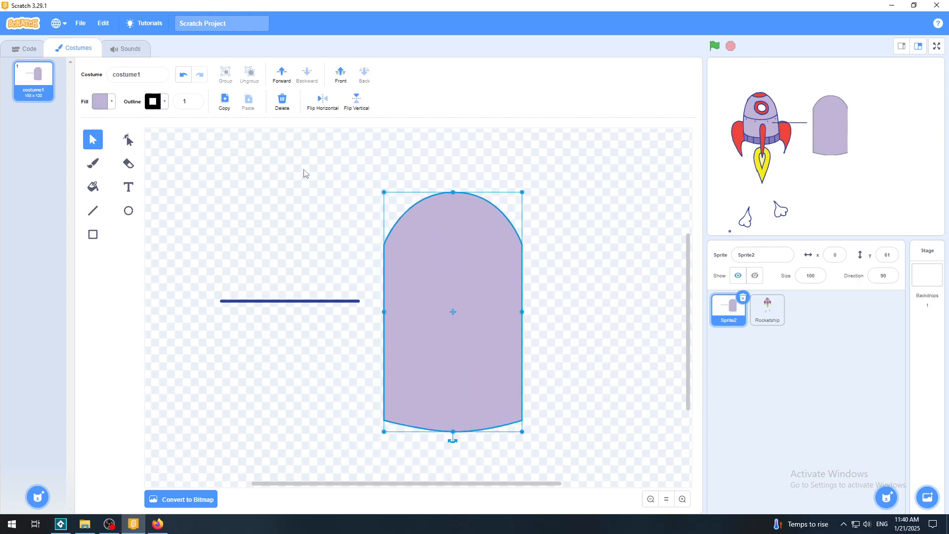
click(183, 75)
click(182, 76)
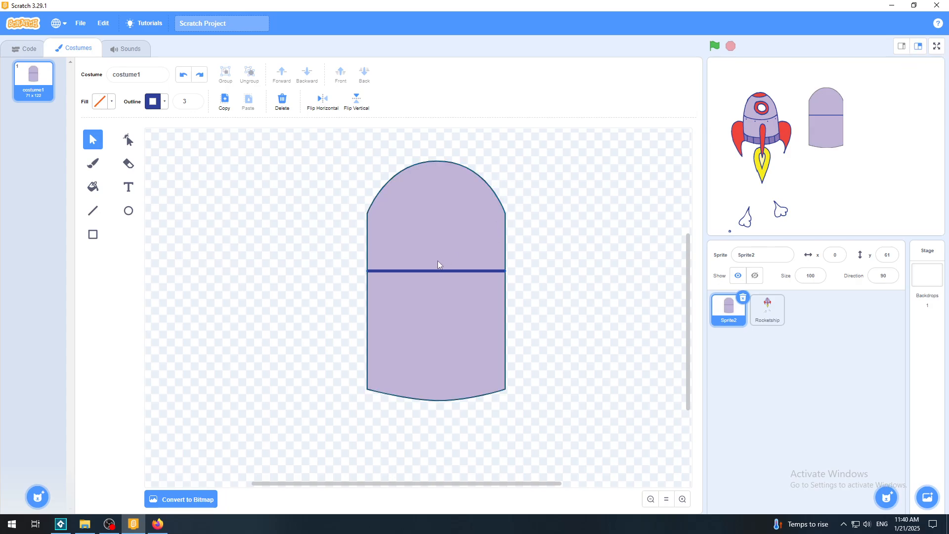
Step: Move the blue line slightly higher on the body
click(424, 270)
drag(424, 270, 424, 267)
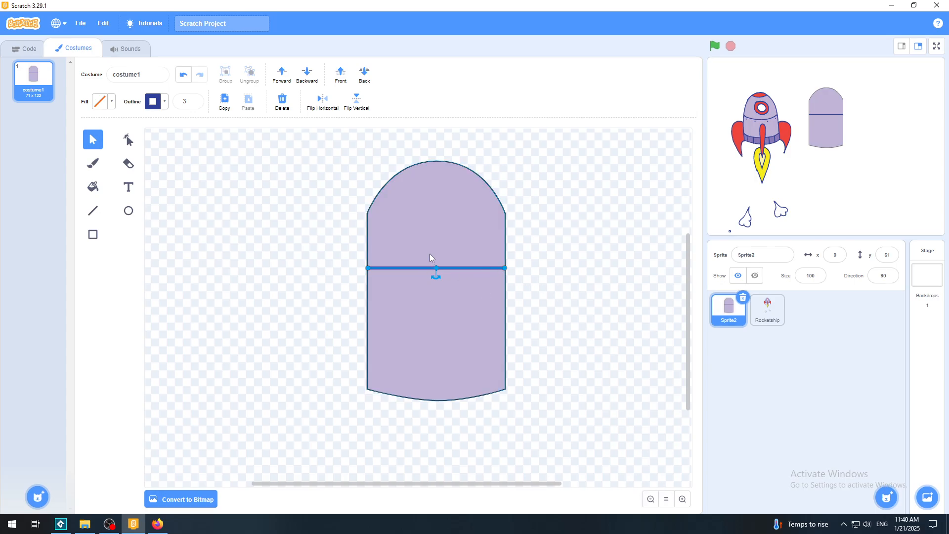
click(580, 272)
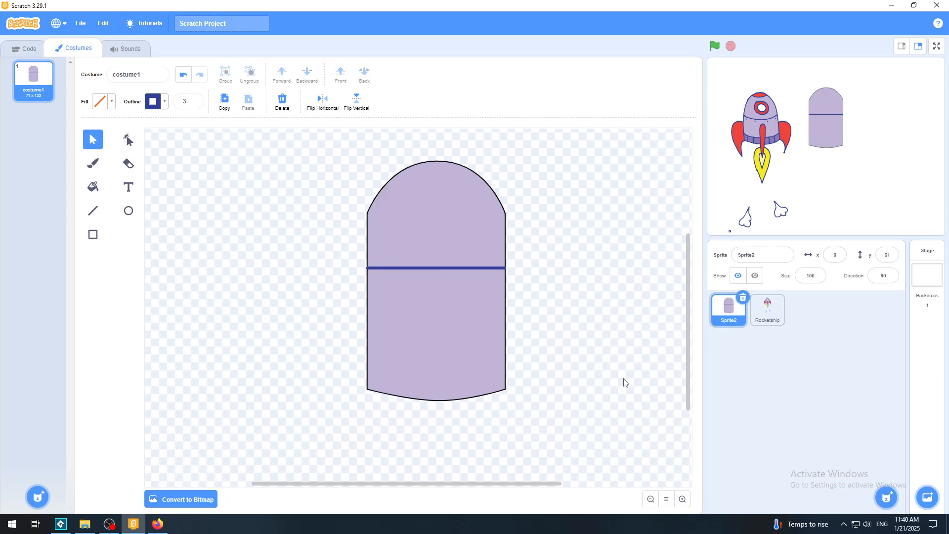
Step: Examine the body and its blue line up close, and compare both rockets on the full-screen stage
click(682, 499)
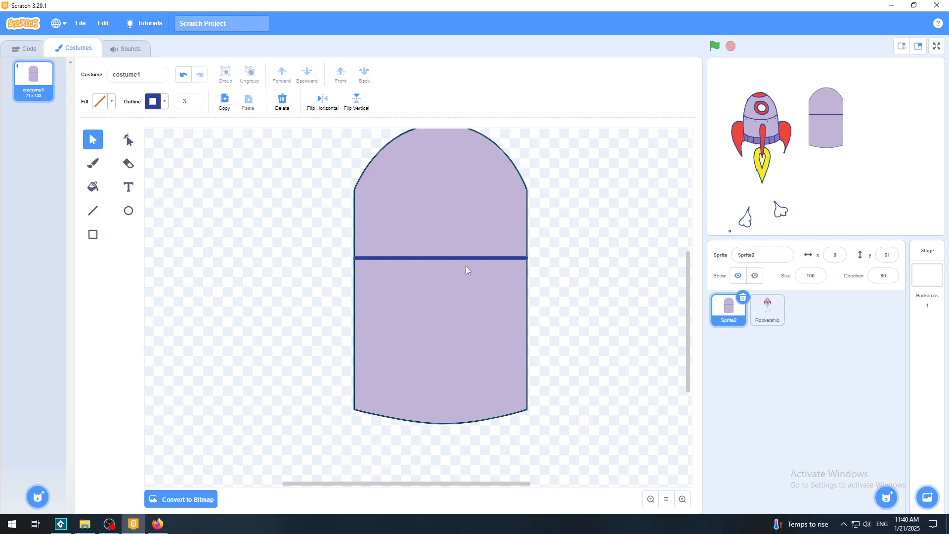
click(464, 234)
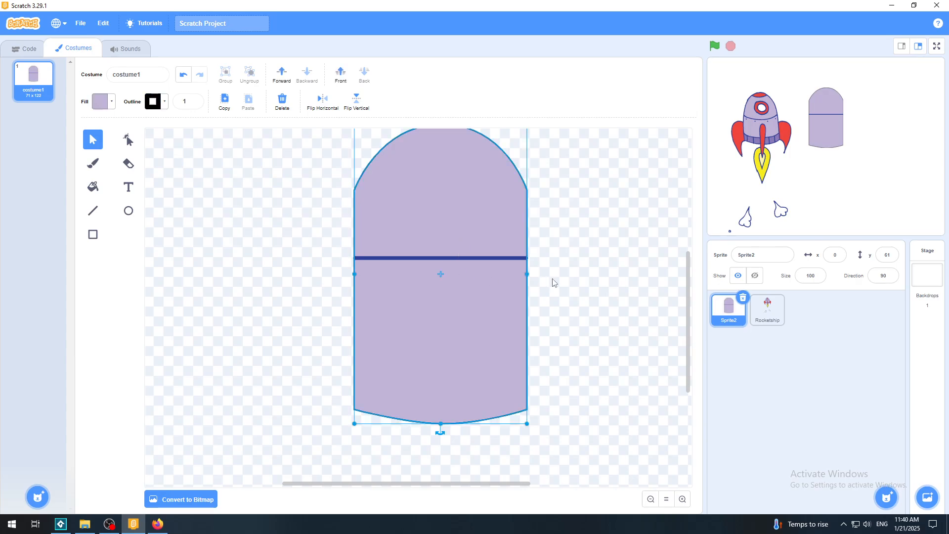
click(573, 257)
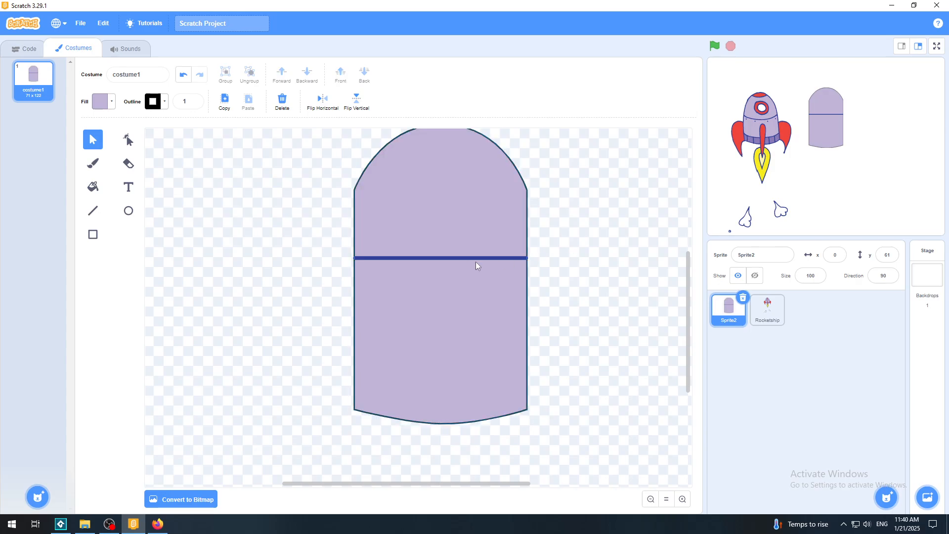
click(460, 258)
click(556, 258)
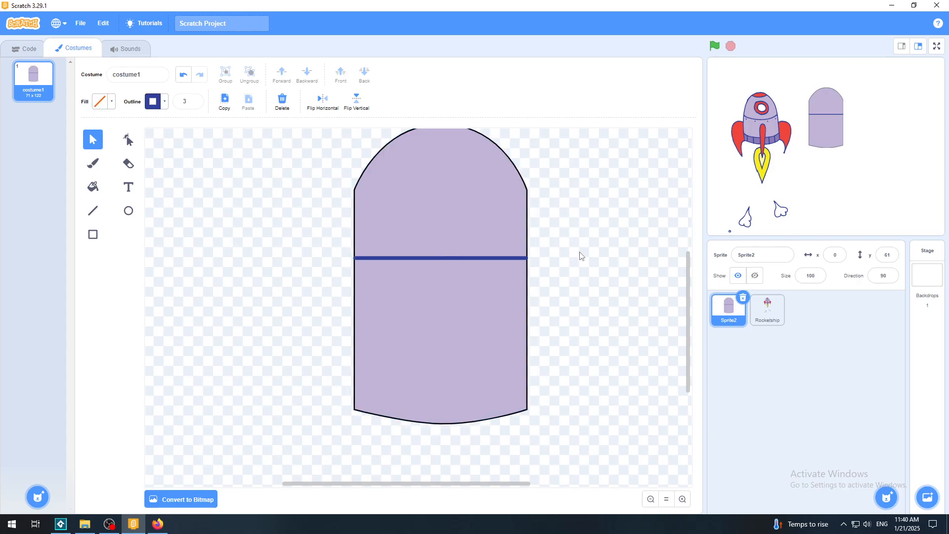
click(935, 45)
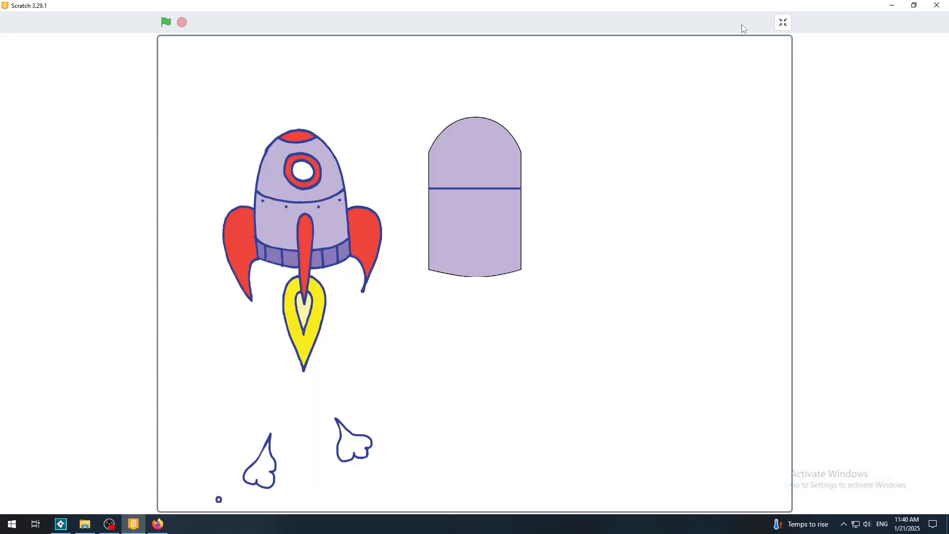
click(783, 22)
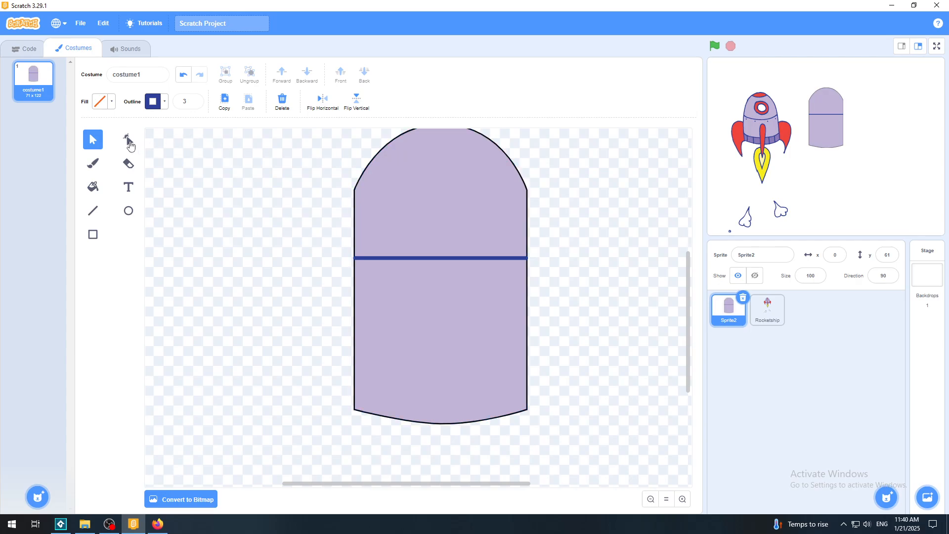
Step: Reshape the blue line by adding a point near its middle and pulling it down into a shallow downward curve
click(128, 143)
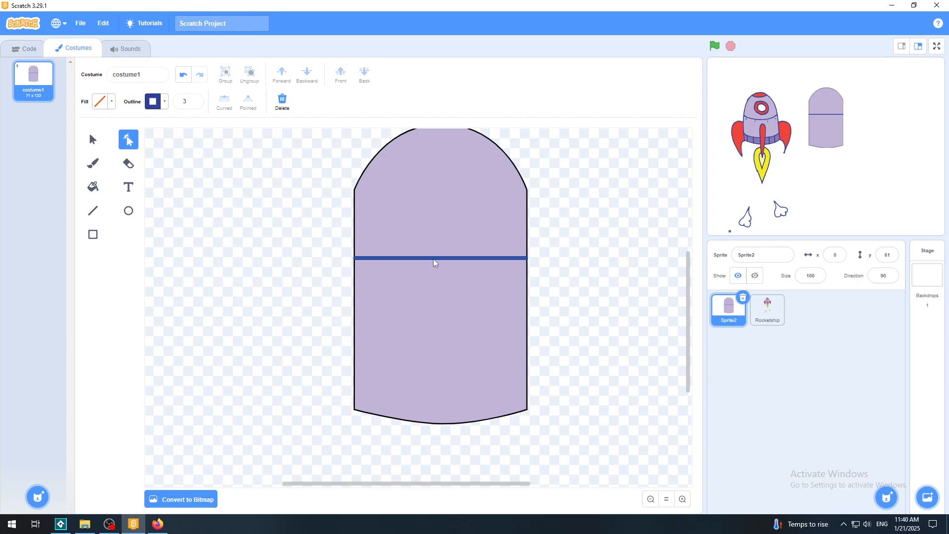
click(92, 140)
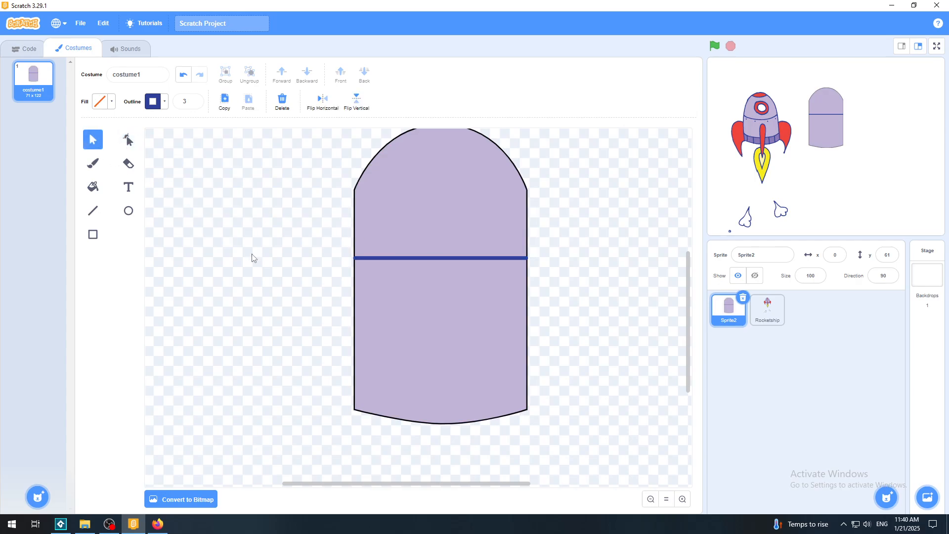
click(405, 259)
click(126, 142)
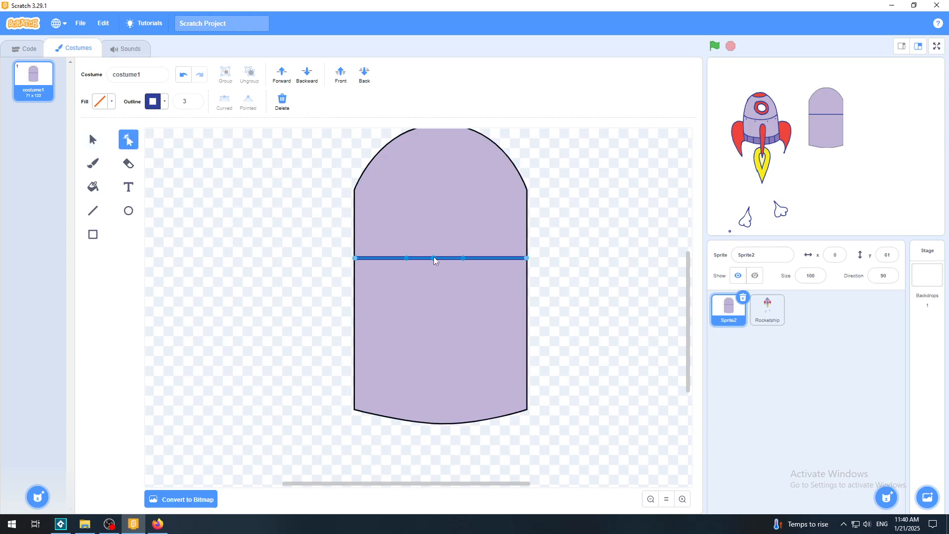
drag(434, 257, 437, 269)
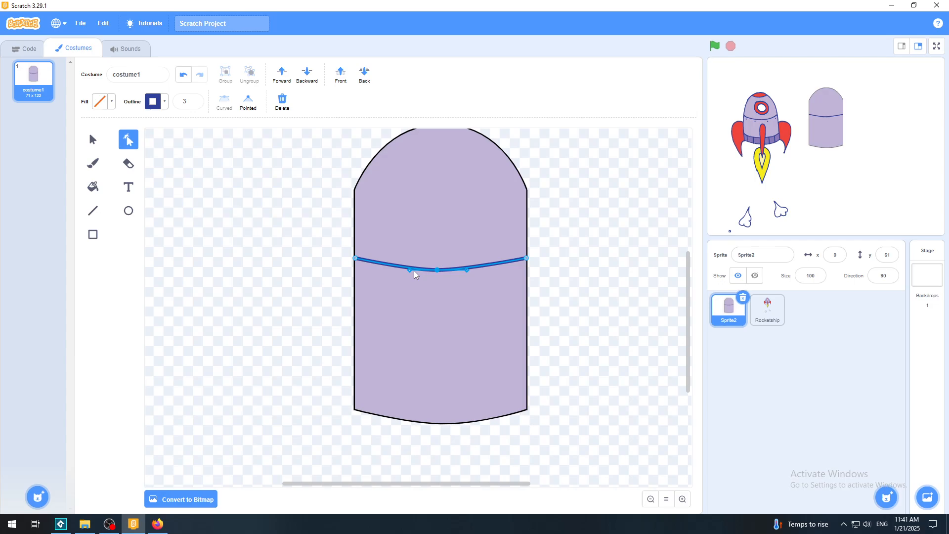
Step: Adjust the middle point and both of its curve handles so the blue line bends slightly deeper and more evenly
drag(409, 271, 400, 274)
drag(467, 268, 473, 270)
drag(402, 270, 441, 274)
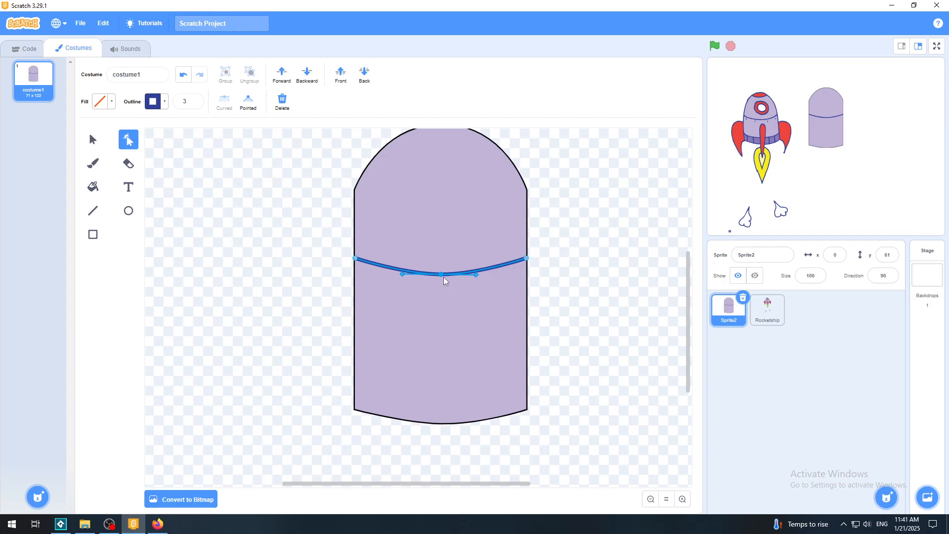
drag(403, 272, 412, 274)
drag(475, 273, 444, 276)
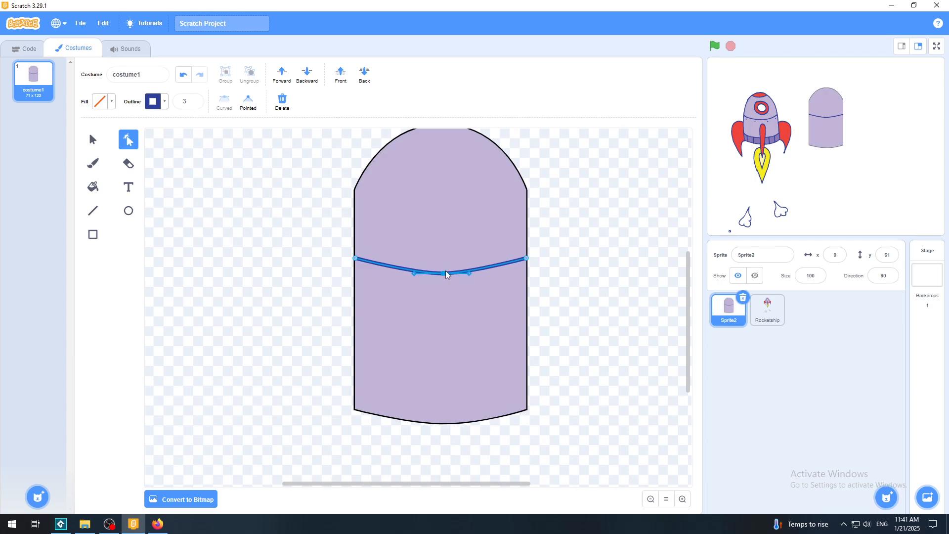
Step: Compare the rockets on the full-screen stage, try a much deeper bend in the blue line, and undo it
click(936, 46)
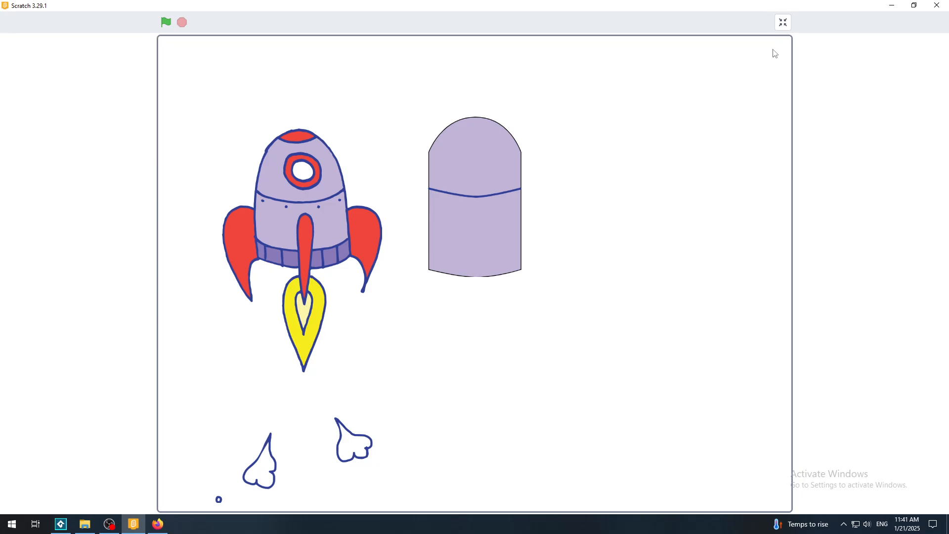
click(784, 22)
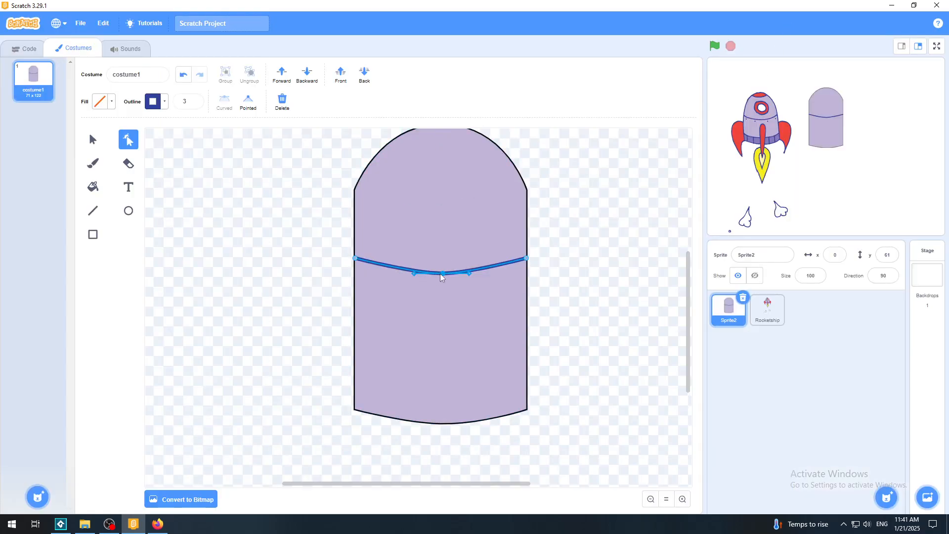
drag(443, 276, 443, 304)
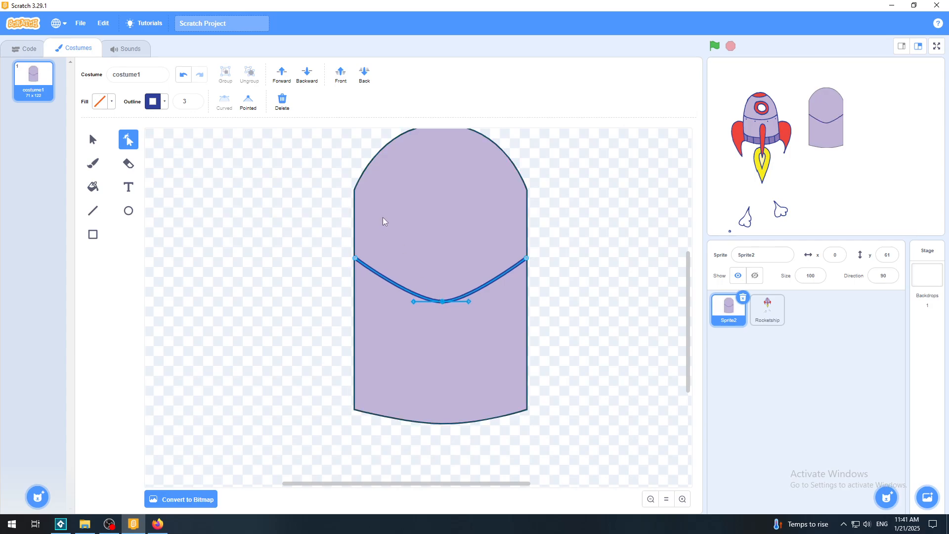
click(184, 74)
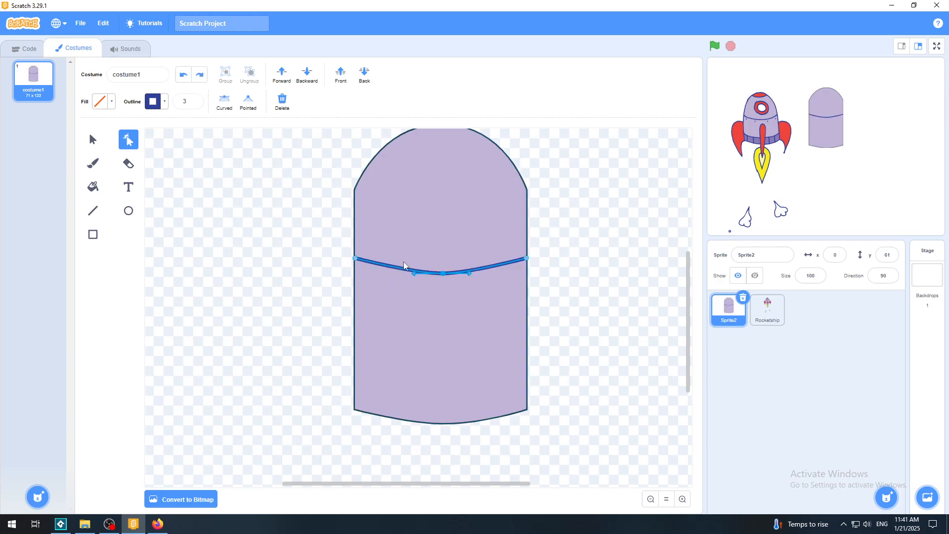
Step: Extend both curve handles of the blue line's middle point outward to round the curve, and deselect the line
drag(414, 274, 396, 274)
drag(469, 274, 483, 276)
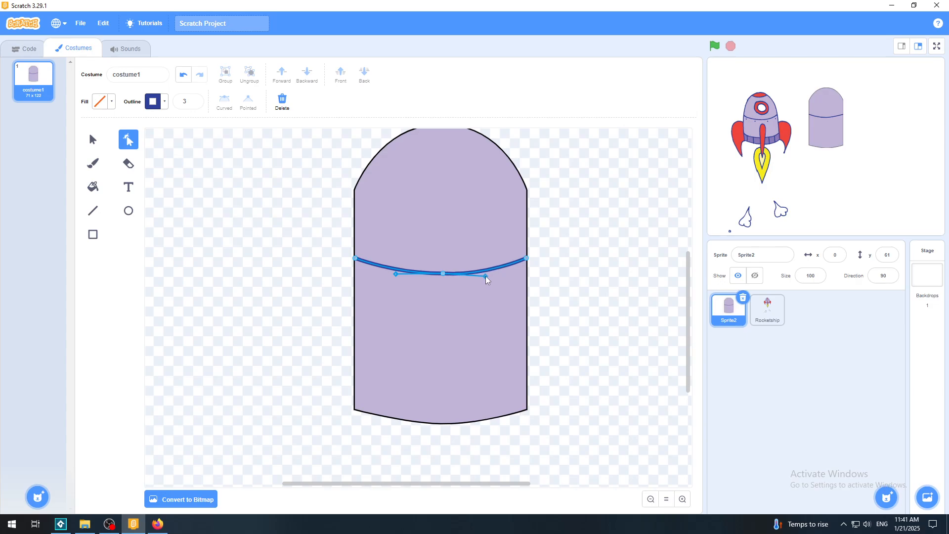
drag(485, 276, 486, 276)
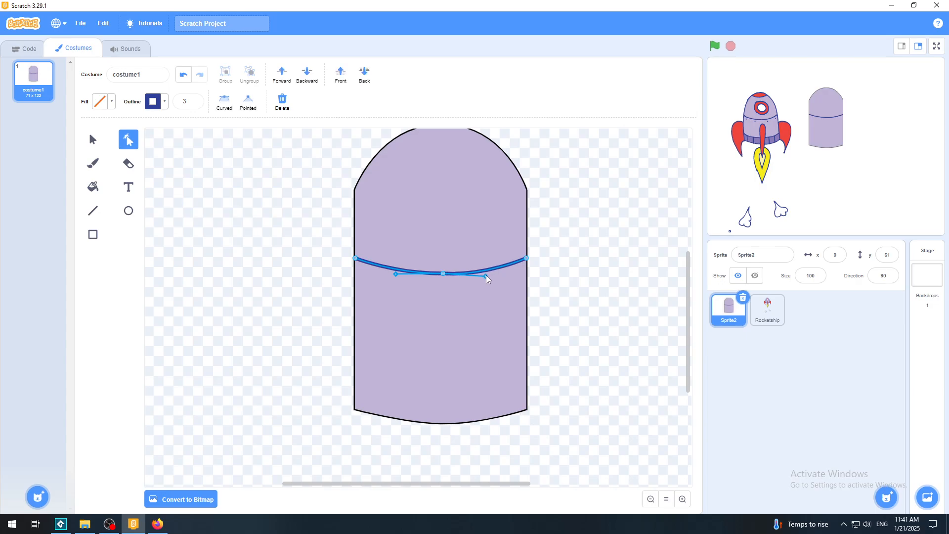
click(577, 239)
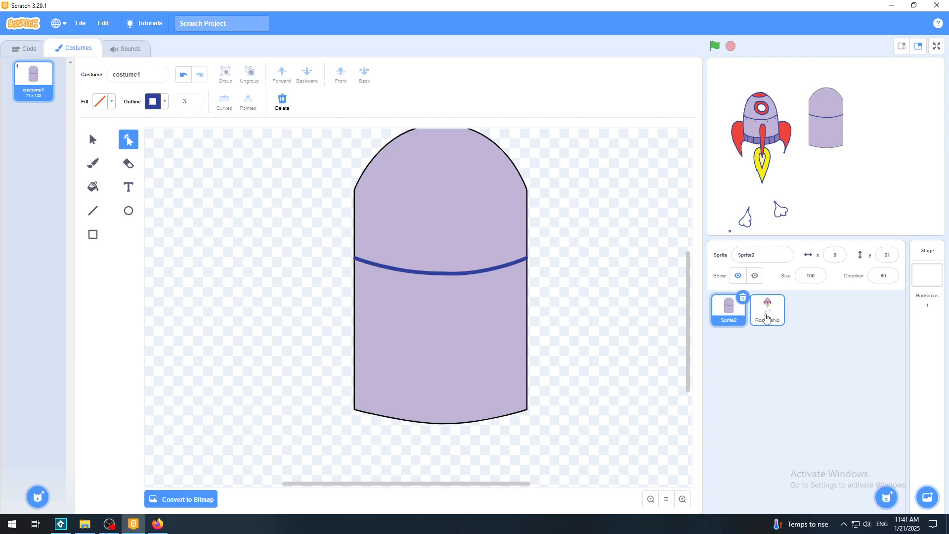
Step: Check the Rocketship's dots and draw a small unfilled circle with a dark blue outline in the empty area beside the rocket body
click(767, 318)
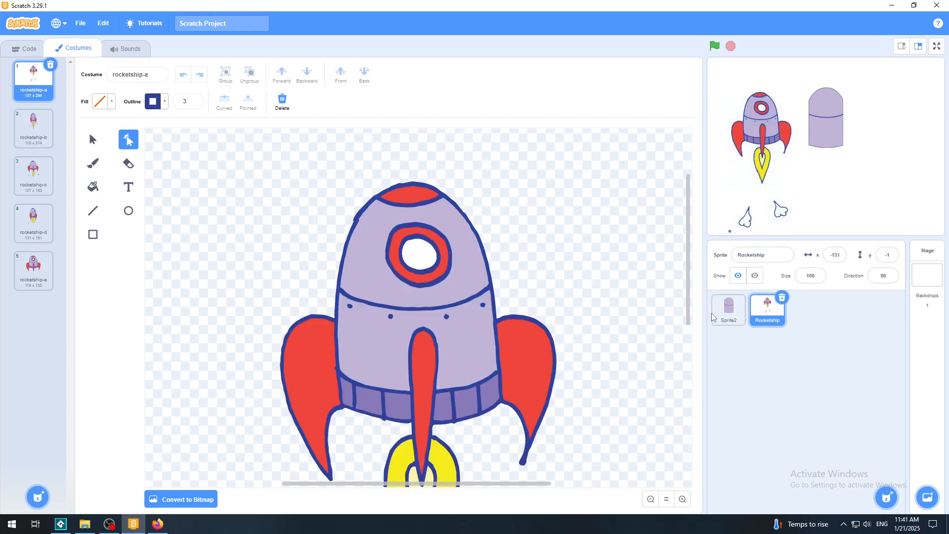
click(726, 311)
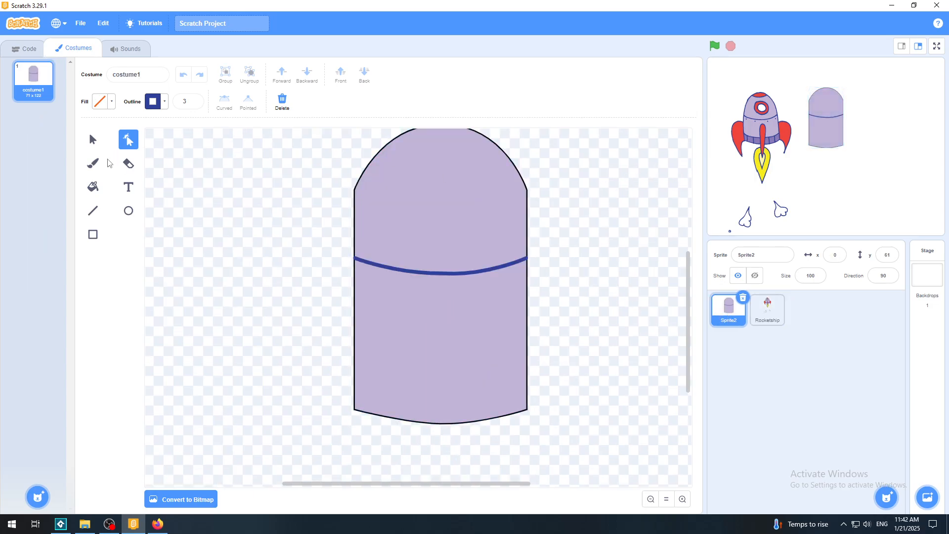
click(129, 212)
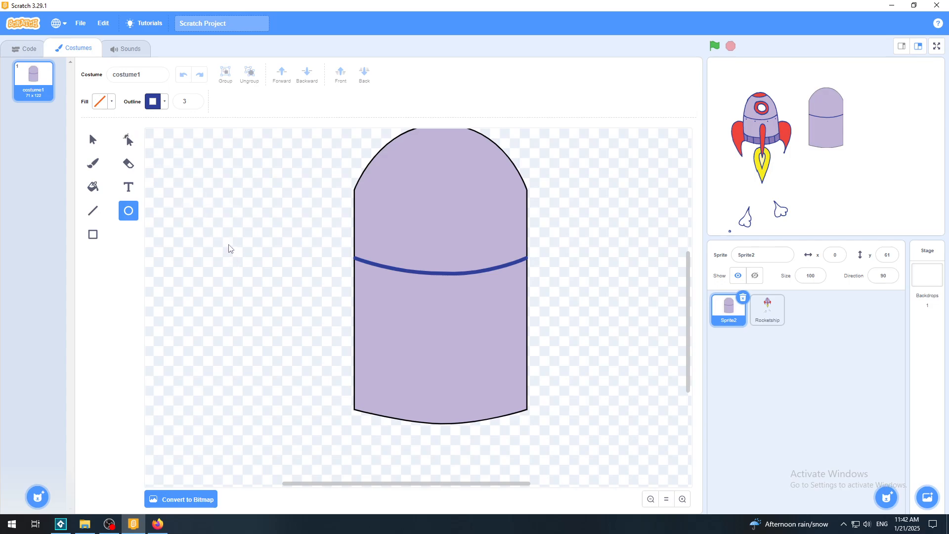
drag(238, 259, 253, 276)
click(204, 265)
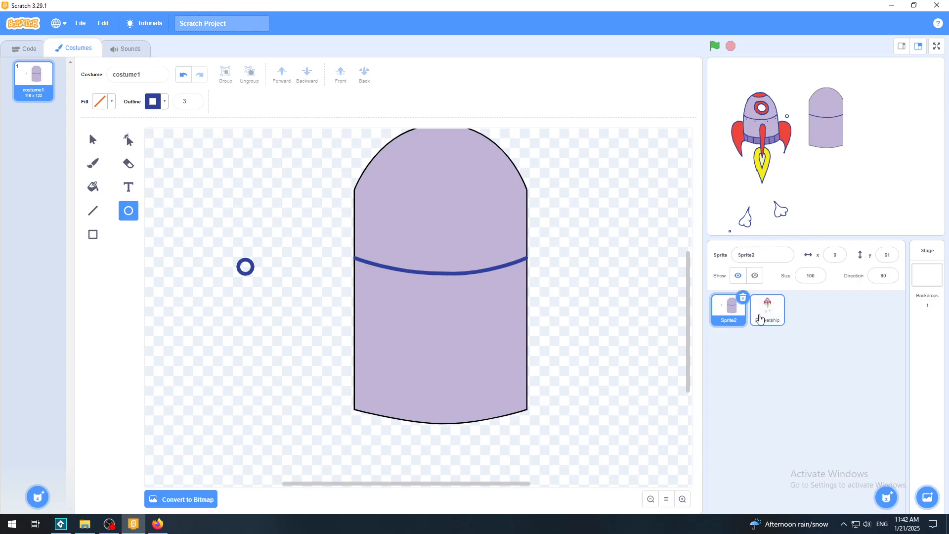
Step: Compare with the Rocketship again and fill the small circle with the dark blue sampled from the body's curved line
click(765, 310)
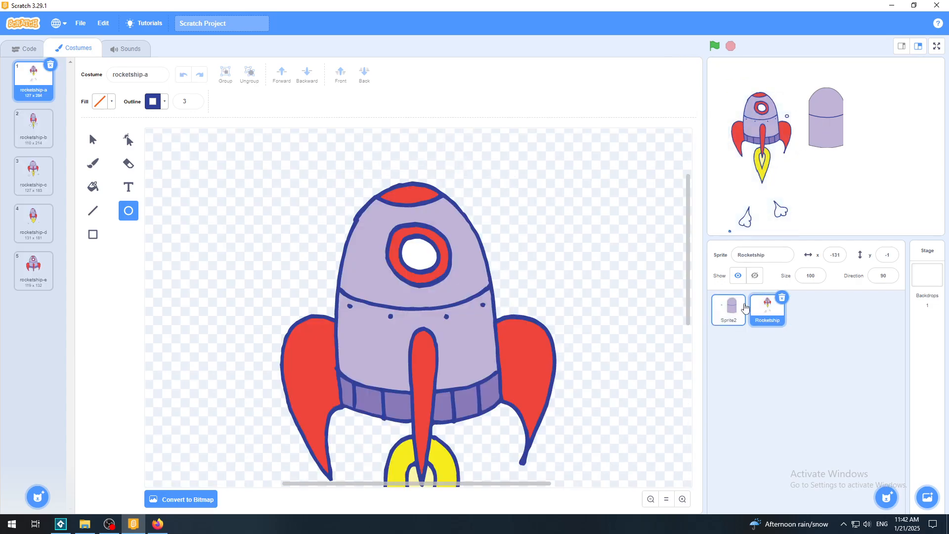
click(730, 309)
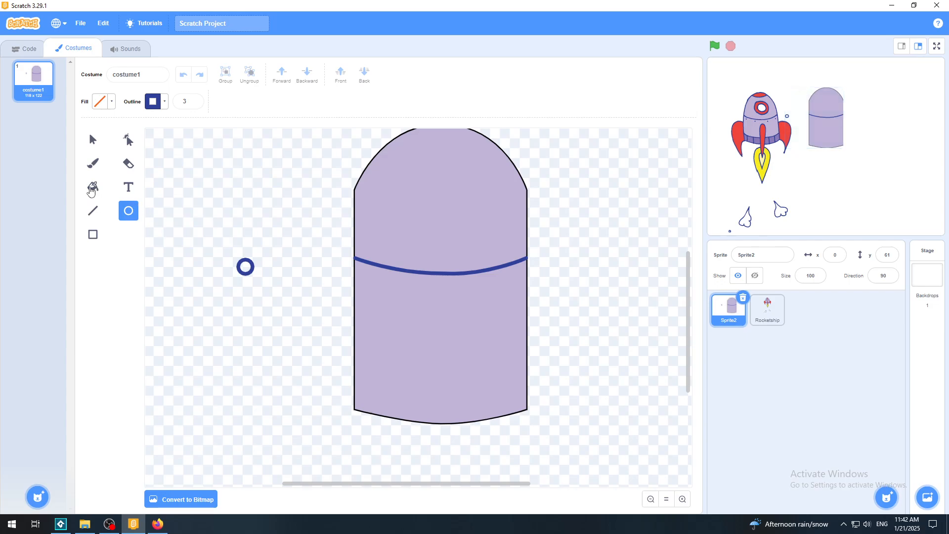
click(91, 188)
click(100, 103)
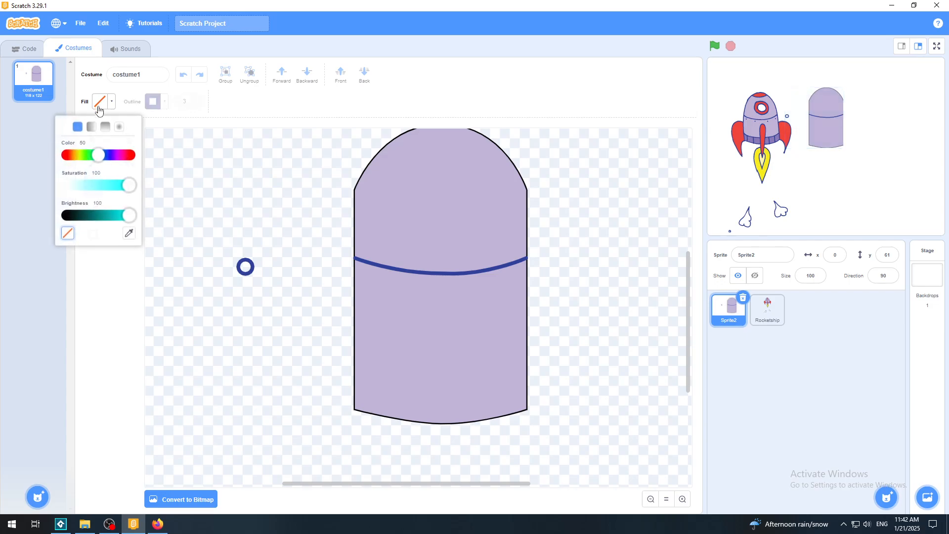
click(129, 232)
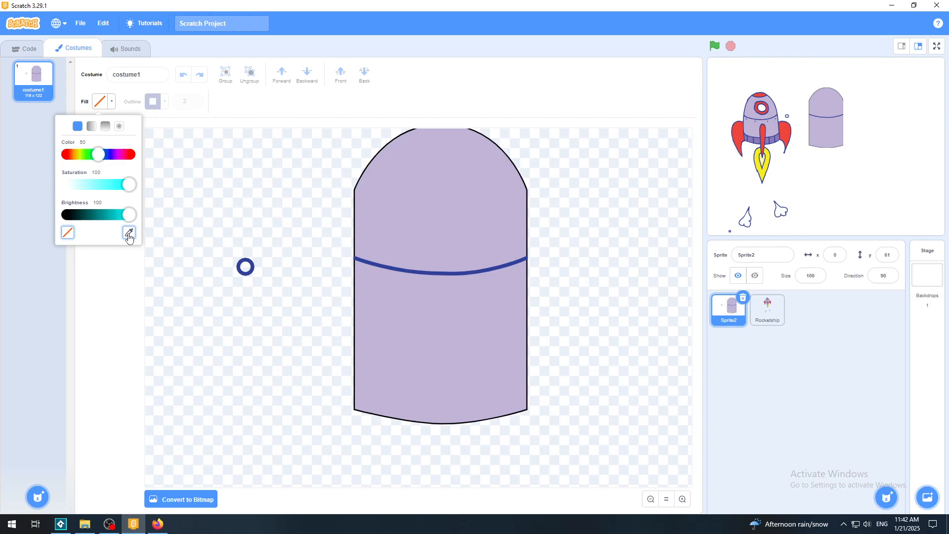
click(382, 267)
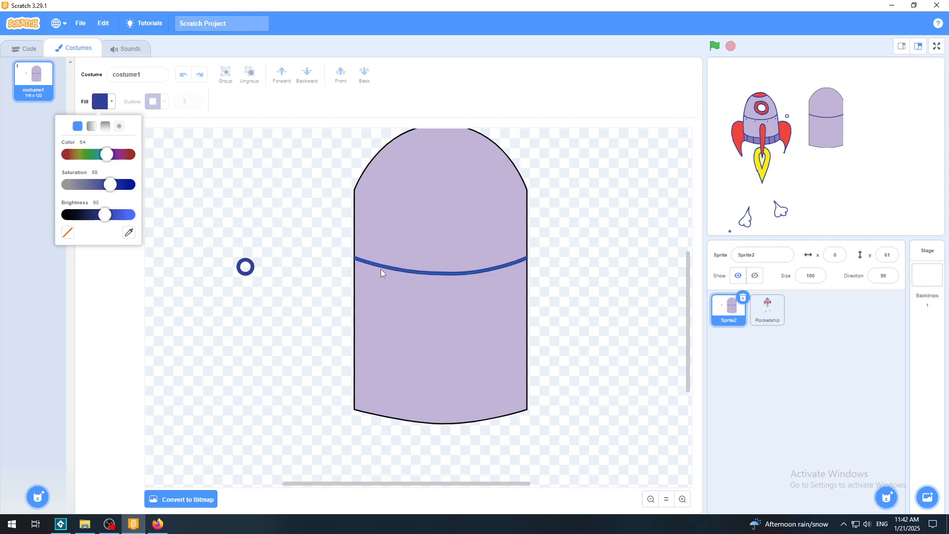
click(247, 269)
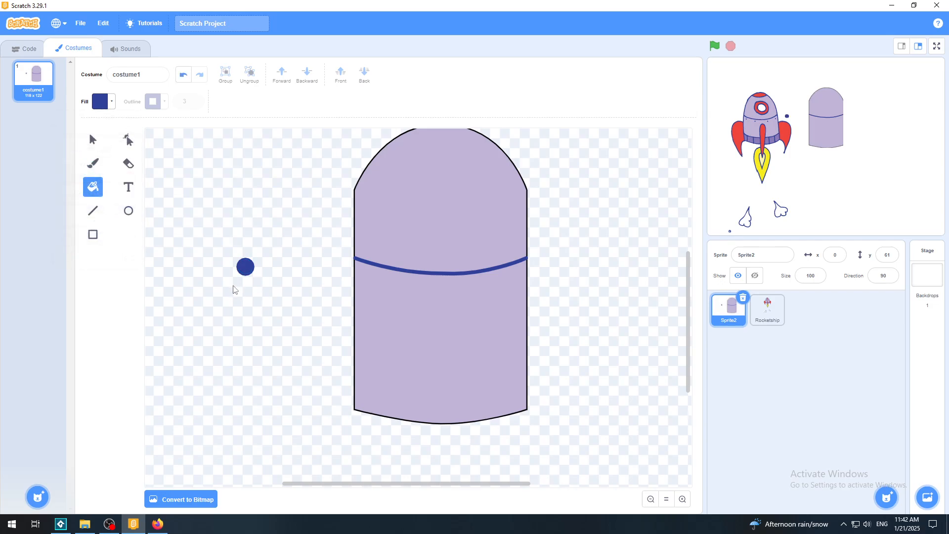
Step: Copy the small blue dot and paste three duplicates of it beside the rocket body
click(93, 140)
click(242, 269)
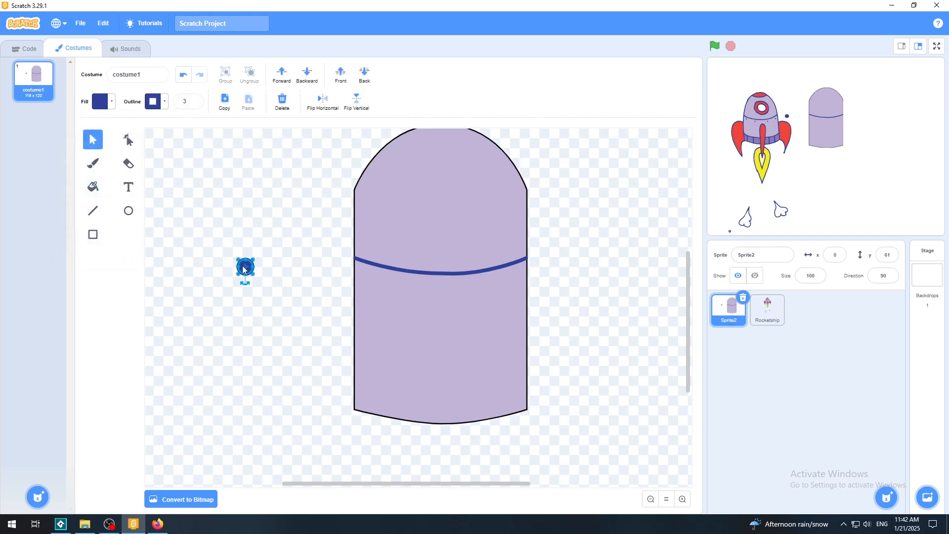
click(212, 250)
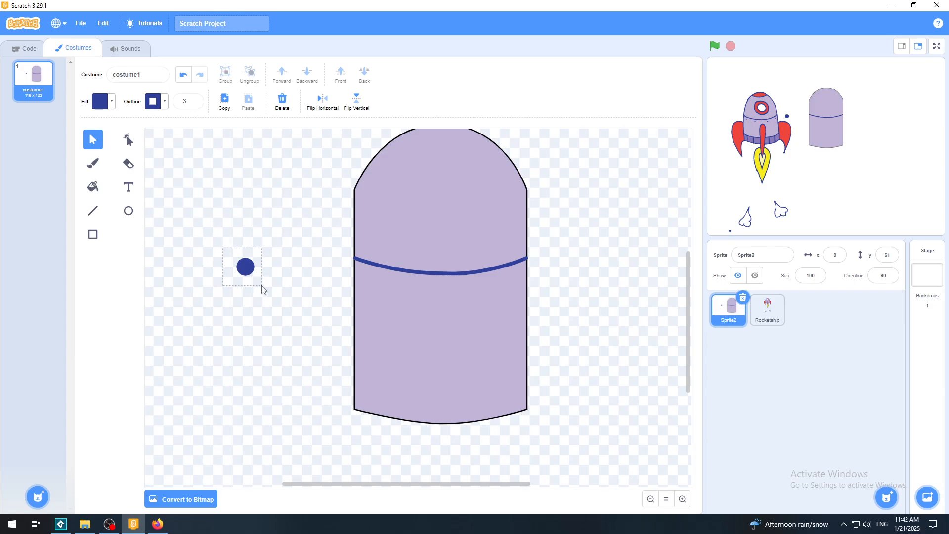
click(247, 269)
click(224, 104)
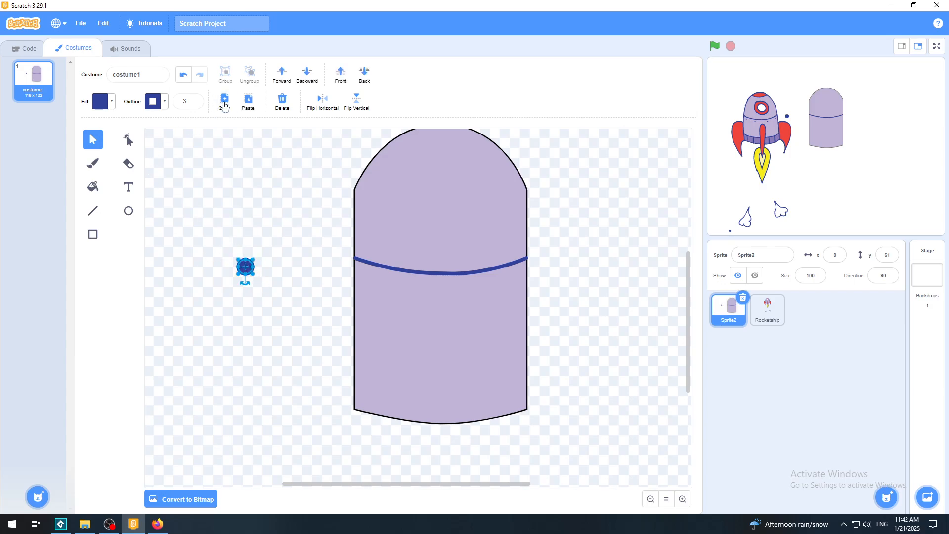
click(248, 106)
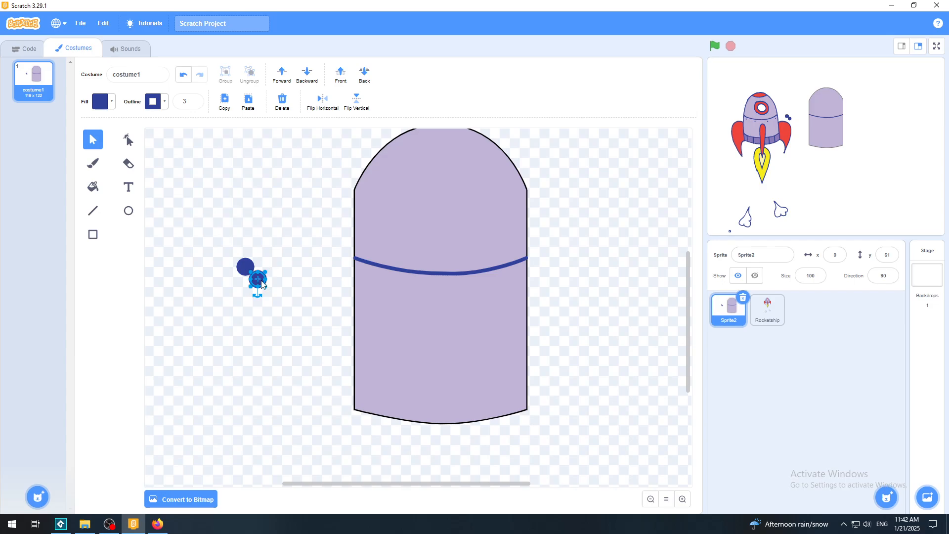
drag(261, 281, 299, 285)
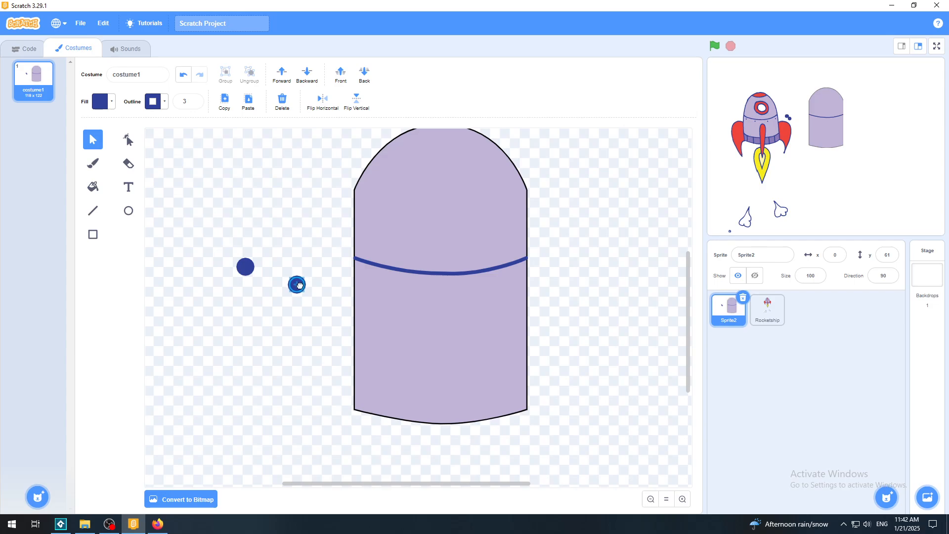
click(249, 102)
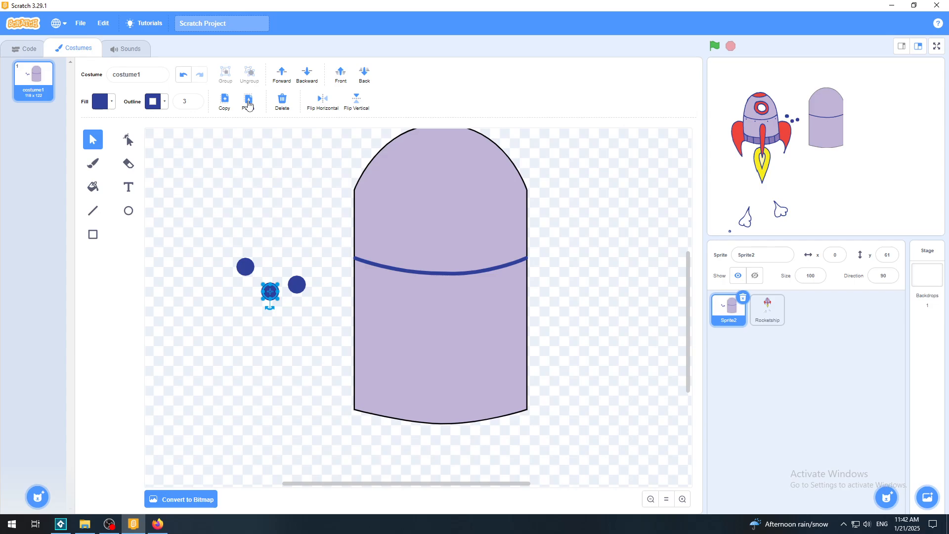
click(248, 101)
Step: Spread the four blue dots into a shallow downward arc beside the rocket body
drag(245, 268, 189, 247)
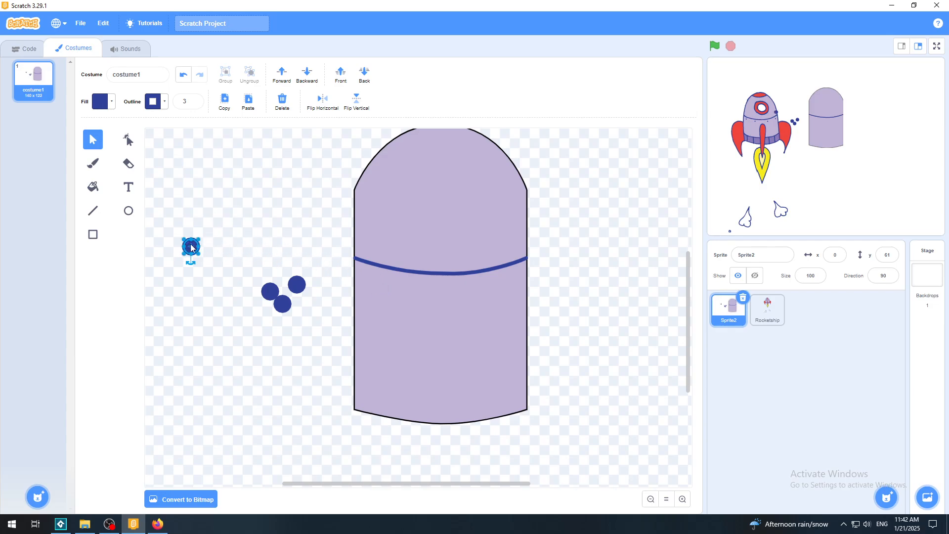
drag(269, 293, 242, 265)
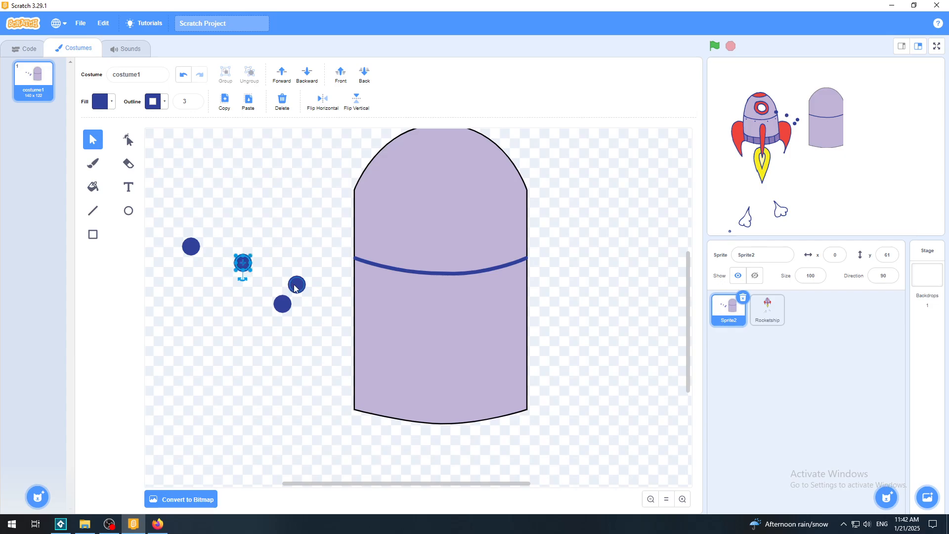
drag(295, 288, 299, 264)
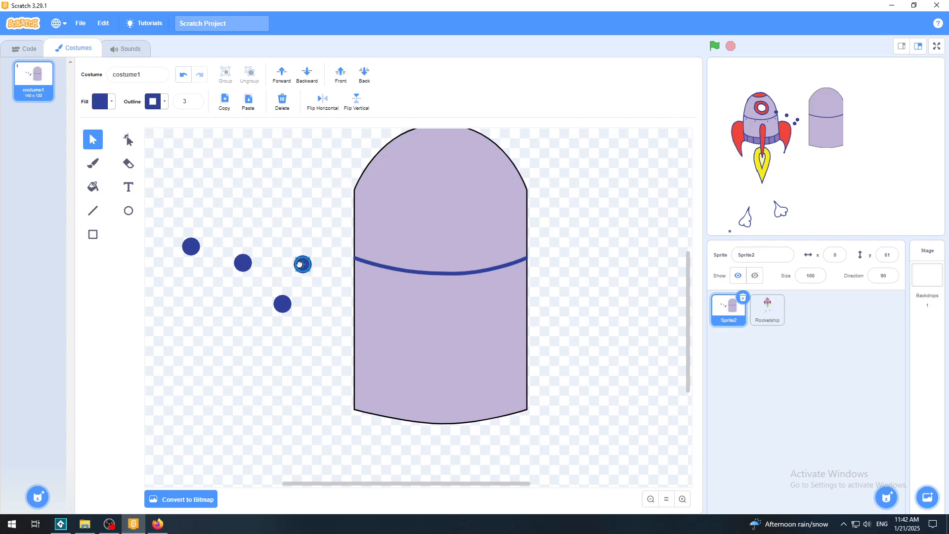
drag(285, 304, 343, 244)
click(187, 218)
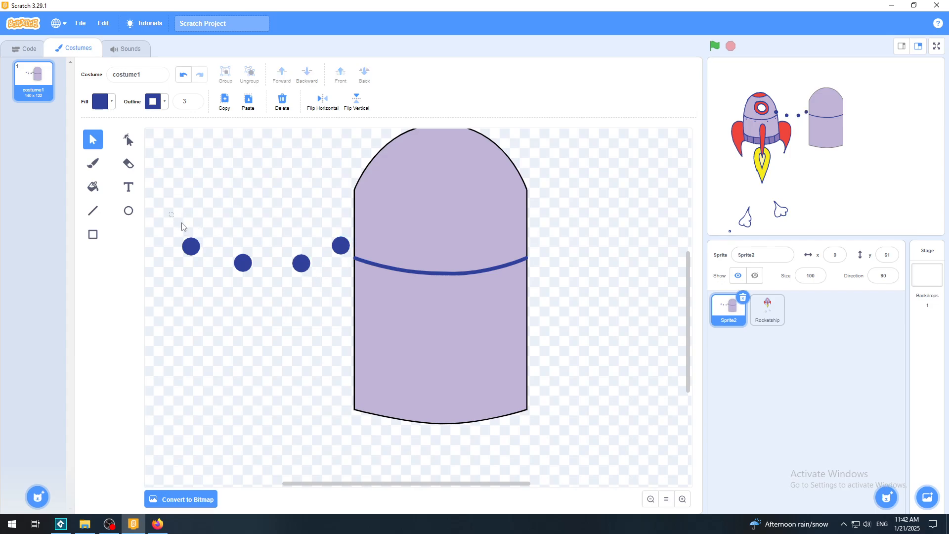
Step: Shrink the four blue dots together to roughly half their size and keep all of them selected
drag(182, 226, 323, 277)
click(318, 330)
drag(198, 252, 306, 289)
click(287, 296)
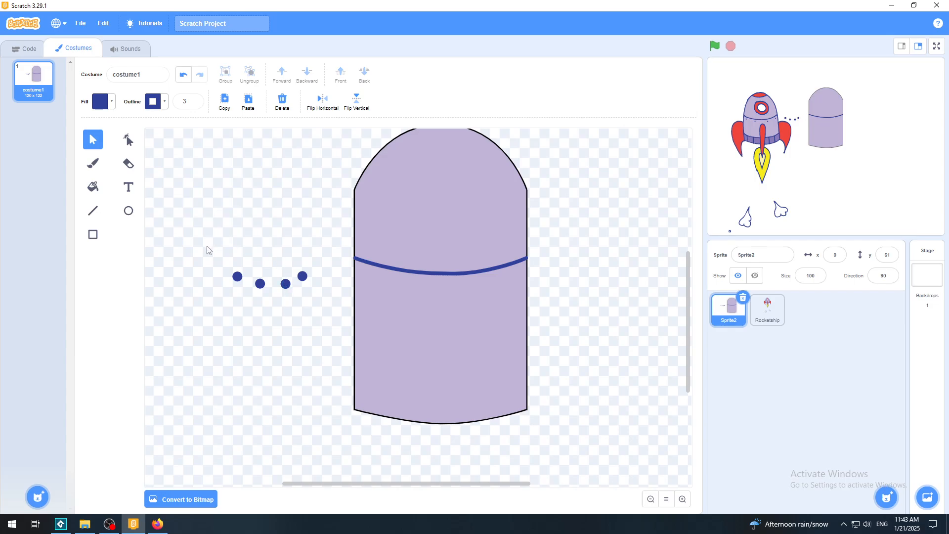
drag(208, 249, 318, 322)
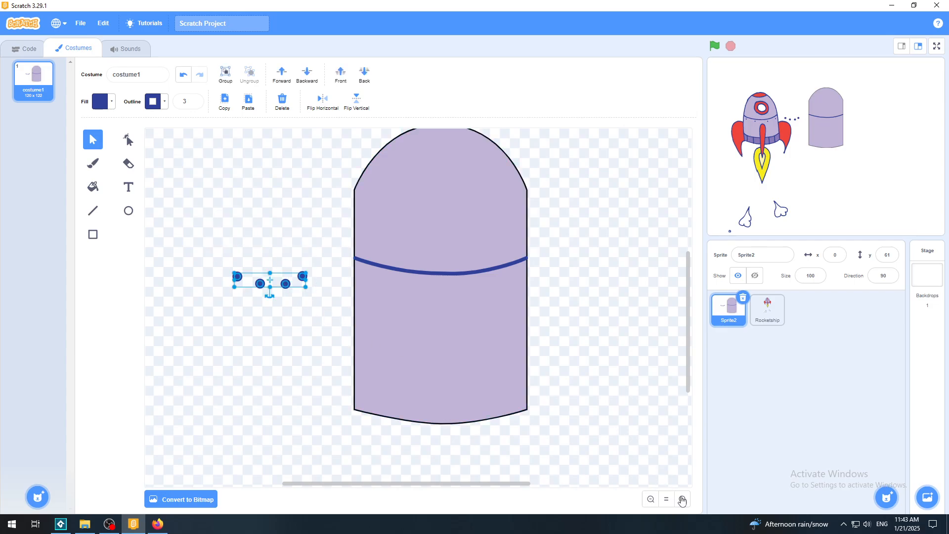
Step: Move the dots onto the rocket body and space them along the underside of the curved blue line, two on each side
click(682, 500)
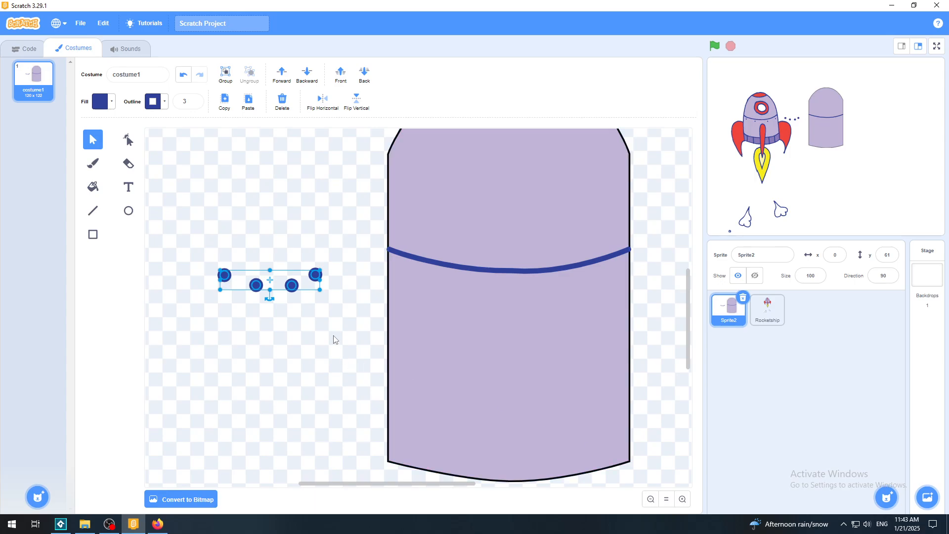
drag(293, 284, 523, 299)
key(Escape)
drag(461, 285, 408, 272)
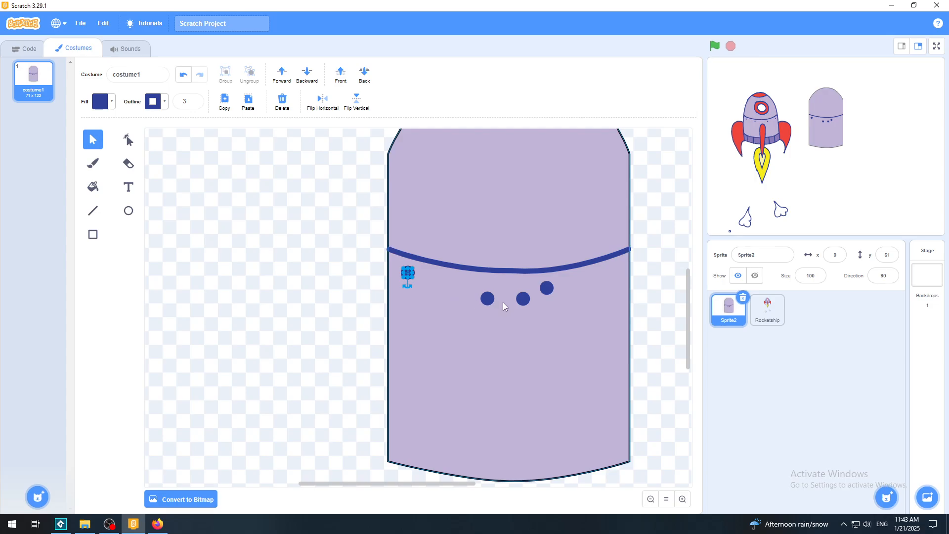
drag(489, 298, 464, 285)
drag(547, 288, 607, 274)
drag(524, 298, 559, 287)
click(656, 271)
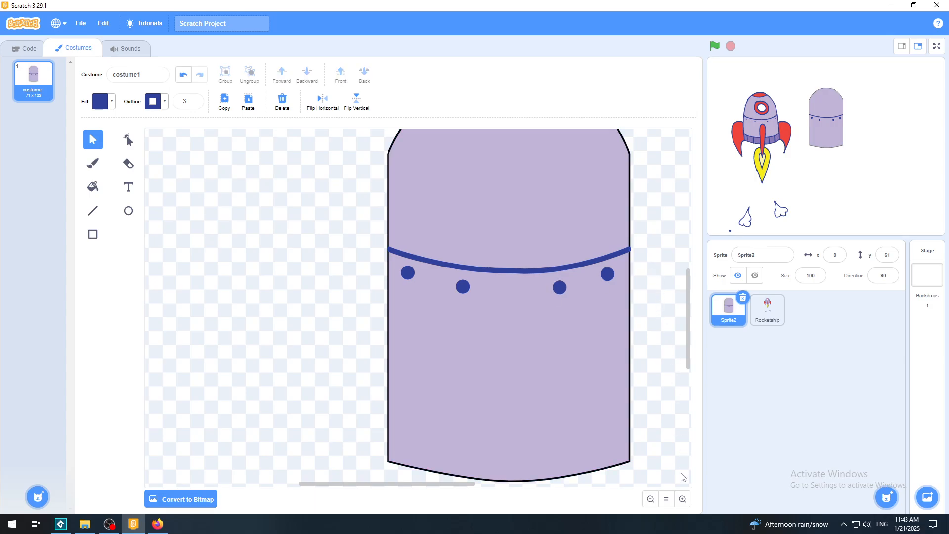
Step: Compare the dotted rocket body with the Rocketship on the full-screen stage
click(667, 504)
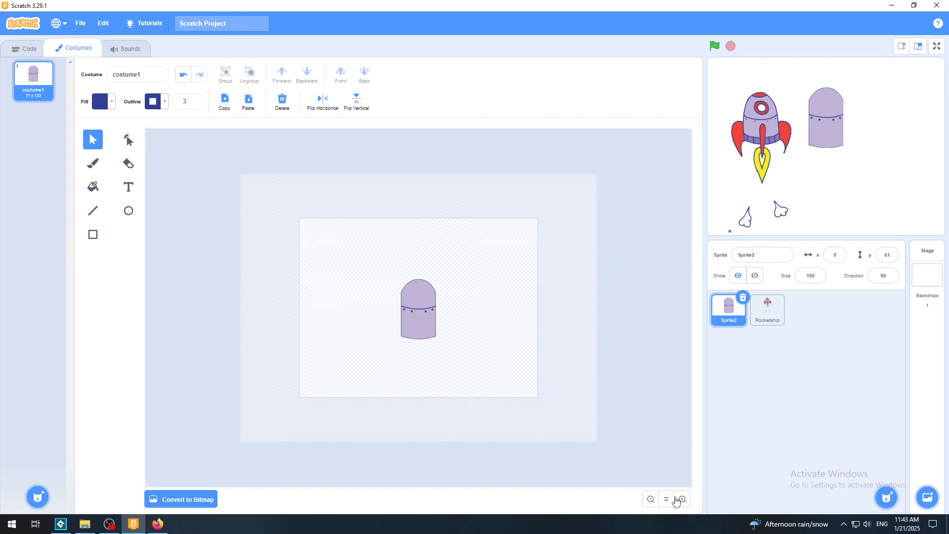
click(937, 46)
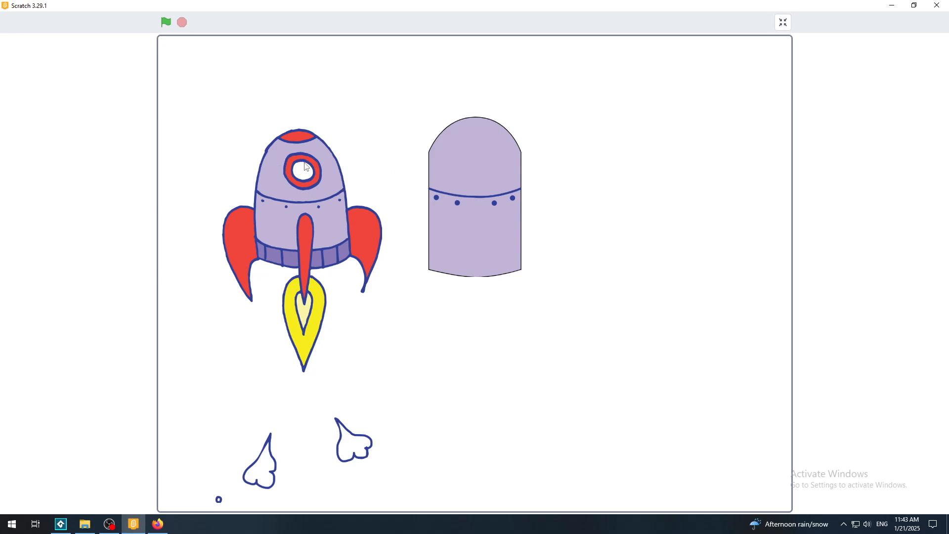
click(783, 22)
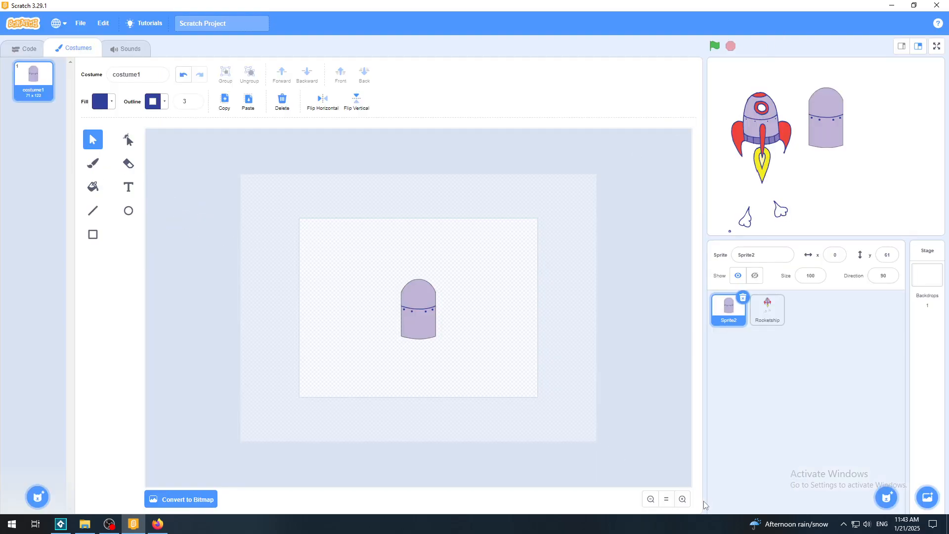
click(683, 500)
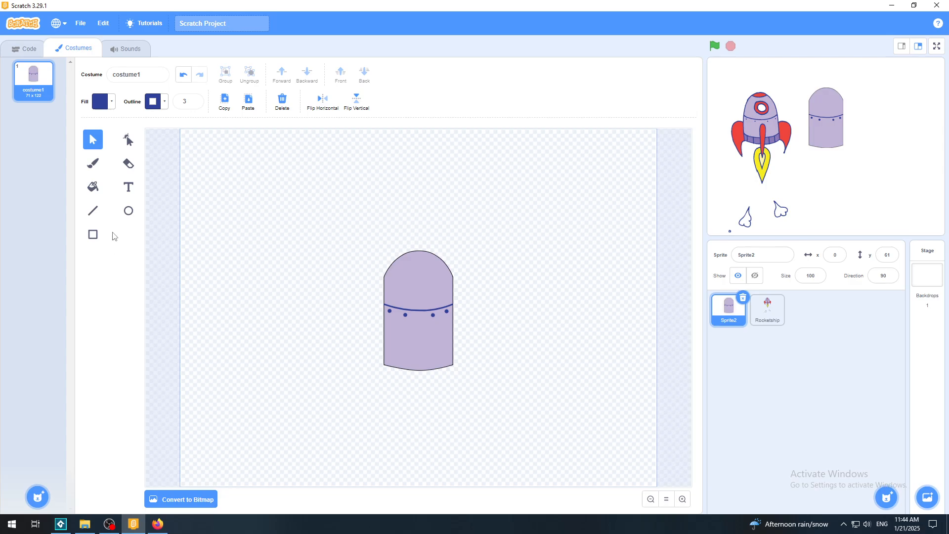
Step: Draw a dark blue circle in the empty area beside the rocket body, sized as the outer ring of the window
click(129, 211)
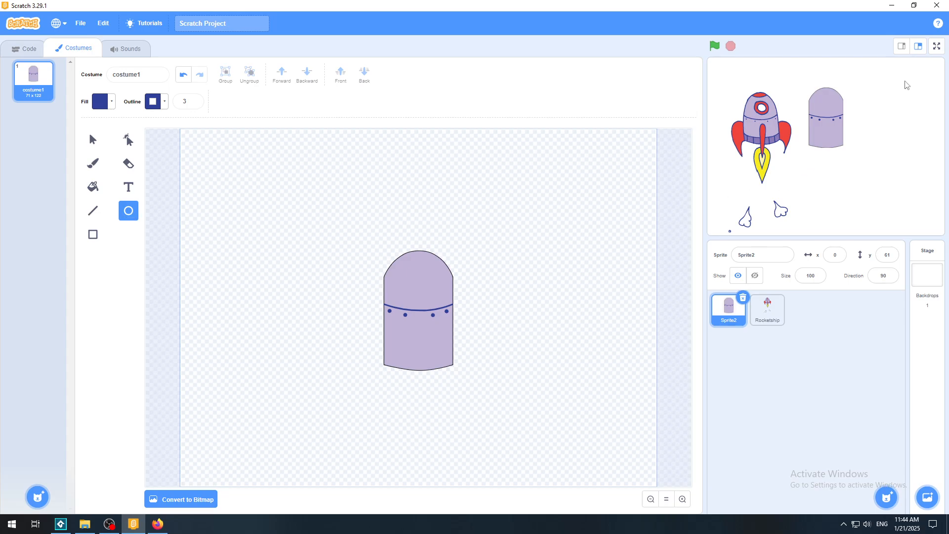
click(937, 46)
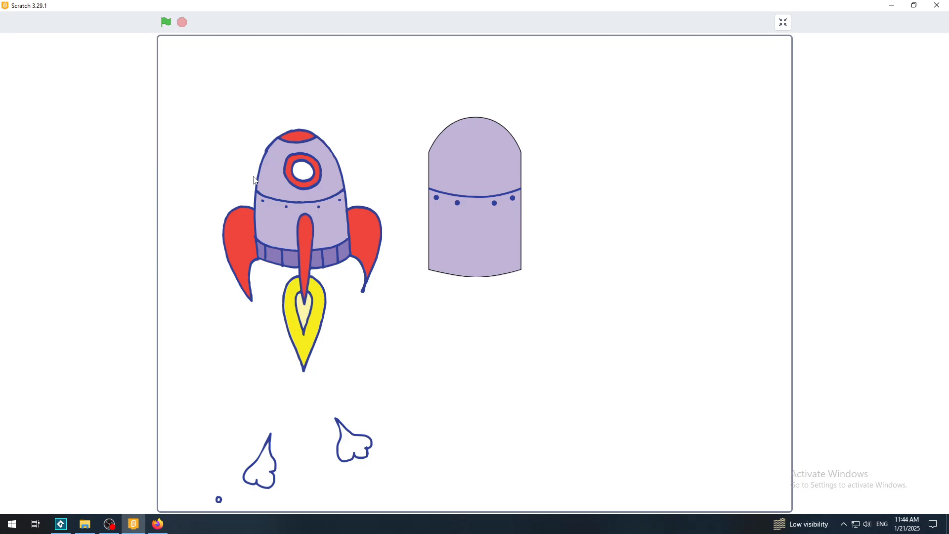
click(783, 23)
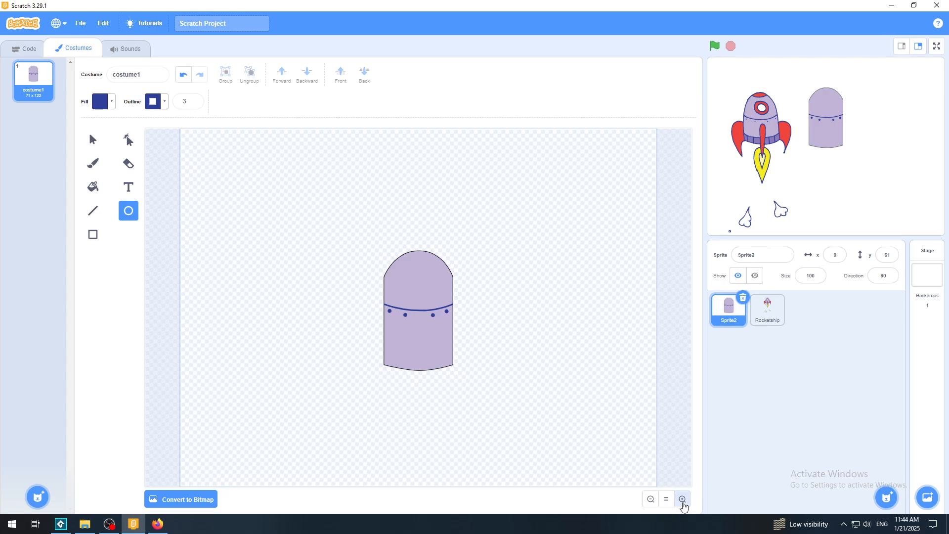
click(683, 500)
click(684, 505)
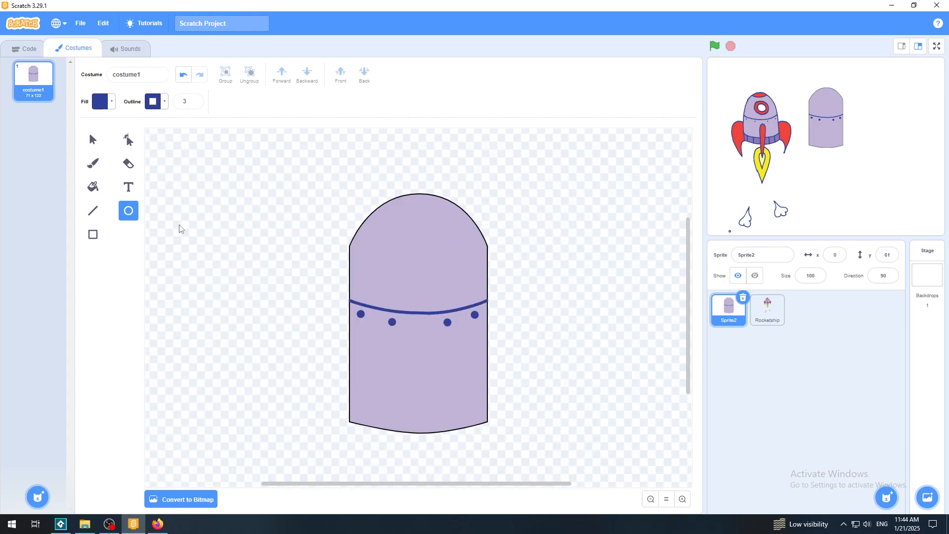
mouse_move(391, 232)
mouse_down()
mouse_move(462, 289)
mouse_move(444, 268)
mouse_move(380, 307)
mouse_move(484, 313)
mouse_move(432, 395)
mouse_move(472, 396)
mouse_move(431, 291)
mouse_move(396, 272)
mouse_move(258, 276)
mouse_up()
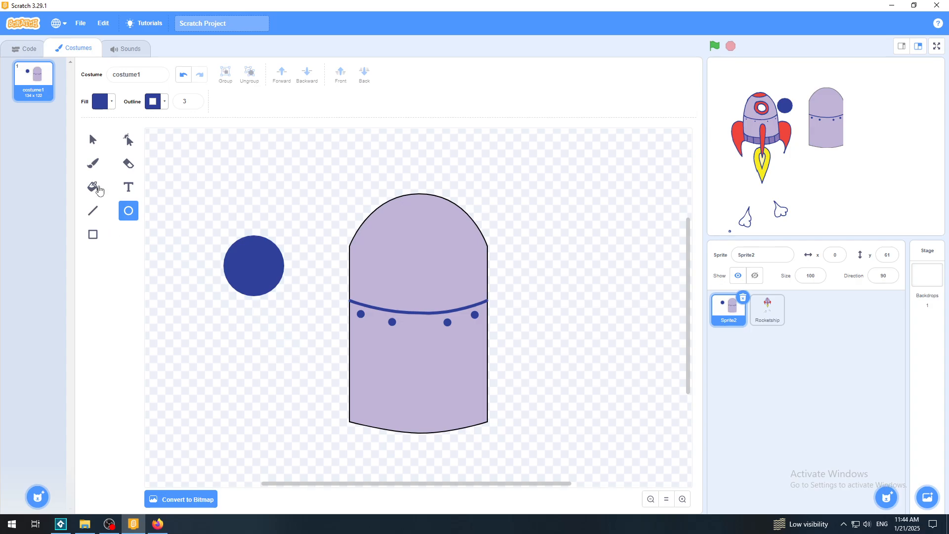
Step: Sample the red from the Rocketship's window ring and fill the new circle on Sprite2 with it, keeping its blue outline
click(95, 188)
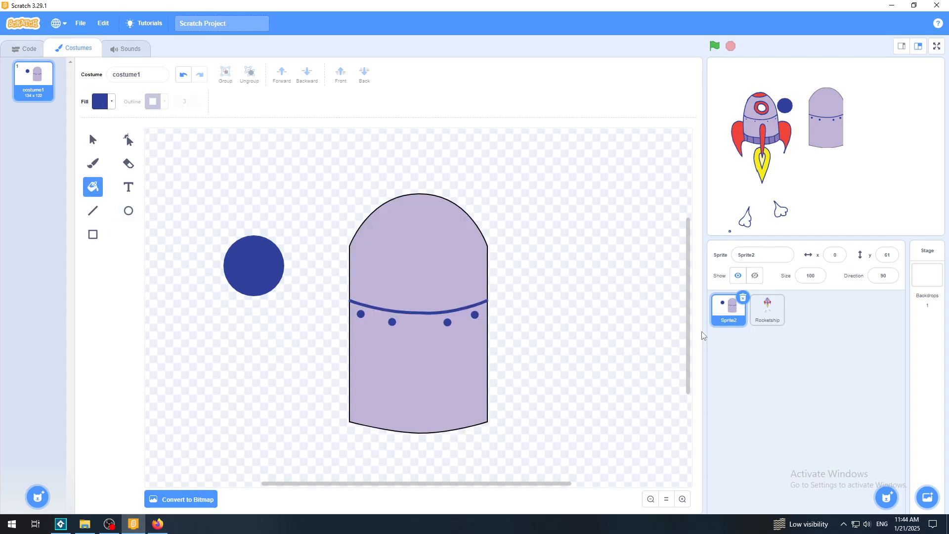
click(768, 316)
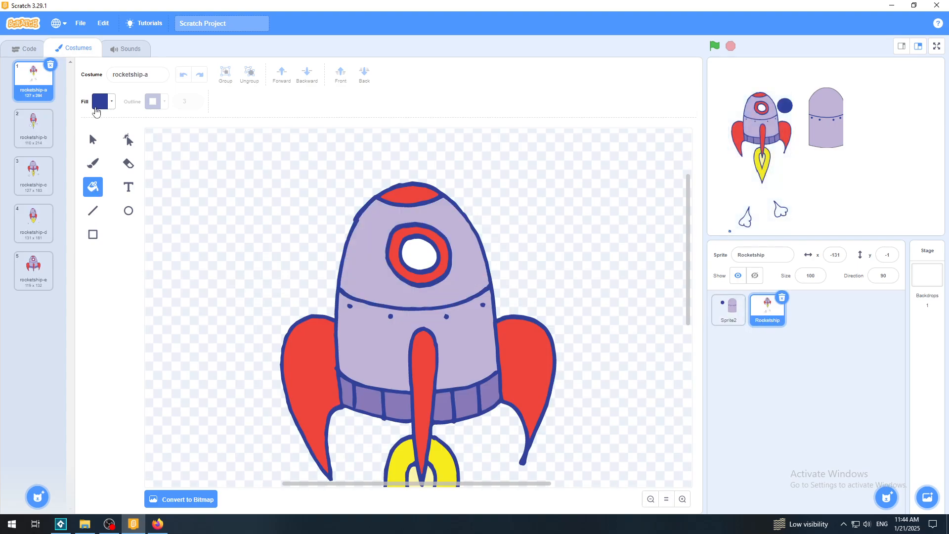
click(100, 101)
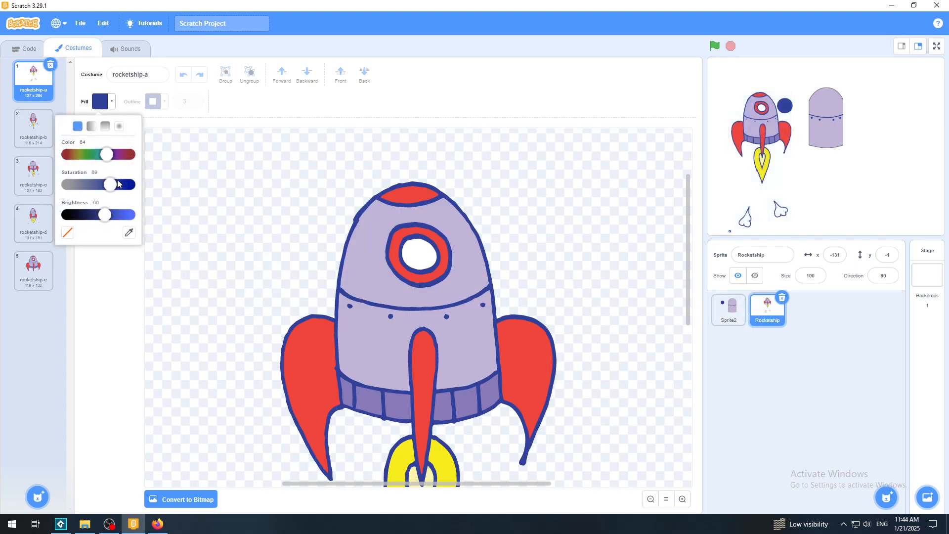
click(129, 234)
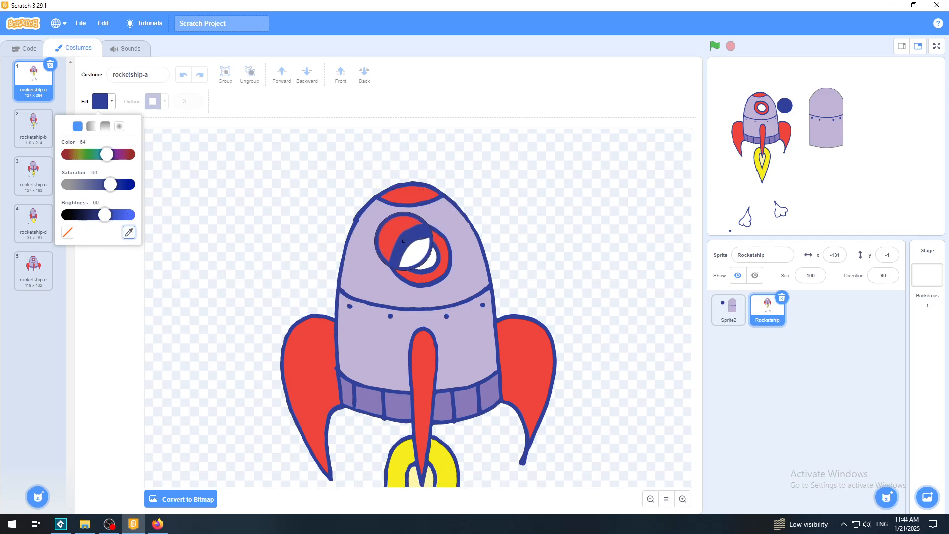
click(397, 251)
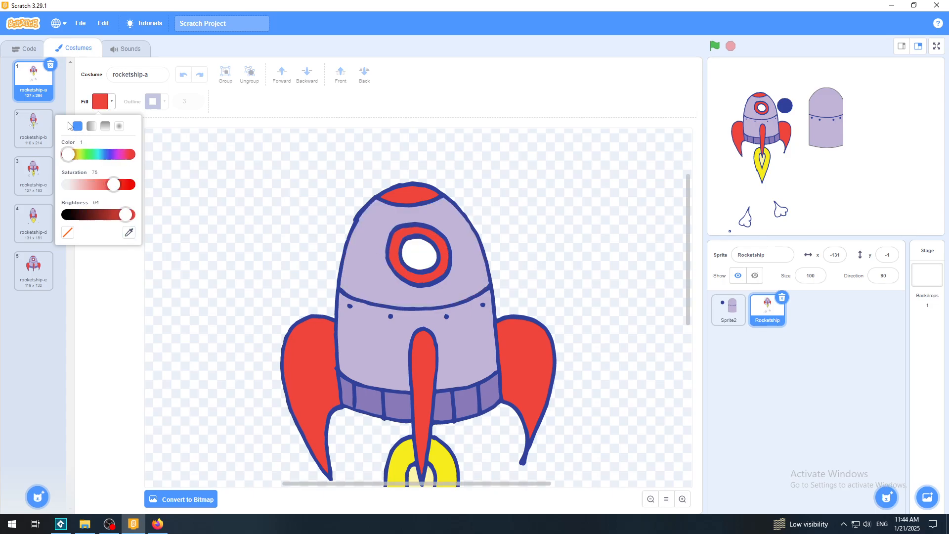
click(730, 308)
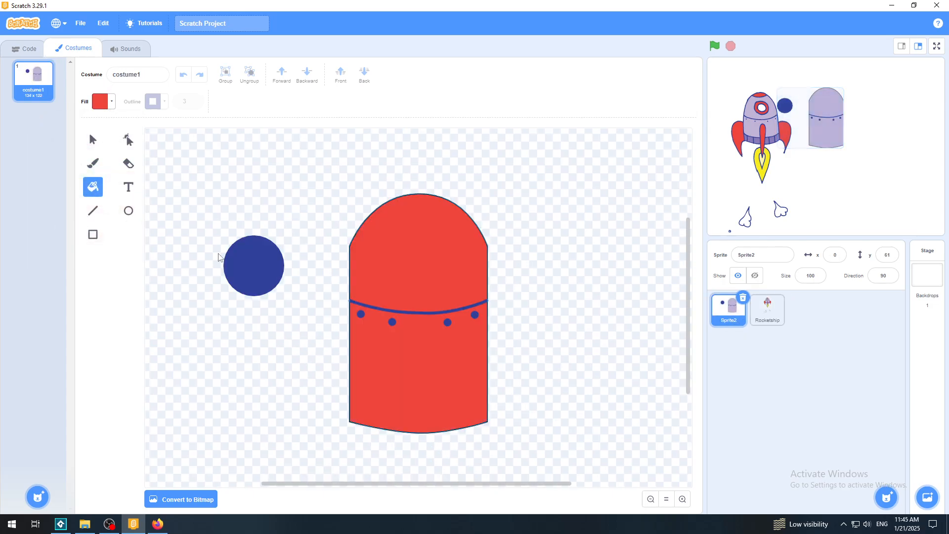
click(265, 268)
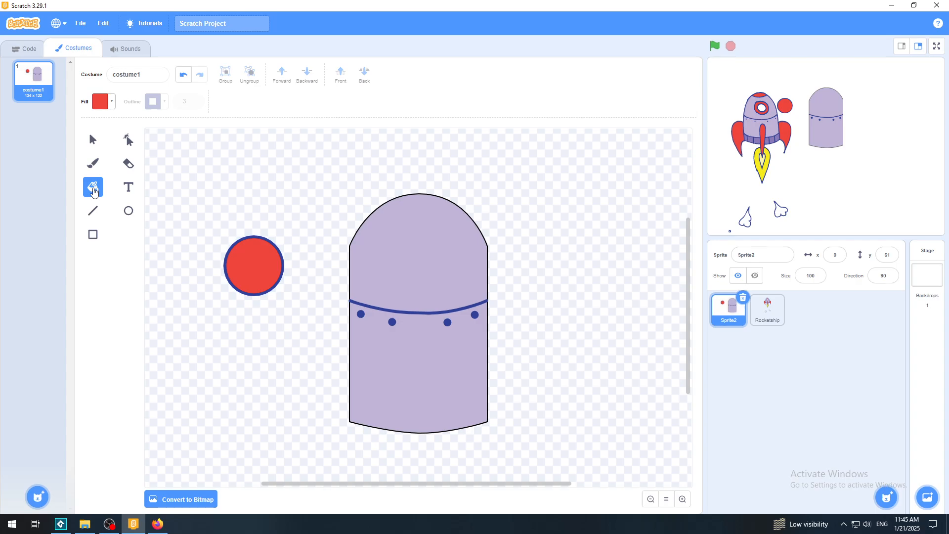
Step: Set the fill saturation to 0 for a light grey and draw a smaller blue-outlined circle centred inside the red one
click(101, 103)
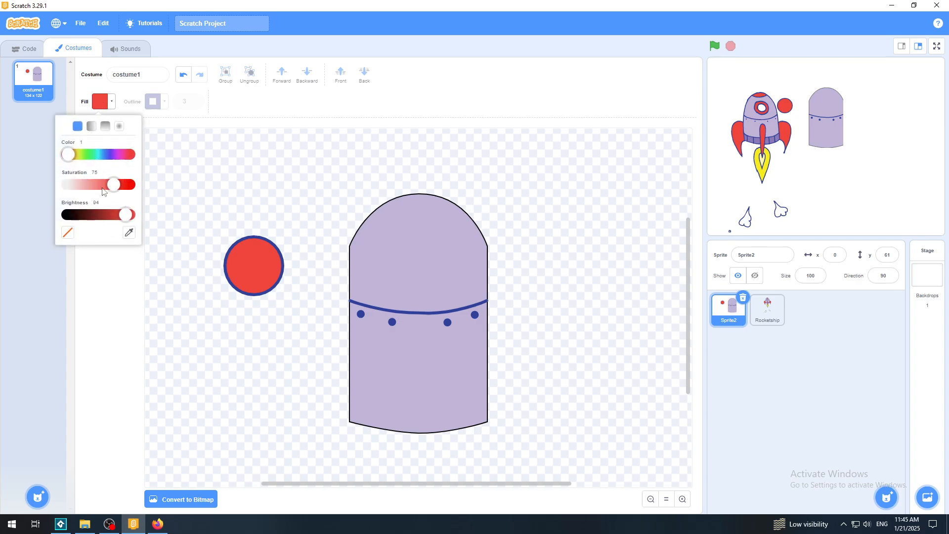
drag(113, 186, 54, 190)
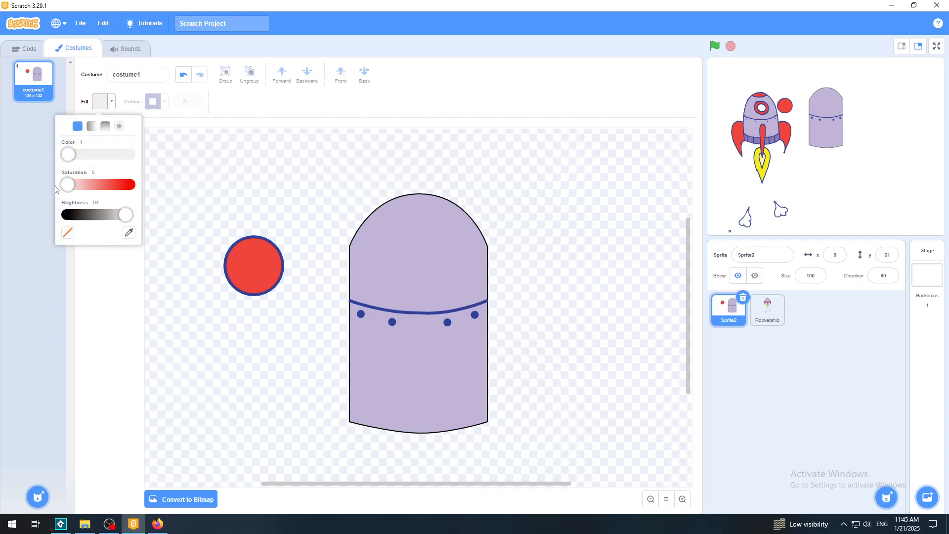
click(273, 118)
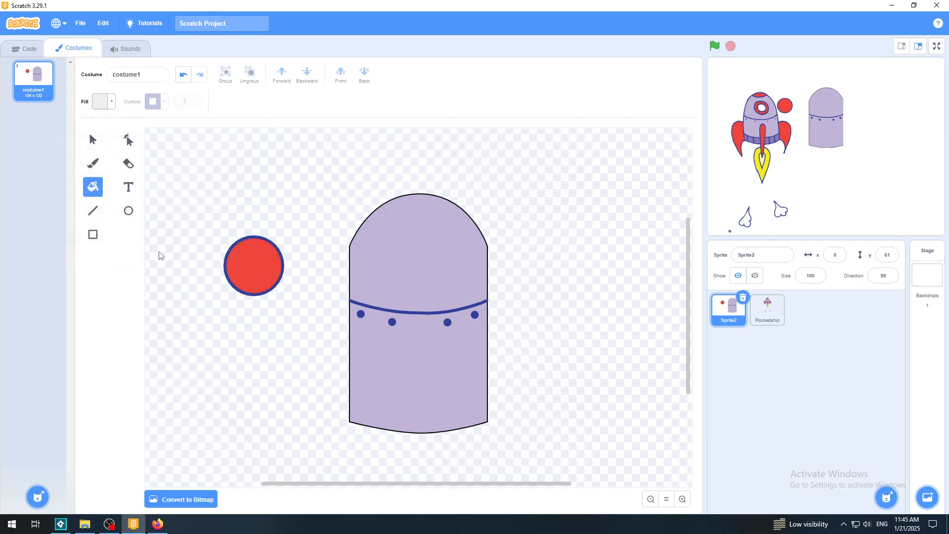
click(128, 211)
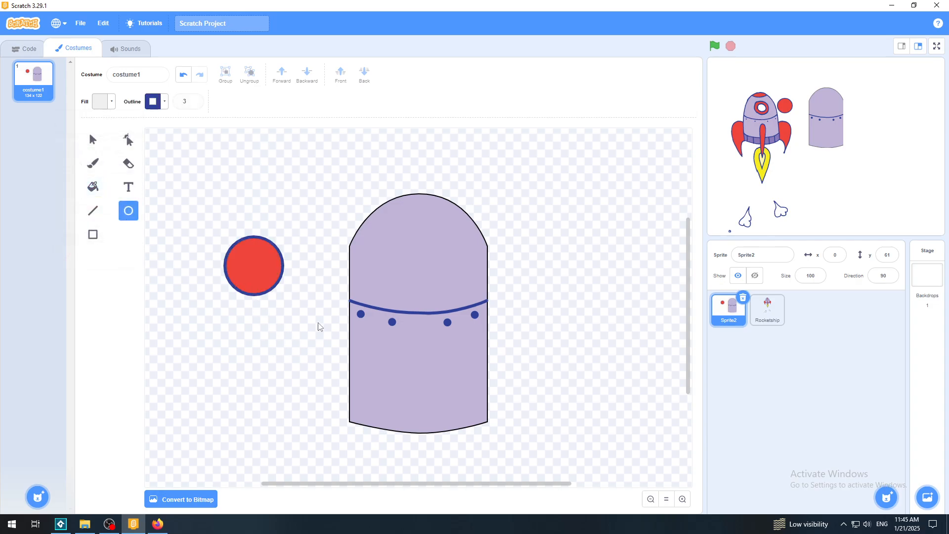
click(683, 500)
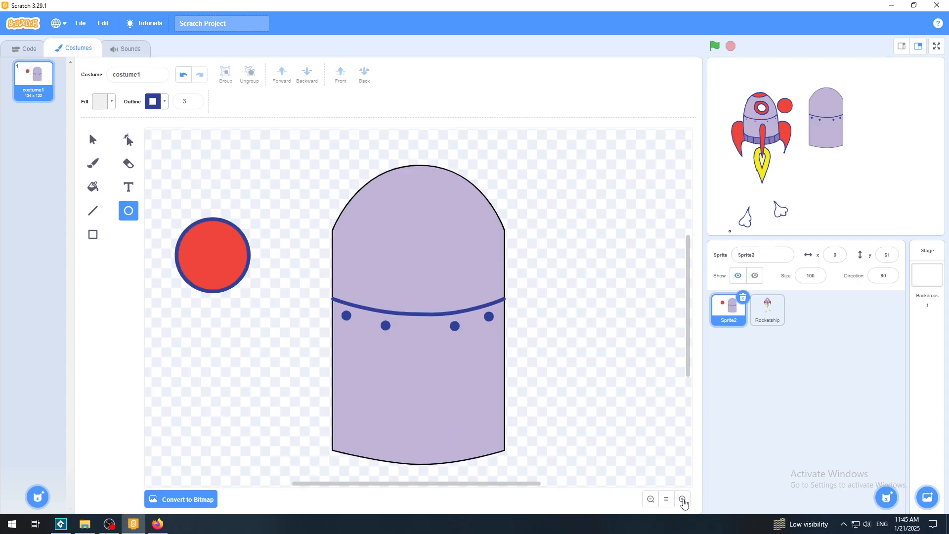
click(683, 500)
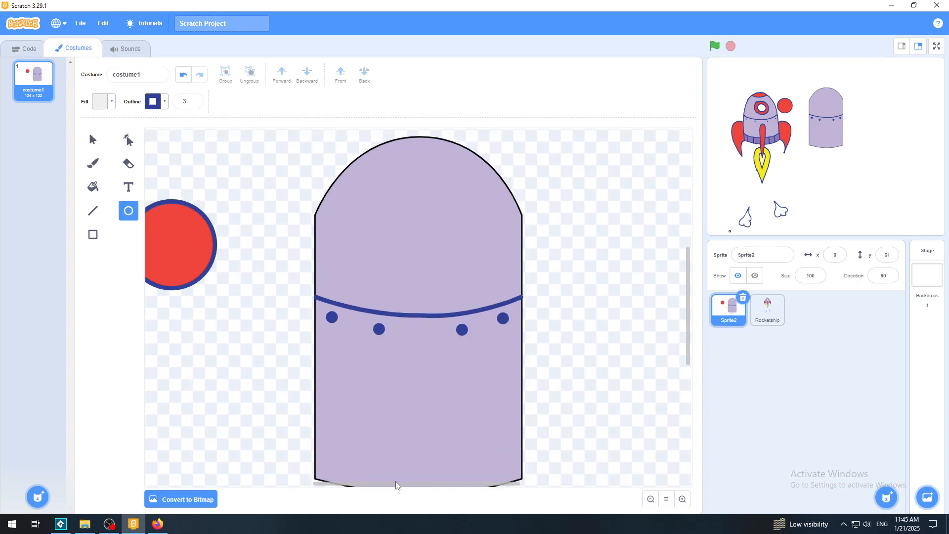
drag(396, 488, 362, 450)
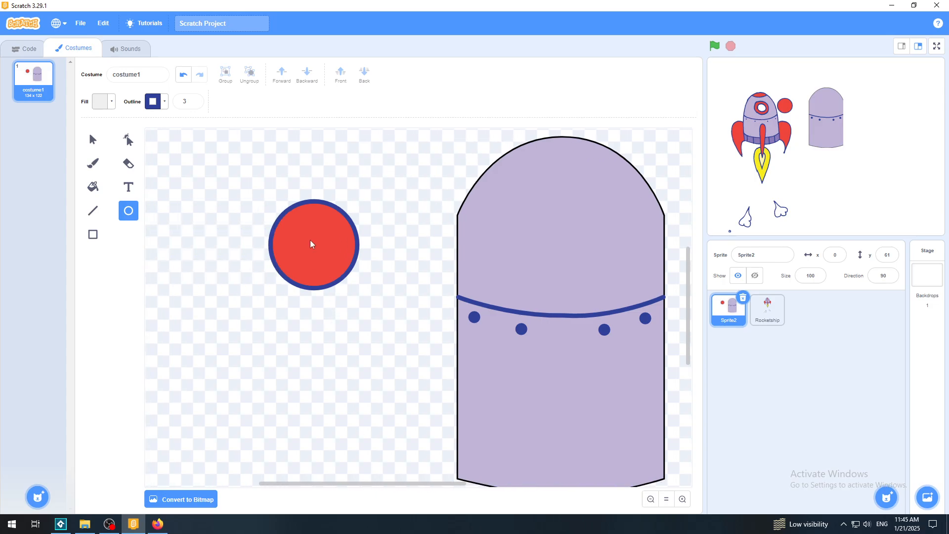
drag(312, 240, 350, 303)
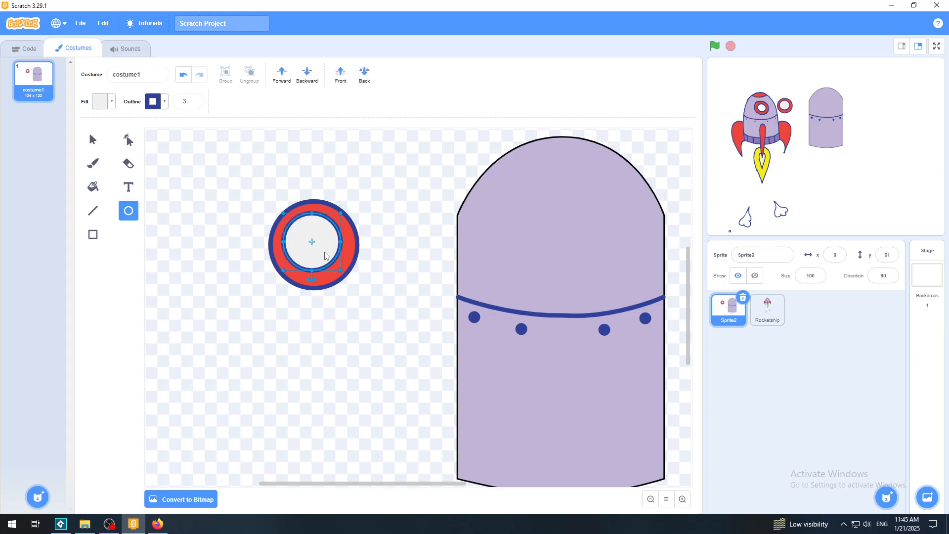
drag(325, 255, 327, 255)
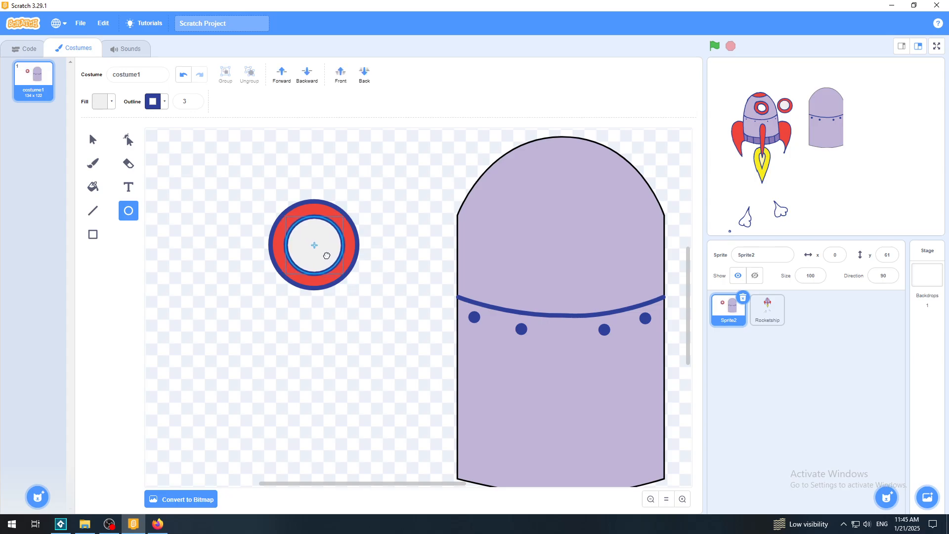
click(399, 276)
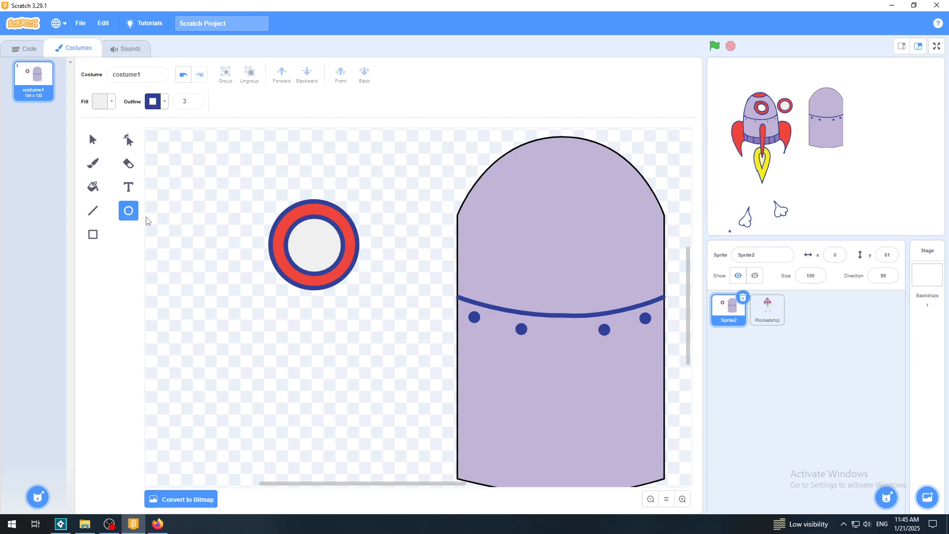
Step: Group the red circle and its light grey inner circle into a single window object
click(91, 139)
drag(307, 246, 282, 360)
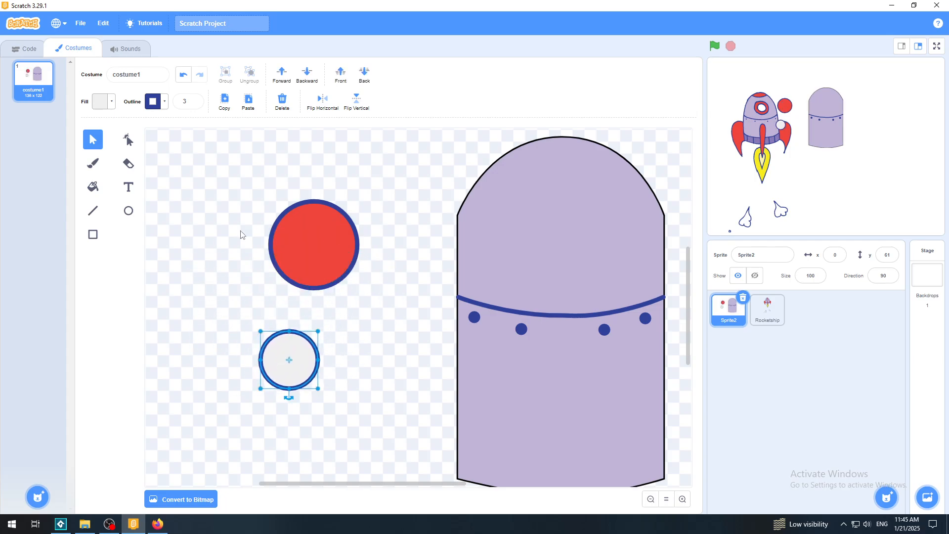
click(183, 75)
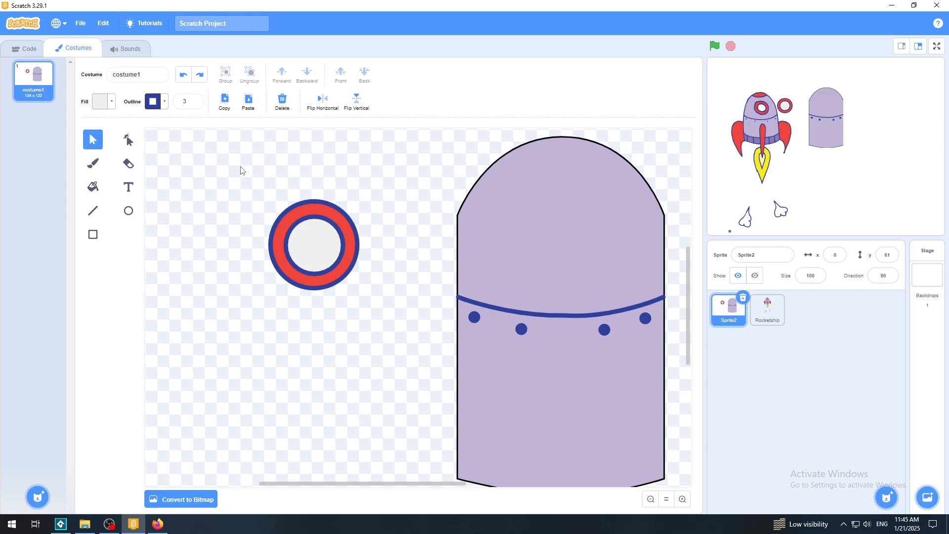
drag(241, 170, 399, 320)
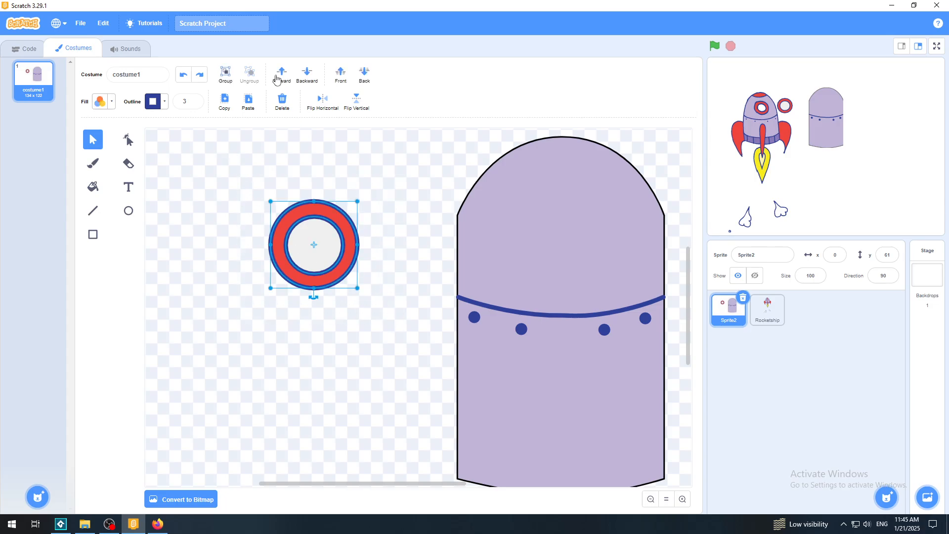
click(229, 72)
click(223, 176)
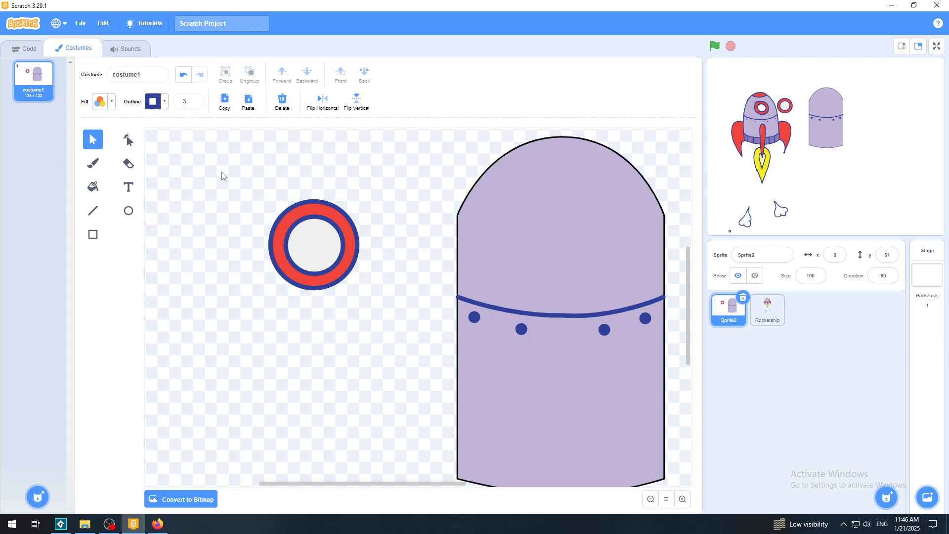
Step: Move the grouped window onto the rocket body, centred above the curved blue line, and compare it with the Rocketship on the full-screen stage
click(321, 242)
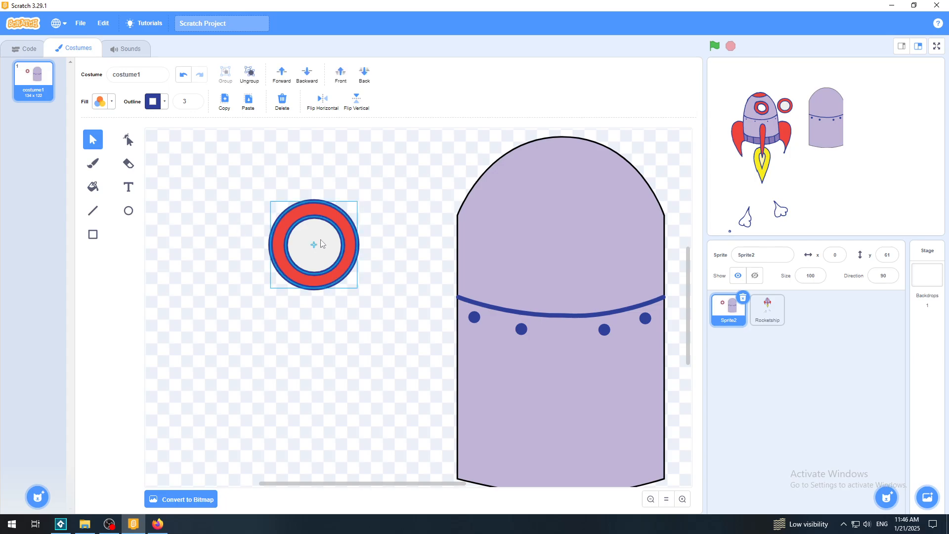
drag(321, 242, 574, 226)
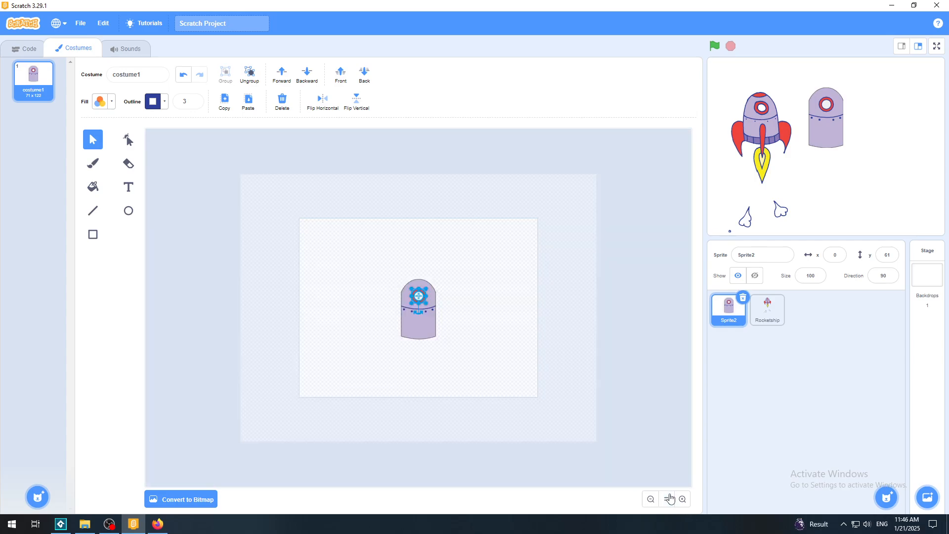
click(667, 499)
click(607, 393)
click(682, 499)
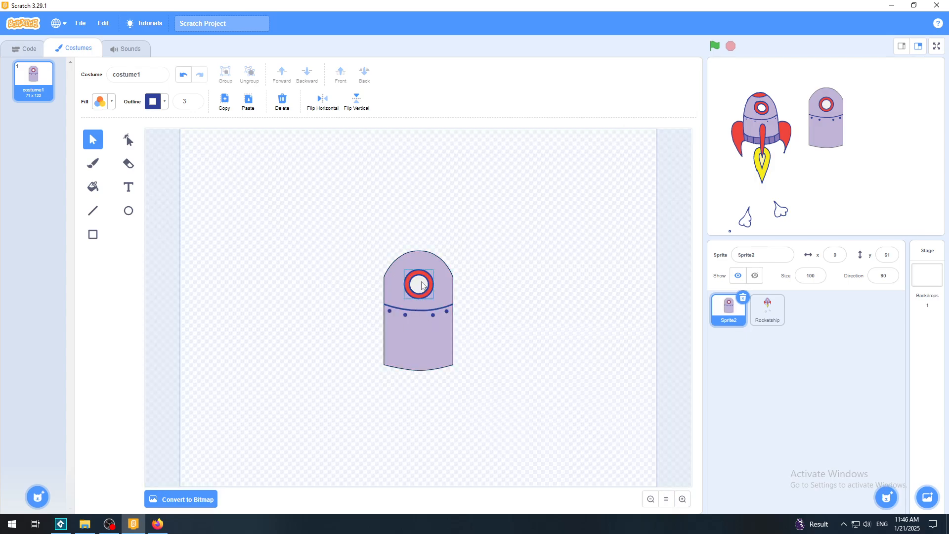
drag(422, 282, 420, 285)
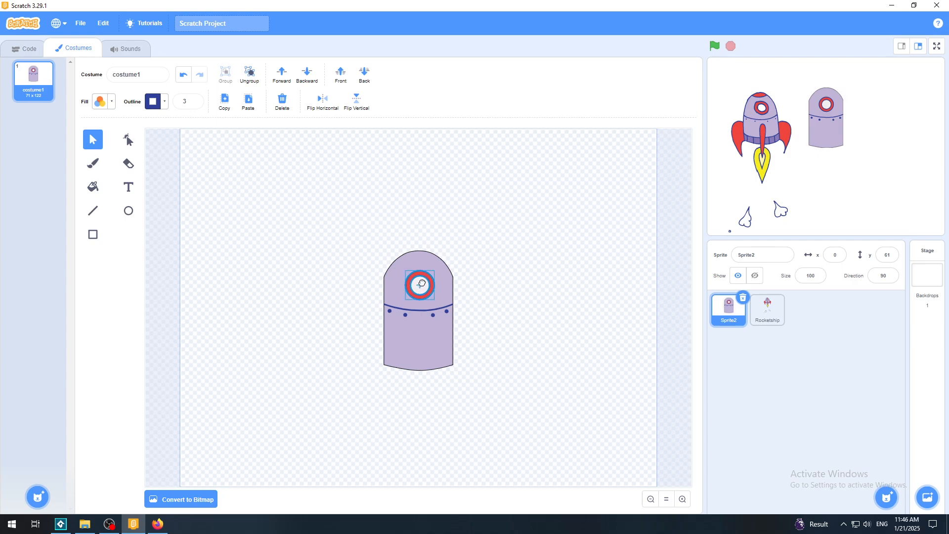
click(544, 286)
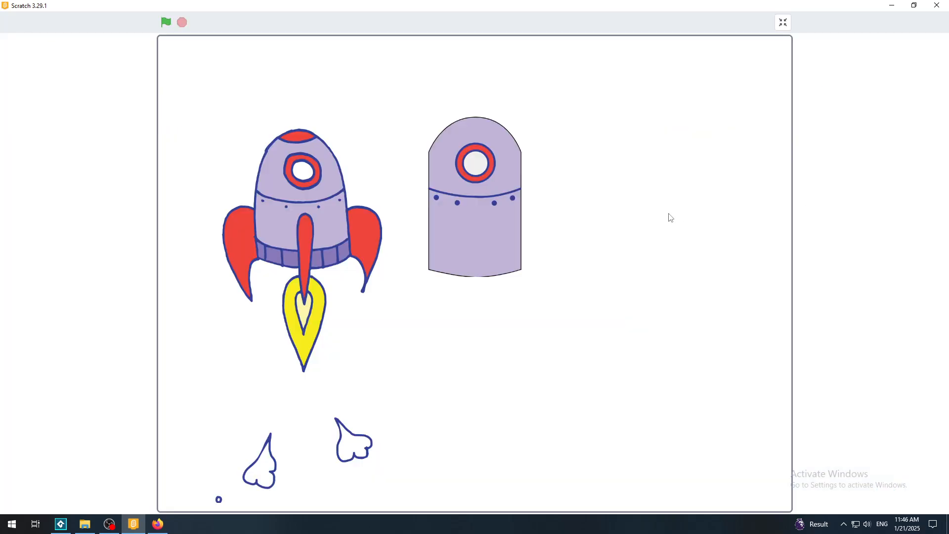
click(937, 46)
click(781, 24)
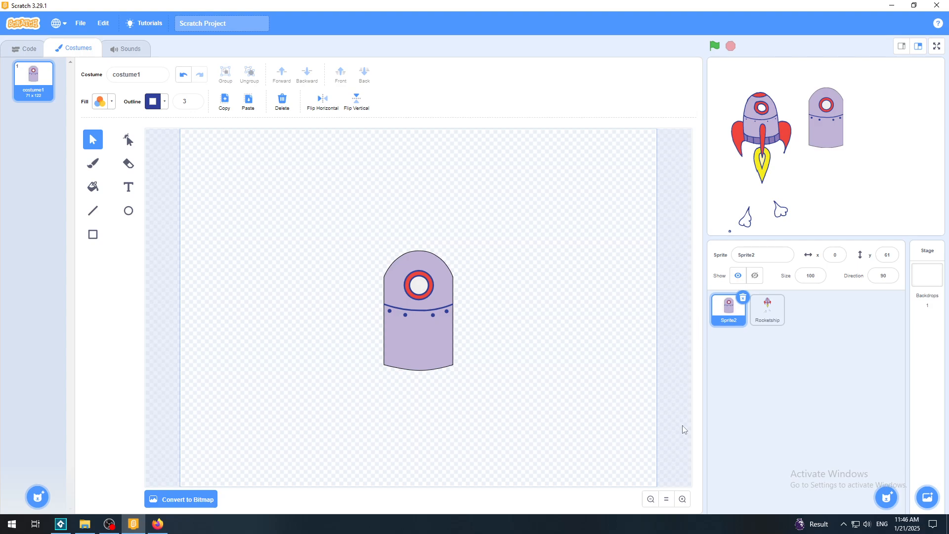
Step: Try moving the lilac body shape away from its window, curved line and rivets, undoing each move
click(682, 500)
click(682, 500)
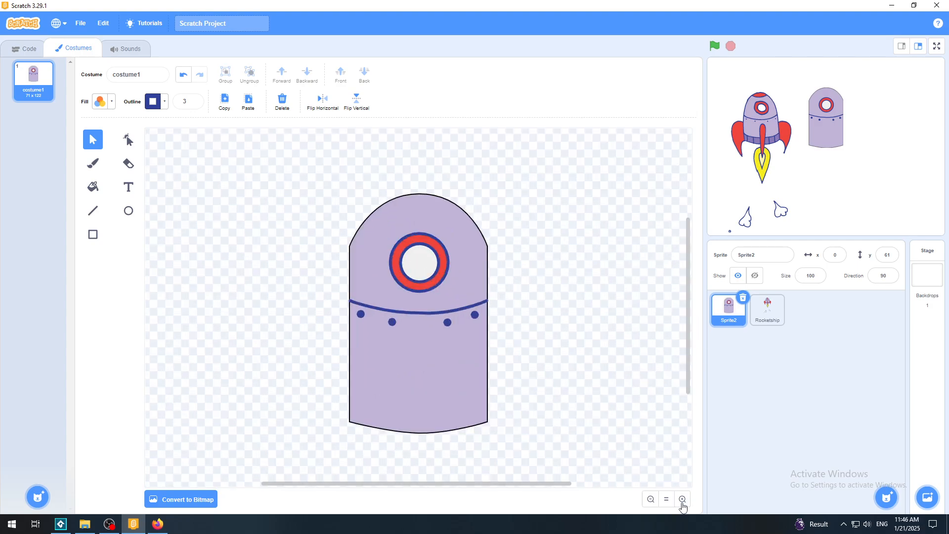
click(682, 500)
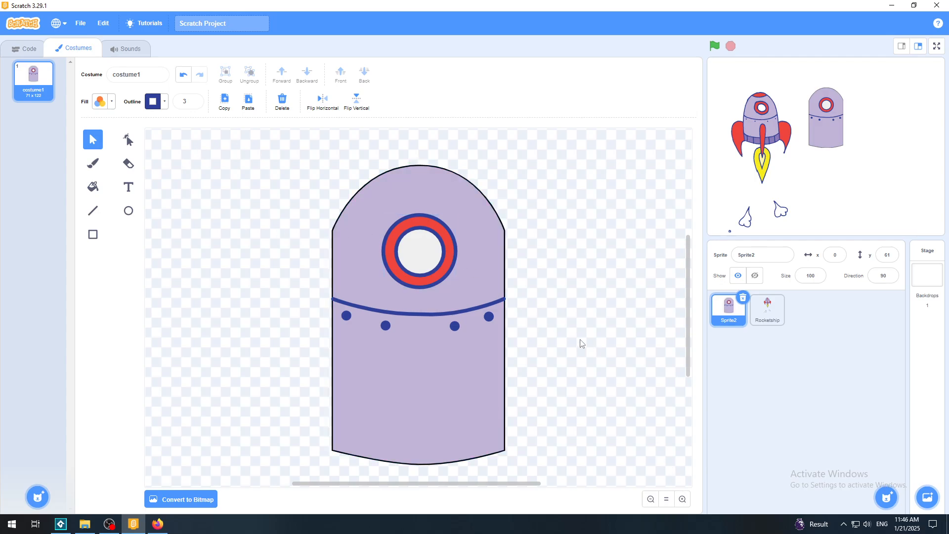
click(403, 380)
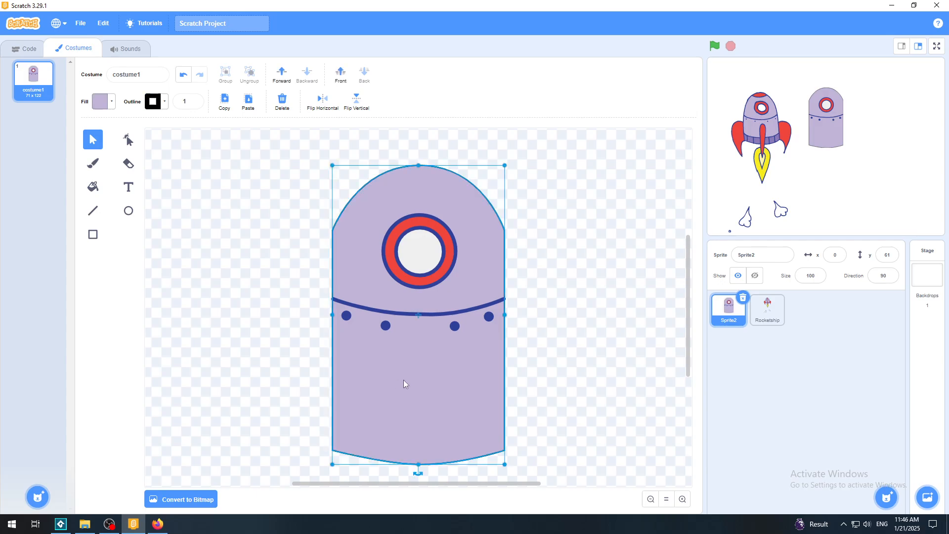
drag(404, 380, 359, 399)
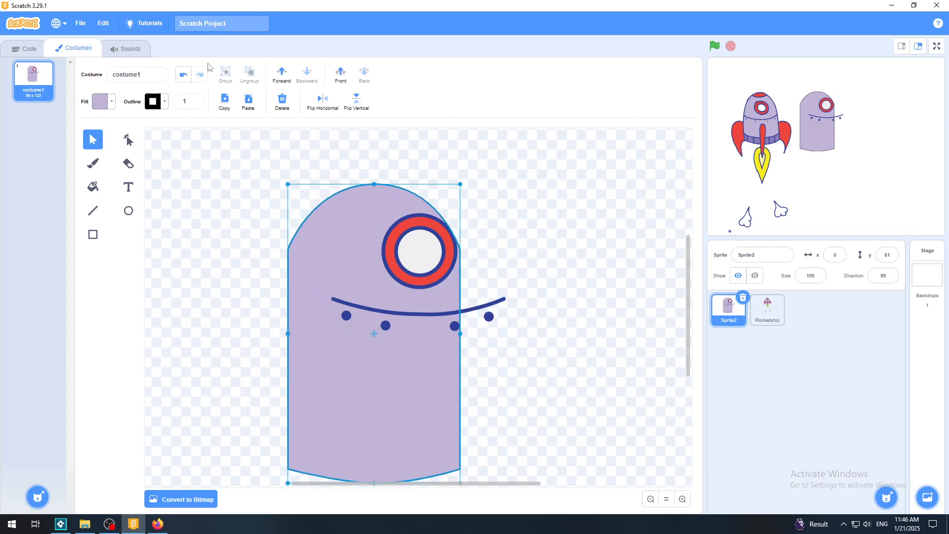
click(183, 74)
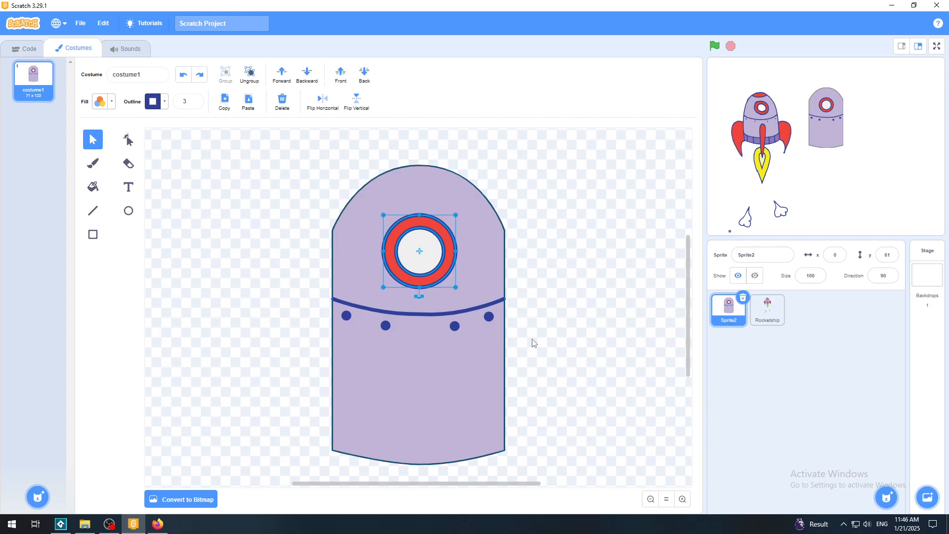
click(613, 338)
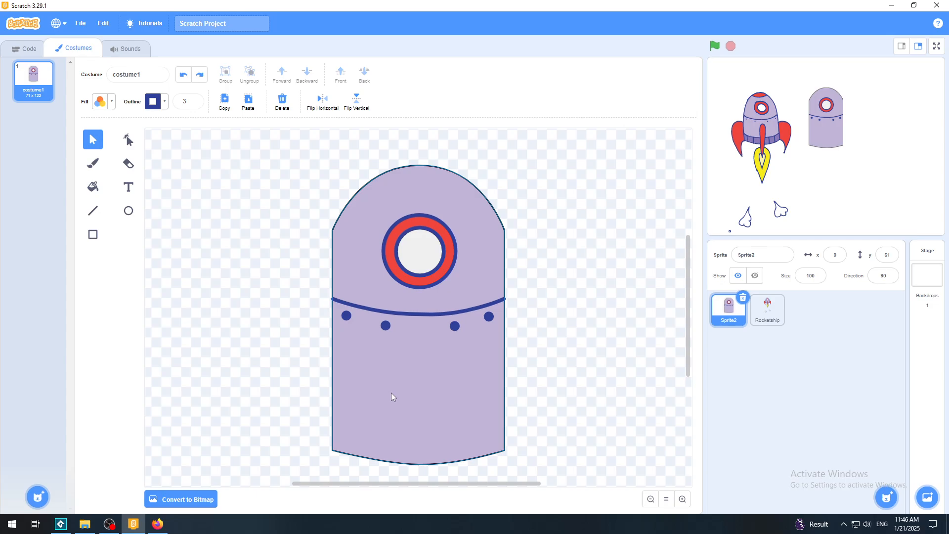
drag(422, 374, 262, 357)
click(184, 76)
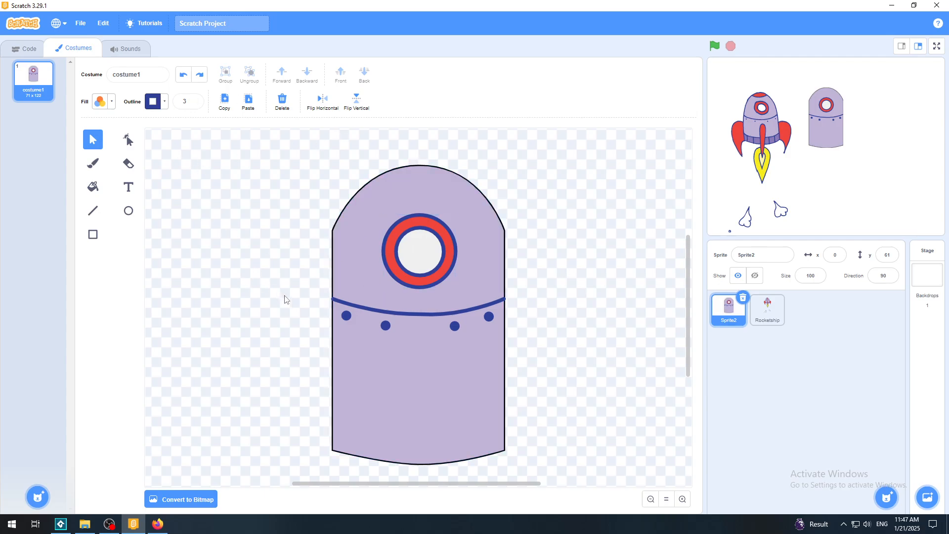
drag(415, 370, 244, 350)
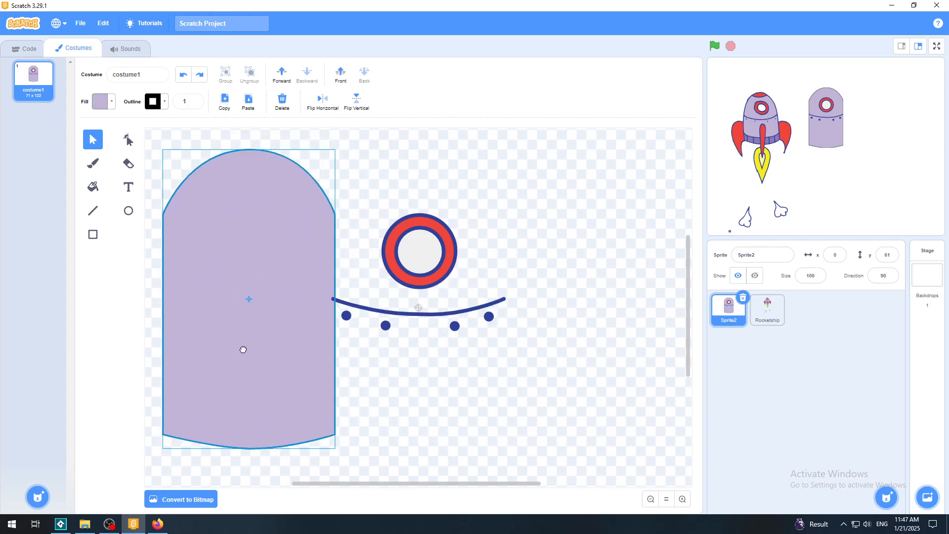
click(184, 74)
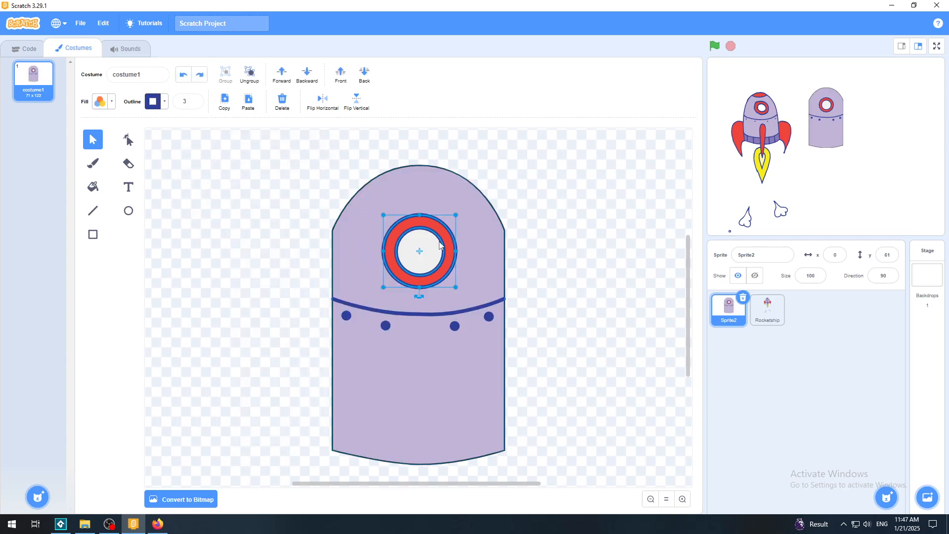
click(595, 288)
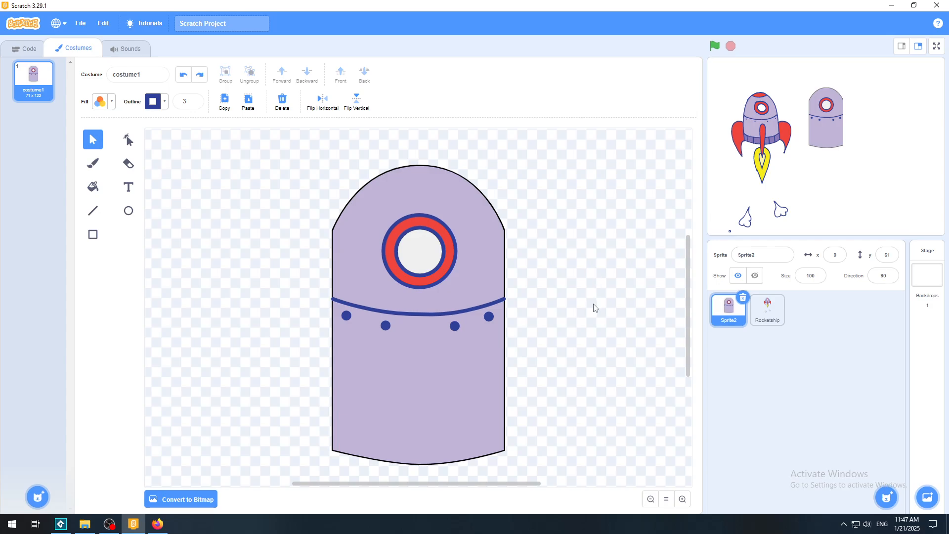
Step: Recolour the lilac rocket body's outline with the dark blue sampled from the curved line across it
click(438, 379)
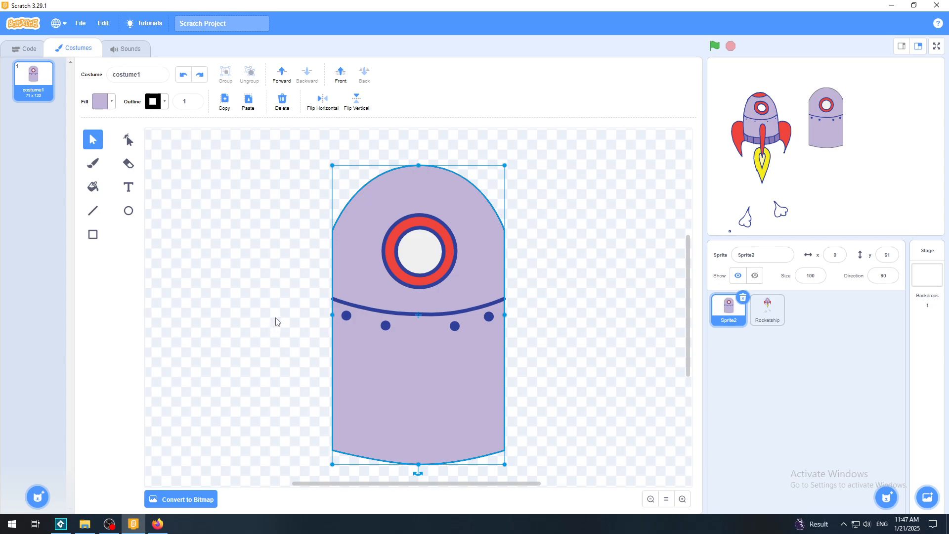
click(158, 110)
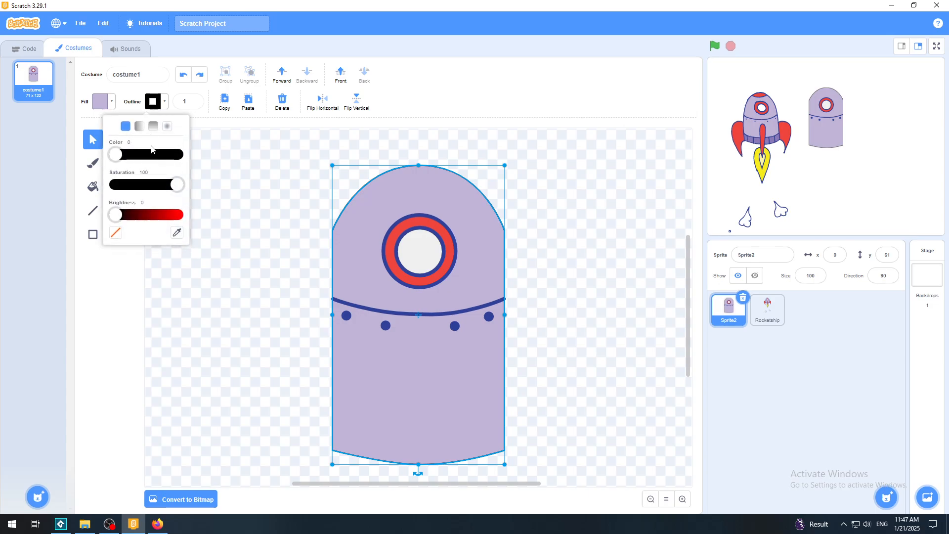
click(177, 234)
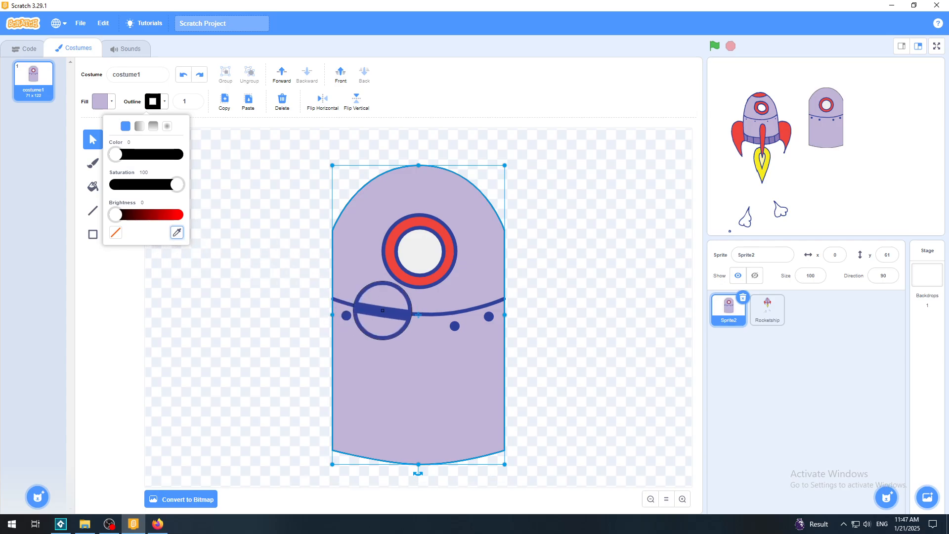
click(384, 314)
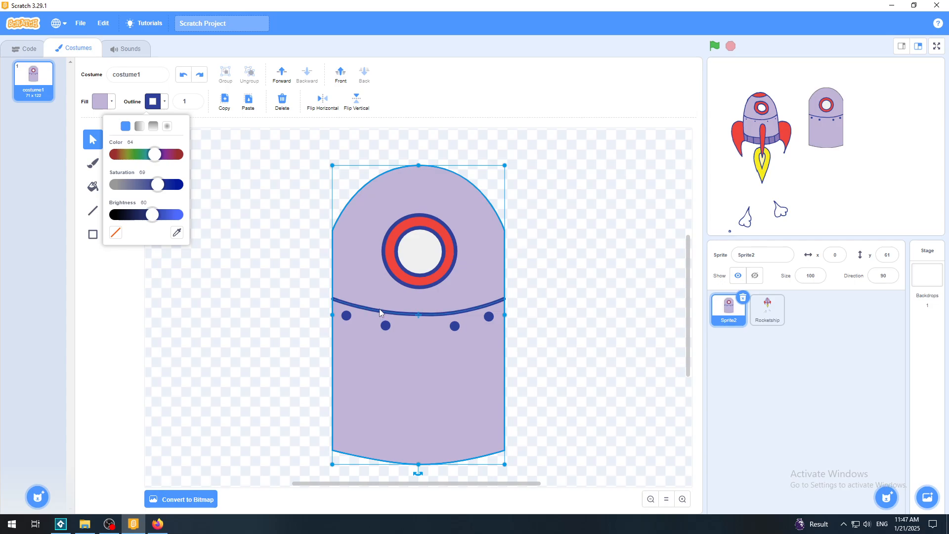
click(236, 283)
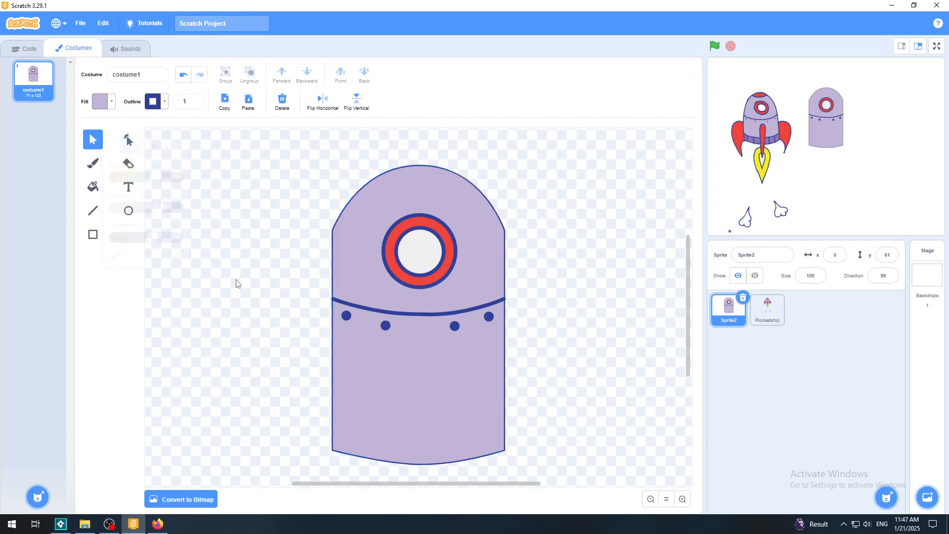
Step: Increase the rocket body's outline width to 3
click(400, 352)
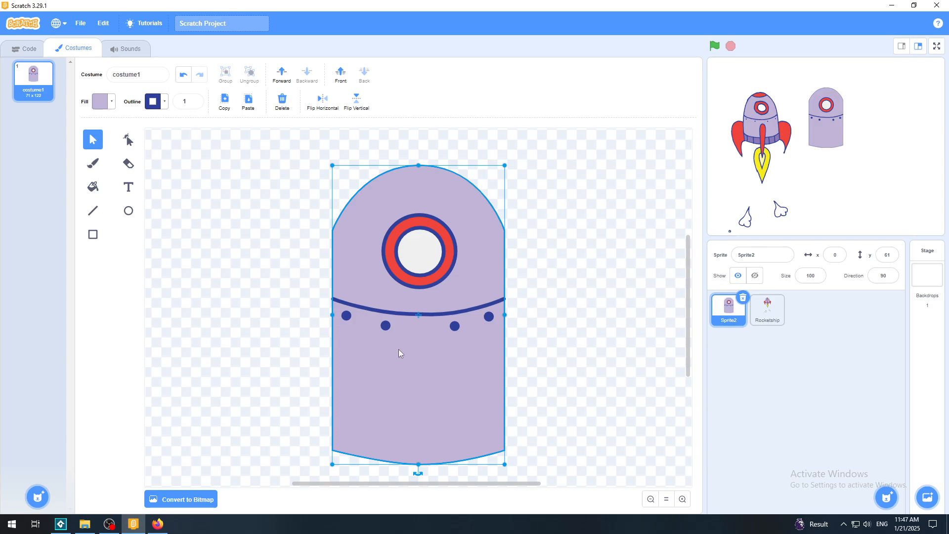
click(195, 100)
click(242, 240)
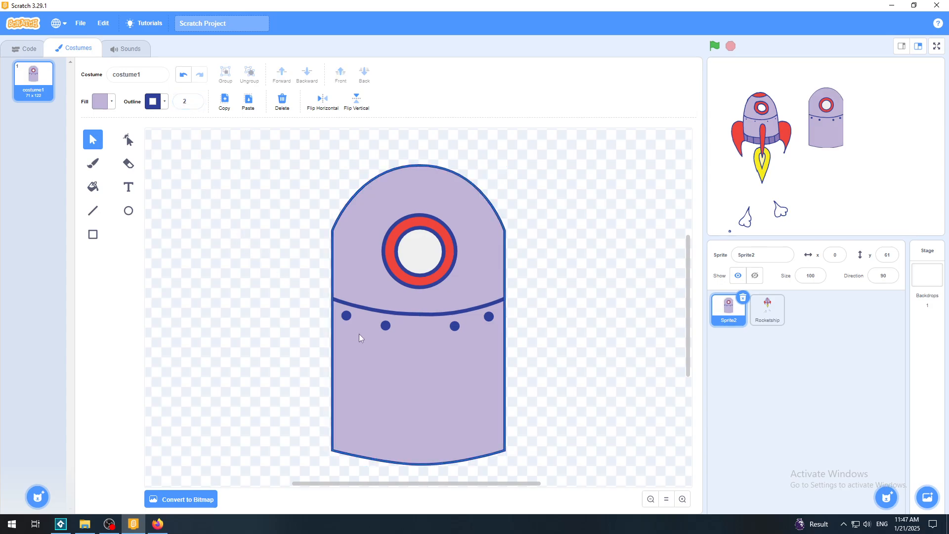
click(381, 345)
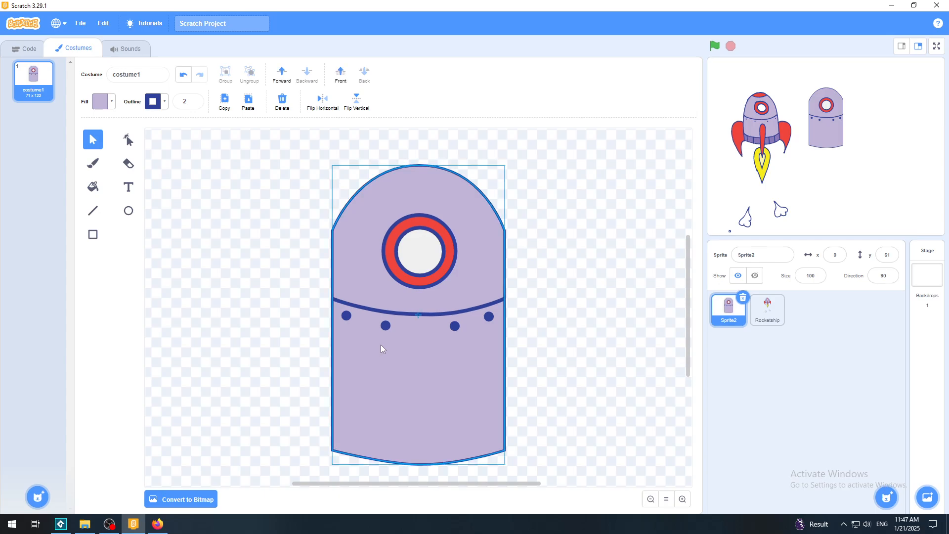
click(195, 100)
click(250, 244)
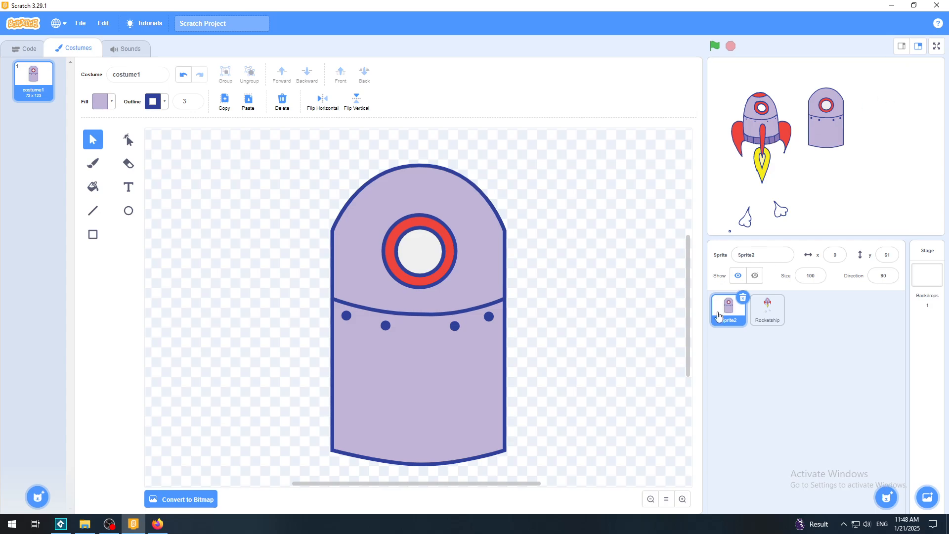
Step: Mark the purple base band and the three red fins on the Rocketship sprite with pale green brush strokes of size 10
click(766, 310)
scroll(691, 317, down, 3)
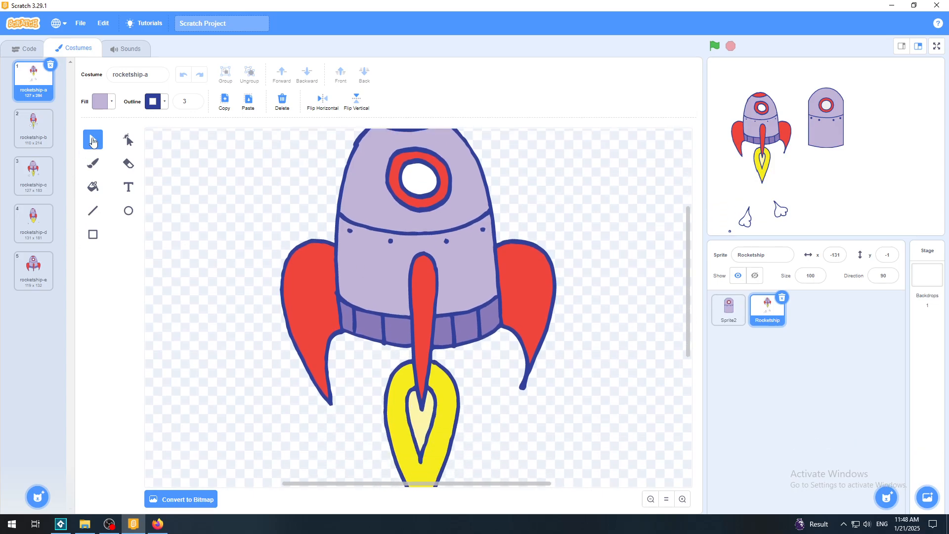
click(92, 163)
click(101, 105)
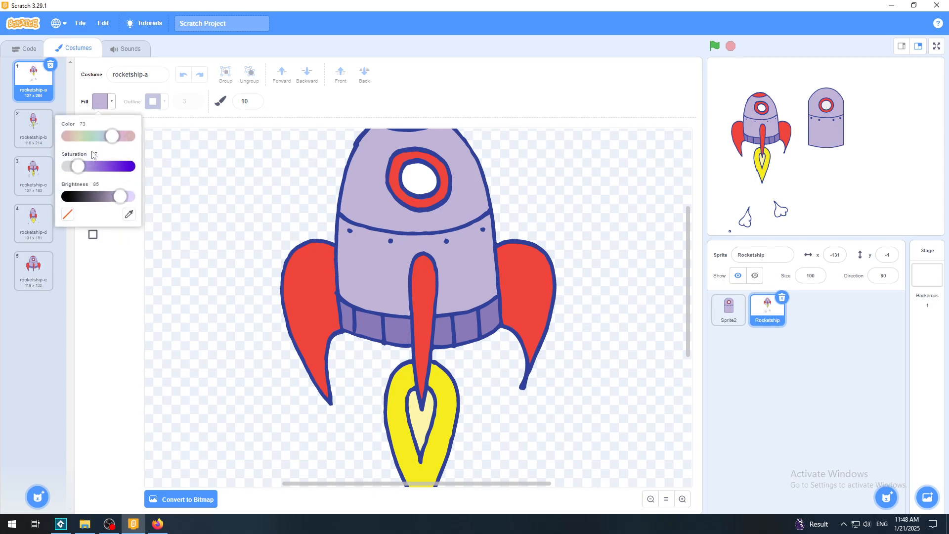
drag(113, 137, 85, 136)
click(355, 99)
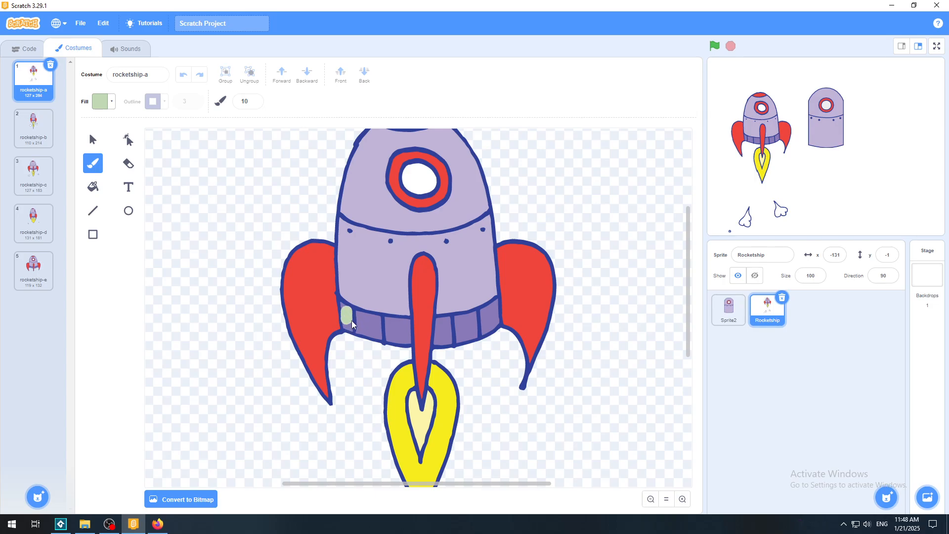
drag(365, 329, 398, 330)
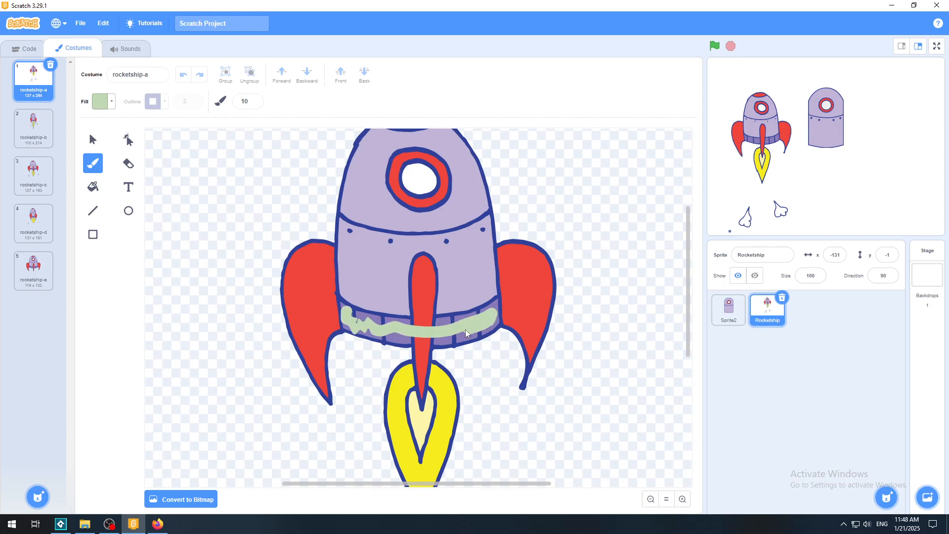
mouse_move(465, 329)
mouse_down()
mouse_move(384, 325)
mouse_move(399, 333)
mouse_move(484, 313)
mouse_up()
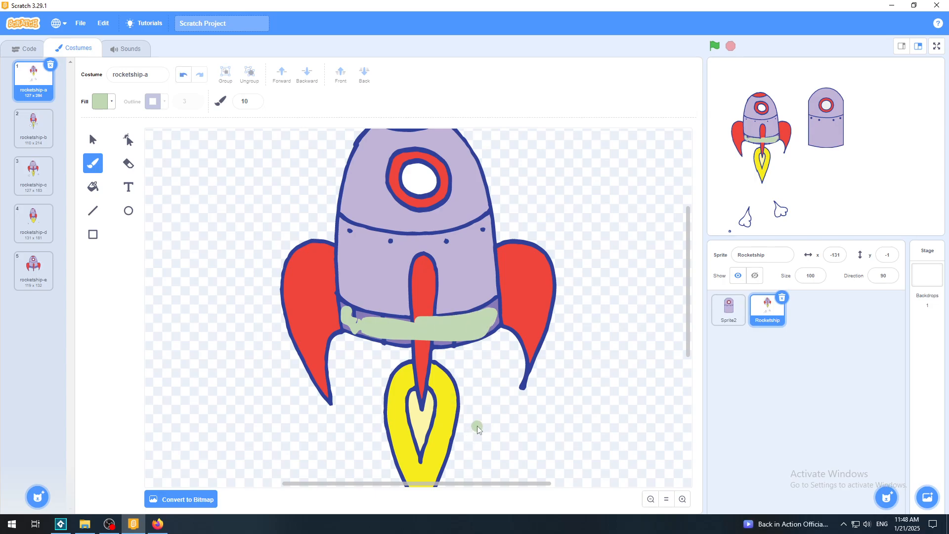
drag(274, 255, 311, 317)
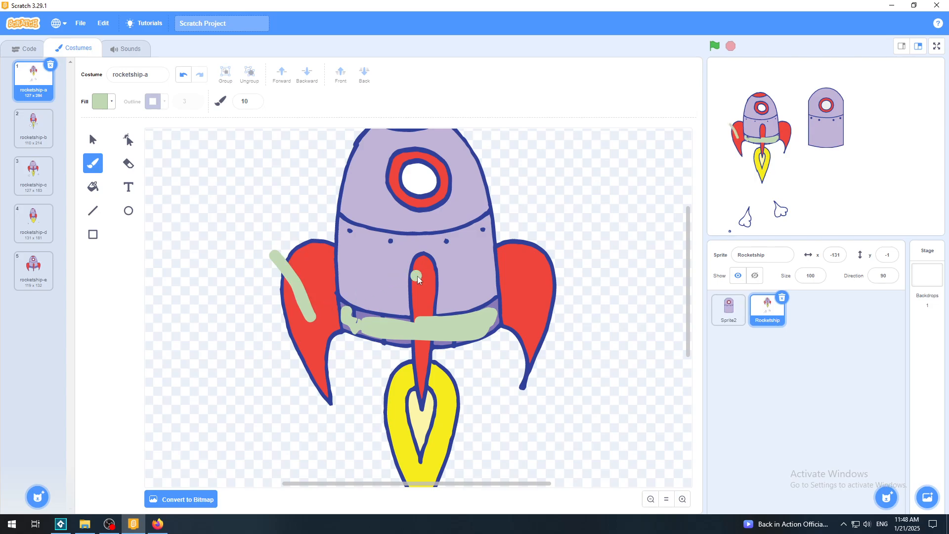
drag(533, 273, 542, 320)
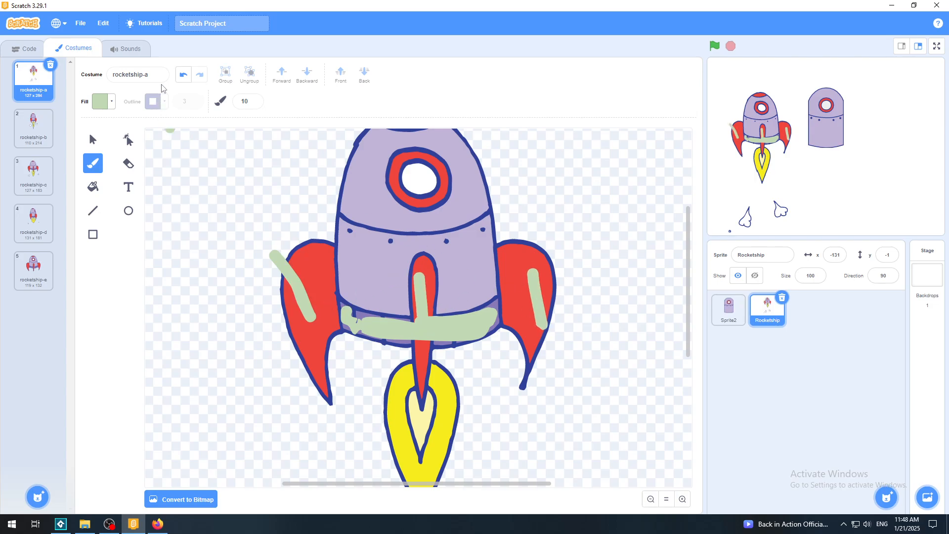
Step: Undo all the pale green brush strokes on the Rocketship costume and return to the Select tool
click(184, 77)
click(184, 76)
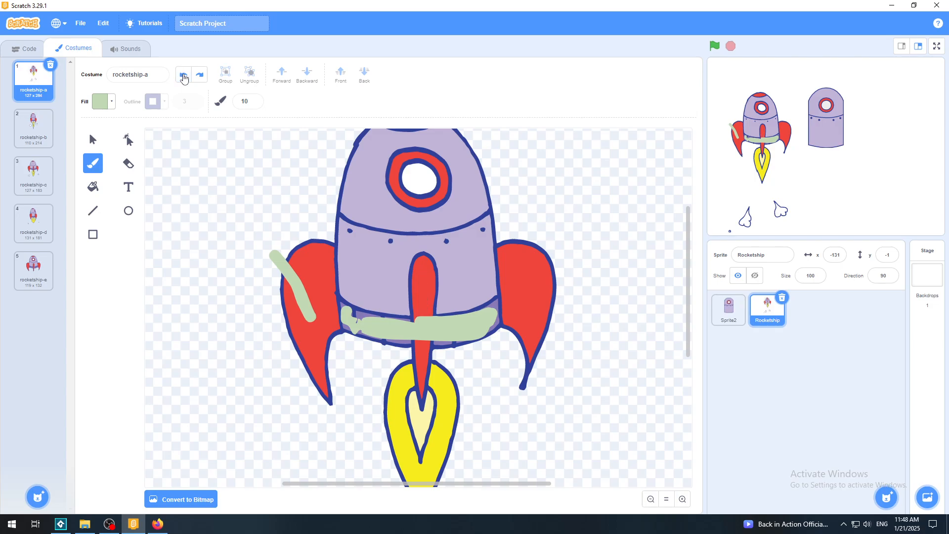
click(183, 77)
click(183, 77)
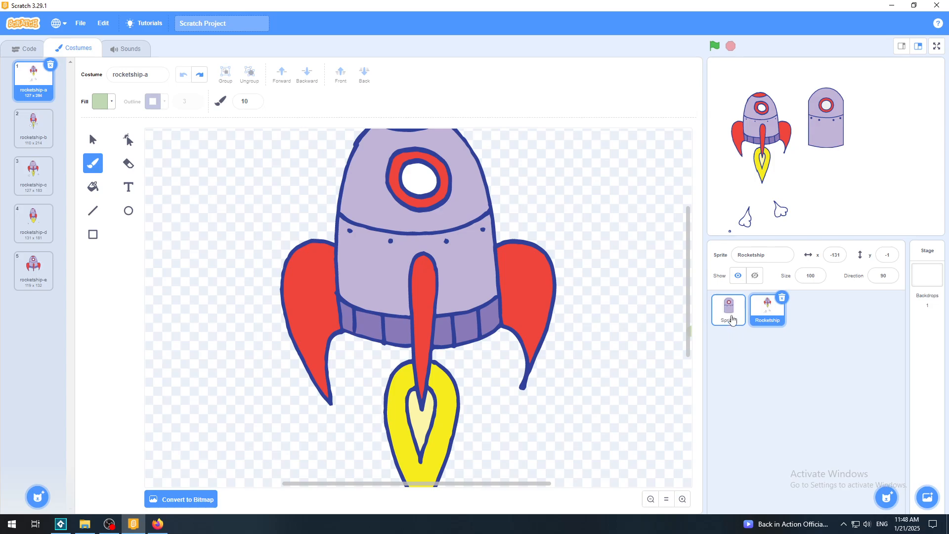
click(94, 140)
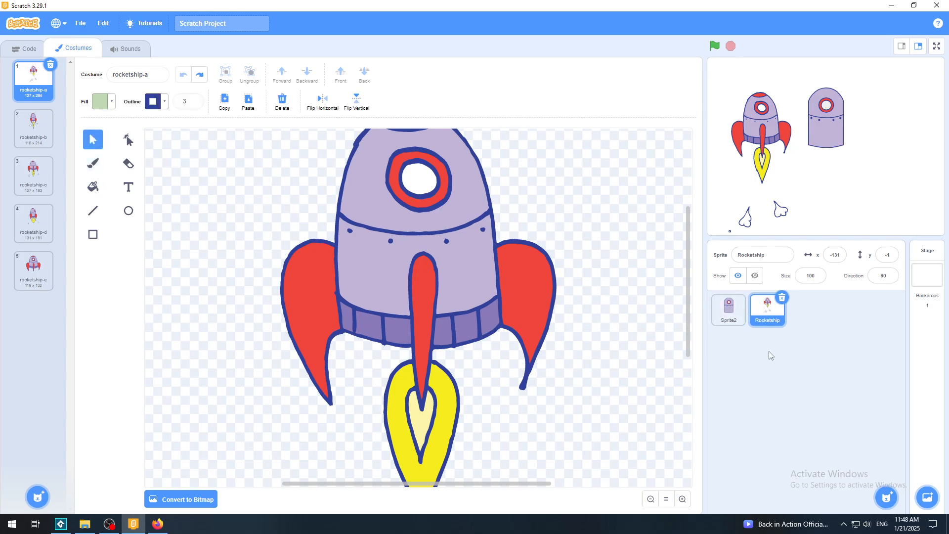
Step: Circle the tips of the two outer red fins on the Rocketship costume with pale green brush strokes of size 10
click(729, 309)
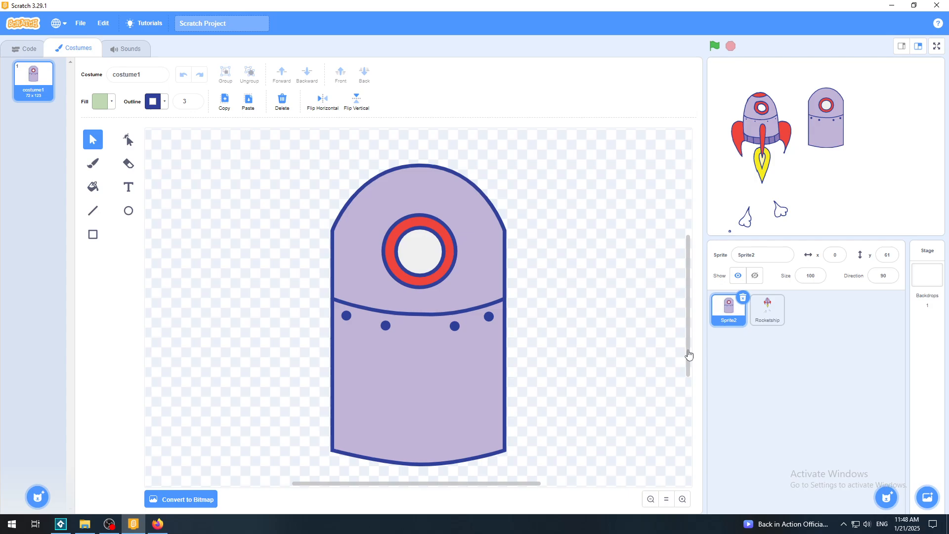
click(760, 321)
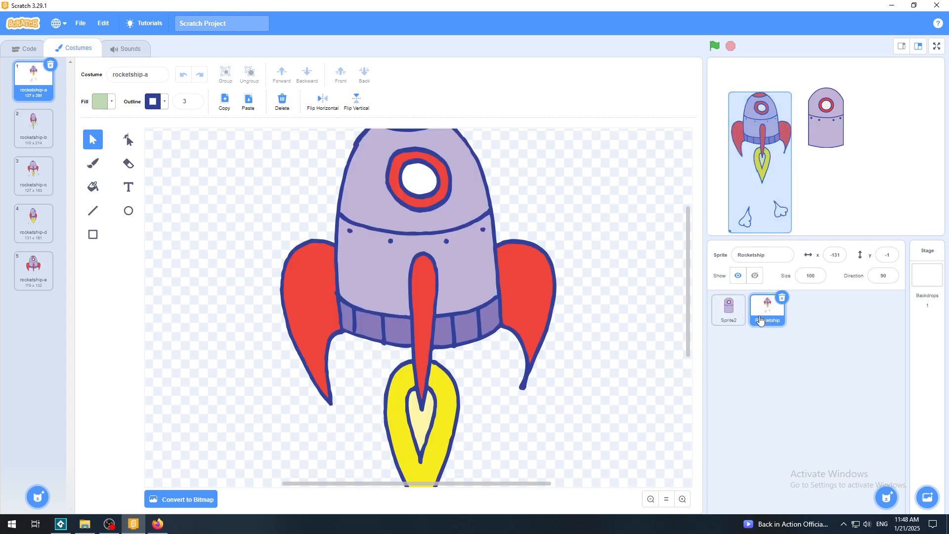
click(683, 500)
click(682, 502)
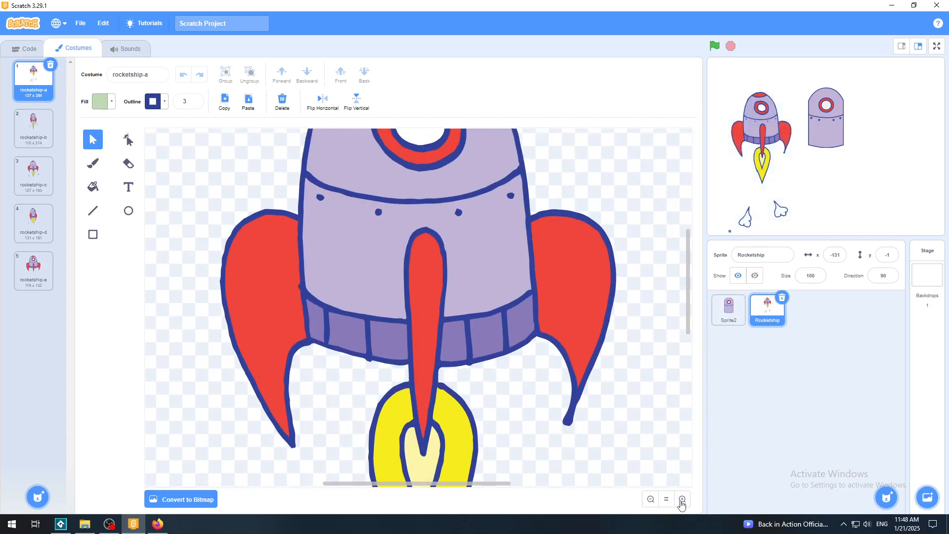
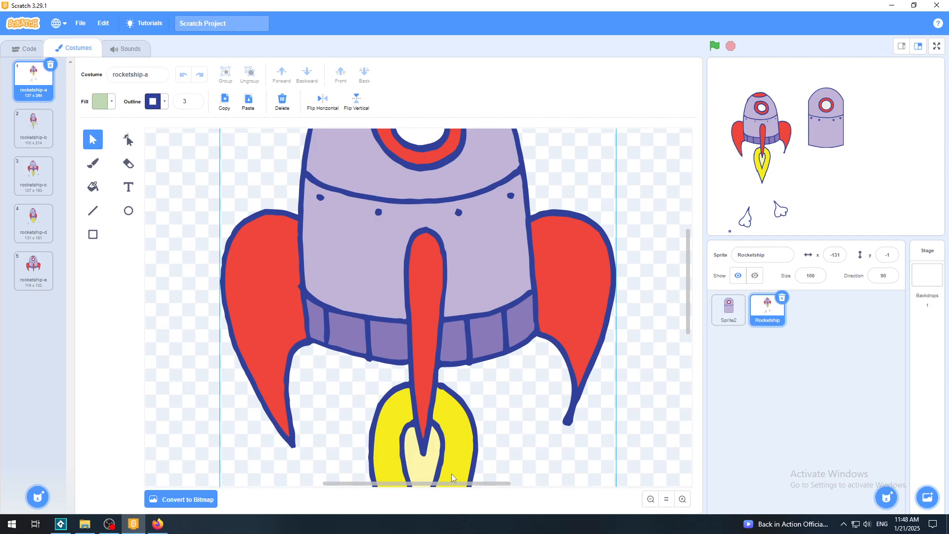
click(93, 167)
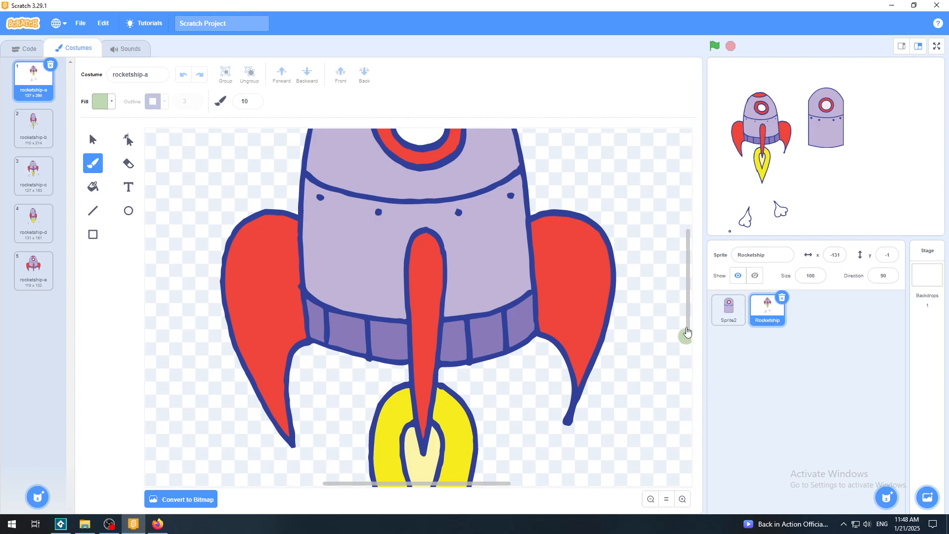
scroll(688, 316, down, 2)
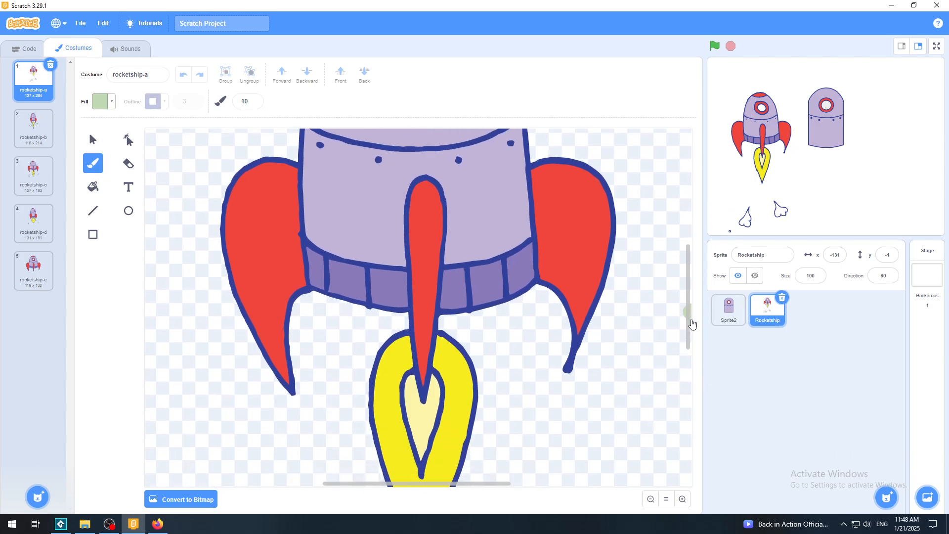
scroll(693, 321, up, 2)
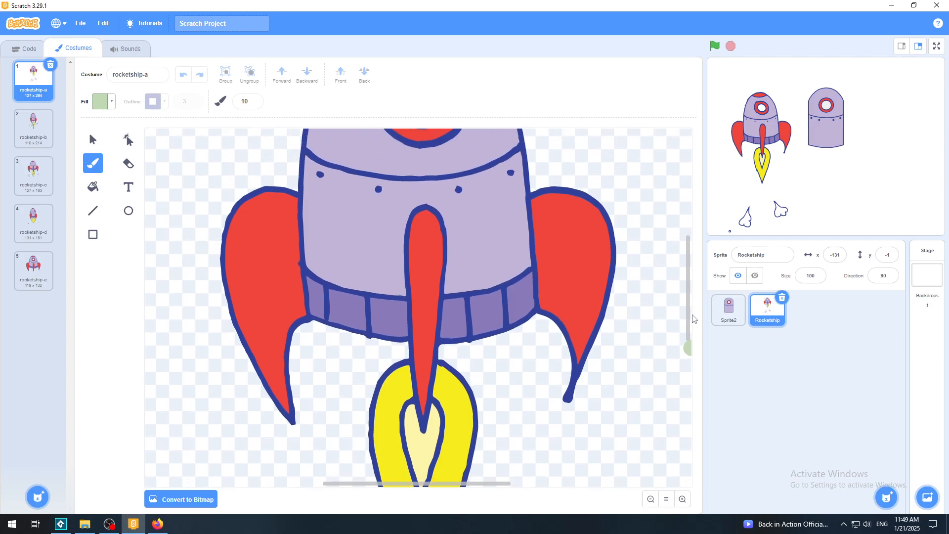
scroll(693, 319, down, 1)
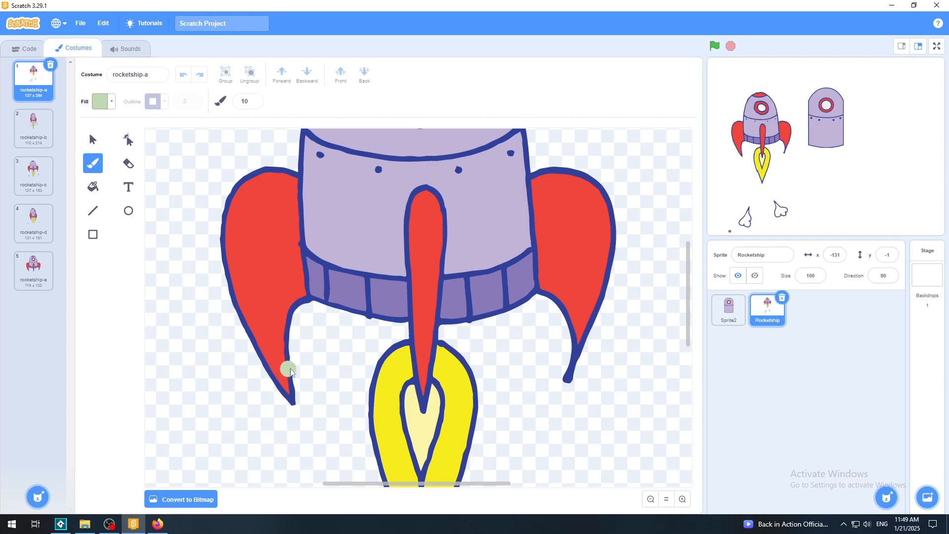
mouse_move(303, 356)
mouse_down()
mouse_move(254, 377)
mouse_move(292, 431)
mouse_move(331, 376)
mouse_move(315, 359)
mouse_up()
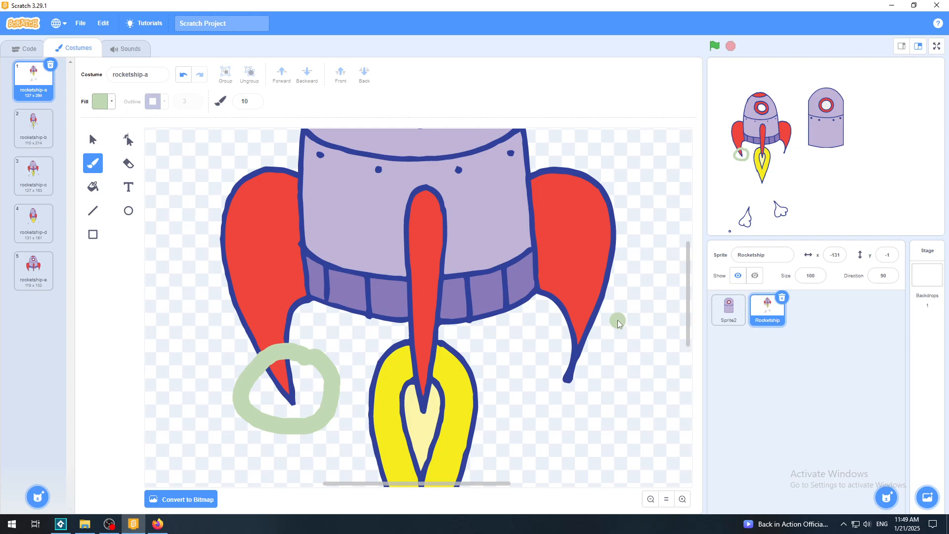
mouse_move(617, 323)
mouse_down()
mouse_move(566, 317)
mouse_move(529, 410)
mouse_move(624, 379)
mouse_move(615, 324)
mouse_up()
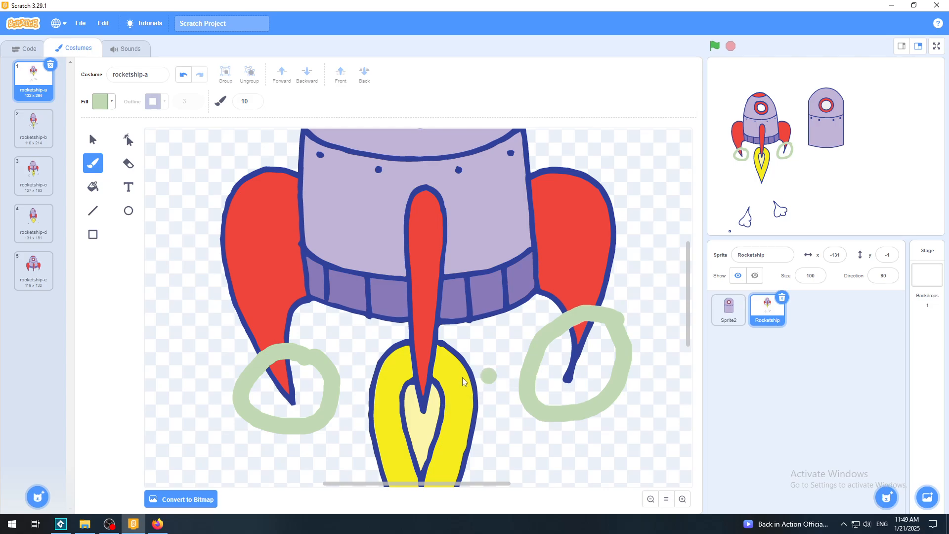
Step: Undo both pale green circles around the Rocketship's fin tips and return to the Select tool
click(184, 74)
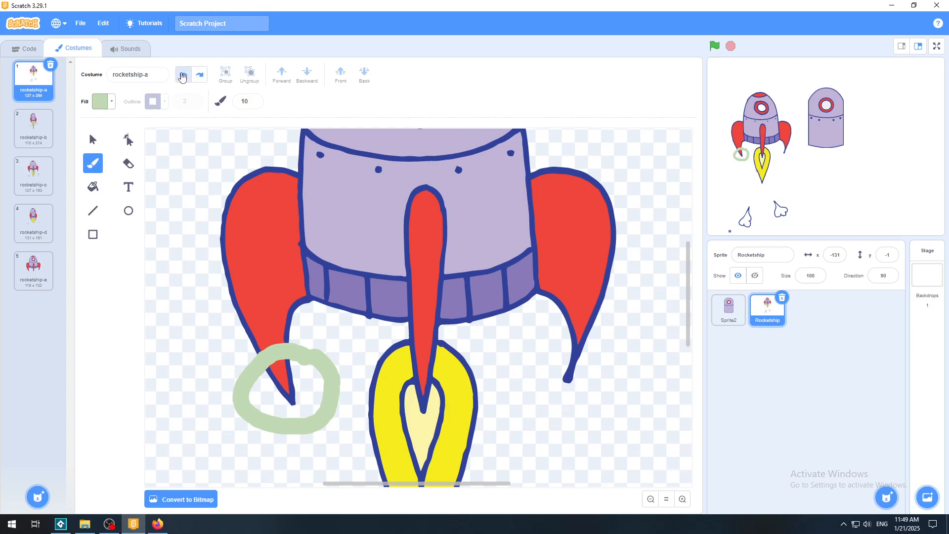
click(183, 74)
click(93, 139)
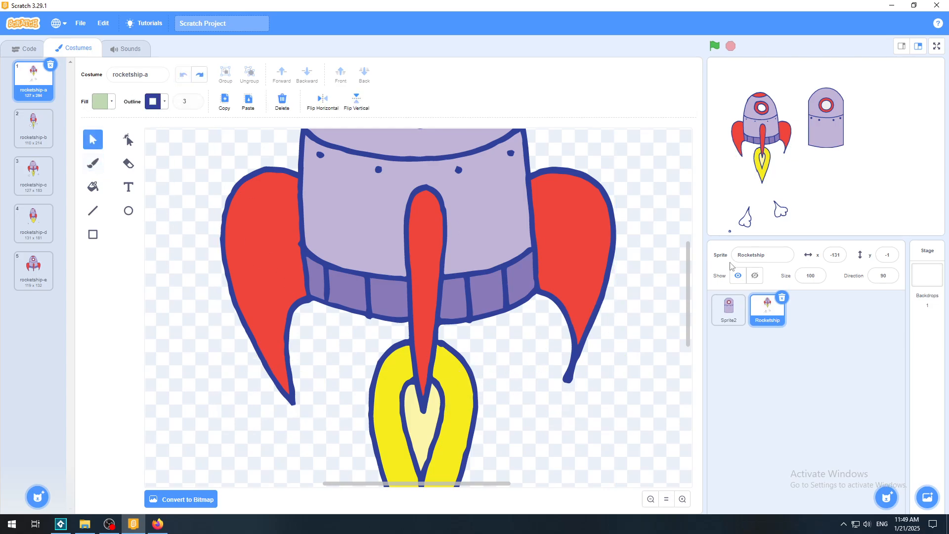
Step: Outline a closed triangular fin in Sprite2's costume with dark blue width 3 lines beside the body's lower left edge, pointing below the body
click(729, 319)
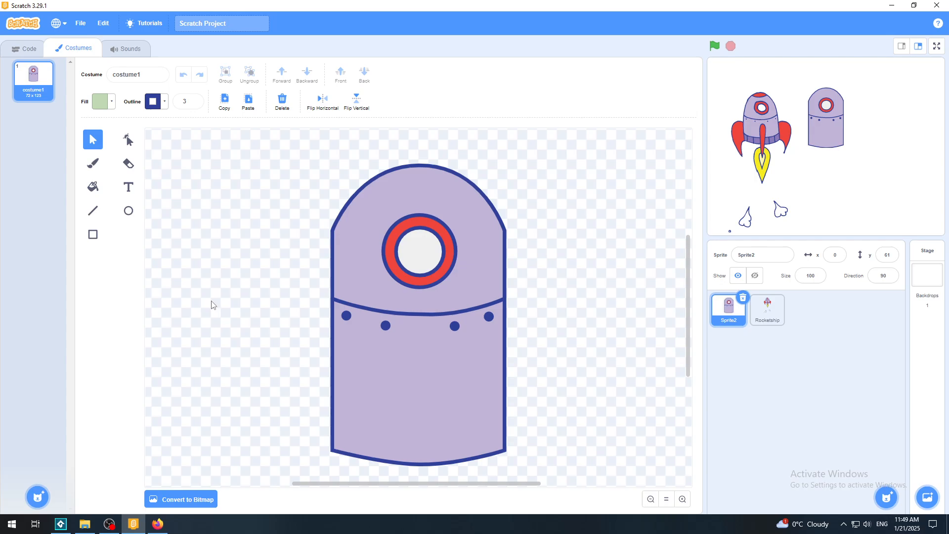
click(97, 213)
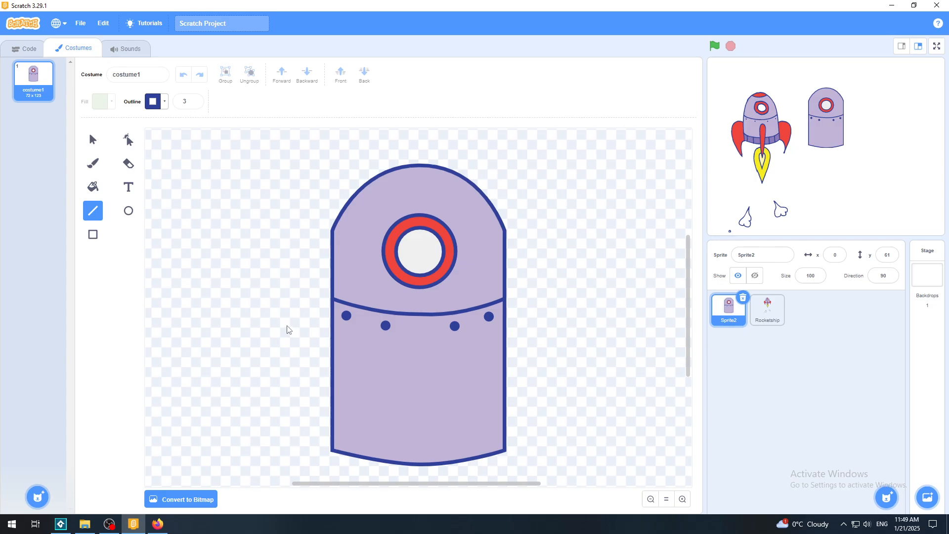
mouse_move(286, 409)
mouse_down()
mouse_move(277, 299)
mouse_move(289, 303)
mouse_move(286, 295)
mouse_up()
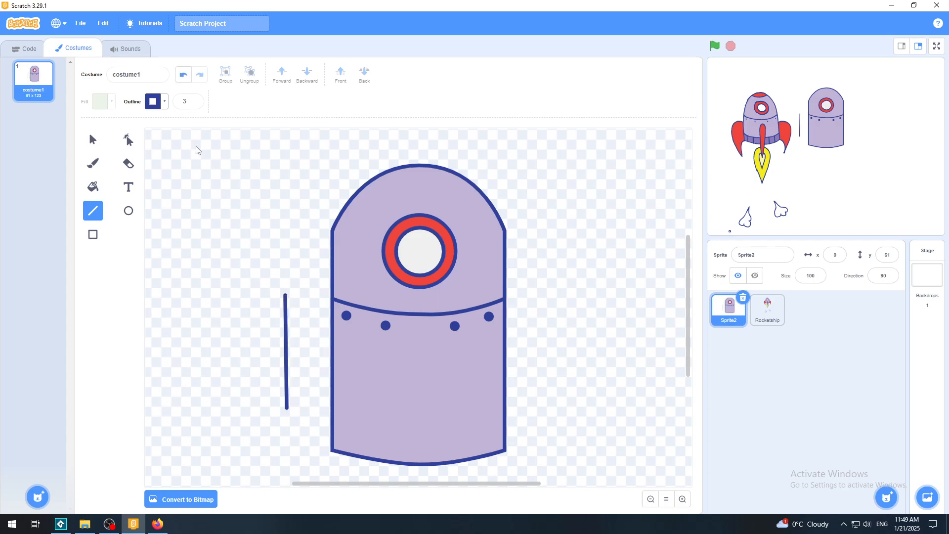
click(183, 74)
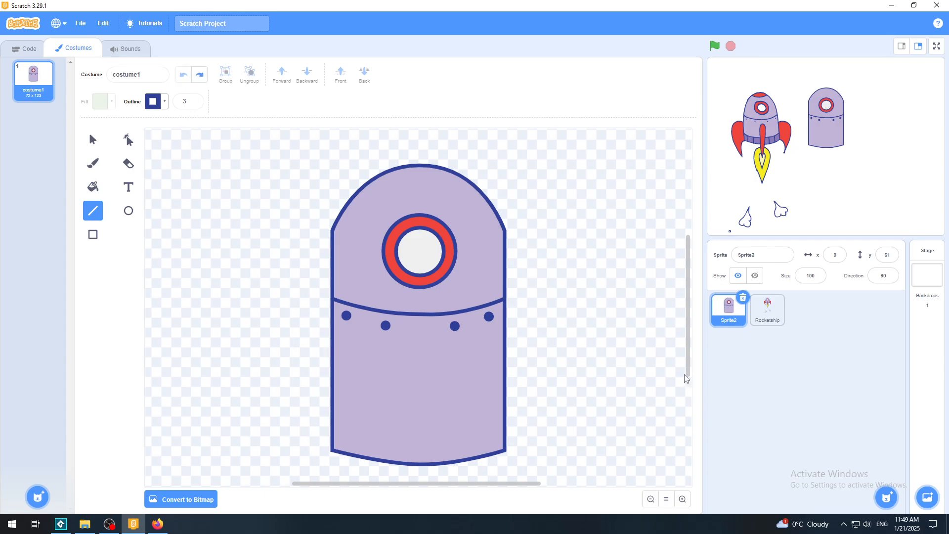
scroll(689, 379, down, 3)
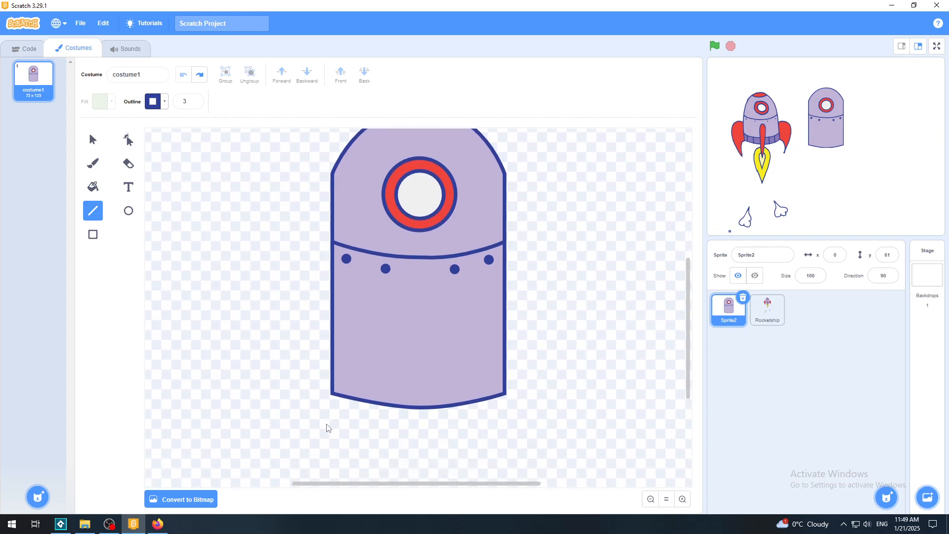
drag(327, 394, 323, 331)
mouse_move(324, 326)
mouse_down()
mouse_move(325, 273)
mouse_move(325, 287)
mouse_up()
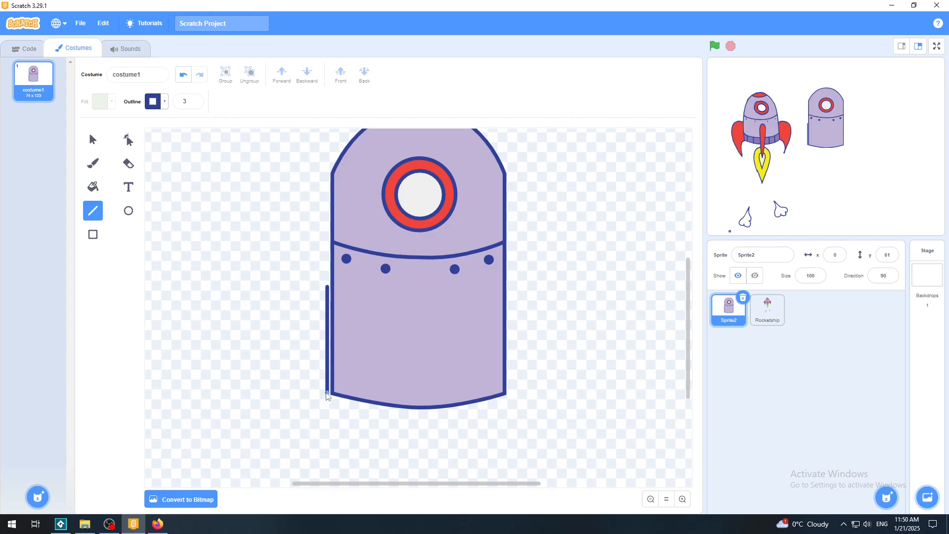
drag(327, 394, 288, 474)
mouse_move(287, 470)
mouse_down()
mouse_move(227, 462)
mouse_move(297, 468)
mouse_move(284, 467)
mouse_move(255, 340)
mouse_move(299, 291)
mouse_move(329, 291)
mouse_up()
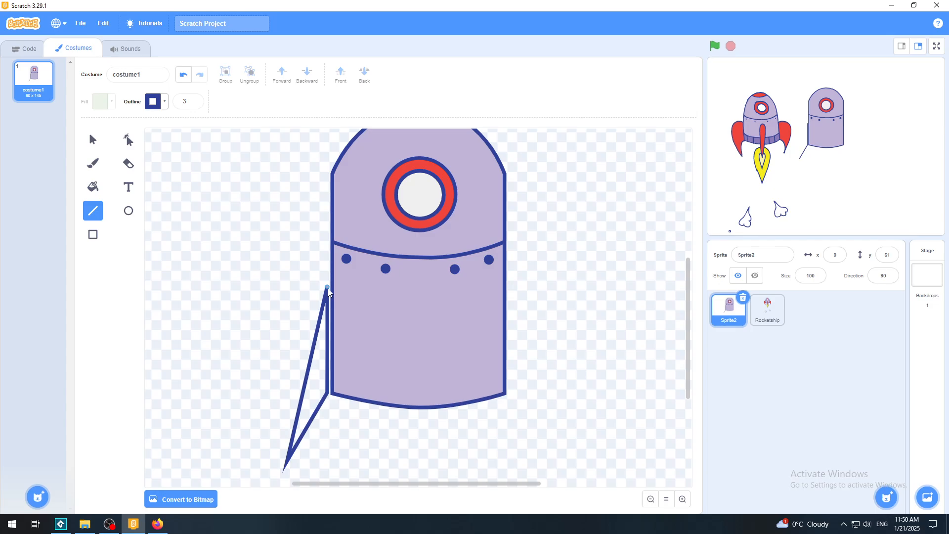
drag(328, 292, 329, 272)
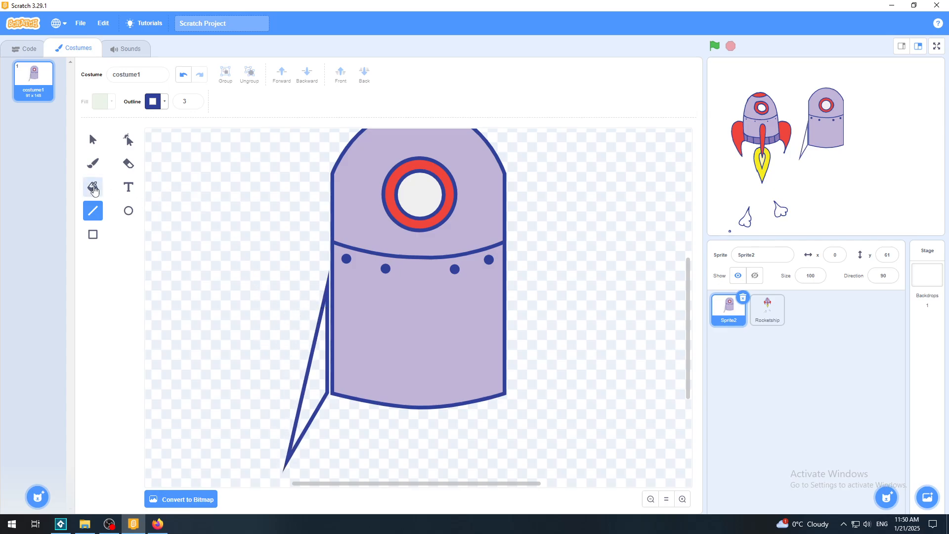
Step: Fill the triangular fin with the red sampled from the ring around the rocket's window
click(94, 188)
click(102, 104)
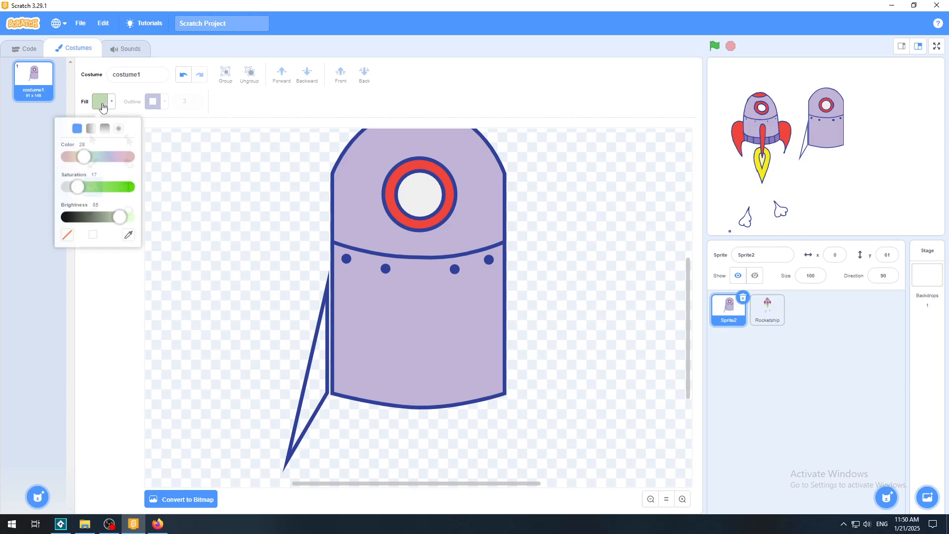
click(129, 233)
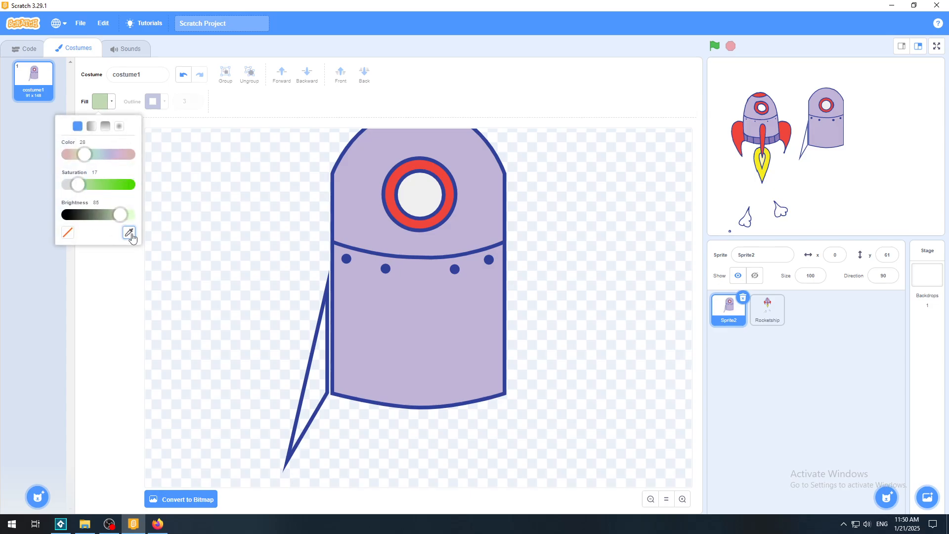
click(398, 219)
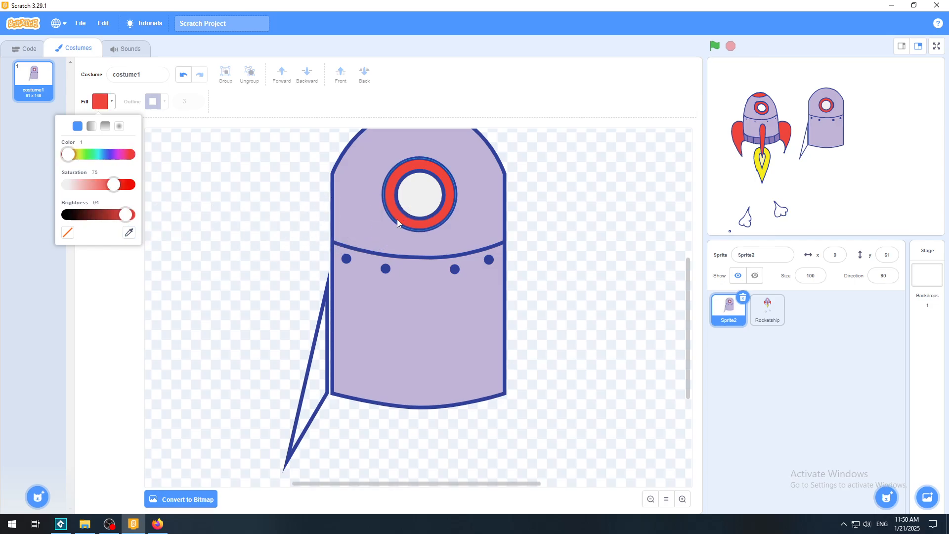
click(316, 385)
click(99, 139)
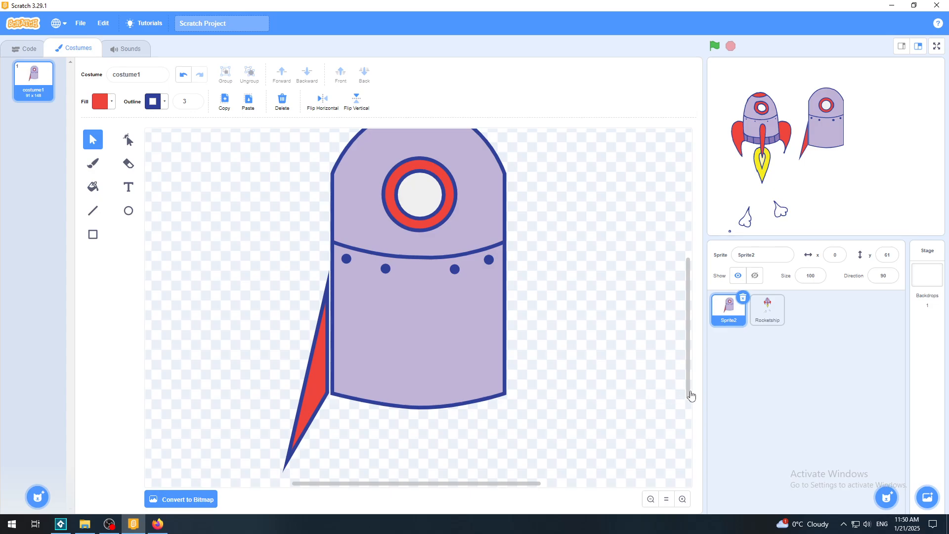
Step: Reshape the red fin by pulling its slanted outer edge outward and up into a rounded curve
scroll(693, 409, down, 3)
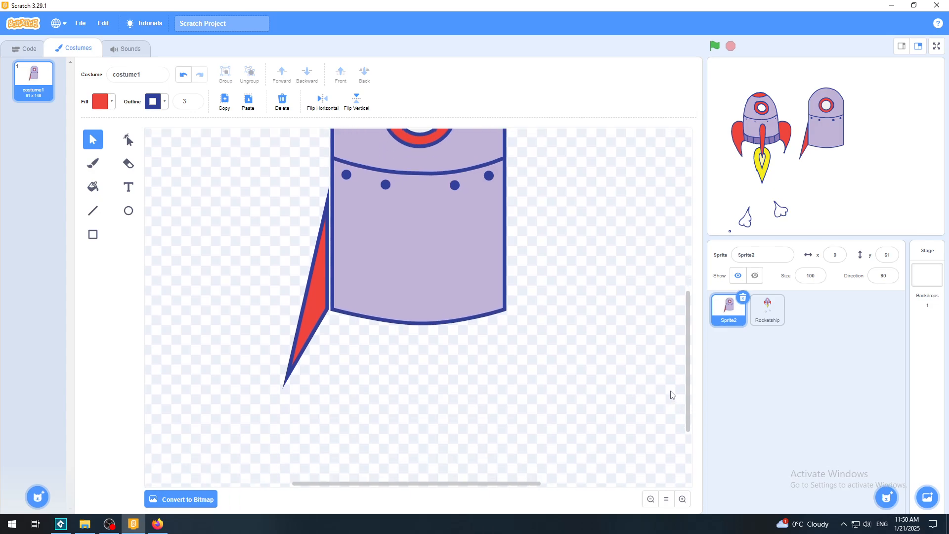
click(128, 141)
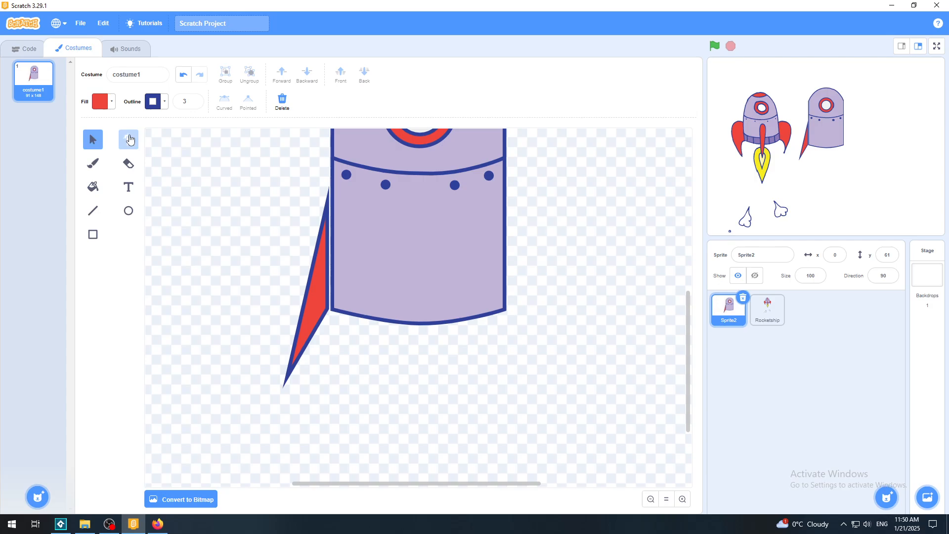
click(305, 295)
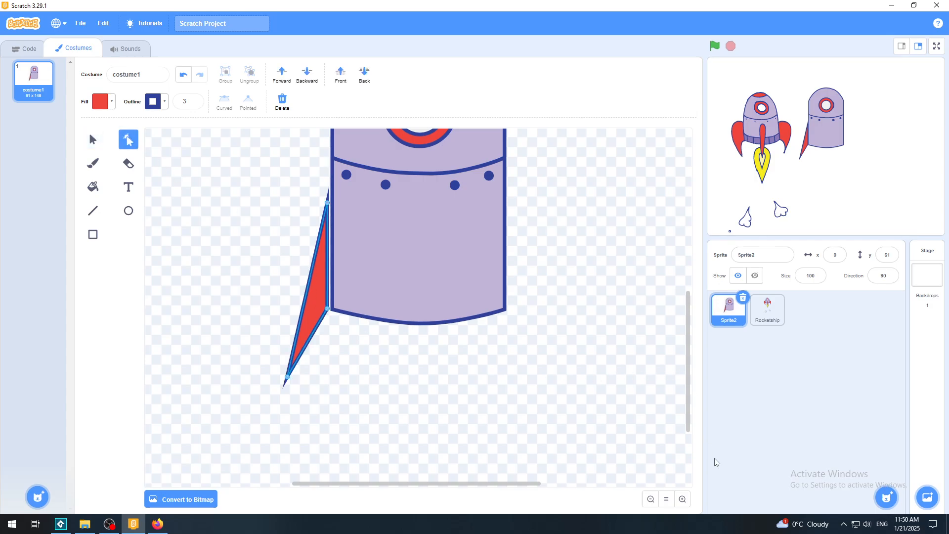
click(682, 500)
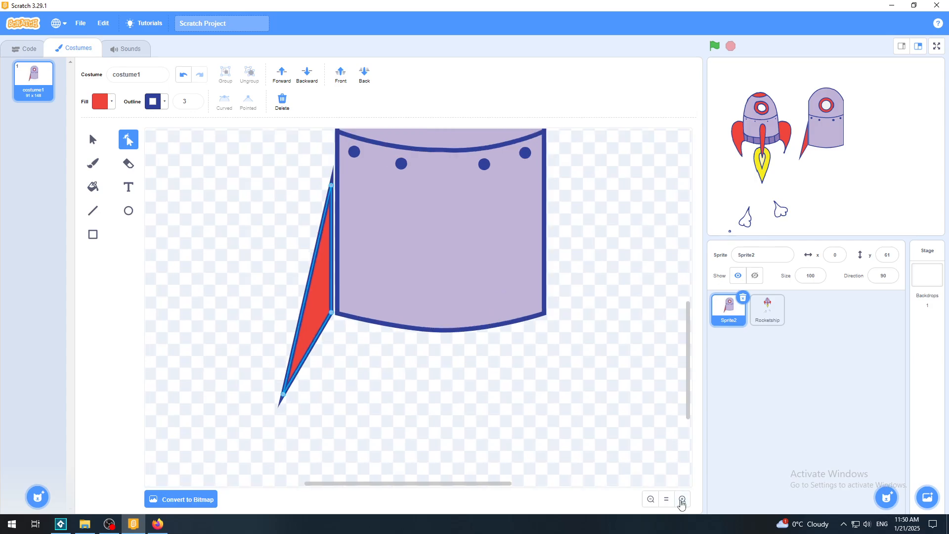
click(682, 500)
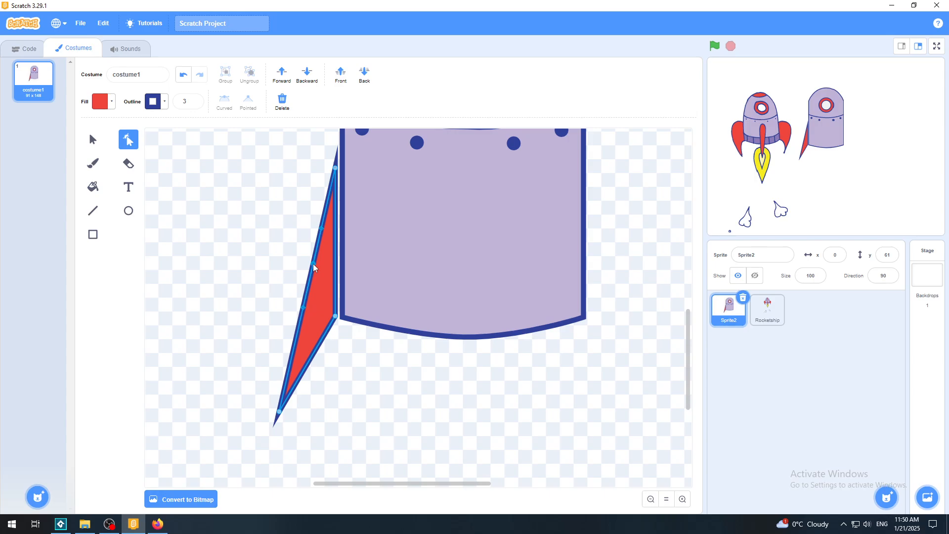
drag(314, 267, 246, 181)
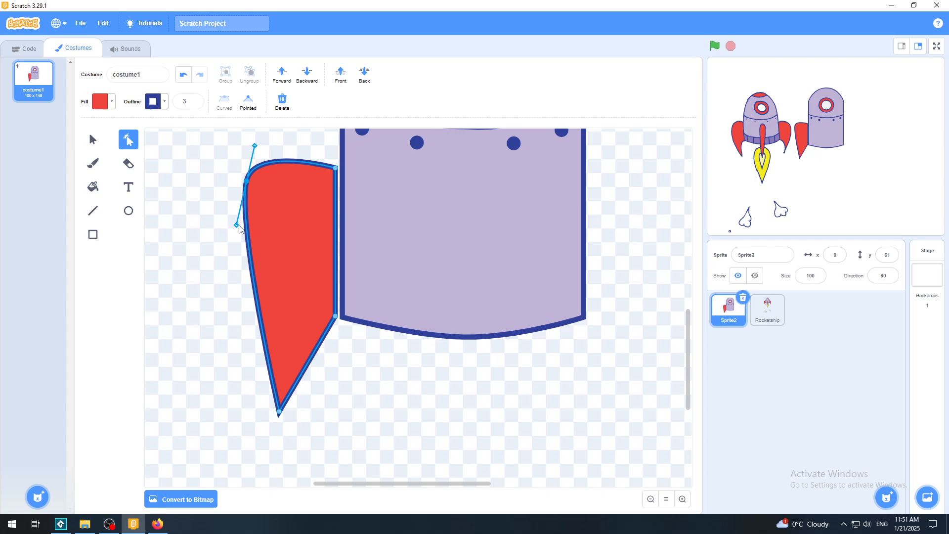
drag(237, 228, 212, 224)
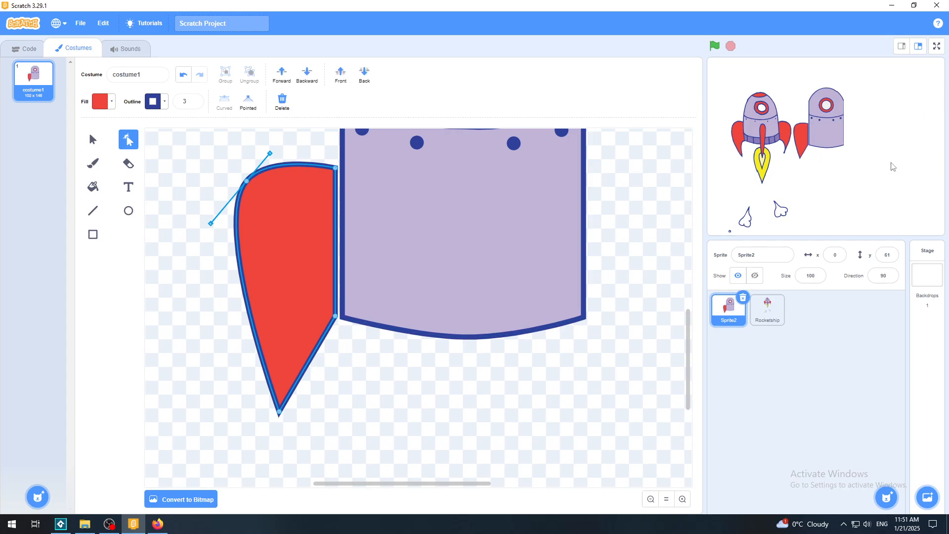
Step: Illustrate the curve of the left fin's inner edge on the Rocketship costume with two red brush strokes of size 10 beside it
click(767, 308)
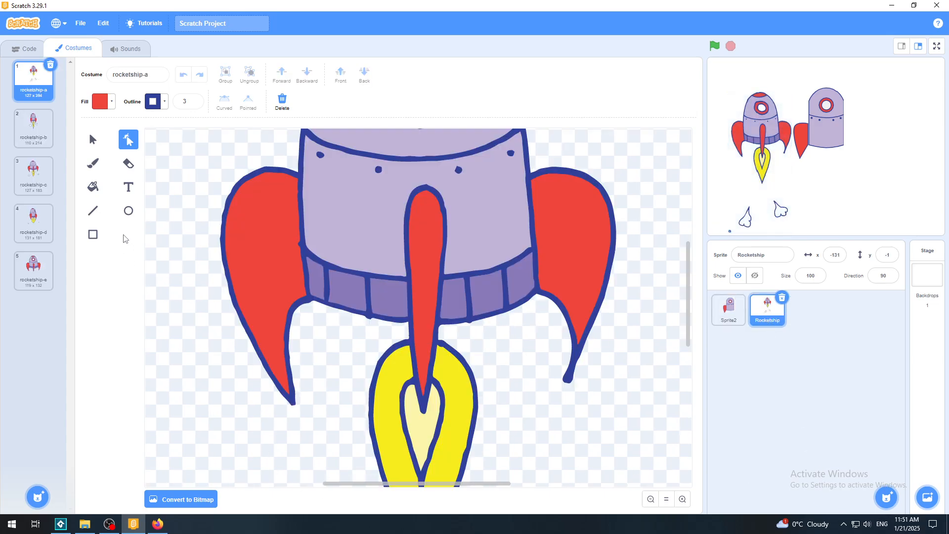
click(93, 164)
mouse_move(322, 364)
mouse_down()
mouse_move(289, 330)
mouse_move(289, 374)
mouse_move(304, 302)
mouse_move(295, 393)
mouse_up()
click(184, 75)
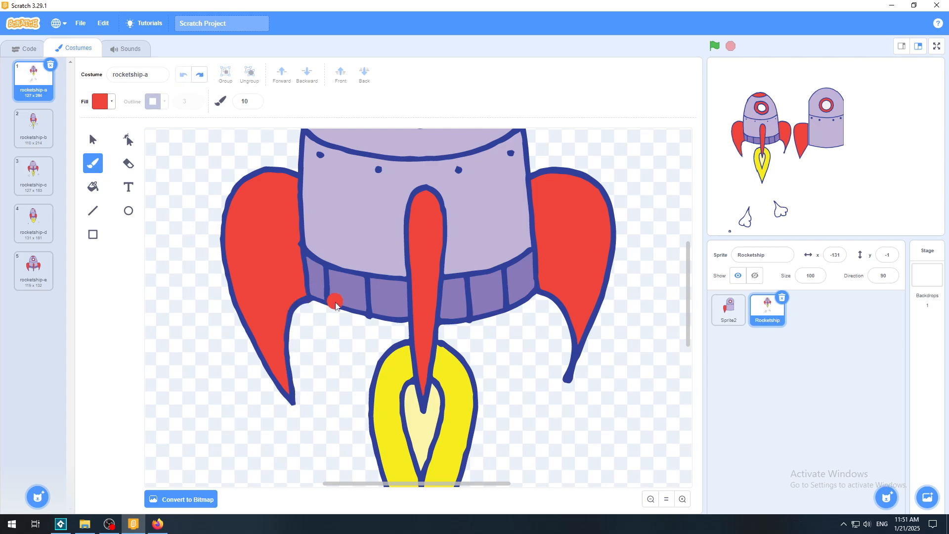
mouse_move(337, 311)
mouse_down()
mouse_move(310, 402)
mouse_move(321, 413)
mouse_up()
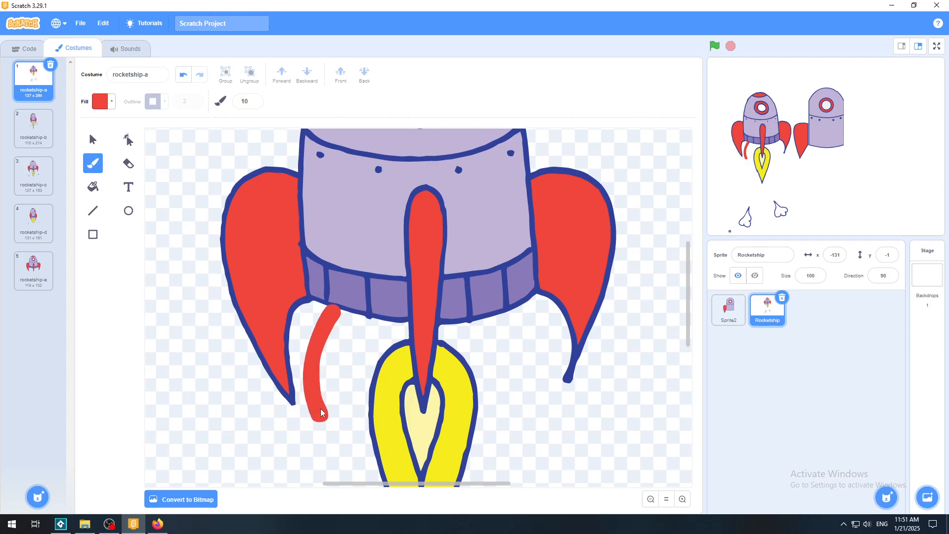
drag(372, 328, 347, 442)
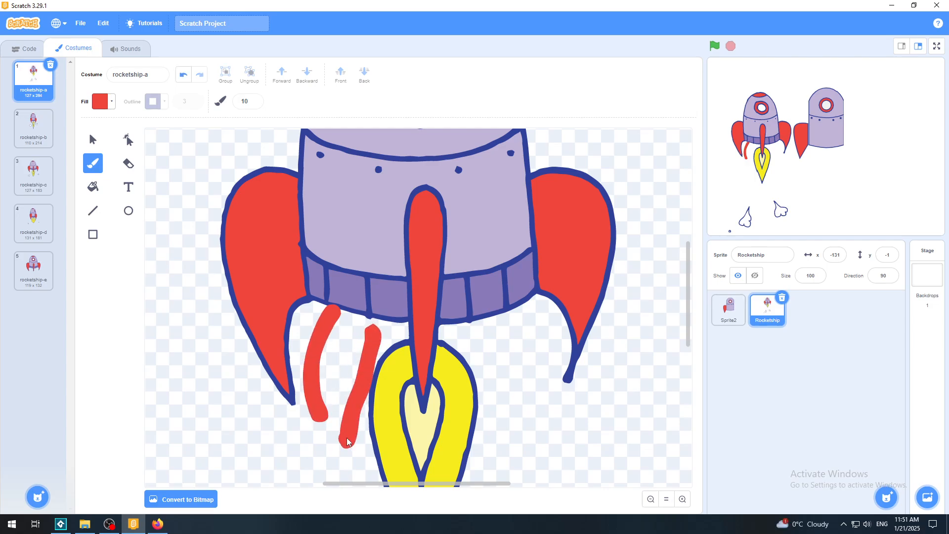
Step: Undo both red brush strokes on the Rocketship costume and return to Sprite2's costume
click(183, 75)
click(184, 74)
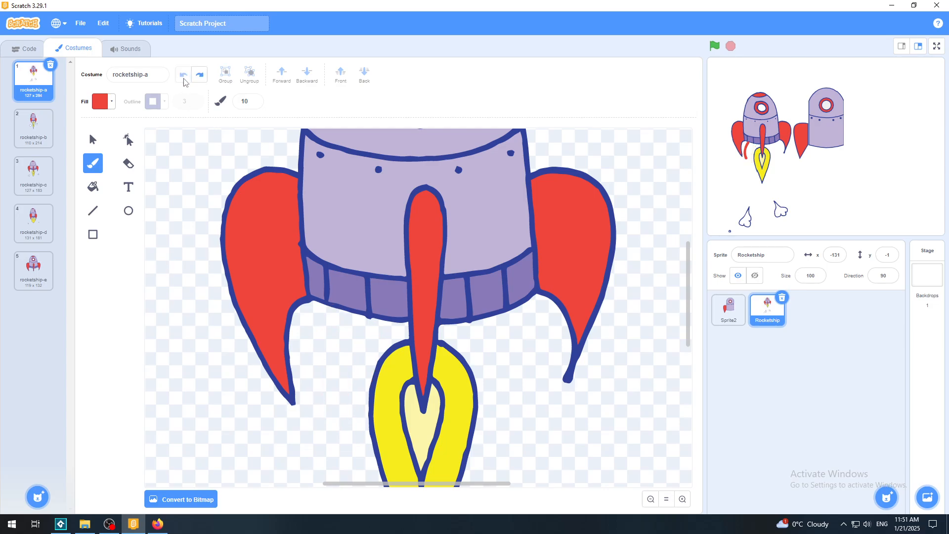
click(729, 309)
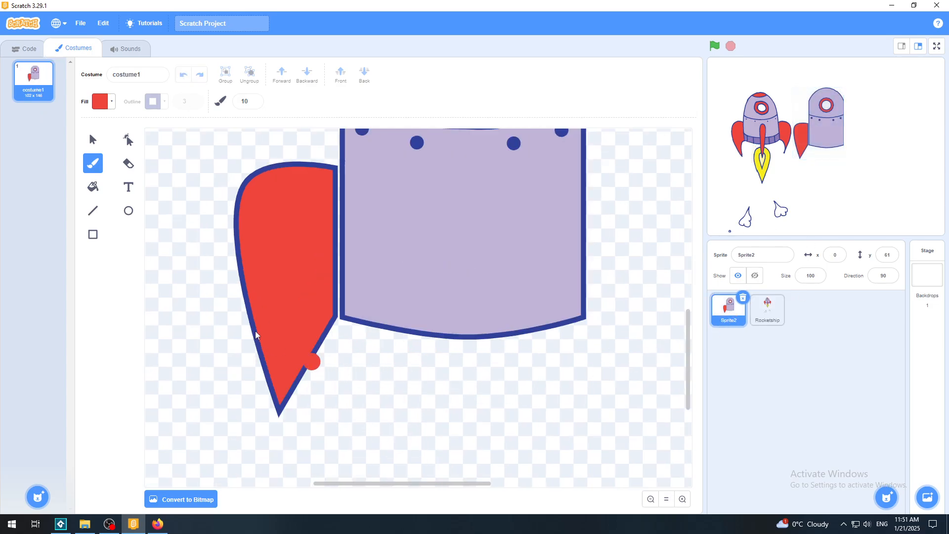
Step: Reshape the red fin by pulling its straight lower inner edge up into the fin to form a concave curve
click(129, 140)
click(302, 331)
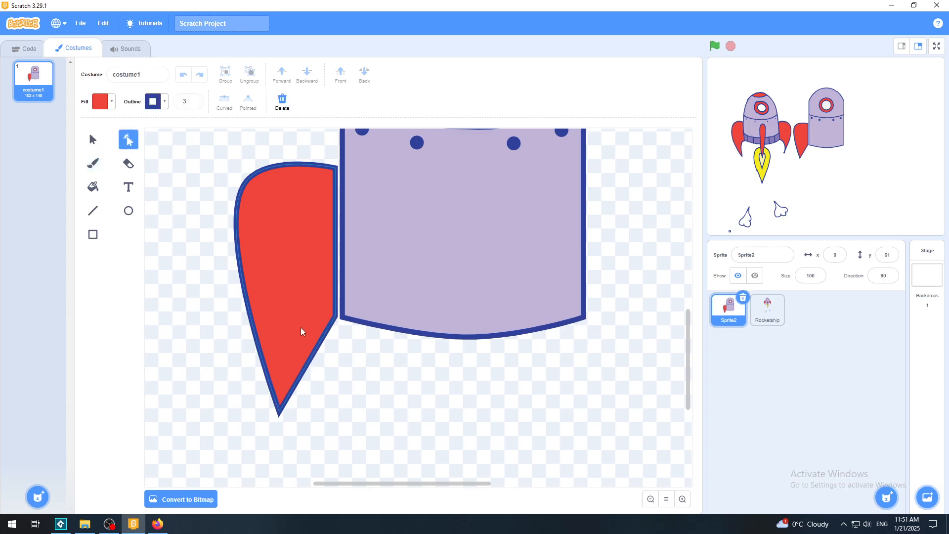
click(310, 362)
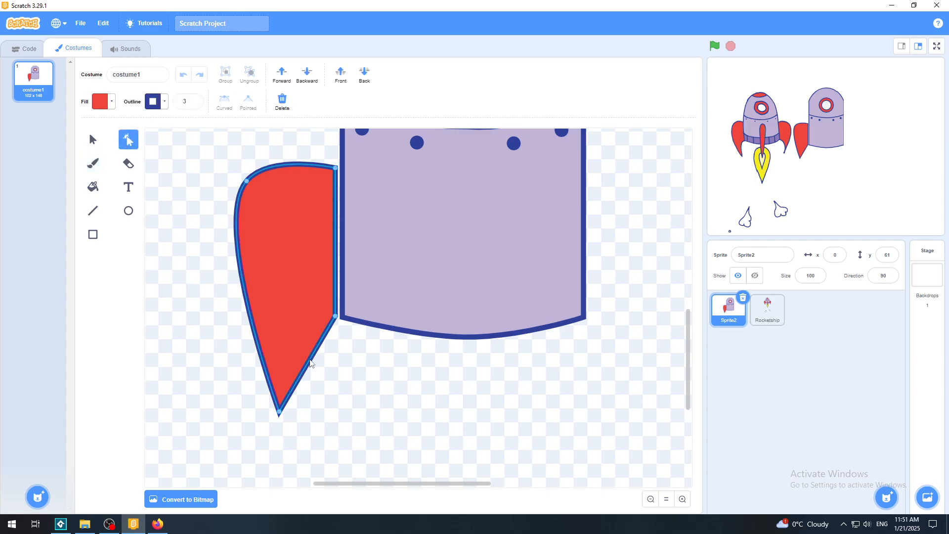
drag(311, 362, 296, 335)
Step: Compare with the Rocketship fin, then raise the curve point on Sprite2's fin and extend its lower handle outward to round the outer edge
click(769, 319)
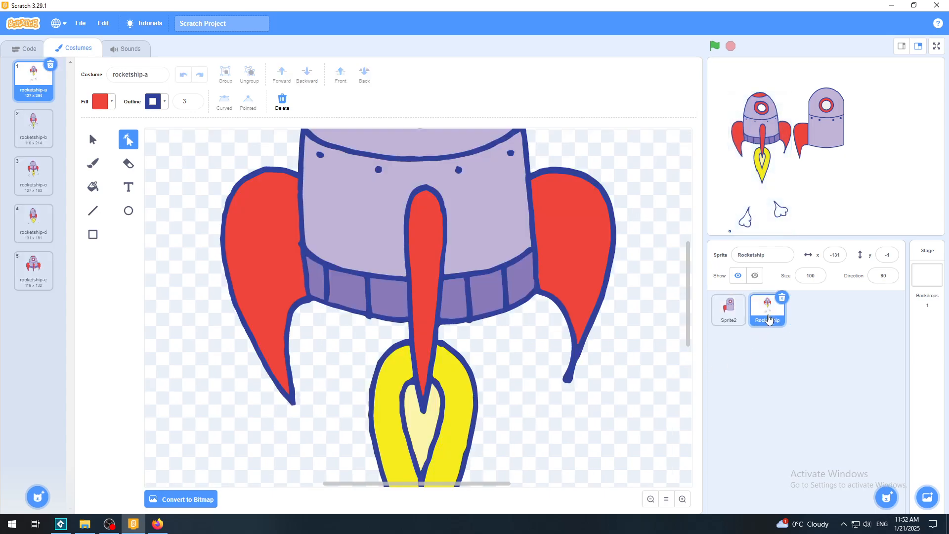
click(735, 316)
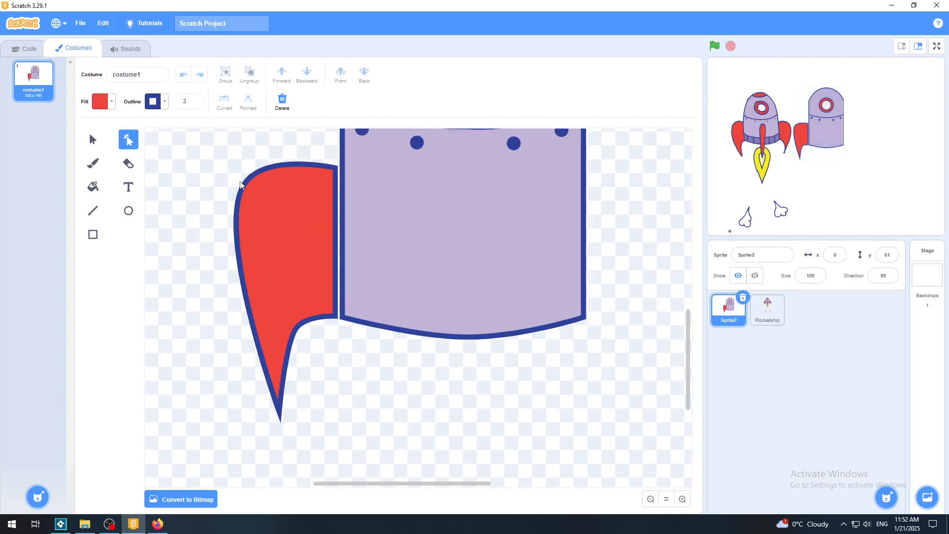
click(245, 182)
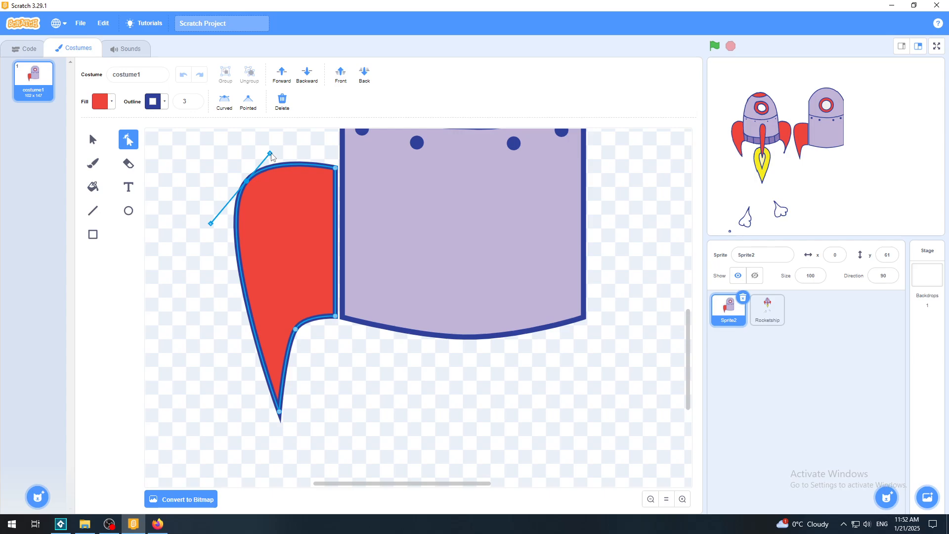
drag(246, 182, 247, 169)
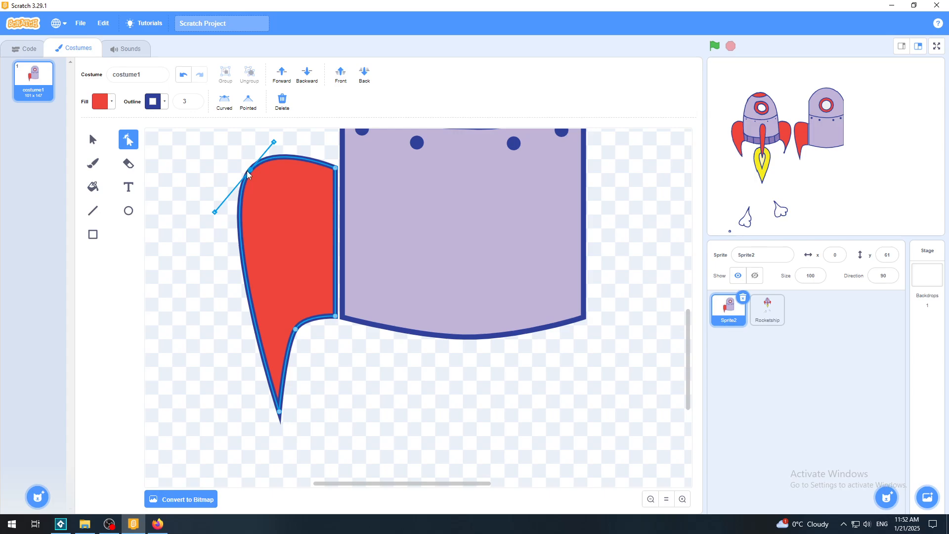
drag(213, 215, 193, 217)
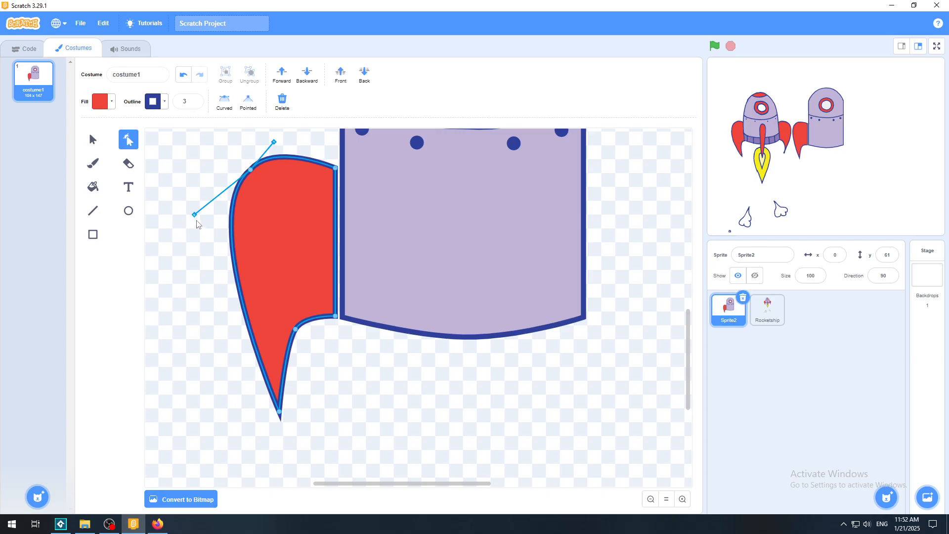
drag(195, 215, 189, 221)
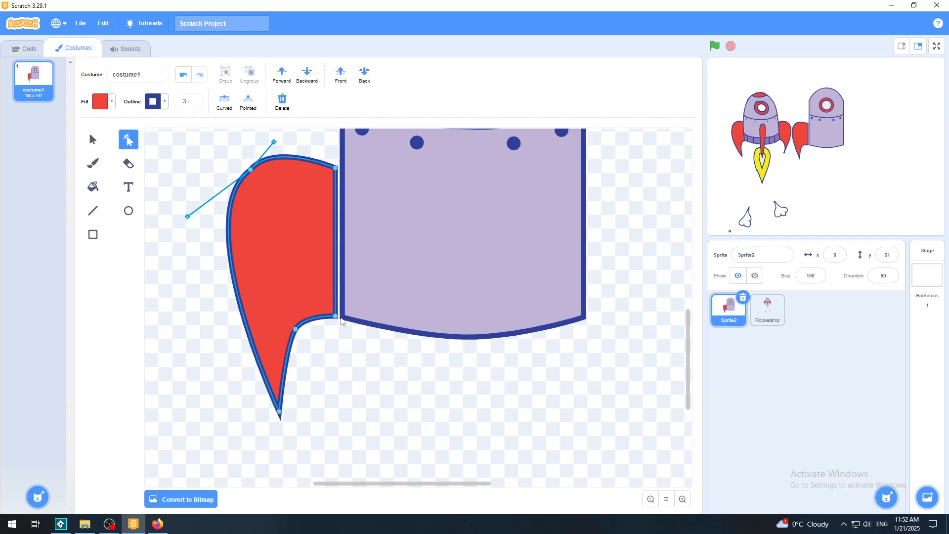
drag(248, 169, 256, 172)
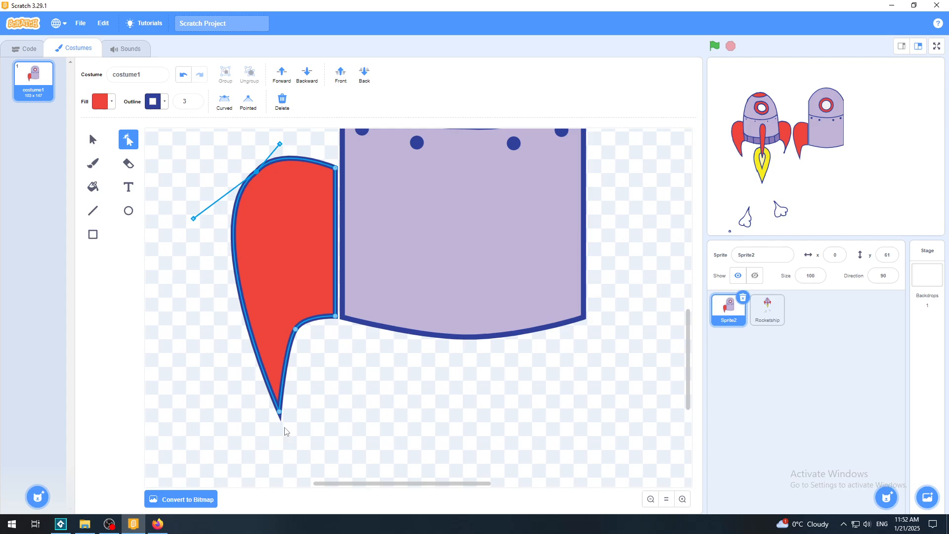
Step: Shift the fin's pointed tip slightly toward the body and smooth the upper outer curve using its upper handle
mouse_move(280, 412)
mouse_down()
mouse_move(266, 415)
mouse_move(328, 424)
mouse_move(279, 416)
mouse_move(289, 413)
mouse_up()
click(183, 74)
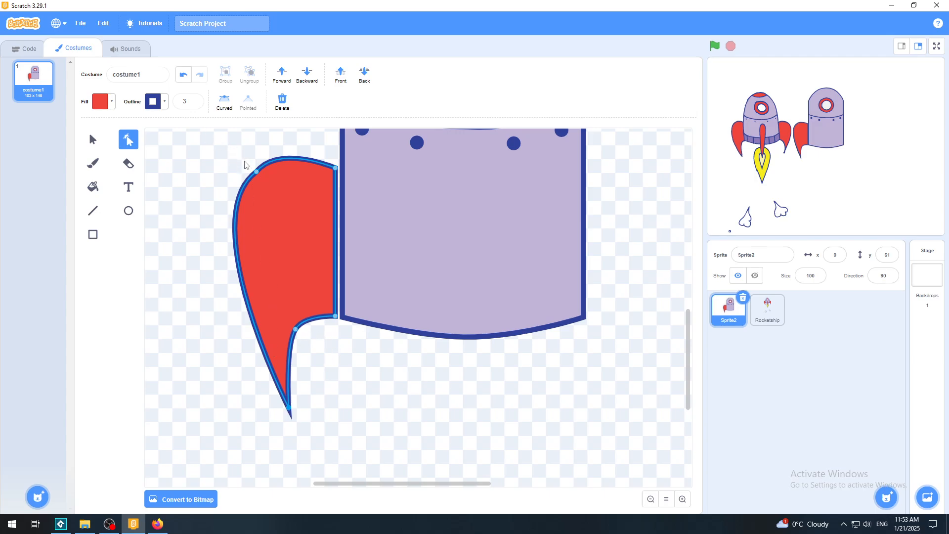
drag(257, 172, 261, 177)
click(183, 74)
click(255, 171)
drag(280, 144, 286, 147)
click(299, 148)
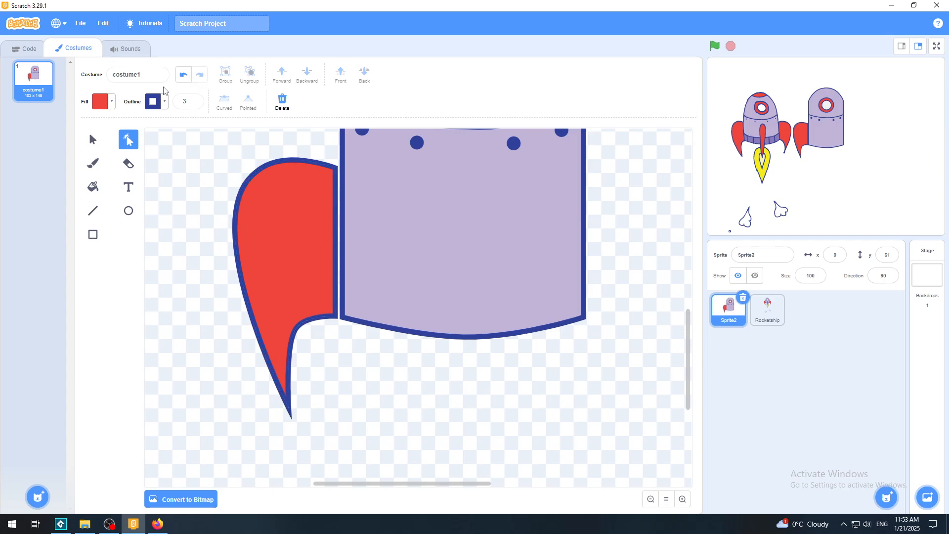
Step: Move the whole fin against the body's left edge so their outlines overlap, and show the entire rocket
click(97, 142)
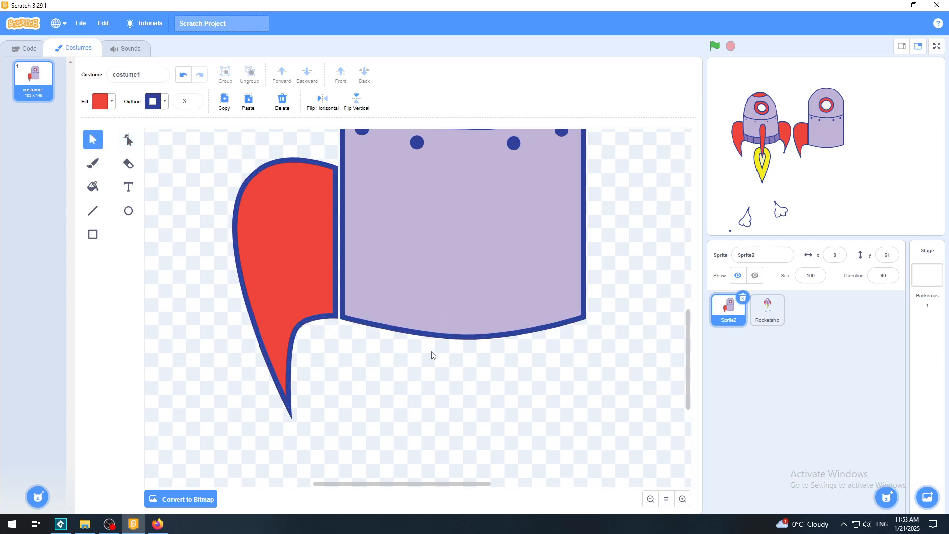
click(292, 257)
mouse_move(293, 256)
mouse_down()
mouse_move(279, 265)
mouse_move(296, 256)
mouse_move(283, 256)
mouse_move(298, 259)
mouse_up()
drag(299, 258, 299, 260)
click(451, 396)
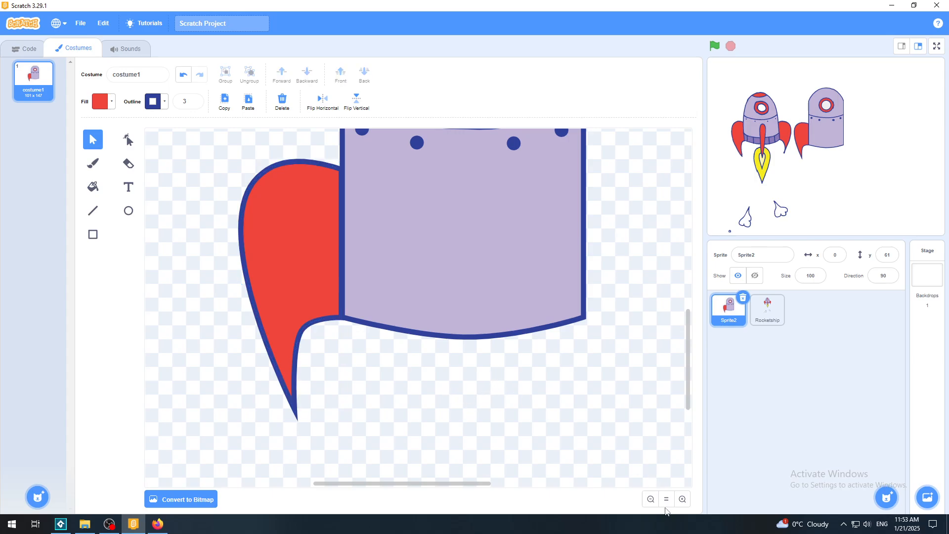
click(667, 501)
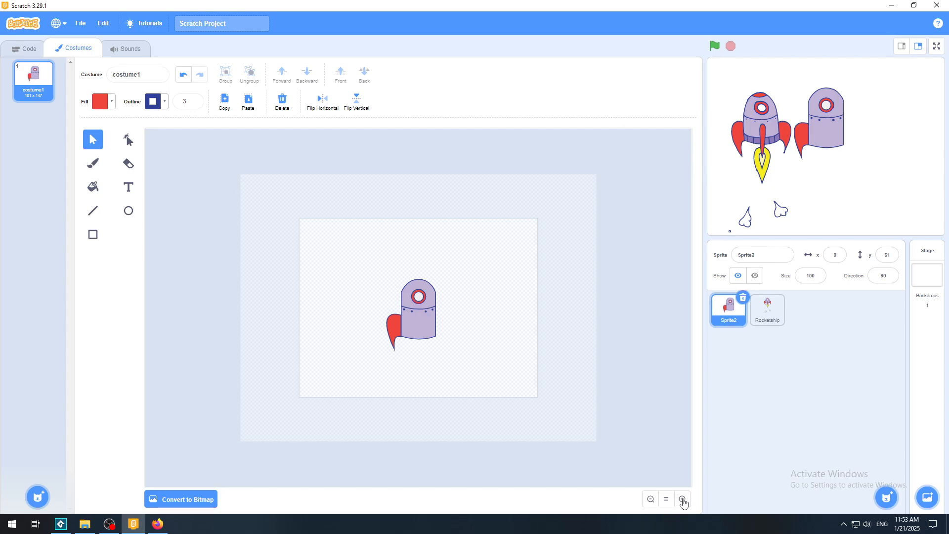
click(681, 499)
click(682, 501)
click(683, 499)
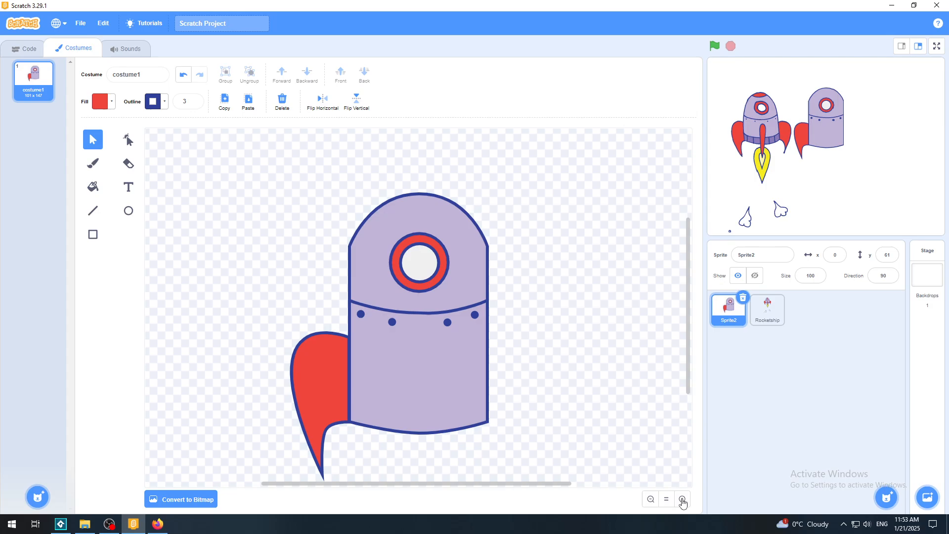
click(325, 386)
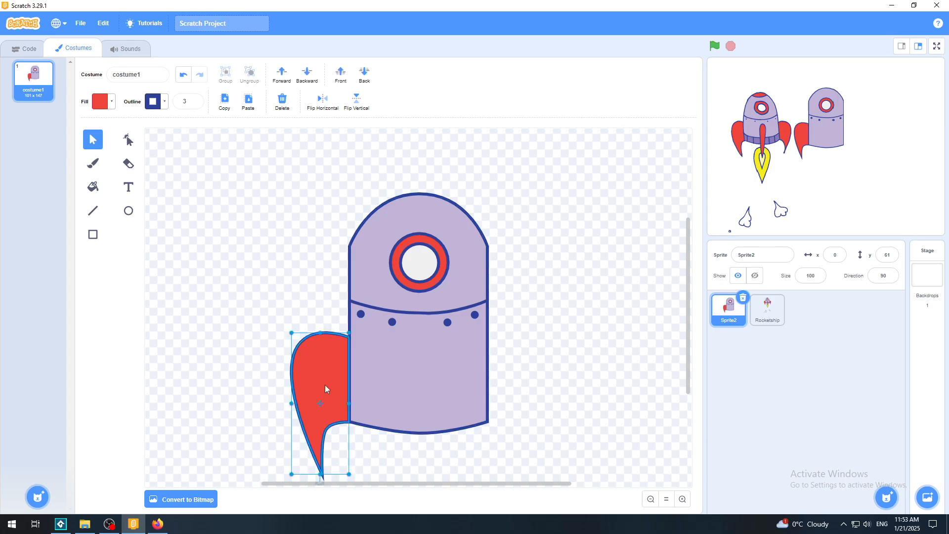
click(248, 100)
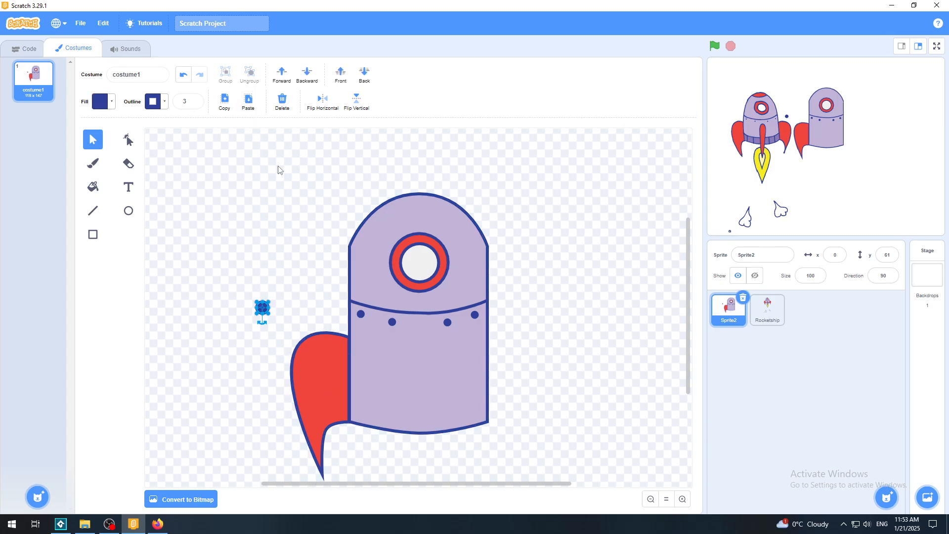
click(183, 74)
click(245, 345)
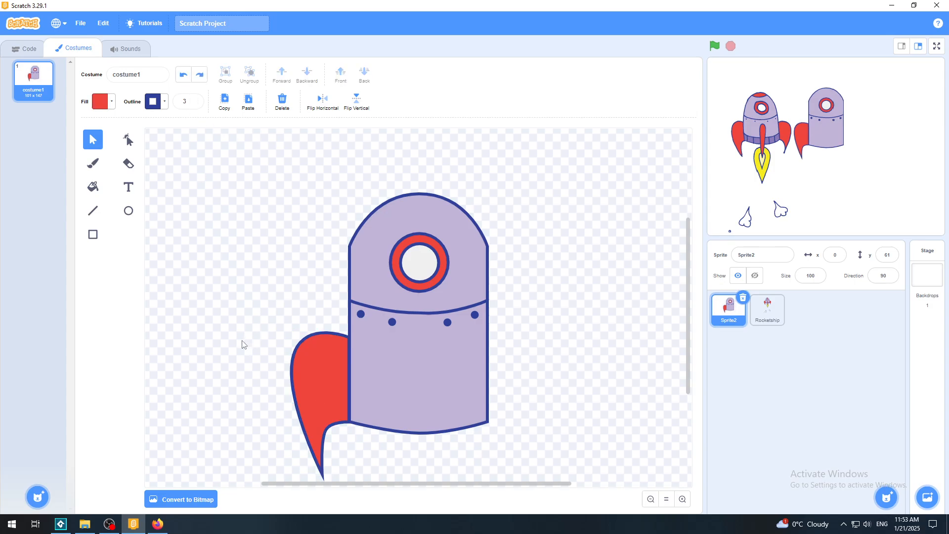
drag(307, 382, 244, 347)
click(184, 74)
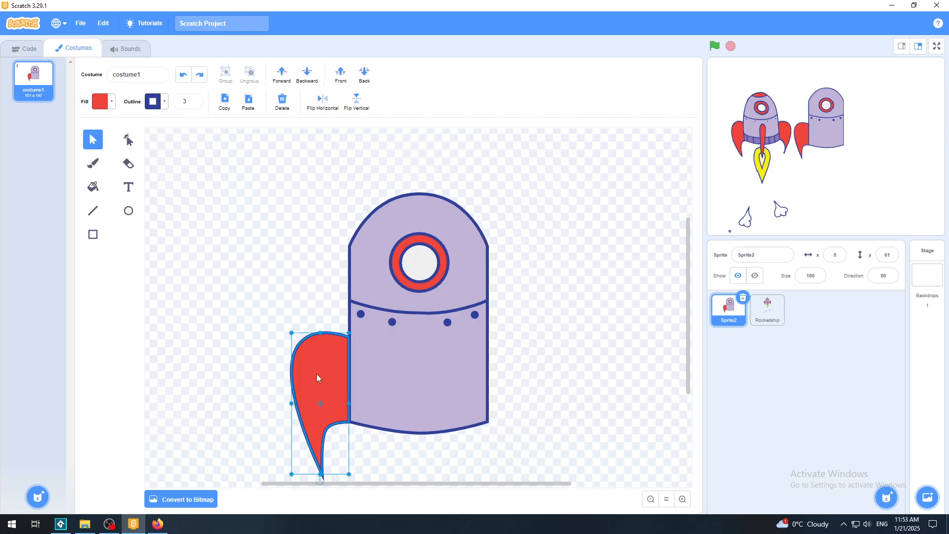
Step: Duplicate the red fin, flip the copy horizontally, and attach it to the body's right edge level with the left fin
click(225, 101)
click(248, 101)
drag(336, 399, 541, 390)
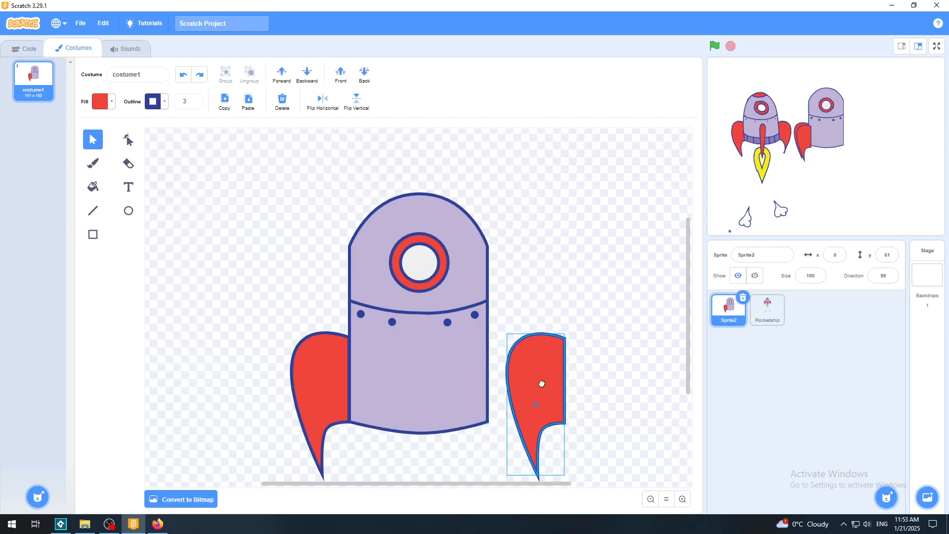
click(322, 101)
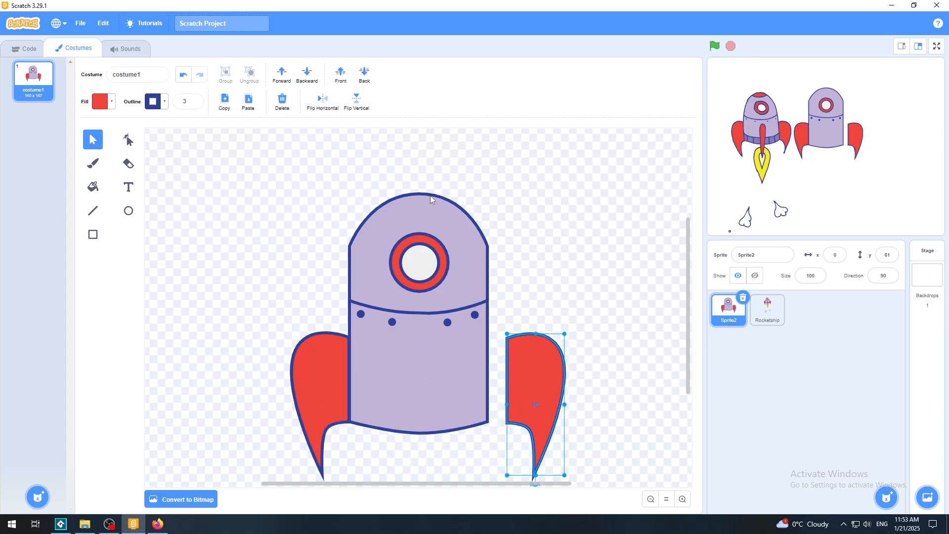
drag(521, 381, 503, 380)
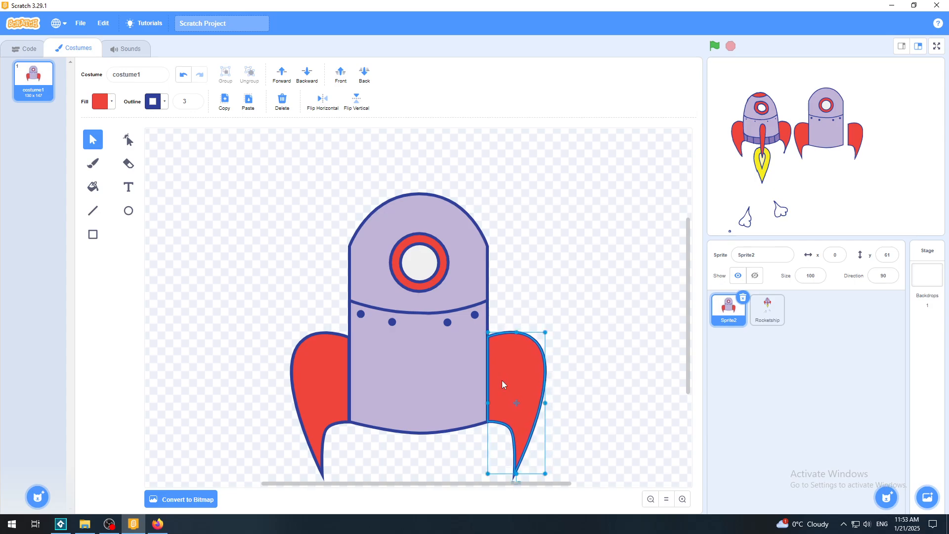
click(534, 294)
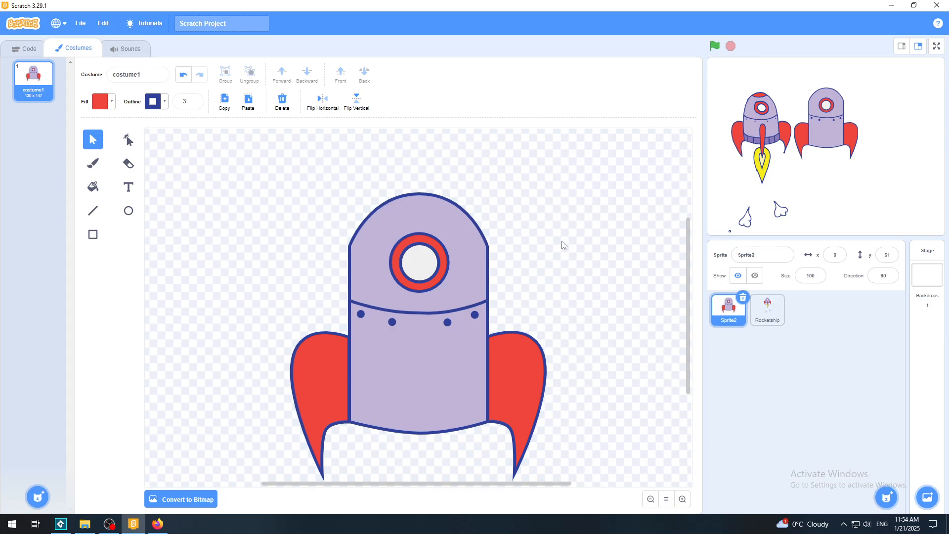
scroll(695, 385, down, 3)
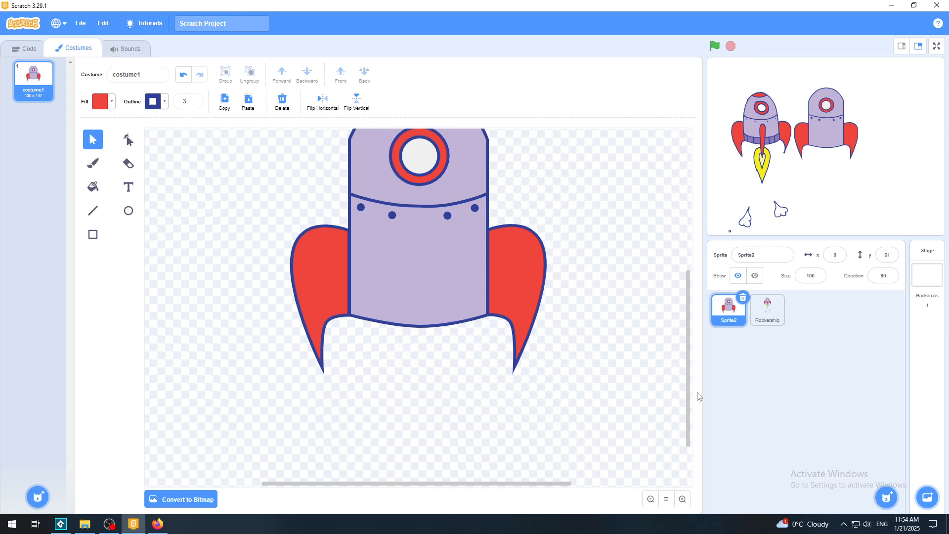
scroll(699, 396, up, 2)
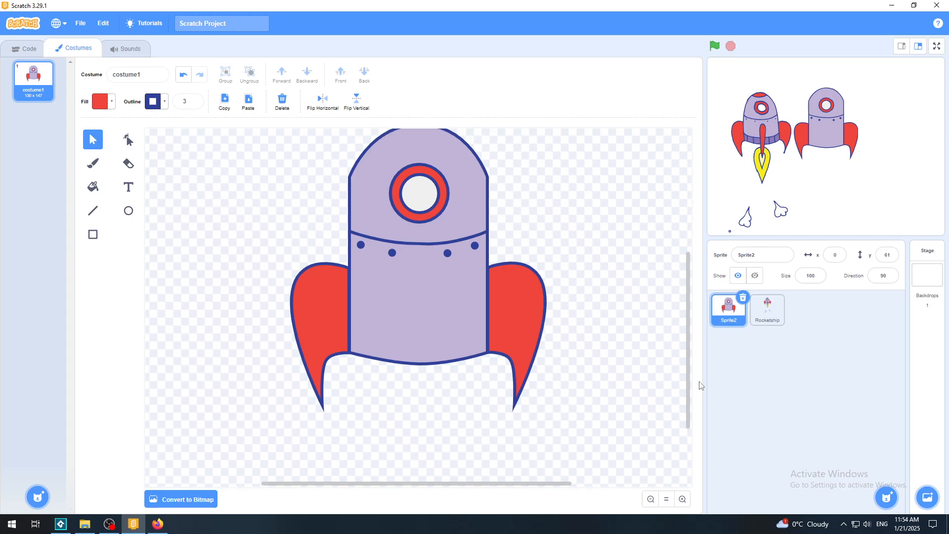
scroll(702, 377, up, 1)
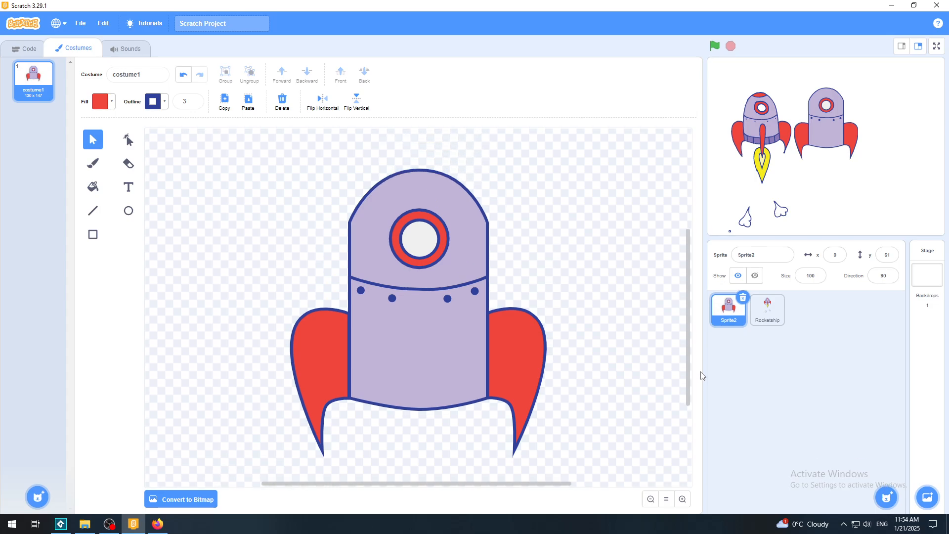
scroll(703, 376, up, 1)
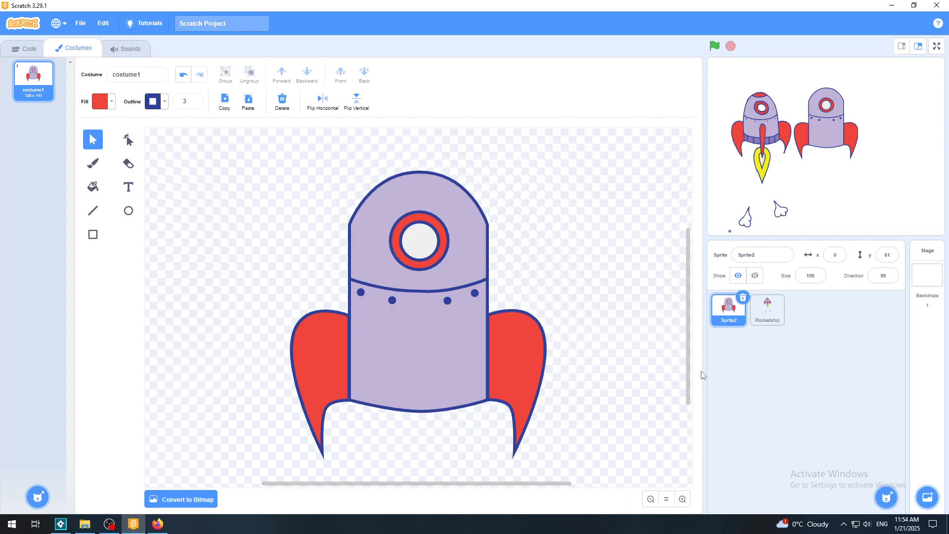
scroll(702, 375, up, 1)
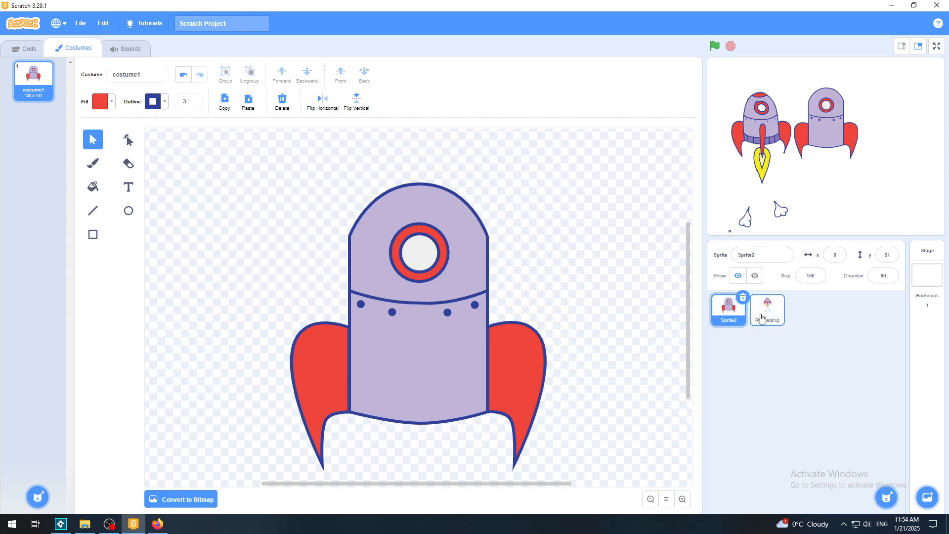
Step: Trace both side curves of the Rocketship sprite's nose with red brush strokes for comparison, and undo the strokes
click(764, 317)
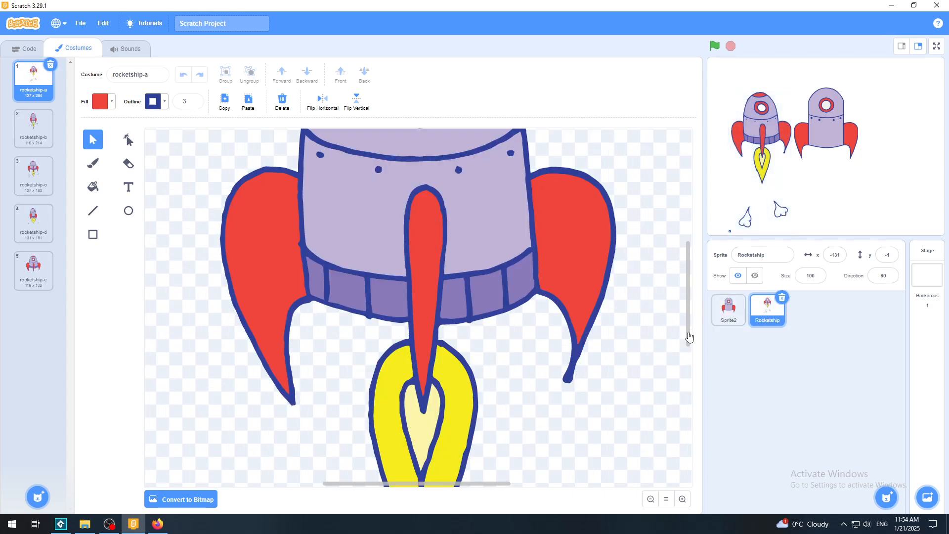
scroll(690, 335, up, 5)
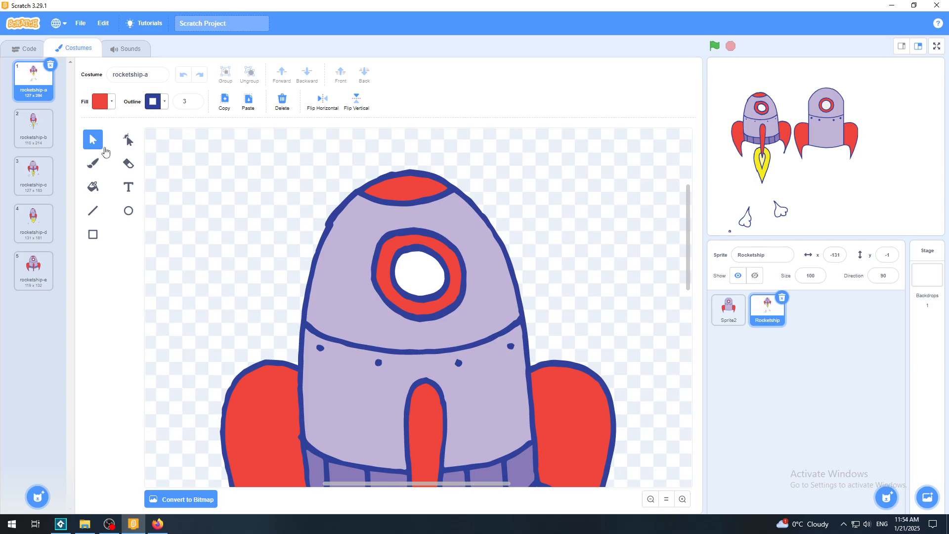
click(93, 164)
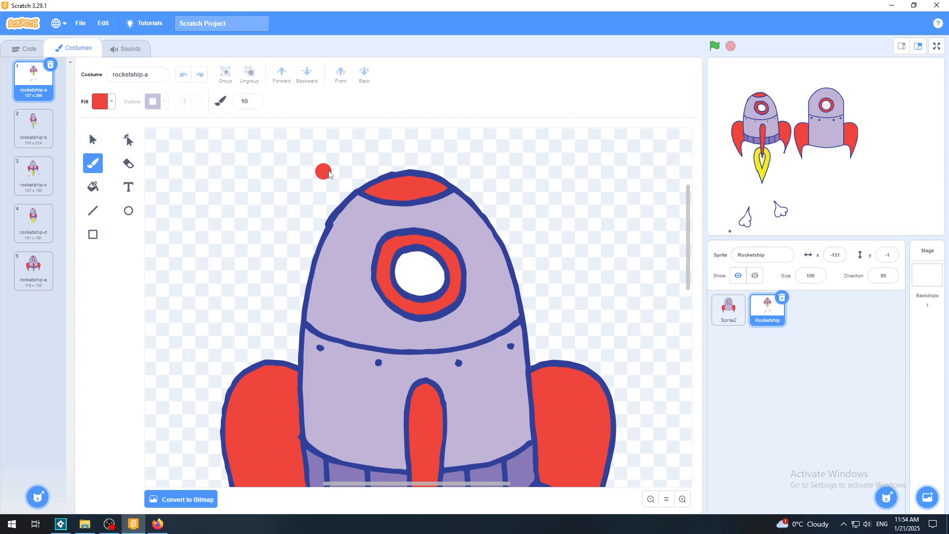
mouse_move(337, 169)
mouse_down()
mouse_move(282, 218)
mouse_move(254, 327)
mouse_up()
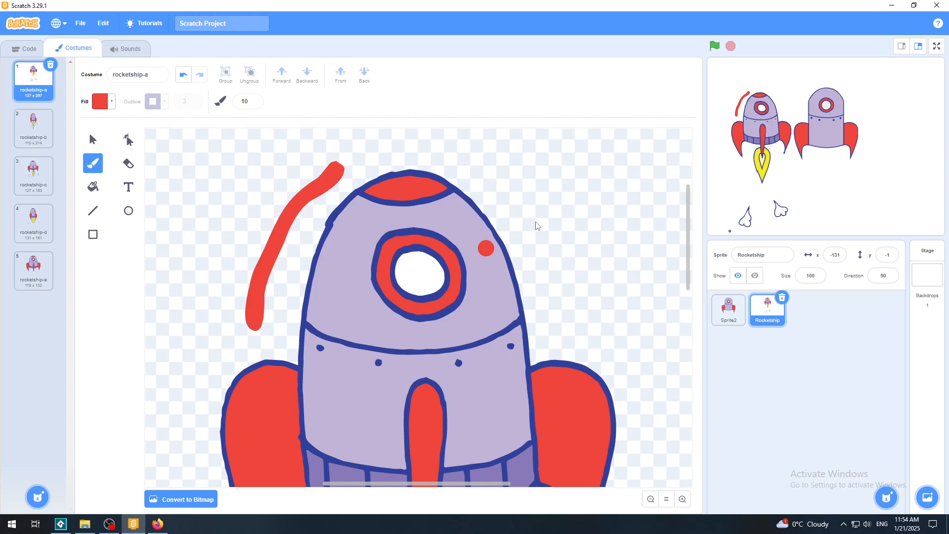
drag(497, 171, 574, 332)
key(ctrl+z)
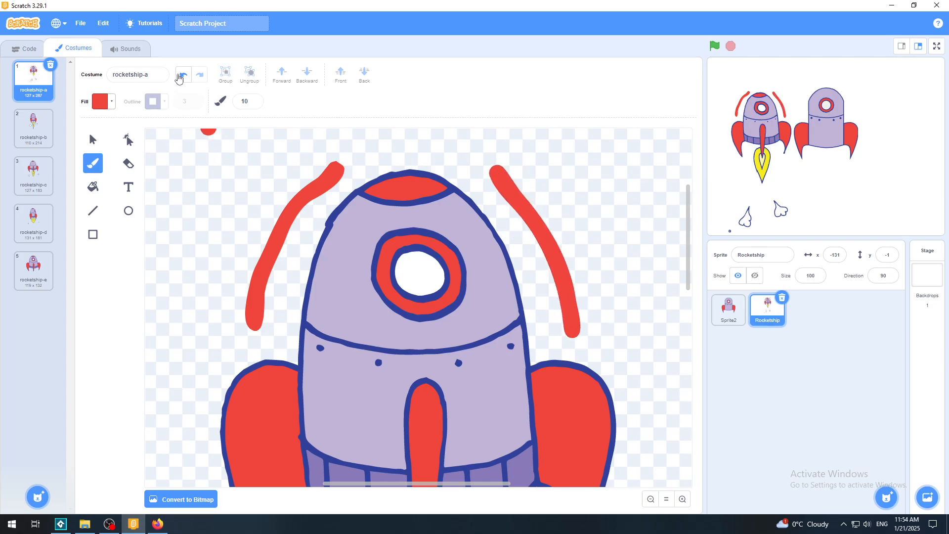
click(183, 74)
click(183, 74)
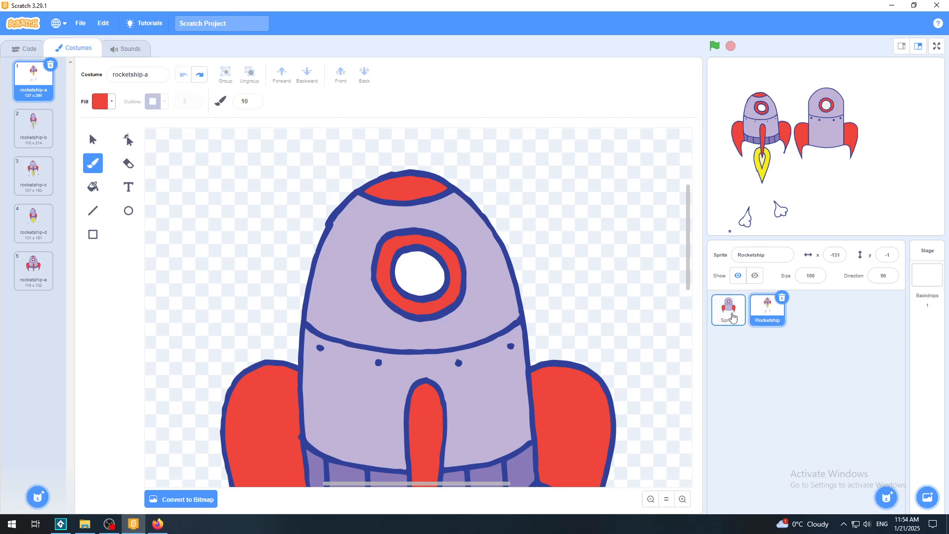
Step: Trace both shoulders of Sprite2's nose with red brush strokes to compare its contour, and undo the strokes
click(715, 322)
mouse_move(312, 303)
mouse_down()
mouse_move(304, 228)
mouse_move(360, 181)
mouse_up()
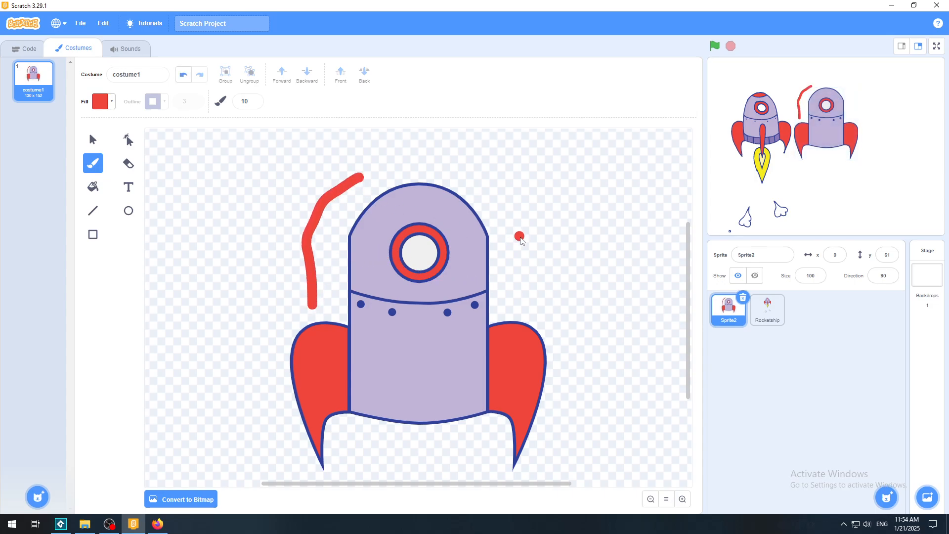
drag(478, 190, 524, 300)
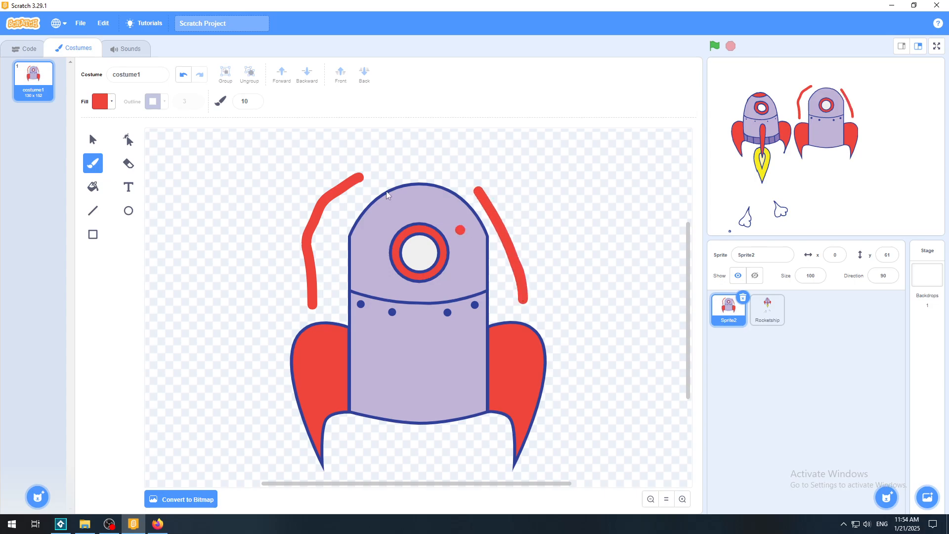
click(184, 76)
click(184, 76)
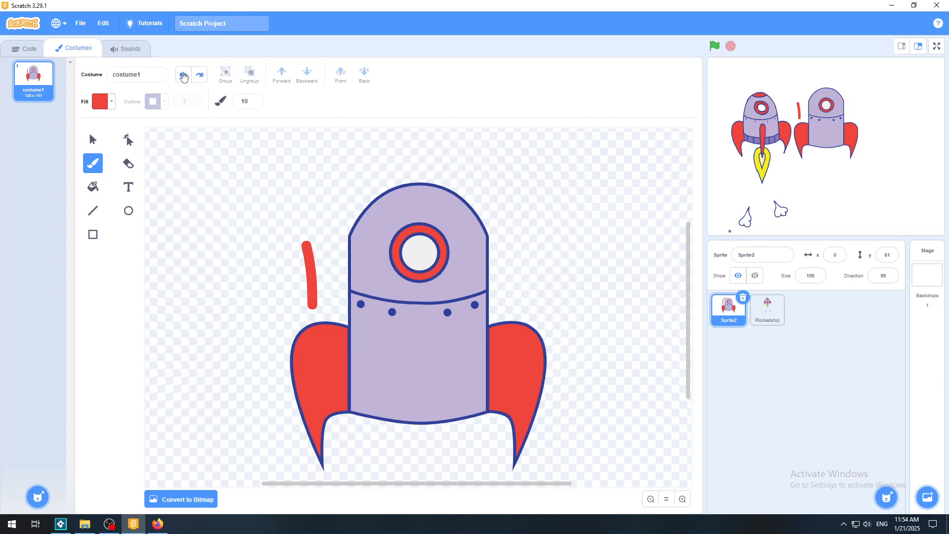
click(183, 76)
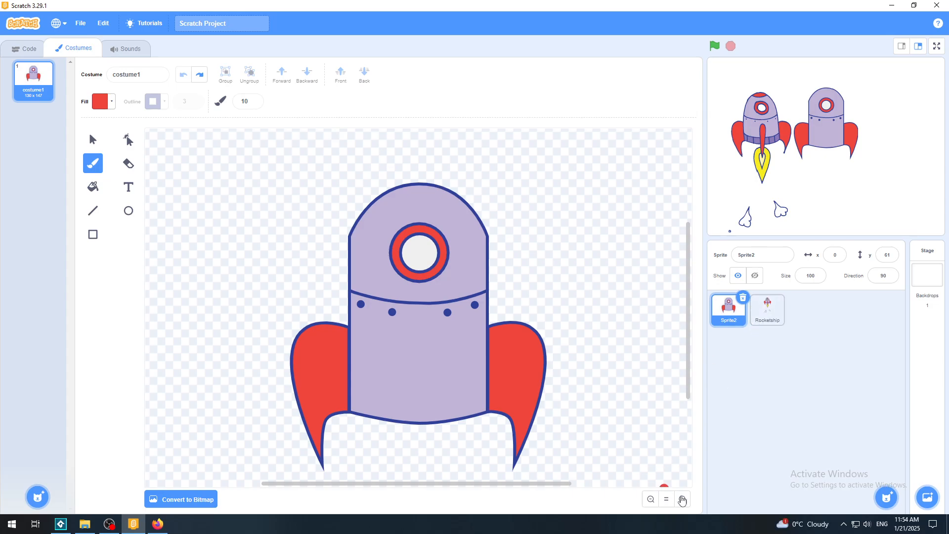
Step: Enlarge Sprite2's nose and open the lilac body's outline for point reshaping
click(683, 500)
click(683, 500)
click(683, 500)
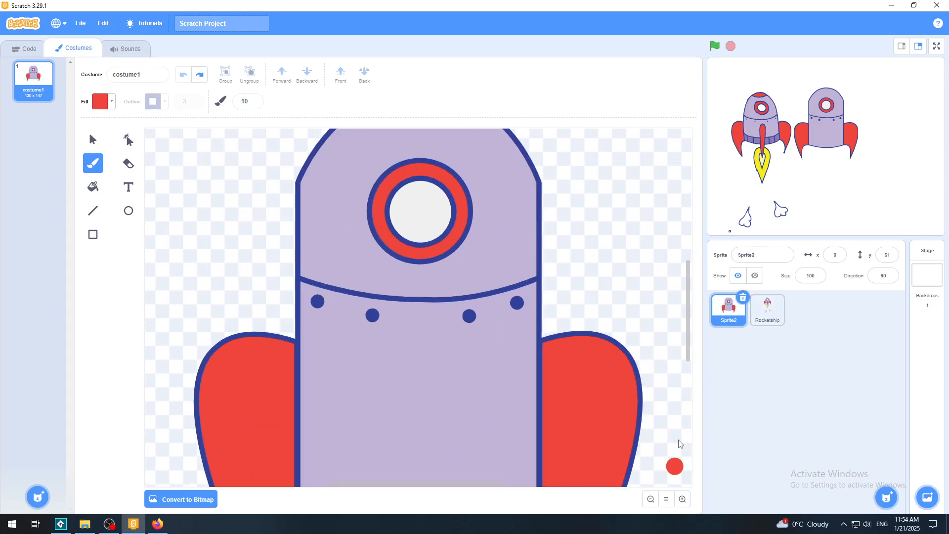
scroll(689, 326, up, 1)
drag(688, 325, 690, 321)
click(90, 142)
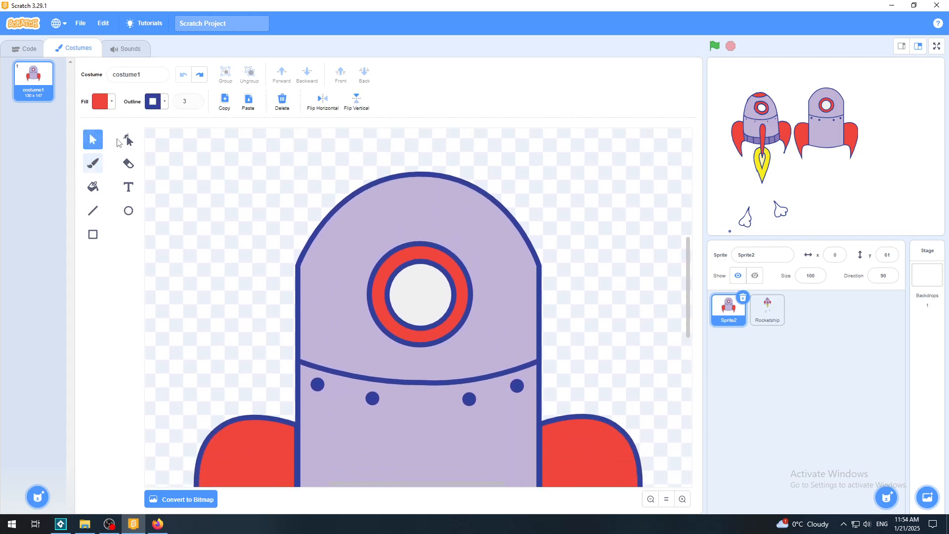
click(344, 236)
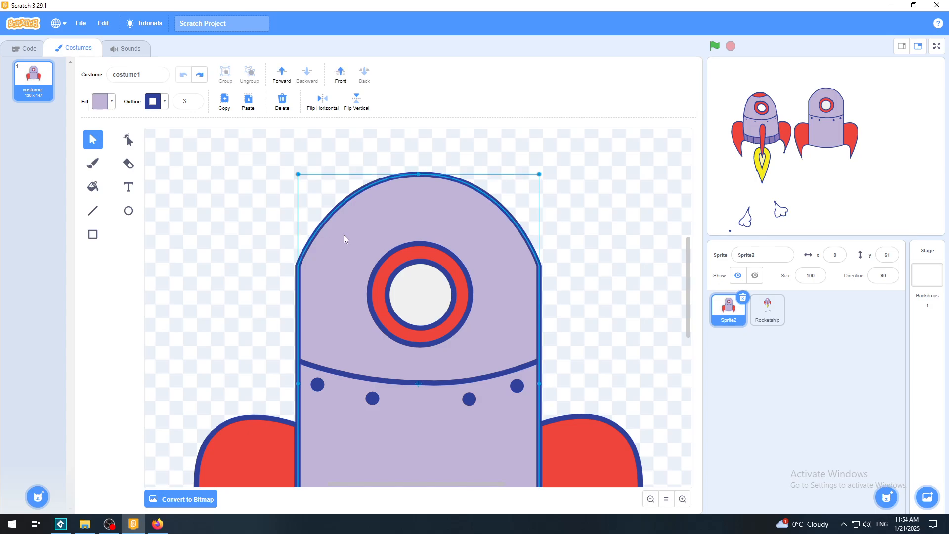
click(130, 142)
click(298, 267)
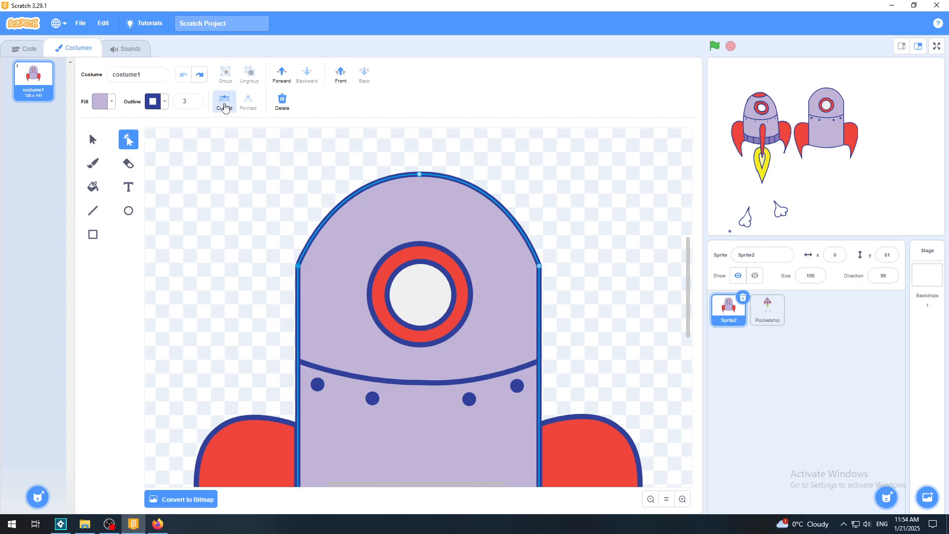
click(224, 103)
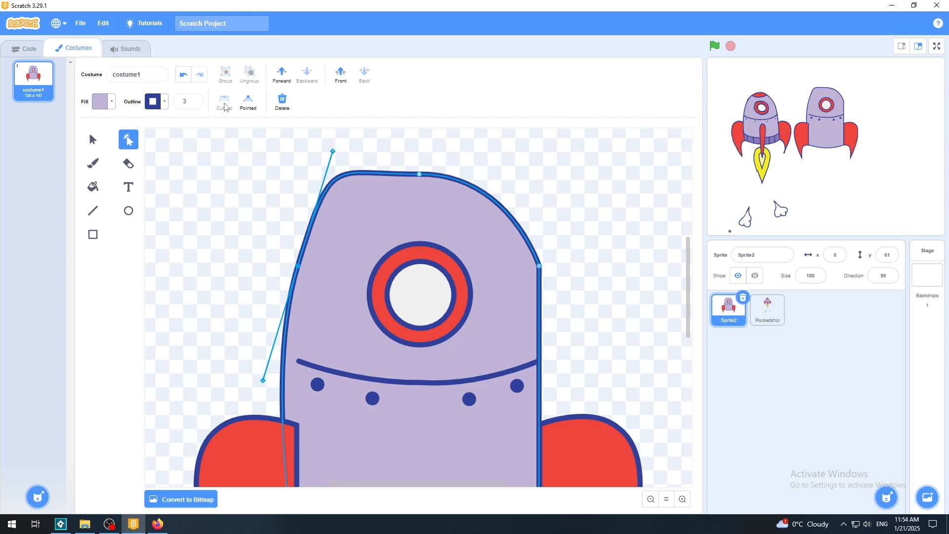
drag(263, 381, 265, 346)
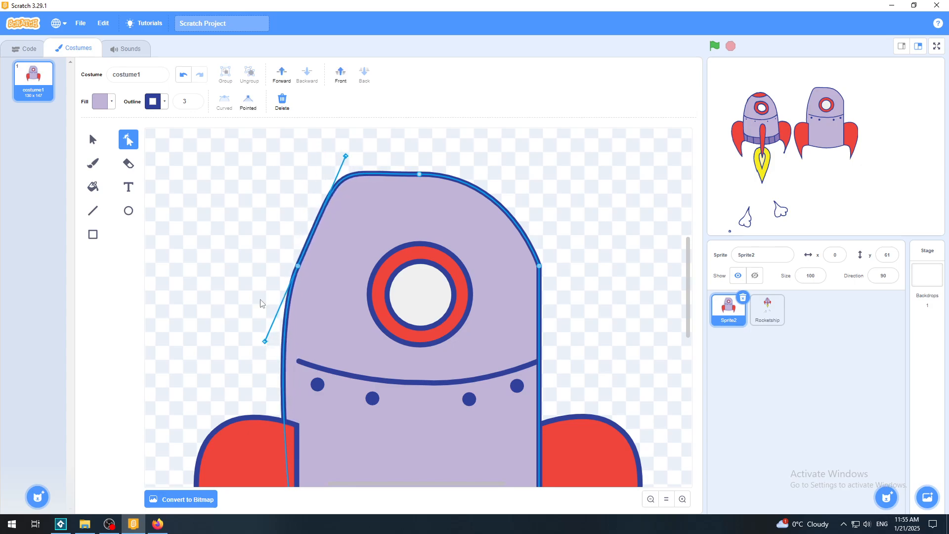
click(189, 82)
click(189, 82)
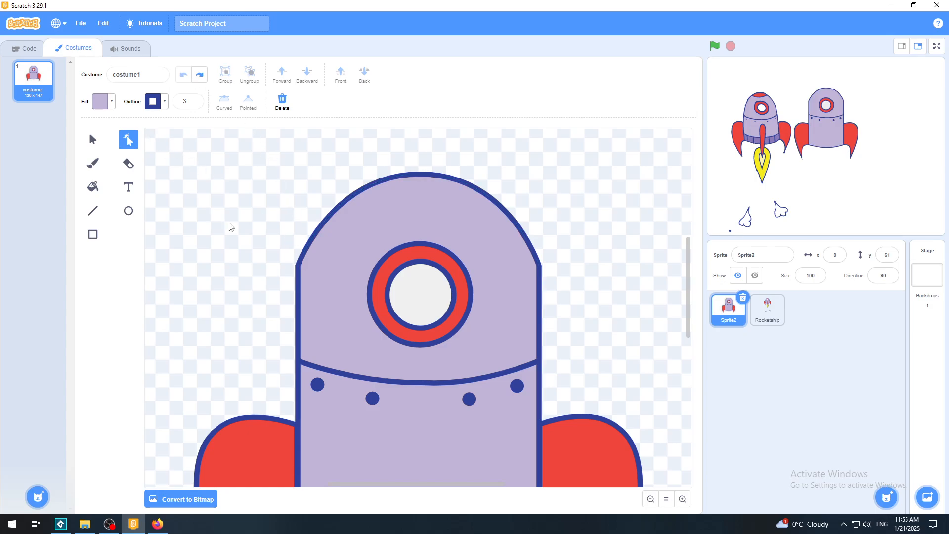
Step: Make the body's left shoulder point curved and shorten both of its handles to round the corner beside the nose
click(297, 267)
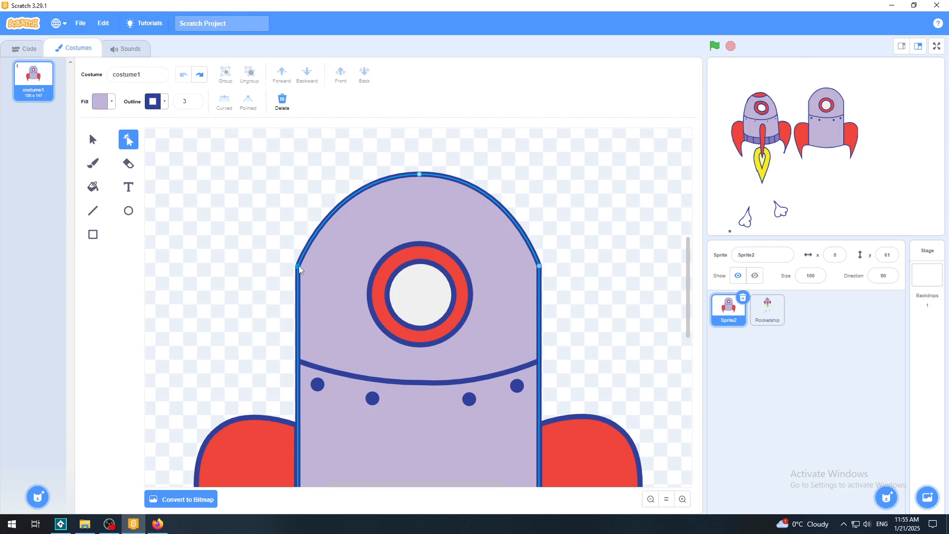
click(224, 101)
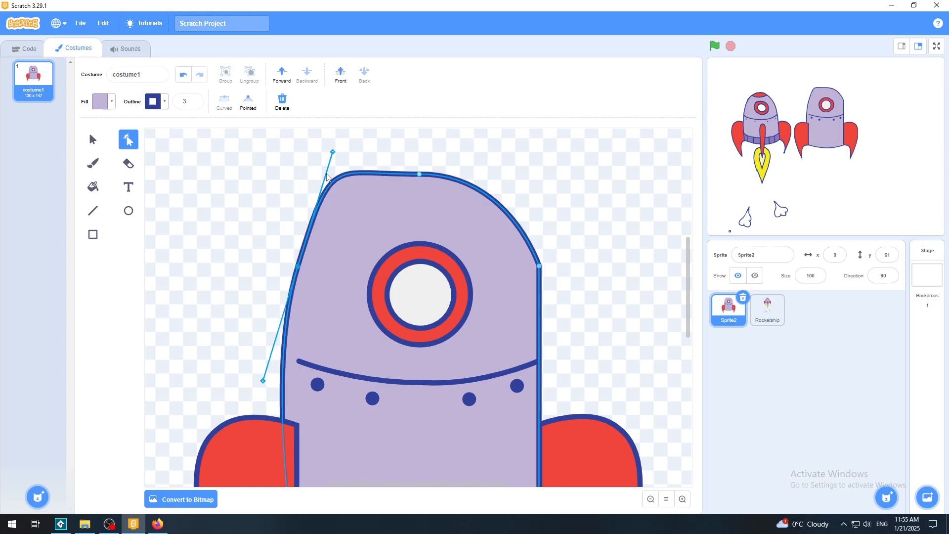
drag(333, 153, 324, 233)
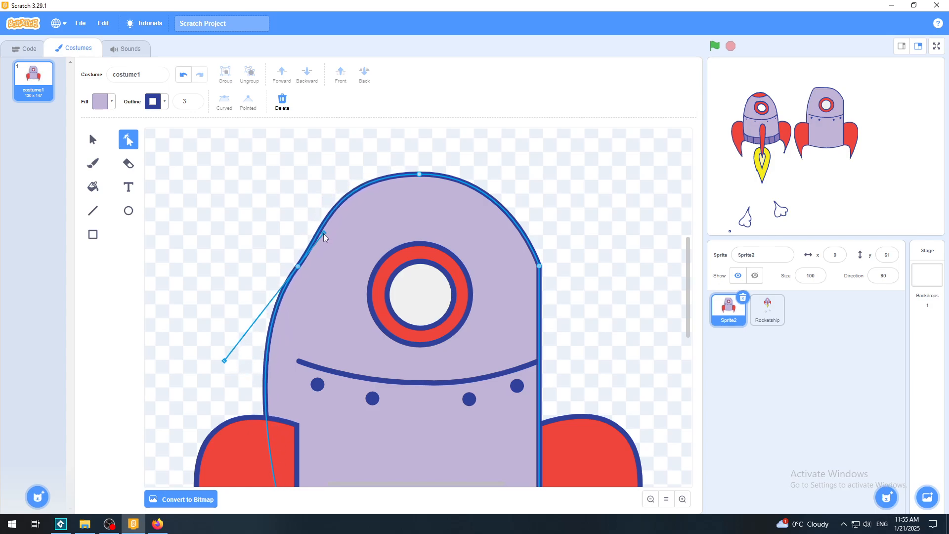
drag(224, 362, 271, 334)
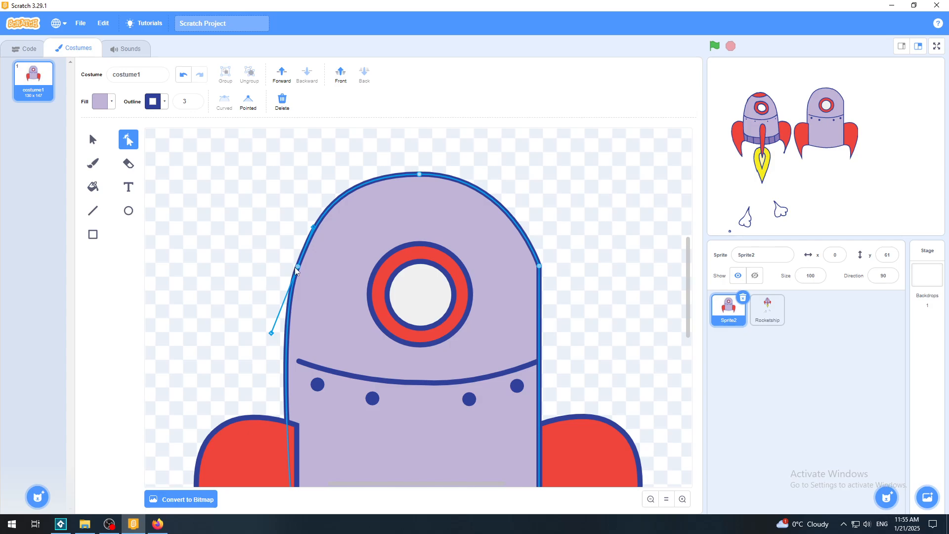
Step: Lower the left shoulder point slightly and refine its handles so the curve blends into the body's straight left edge
drag(297, 267, 301, 285)
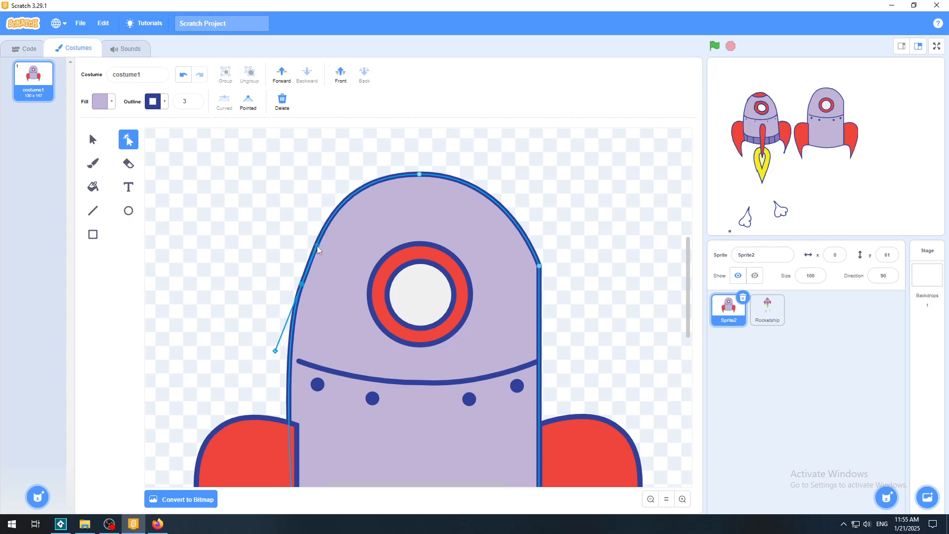
drag(317, 250, 313, 249)
click(275, 246)
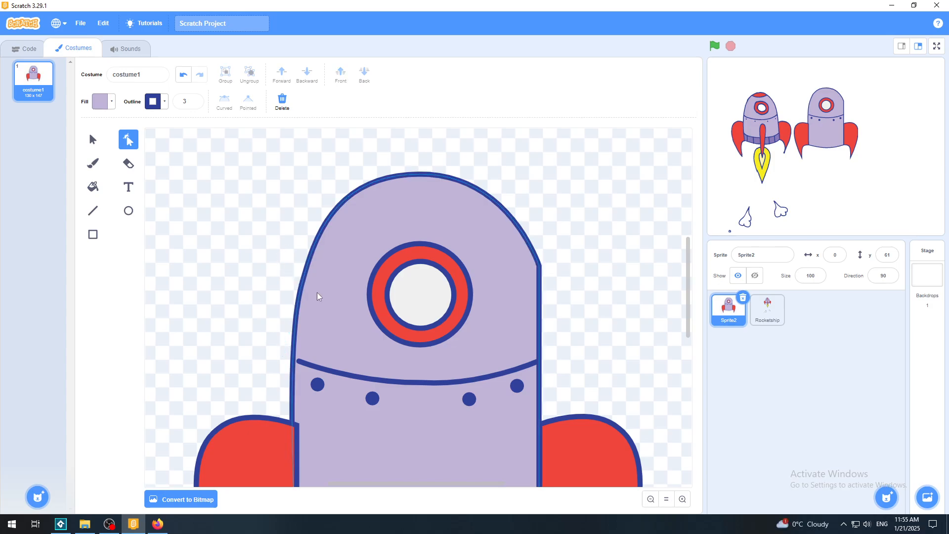
click(299, 283)
click(303, 286)
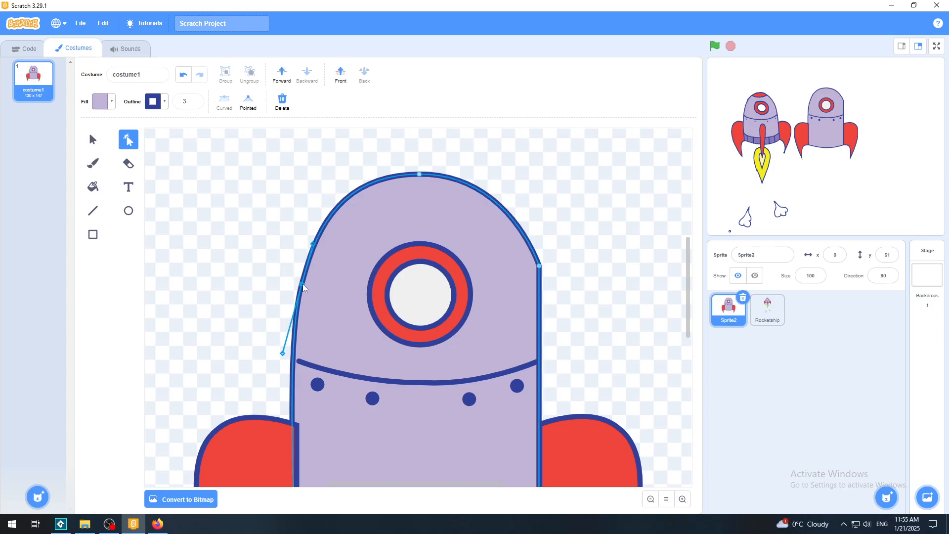
drag(285, 352, 286, 336)
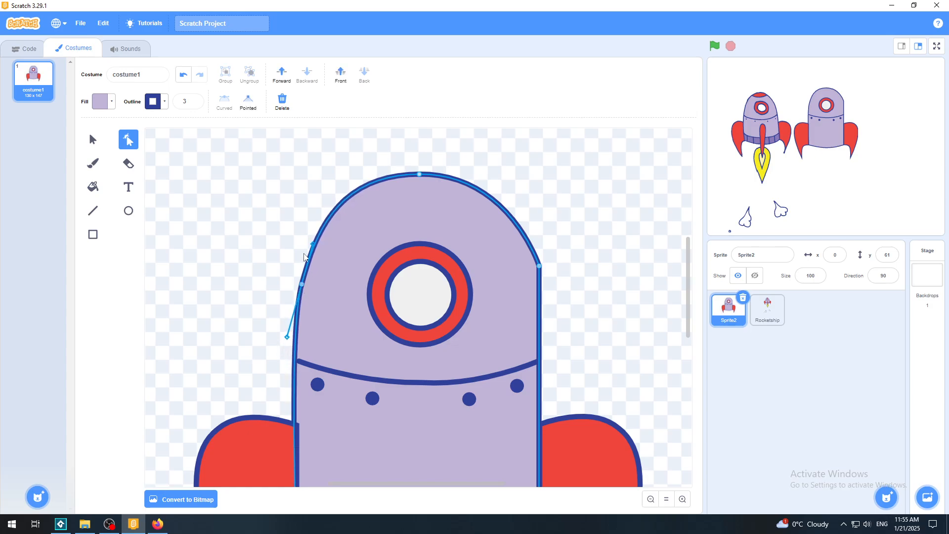
drag(313, 244, 309, 244)
click(284, 244)
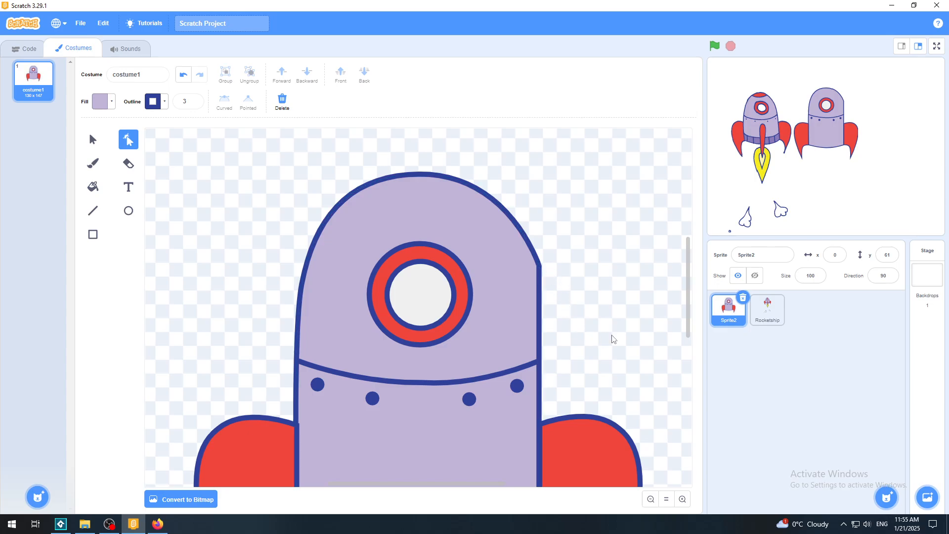
Step: Make the body's right shoulder point curved
click(540, 268)
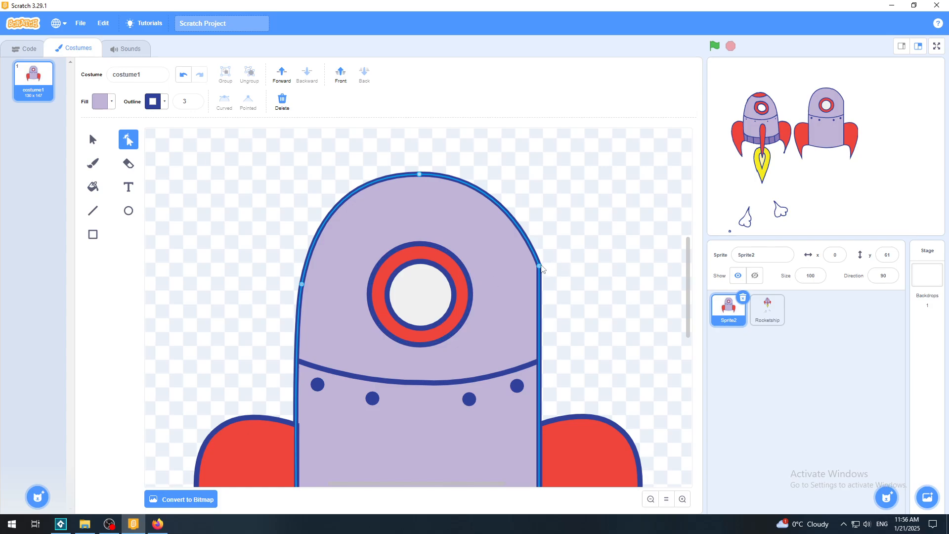
click(539, 266)
click(225, 104)
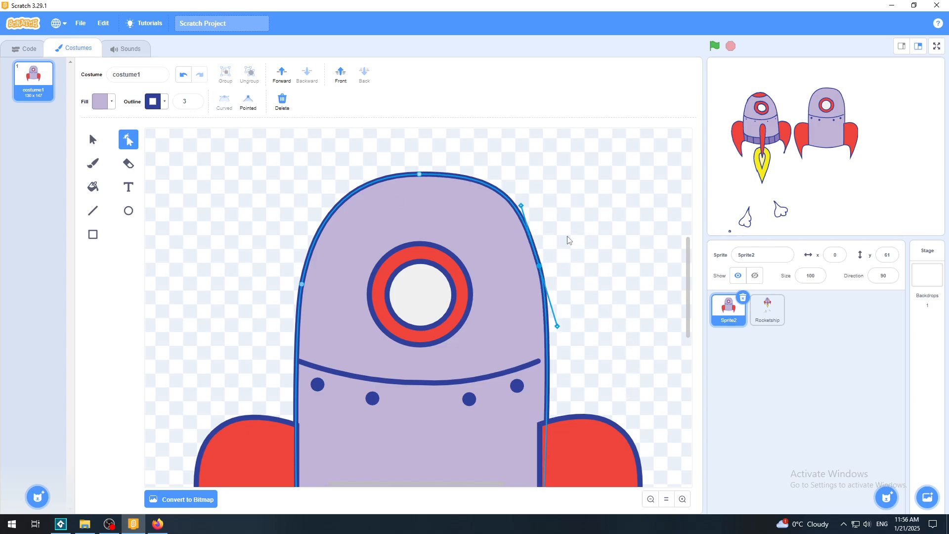
click(619, 230)
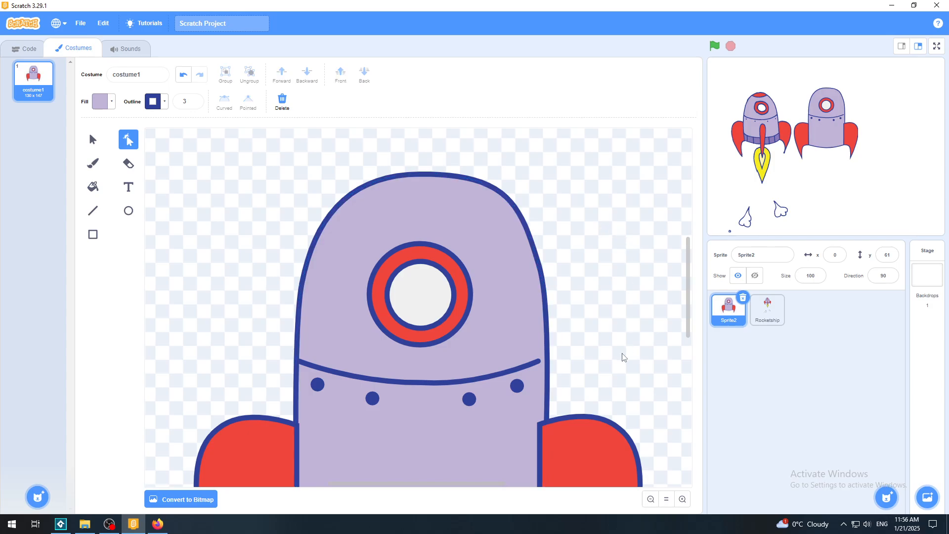
Step: Lower the right shoulder point level with the left one and steepen its shortened handles to blend into the right edge
click(543, 272)
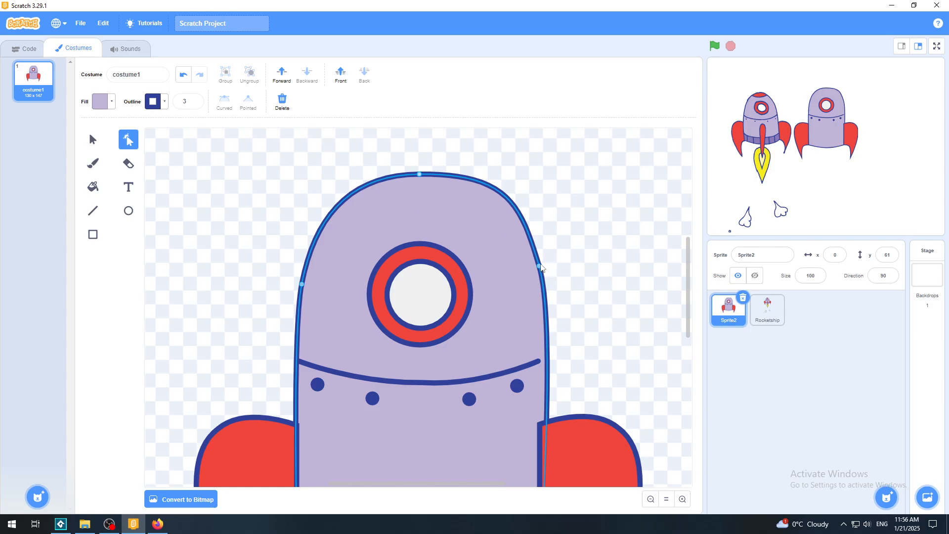
click(540, 267)
drag(540, 269, 543, 290)
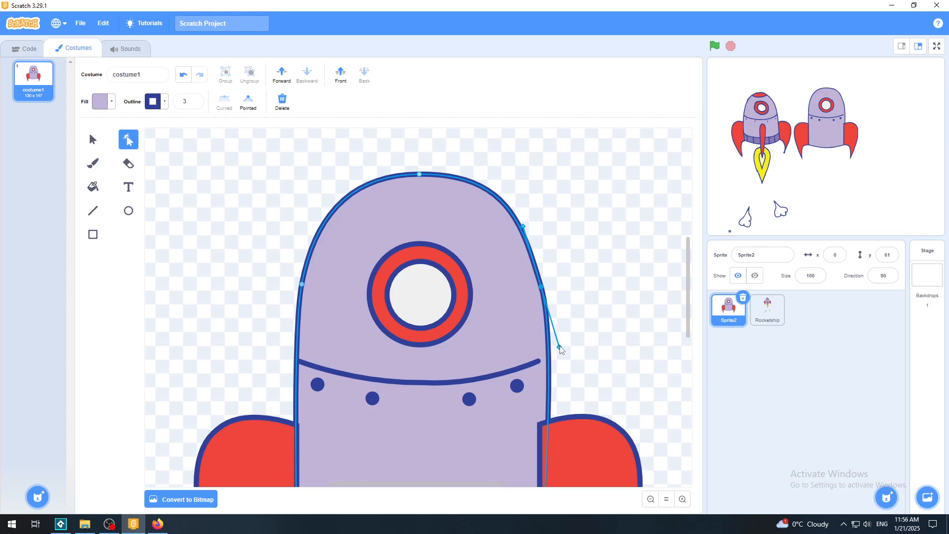
drag(560, 348, 549, 331)
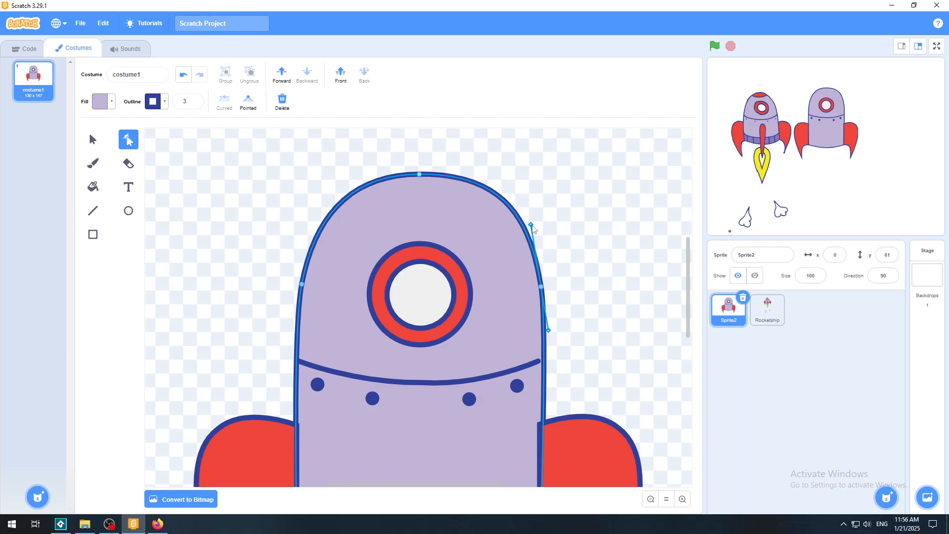
drag(532, 225, 539, 241)
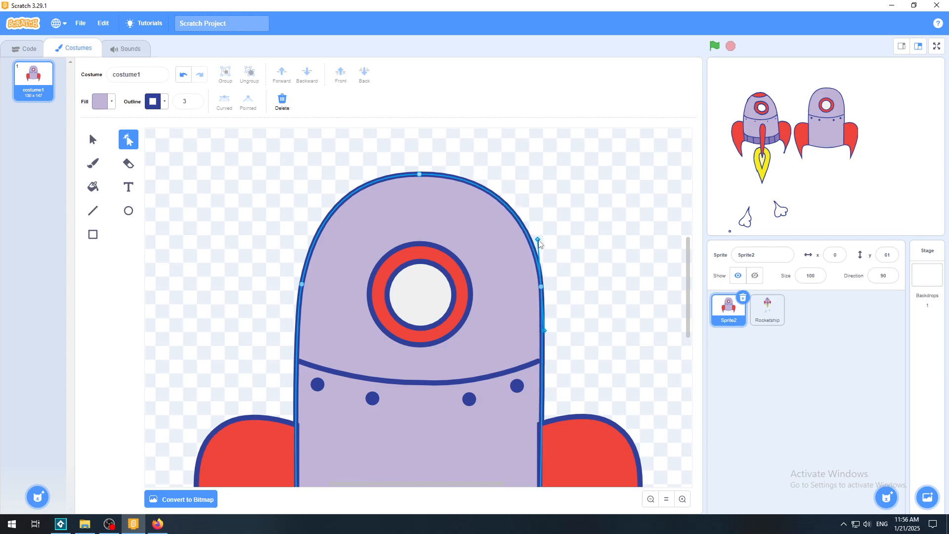
Step: Undo the accidental shift of the left shoulder point and nudge the right shoulder point's lower handle slightly outward
click(303, 282)
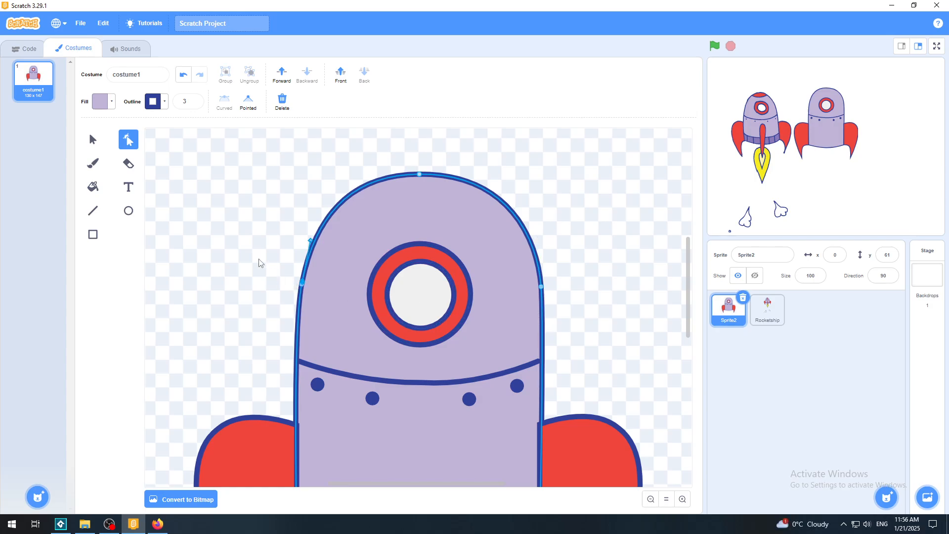
click(182, 75)
click(302, 285)
click(542, 289)
drag(545, 331, 548, 334)
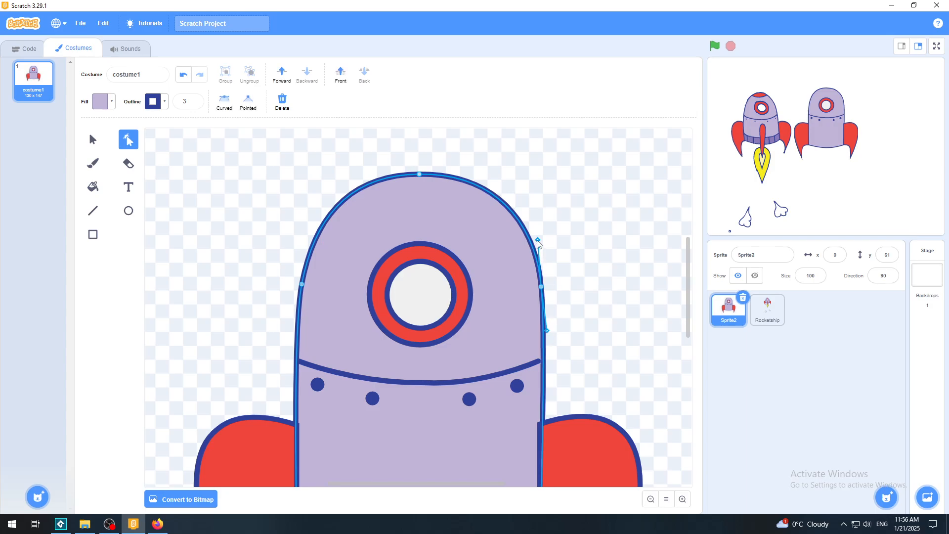
Step: Pull the right shoulder point's upper handle slightly down and inward to match the left shoulder's curve, undoing the accidental edit on the left edge
drag(539, 241, 537, 250)
click(246, 250)
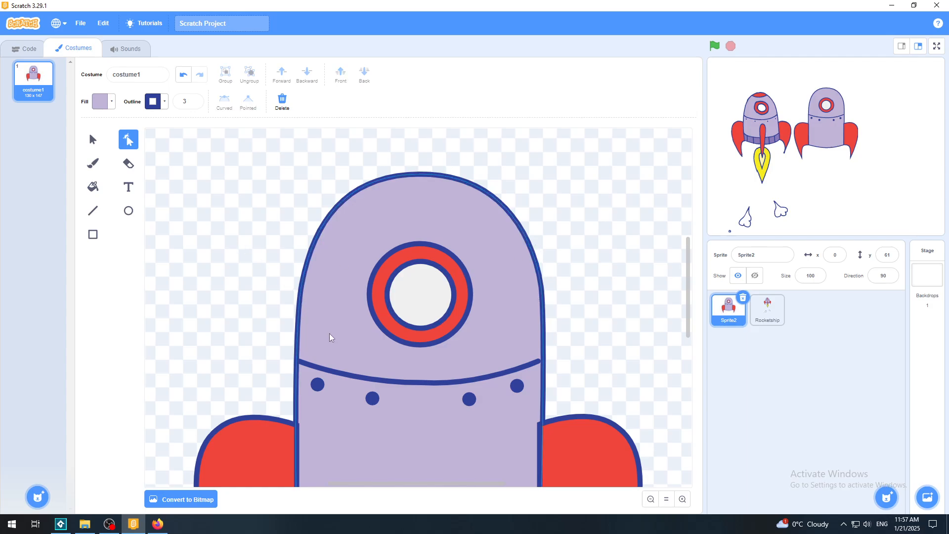
click(299, 299)
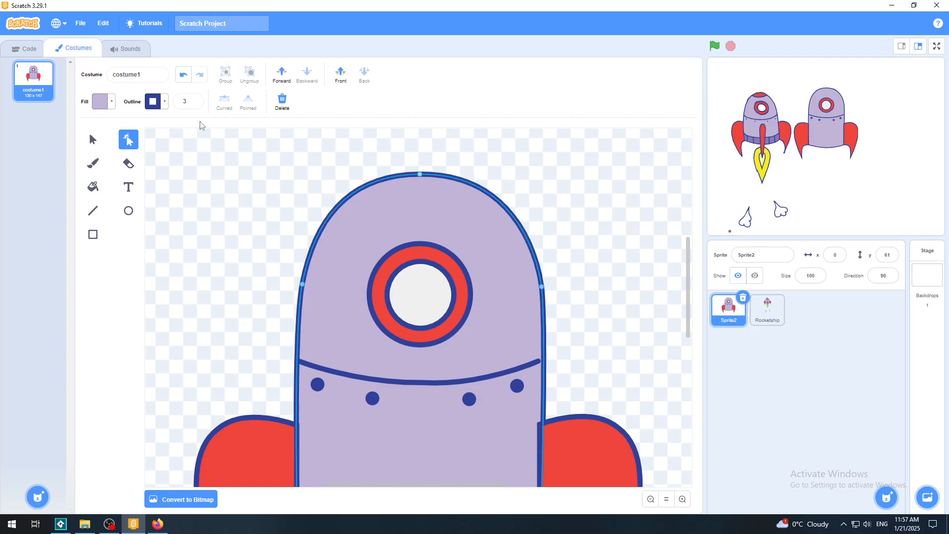
click(183, 75)
click(301, 285)
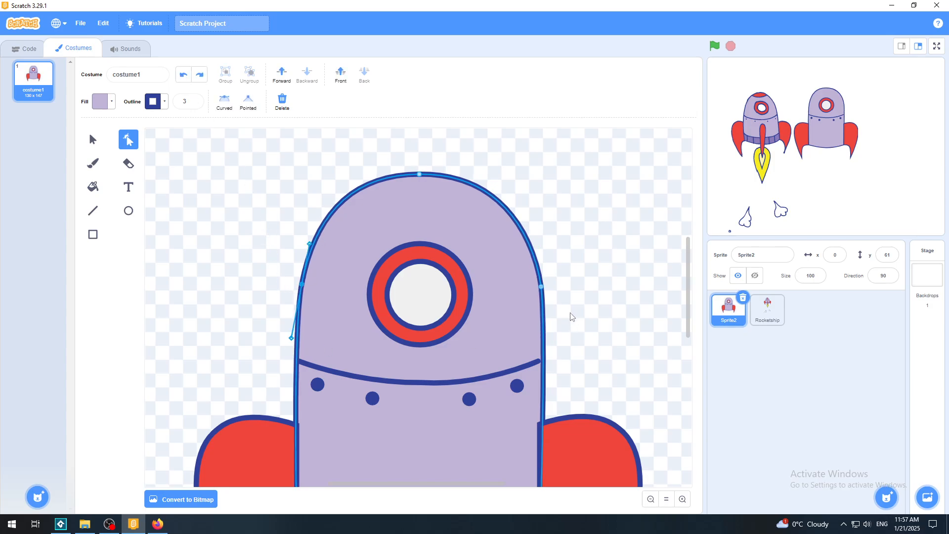
click(542, 288)
drag(537, 248, 535, 247)
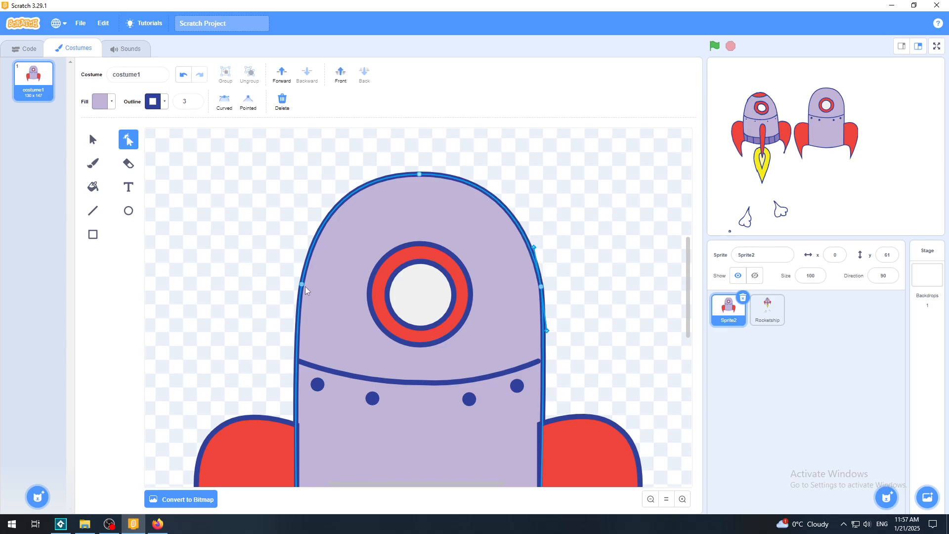
Step: Compare the left shoulder point's handles with the right one's and nudge the right point's lower handle slightly upward
click(302, 285)
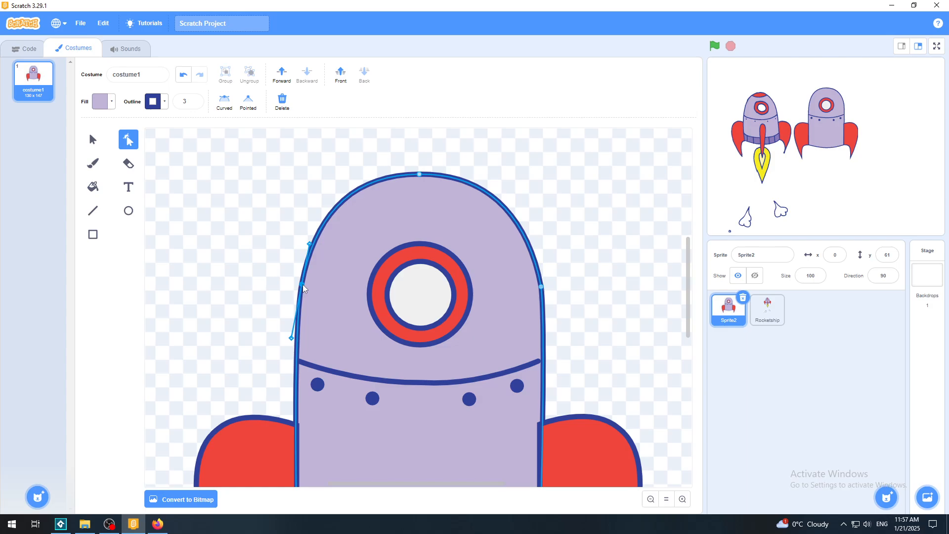
click(541, 288)
drag(547, 332, 547, 330)
click(601, 301)
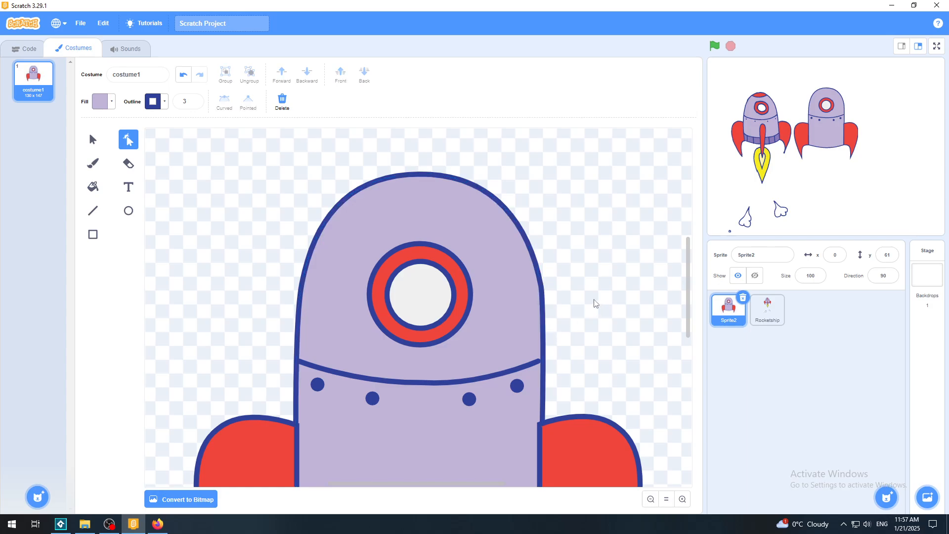
Step: Shorten the right shoulder point's lower handle and swing its upper handle outward to smooth the curve into the right edge
click(540, 288)
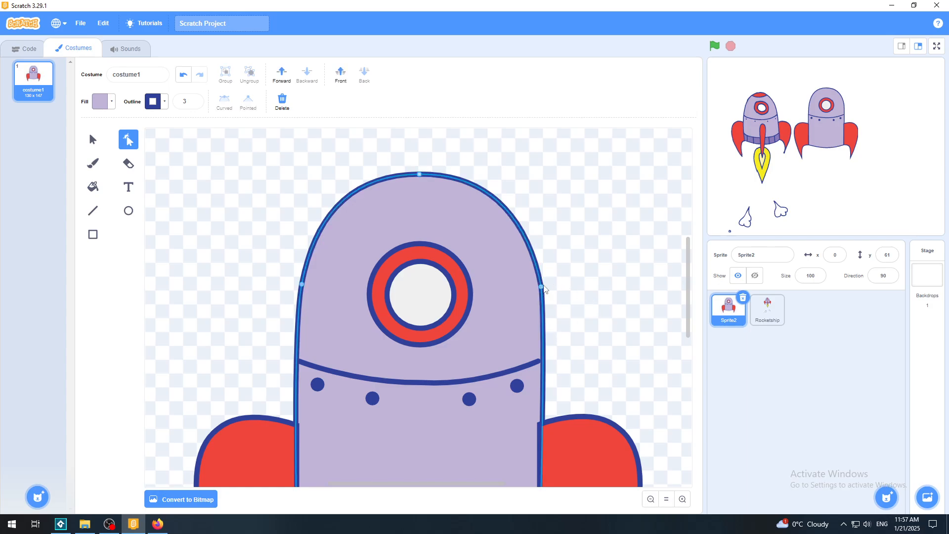
click(541, 287)
drag(546, 331, 545, 326)
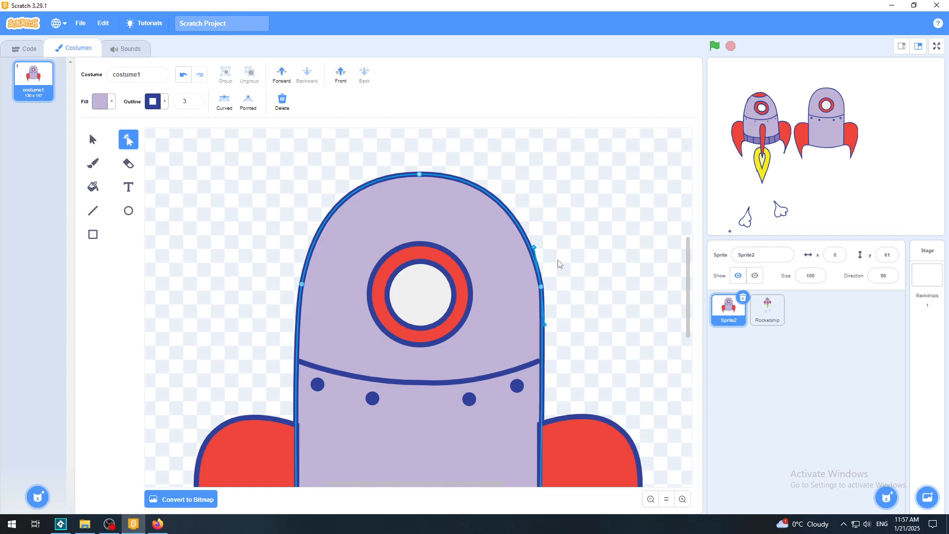
drag(534, 247, 540, 248)
click(604, 248)
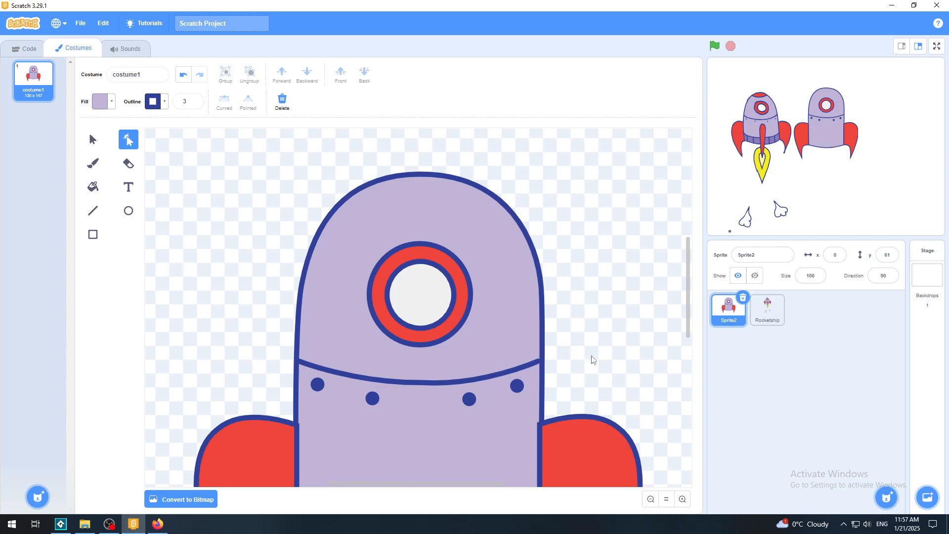
Step: Nudge the right fin slightly outward so its inner edge lines up with the body's right side
scroll(687, 322, down, 4)
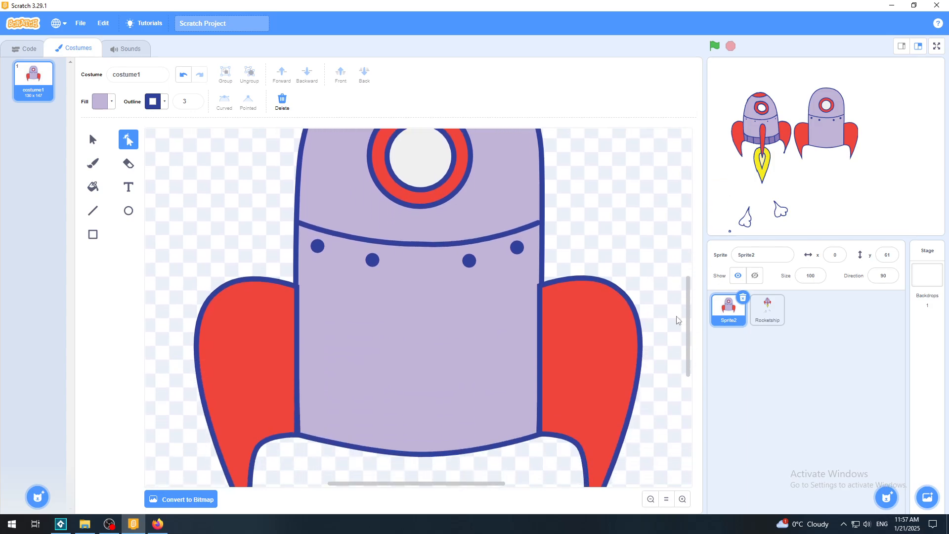
click(93, 140)
click(547, 368)
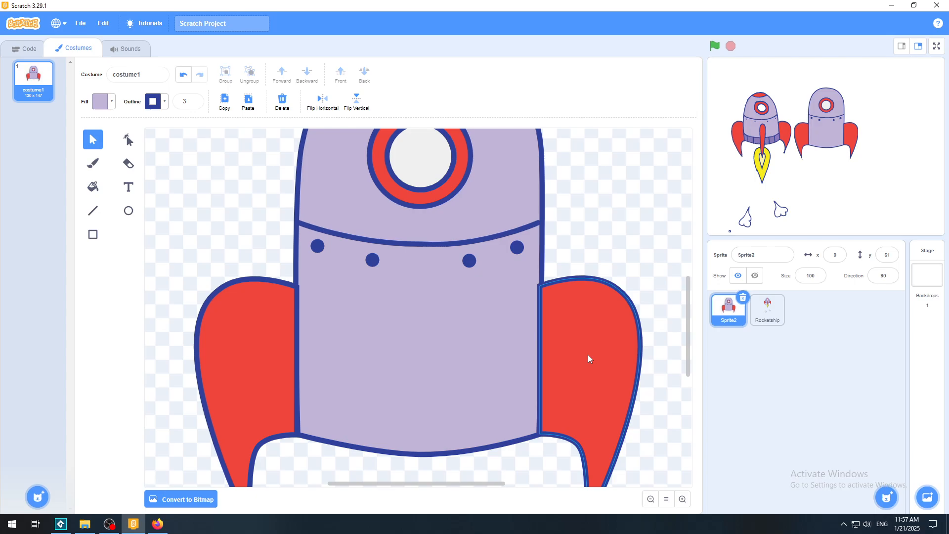
drag(589, 355, 589, 354)
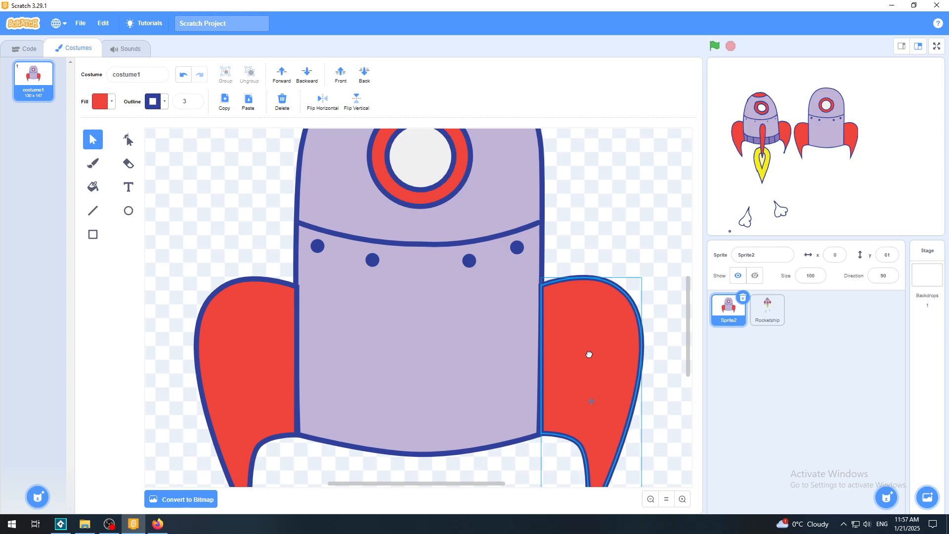
click(634, 238)
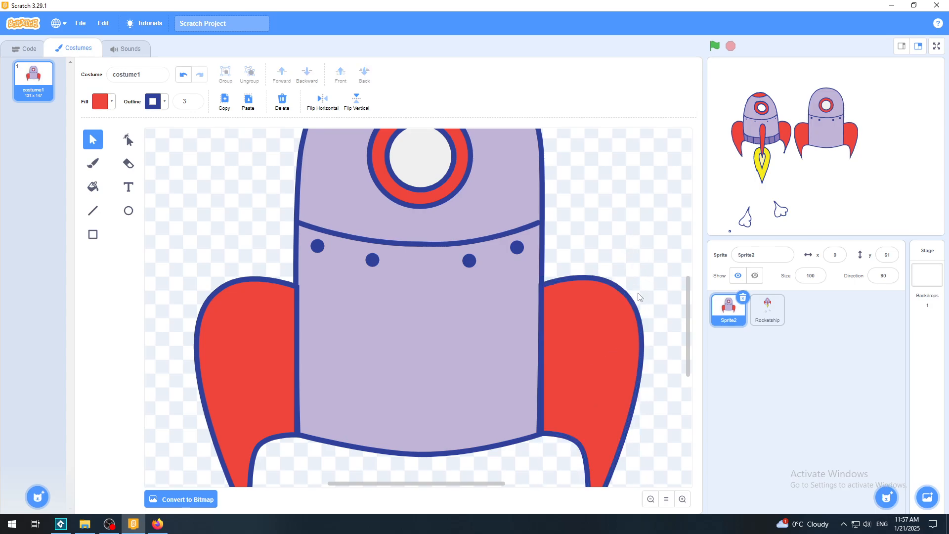
Step: Examine the whole rocket and compare it with the Rocketship sprite on the full-screen stage
scroll(687, 341, down, 2)
scroll(684, 340, up, 3)
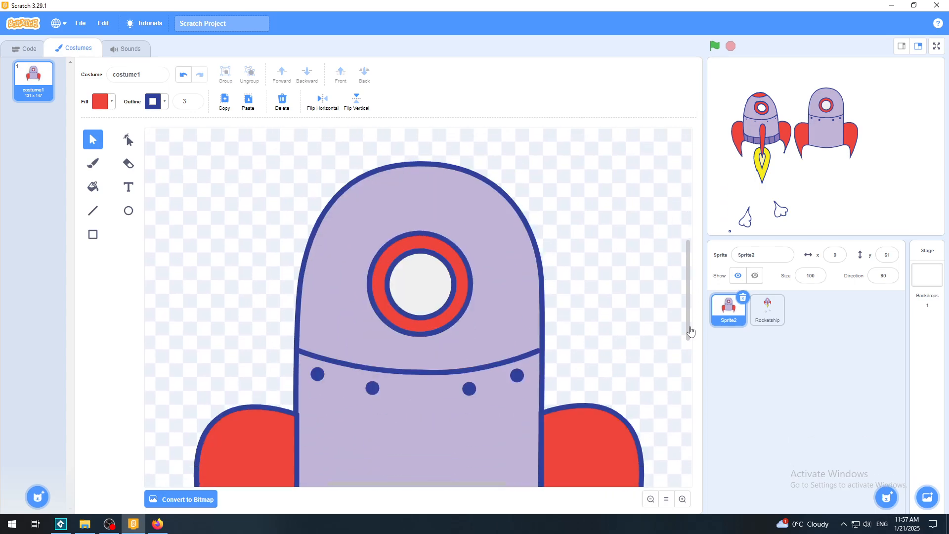
click(668, 501)
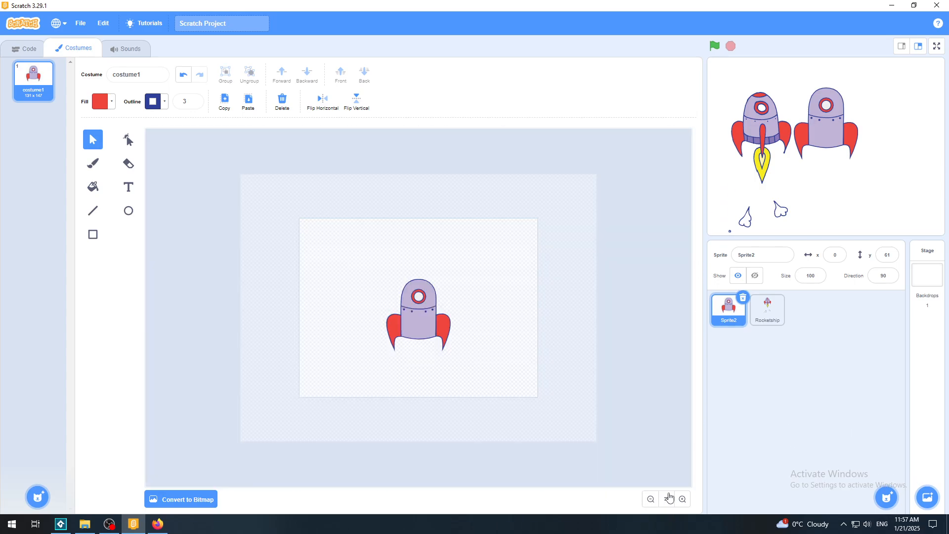
click(683, 500)
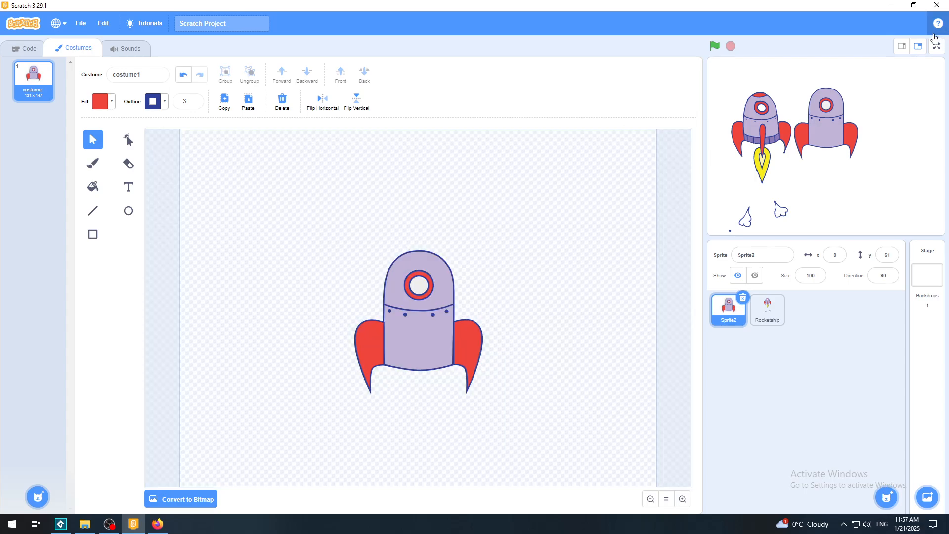
click(937, 47)
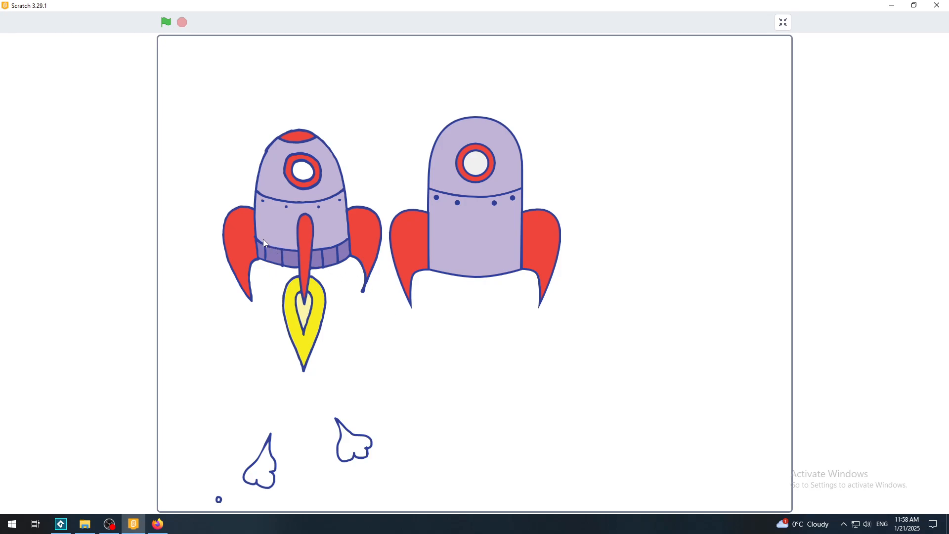
click(783, 23)
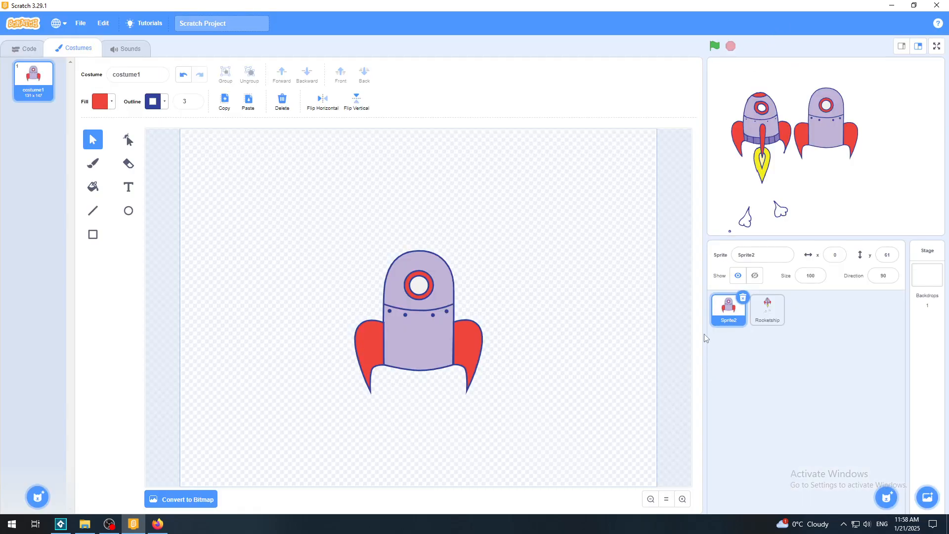
Step: Mark the Rocketship costume's lower band in red with the size 10 brush, tracing its upper edge and vertical dividers
click(768, 309)
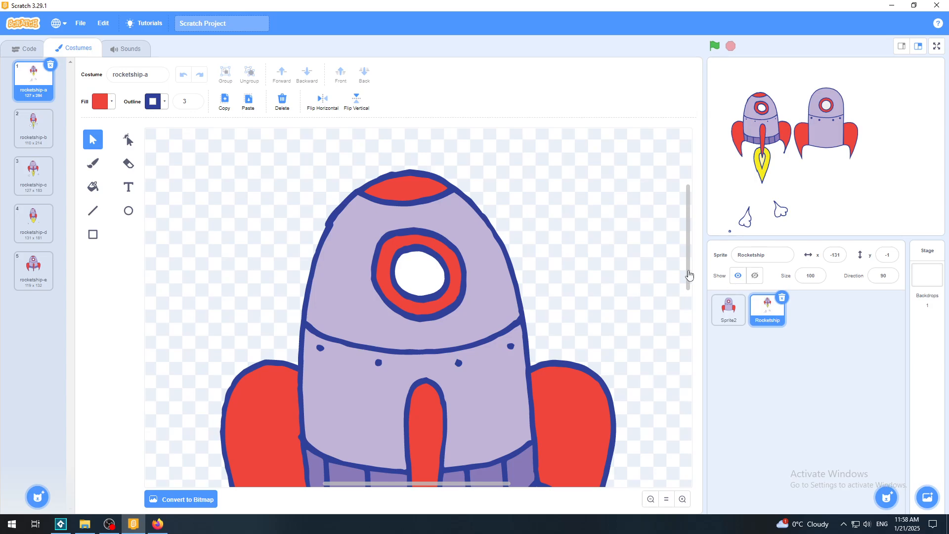
scroll(690, 275, down, 4)
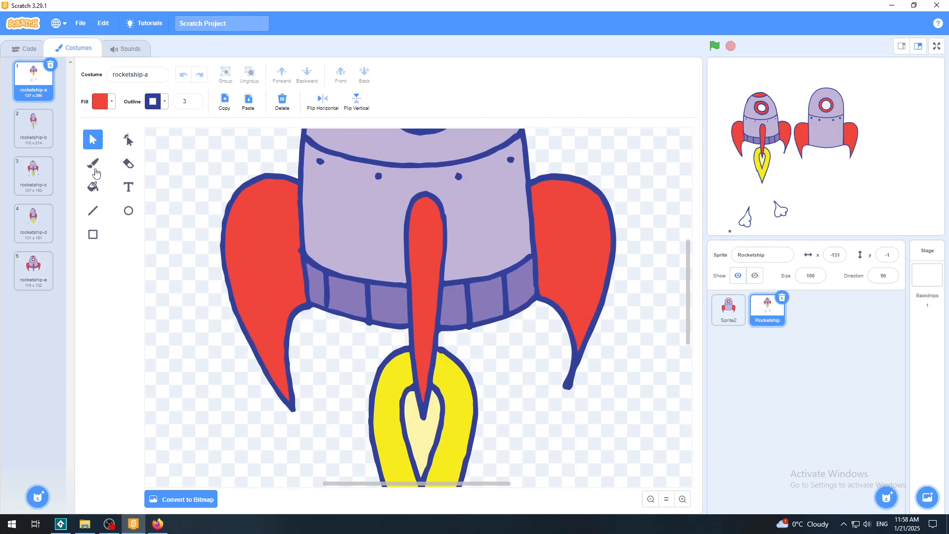
click(94, 166)
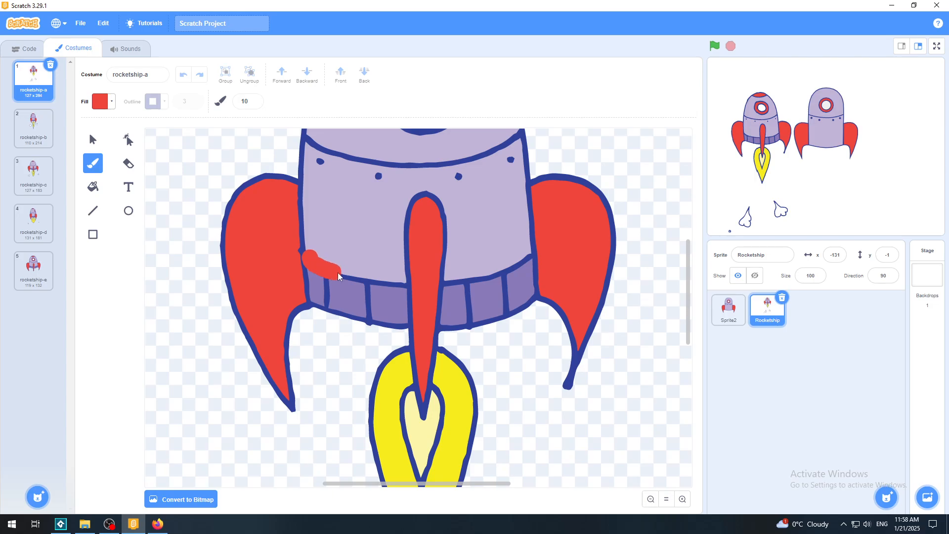
drag(436, 283, 534, 257)
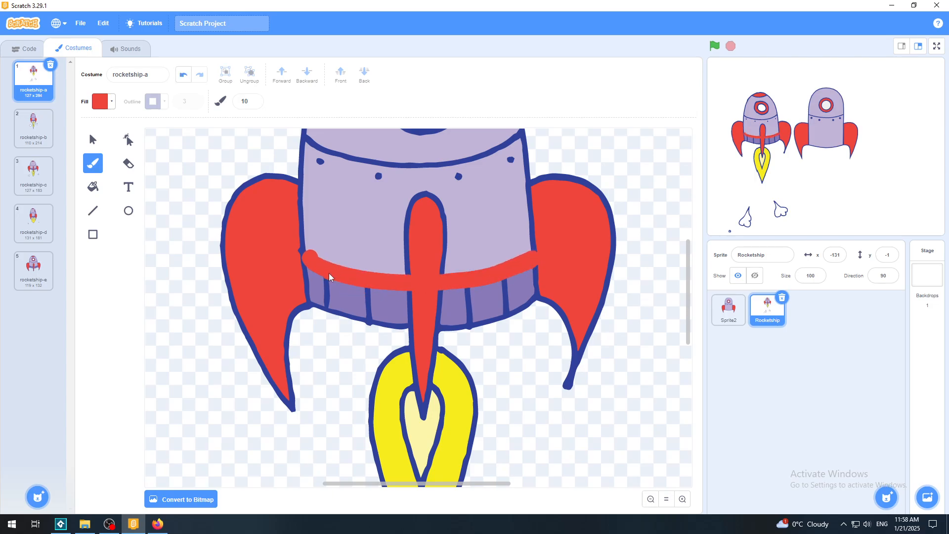
drag(328, 273, 331, 314)
mouse_move(363, 281)
mouse_down()
mouse_move(365, 337)
mouse_move(353, 289)
mouse_up()
drag(447, 291, 506, 315)
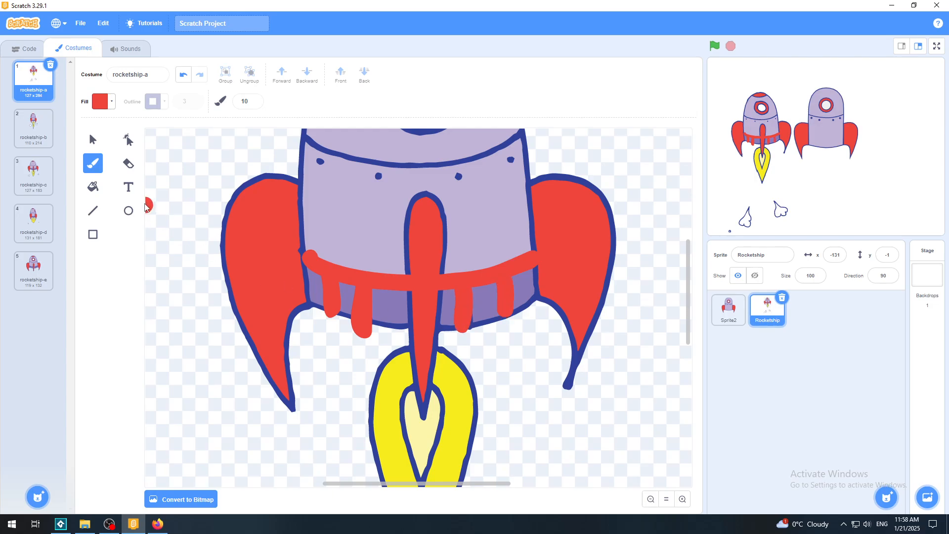
Step: Undo all the red brush strokes on the Rocketship costume
click(184, 75)
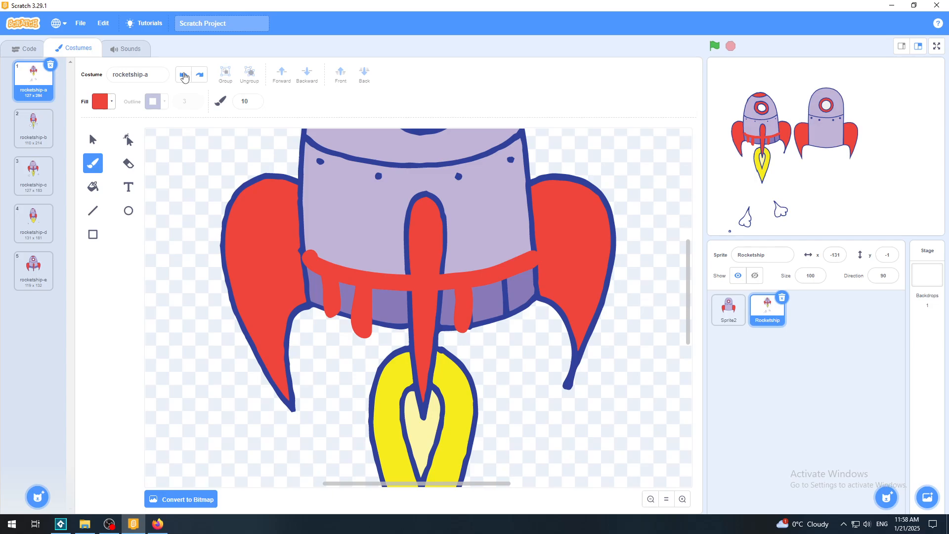
click(184, 76)
click(184, 75)
click(184, 76)
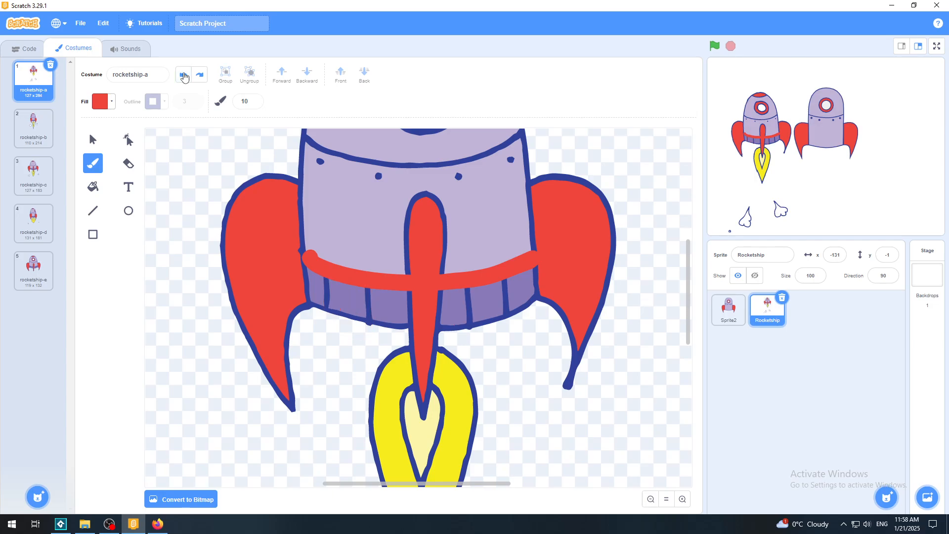
click(184, 76)
Step: Reopen the Sprite2 costume enlarged for editing and undo the accidental shift of the curved line below the window
click(736, 312)
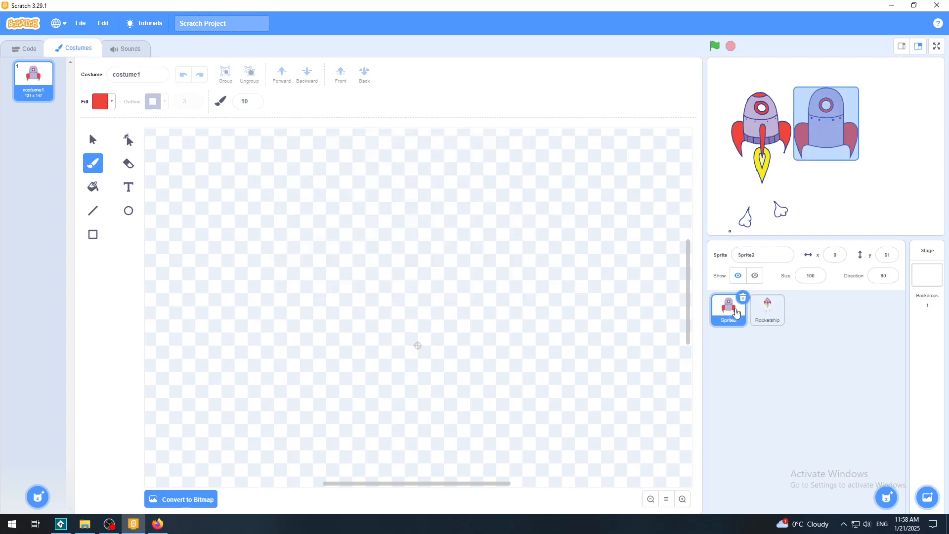
click(683, 500)
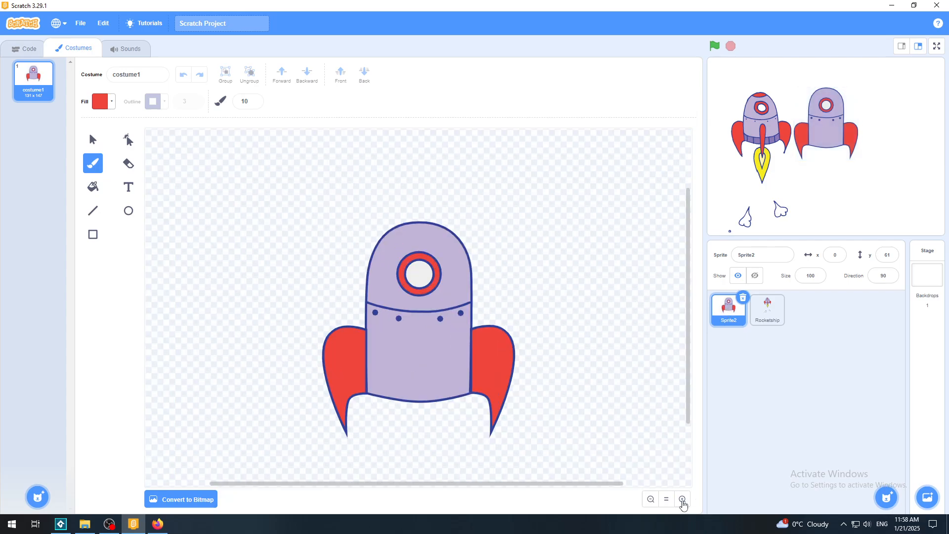
click(683, 500)
click(95, 147)
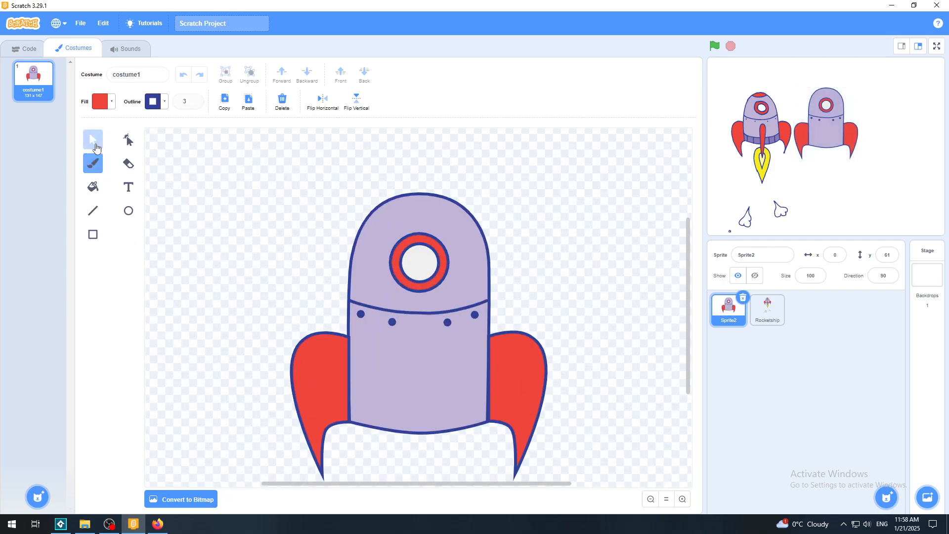
click(423, 317)
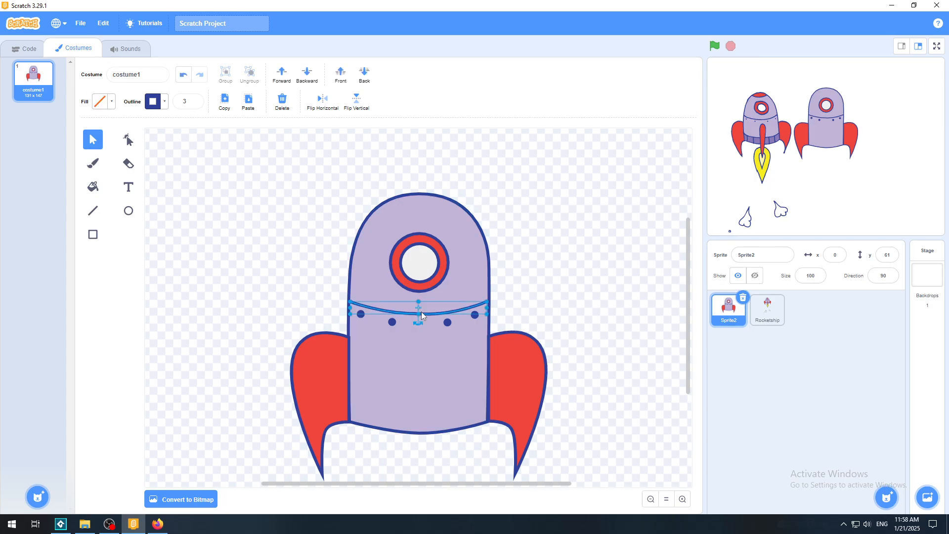
click(191, 77)
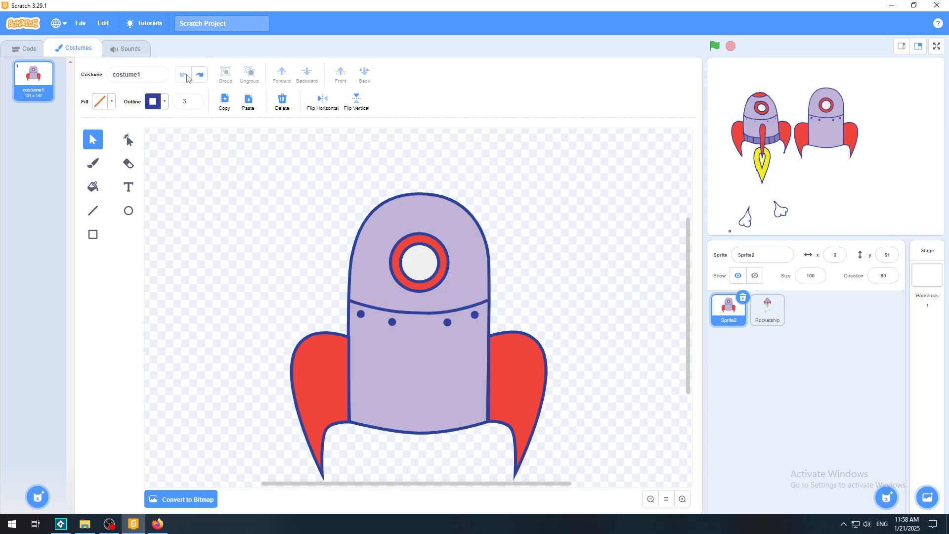
Step: Duplicate the body's curved line, place the copy just above the bottom edge between the fins, and show the stage full screen
click(423, 317)
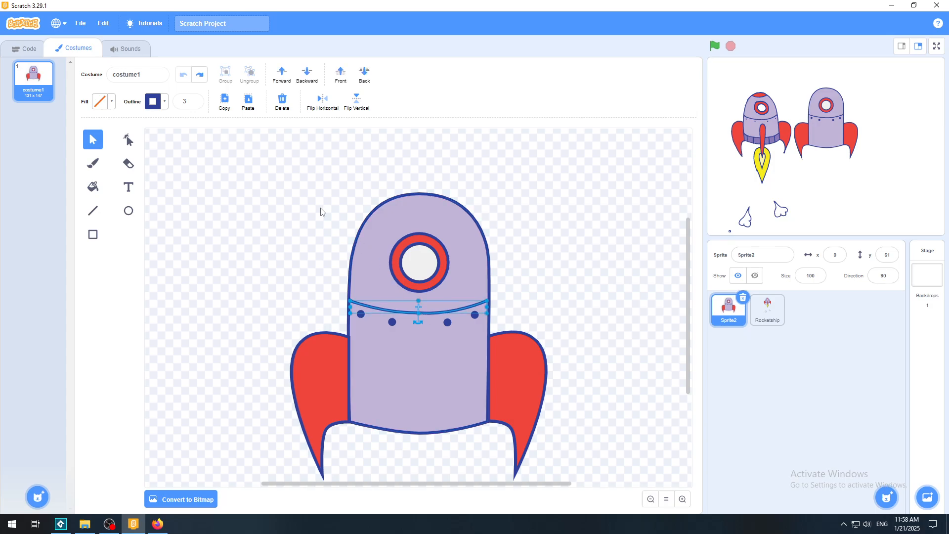
click(253, 103)
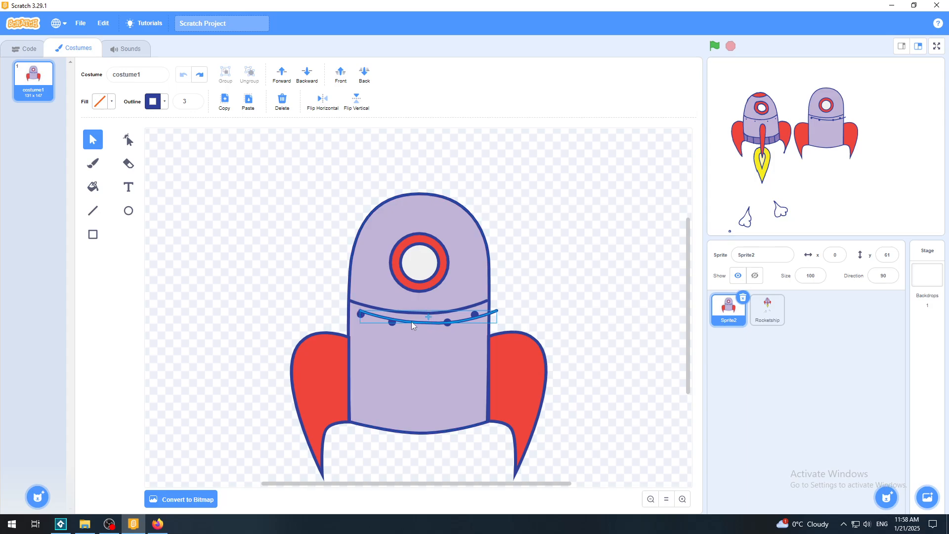
drag(411, 321, 402, 413)
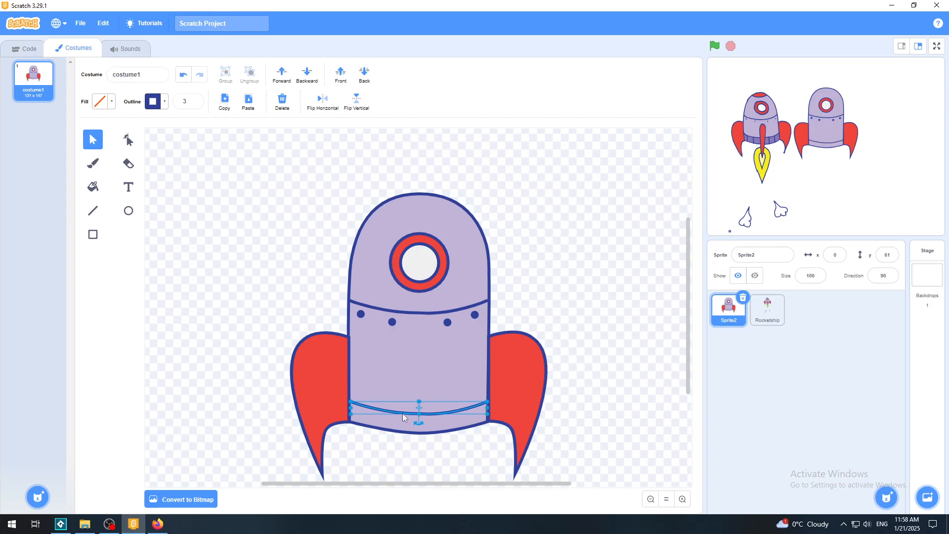
drag(403, 413, 401, 406)
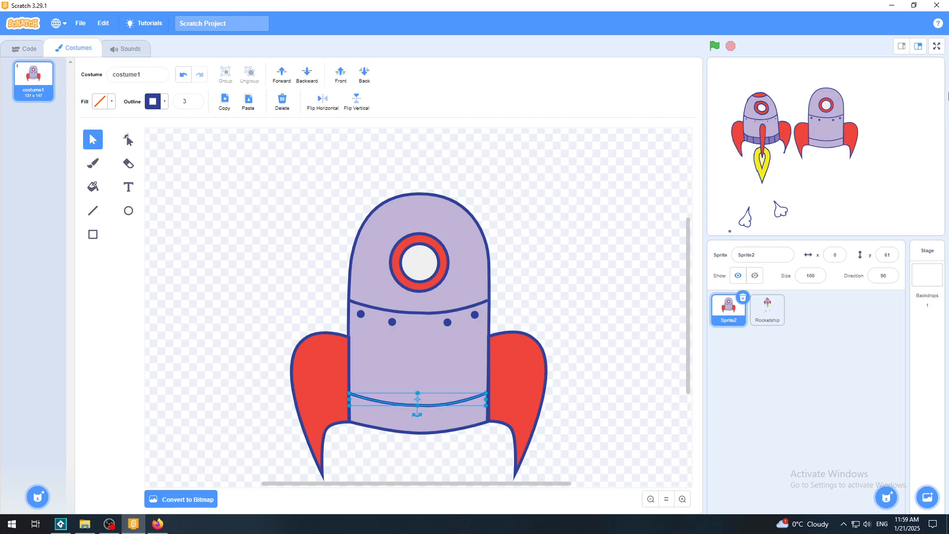
click(937, 47)
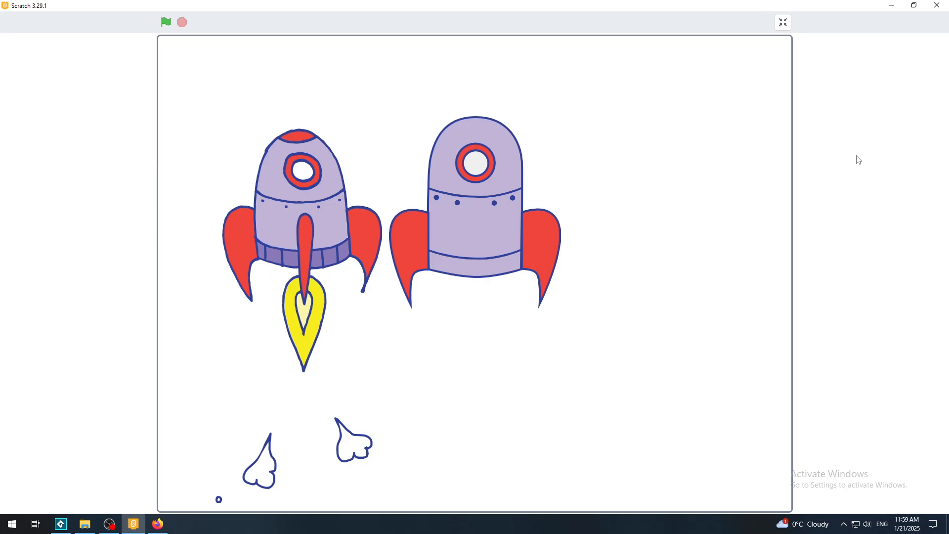
Step: Exit the full-screen stage, paste another copy of the curved line beside the rocket, and move the body's lower curve just above it
click(785, 23)
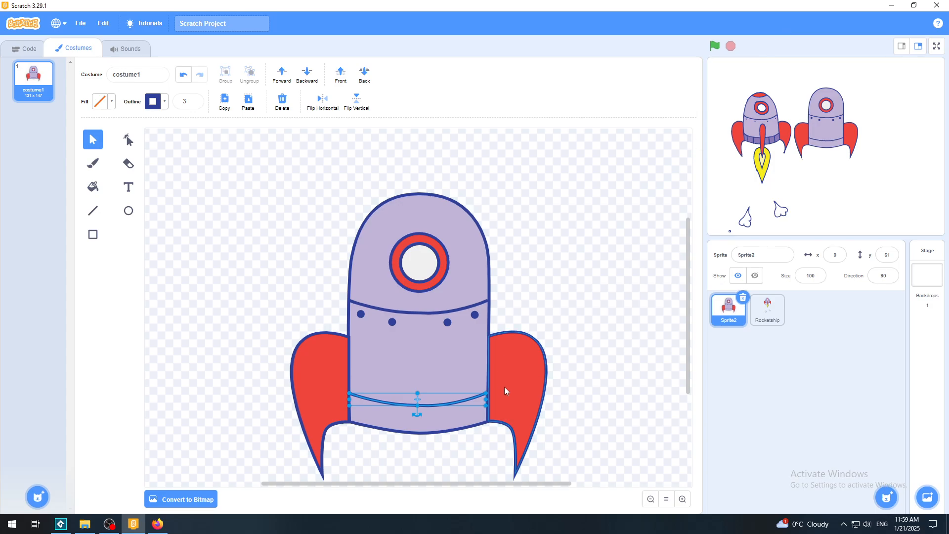
click(248, 101)
drag(454, 331, 246, 437)
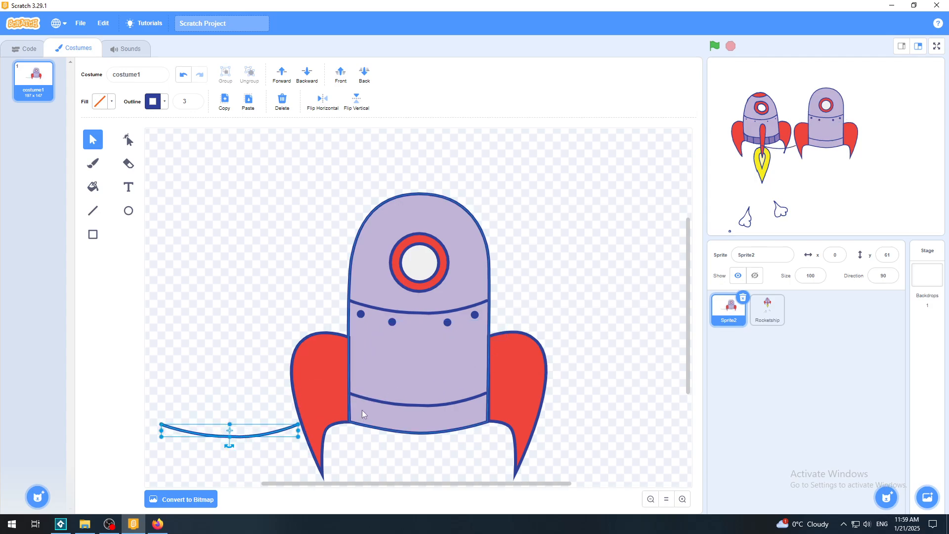
drag(385, 401, 198, 412)
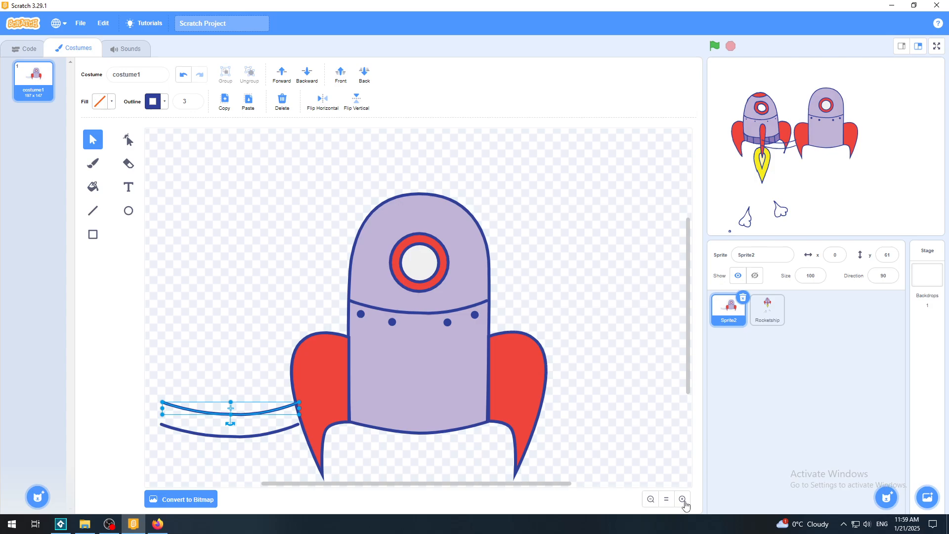
Step: Move both curved lines further out, clear of the left fin, keeping them stacked one above the other
click(682, 499)
click(683, 500)
drag(463, 485, 405, 484)
click(353, 379)
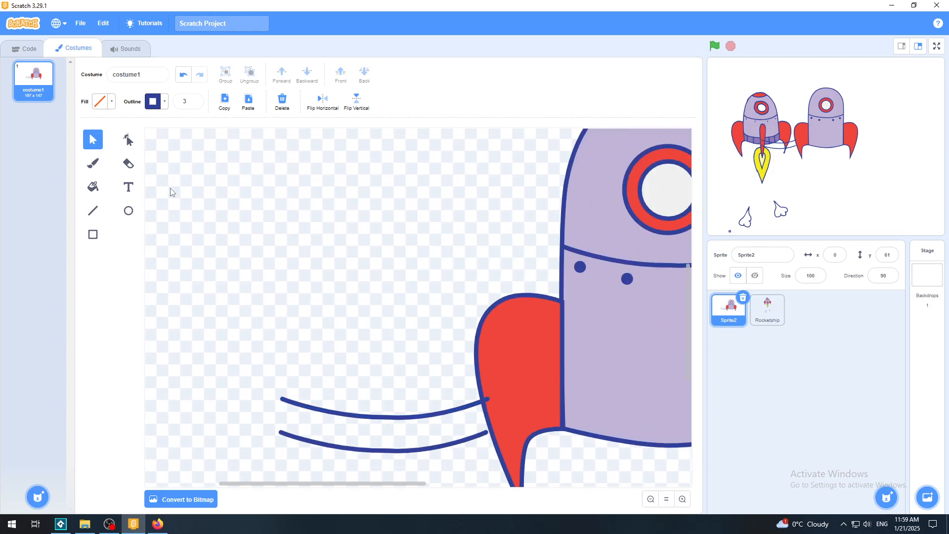
click(92, 211)
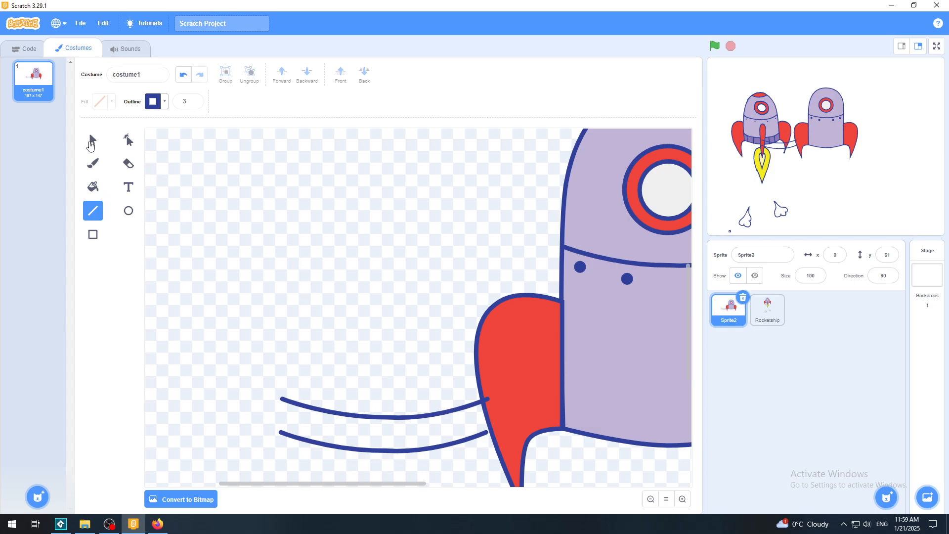
click(92, 140)
drag(317, 411, 216, 382)
drag(340, 451, 237, 417)
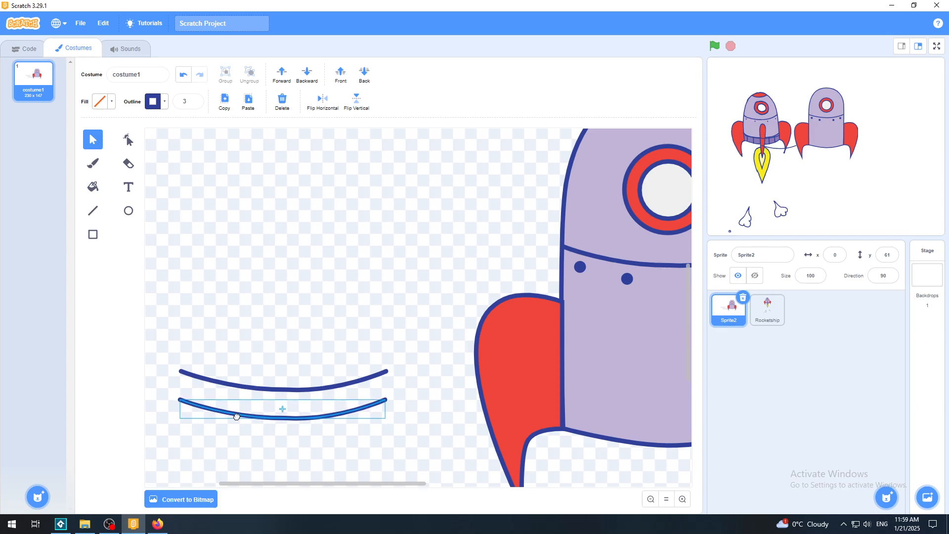
click(281, 292)
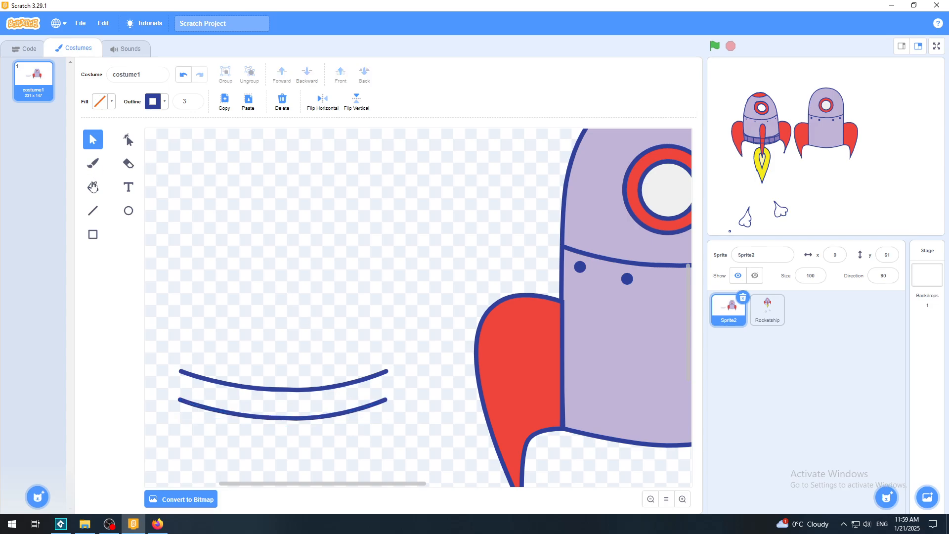
Step: Join the matching ends of the two curves with short straight lines to close the band outline
click(93, 211)
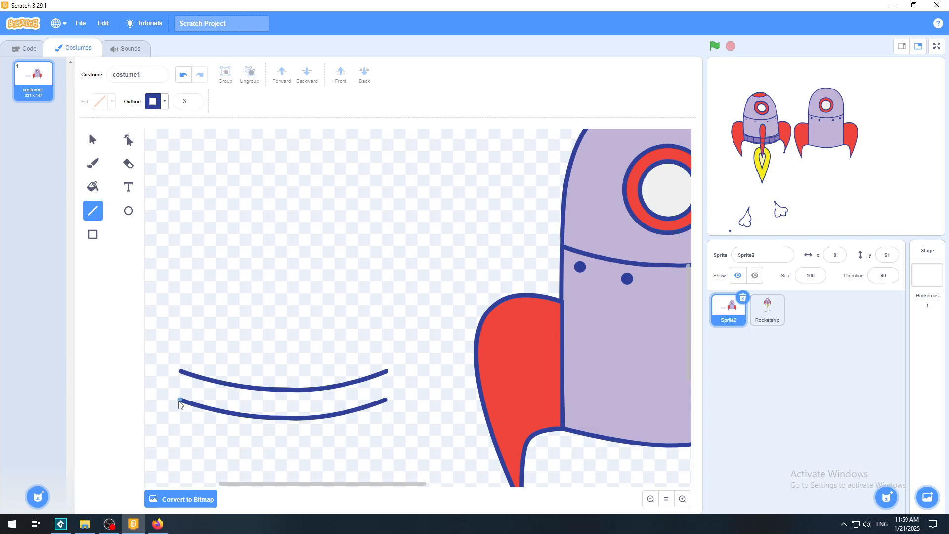
drag(180, 401, 181, 372)
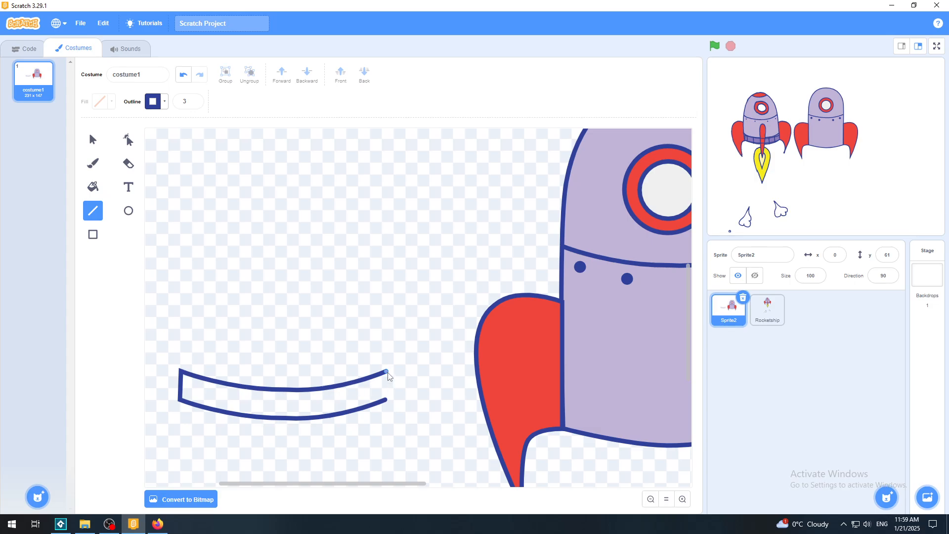
drag(387, 372, 386, 402)
Step: Reposition the closed band outline in the empty canvas area well to the left of the rocket
click(94, 140)
drag(389, 316, 341, 343)
drag(395, 488, 437, 488)
drag(277, 353, 313, 307)
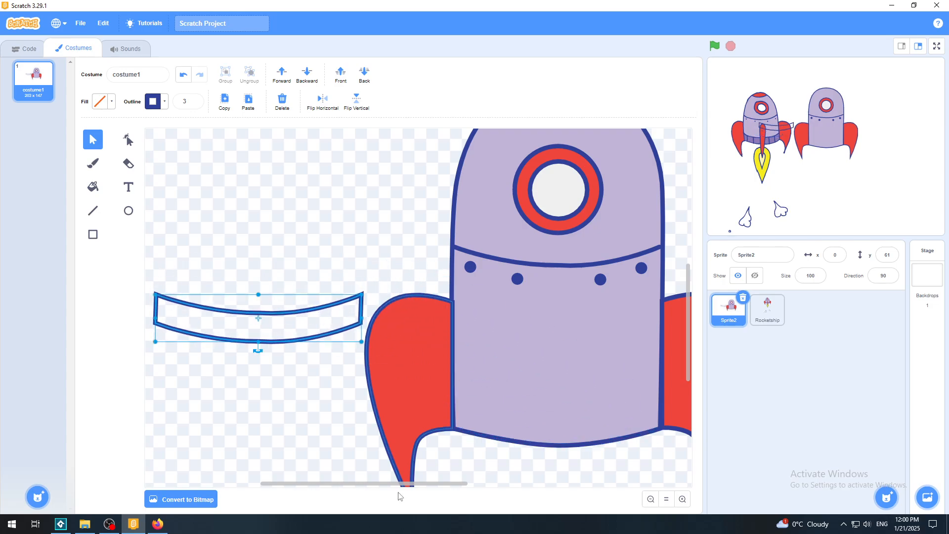
scroll(370, 484, left, 5)
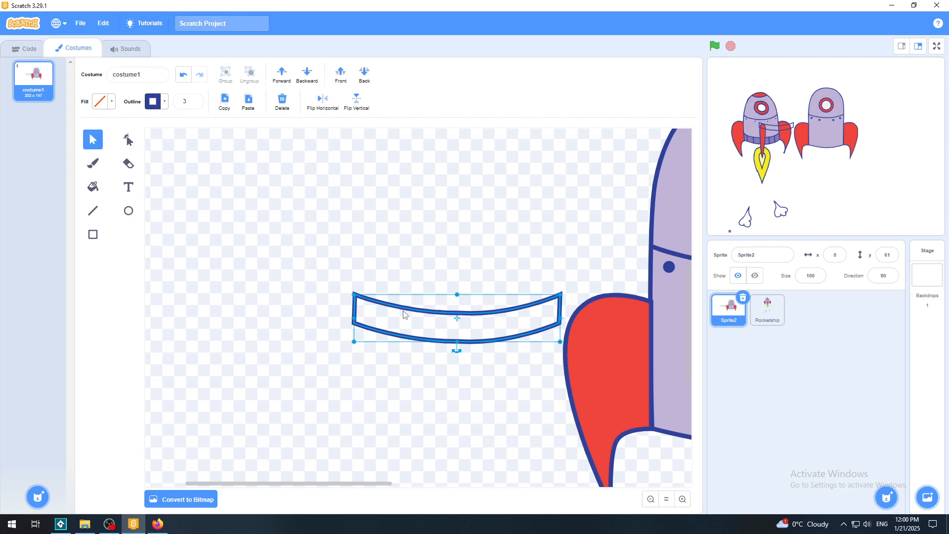
drag(404, 314, 308, 338)
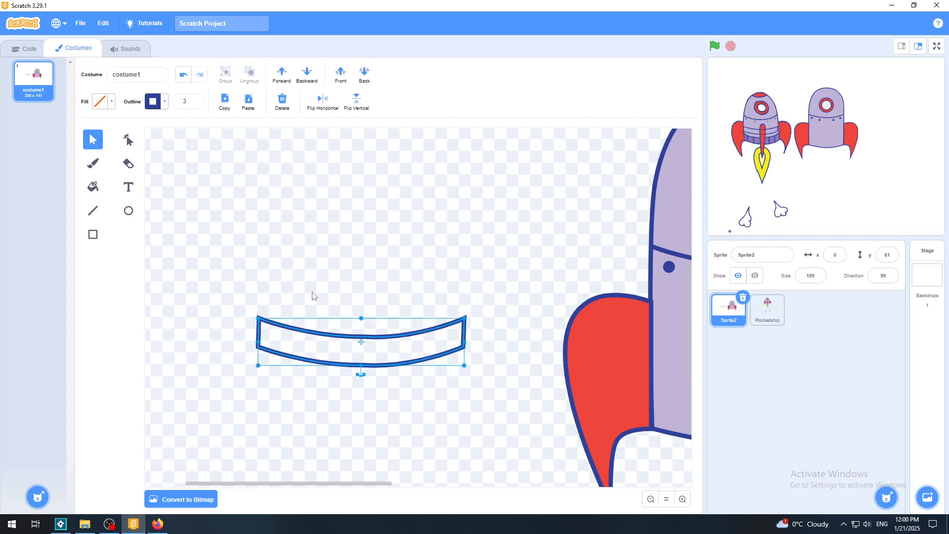
click(312, 296)
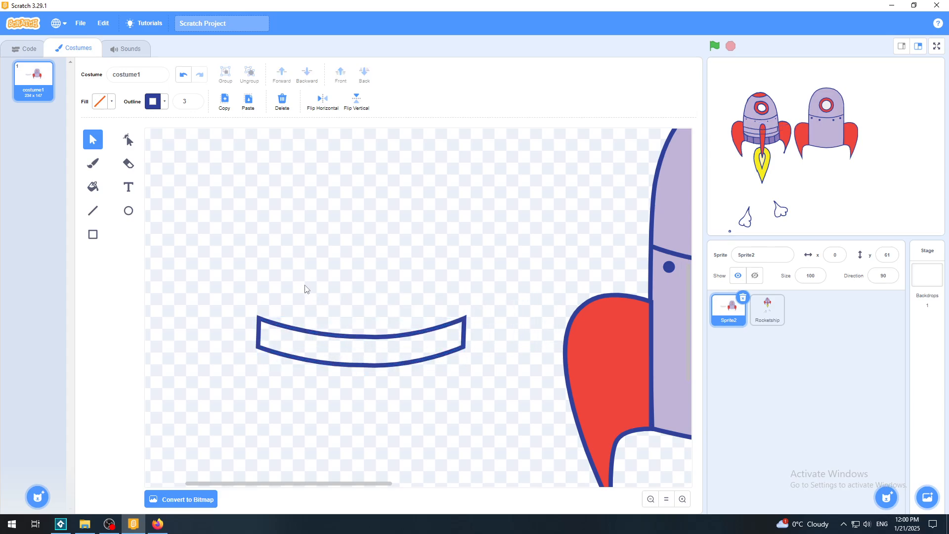
Step: Try a straight divider line across the middle of the band outline, and undo it
click(93, 212)
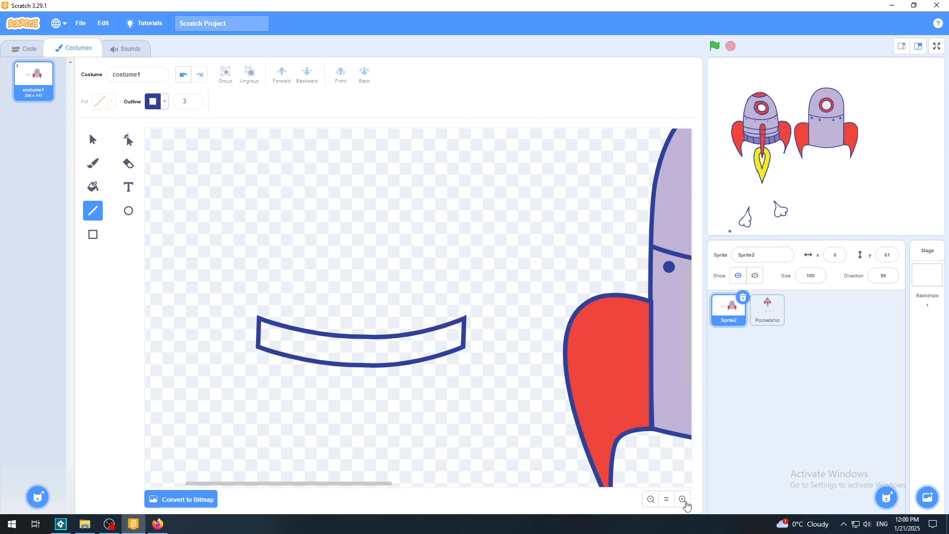
click(683, 499)
click(683, 499)
click(682, 499)
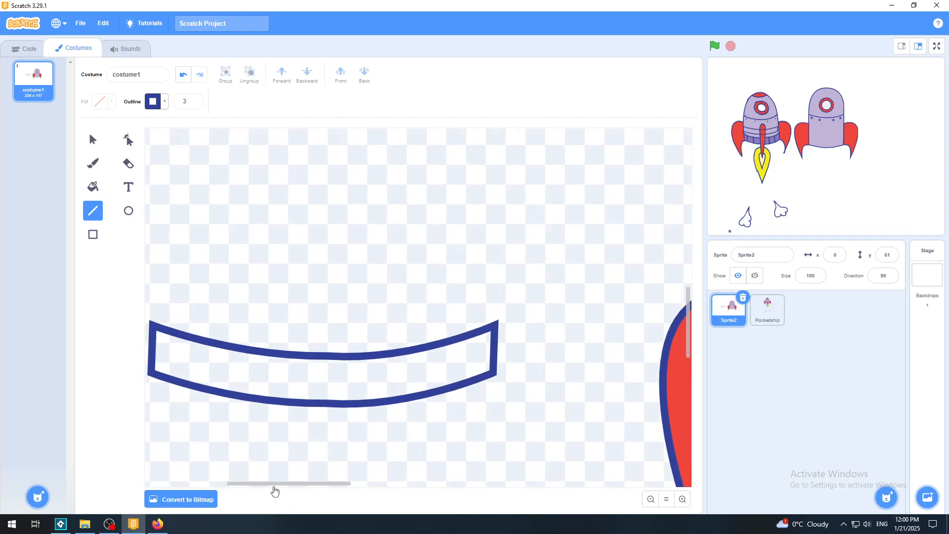
scroll(267, 491, left, 3)
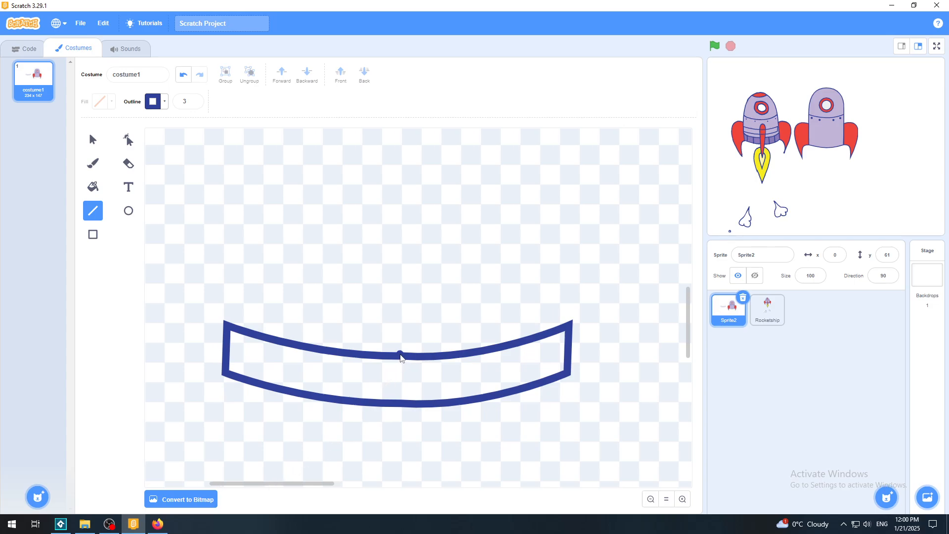
mouse_move(401, 356)
mouse_down()
mouse_move(396, 421)
mouse_move(396, 414)
mouse_up()
click(183, 75)
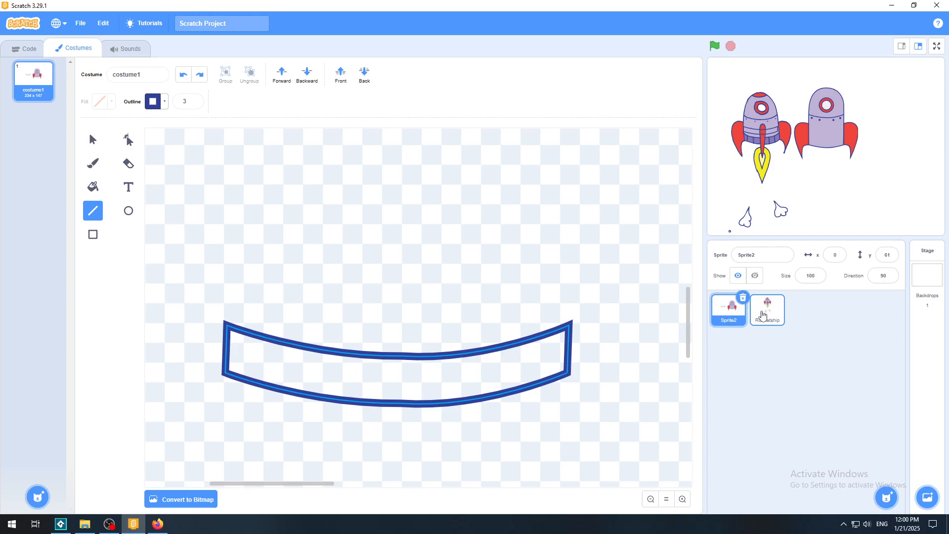
Step: Examine the whole rocket in the Rocketship sprite's first costume, then return to Sprite2's costume
click(766, 307)
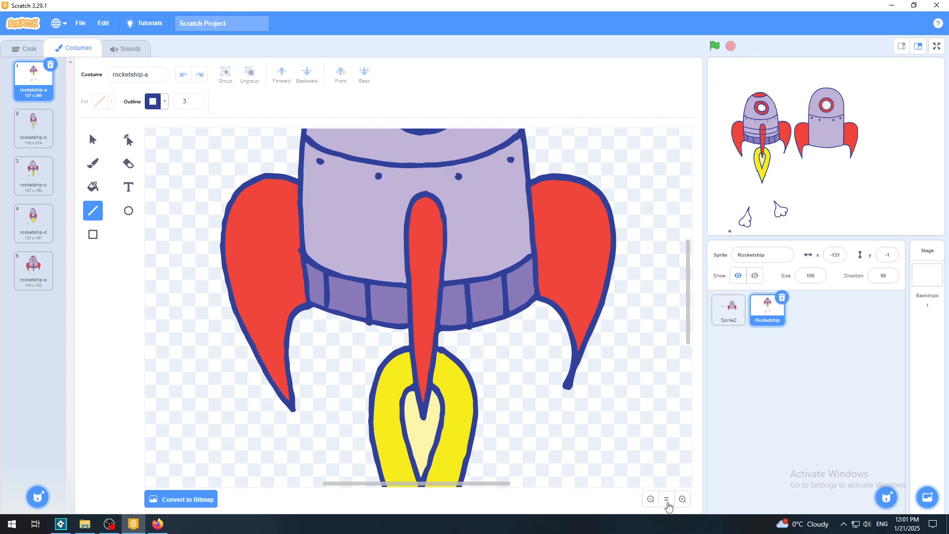
click(668, 500)
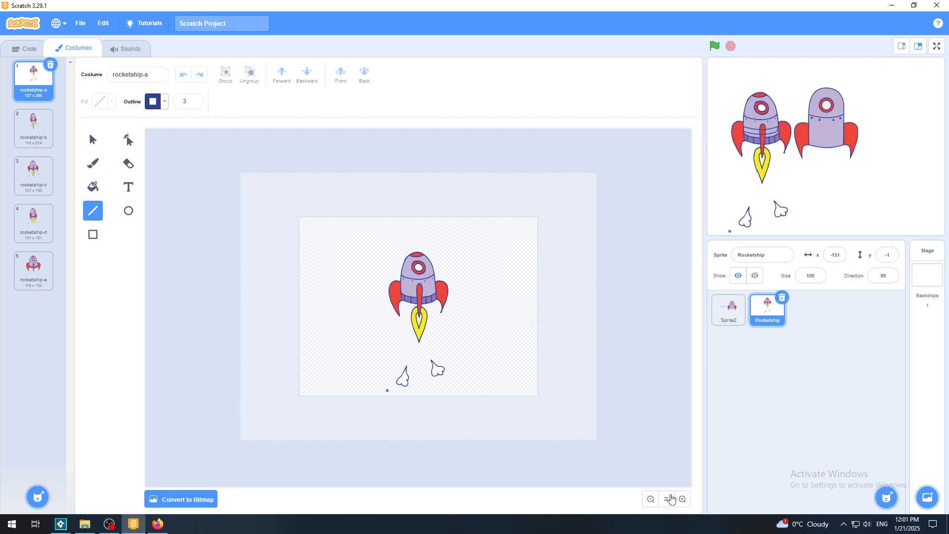
click(729, 317)
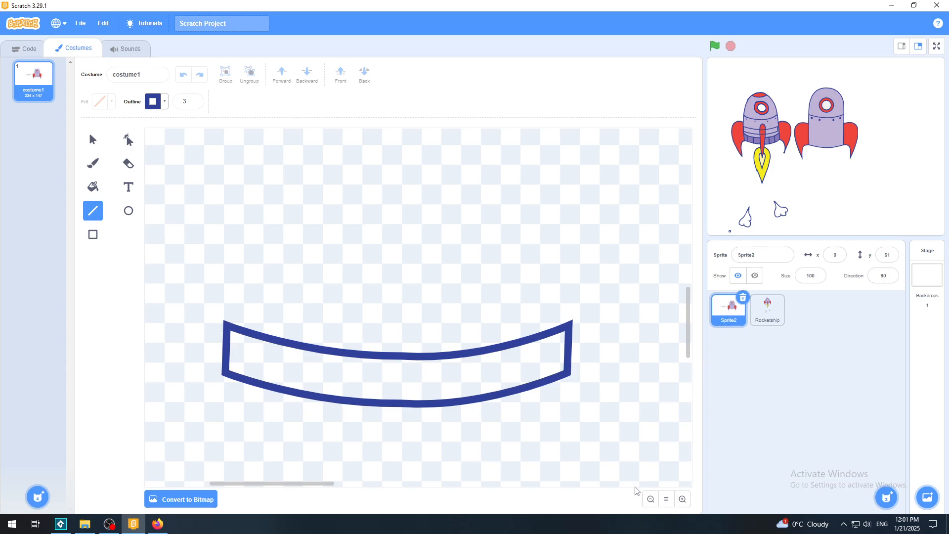
Step: Sample the light purple of the rocket body as the fill colour
drag(301, 489, 354, 491)
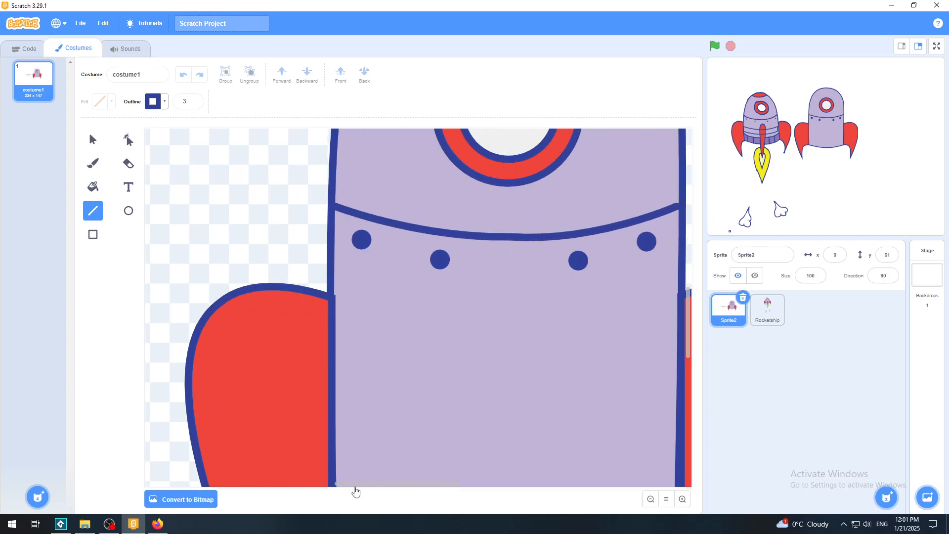
click(98, 188)
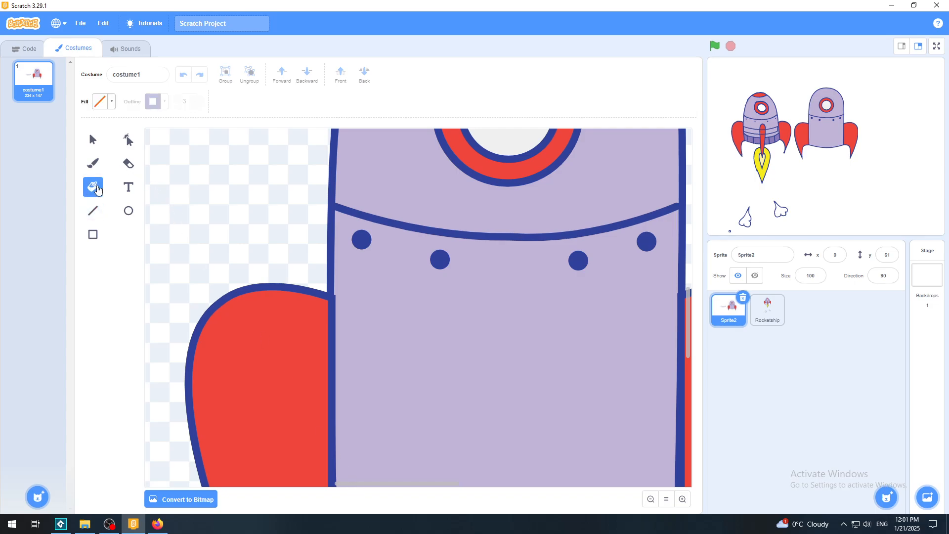
click(108, 103)
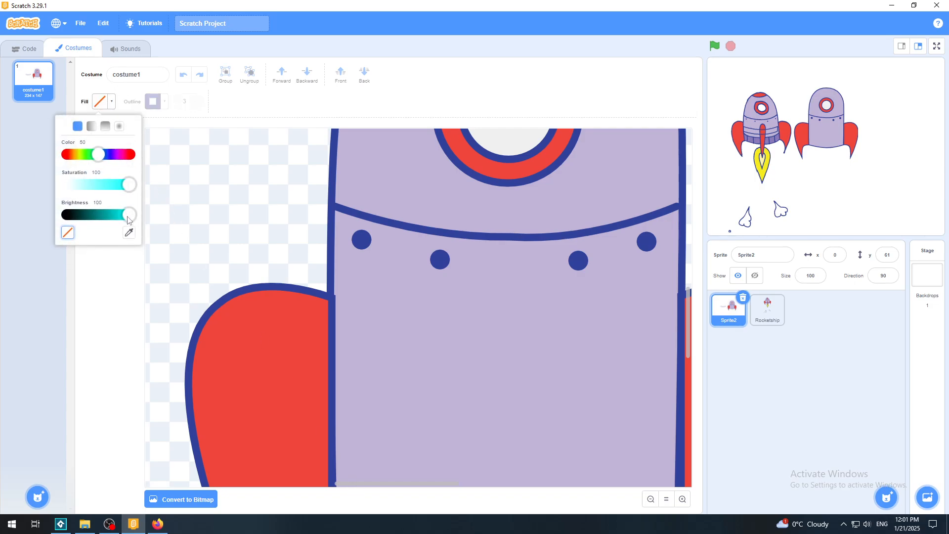
click(127, 233)
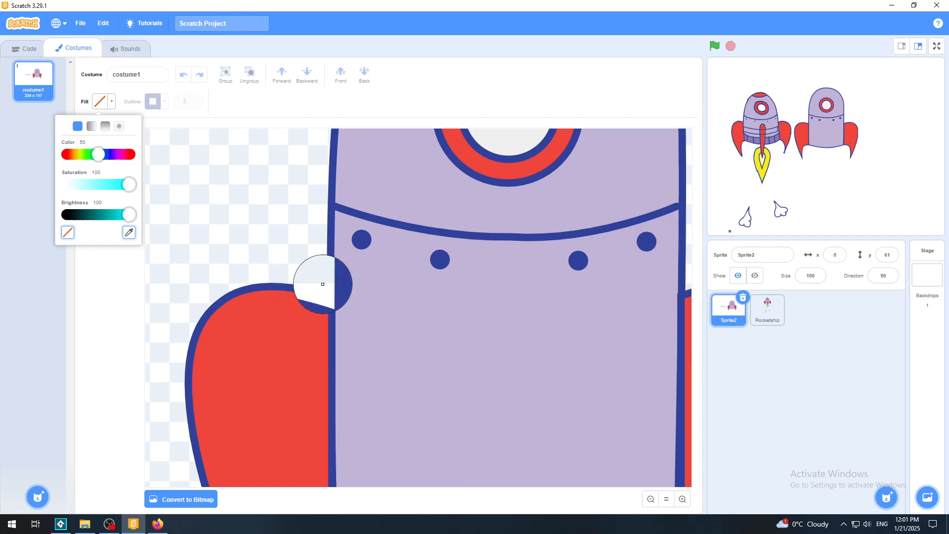
click(365, 284)
click(233, 414)
key(ctrl+z)
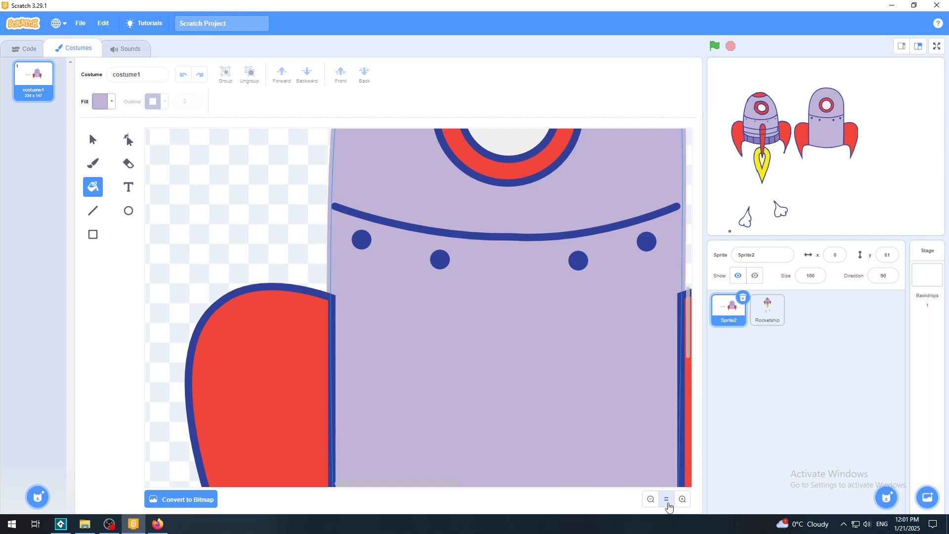
Step: Fill the separate curved band beside the rocket with the sampled light purple
click(666, 499)
click(683, 501)
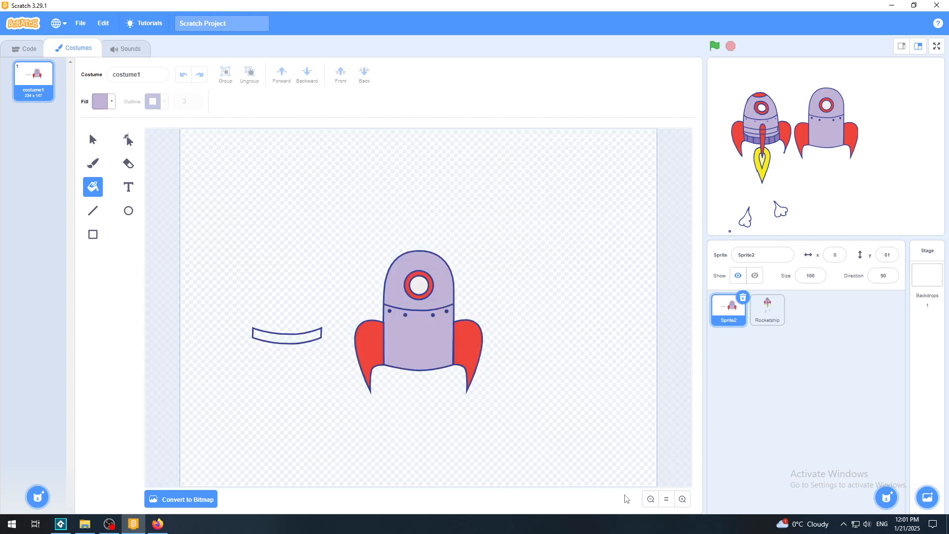
click(683, 501)
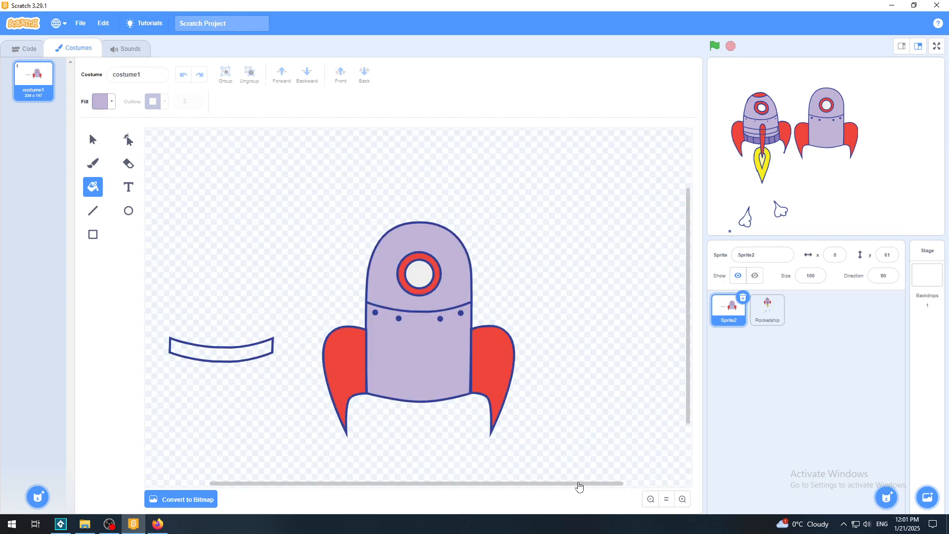
drag(576, 483, 473, 476)
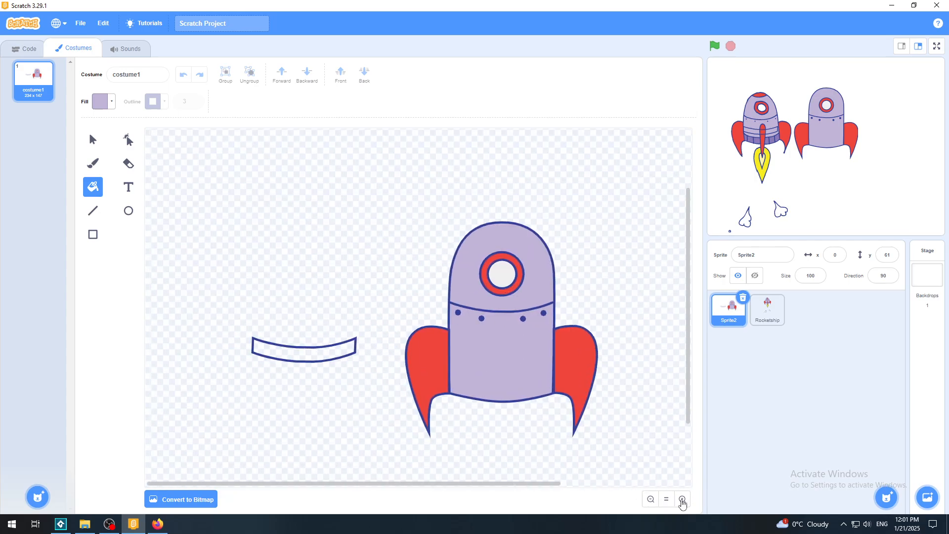
click(682, 500)
click(682, 500)
click(267, 390)
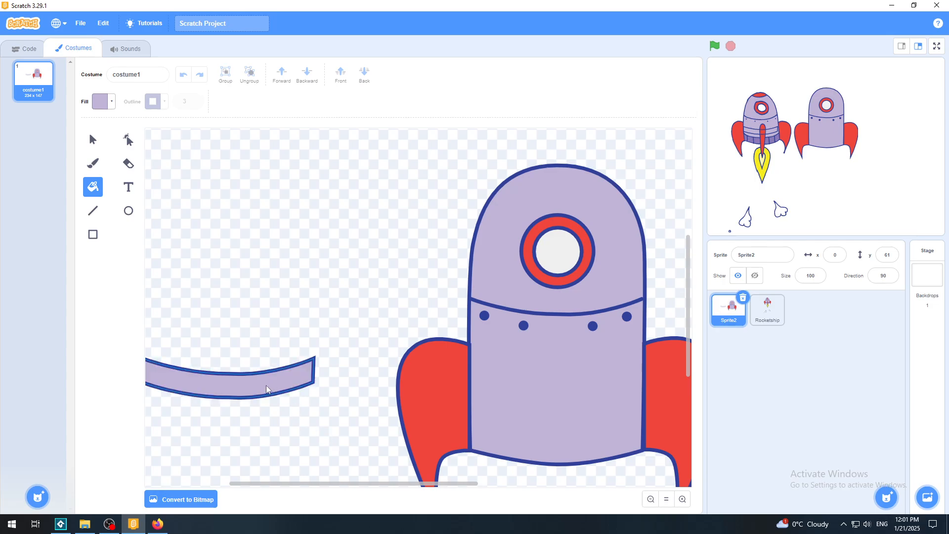
click(267, 390)
Step: Draw two vertical dark blue divider lines with outline width 3 across the left part of the curved band
drag(327, 488, 281, 487)
click(93, 210)
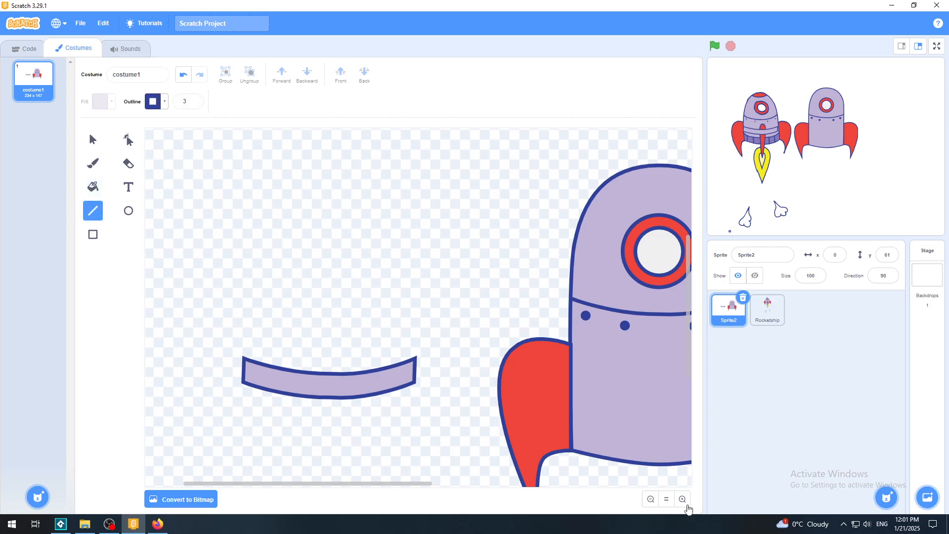
click(682, 499)
click(682, 500)
click(683, 499)
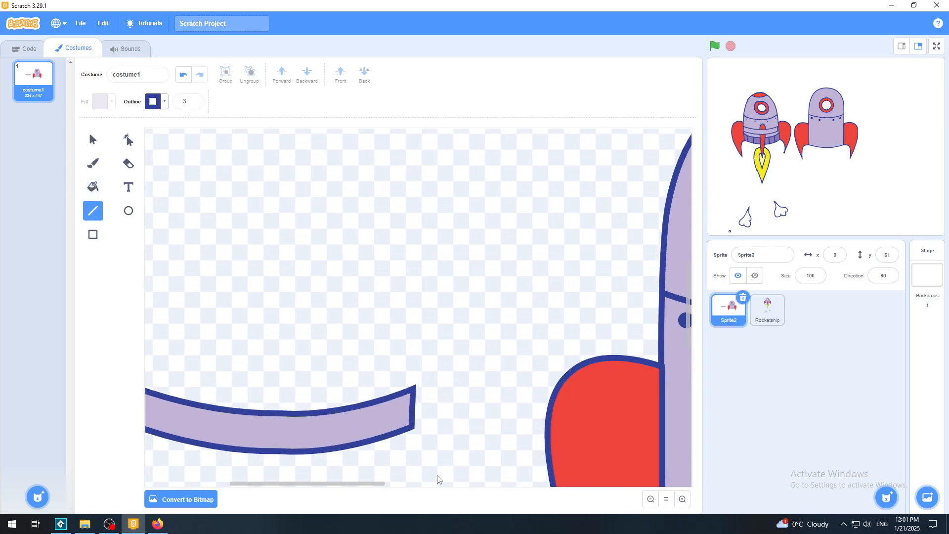
drag(332, 484, 314, 487)
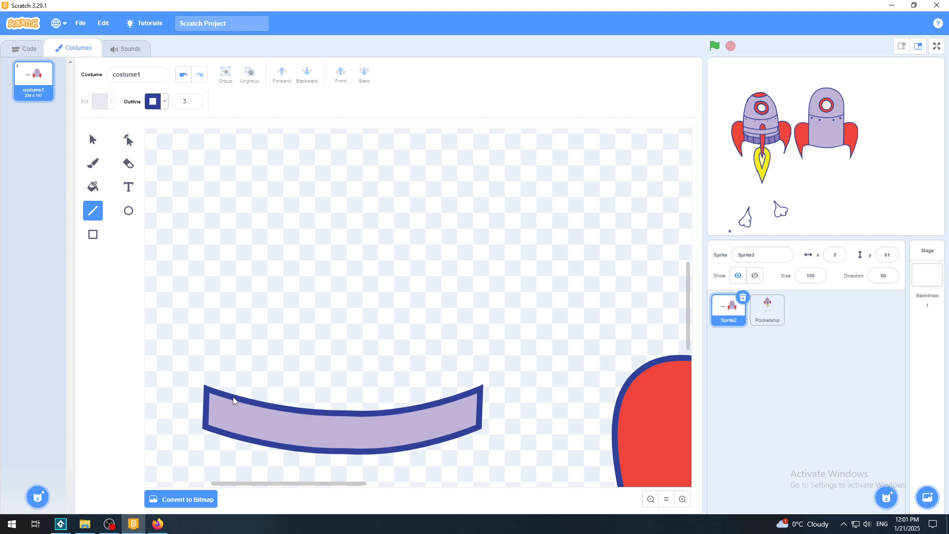
drag(235, 397, 233, 439)
drag(275, 409, 276, 444)
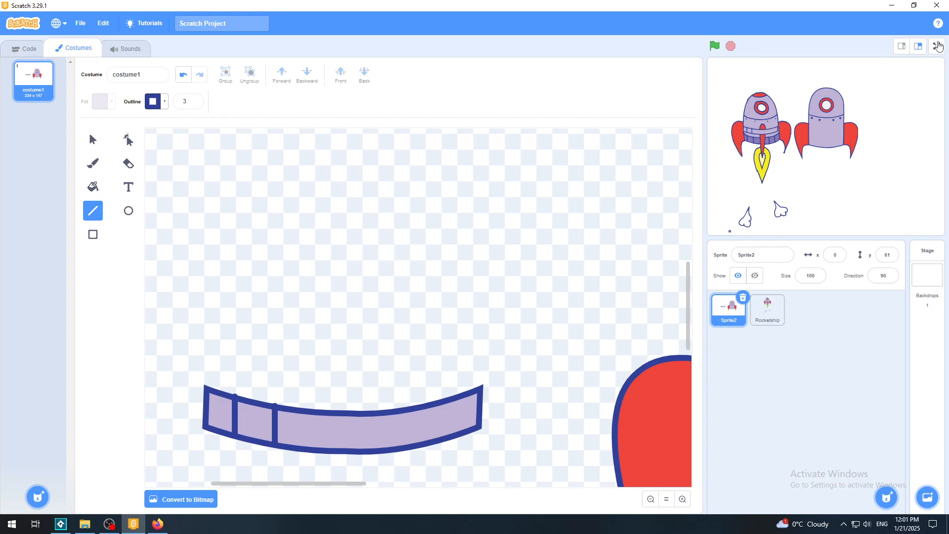
Step: Check the reference rocket on the full-screen stage and draw two vertical divider lines across the right part of the curved band
click(938, 46)
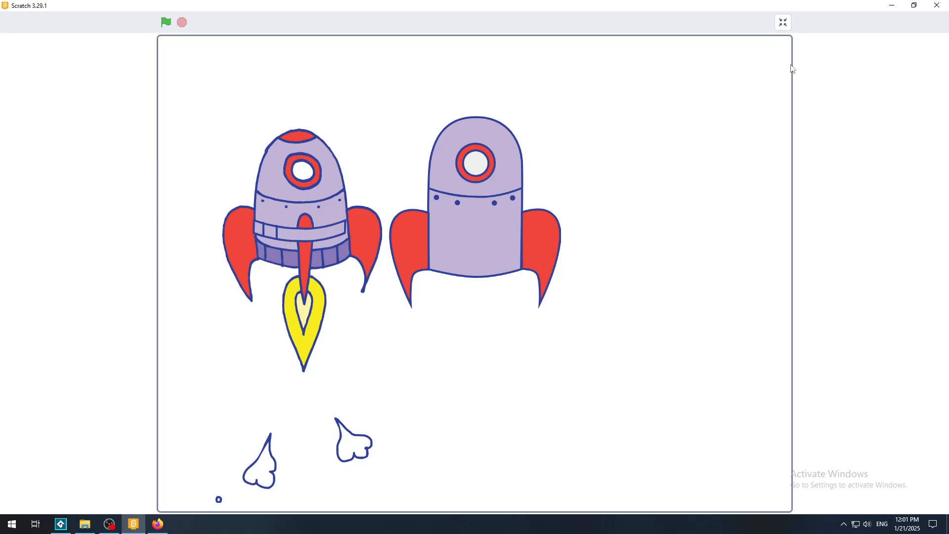
click(783, 22)
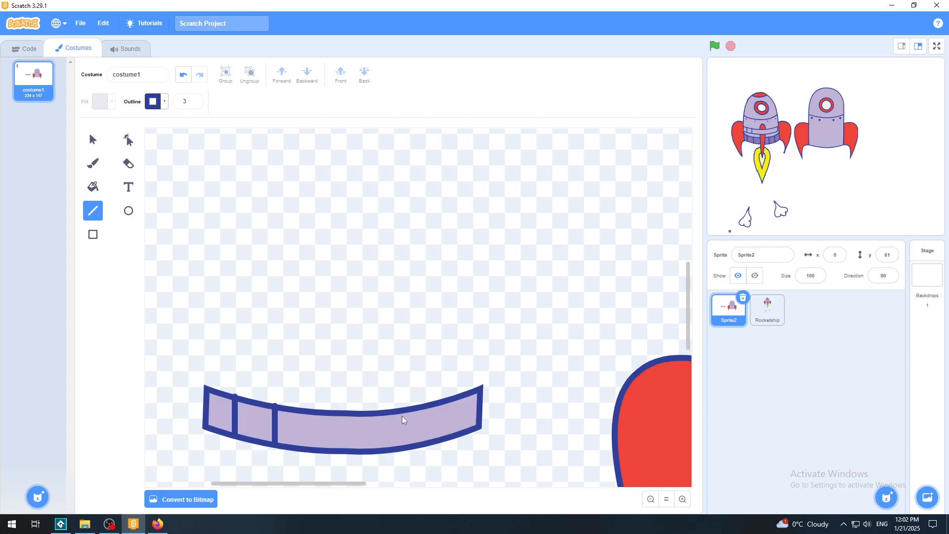
drag(398, 411, 398, 454)
drag(442, 404, 442, 439)
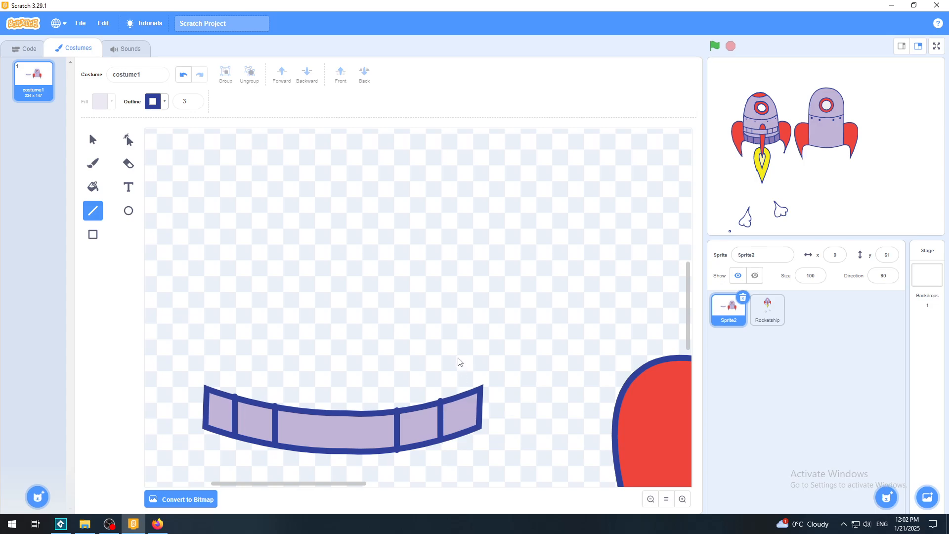
Step: Compare the dividers with the reference rocket on the full-screen stage and nudge the band's leftmost divider slightly right
click(94, 143)
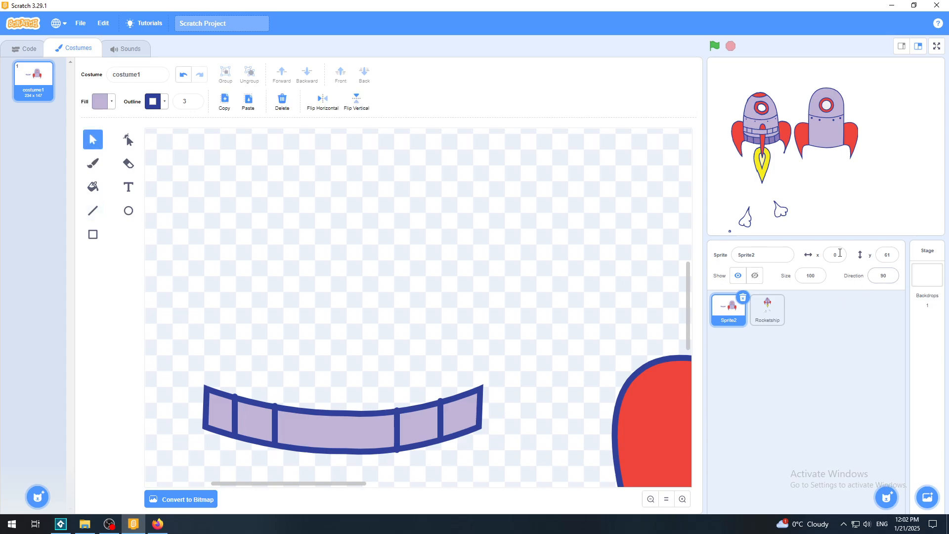
click(937, 46)
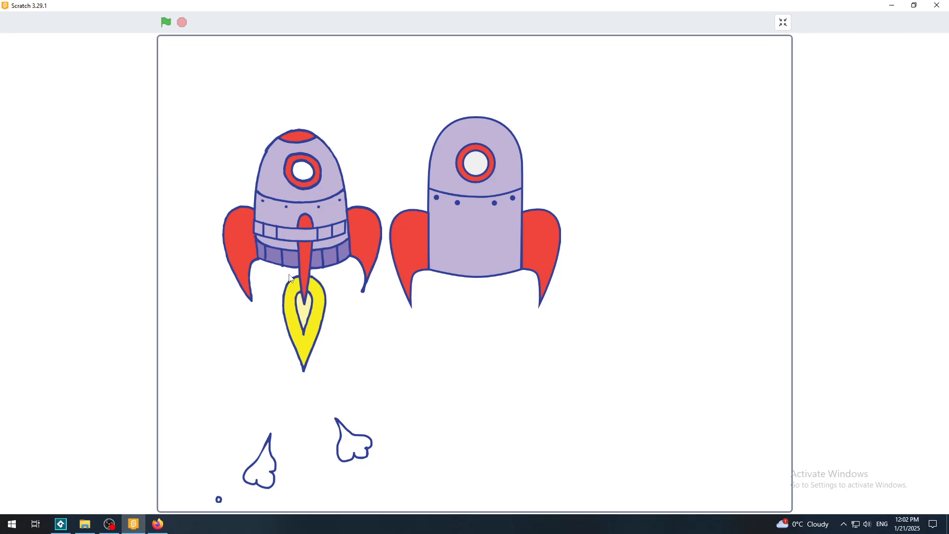
click(784, 22)
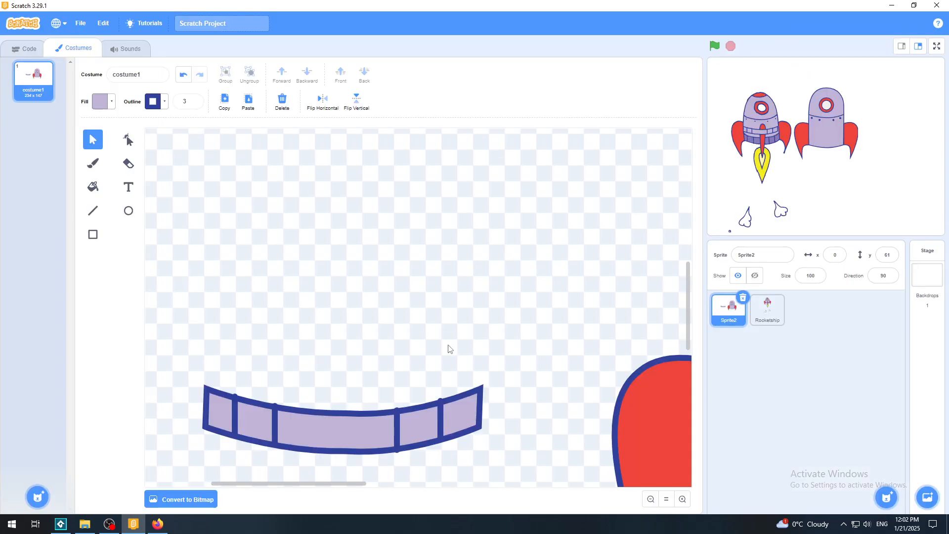
click(234, 420)
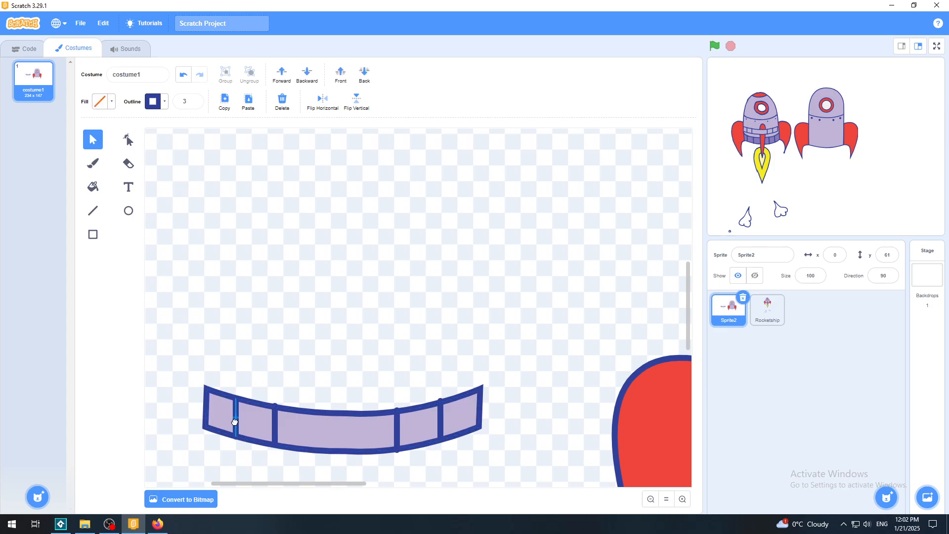
drag(235, 422, 235, 422)
Step: Shift the band's second divider from the left a little toward the centre, checking its spacing against the reference on the full-screen stage
click(938, 47)
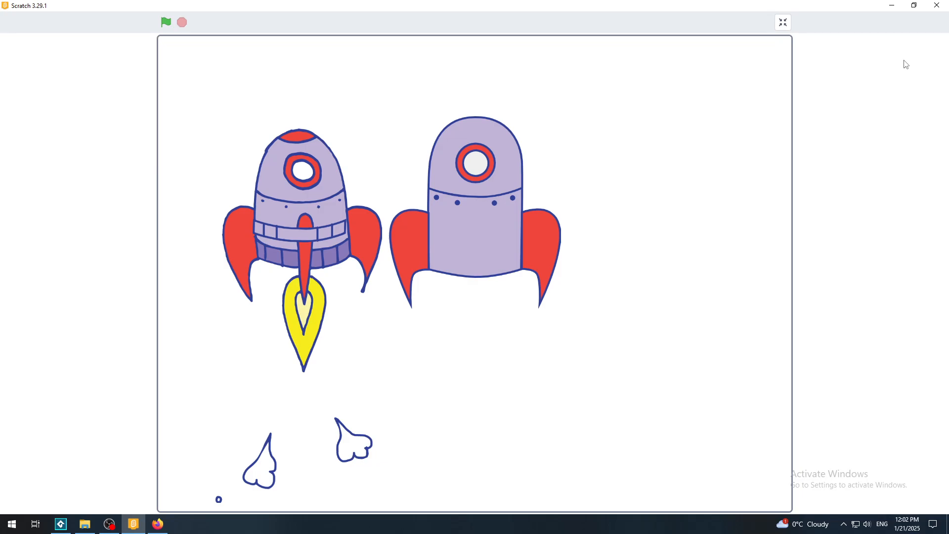
click(783, 22)
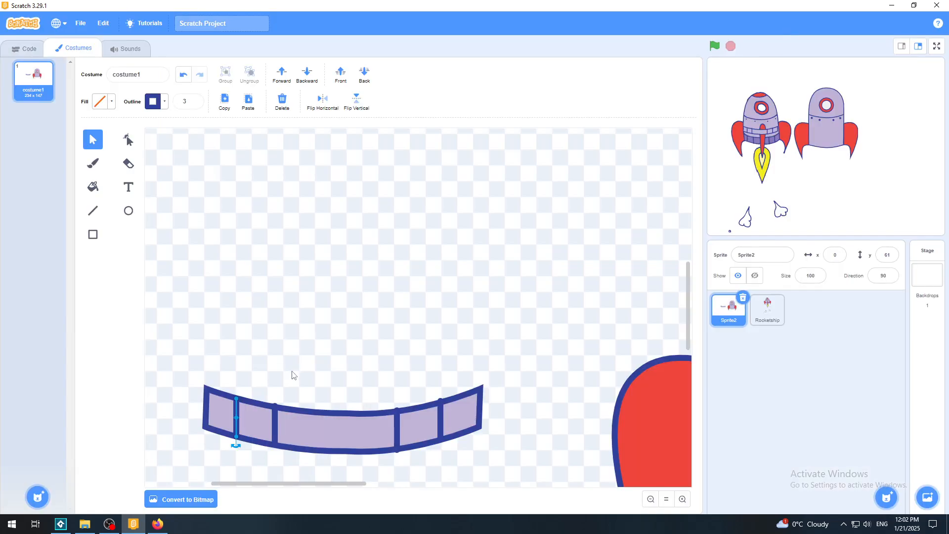
click(275, 427)
drag(276, 427, 283, 426)
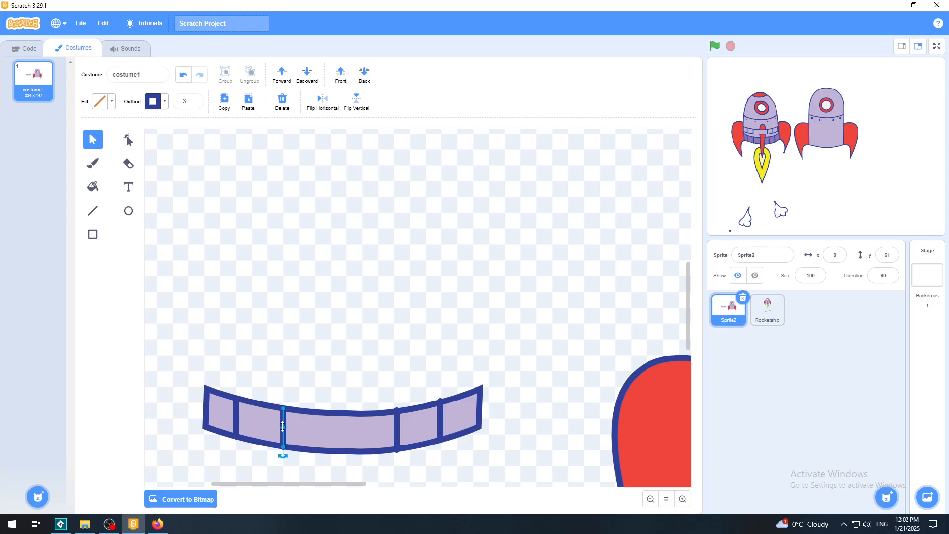
click(326, 260)
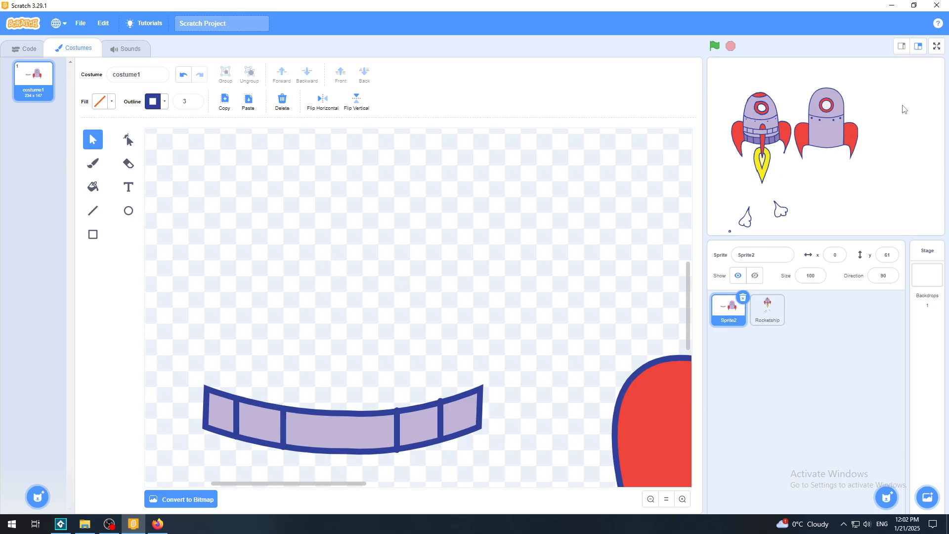
click(936, 46)
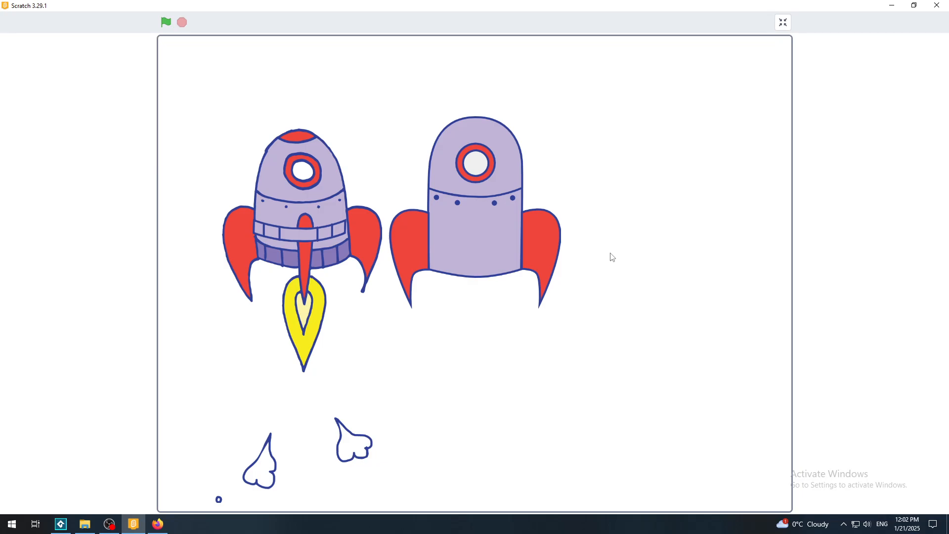
click(783, 23)
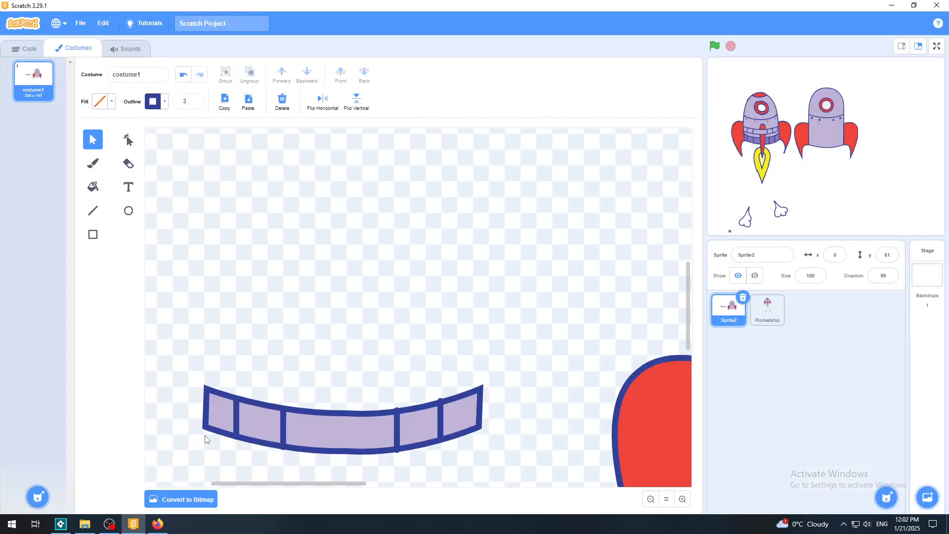
click(284, 429)
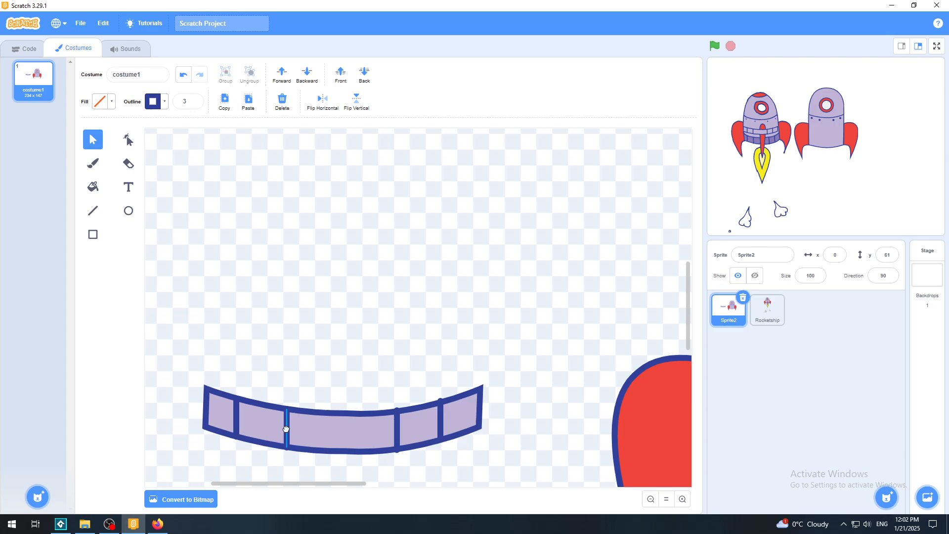
click(343, 336)
Step: Shift the band's two right-hand dividers slightly right, comparing their spacing with the reference rocket on the full-screen stage
click(937, 46)
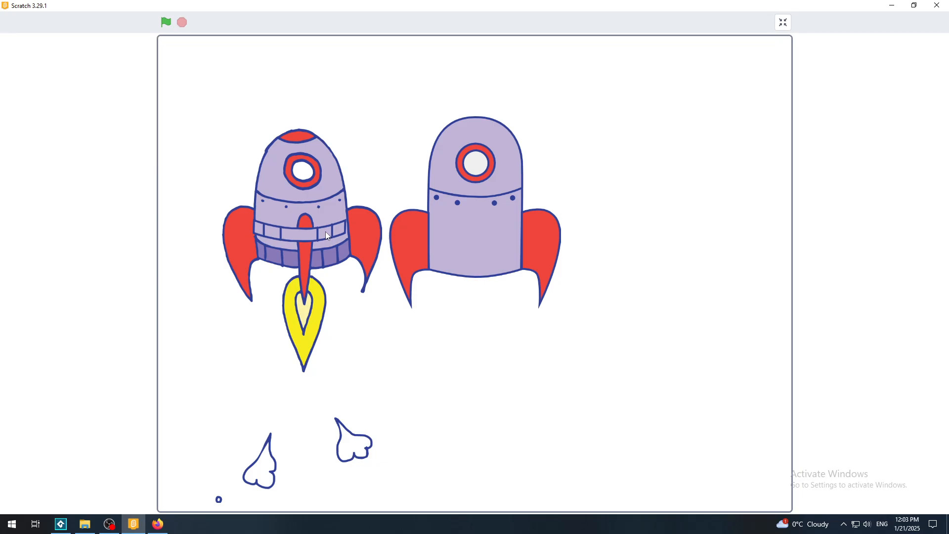
click(783, 22)
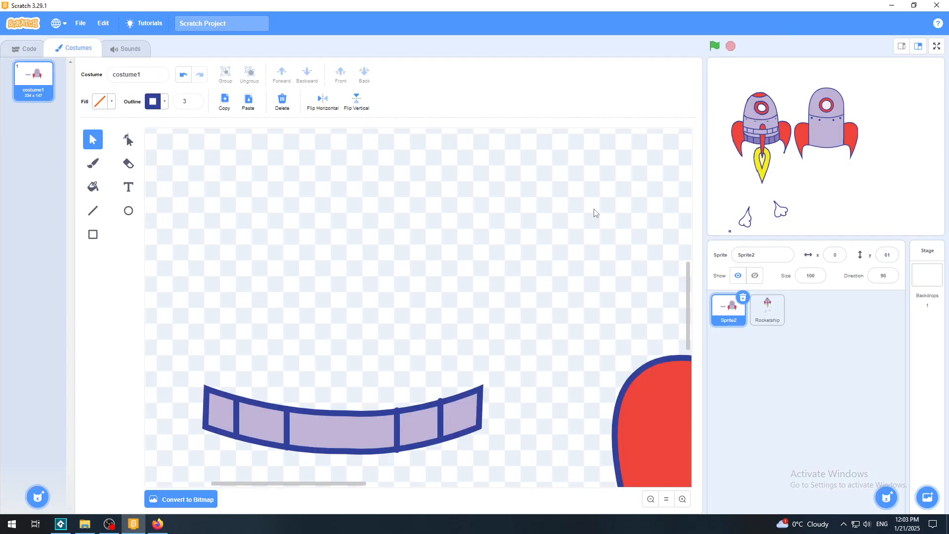
drag(396, 435, 402, 433)
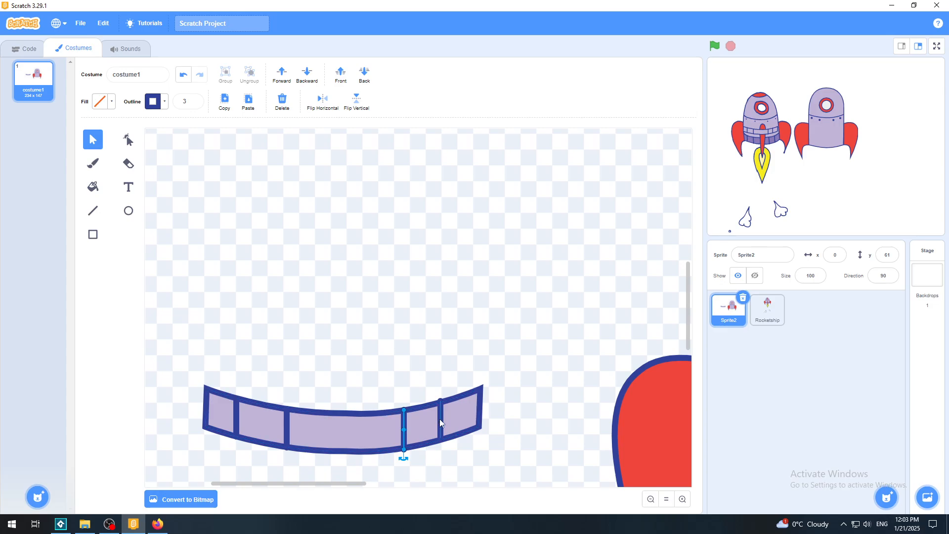
drag(440, 419, 441, 419)
click(526, 311)
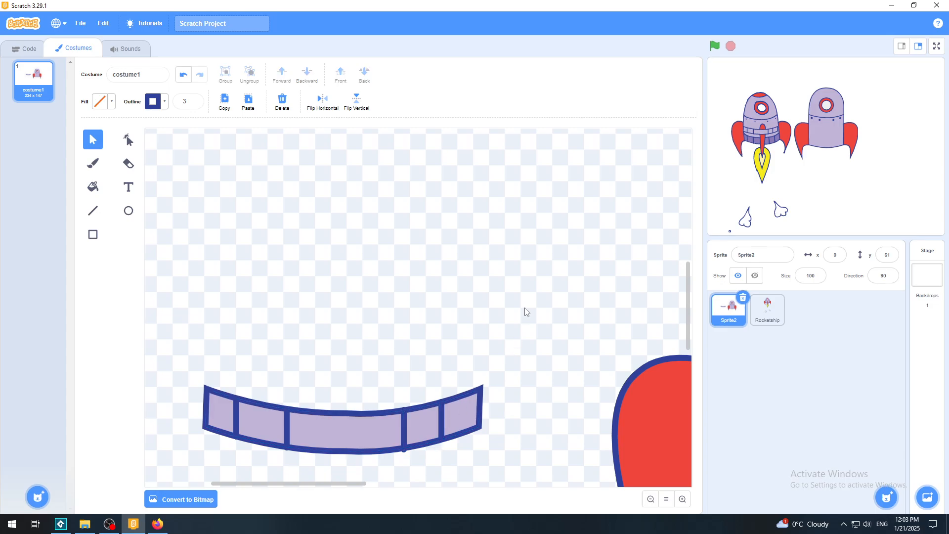
click(936, 48)
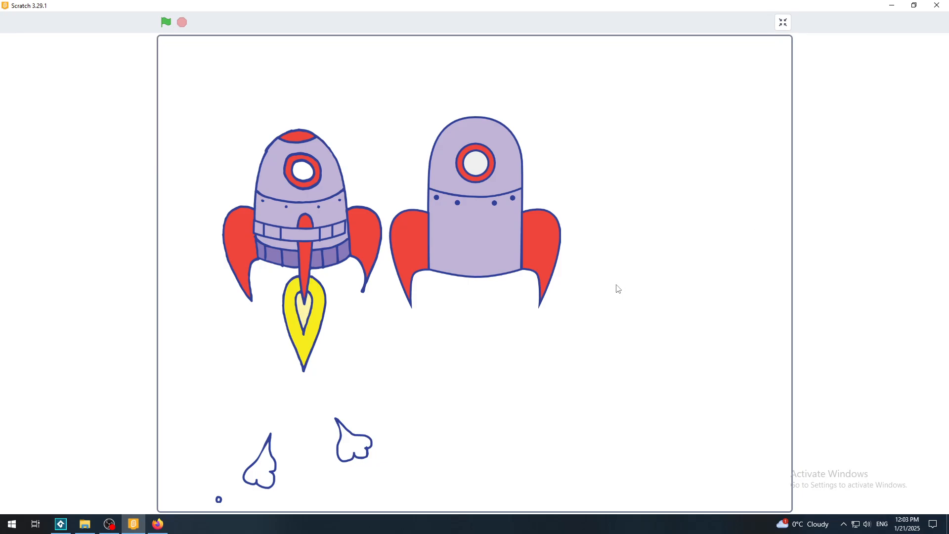
Step: Return to the costume editor and fine-tune the band's two right-hand dividers by nudging each slightly further right
click(781, 24)
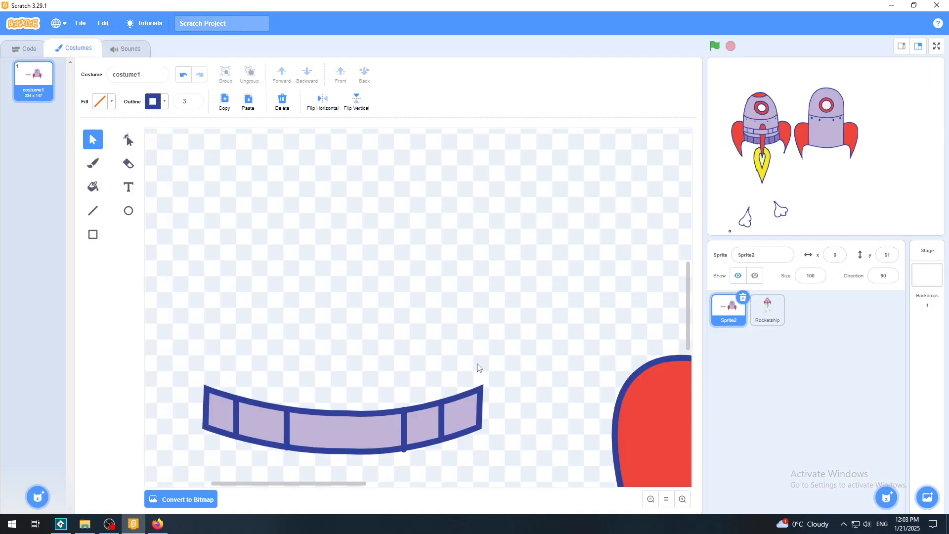
click(444, 423)
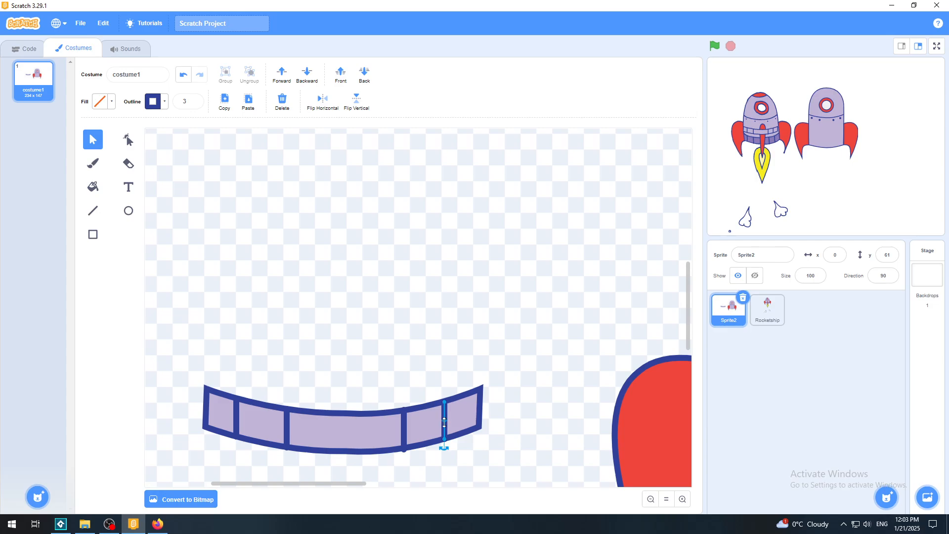
click(495, 419)
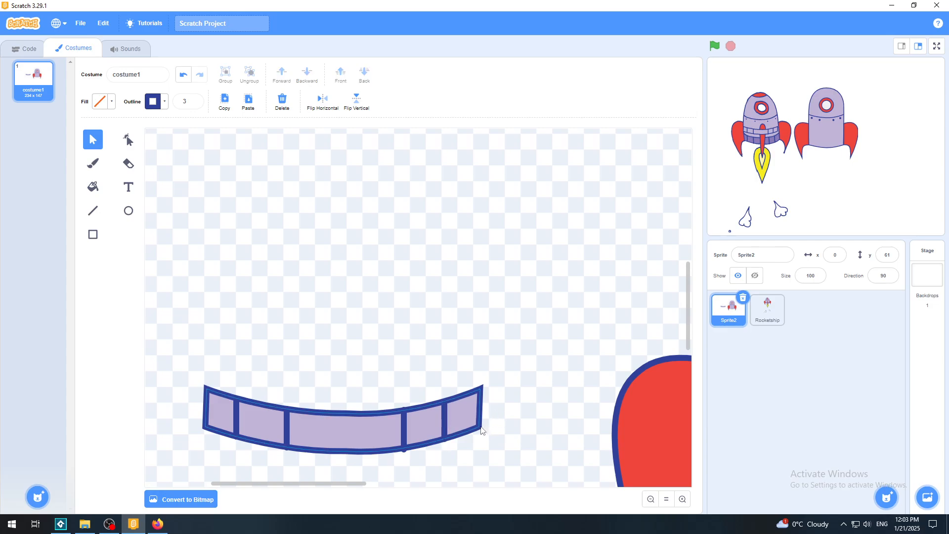
click(405, 437)
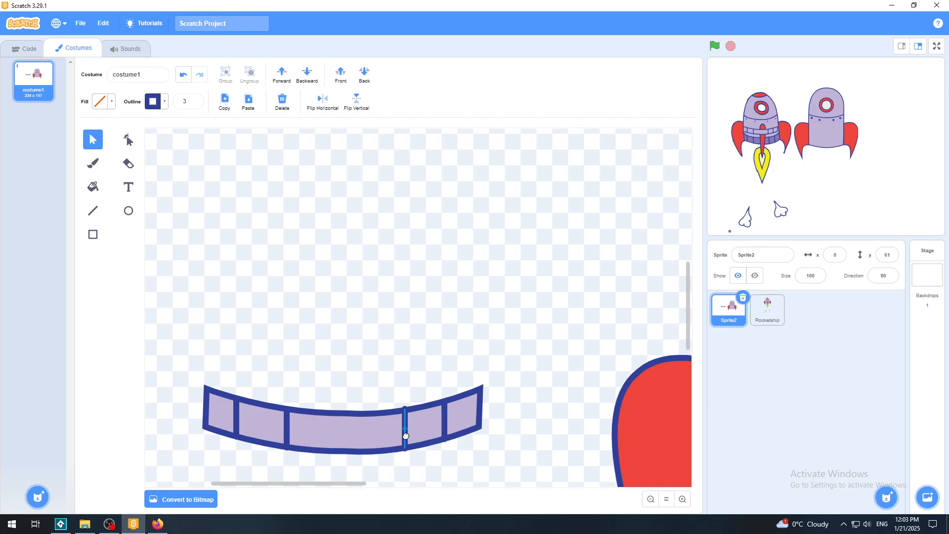
click(423, 354)
Step: Sample the dark purple of the lower band in the Rocketship's rocketship-a costume as the fill colour
click(752, 309)
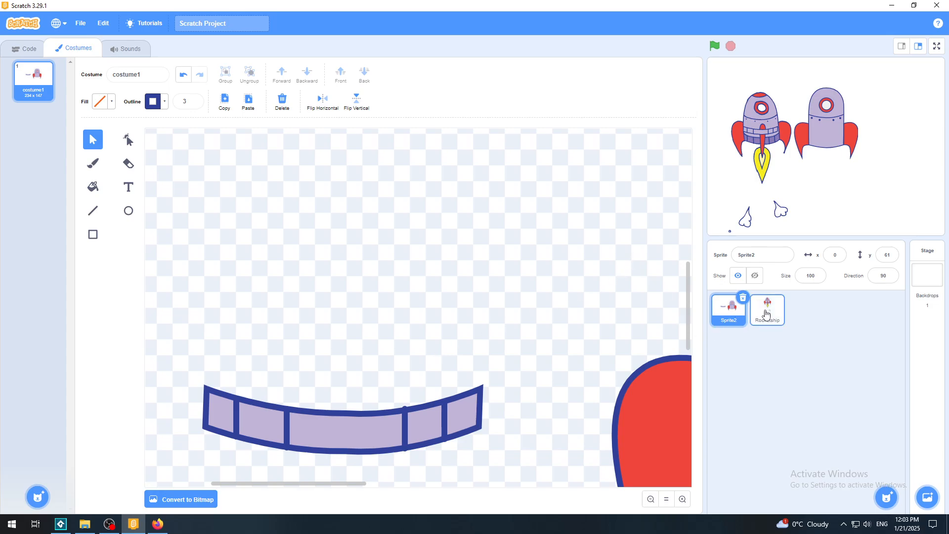
click(683, 498)
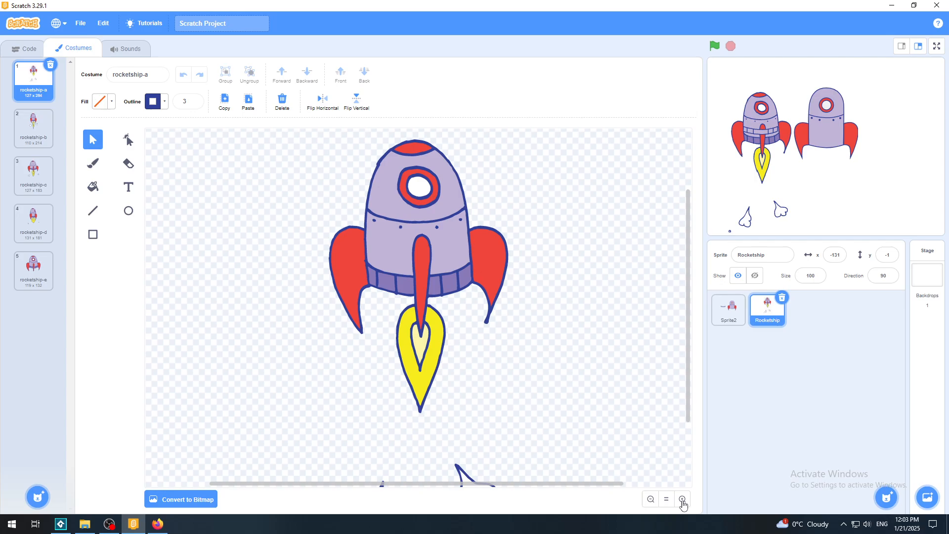
click(683, 499)
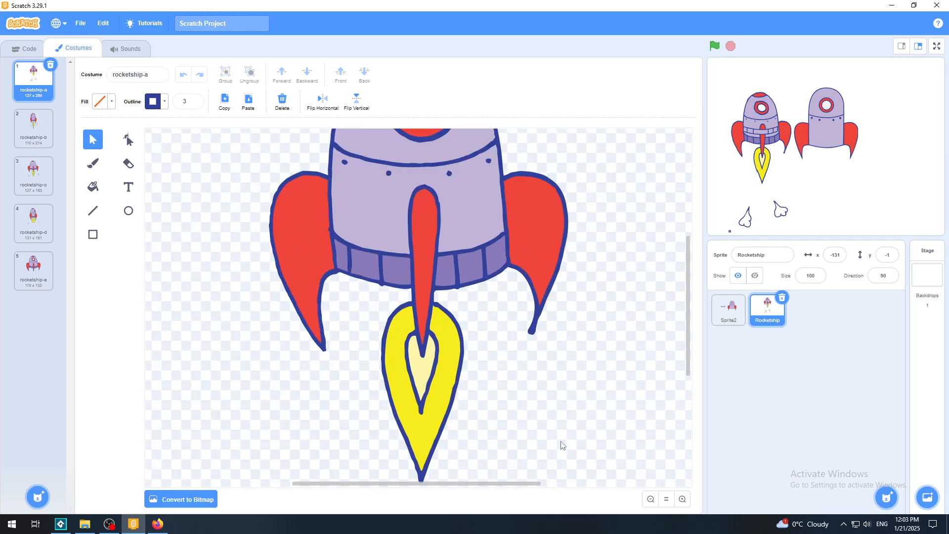
click(102, 193)
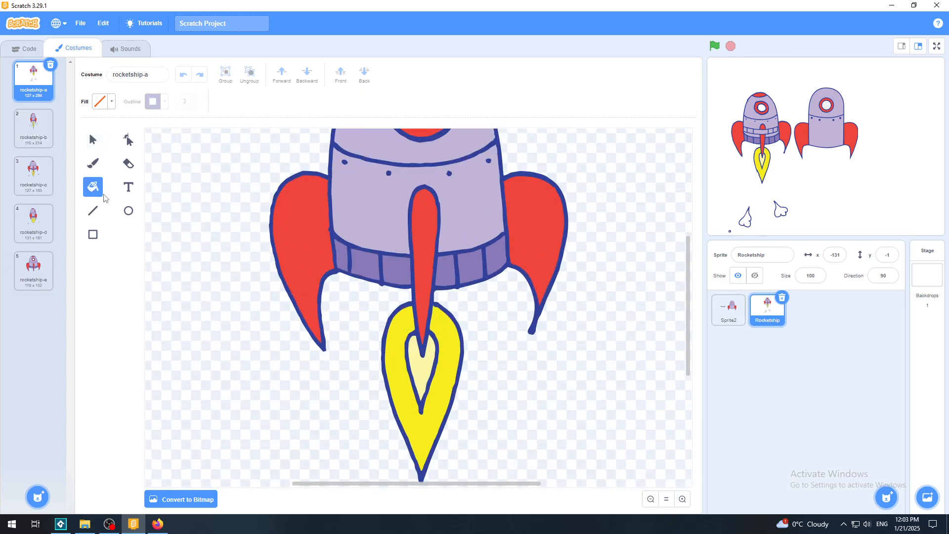
click(102, 99)
click(129, 232)
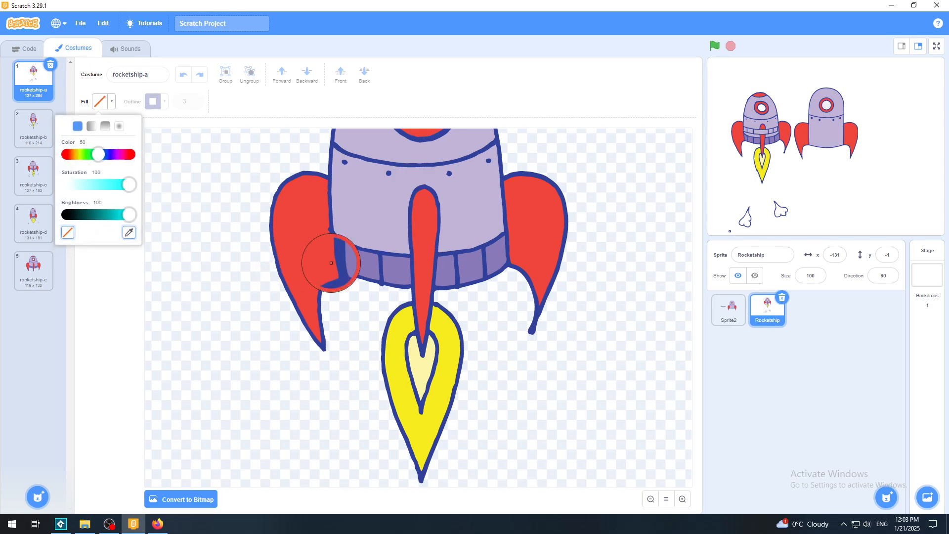
click(364, 265)
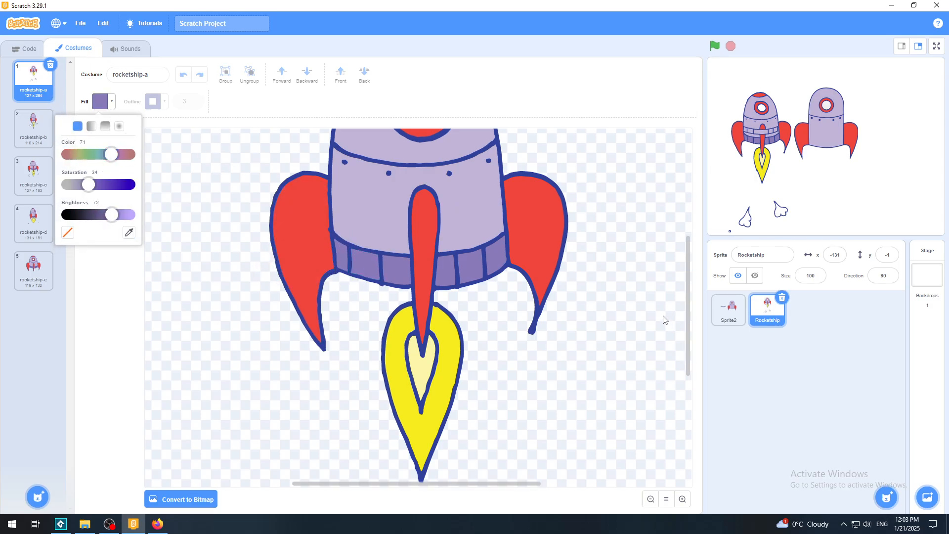
Step: Fill Sprite2's curved band with the sampled dark purple and compare it with the reference rocket on the full-screen stage
click(729, 309)
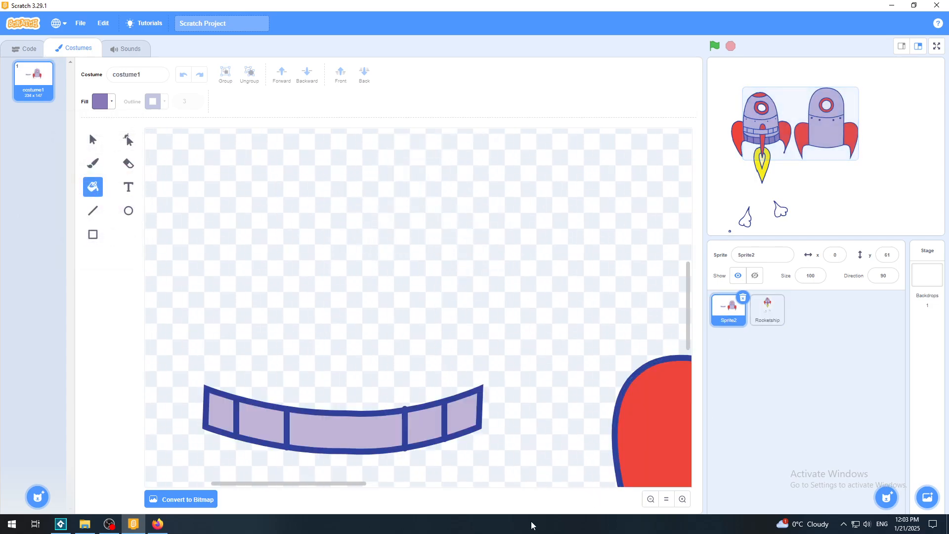
click(332, 428)
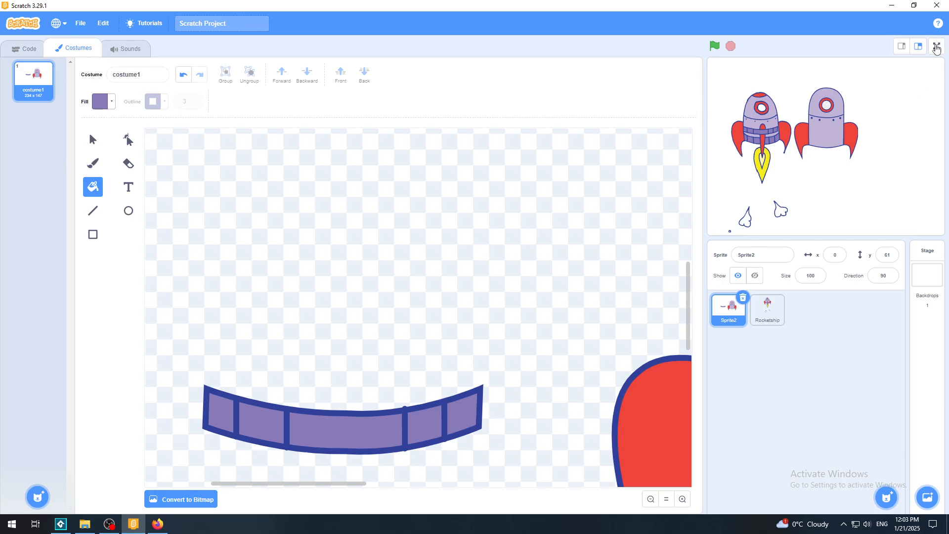
click(937, 47)
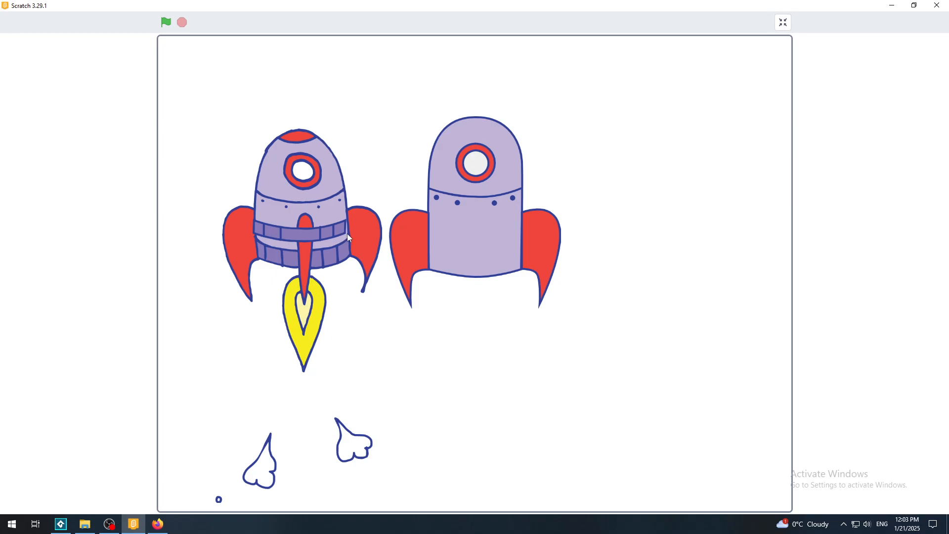
click(784, 23)
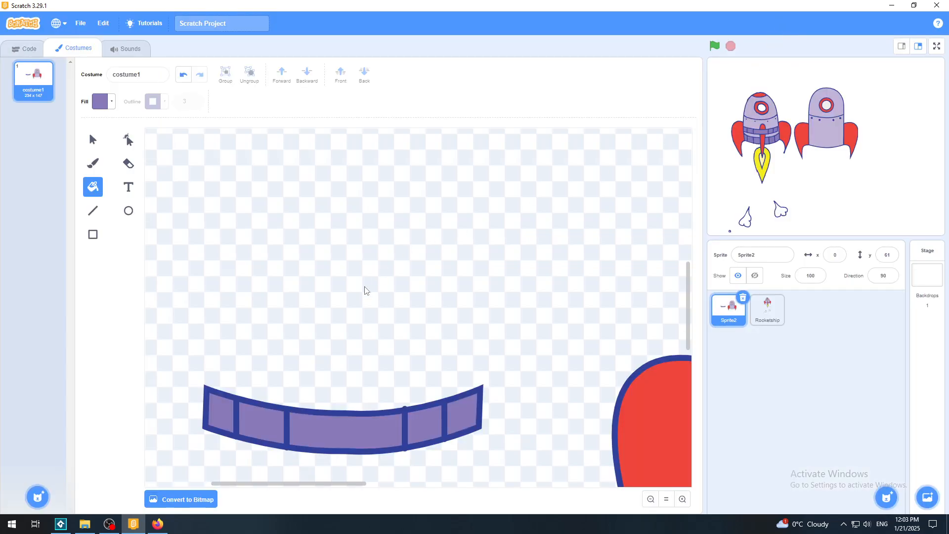
Step: Group the dark purple curved band together with its four divider lines
click(88, 144)
click(303, 432)
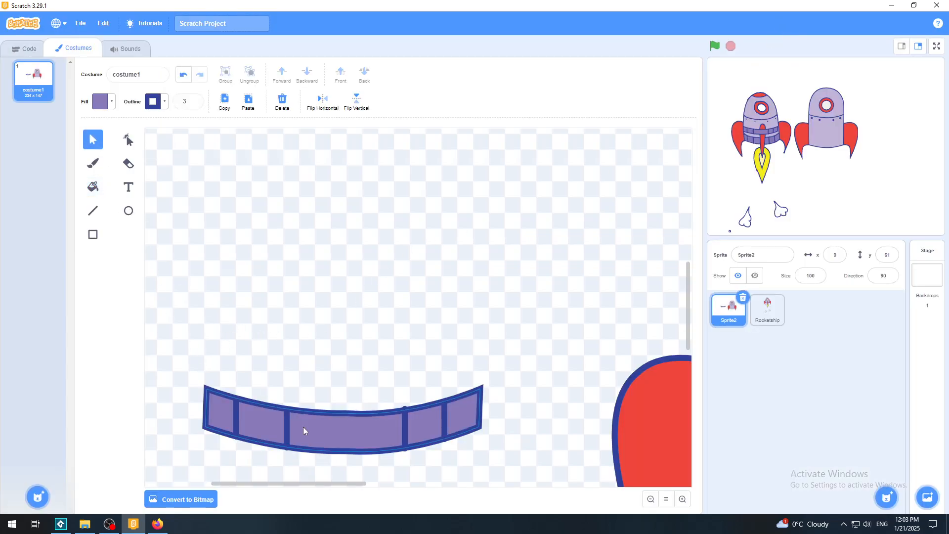
click(651, 500)
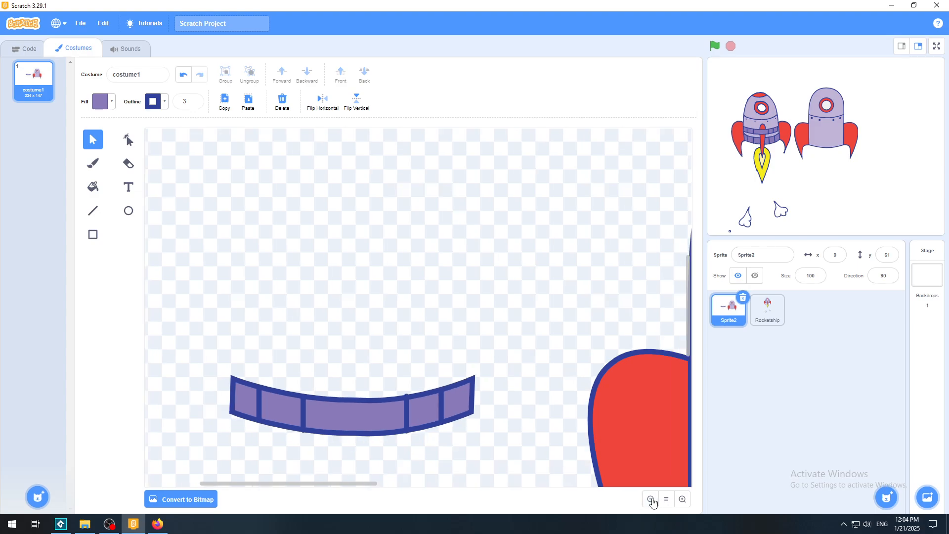
click(651, 500)
click(651, 500)
drag(360, 384, 424, 429)
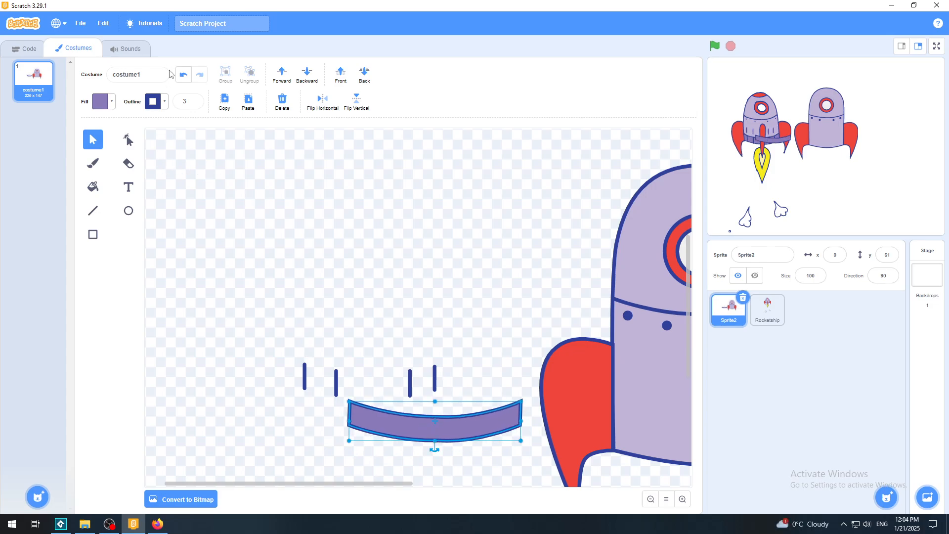
click(184, 75)
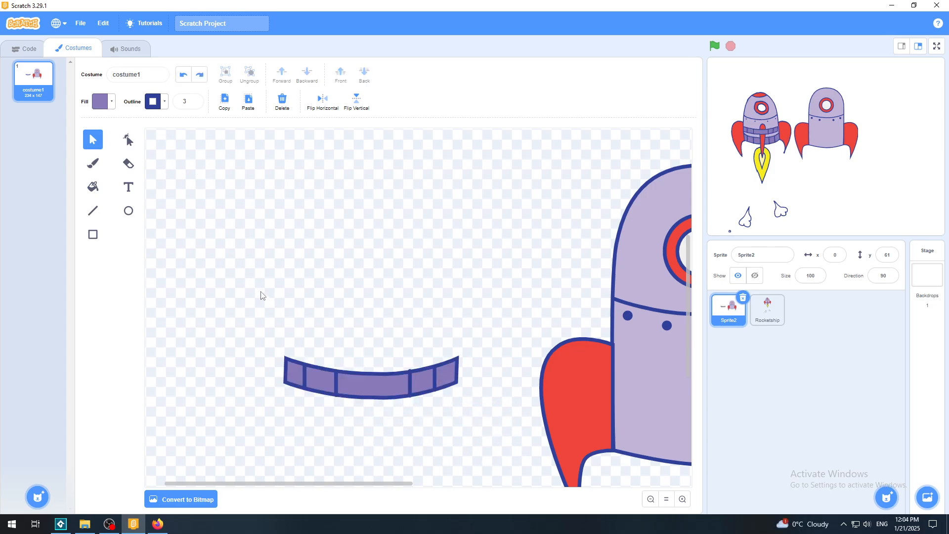
drag(261, 291, 475, 417)
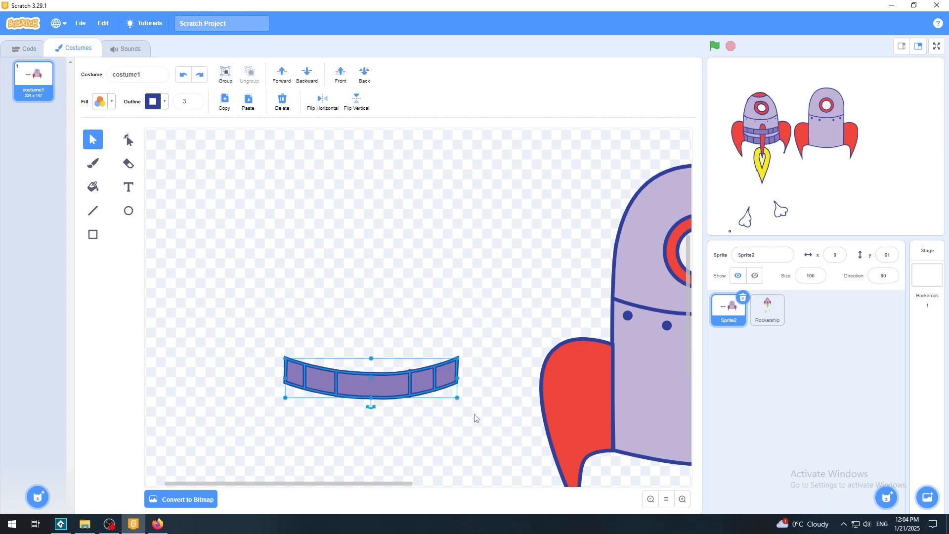
click(226, 74)
click(436, 220)
Step: Move the grouped band onto the lower end of the rocket body, align it with the curved edge, and check it on the full-screen stage
drag(402, 489, 457, 493)
drag(691, 368, 690, 403)
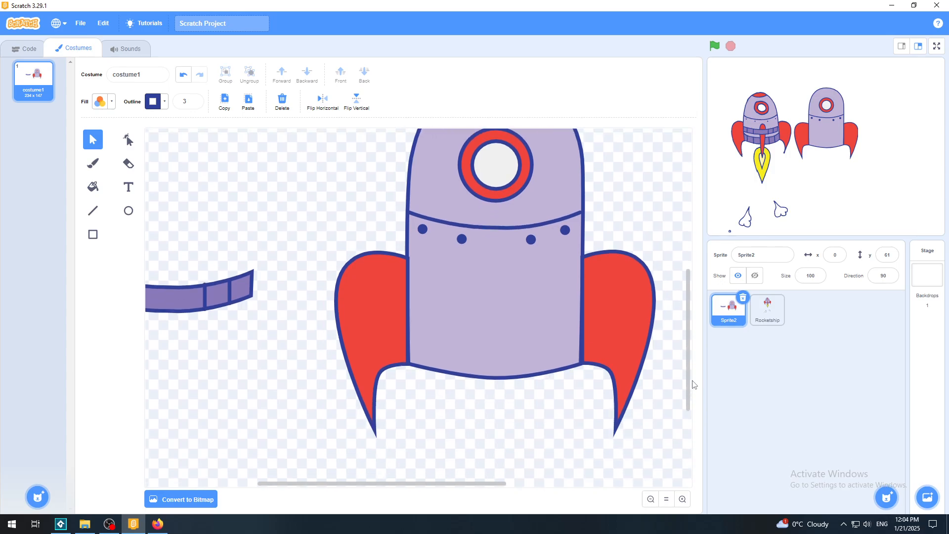
drag(188, 302, 508, 368)
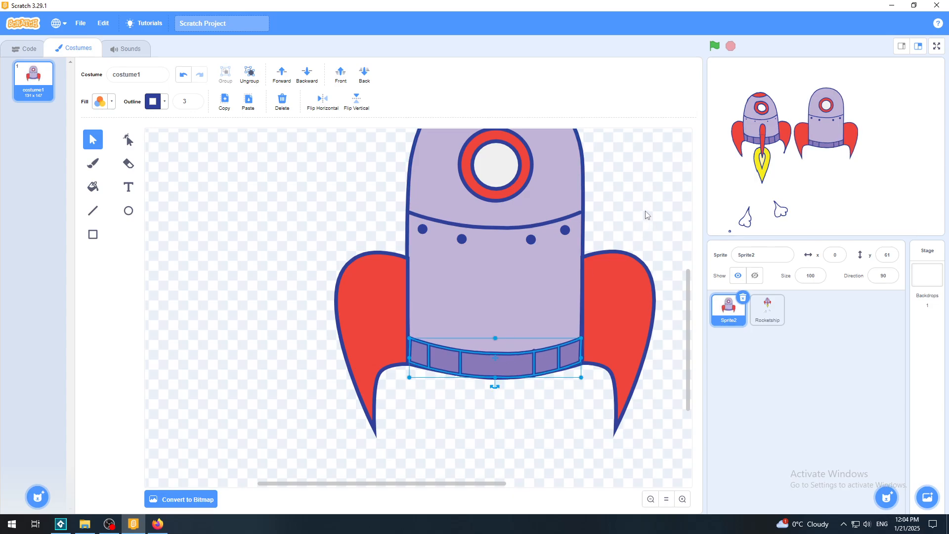
click(646, 215)
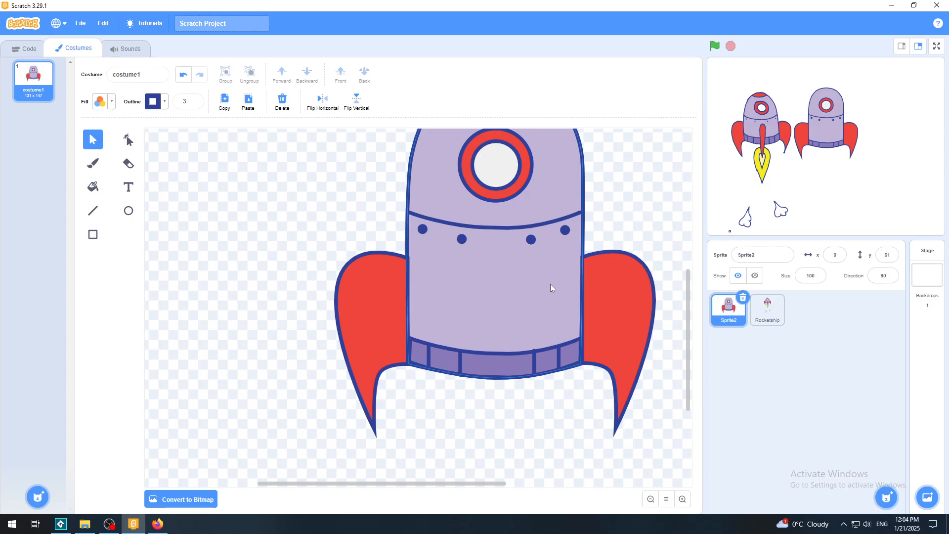
drag(483, 370, 483, 366)
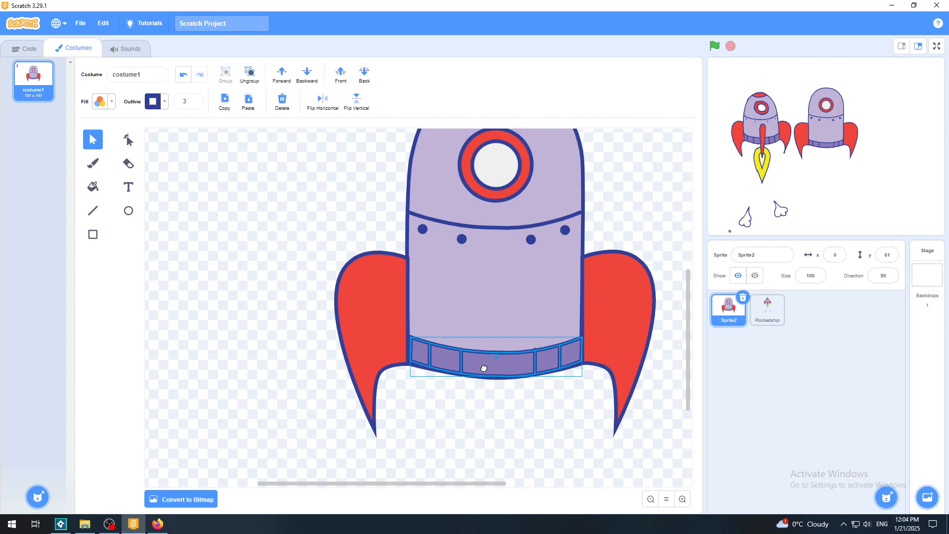
click(646, 206)
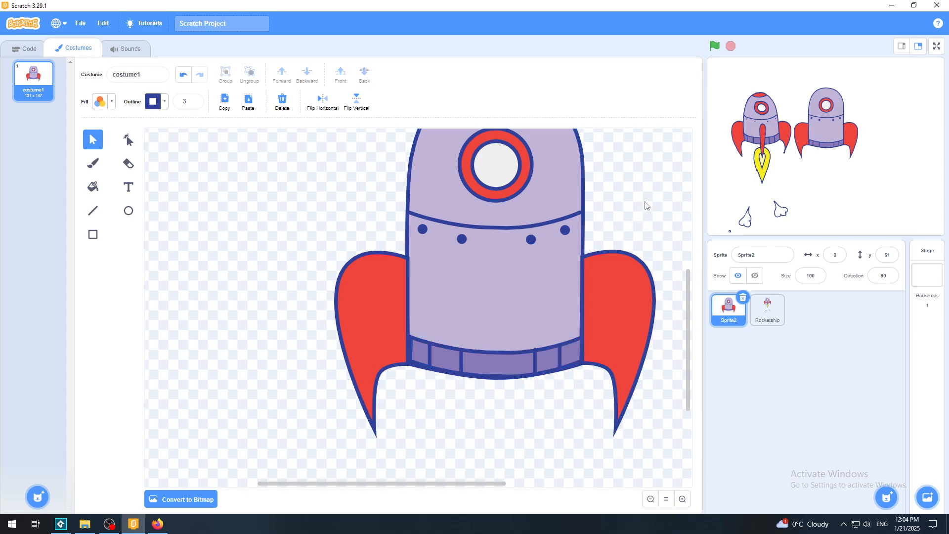
click(936, 46)
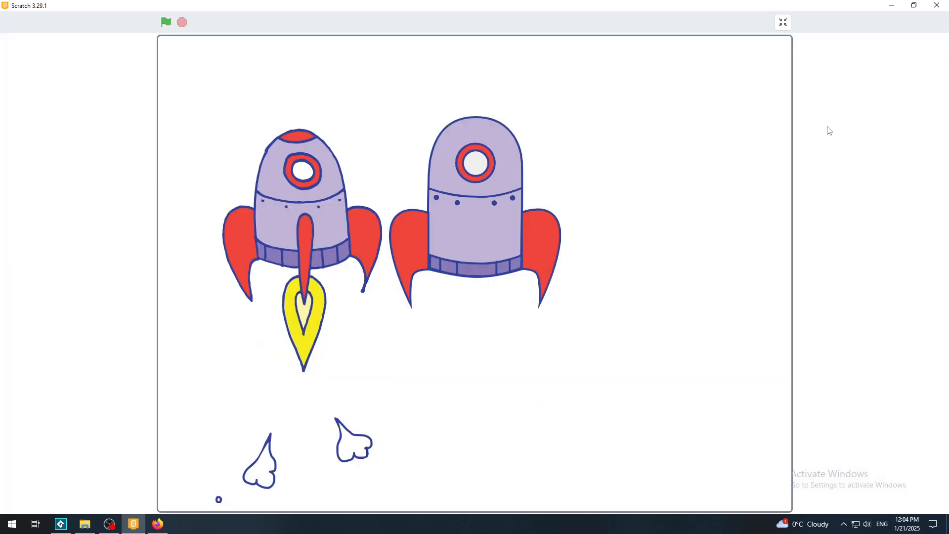
click(782, 23)
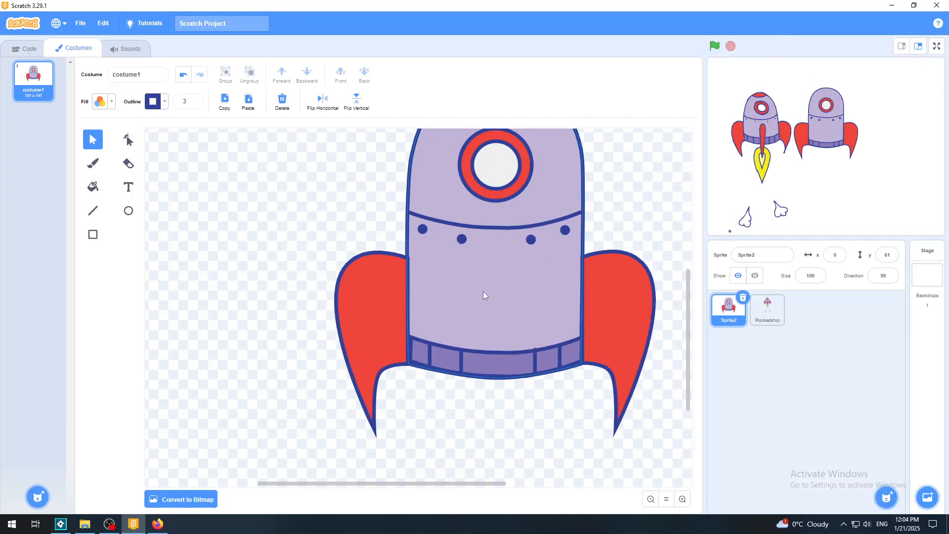
Step: Stretch the band upward to make it taller and compare its height with the reference rocket on the full-screen stage
click(485, 361)
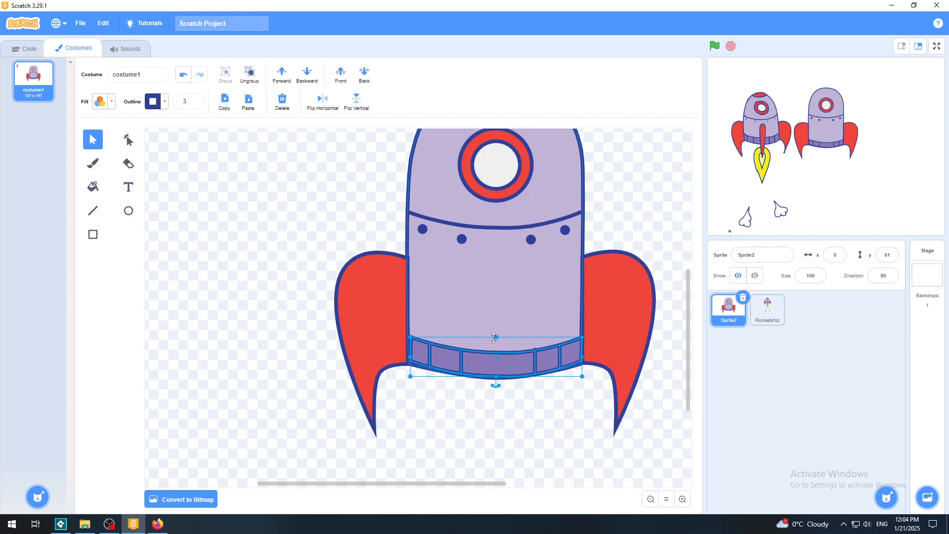
drag(496, 337, 498, 321)
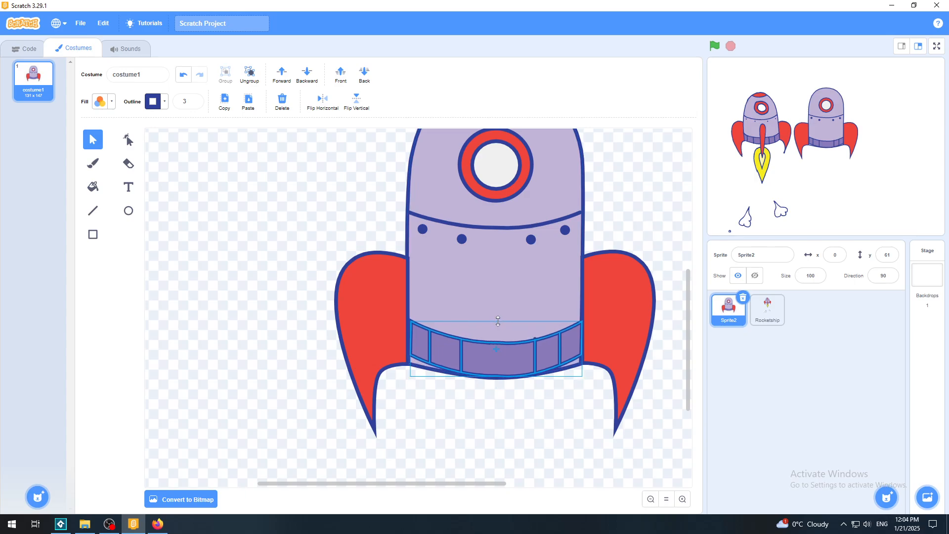
drag(498, 321, 498, 321)
click(936, 47)
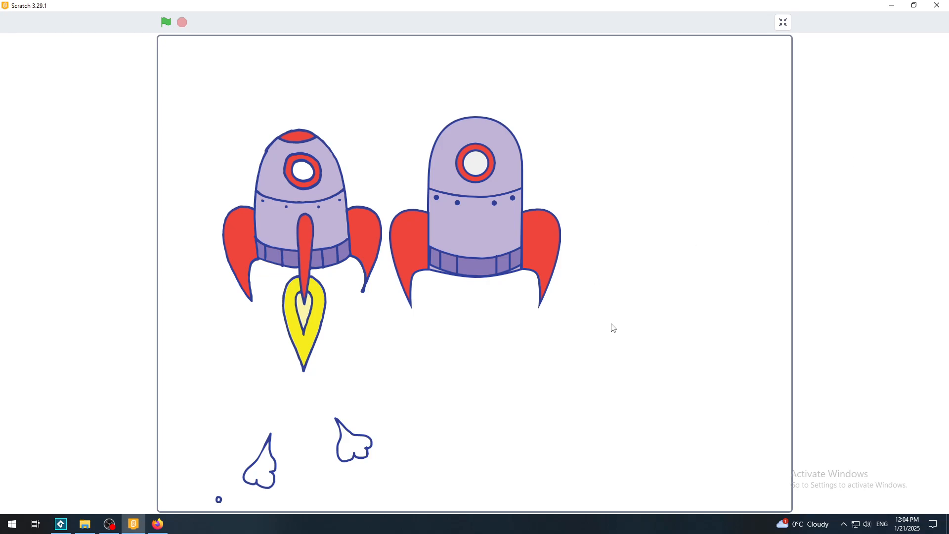
click(783, 23)
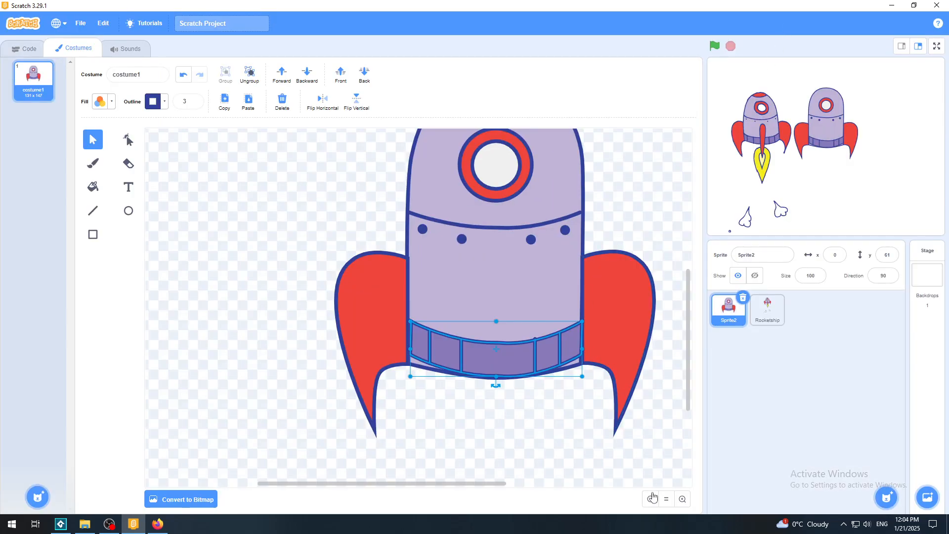
Step: Reshape the band by pulling its two lower corner points down to the rocket body's bottom outline
click(682, 499)
click(683, 499)
click(683, 499)
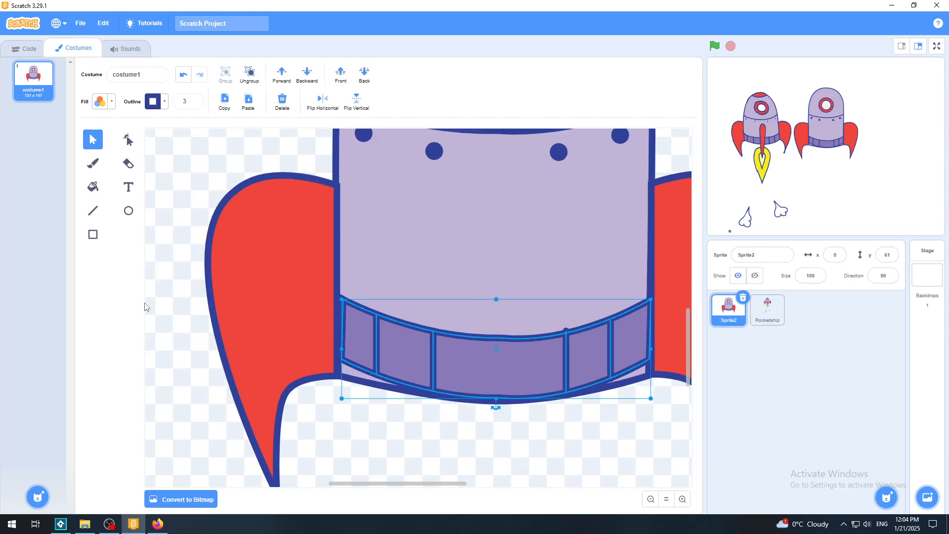
click(163, 279)
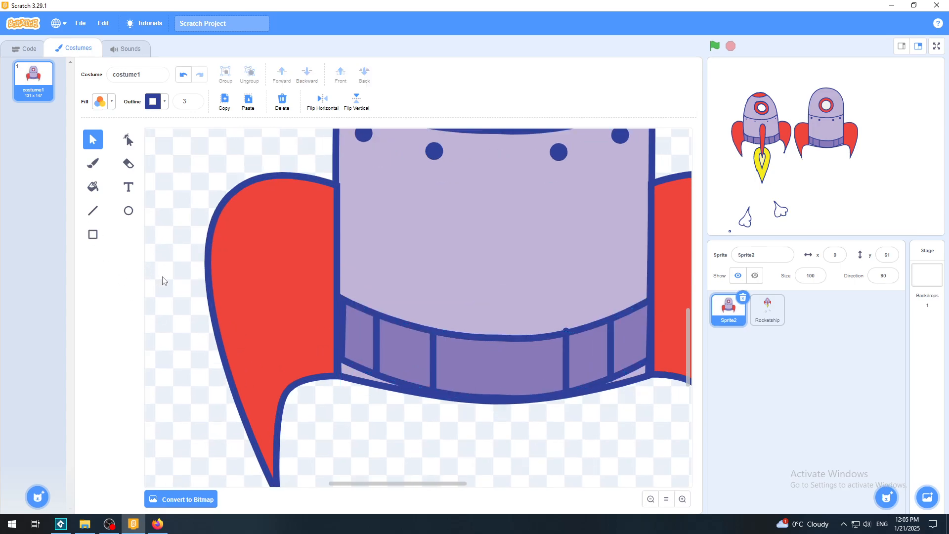
click(129, 140)
click(343, 358)
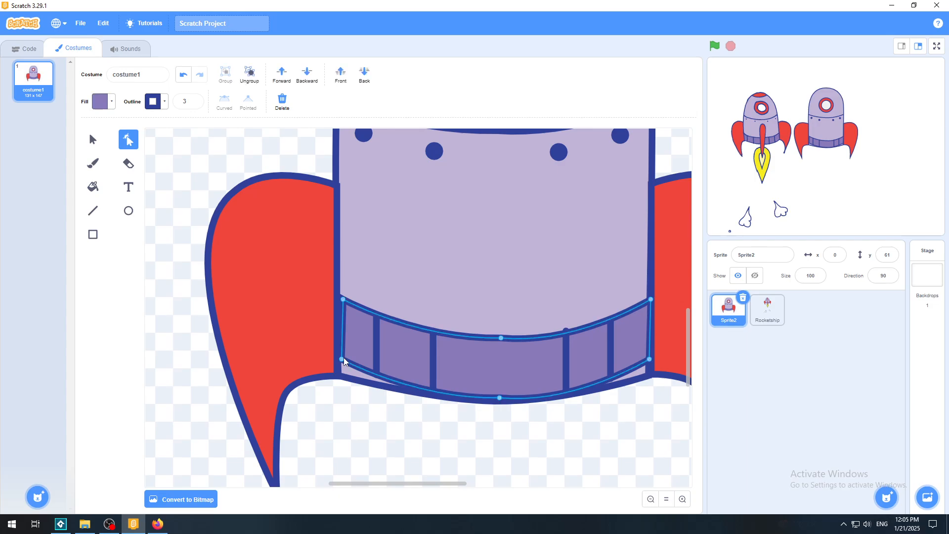
drag(342, 359, 342, 380)
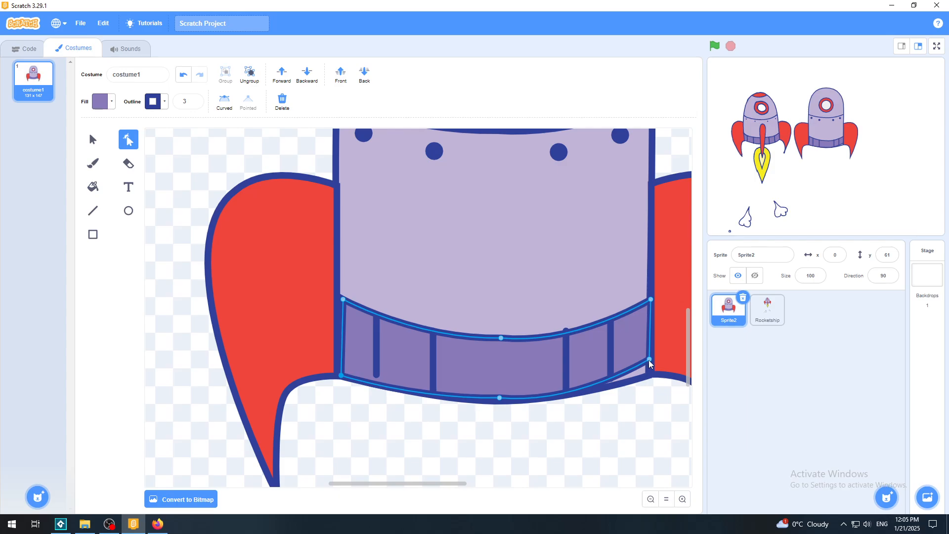
drag(650, 364, 650, 379)
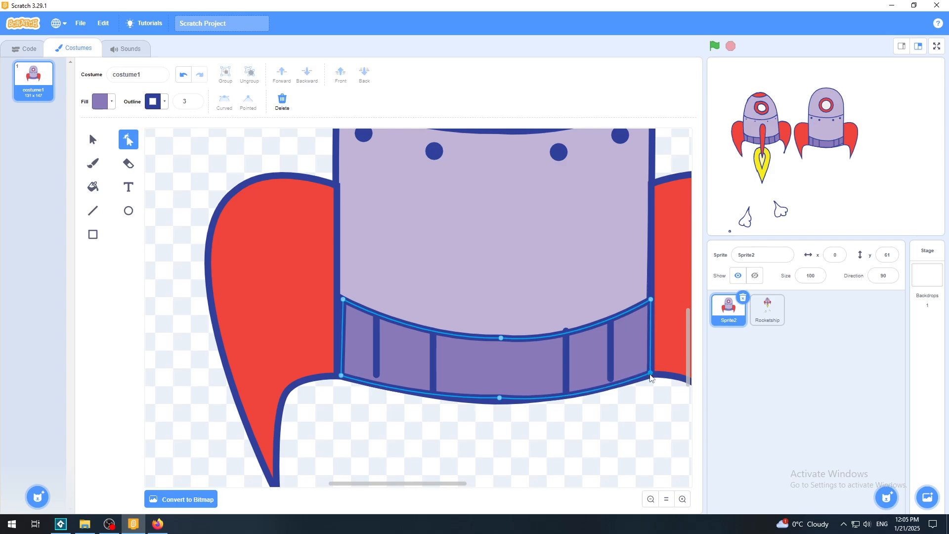
Step: Extend the two outer divider lines to the band's bottom edge, shorten the third divider's top end, and check the rocket on the full-screen stage
click(377, 342)
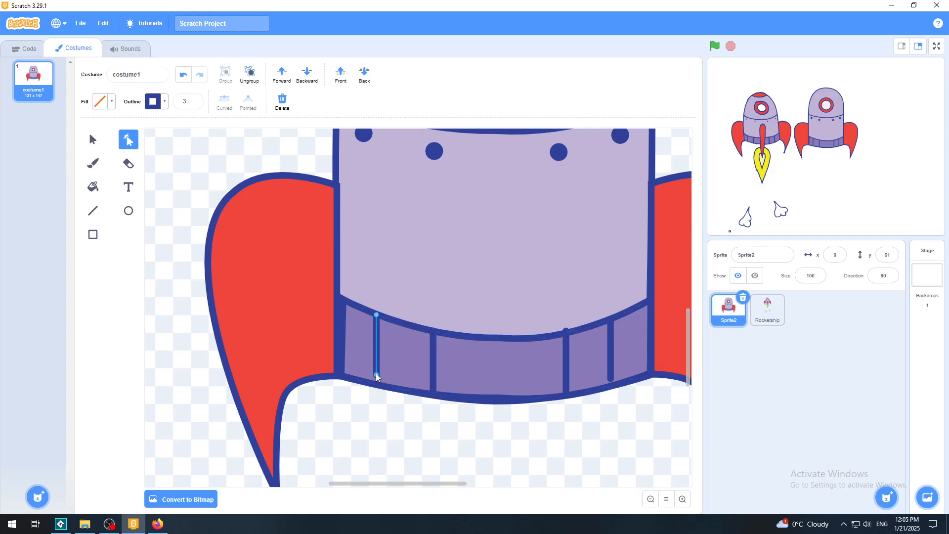
drag(377, 378, 377, 385)
click(611, 365)
drag(611, 378, 611, 392)
click(566, 332)
drag(566, 329, 565, 331)
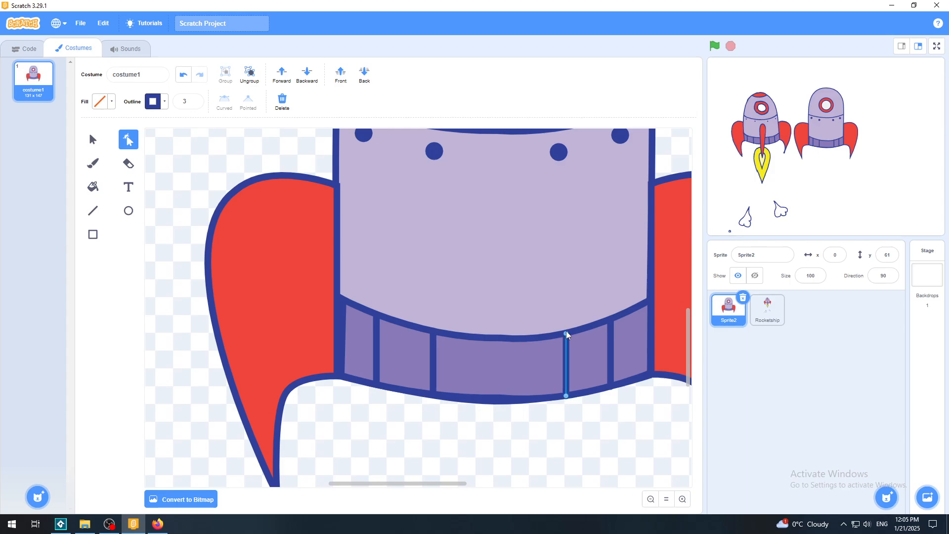
click(564, 456)
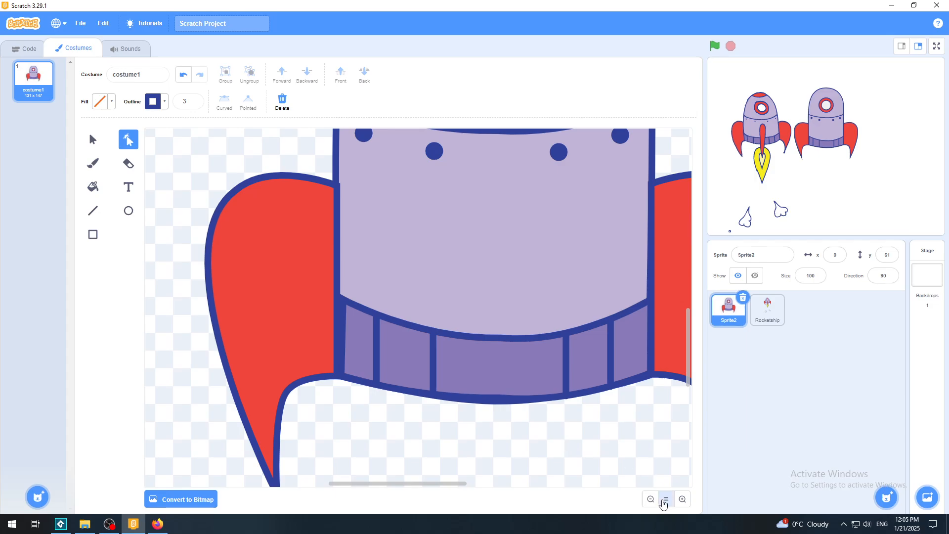
click(663, 500)
click(937, 46)
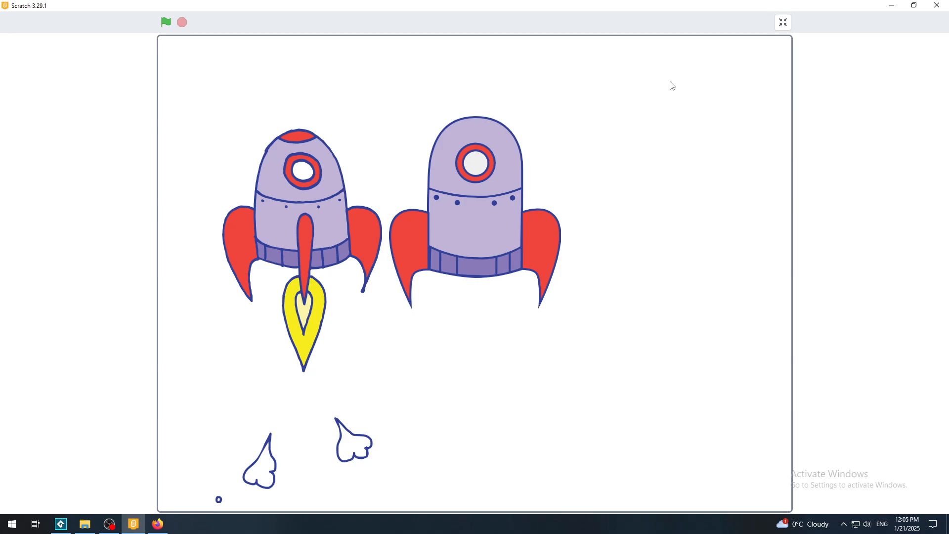
click(784, 23)
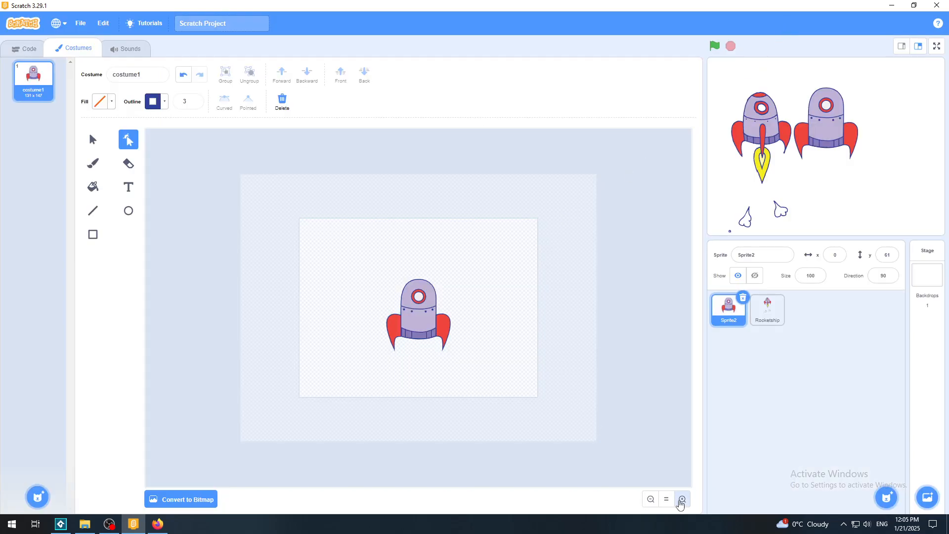
Step: Widen the grouped band slightly at its left side and nudge it left to line up with the rocket body's edge
click(682, 499)
click(683, 500)
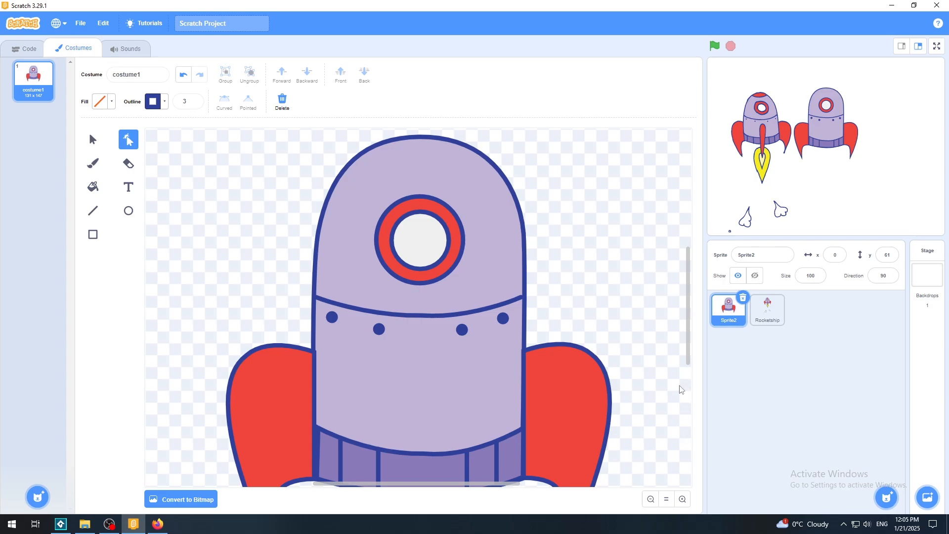
scroll(689, 357, down, 3)
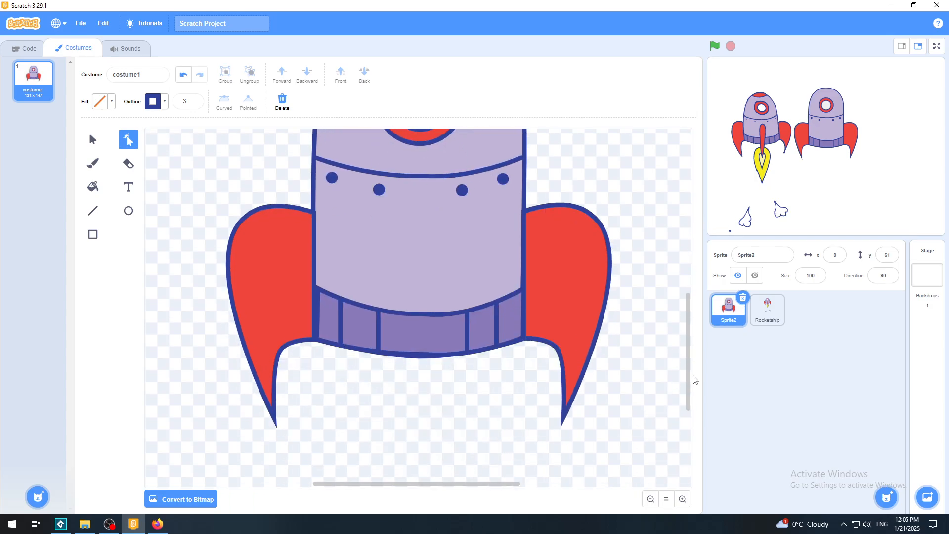
click(682, 500)
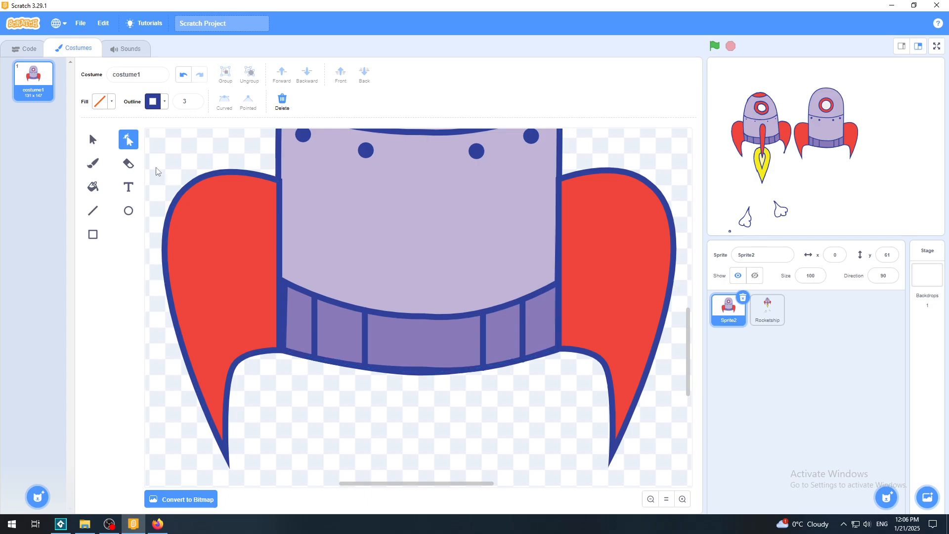
click(92, 139)
click(297, 311)
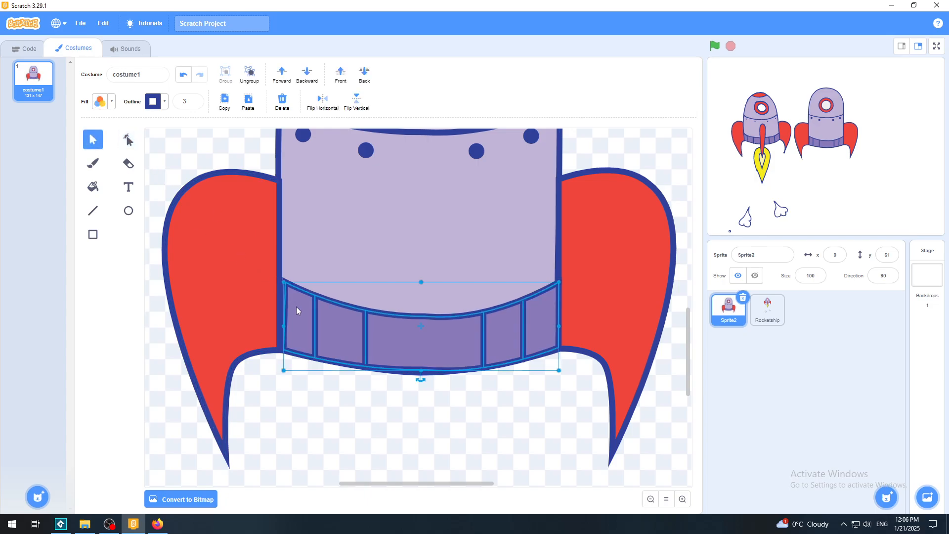
click(183, 74)
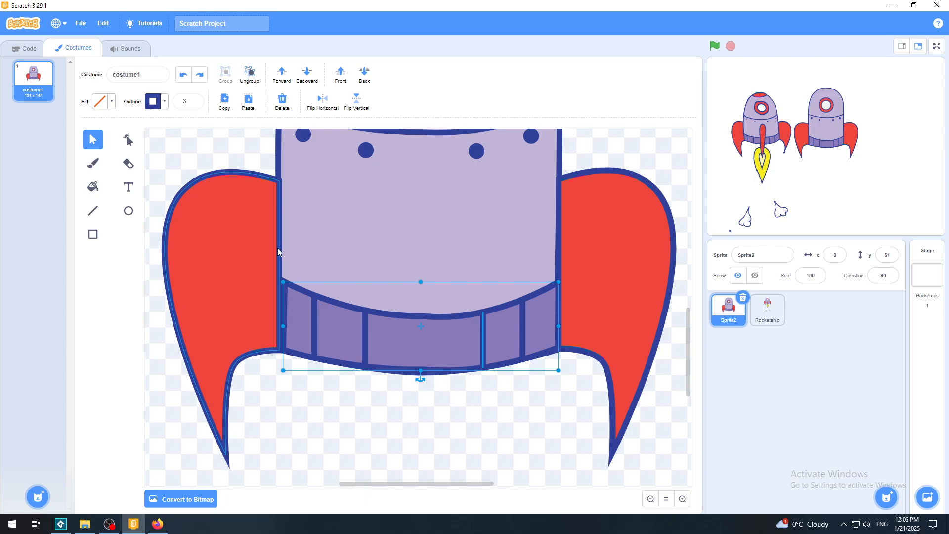
drag(282, 326, 281, 327)
click(261, 424)
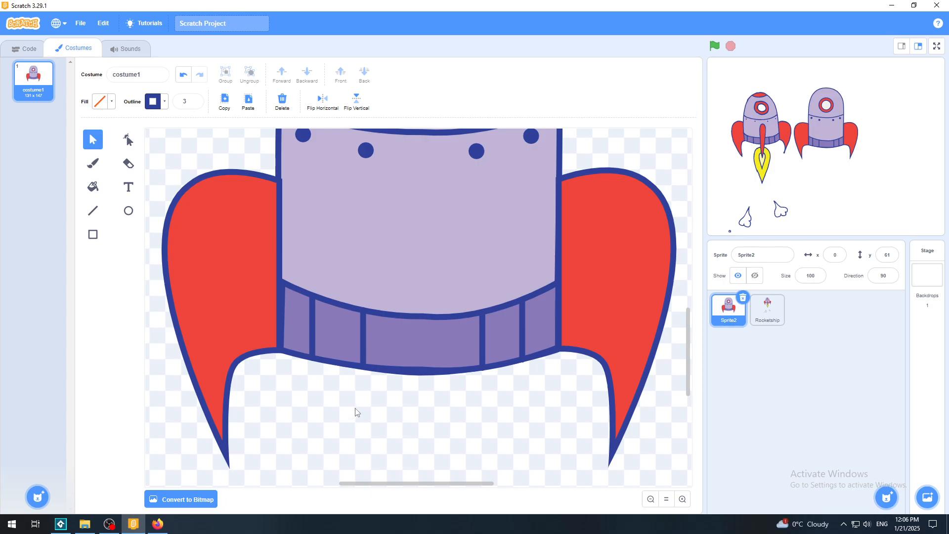
click(319, 327)
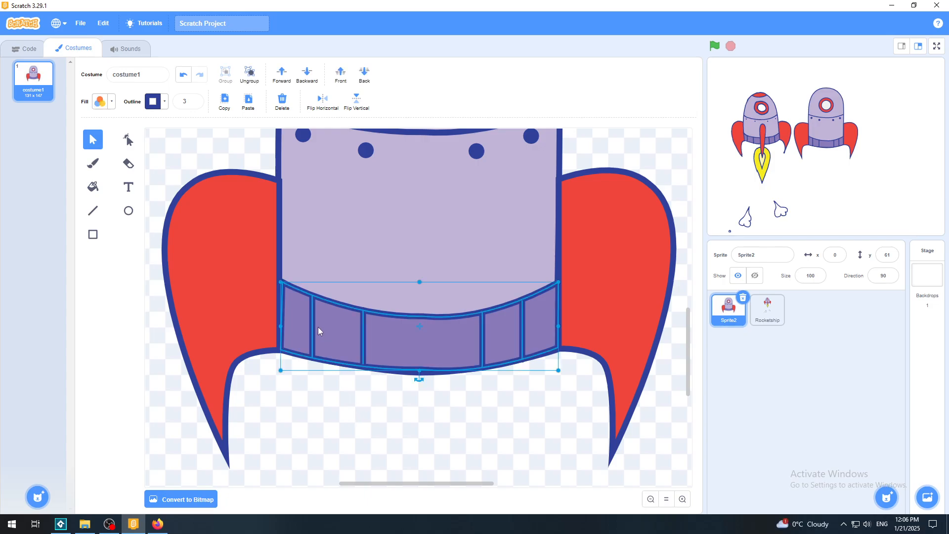
key(Left)
key(Left)
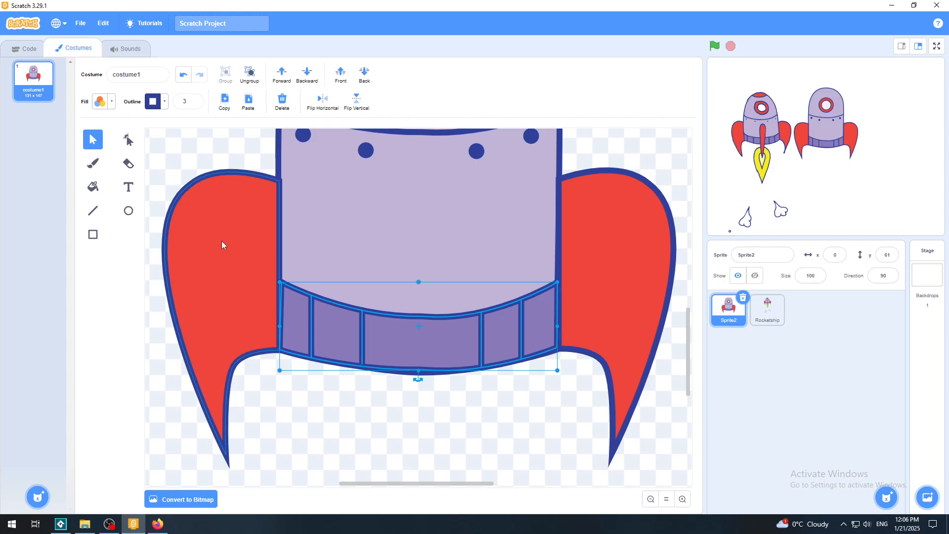
Step: Try to nudge the left red fin outward, away from the rocket body
click(235, 295)
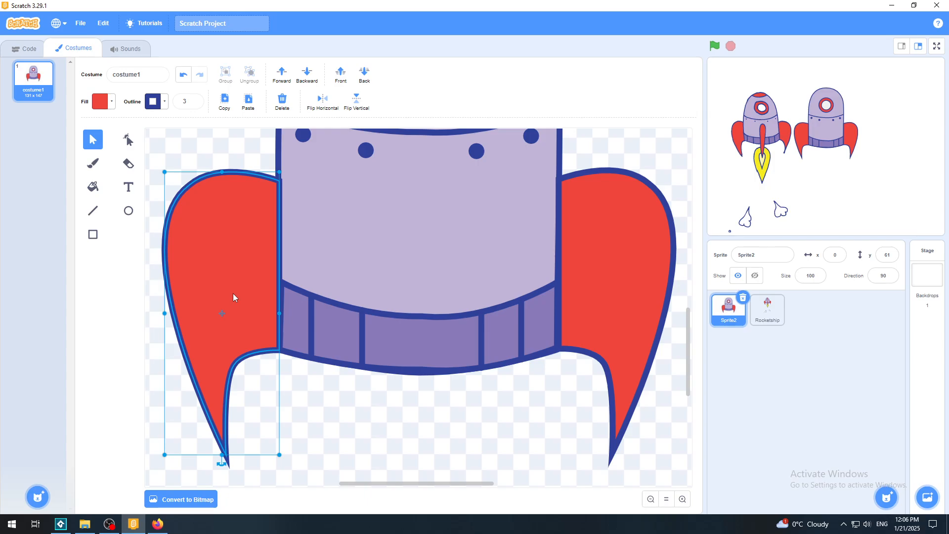
key(Left)
key(Left)
key(Left)
key(Left)
key(Left)
key(Left)
key(Left)
key(Left)
key(Left)
key(Left)
key(Left)
key(Left)
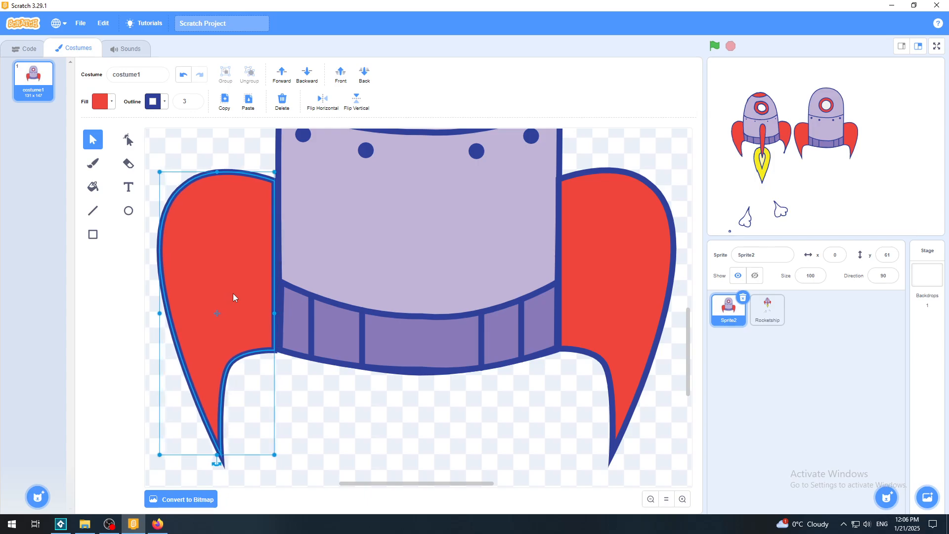
key(Left)
key(Left)
key(Left)
key(Left)
key(Left)
key(Left)
key(Left)
key(Left)
key(Left)
key(Left)
key(Left)
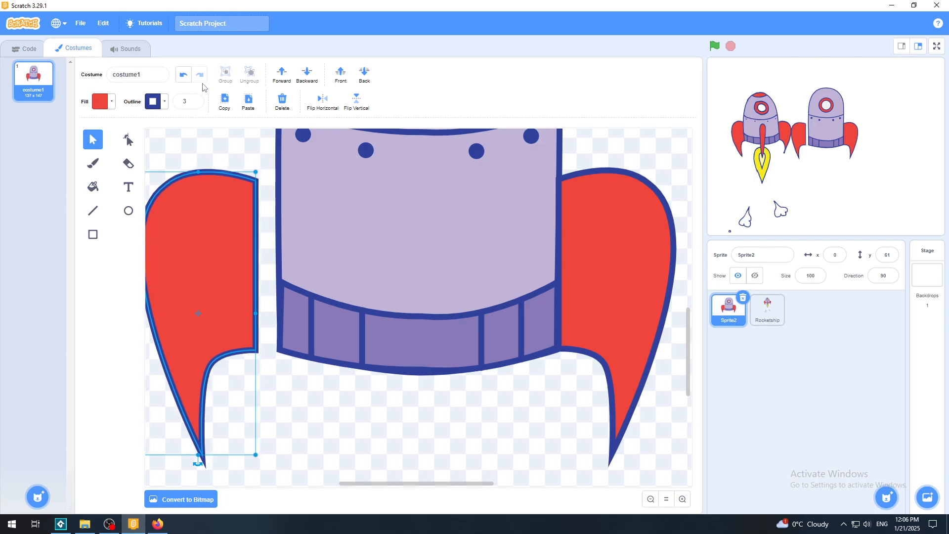
click(183, 75)
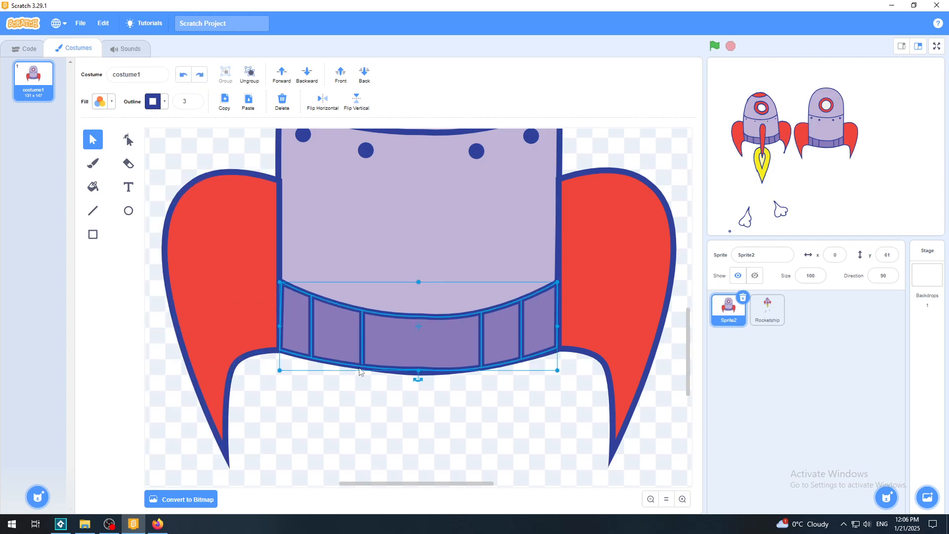
click(388, 403)
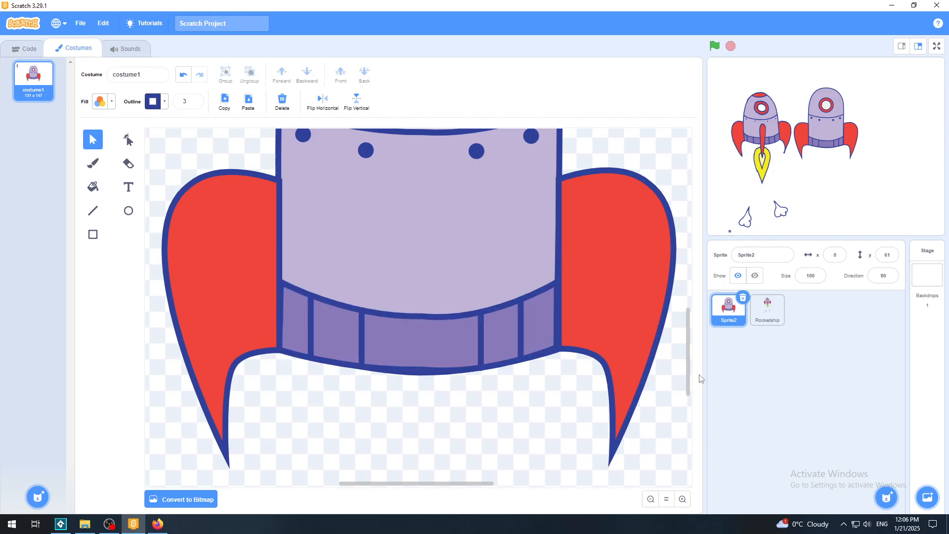
Step: Trace the nose curve of the Rocketship sprite's rocketship-a costume with a purple brush arc as a shape study, and undo the stroke
drag(691, 373, 691, 296)
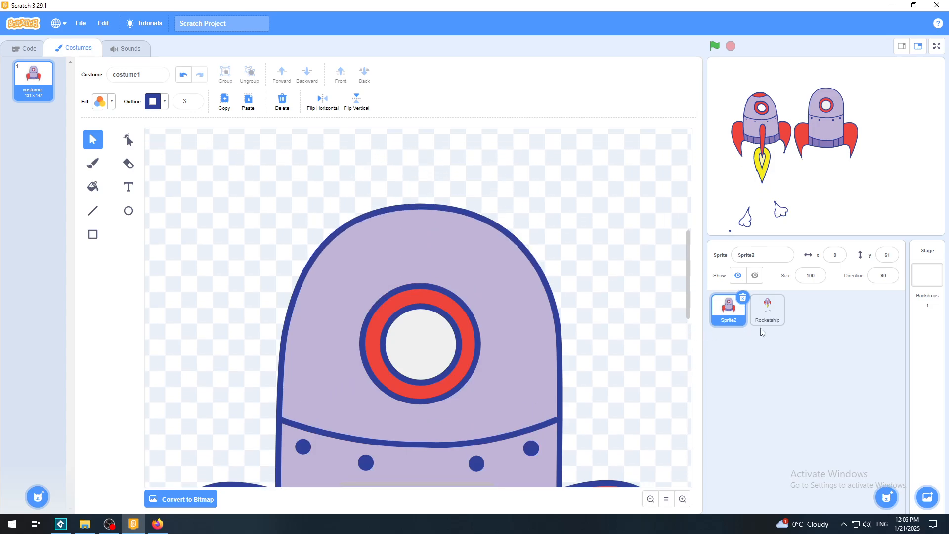
click(766, 322)
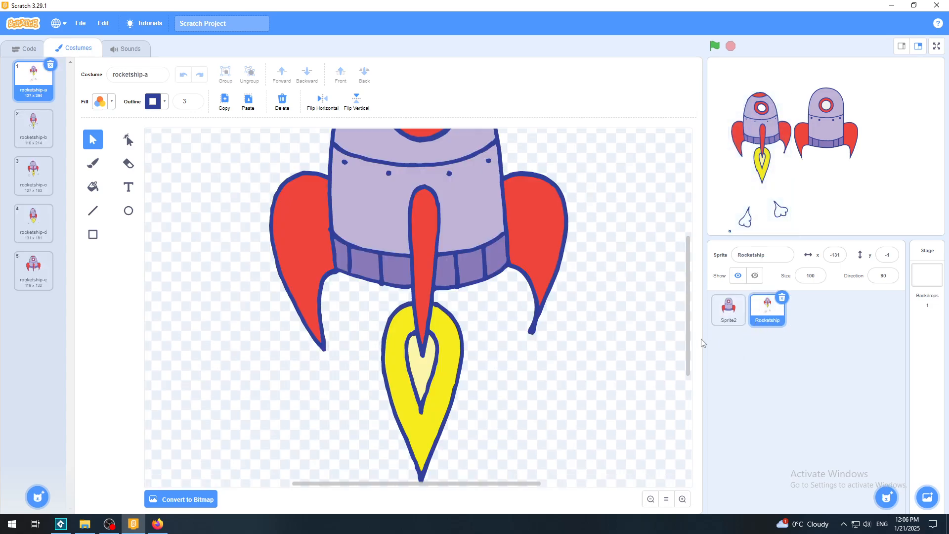
drag(689, 349, 692, 315)
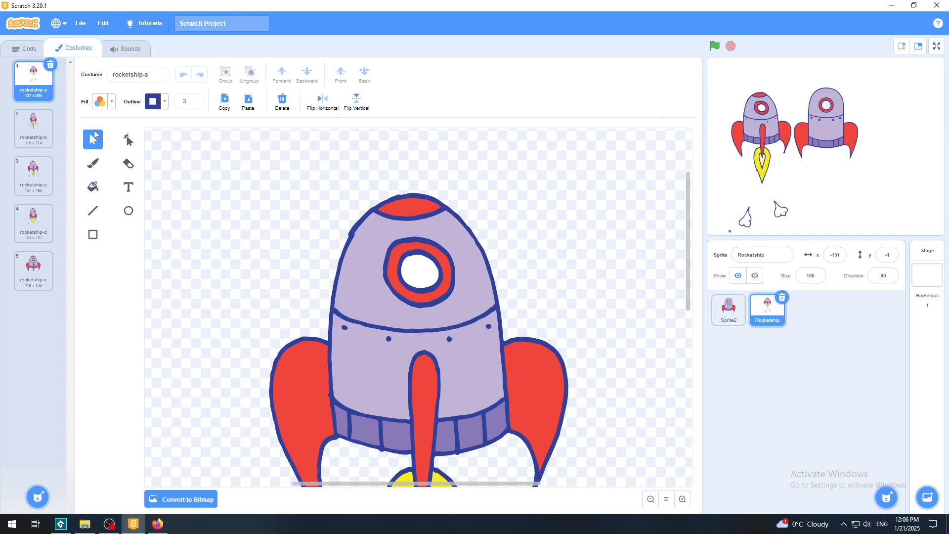
click(99, 165)
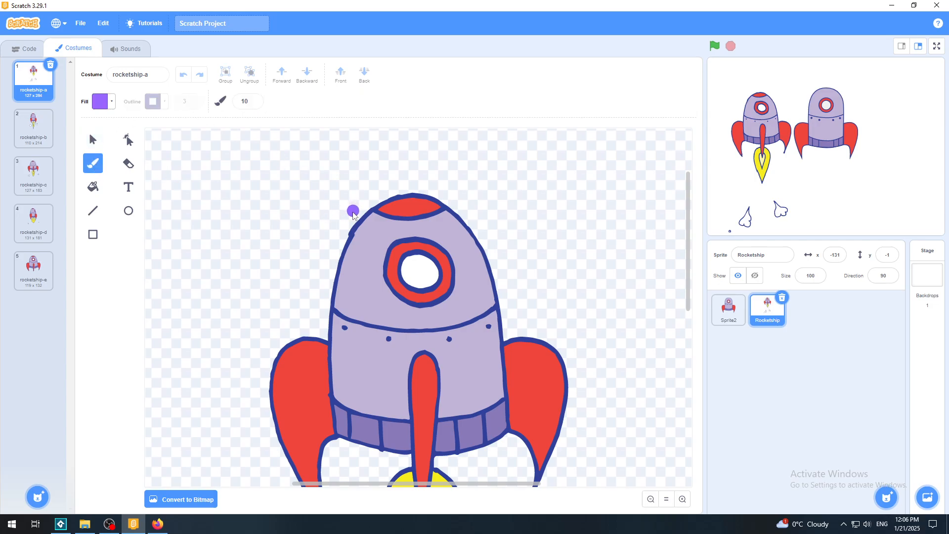
drag(344, 218, 400, 188)
drag(459, 208, 478, 228)
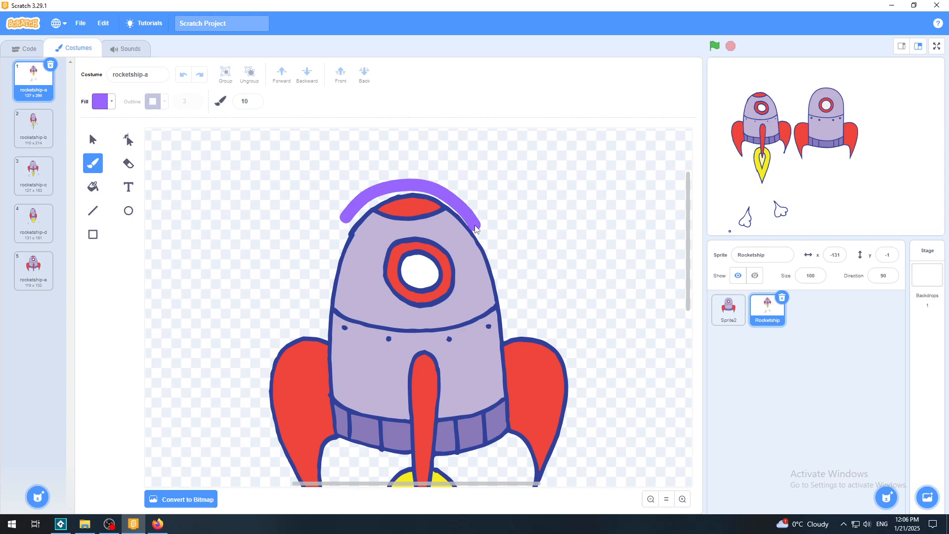
click(187, 80)
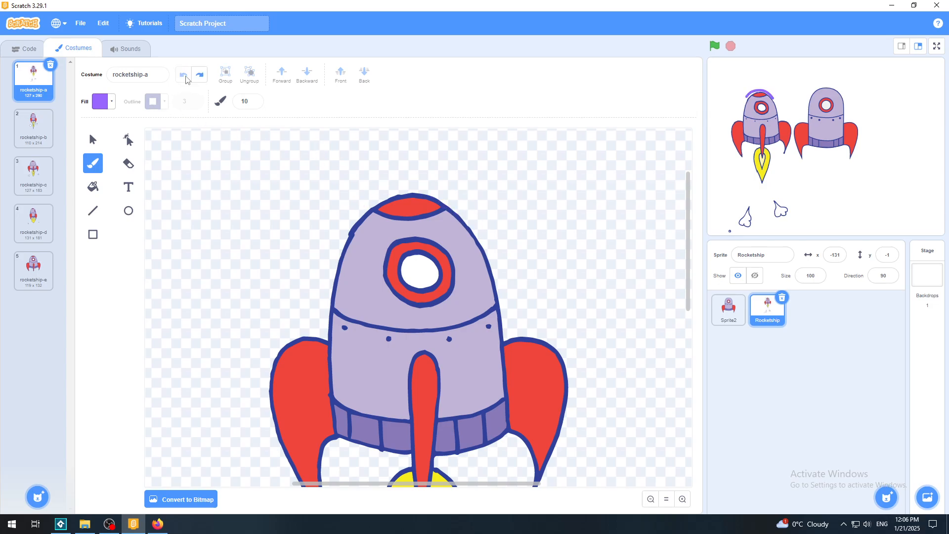
Step: Sketch a narrower nose outline over Sprite2's rocket body with the purple brush, and undo the stroke
click(735, 310)
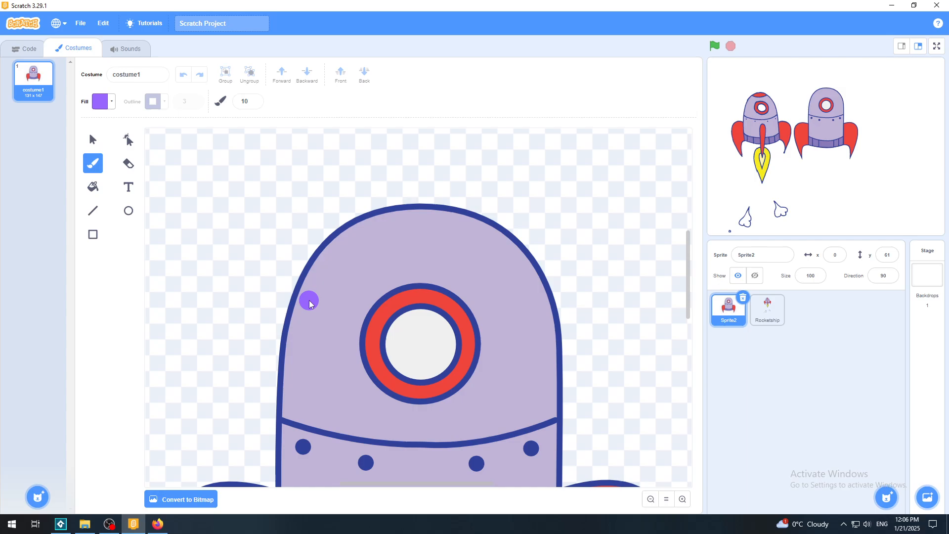
mouse_move(286, 409)
mouse_down()
mouse_move(357, 264)
mouse_move(418, 227)
mouse_move(484, 254)
mouse_move(537, 314)
mouse_move(564, 416)
mouse_up()
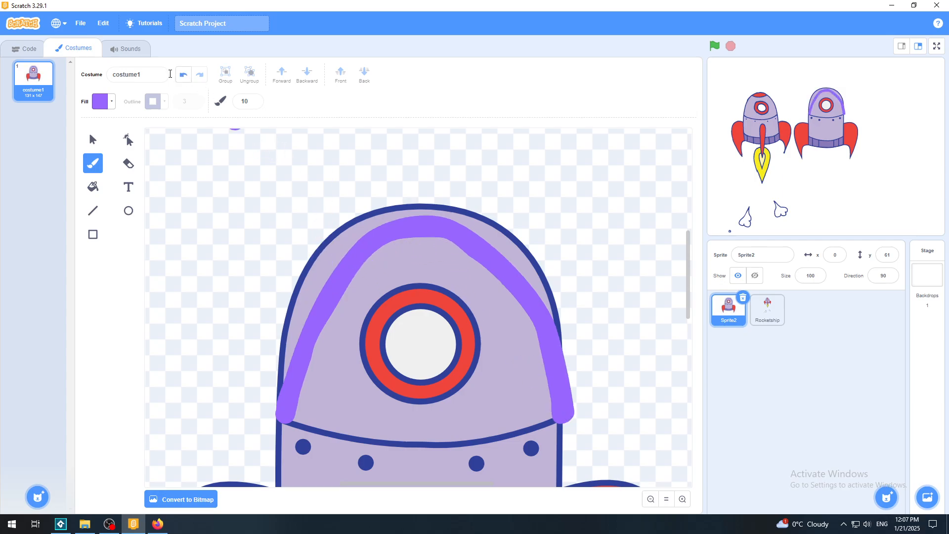
click(183, 77)
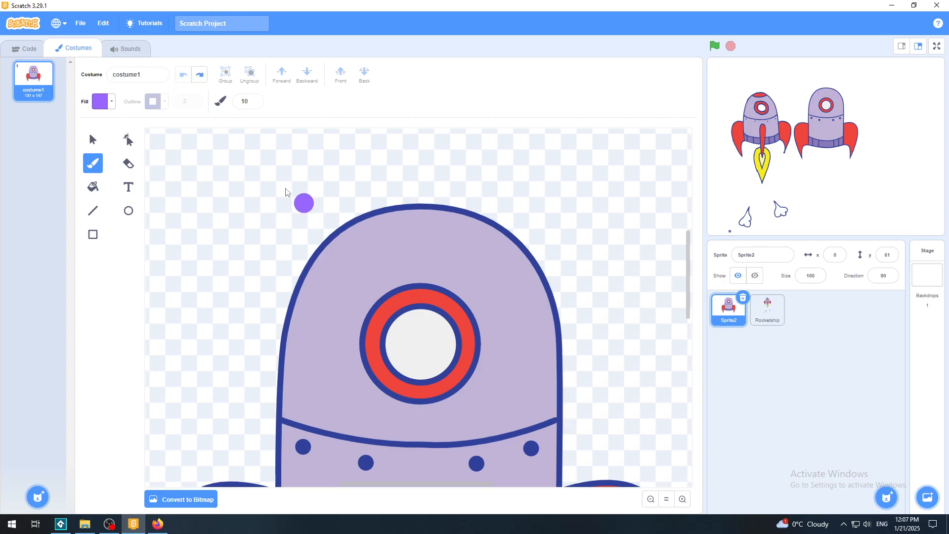
Step: Try to narrow the whole rocket body shape by squeezing its right side inward
click(93, 139)
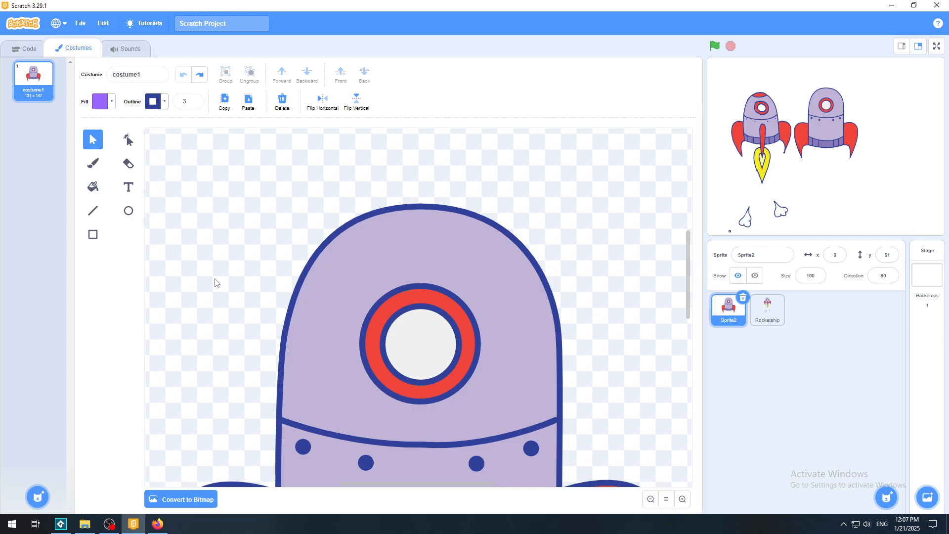
click(295, 299)
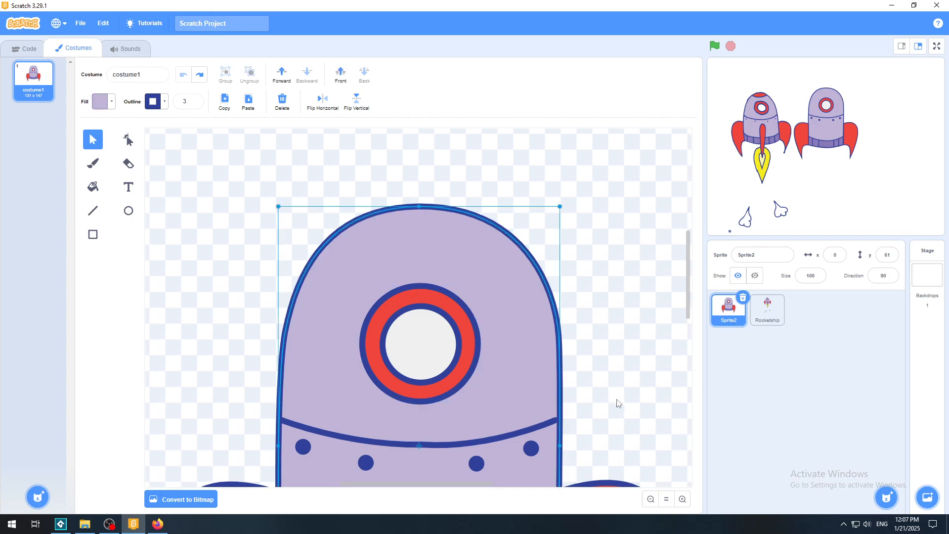
scroll(687, 318, down, 5)
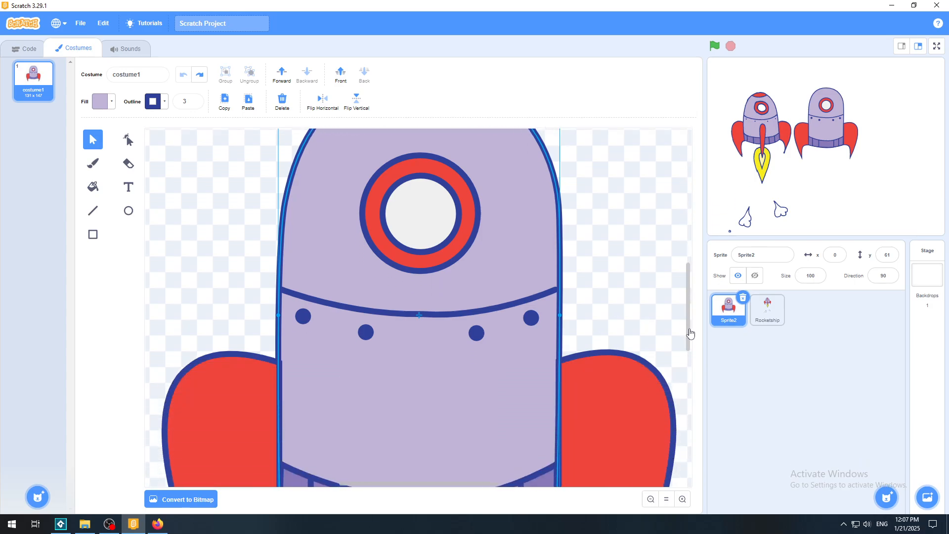
scroll(690, 321, up, 5)
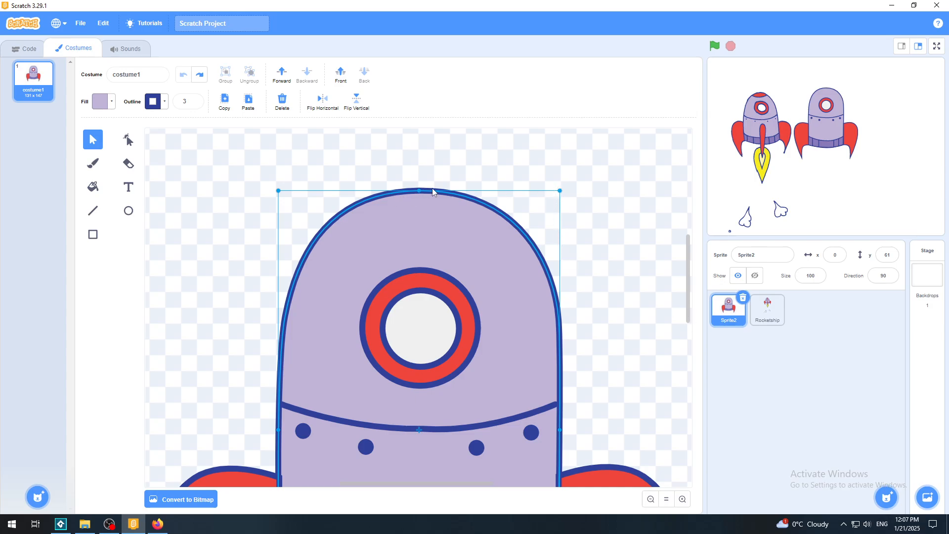
drag(559, 429, 497, 422)
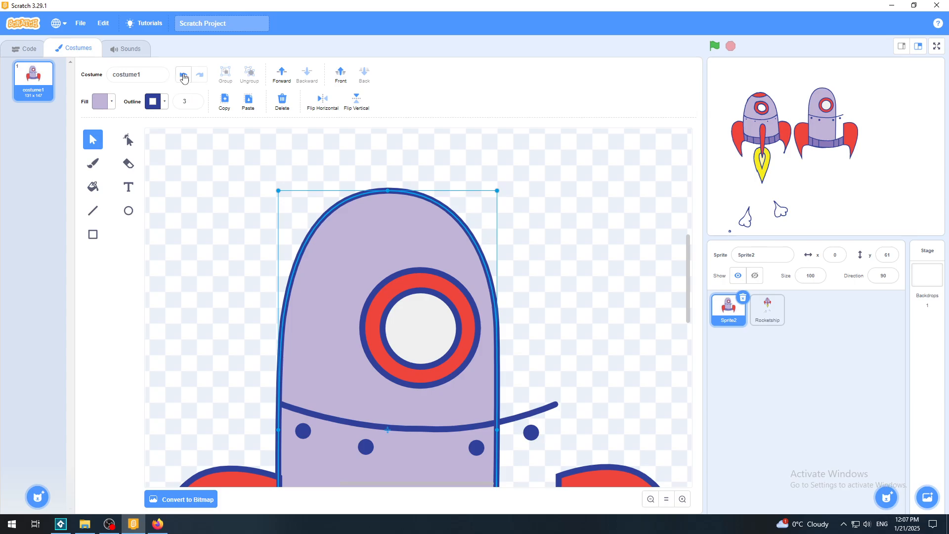
click(184, 76)
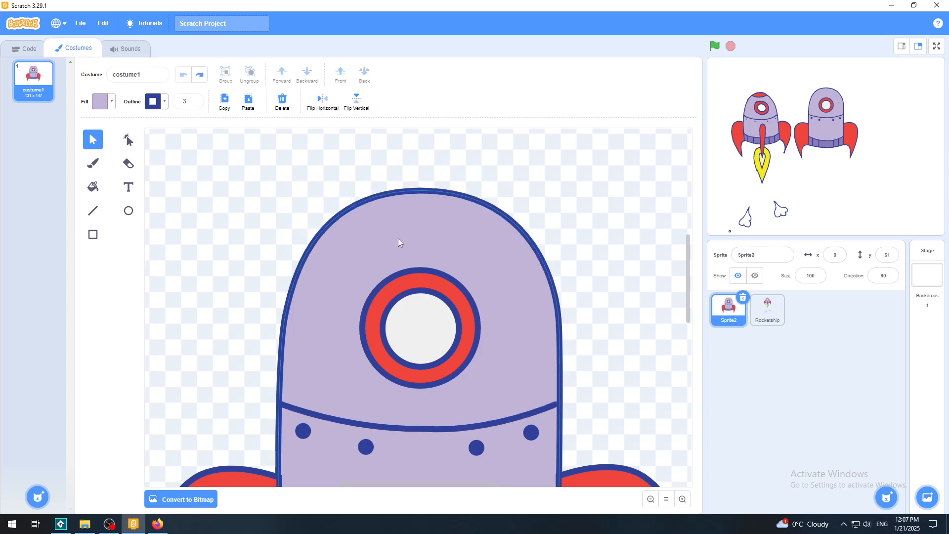
Step: Try to pull the left side of Sprite2's nose outline inward with a new curve point and adjusted handles
click(130, 143)
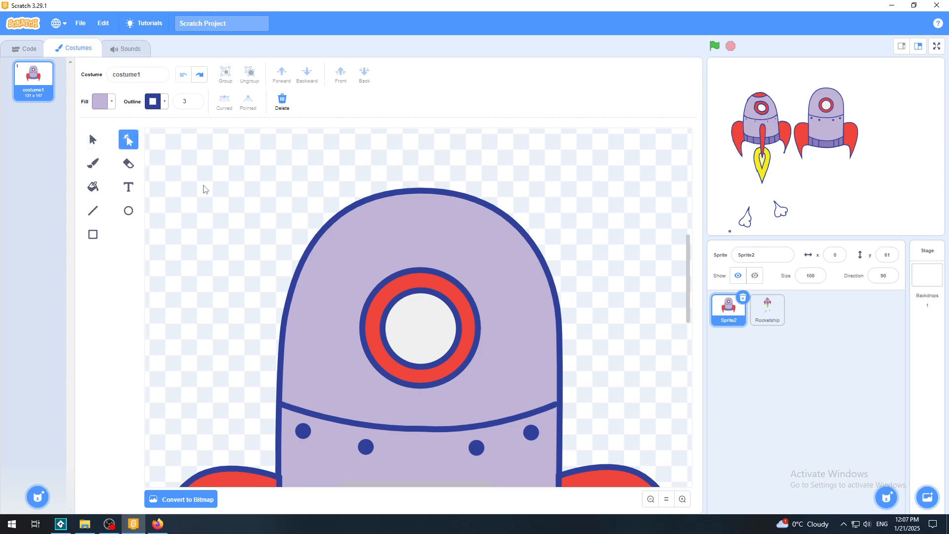
click(301, 266)
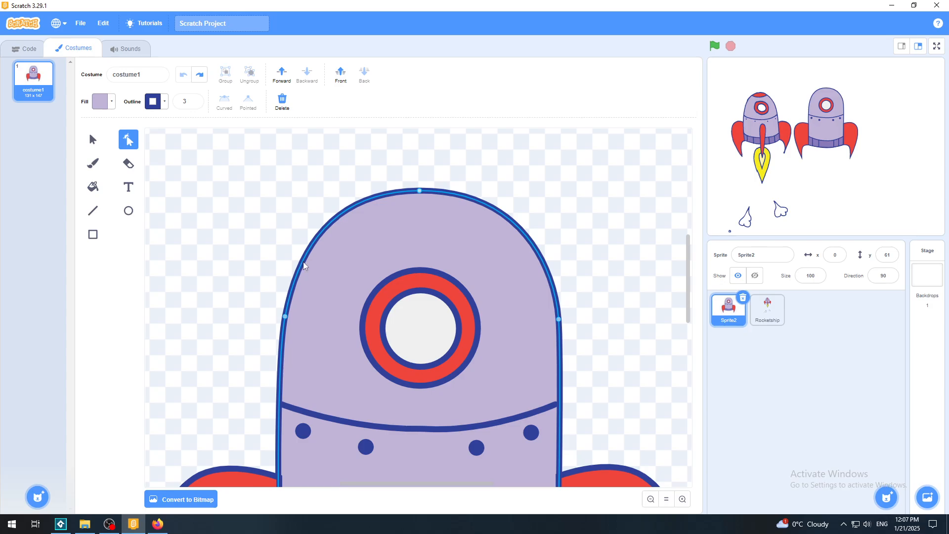
click(303, 260)
mouse_move(304, 260)
mouse_down()
mouse_move(334, 258)
mouse_move(322, 253)
mouse_move(304, 269)
mouse_up()
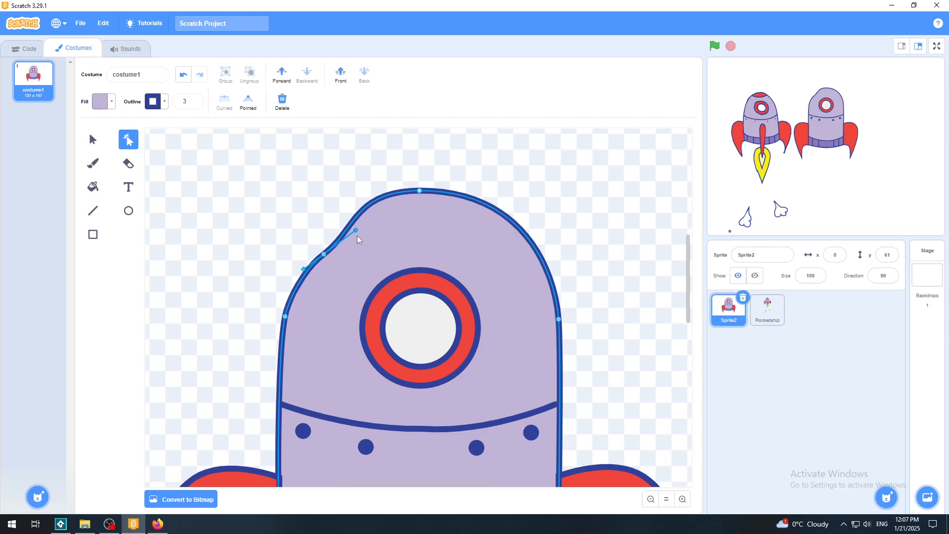
drag(355, 229, 342, 227)
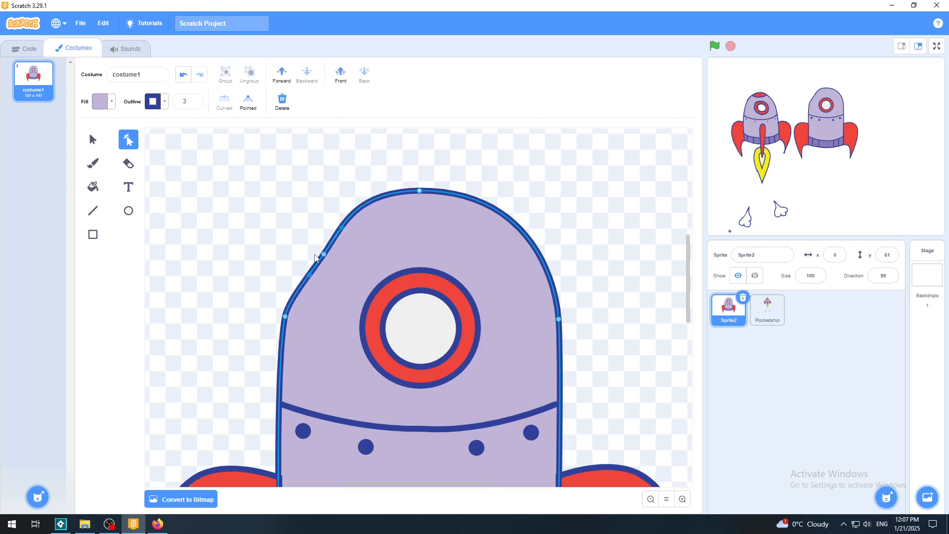
drag(309, 274, 297, 271)
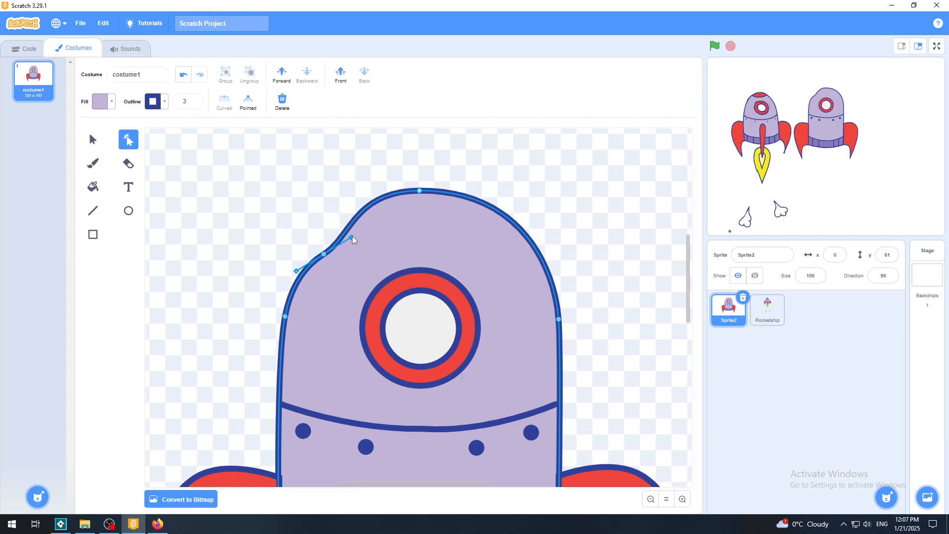
drag(352, 237, 327, 242)
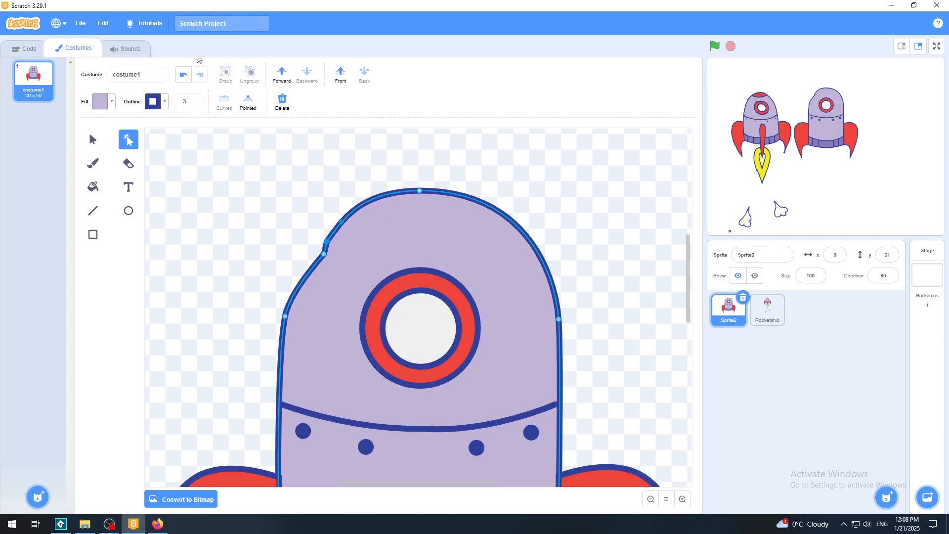
Step: Undo all the reshaping on the left side of the nose, including the added curve point
click(183, 74)
click(183, 74)
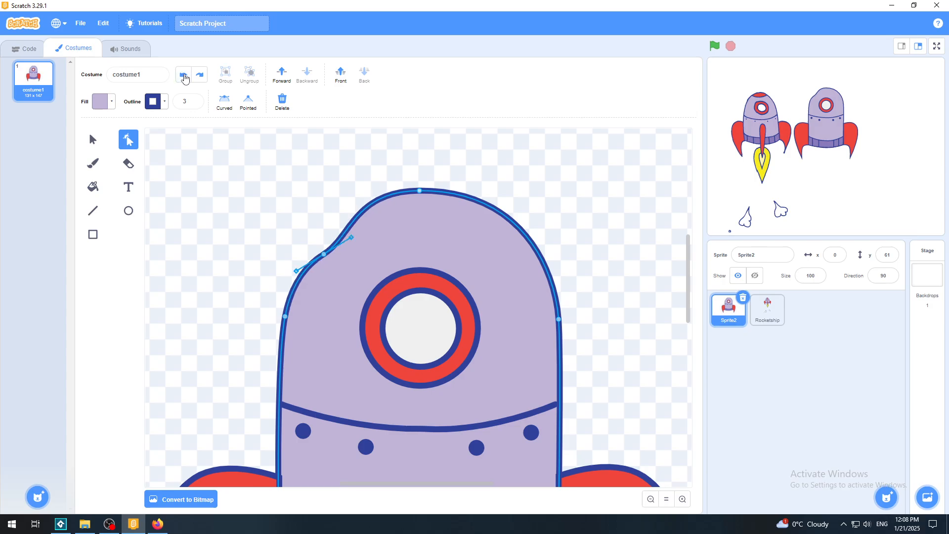
click(184, 75)
click(183, 75)
click(184, 75)
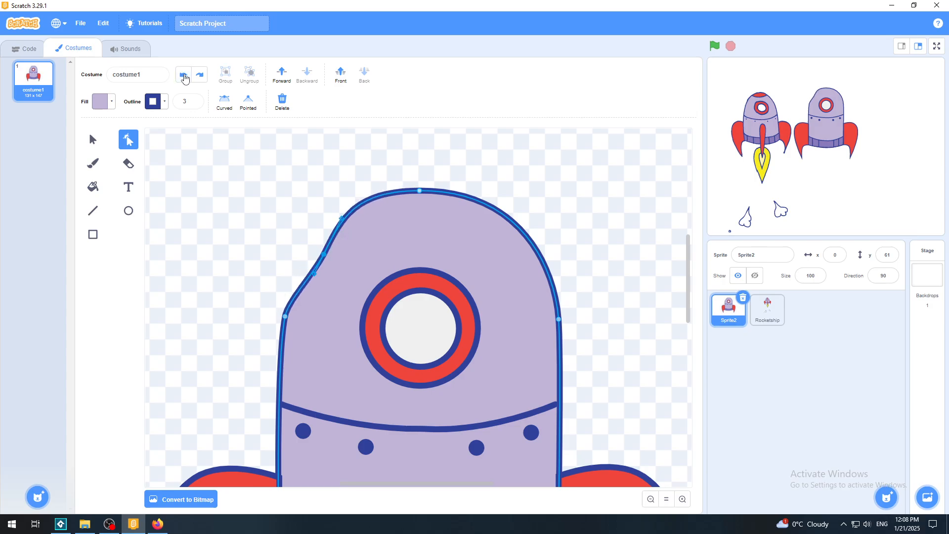
click(183, 76)
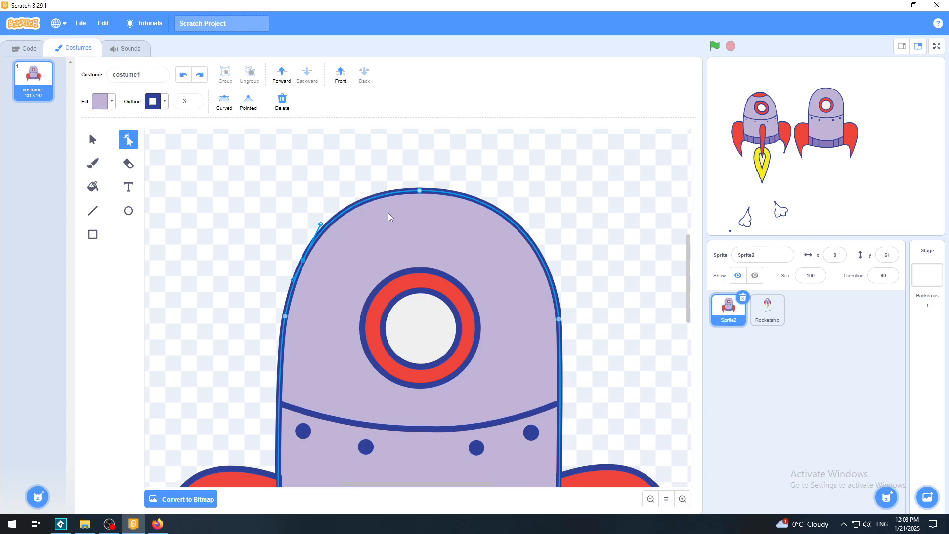
click(183, 75)
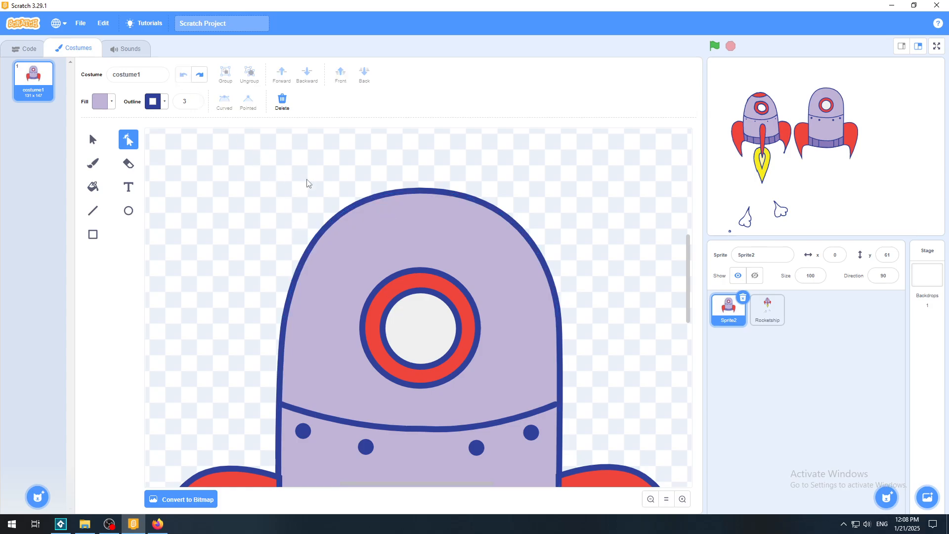
Step: Try to flatten the nose's upper-left shoulder with a new curve point near the tip and adjusted handles
click(347, 207)
click(349, 212)
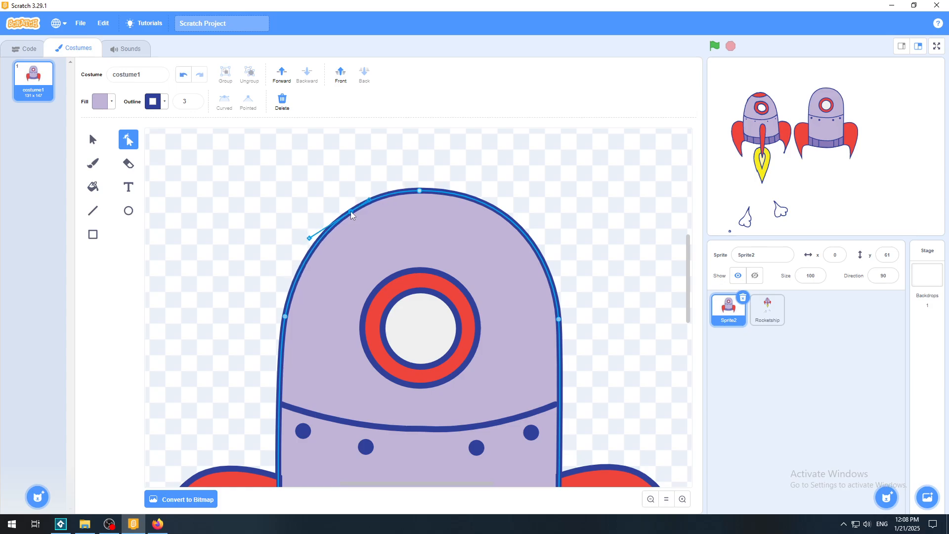
drag(351, 211, 355, 213)
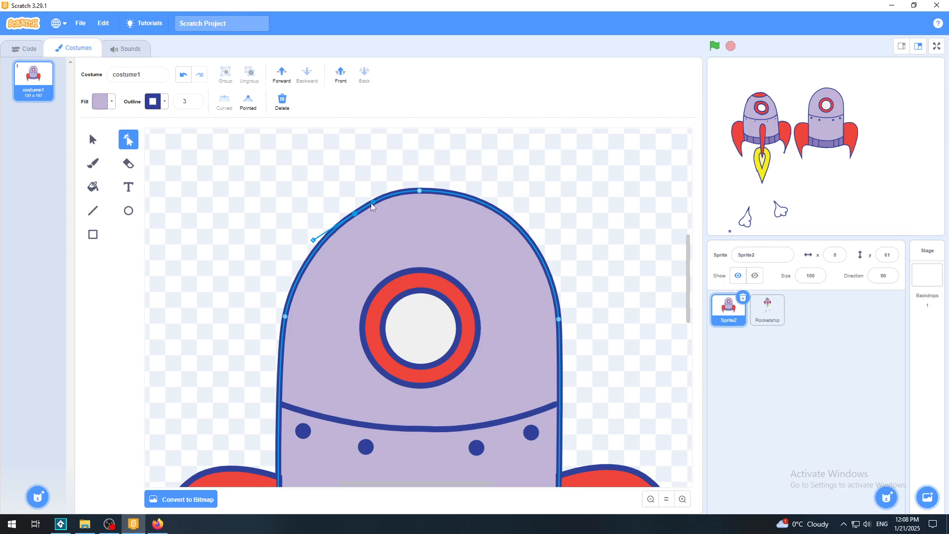
drag(371, 203, 394, 185)
drag(354, 214, 343, 220)
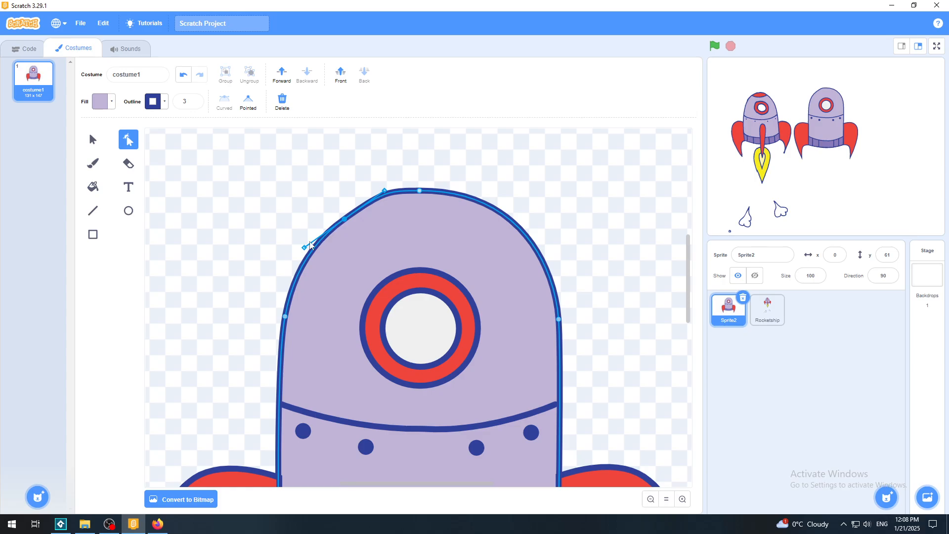
drag(303, 246, 309, 245)
click(419, 191)
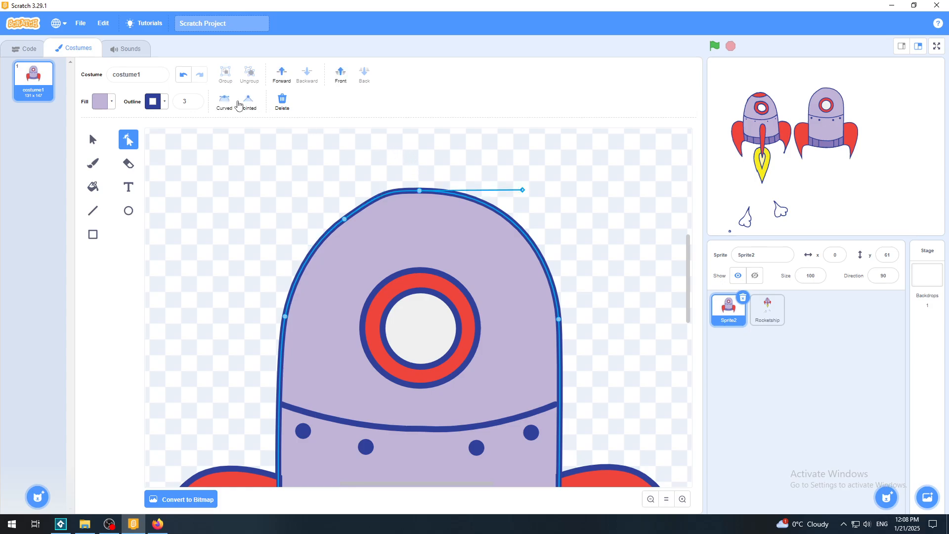
Step: Undo the upper-left shoulder edits and the curve point added there
click(183, 74)
click(183, 75)
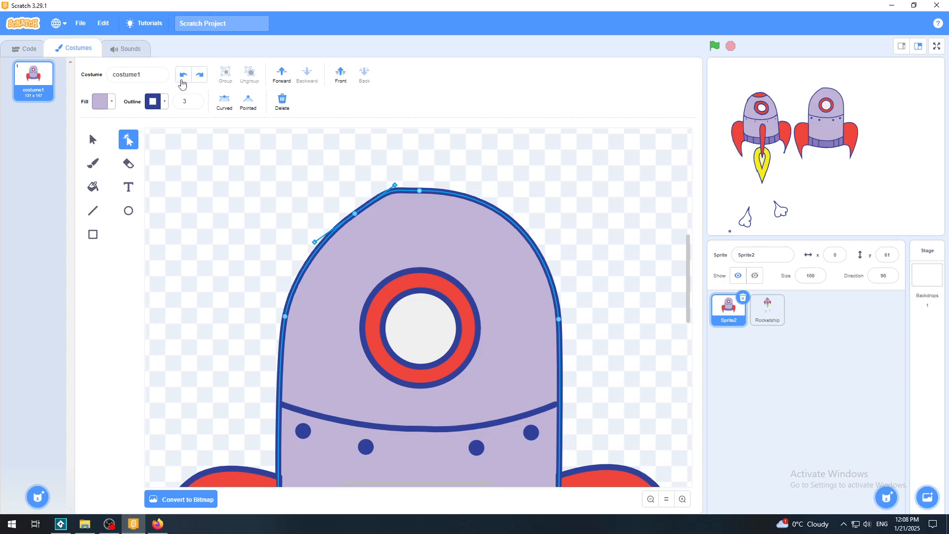
click(183, 74)
click(183, 75)
click(183, 75)
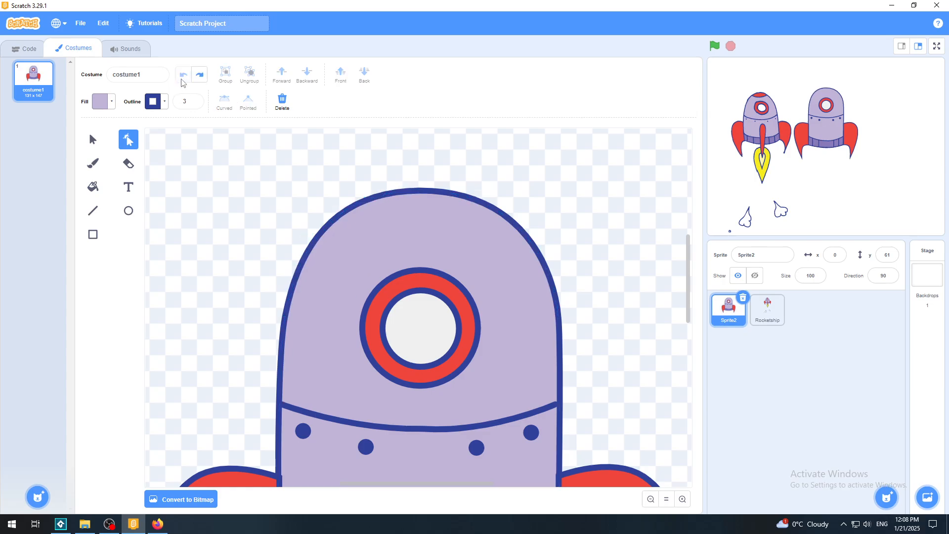
Step: Try making the nose's top point curved and moving it up and to the right, and undo both changes
click(422, 192)
click(420, 191)
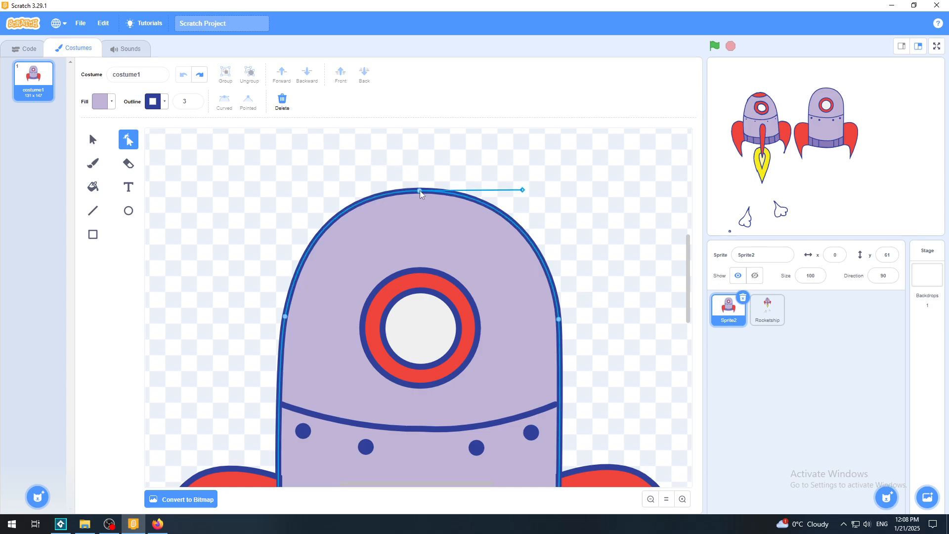
click(227, 103)
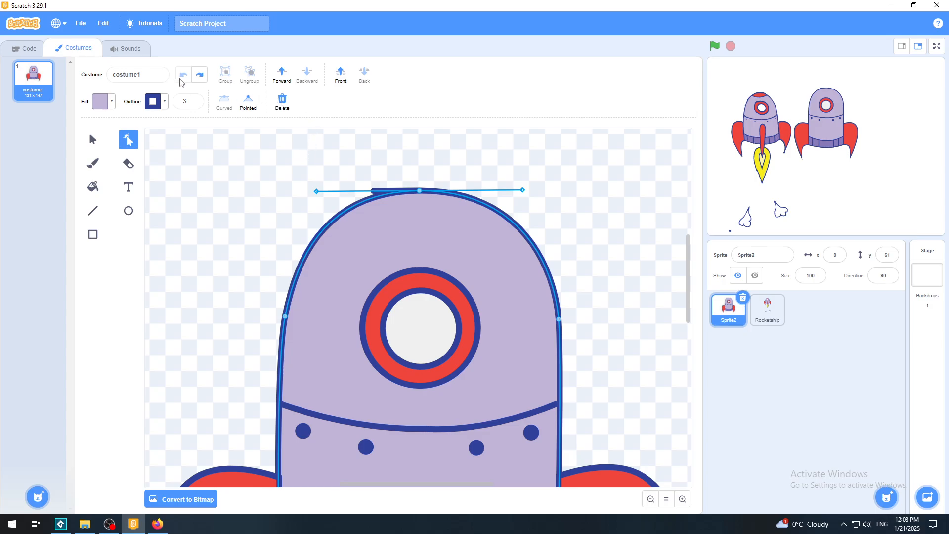
drag(420, 191, 541, 165)
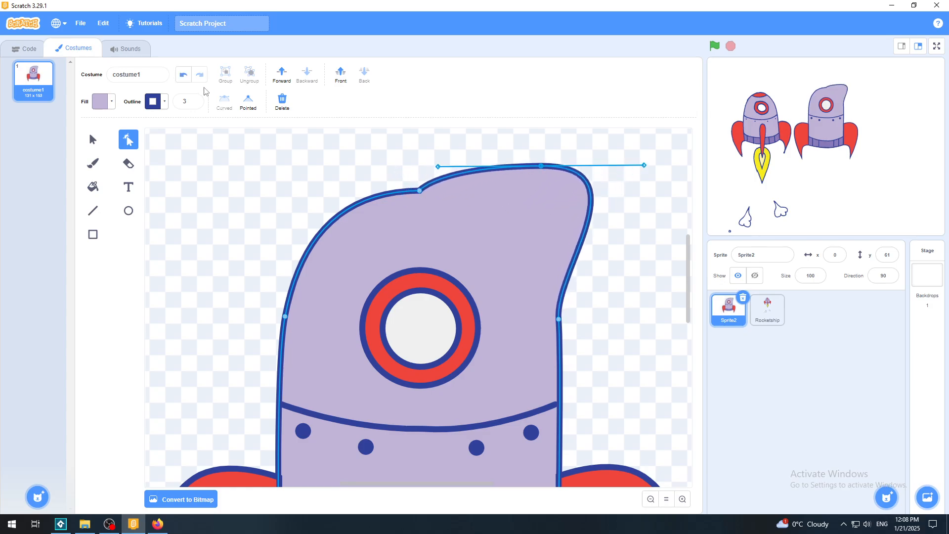
click(184, 77)
click(183, 79)
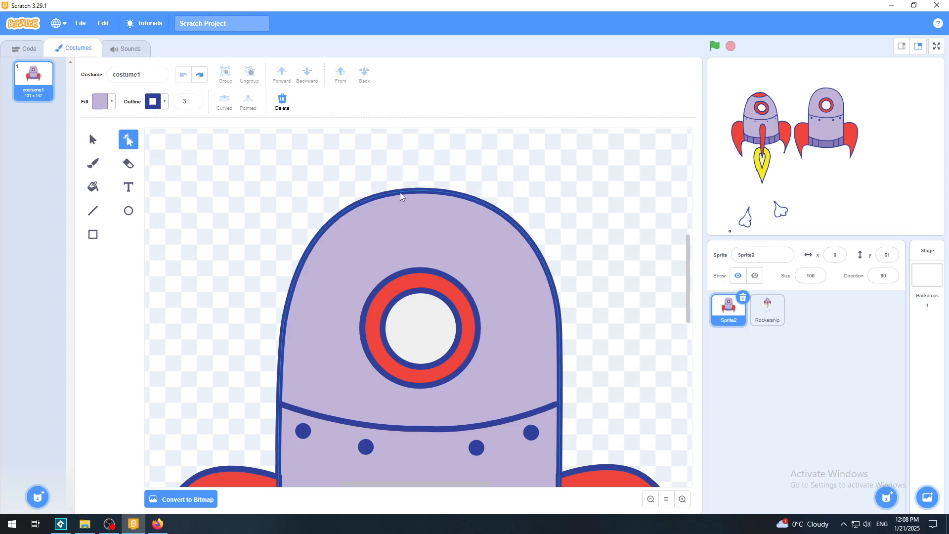
Step: Try shifting the nose's top point to the right and straight down, undoing each move
click(386, 196)
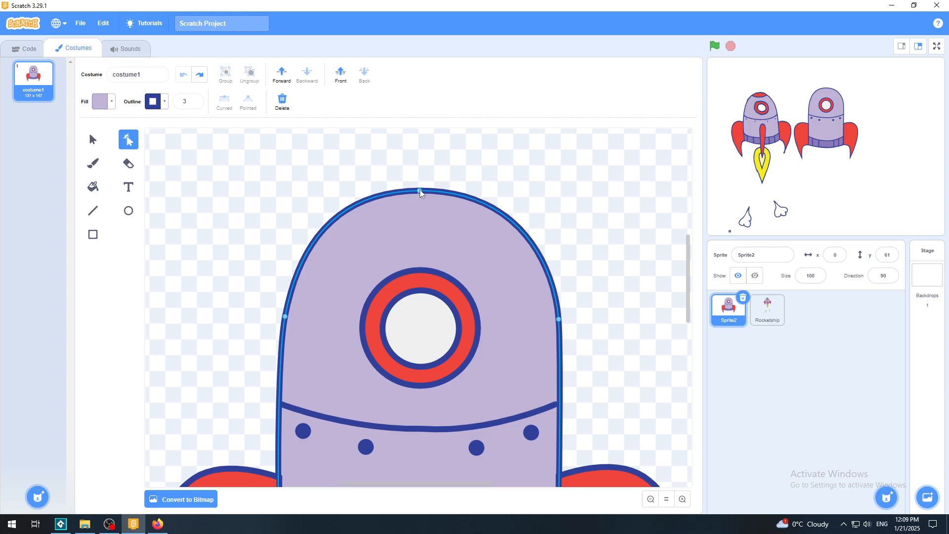
drag(422, 190, 464, 181)
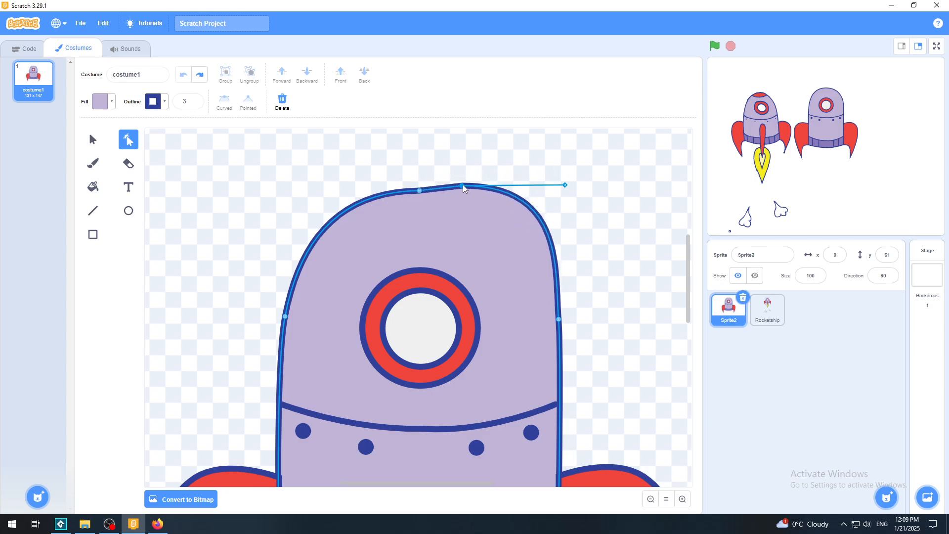
click(183, 76)
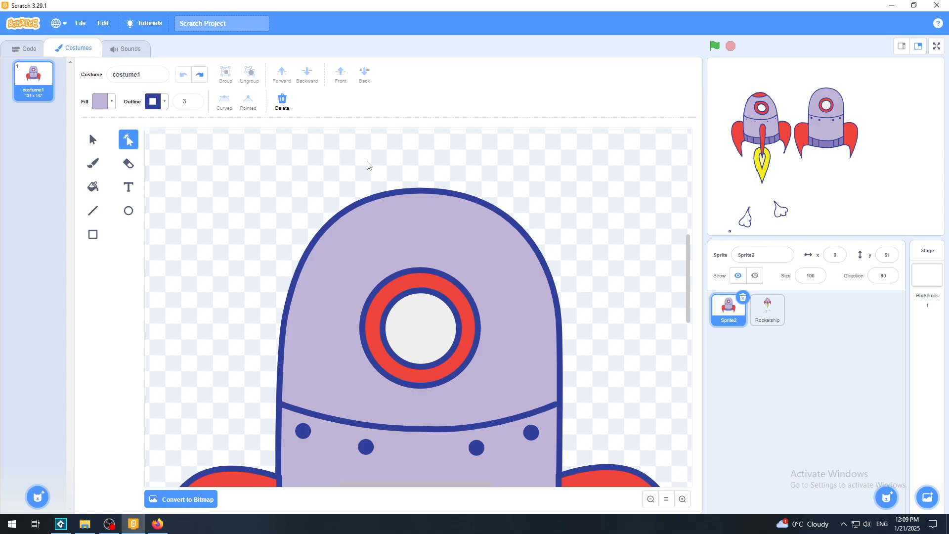
click(422, 193)
drag(418, 191, 421, 207)
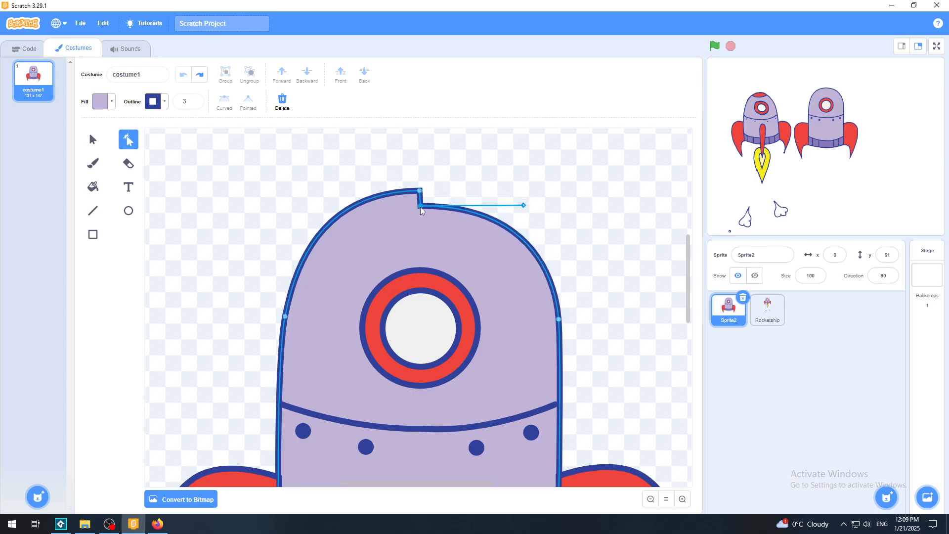
click(183, 75)
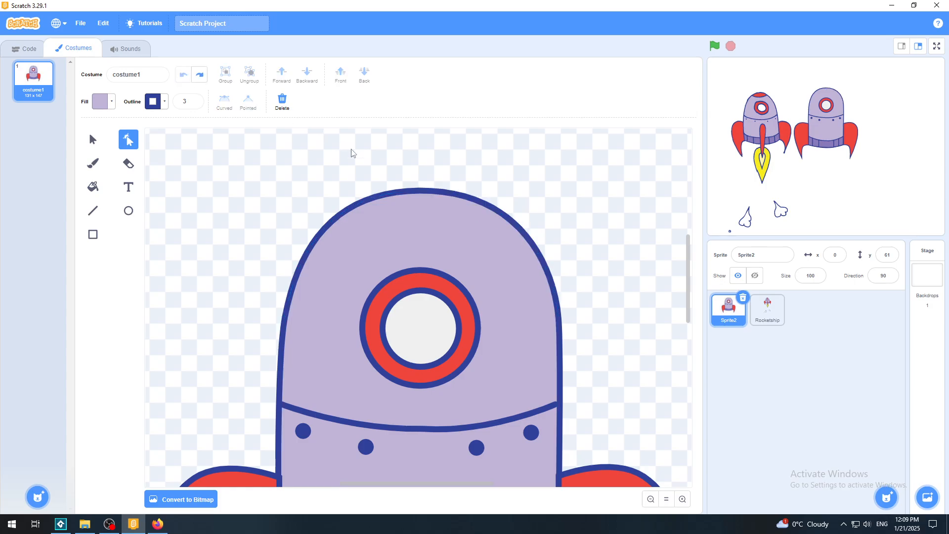
Step: Shorten the right-hand curve handle of the nose's top point, separate the two overlapping top points, and delete the left one
click(422, 191)
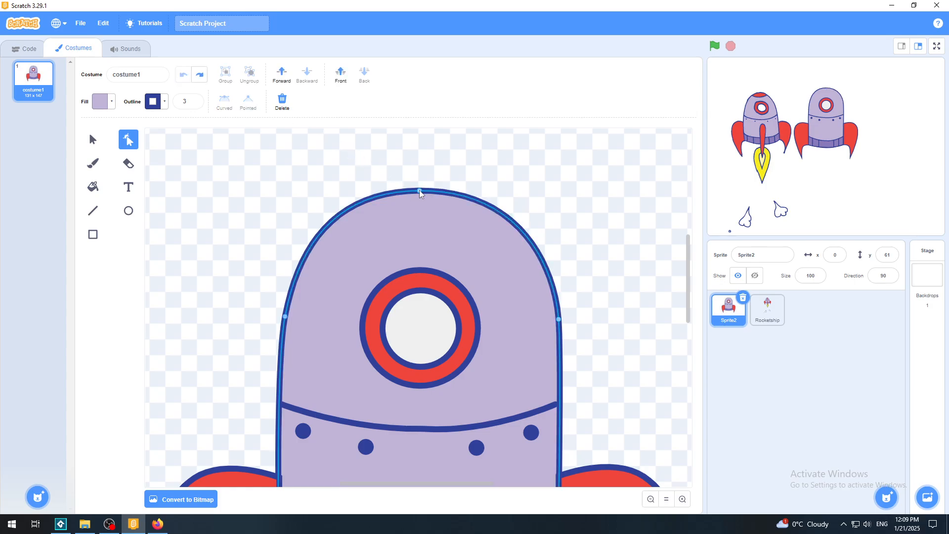
drag(419, 189, 486, 192)
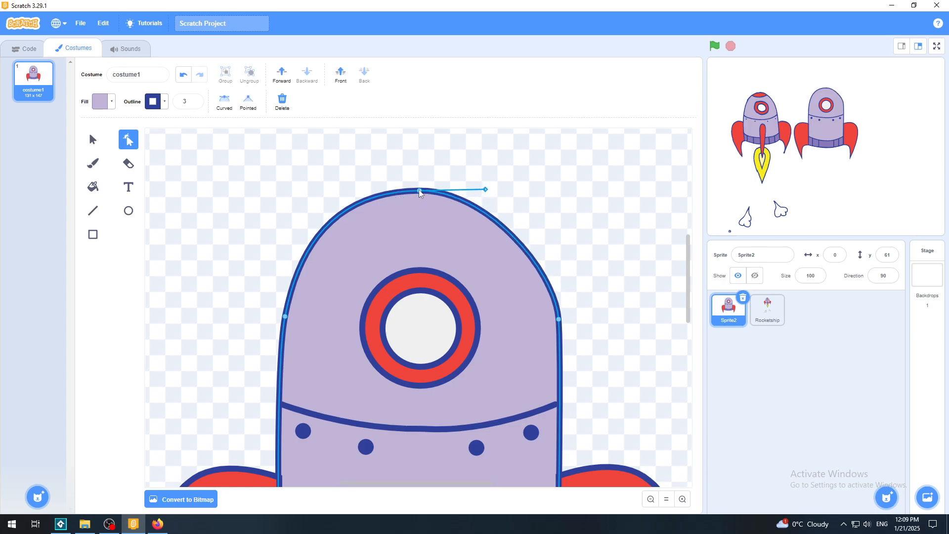
mouse_move(419, 192)
mouse_down()
mouse_move(443, 202)
mouse_move(407, 194)
mouse_up()
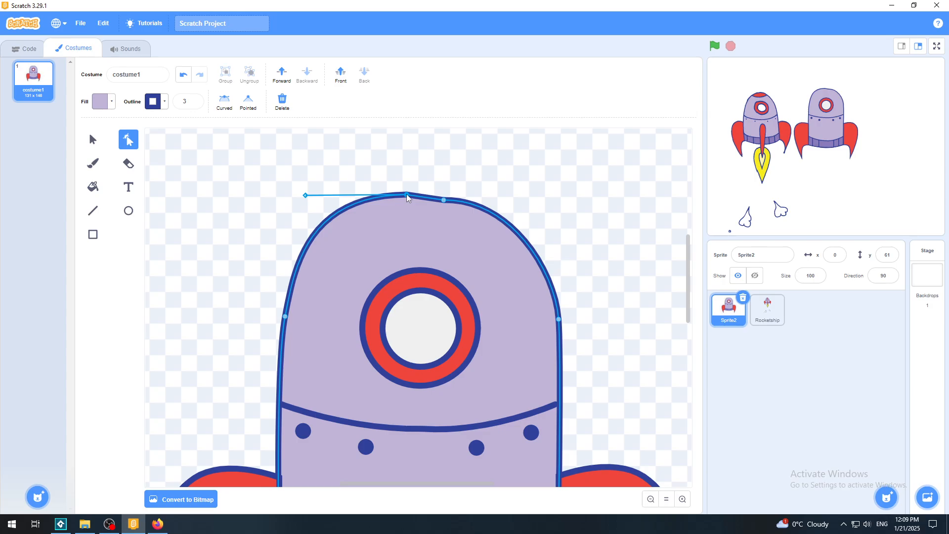
key(Delete)
Step: Centre the remaining top point above the round window, convert it to curved, and level its handles
drag(446, 200, 420, 195)
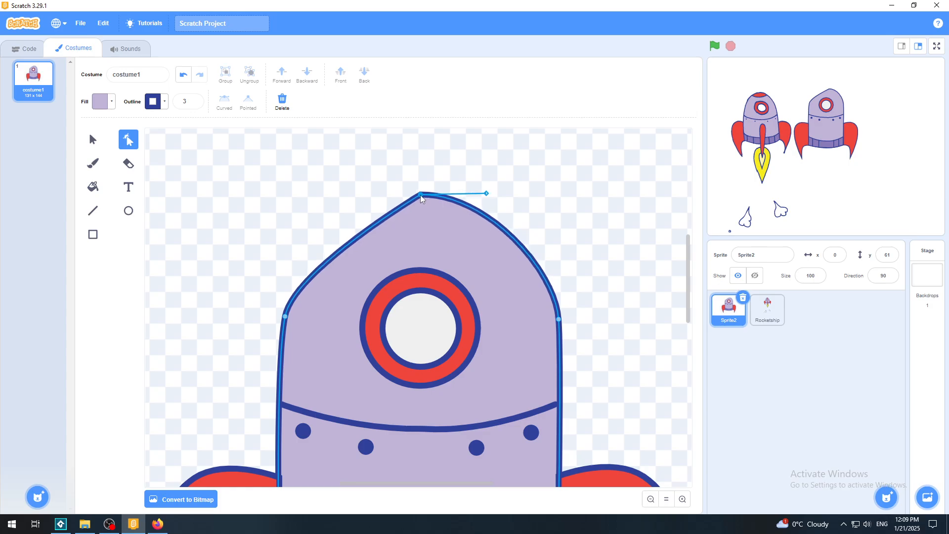
click(224, 101)
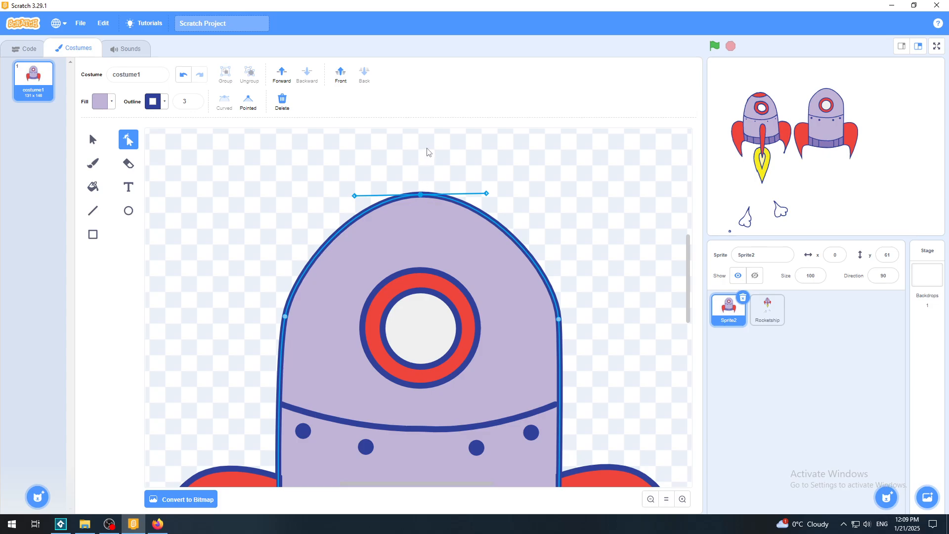
drag(419, 196, 416, 190)
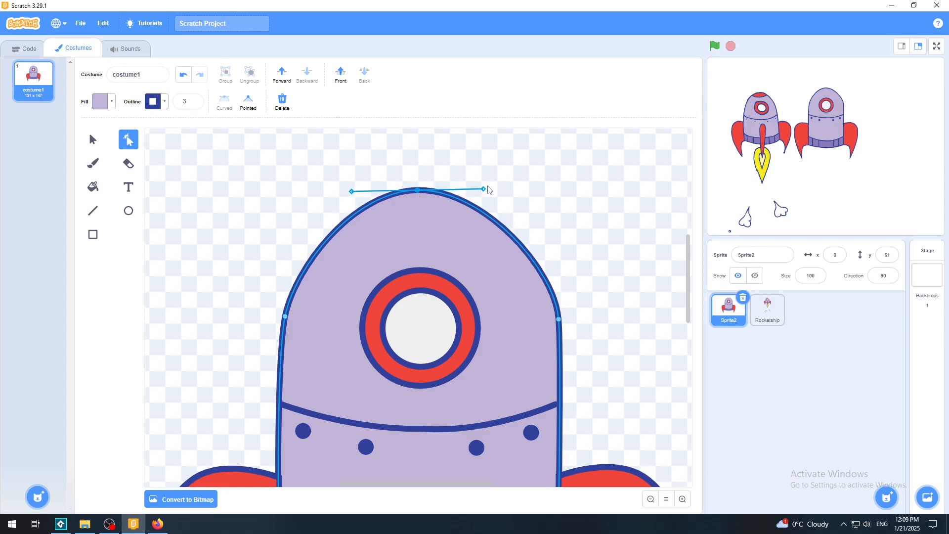
drag(485, 191, 486, 193)
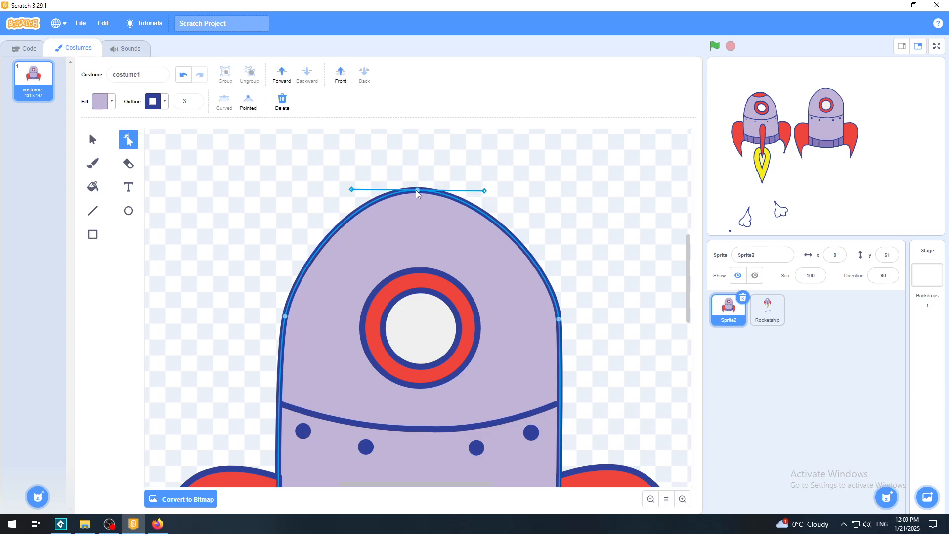
drag(416, 190, 420, 191)
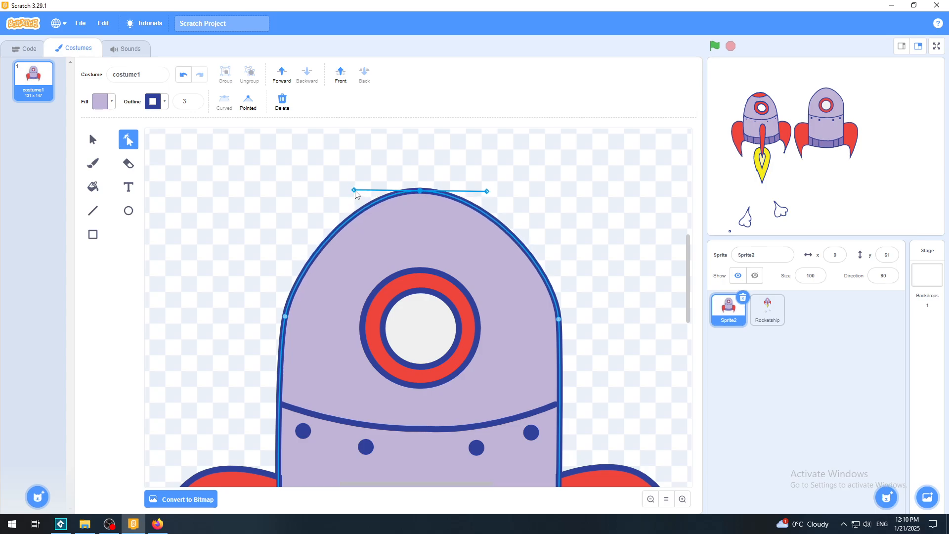
Step: Lengthen the top point's left curve handle slightly and fine-tune both handles so the nose looks symmetrical
drag(354, 190, 346, 193)
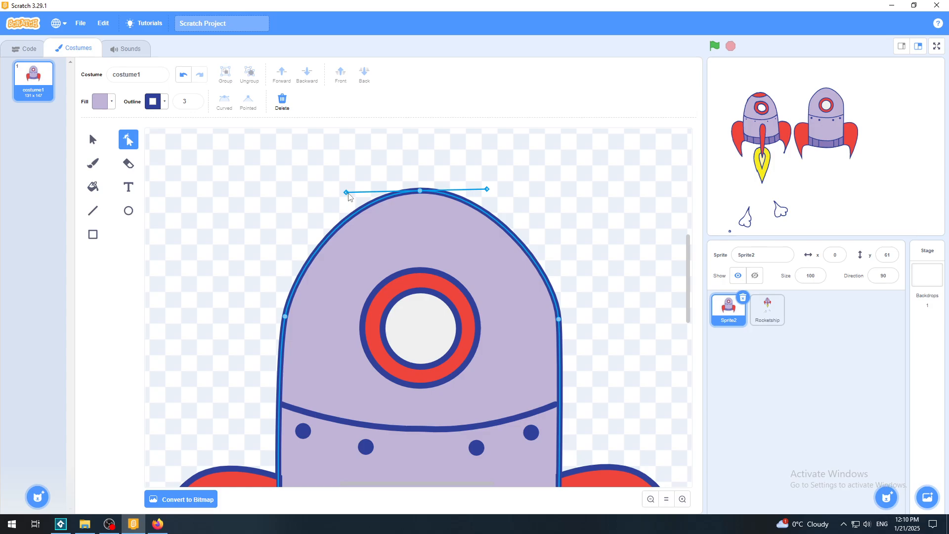
drag(349, 193, 349, 193)
drag(489, 193, 489, 196)
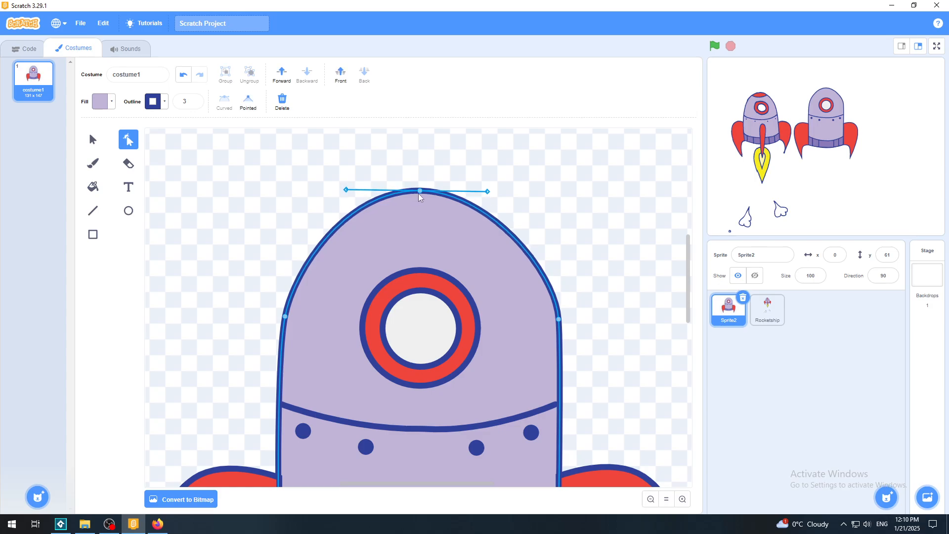
Step: Nudge the nose's top point slightly down and compare the rocket with the reference on the full-screen stage
drag(419, 193, 417, 194)
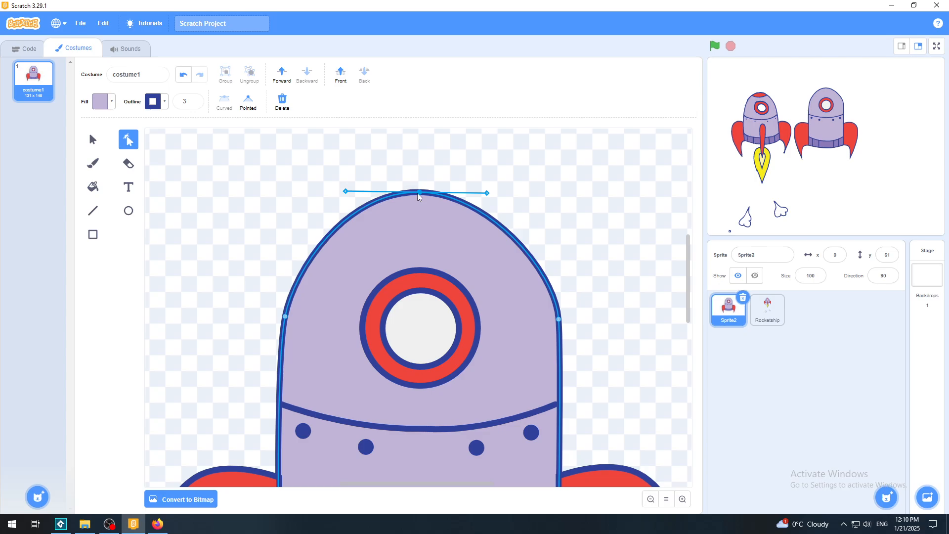
click(561, 184)
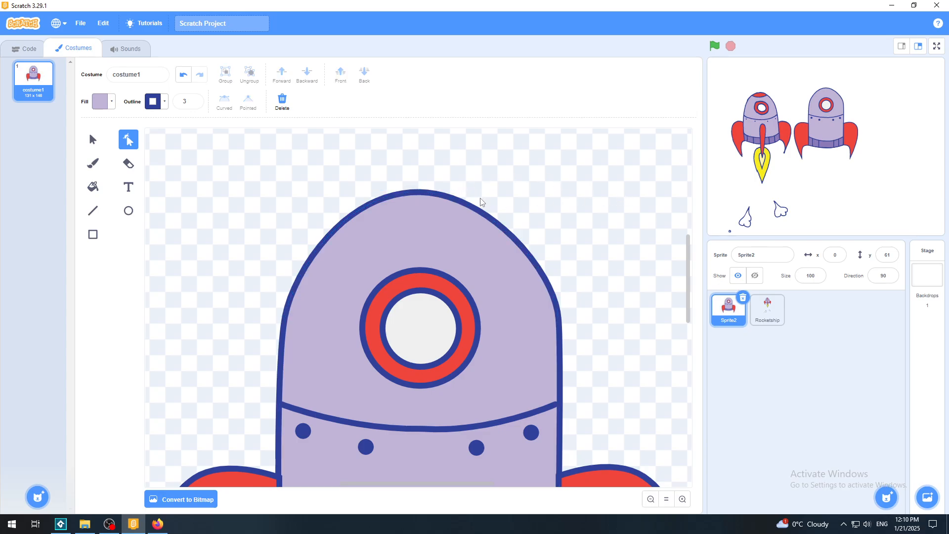
click(936, 46)
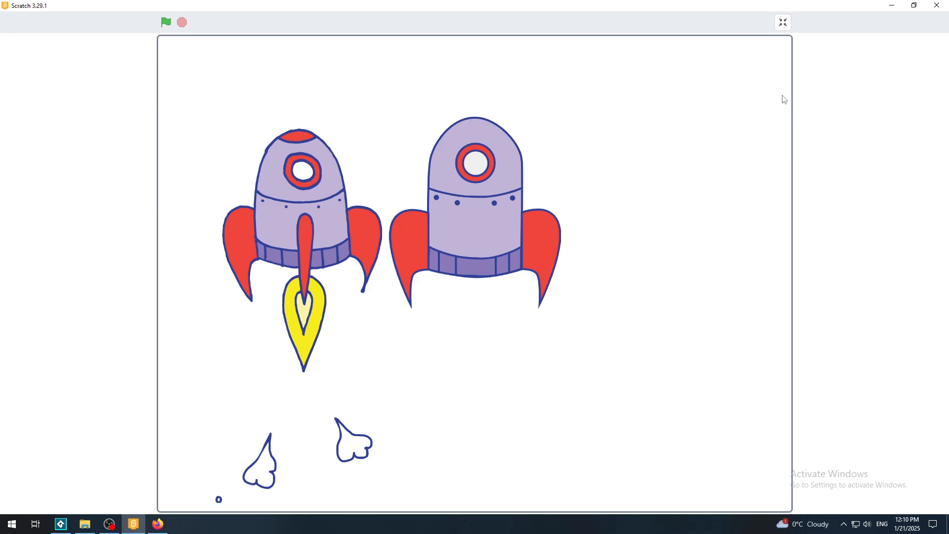
click(784, 22)
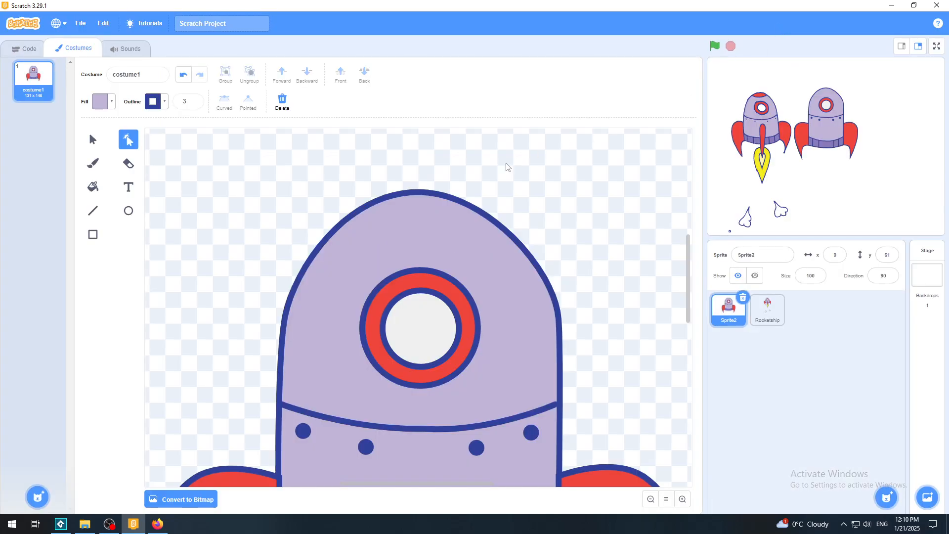
Step: Lower the nose's top point a little, centre it above the round window, and shorten both its curve handles about equally
click(420, 192)
drag(420, 191, 423, 200)
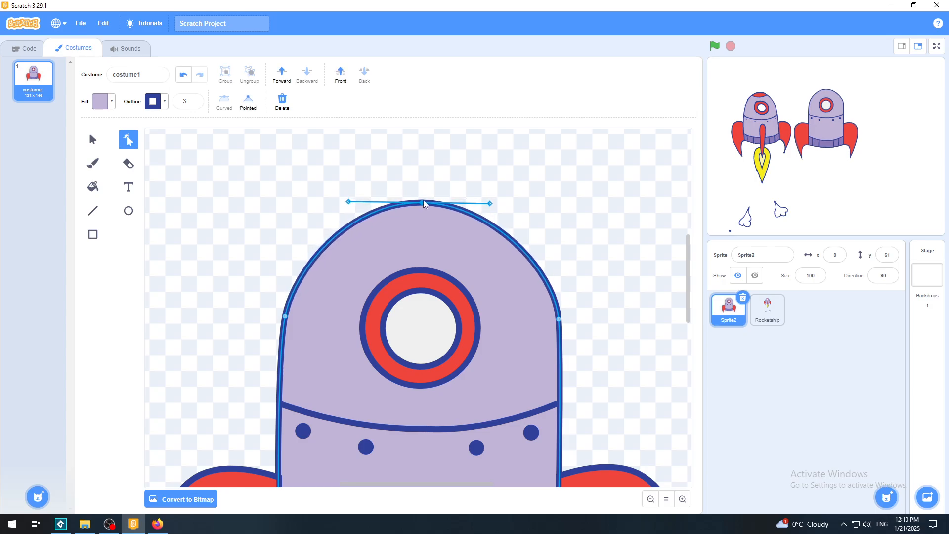
drag(423, 200, 422, 196)
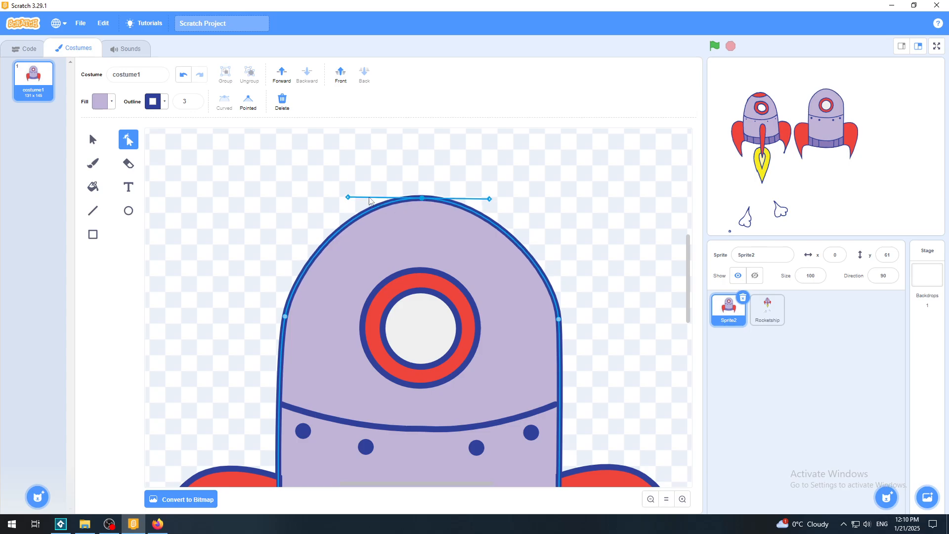
drag(351, 200, 358, 200)
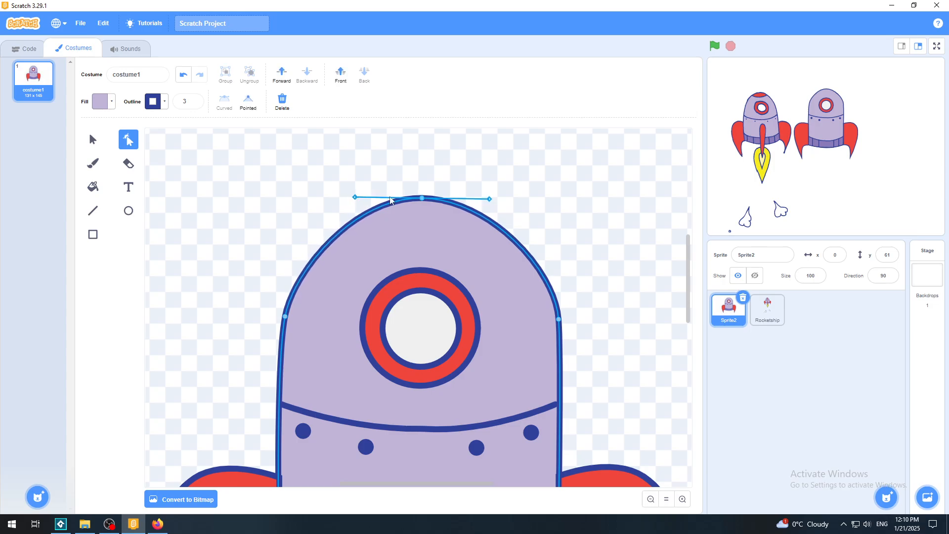
drag(489, 199, 482, 200)
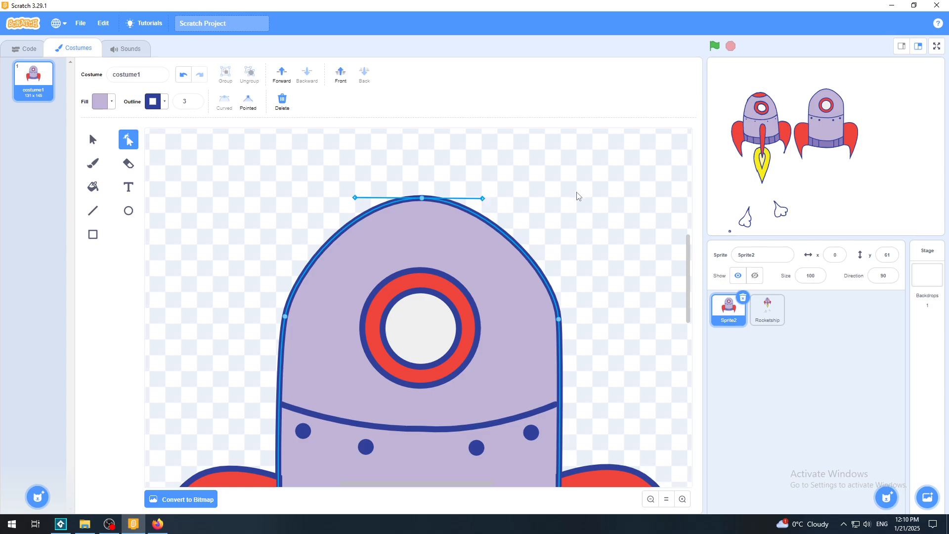
click(576, 195)
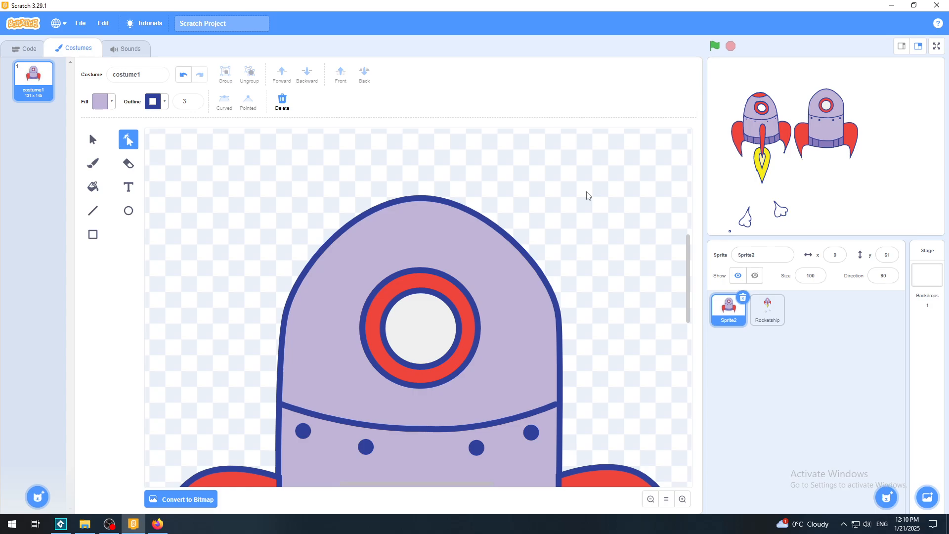
click(428, 203)
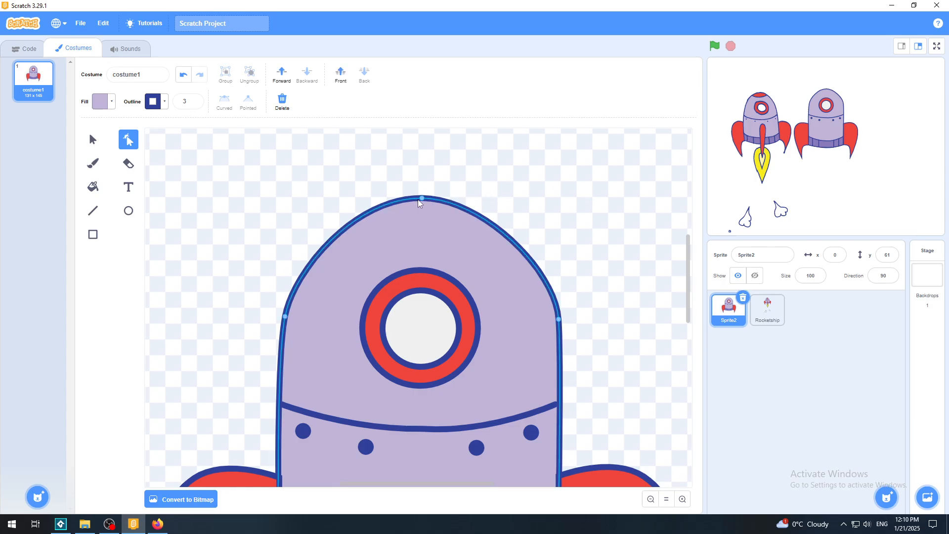
click(421, 198)
drag(422, 198, 421, 198)
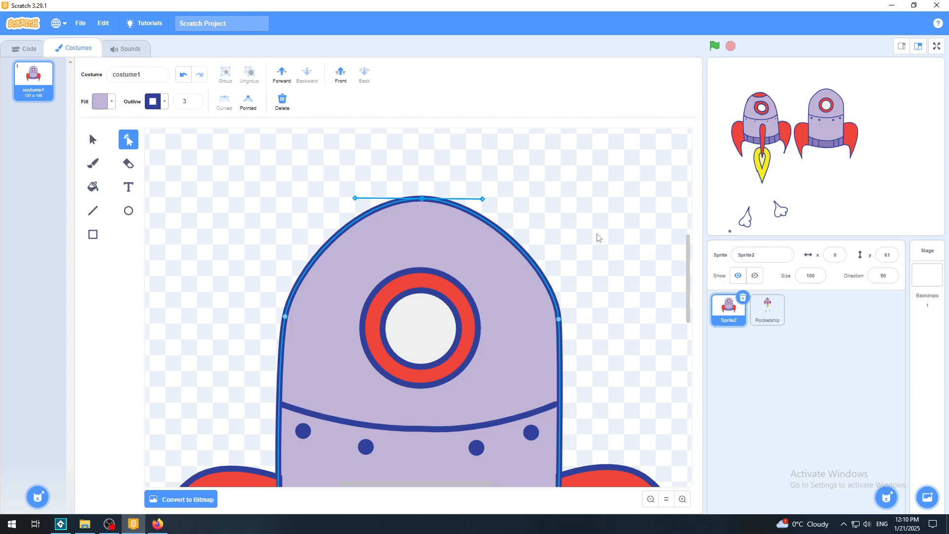
Step: Move the body's left and right shoulder points down to just above the seam line and adjust their handles to smooth the sides
drag(285, 319, 285, 341)
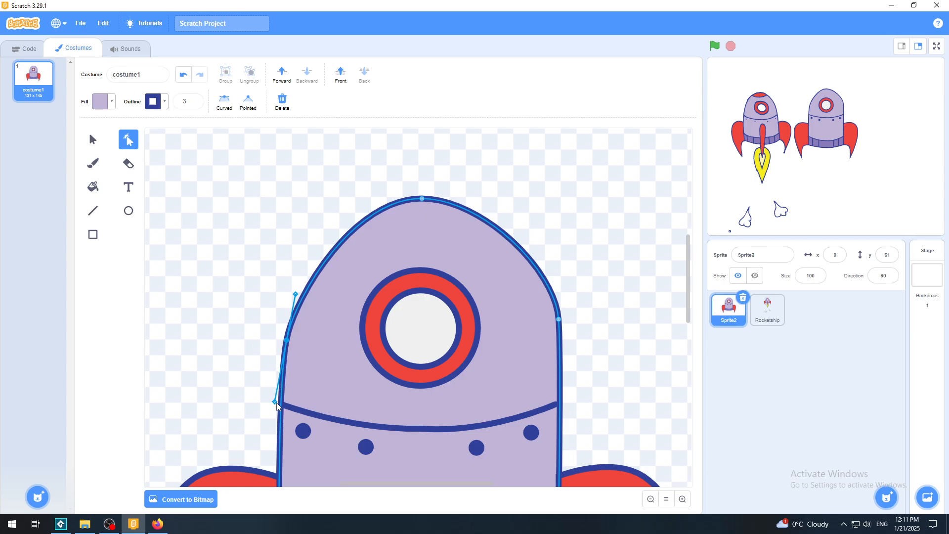
drag(275, 405, 275, 401)
mouse_move(296, 296)
mouse_down()
mouse_move(291, 286)
mouse_move(281, 303)
mouse_move(292, 293)
mouse_up()
drag(559, 321, 560, 349)
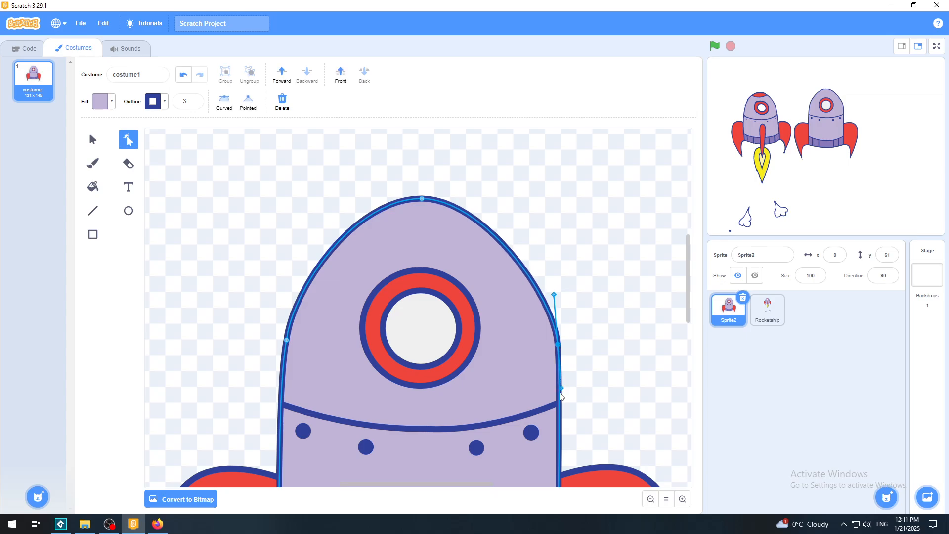
drag(562, 390, 562, 390)
drag(553, 295, 556, 295)
Step: Lengthen both curve handles of the nose's top point to round the tip, and compare with the reference on the full-screen stage
drag(426, 198, 422, 197)
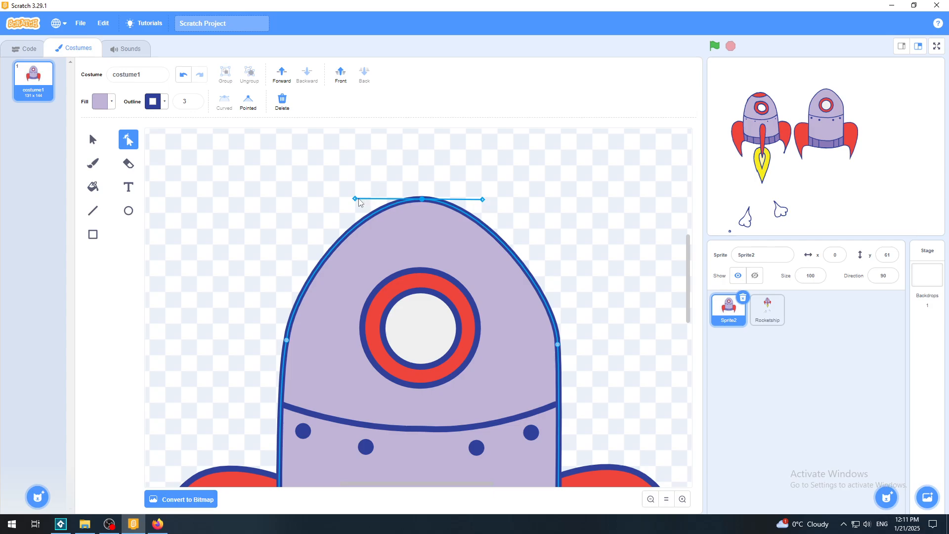
drag(354, 199, 341, 198)
drag(483, 200, 499, 200)
click(577, 197)
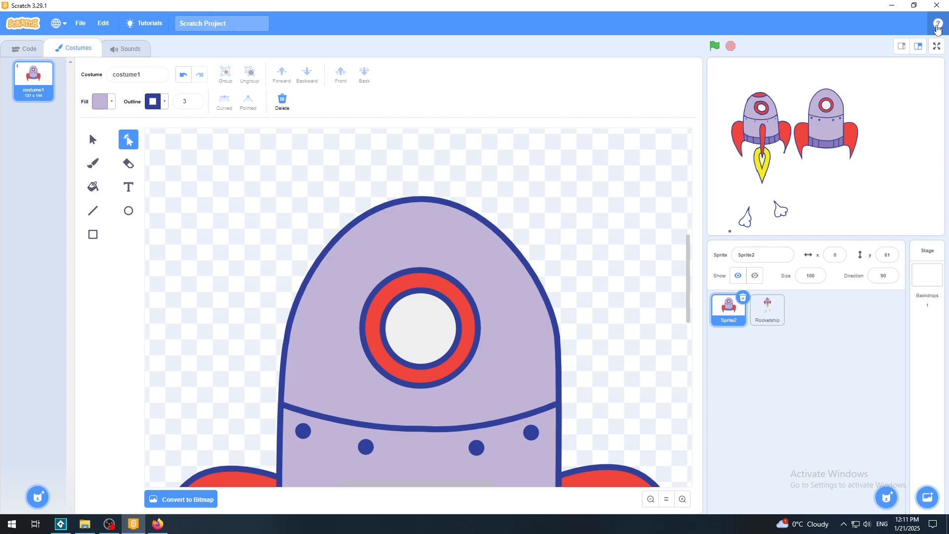
click(937, 46)
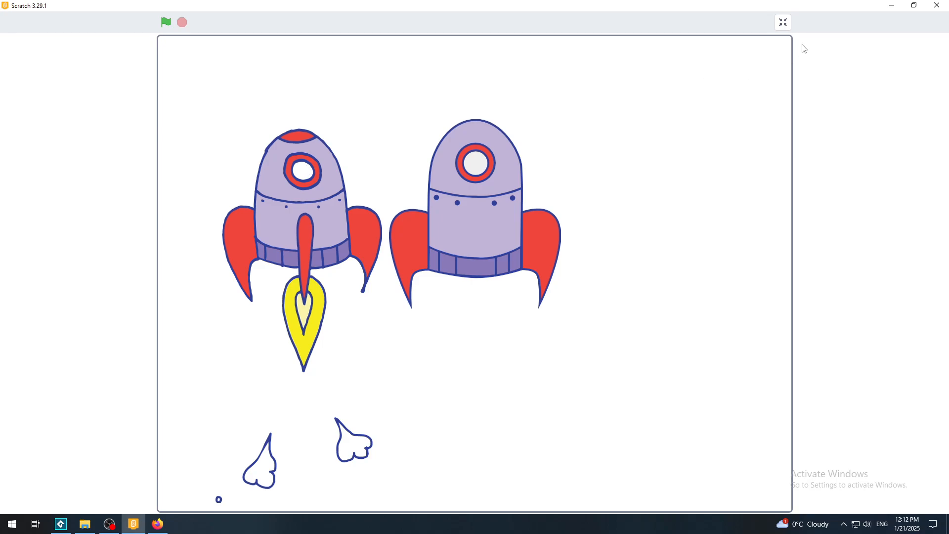
click(785, 25)
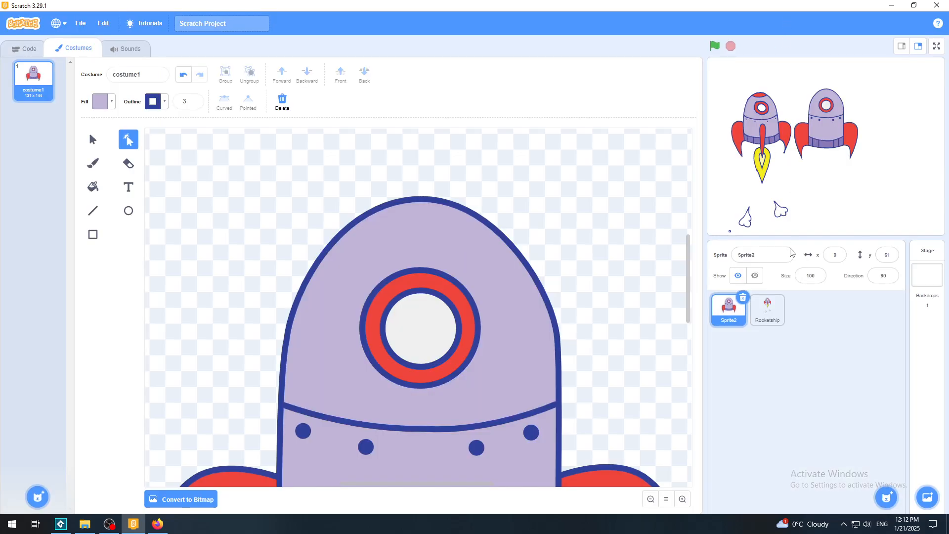
Step: Try brushing light purple over the red nose cap in the Rocketship costume, undo the stroke, and return to Sprite2
click(771, 313)
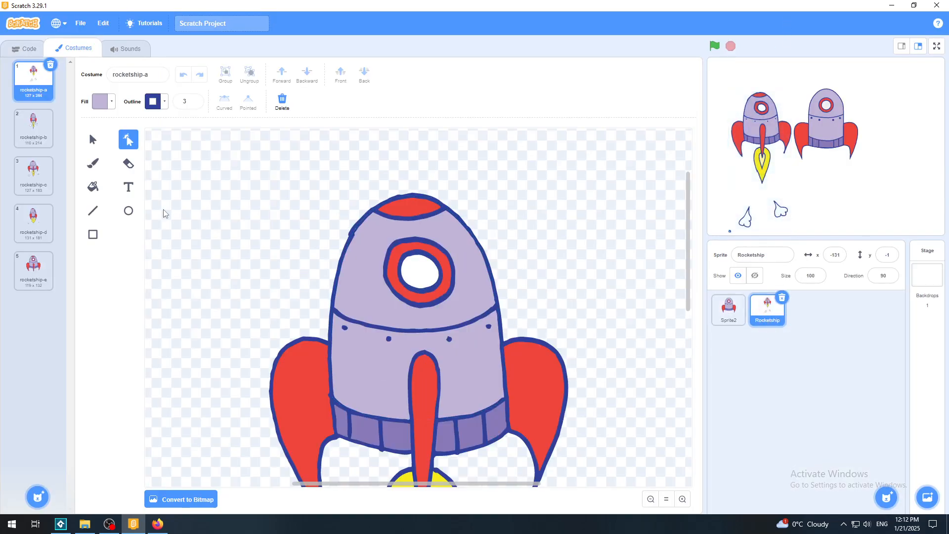
click(93, 163)
mouse_move(388, 212)
mouse_down()
mouse_move(434, 212)
mouse_move(375, 204)
mouse_up()
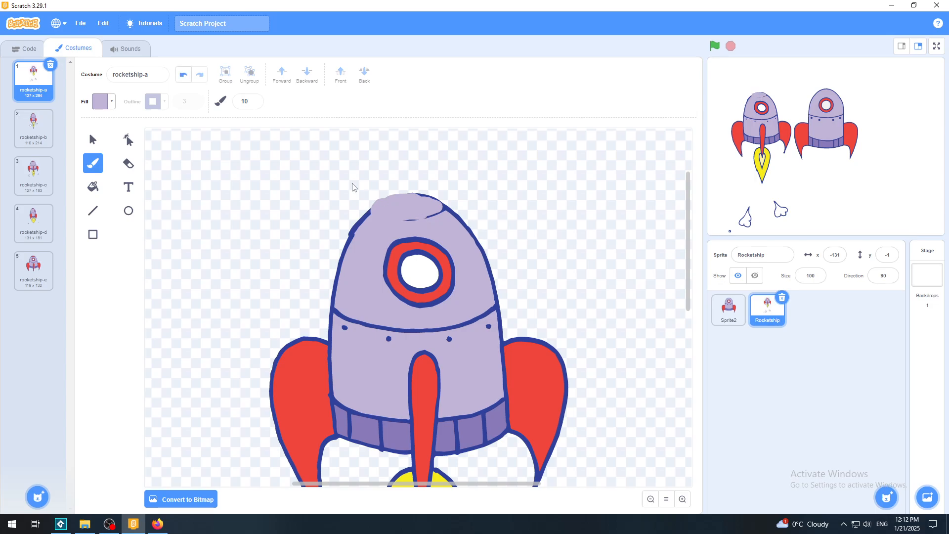
click(183, 74)
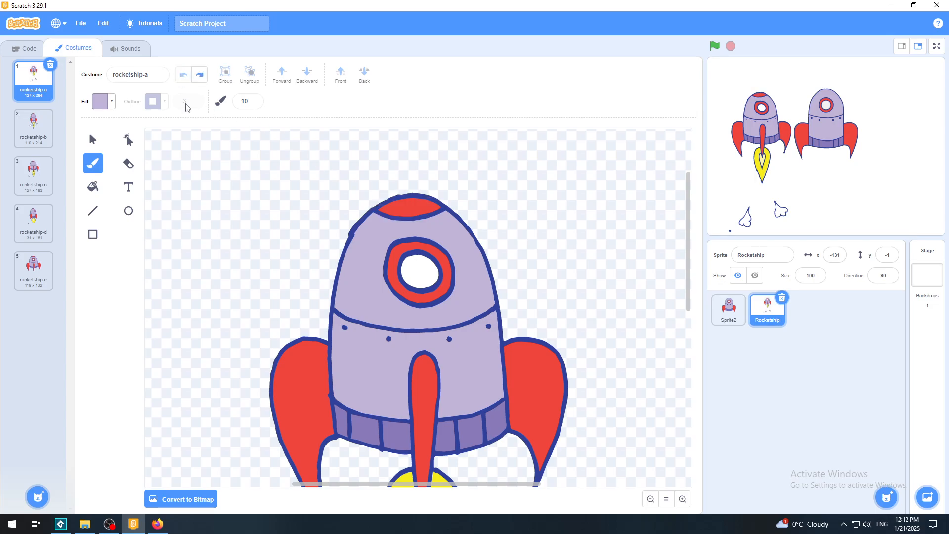
click(729, 309)
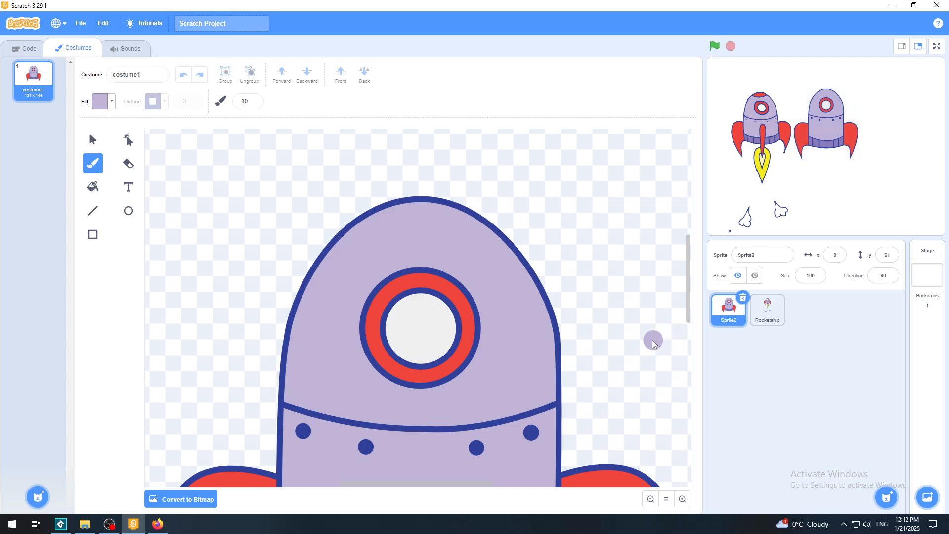
Step: Duplicate the curved seam line below the round window and place the copy across the nose above the window
click(93, 141)
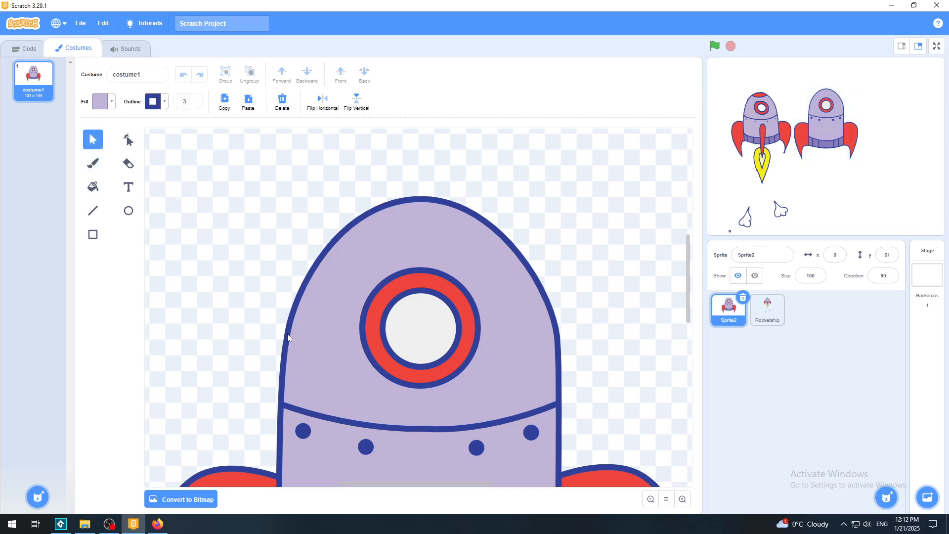
click(398, 424)
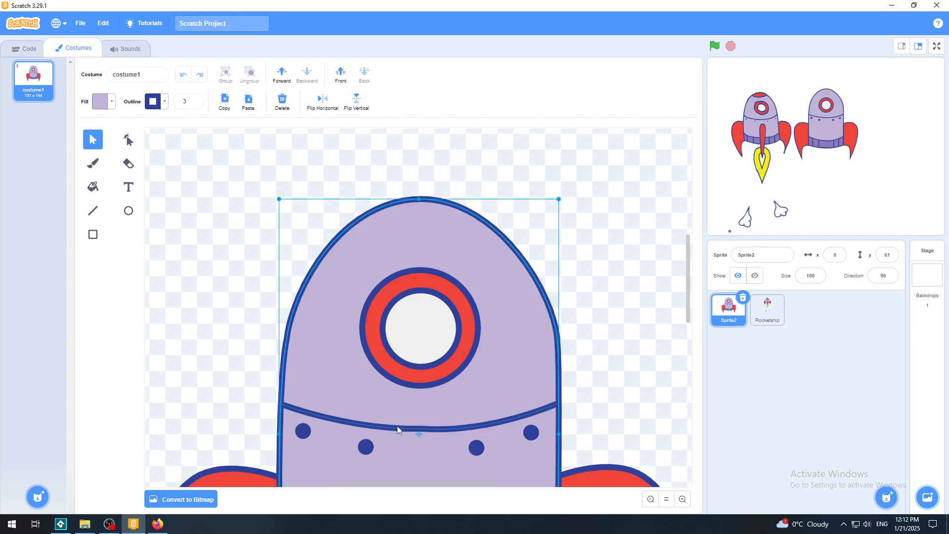
click(397, 426)
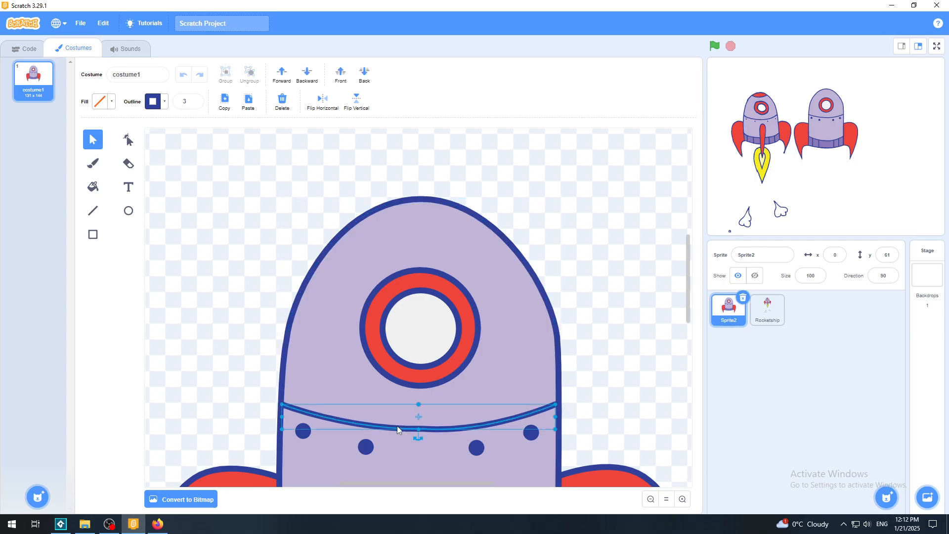
click(226, 101)
click(249, 103)
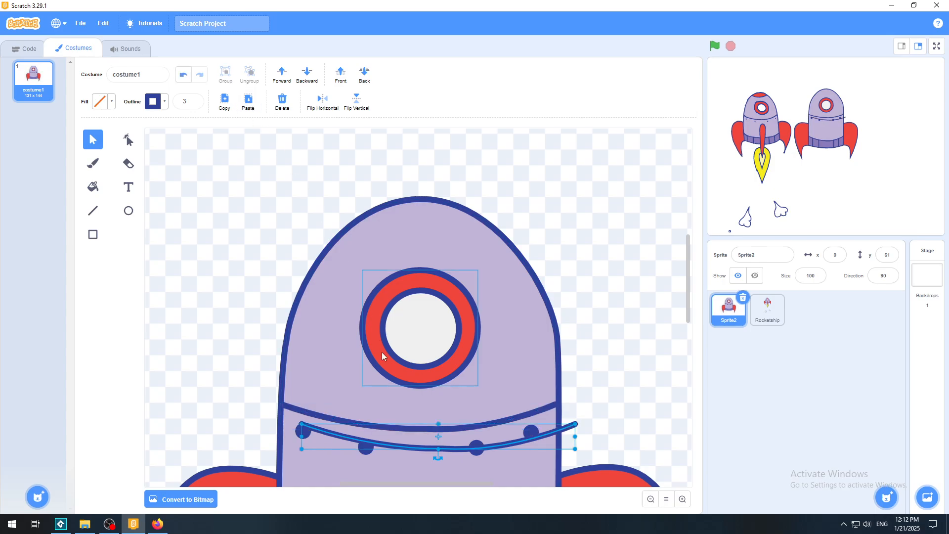
drag(419, 448, 401, 253)
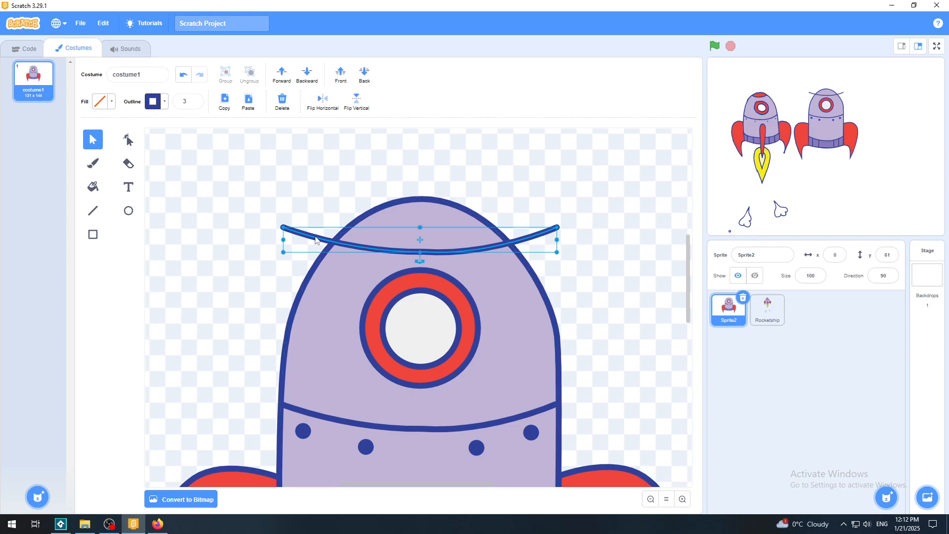
Step: Narrow and flatten the copied curve so its ends meet the nose outline, and move the round window slightly down
drag(283, 239, 348, 248)
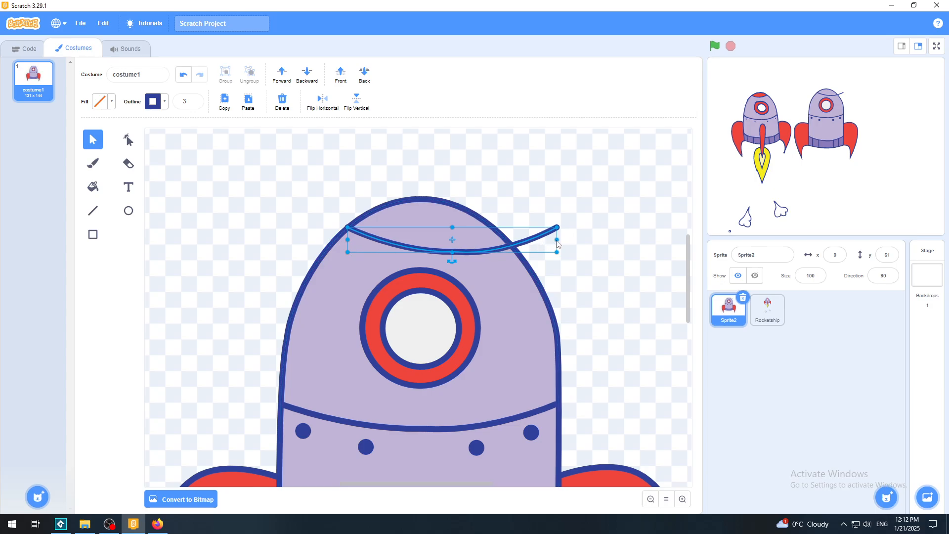
drag(557, 240, 494, 247)
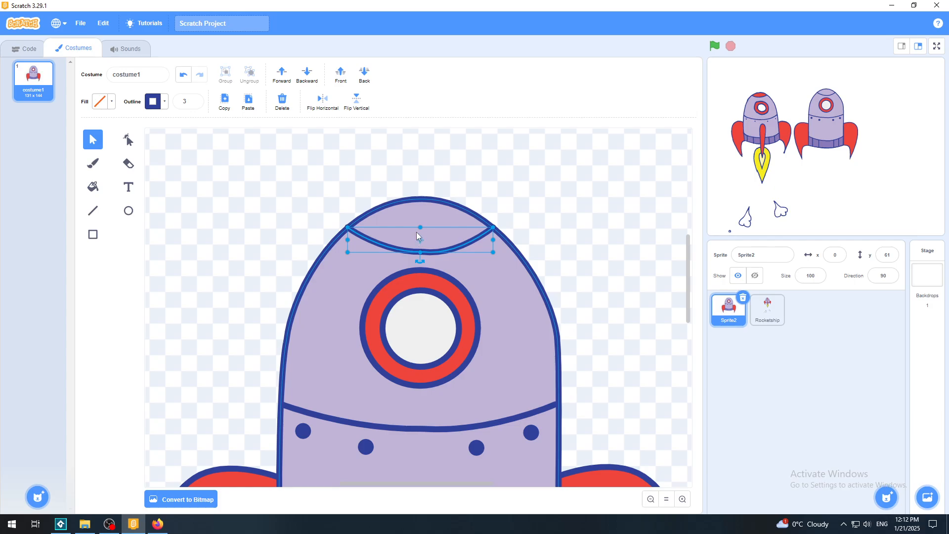
drag(420, 254, 420, 251)
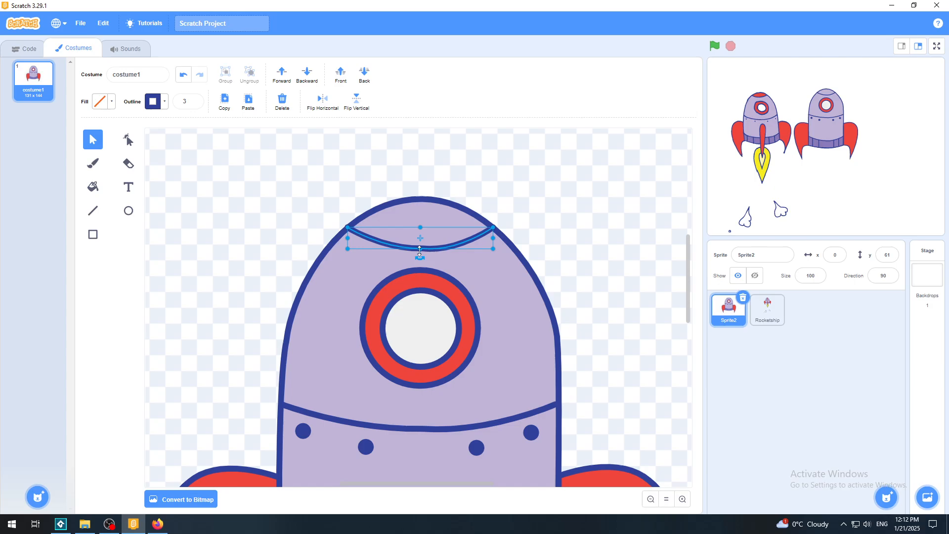
drag(420, 250, 420, 246)
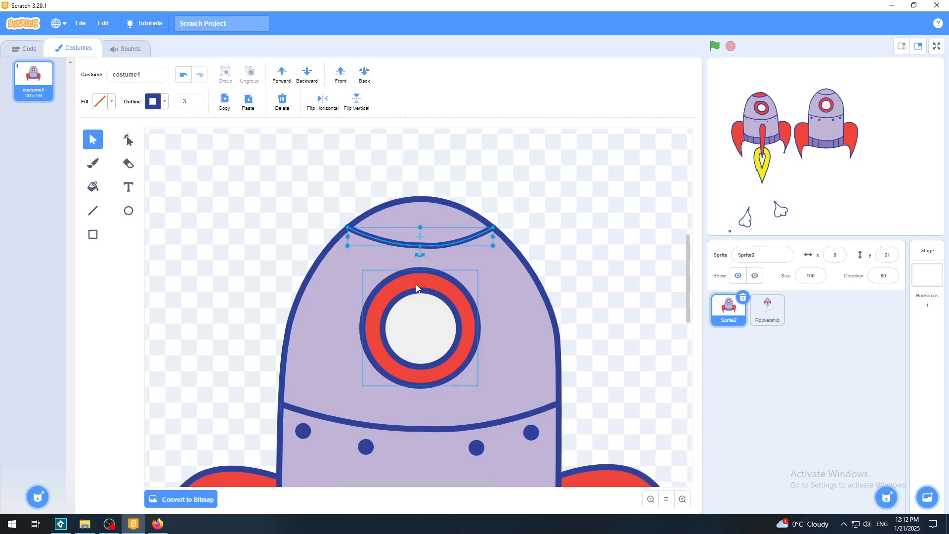
drag(427, 319, 427, 328)
click(568, 183)
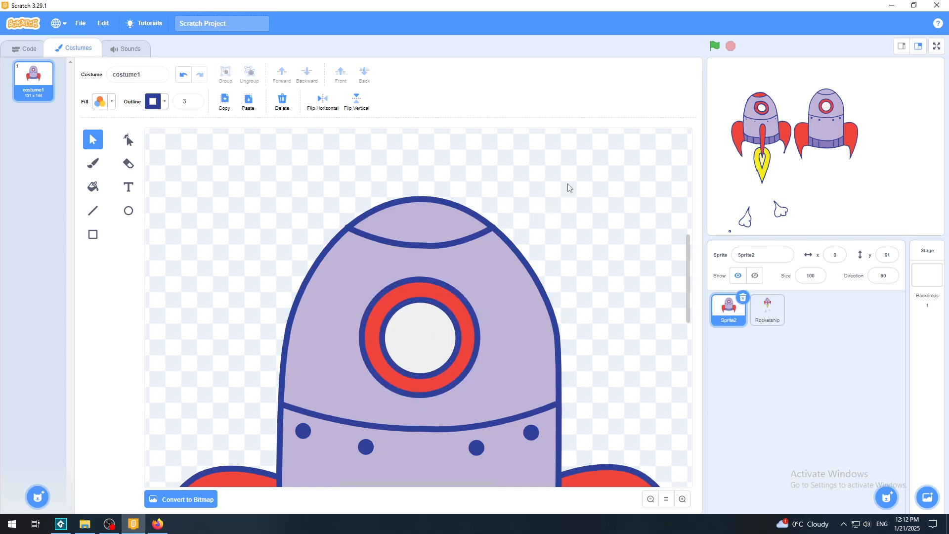
Step: Move the nose curve onto the empty canvas left of the rocket and close it with a straight horizontal line between its ends
click(423, 243)
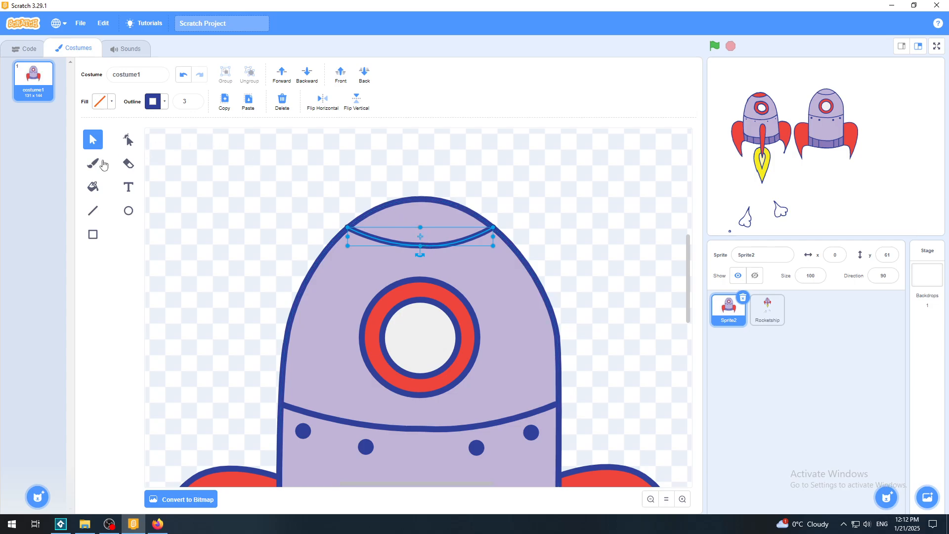
drag(414, 246, 234, 249)
click(170, 202)
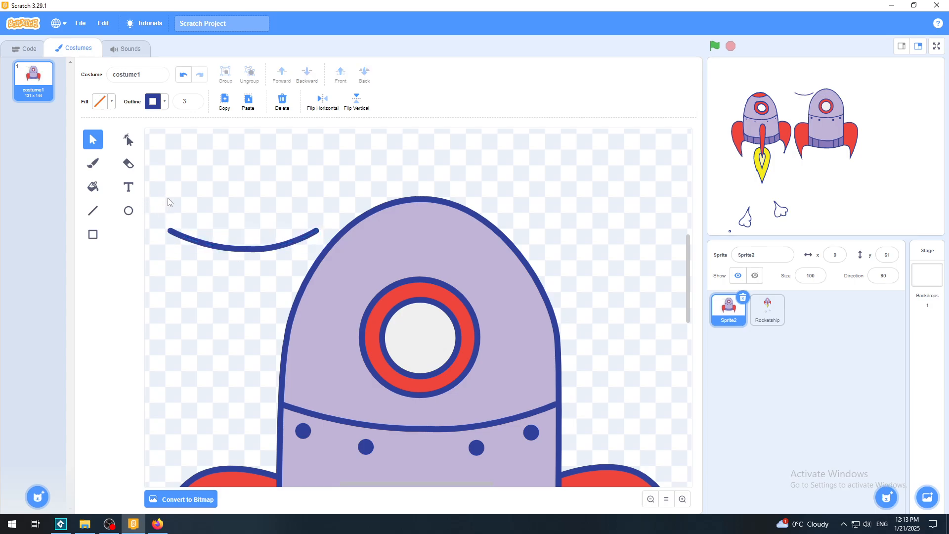
click(93, 210)
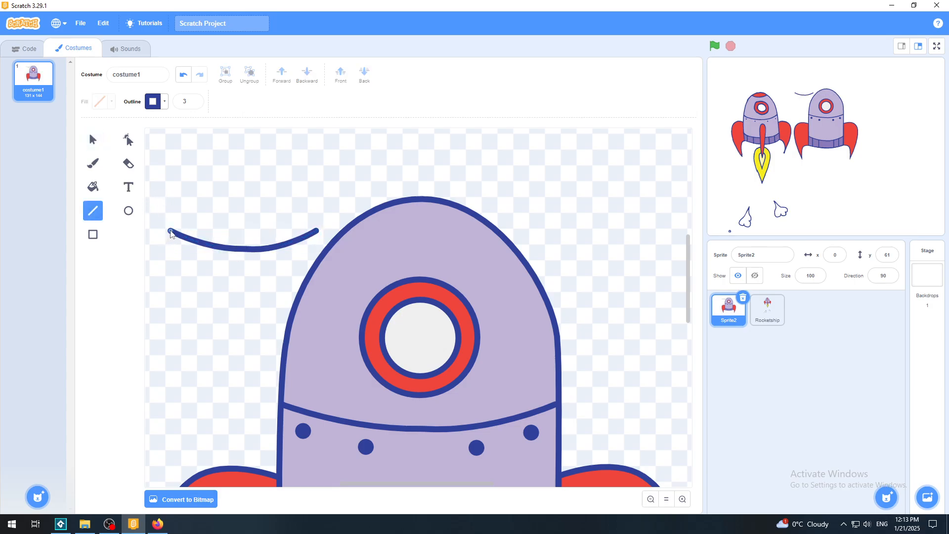
drag(160, 229, 324, 228)
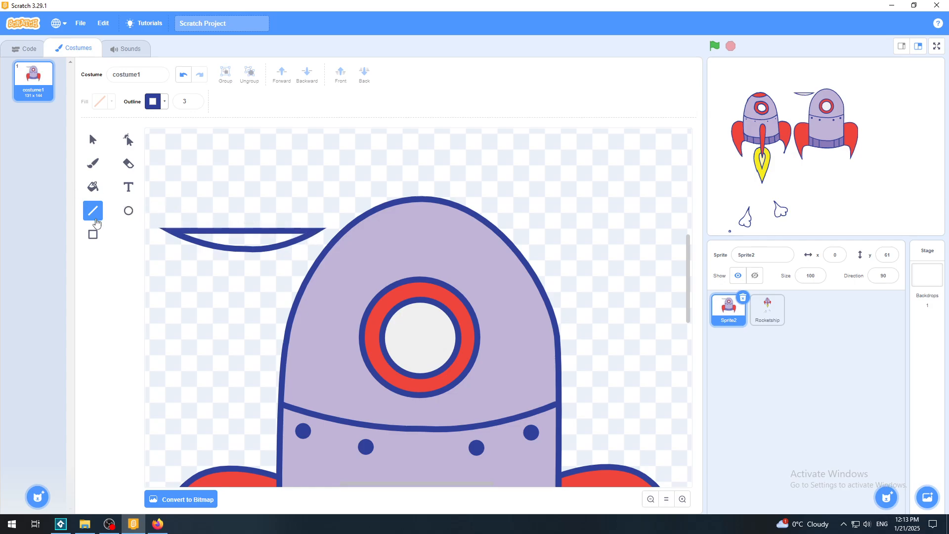
Step: Fill the closed nose cap shape beside the rocket with the red sampled from the round window's ring
click(94, 188)
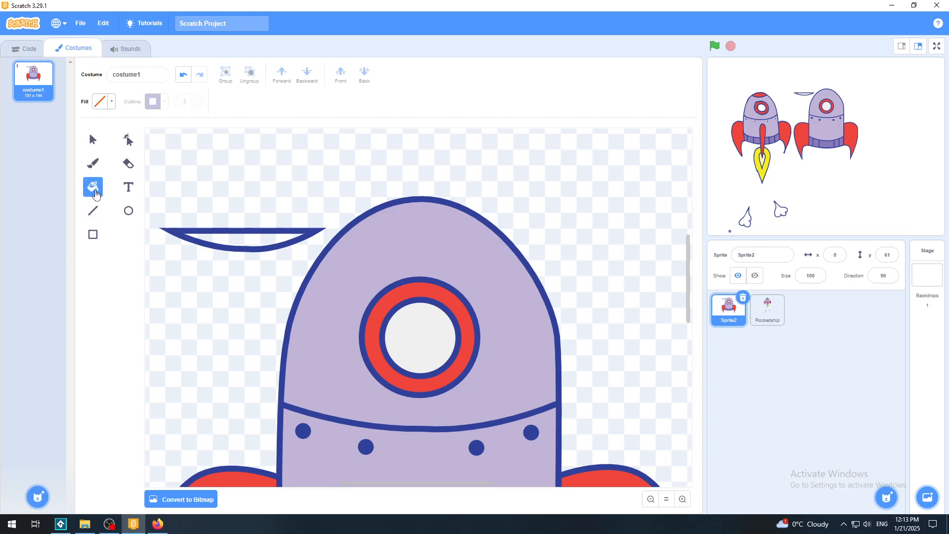
click(108, 105)
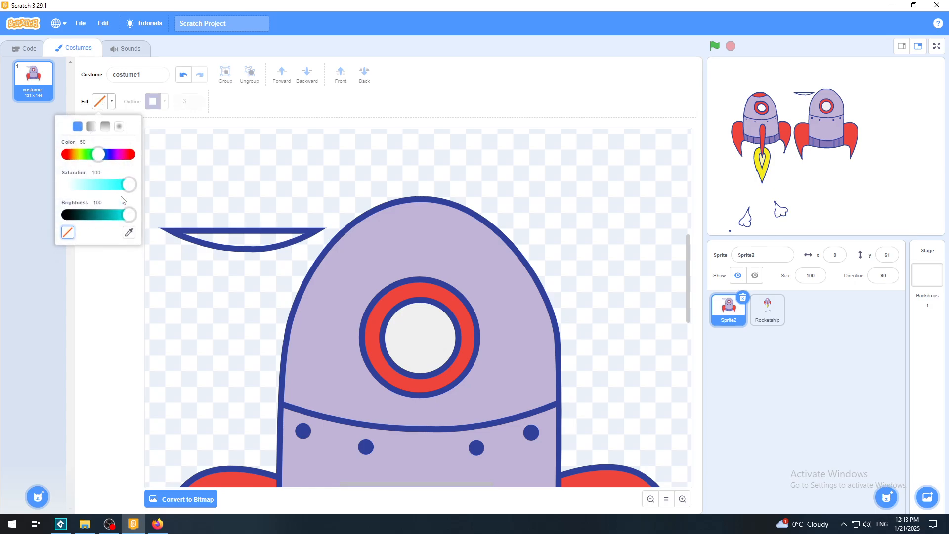
click(129, 233)
click(377, 312)
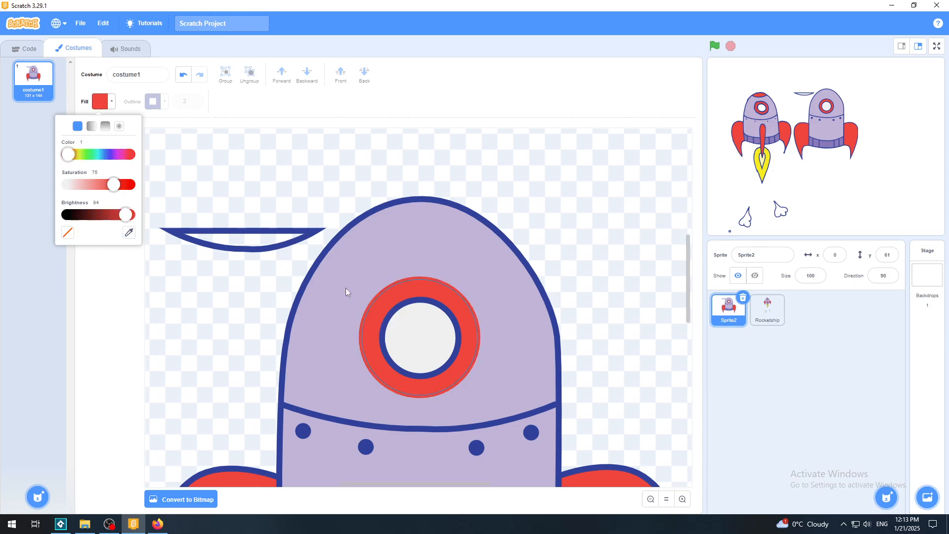
click(253, 242)
click(251, 241)
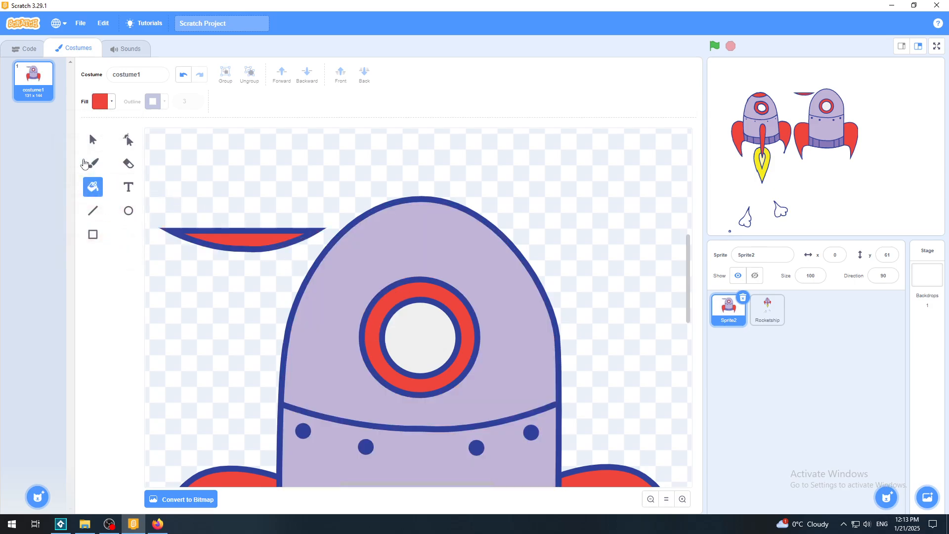
Step: Shift the red cap shape slightly and bend its straight upper edge upward into a shallow arc
click(92, 140)
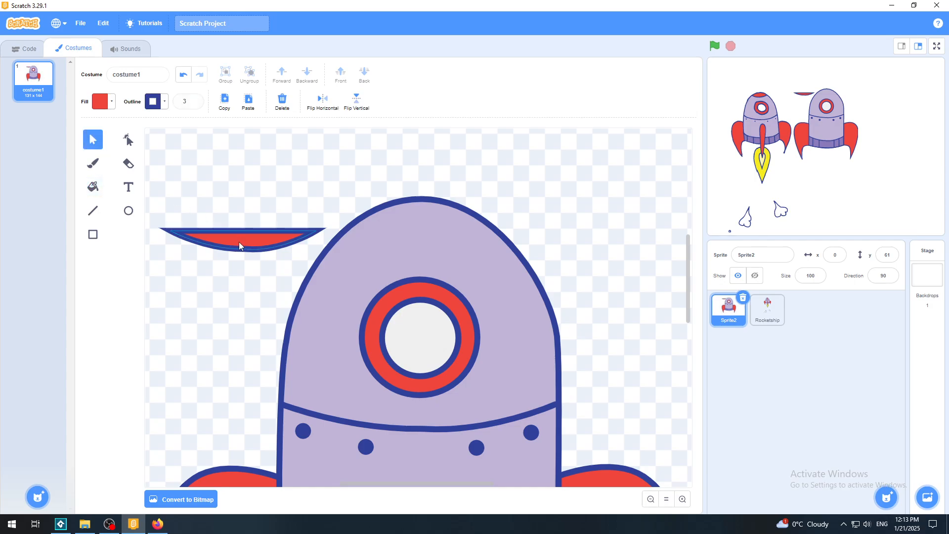
click(239, 242)
drag(236, 242, 228, 238)
click(130, 143)
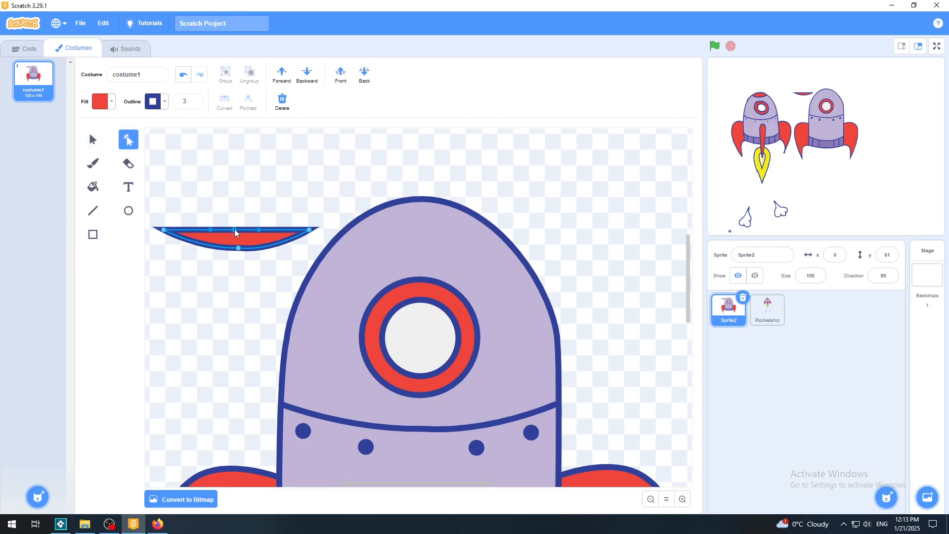
drag(234, 230, 237, 210)
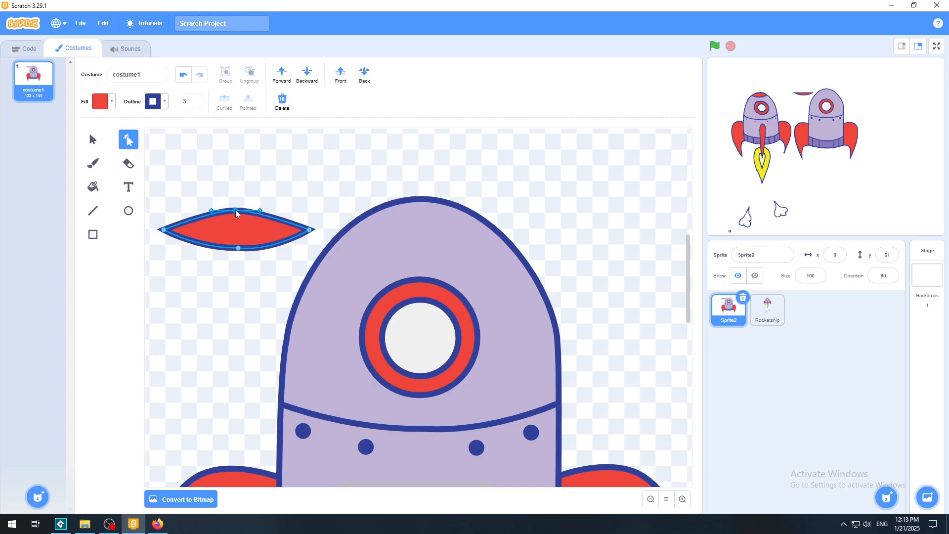
Step: Place the red cap on the rocket's nose and reshape its upper curve to follow the nose outline
drag(231, 228, 390, 205)
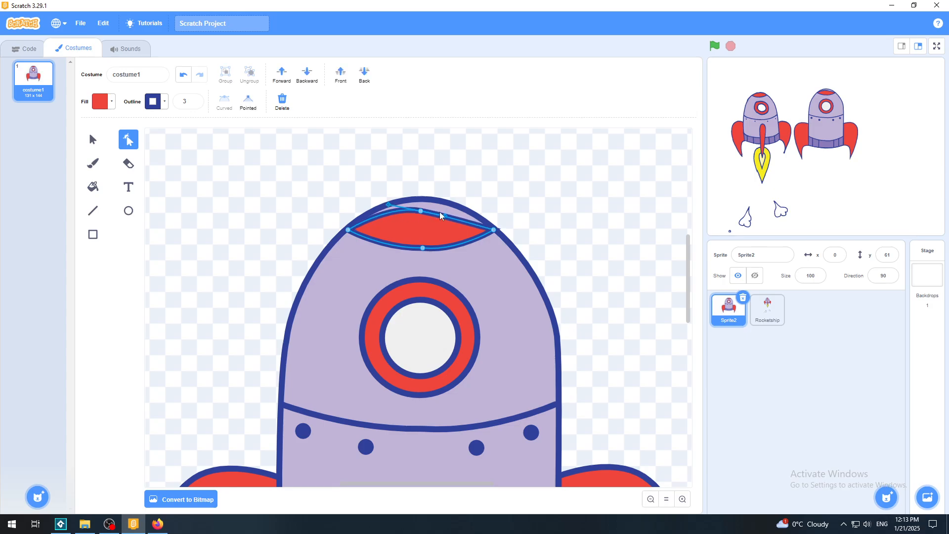
drag(444, 217, 382, 200)
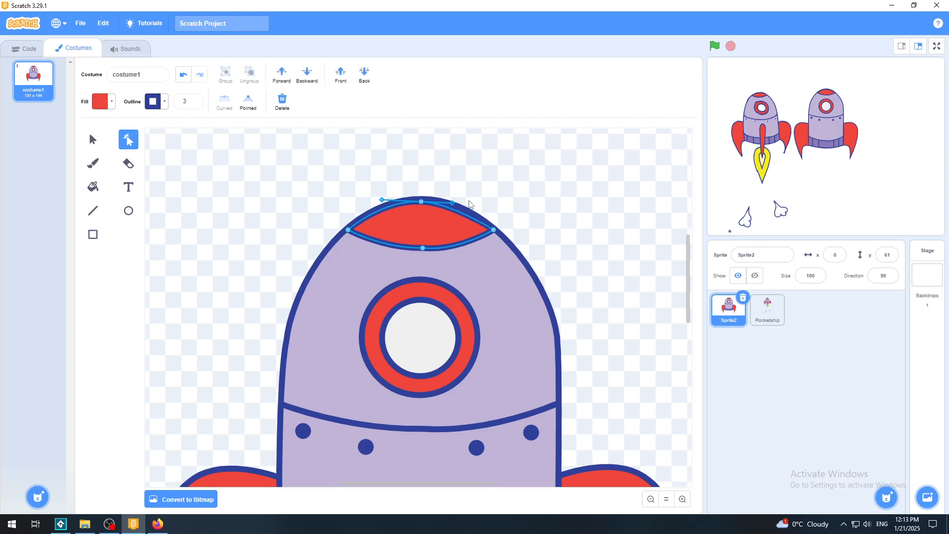
drag(453, 203, 467, 203)
drag(383, 201, 379, 200)
click(514, 186)
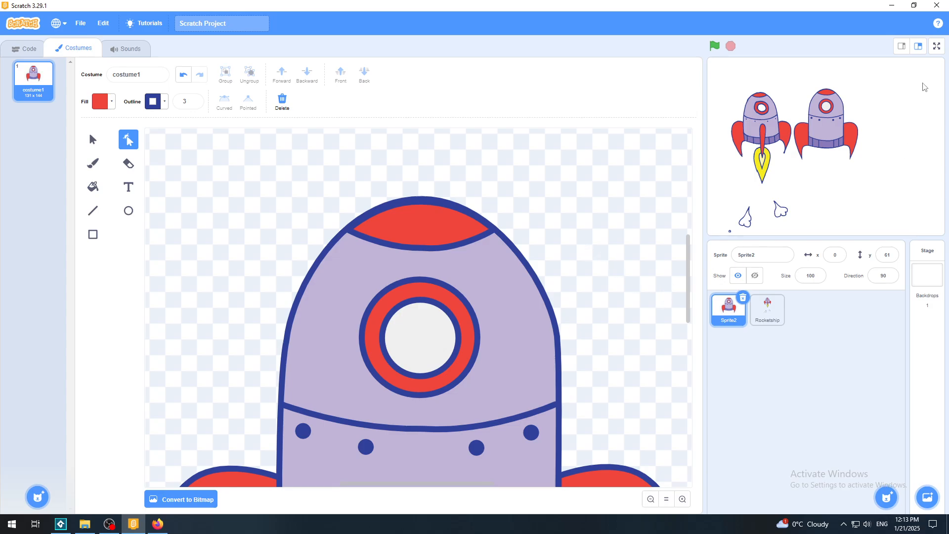
Step: Compare both rockets on the full-screen stage, check the recording in OBS, and return to the Scratch costume editor
click(937, 46)
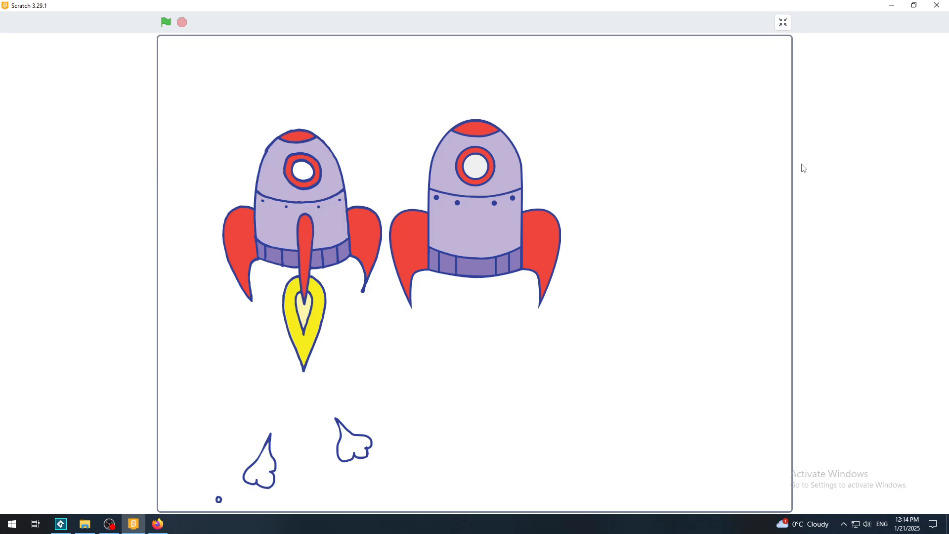
click(110, 524)
mouse_move(136, 529)
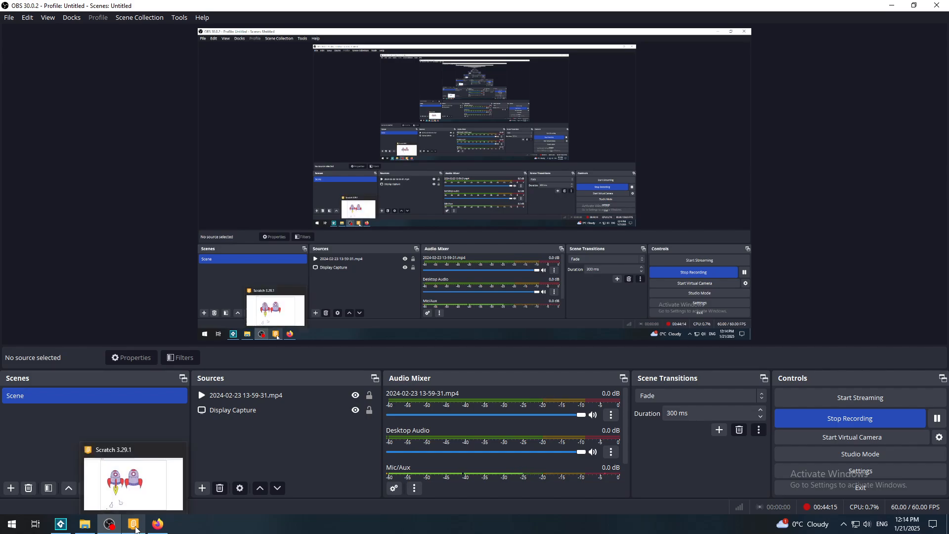
click(136, 527)
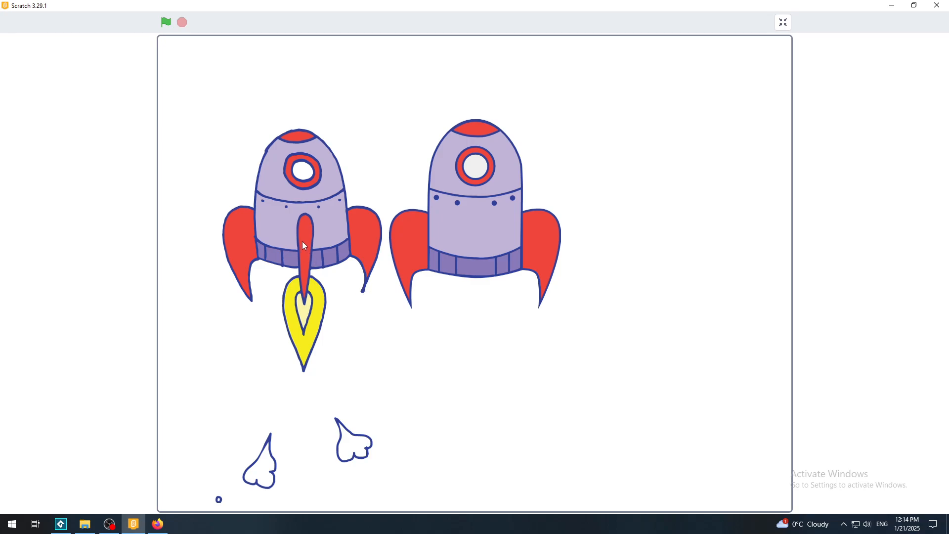
click(783, 22)
Step: Try filling the Rocketship costume's lower body with red and undo the fill
click(767, 310)
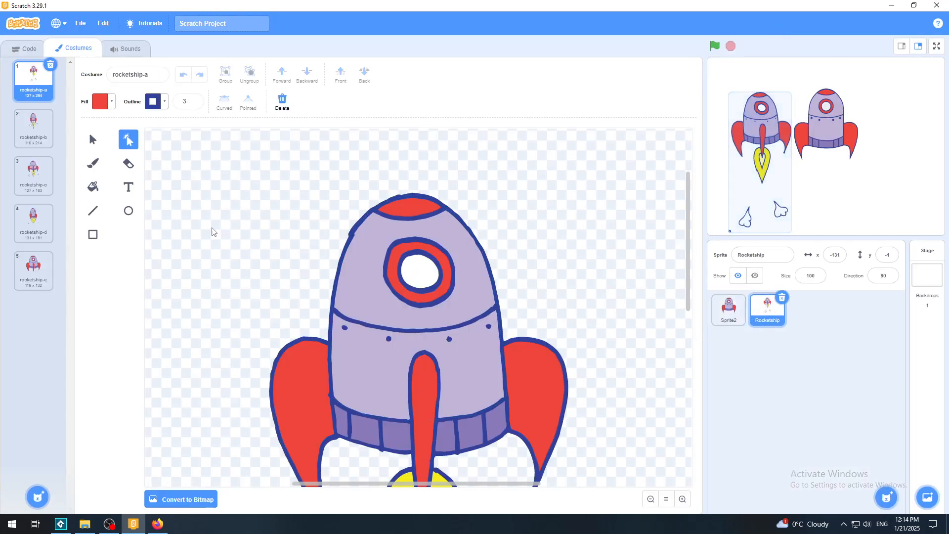
click(93, 186)
click(474, 378)
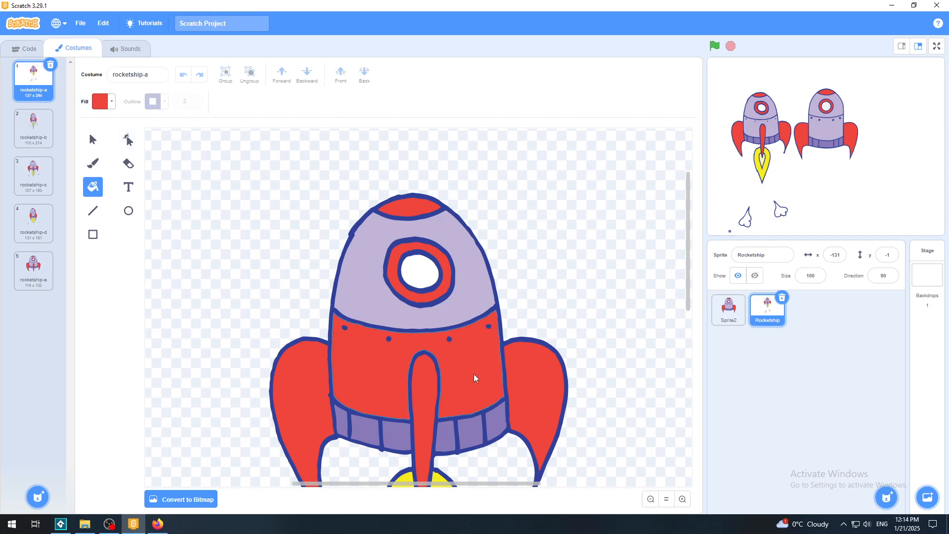
key(ctrl+z)
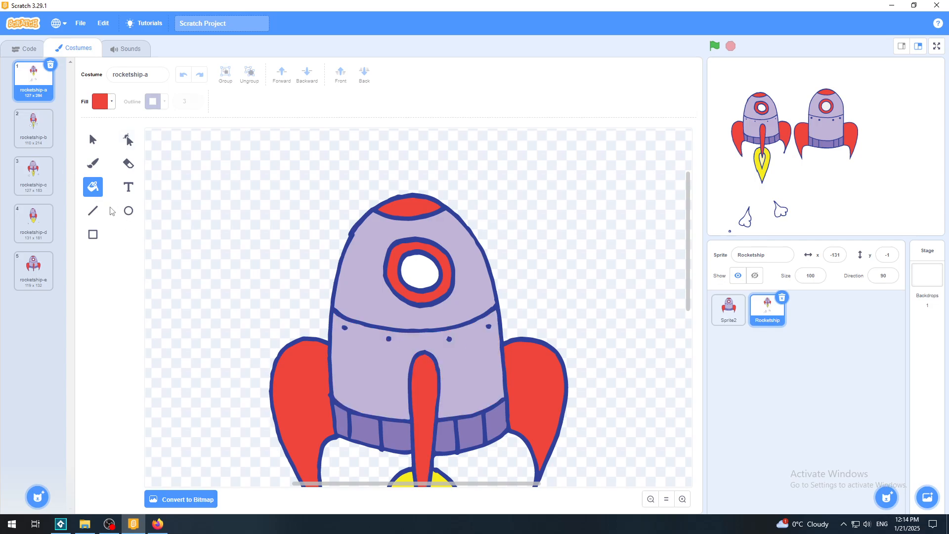
Step: Brush yellow over the Rocketship's central red fin, undo the stroke, and return to Sprite2
click(93, 163)
click(100, 101)
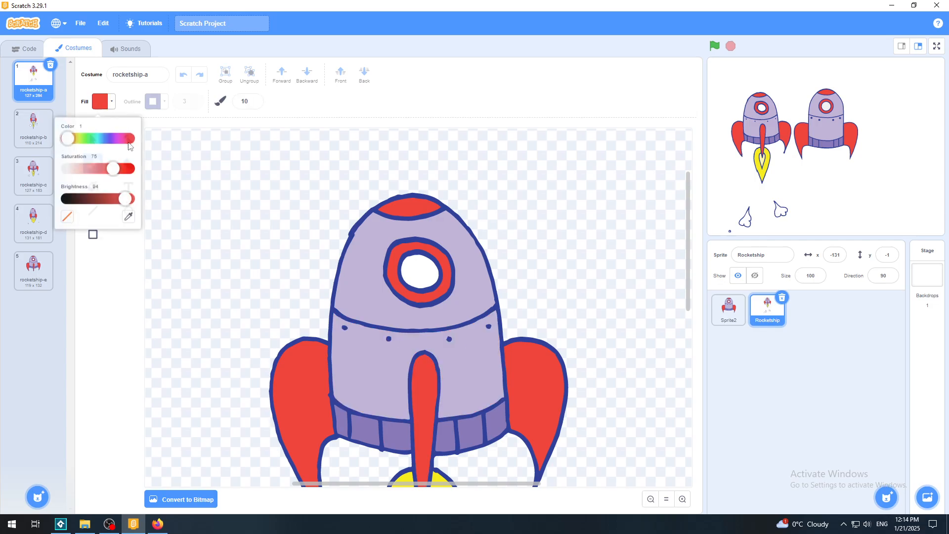
click(79, 139)
click(406, 54)
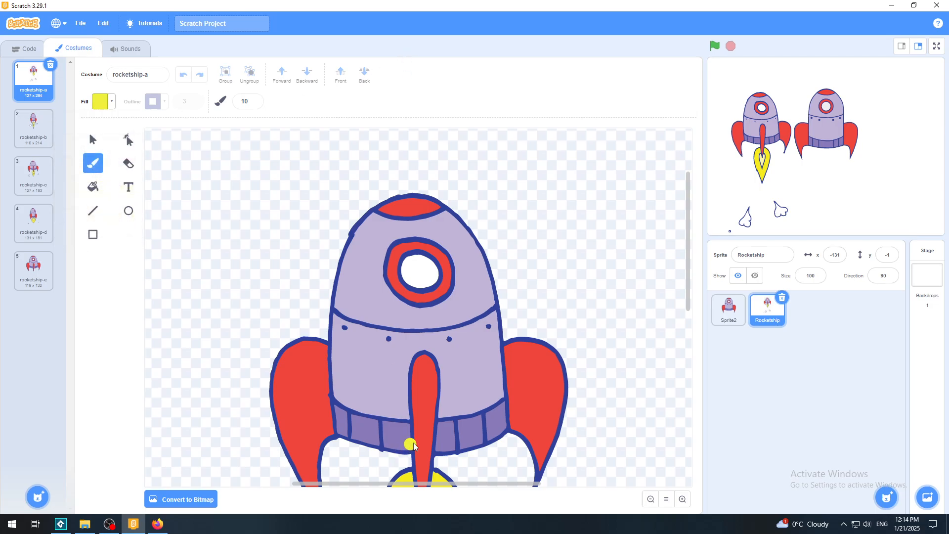
scroll(691, 286, down, 5)
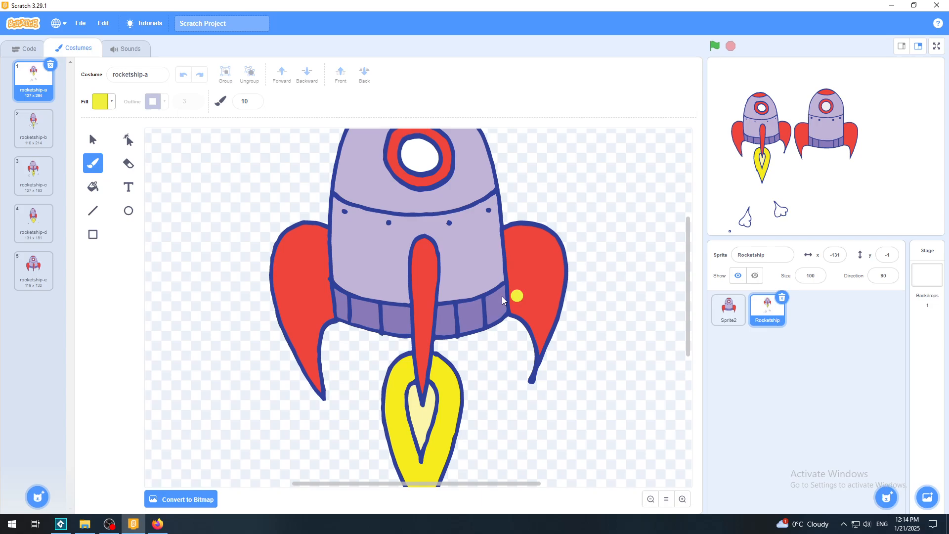
mouse_move(419, 342)
mouse_down()
mouse_move(424, 390)
mouse_move(430, 262)
mouse_move(428, 275)
mouse_up()
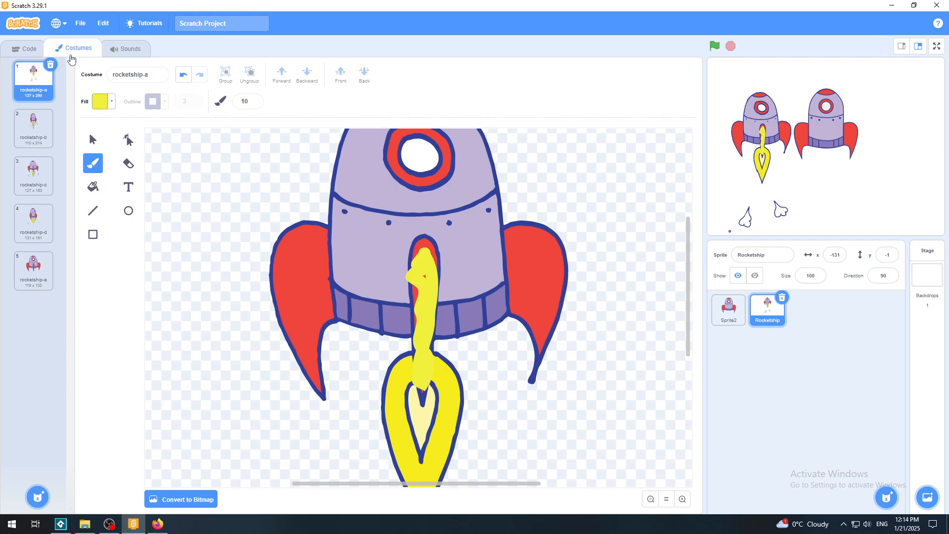
click(183, 75)
click(729, 308)
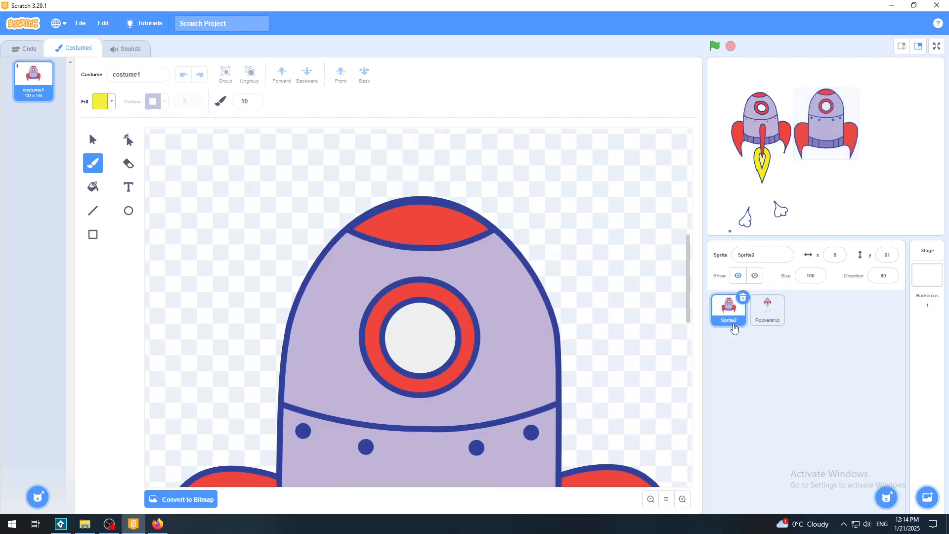
Step: Brush the yellow numerals 1, 2 and 3 around the Rocketship's central fin and undo all three marks
scroll(690, 315, down, 5)
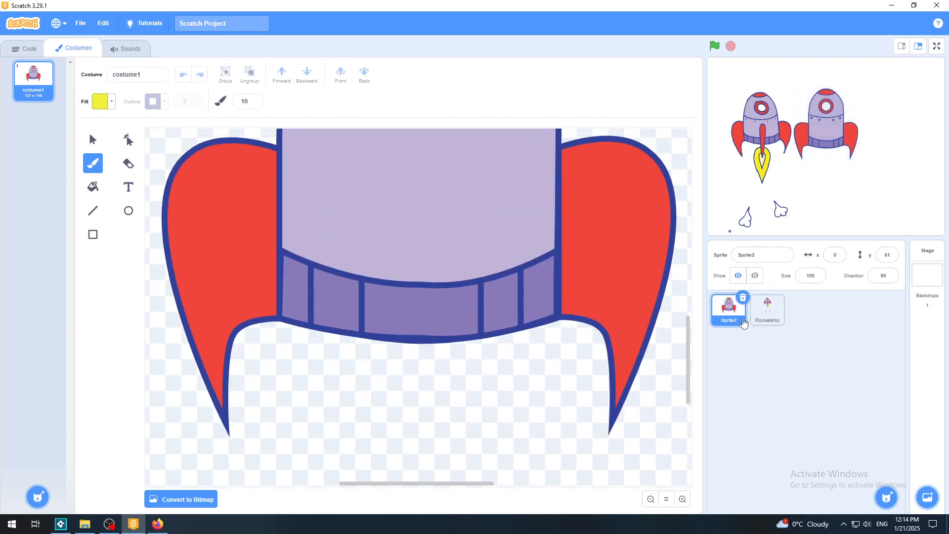
click(770, 311)
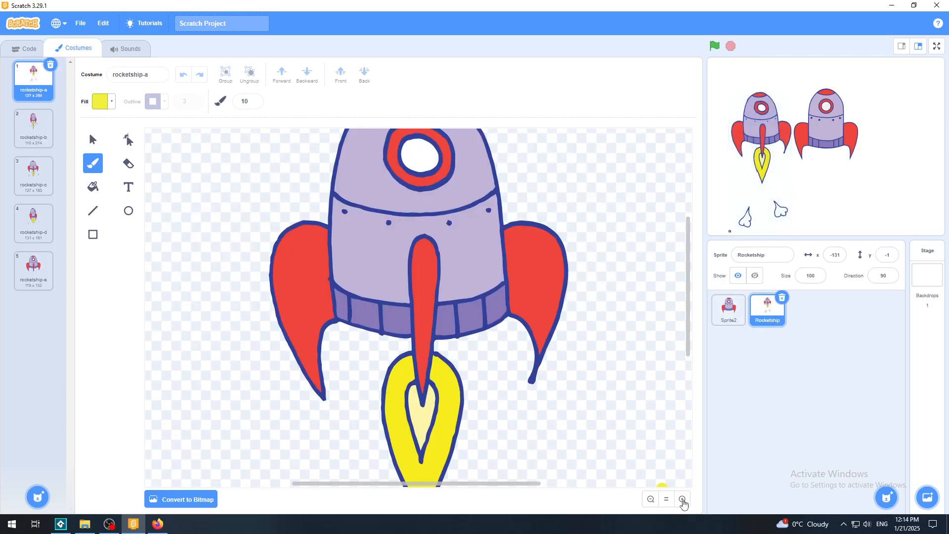
click(683, 500)
click(683, 499)
click(683, 499)
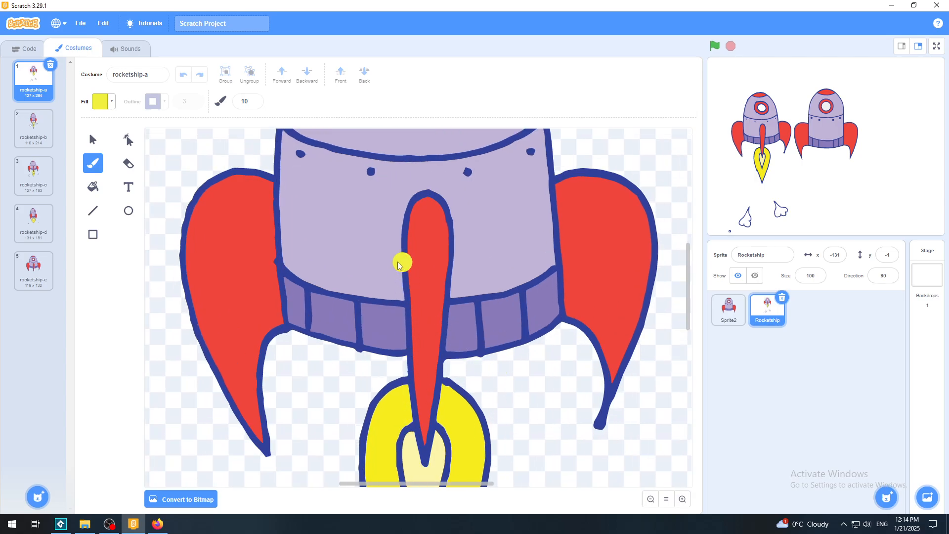
mouse_move(381, 268)
mouse_down()
mouse_move(391, 254)
mouse_move(400, 309)
mouse_up()
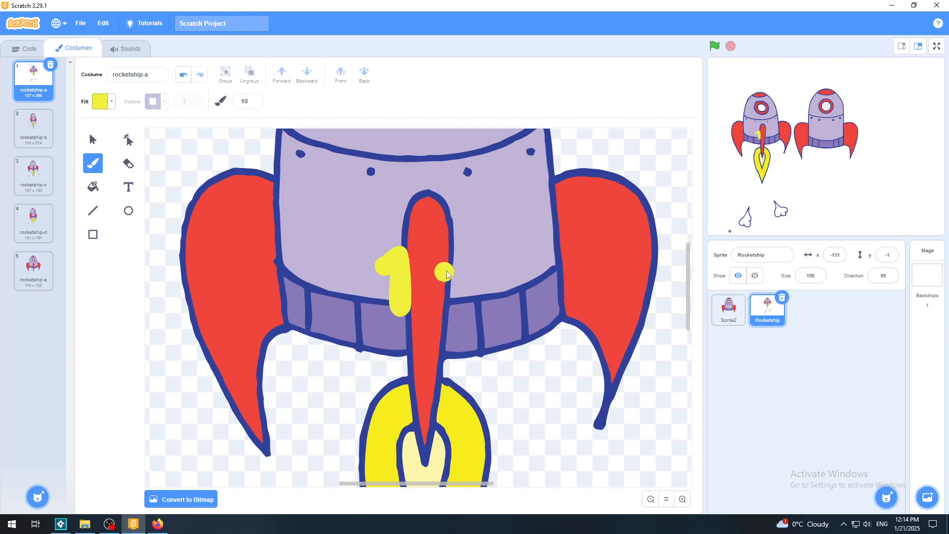
mouse_move(447, 274)
mouse_down()
mouse_move(474, 270)
mouse_move(429, 319)
mouse_move(472, 320)
mouse_up()
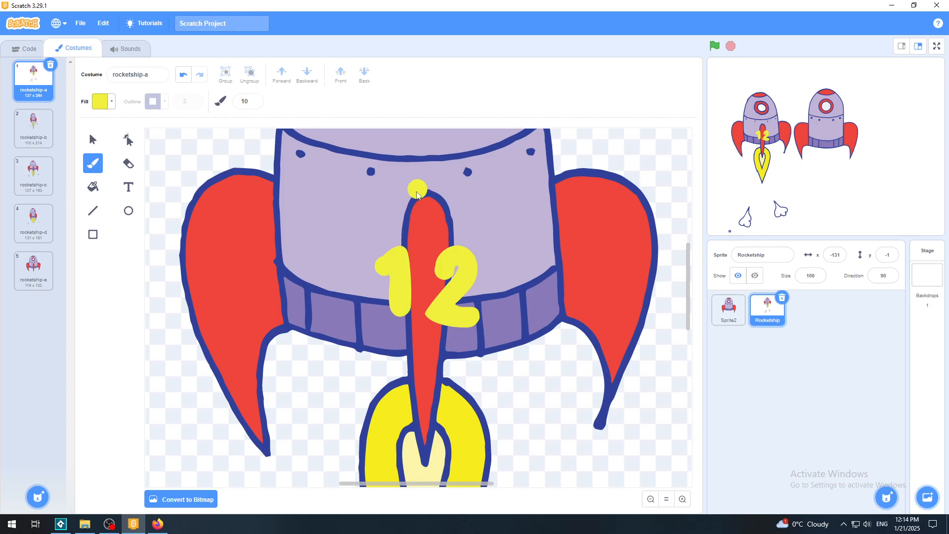
mouse_move(408, 203)
mouse_down()
mouse_move(416, 174)
mouse_move(447, 200)
mouse_move(411, 216)
mouse_up()
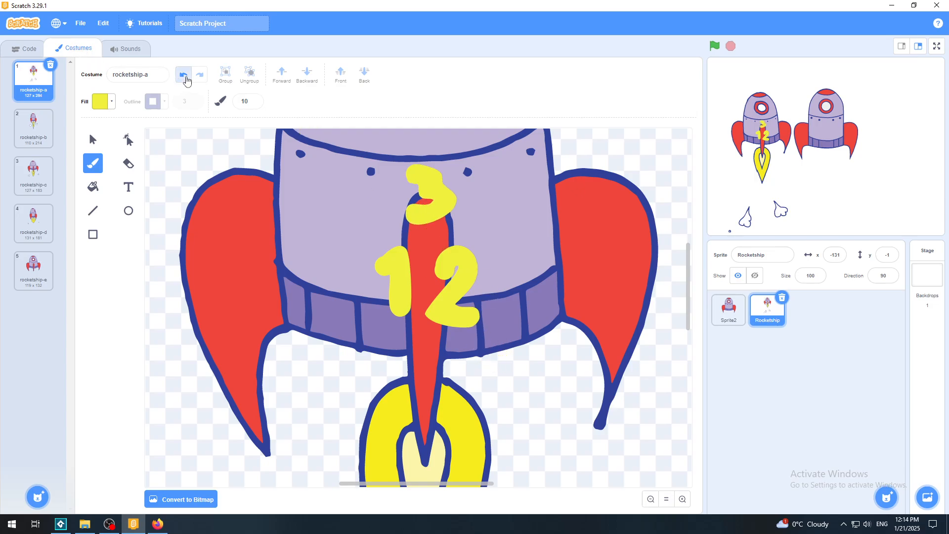
click(184, 76)
click(185, 76)
click(186, 80)
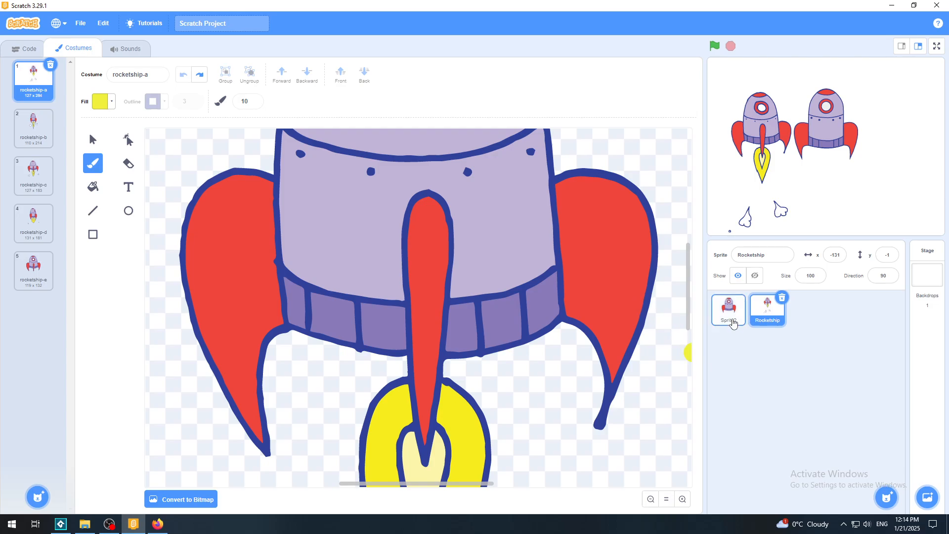
Step: Return to the Sprite2 costume and ready the Line tool beside the rocket's left fin
click(729, 309)
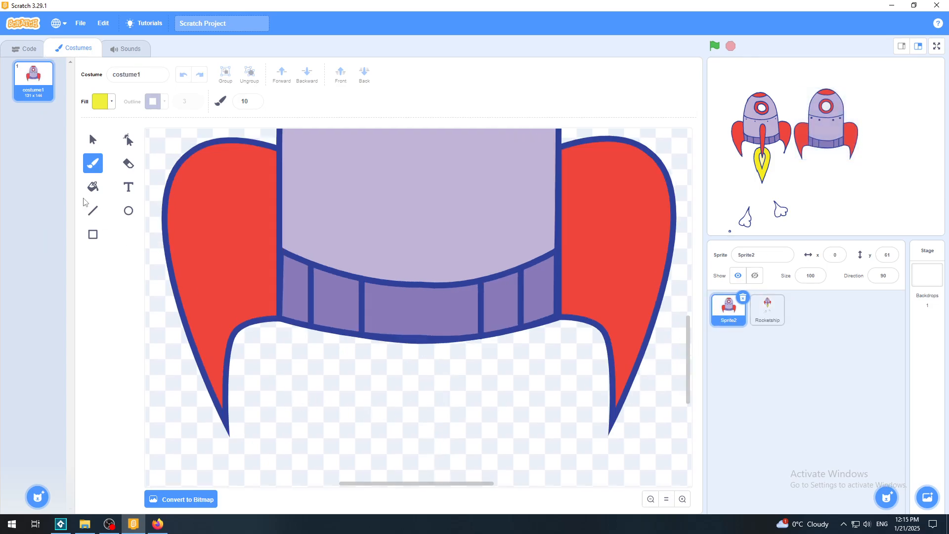
click(93, 211)
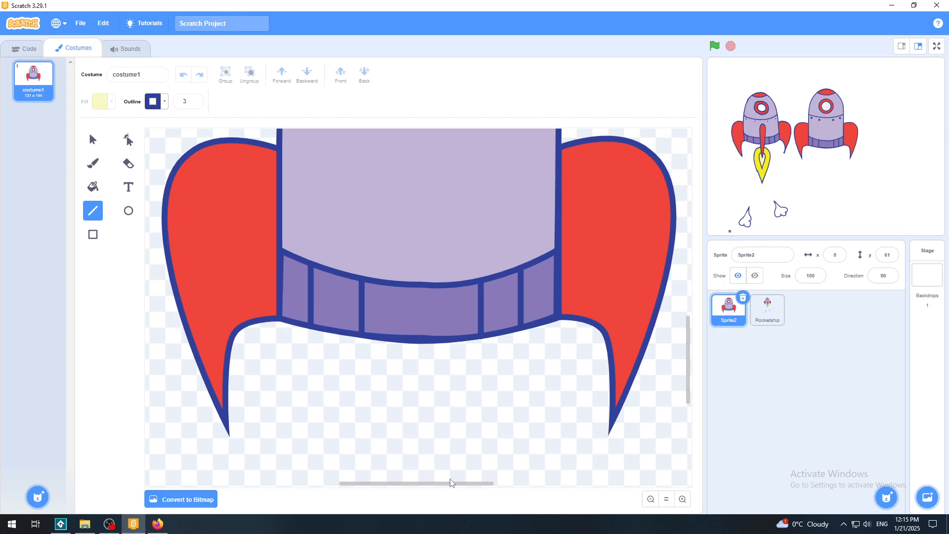
drag(463, 484, 438, 477)
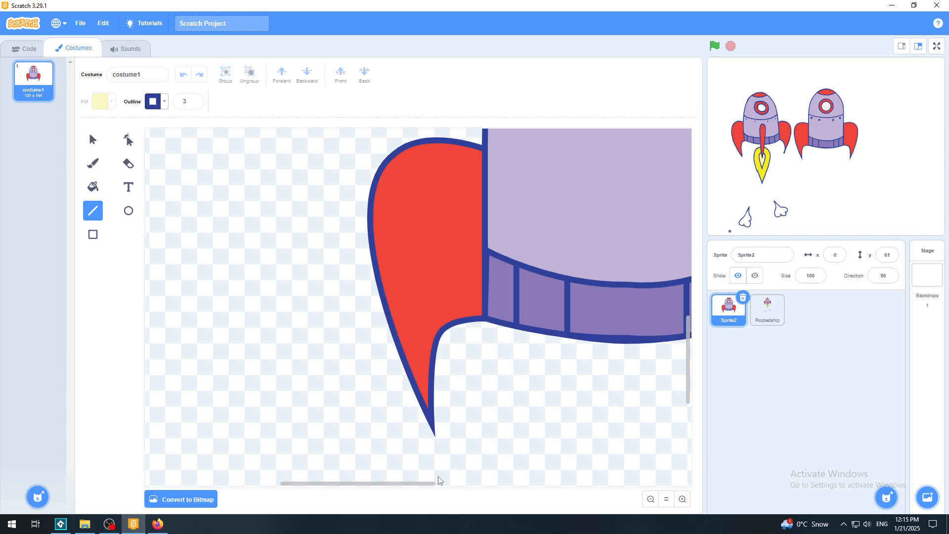
Step: Try moving the left red fin away from the rocket body and undo the move
click(93, 140)
click(395, 229)
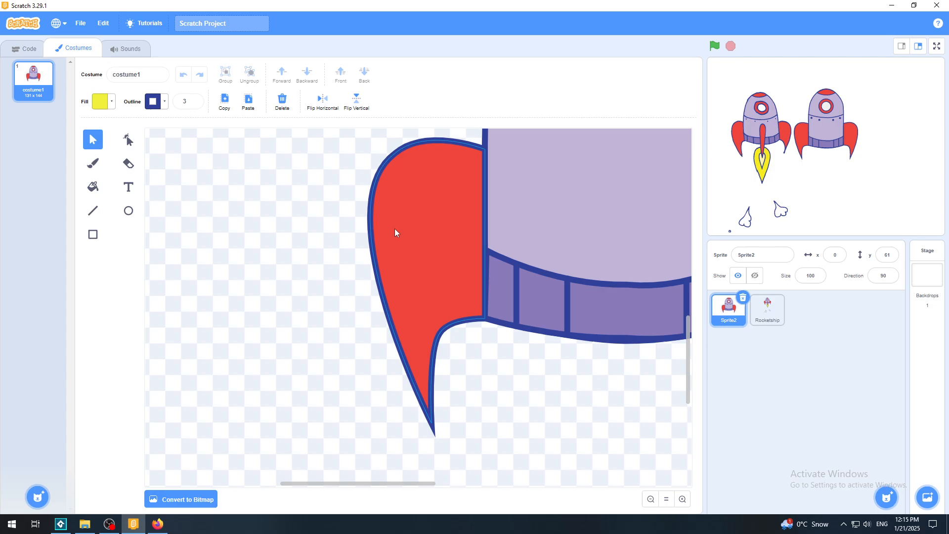
drag(395, 231, 337, 231)
click(185, 76)
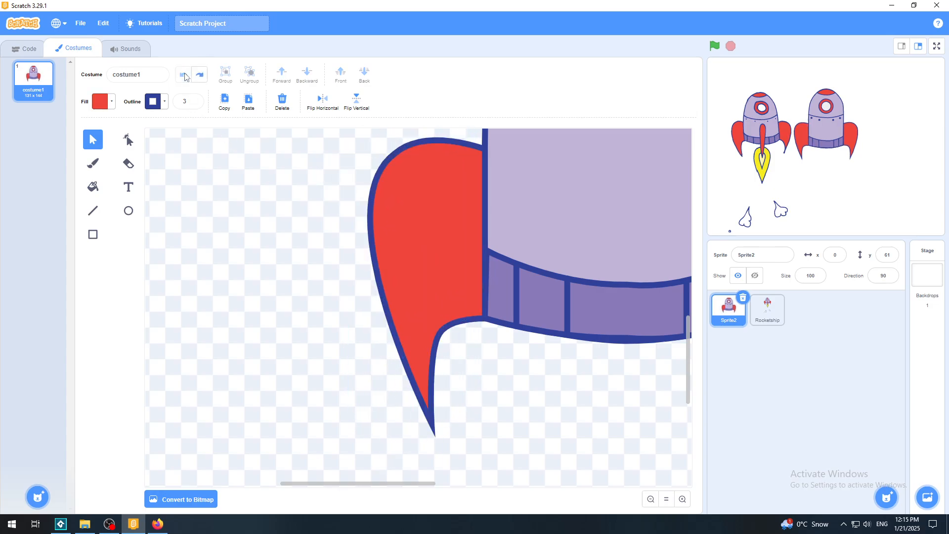
Step: Draw a narrow downward-pointing triangle from three connected lines in the empty space beside the rocket's left fin
click(397, 304)
click(414, 440)
drag(340, 483, 330, 484)
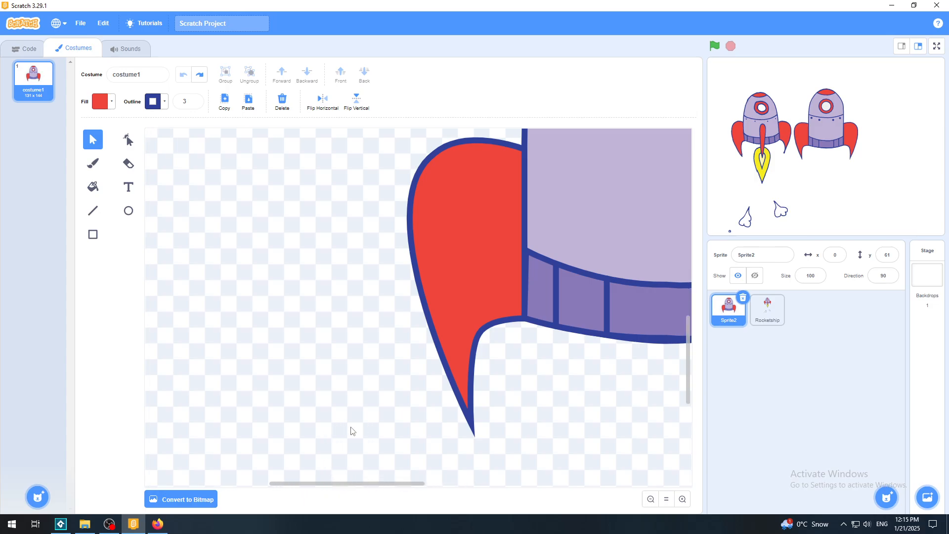
click(90, 212)
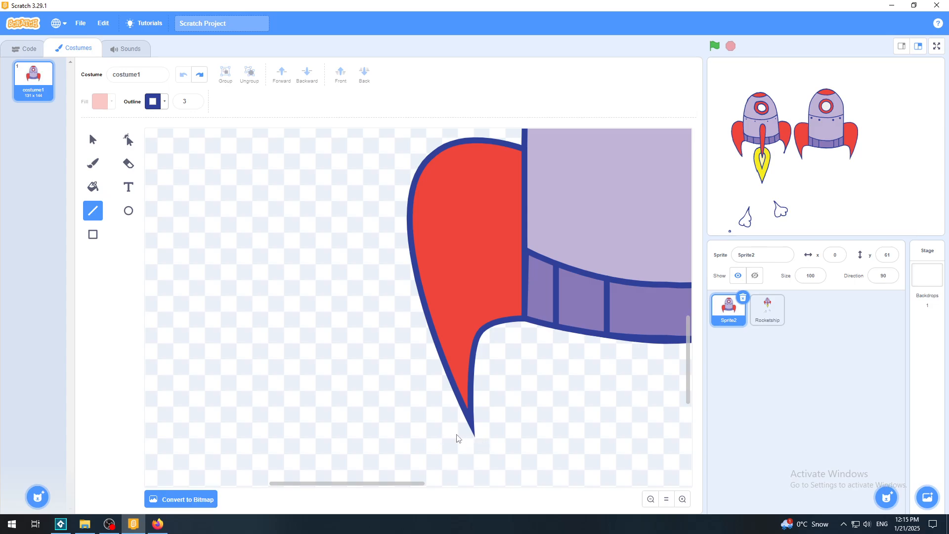
mouse_move(254, 437)
mouse_down()
mouse_move(284, 317)
mouse_move(282, 221)
mouse_move(210, 152)
mouse_up()
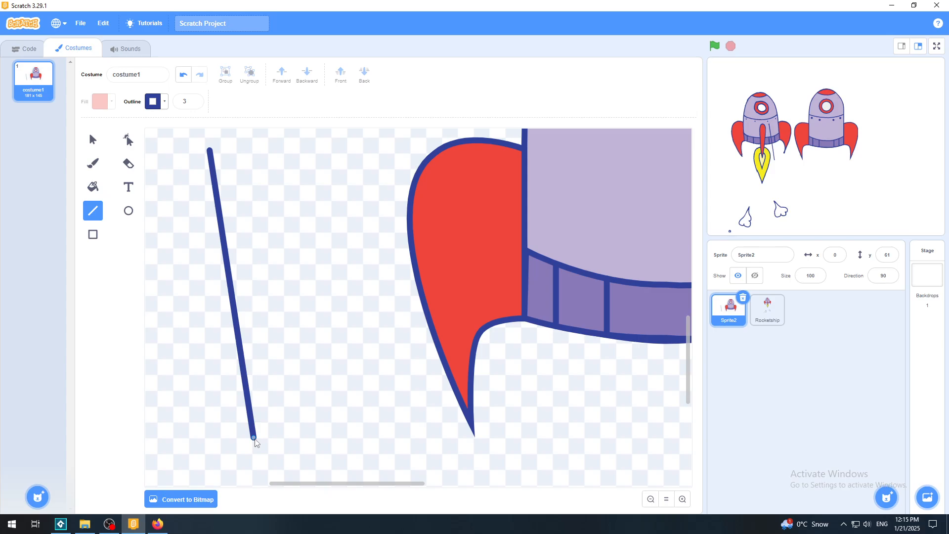
drag(254, 439, 288, 153)
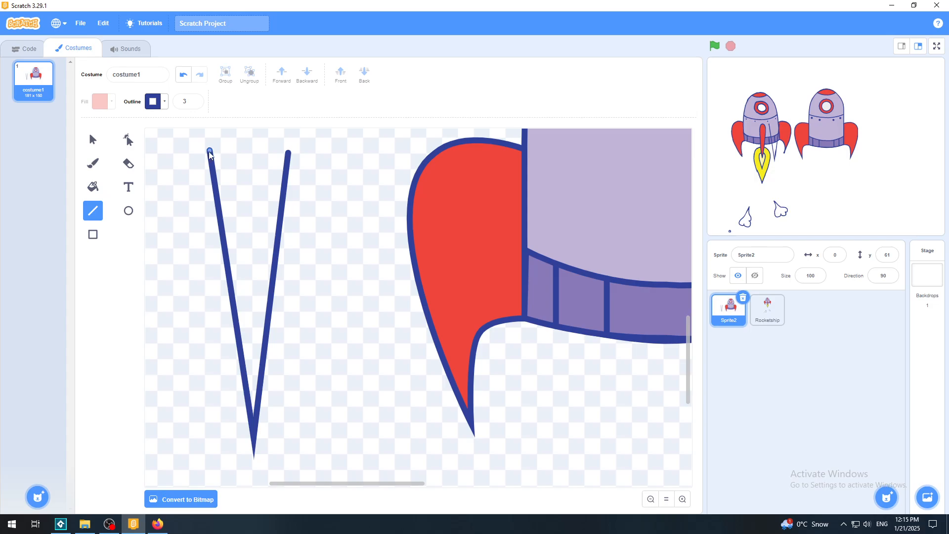
drag(210, 153, 289, 151)
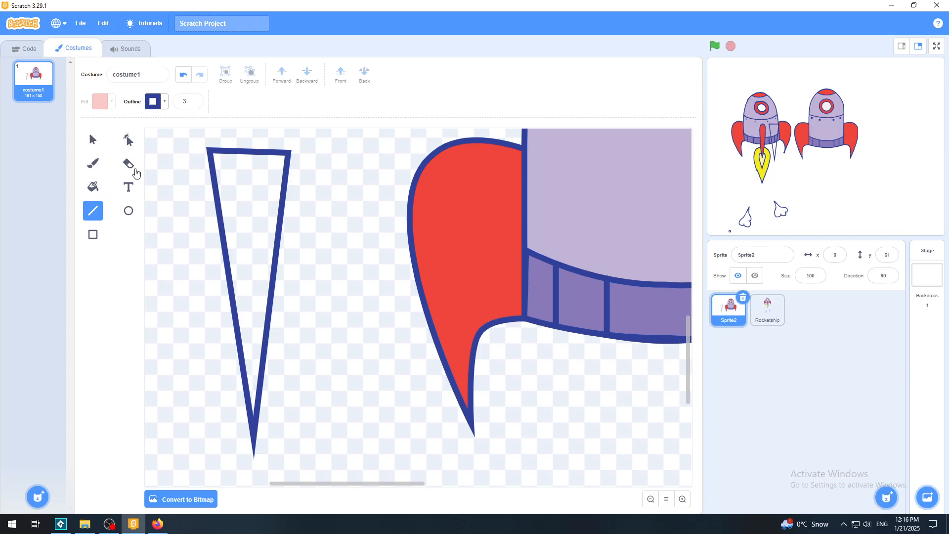
Step: Fill the narrow triangle with red
click(92, 186)
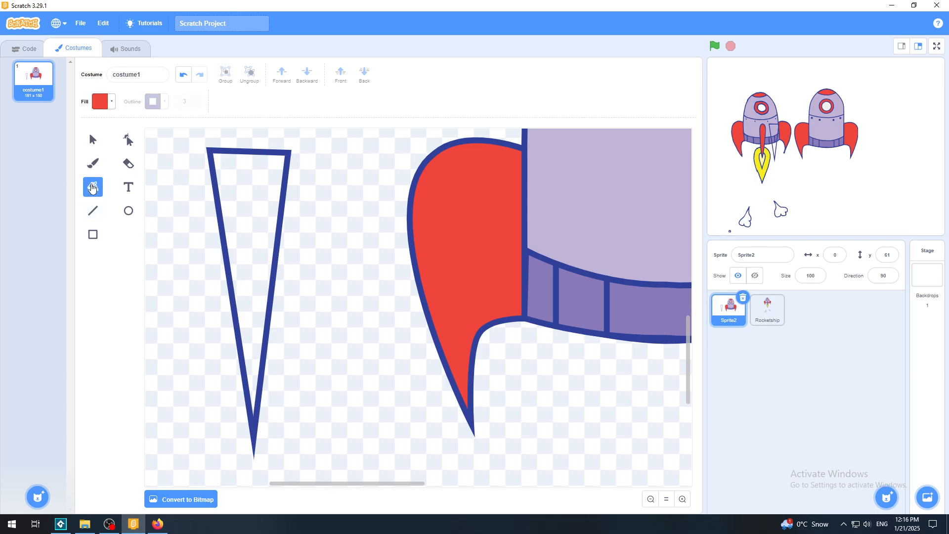
click(249, 208)
click(261, 200)
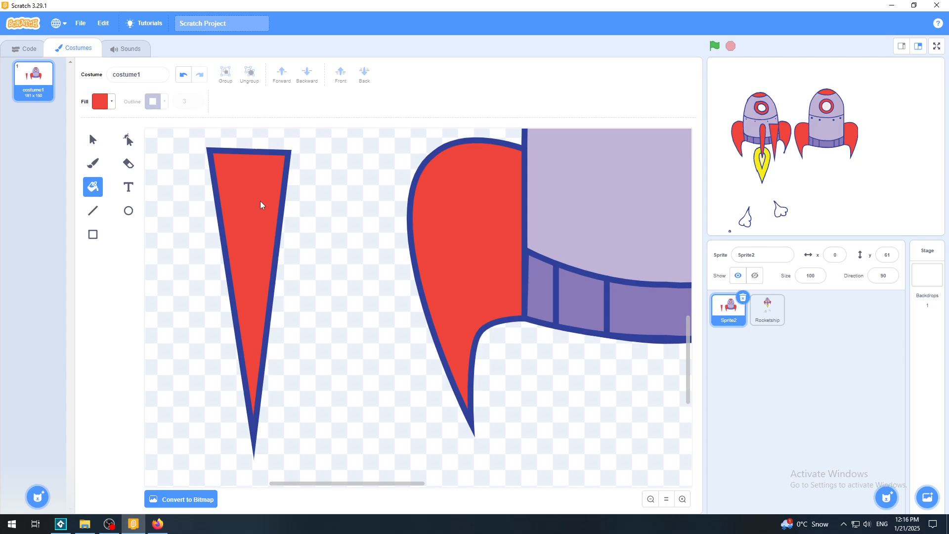
click(642, 309)
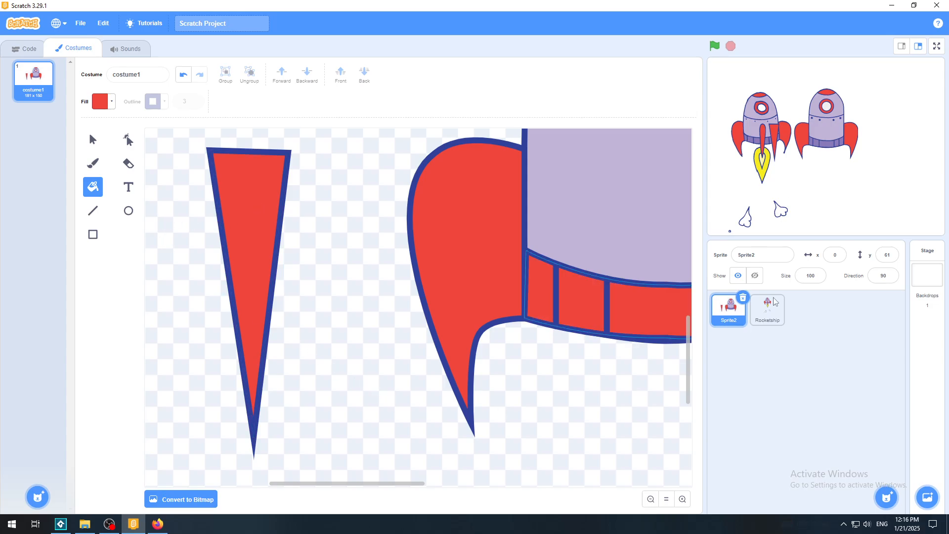
Step: Check the Rocketship's central fin, return to Sprite2, and bow both long sides of the red triangle slightly outward
click(774, 311)
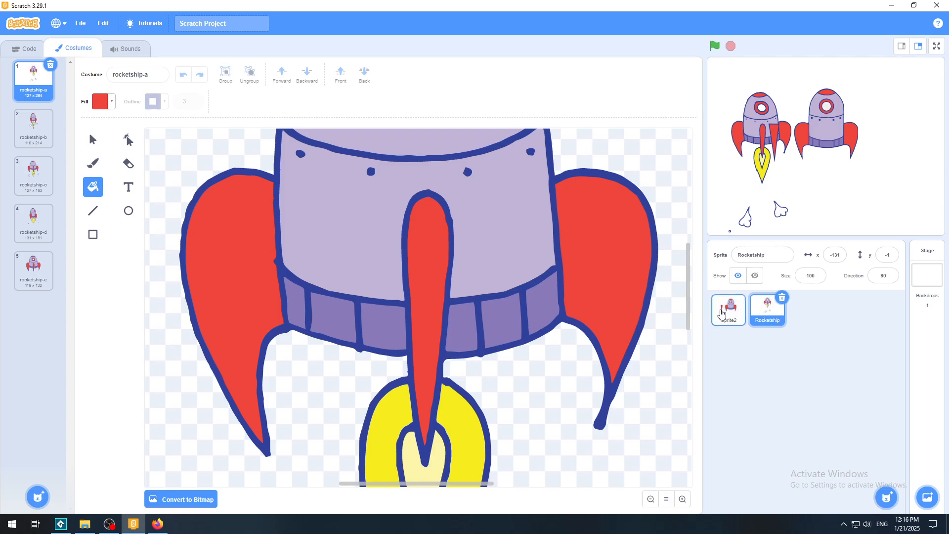
click(722, 313)
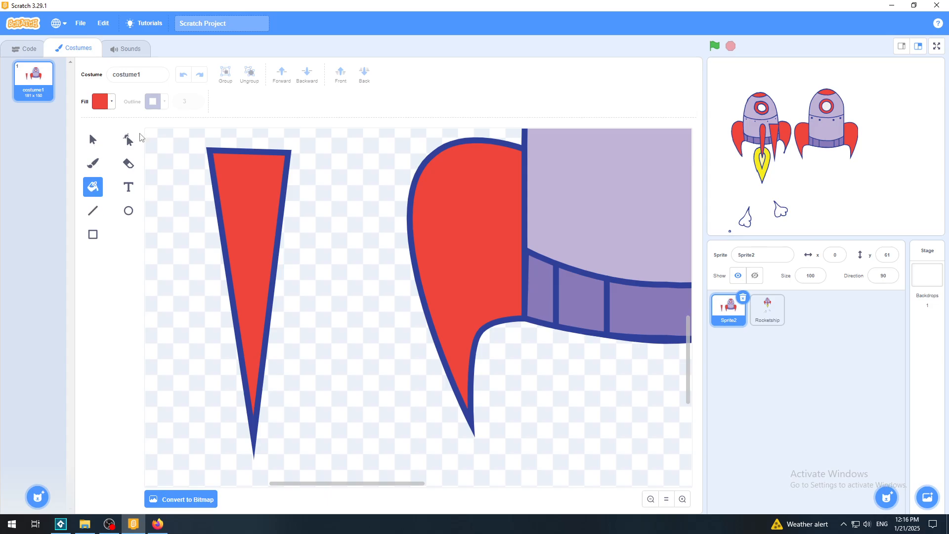
click(128, 140)
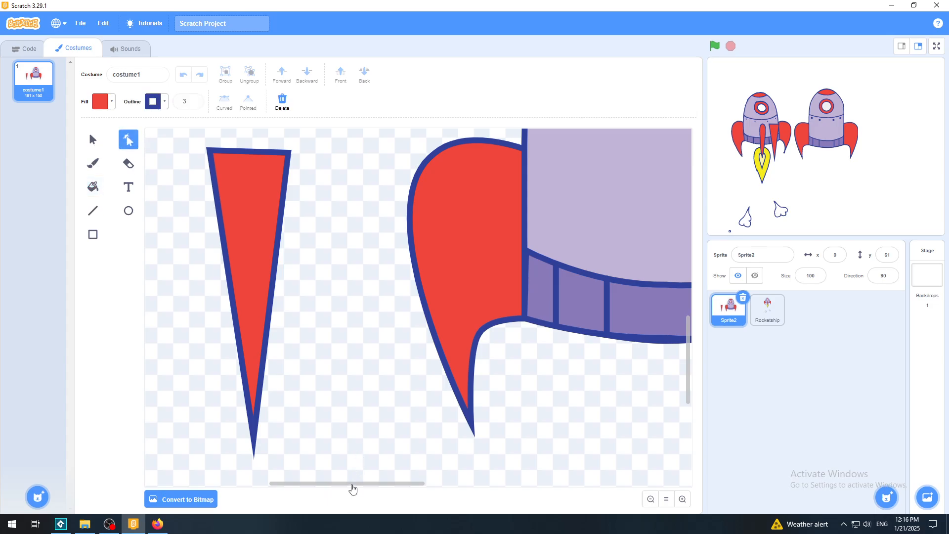
drag(352, 489, 326, 488)
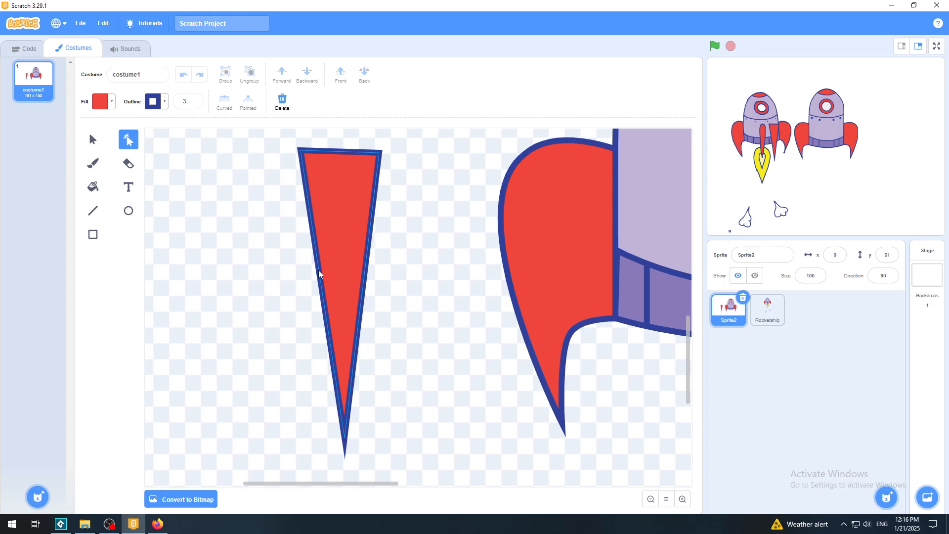
click(318, 272)
drag(318, 270, 305, 279)
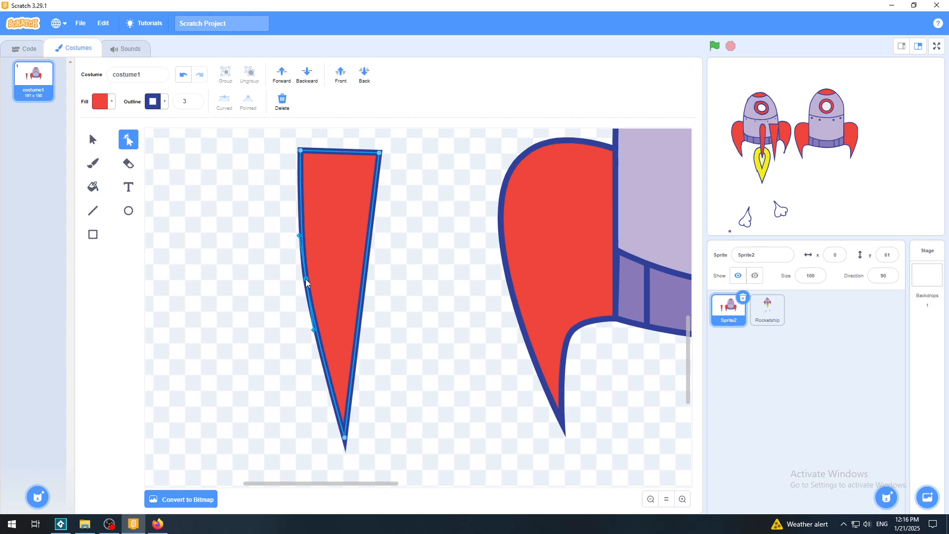
click(365, 277)
drag(366, 280, 379, 282)
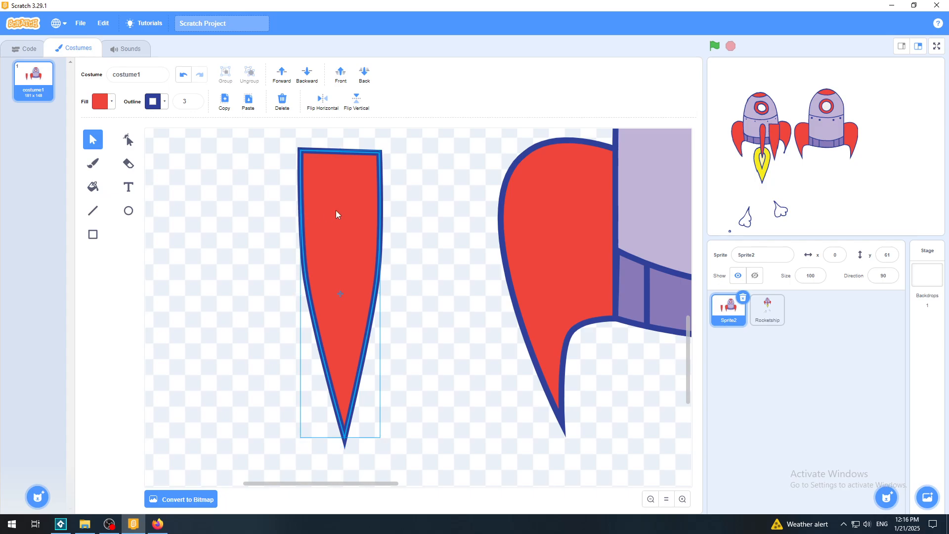
Step: Squeeze the new red fin to less than half its width and compare both rockets on the full-screen stage
drag(379, 294, 334, 289)
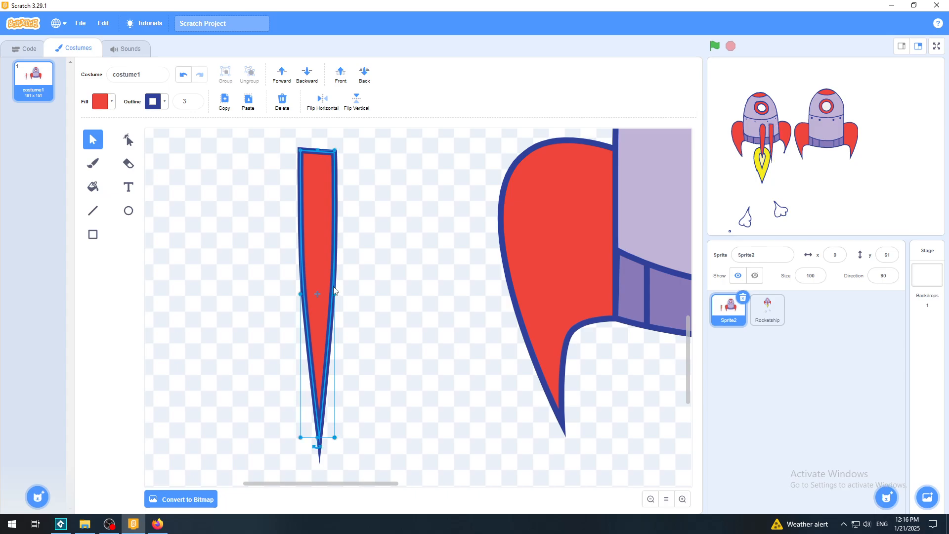
click(937, 46)
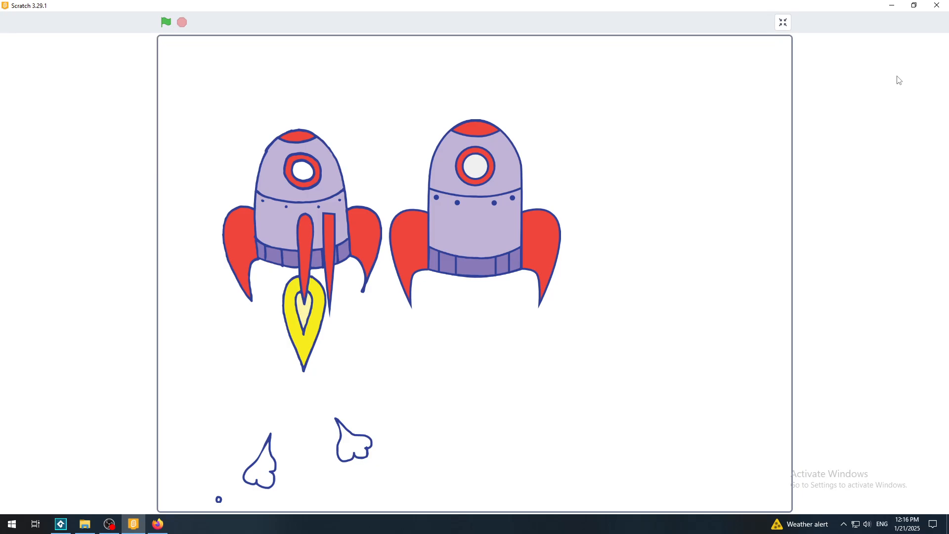
click(784, 26)
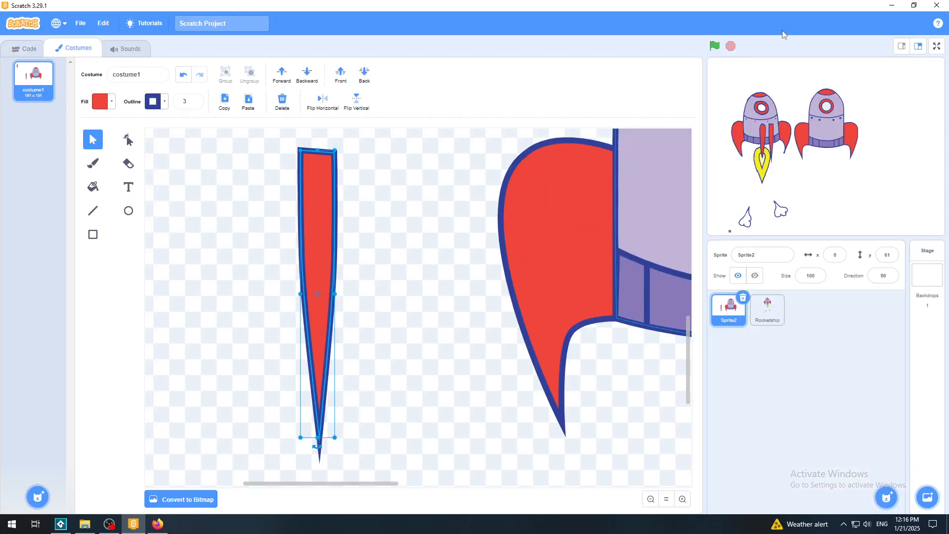
Step: Brush a red arc beside the Rocketship's central fin, undo the stroke, and return to Sprite2
click(764, 316)
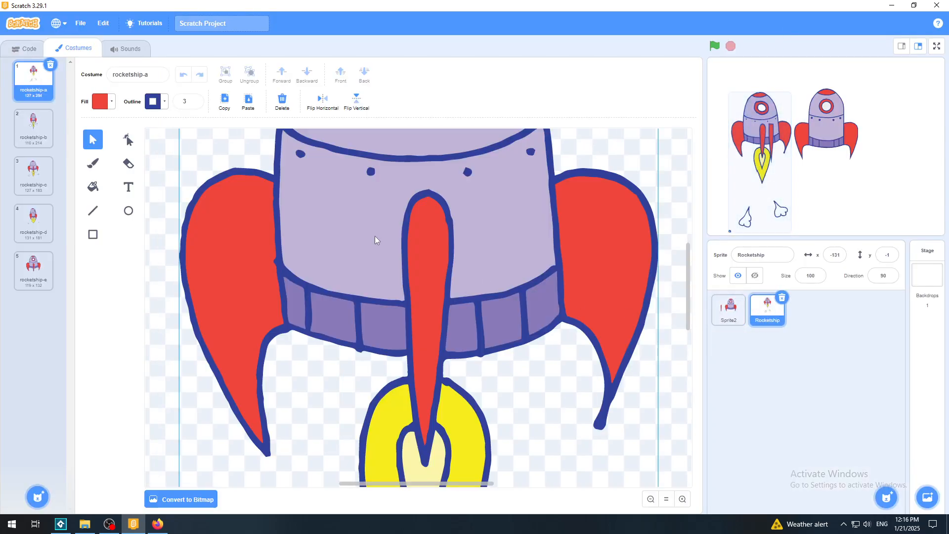
click(93, 163)
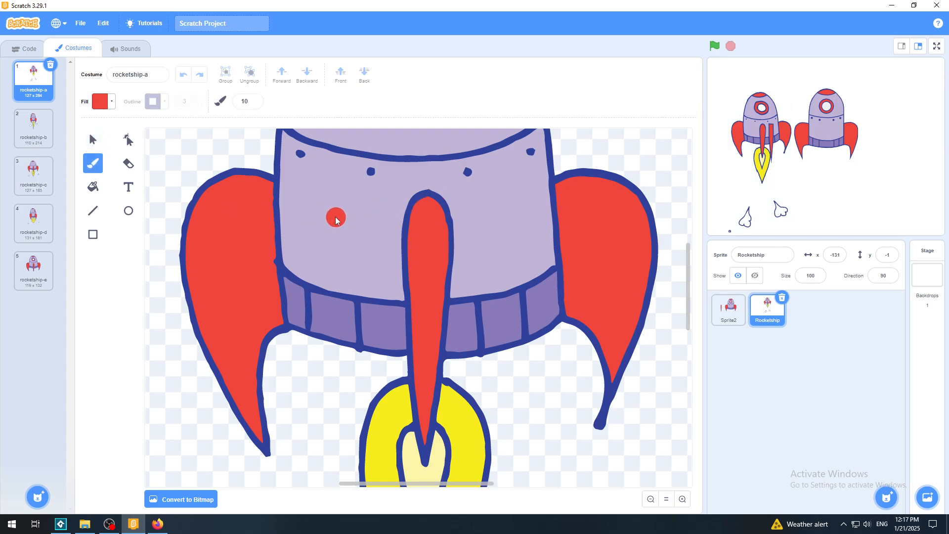
mouse_move(332, 220)
mouse_down()
mouse_move(378, 207)
mouse_move(389, 222)
mouse_up()
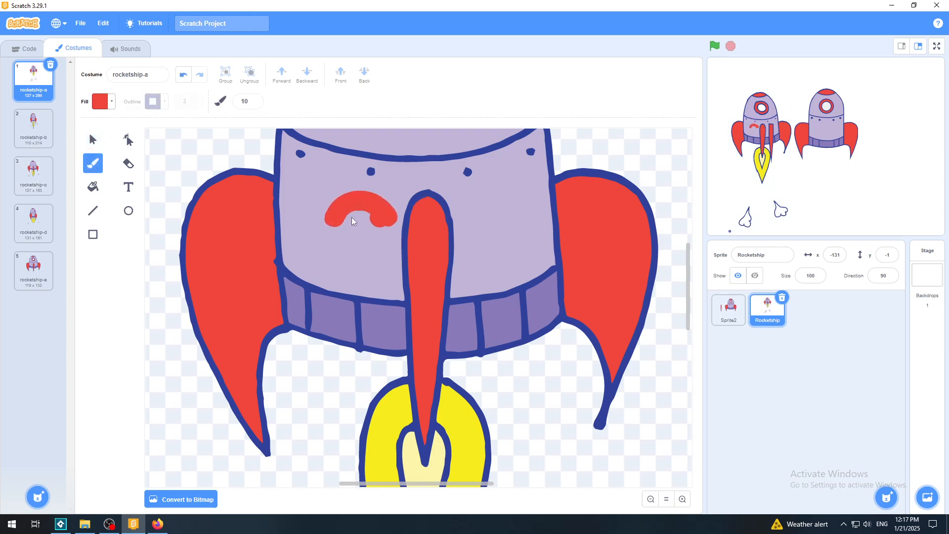
click(183, 74)
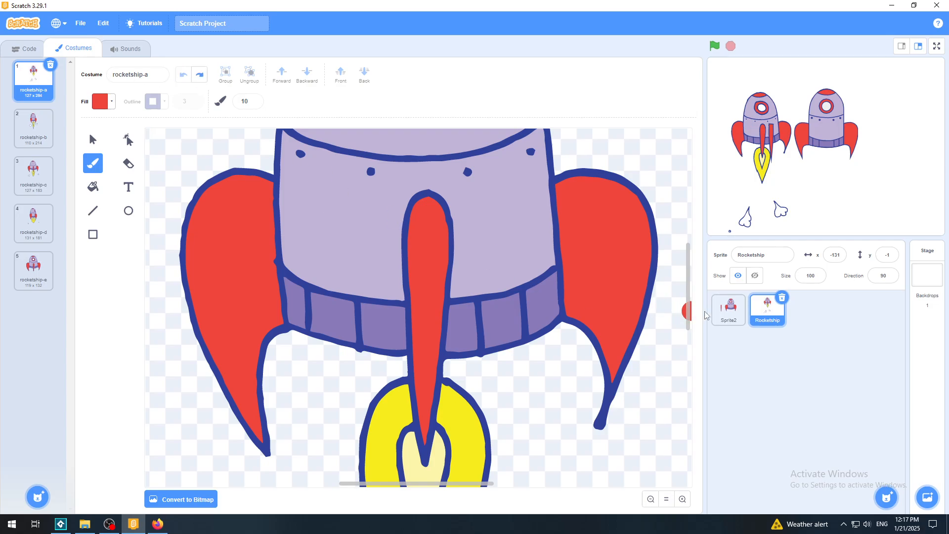
click(729, 314)
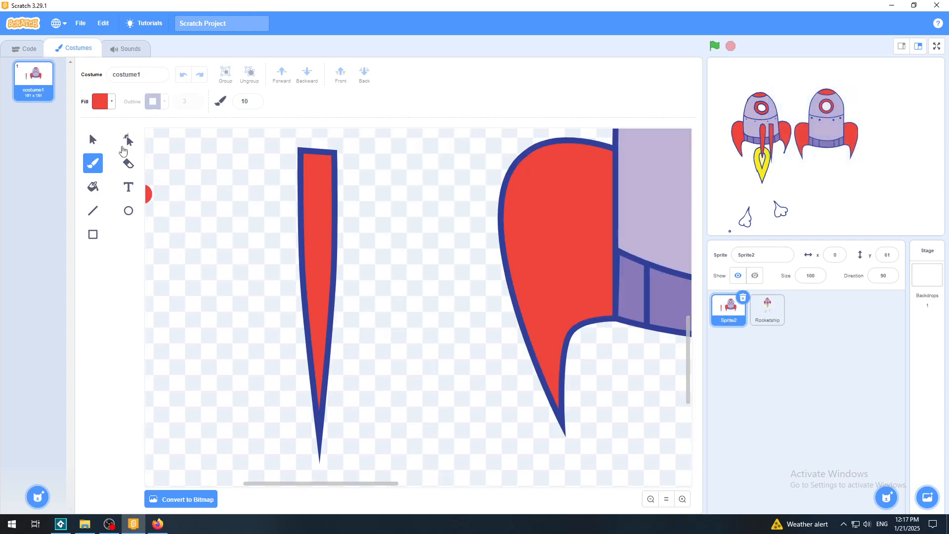
Step: Level the new fin's slanted top edge by raising its right corner point slightly
click(127, 142)
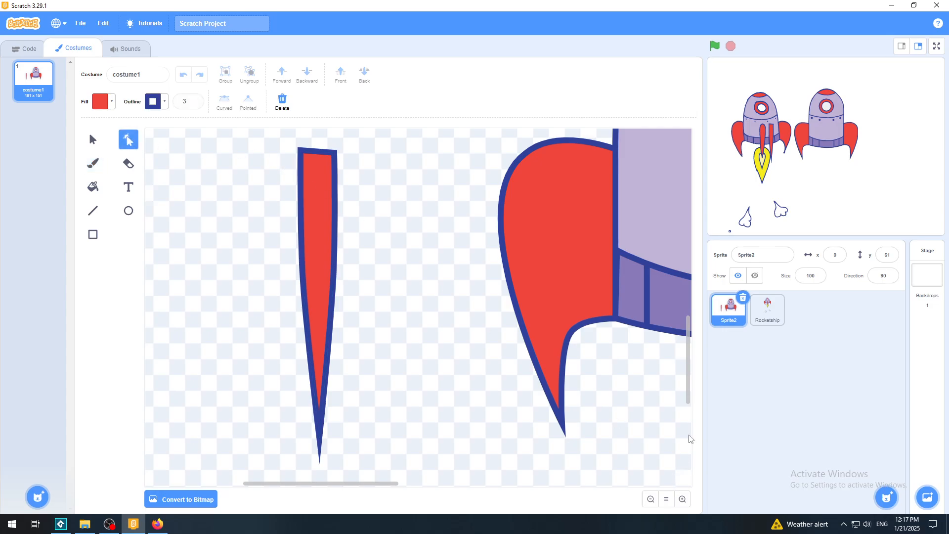
drag(692, 383, 692, 365)
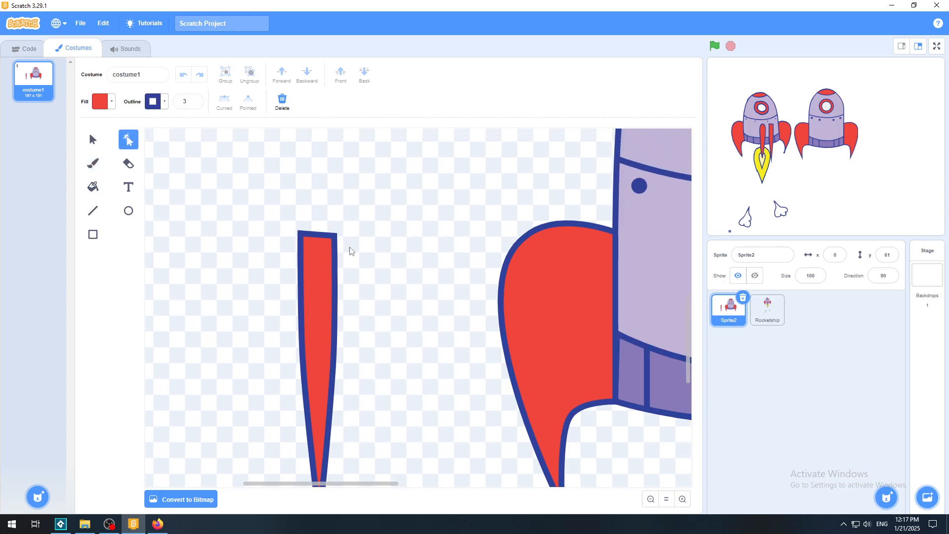
click(317, 234)
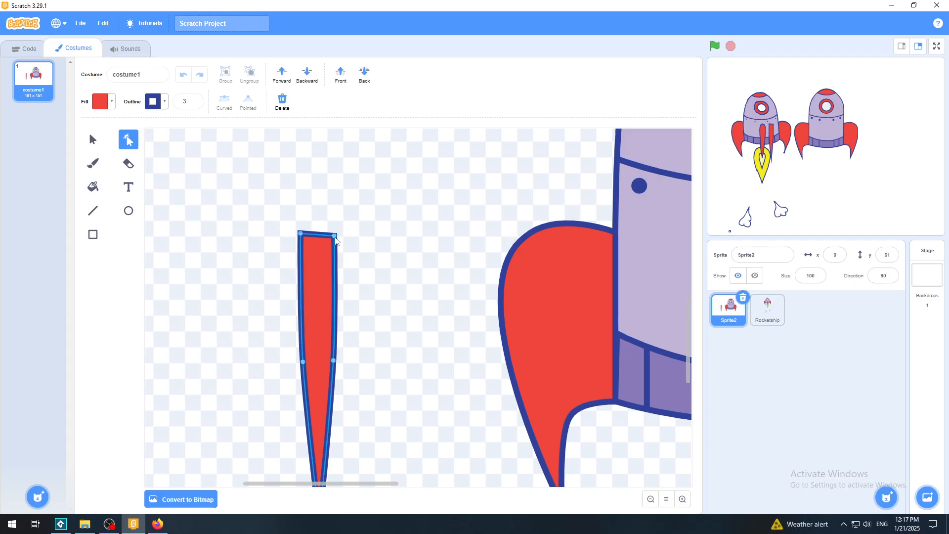
drag(335, 237, 335, 235)
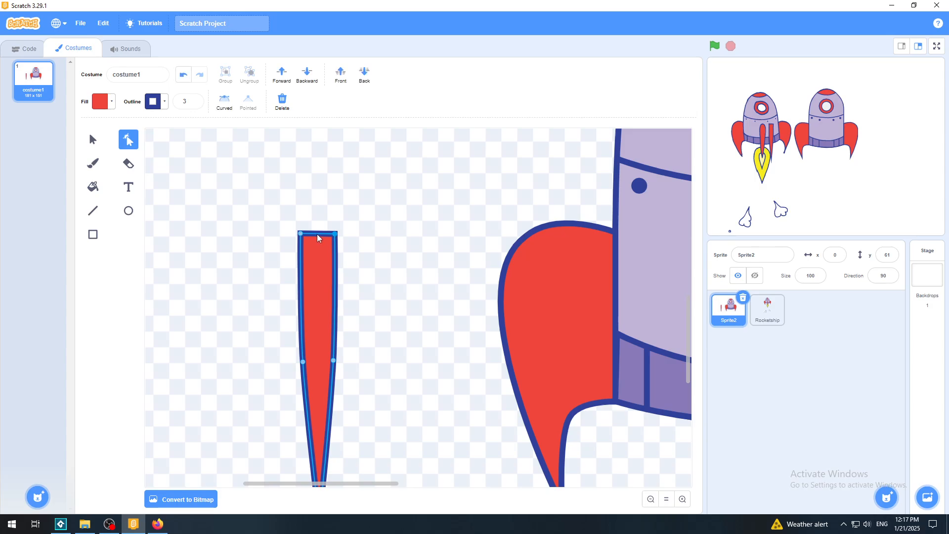
Step: Add a curved point in the middle of the fin's top edge and raise it to round the top
click(318, 235)
drag(316, 231, 317, 228)
click(683, 500)
click(683, 500)
click(683, 500)
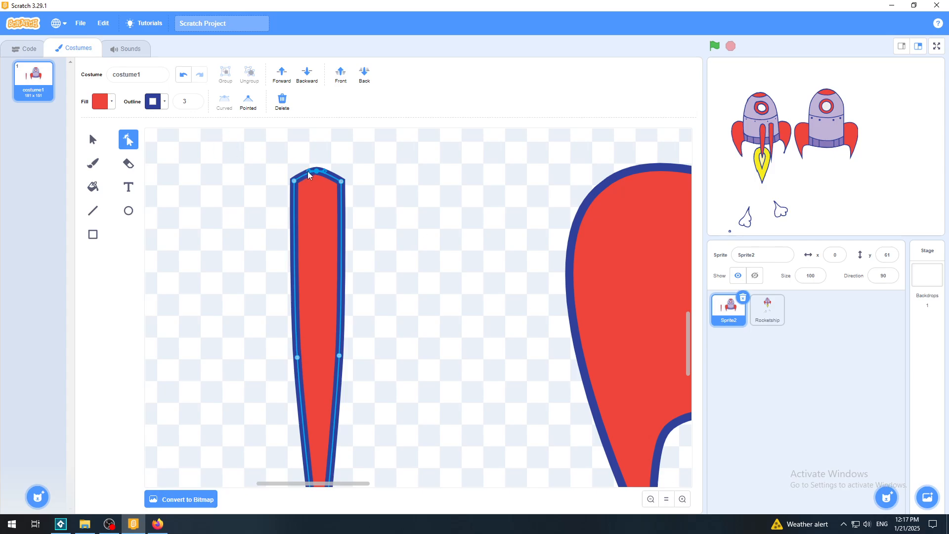
drag(307, 171, 331, 172)
Step: Shorten the fin by raising its bottom tip, then try shifting the tip sideways and undo that shift
mouse_move(689, 369)
mouse_down()
mouse_move(691, 410)
mouse_move(692, 385)
mouse_up()
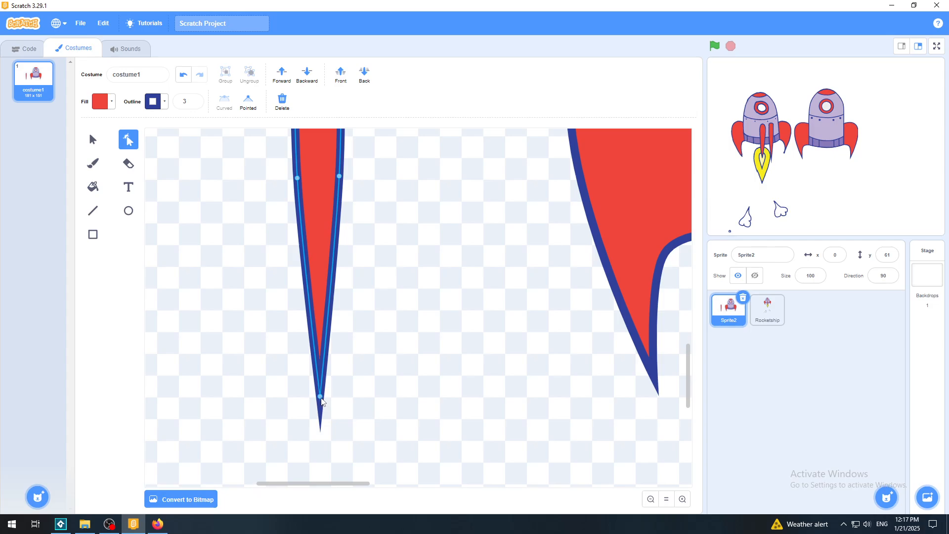
drag(322, 401, 321, 354)
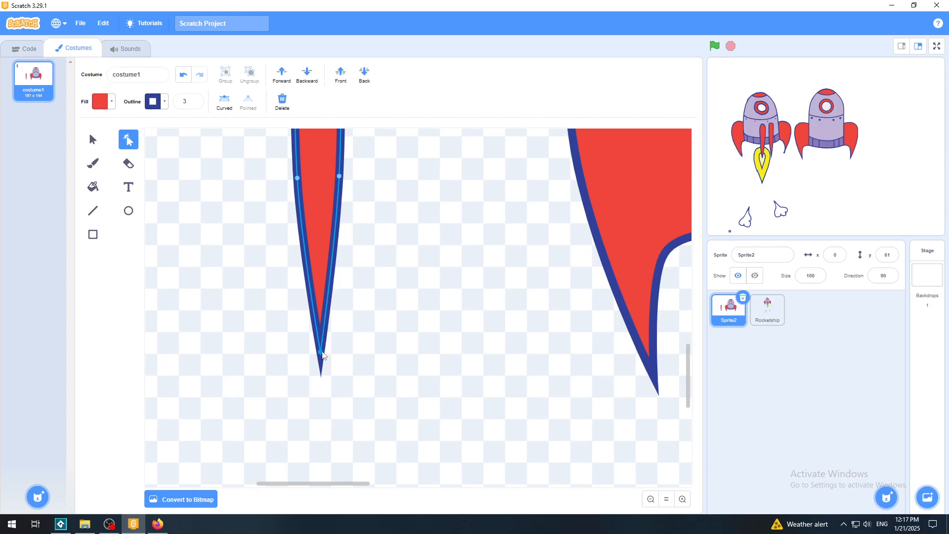
drag(322, 353, 341, 357)
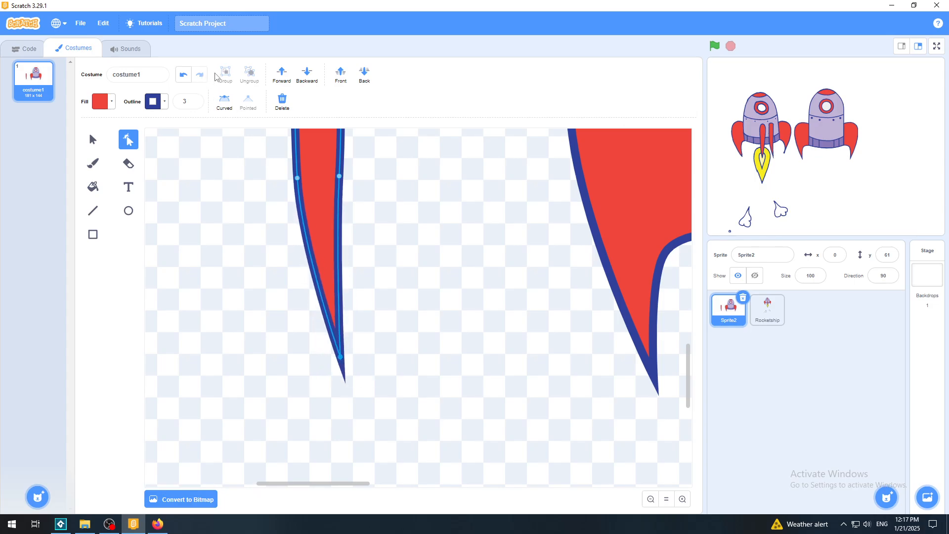
click(183, 74)
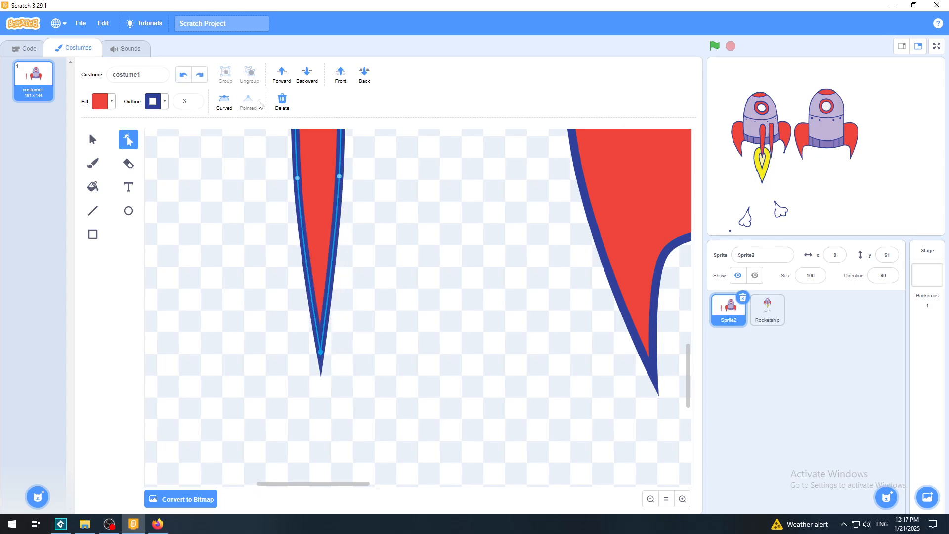
Step: Make the fin's bottom tip a curved point and shorten both its handles to form a narrow rounded tip
click(225, 103)
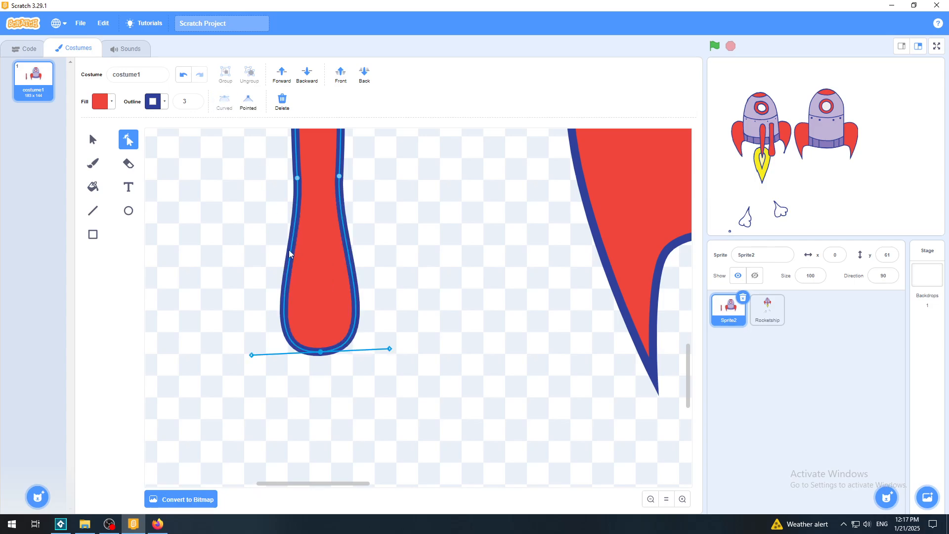
drag(250, 356, 304, 362)
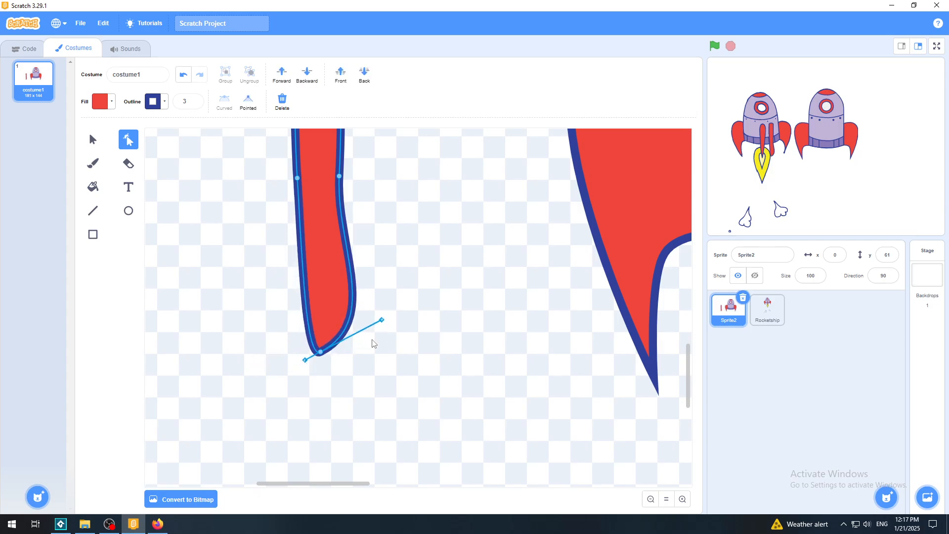
drag(382, 322, 335, 357)
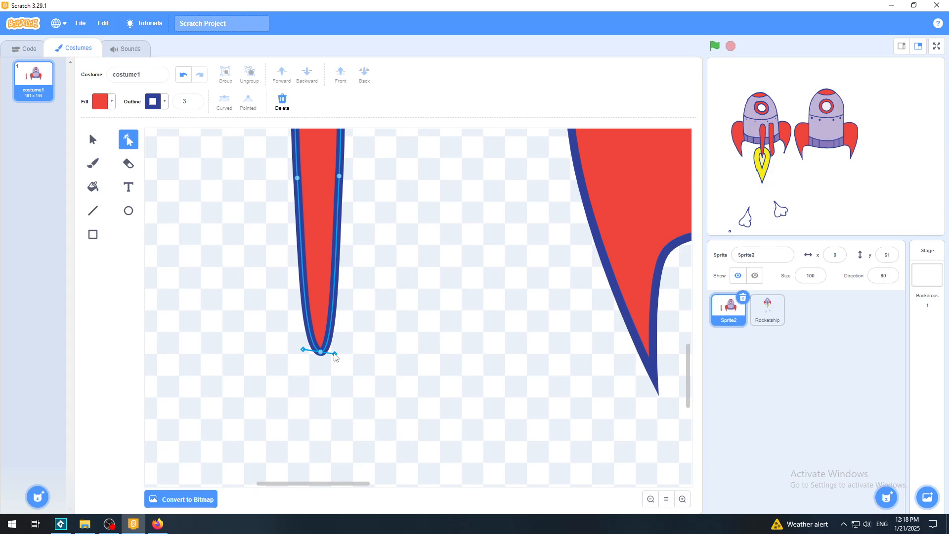
drag(335, 358, 310, 357)
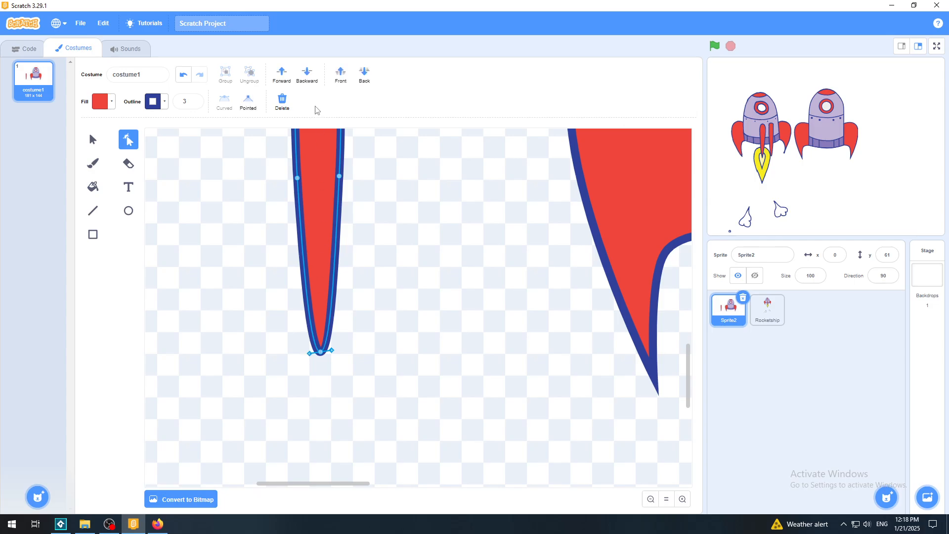
Step: Try a pointed bottom tip on the fin, undo it, and compare both rockets on the full-screen stage
click(249, 102)
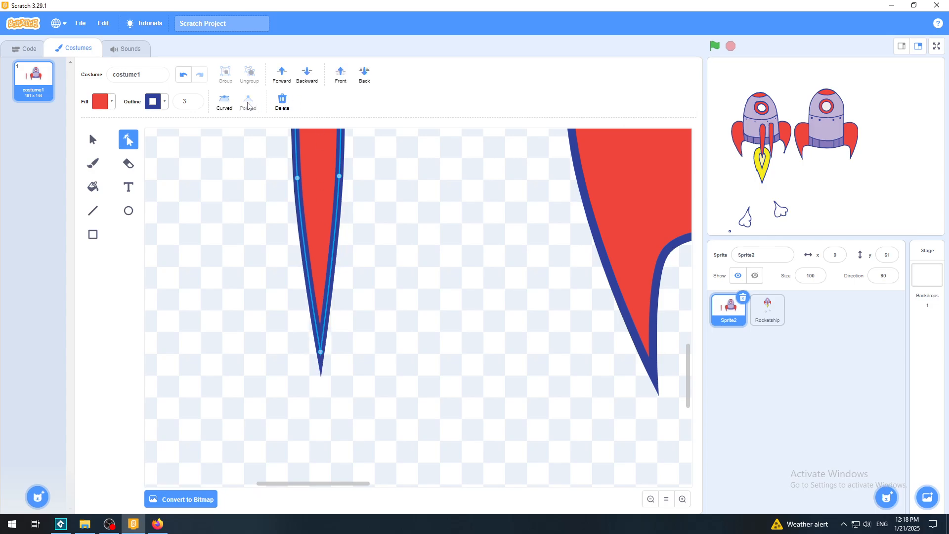
click(183, 74)
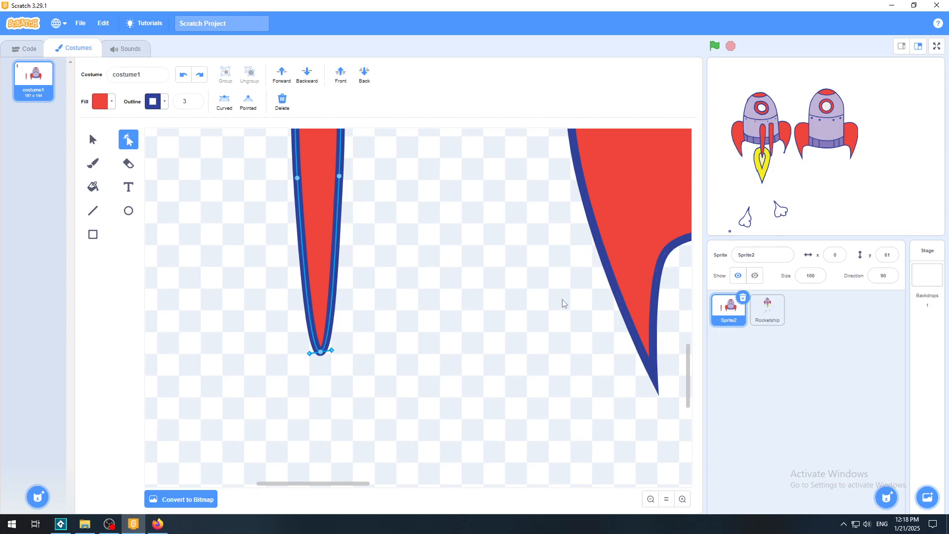
drag(689, 386, 694, 369)
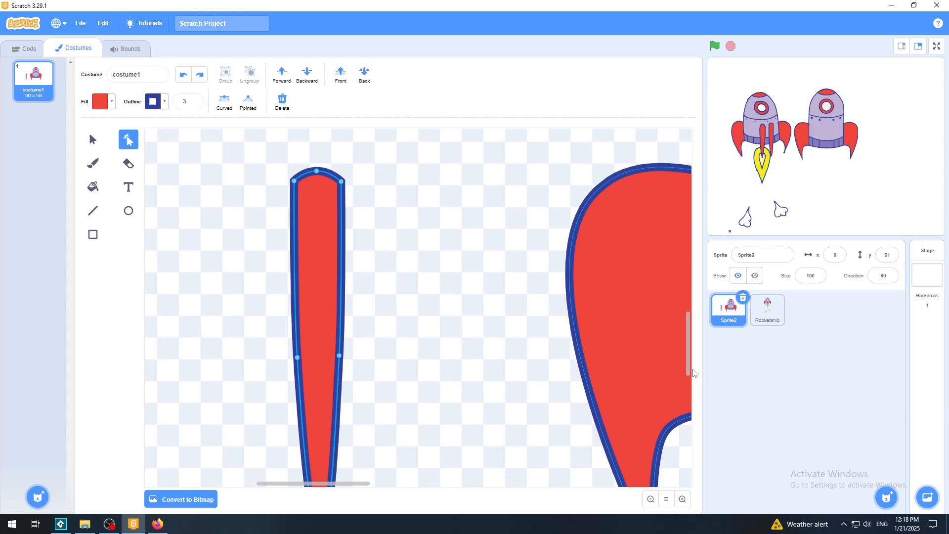
click(937, 47)
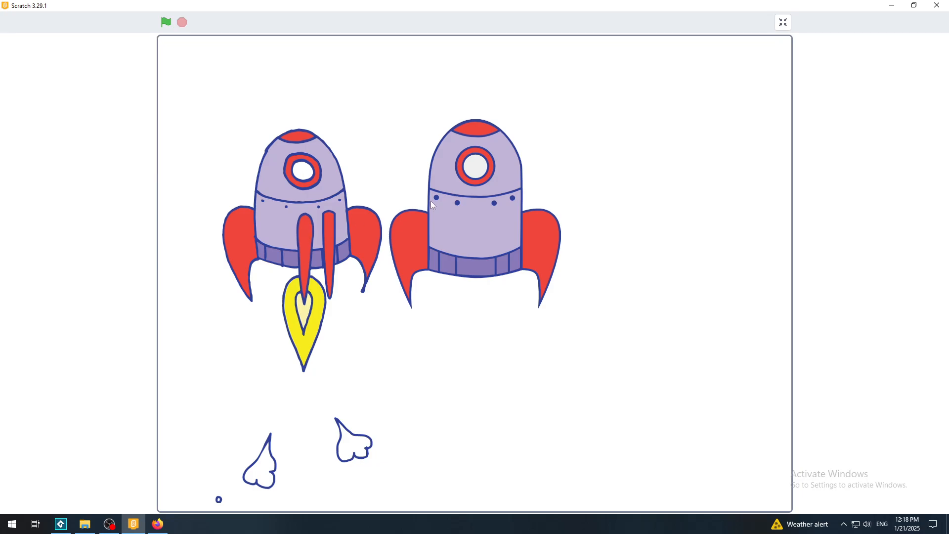
click(784, 24)
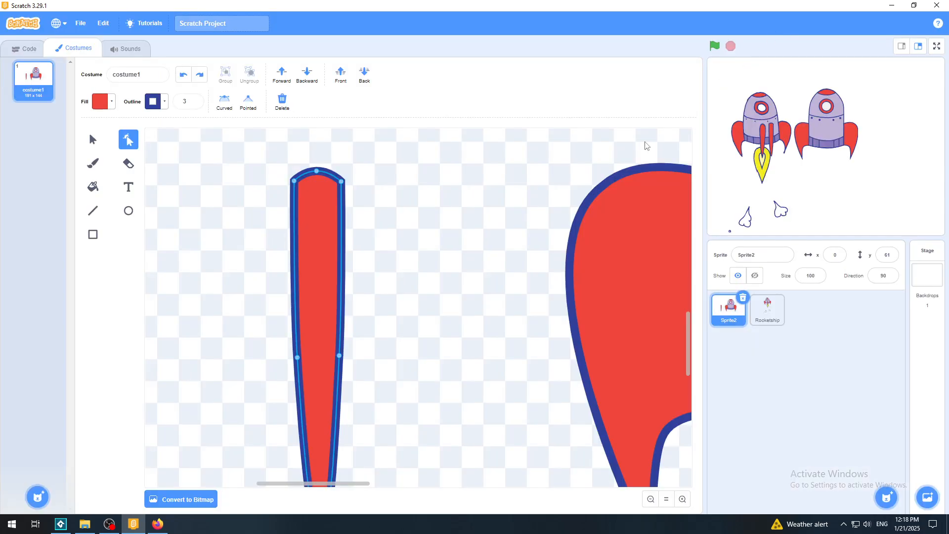
click(295, 183)
click(224, 102)
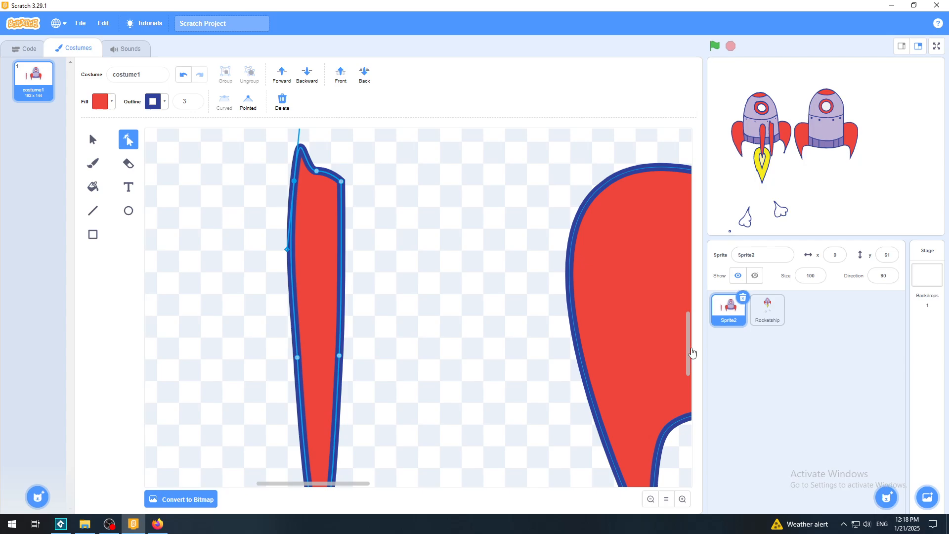
scroll(691, 346, up, 3)
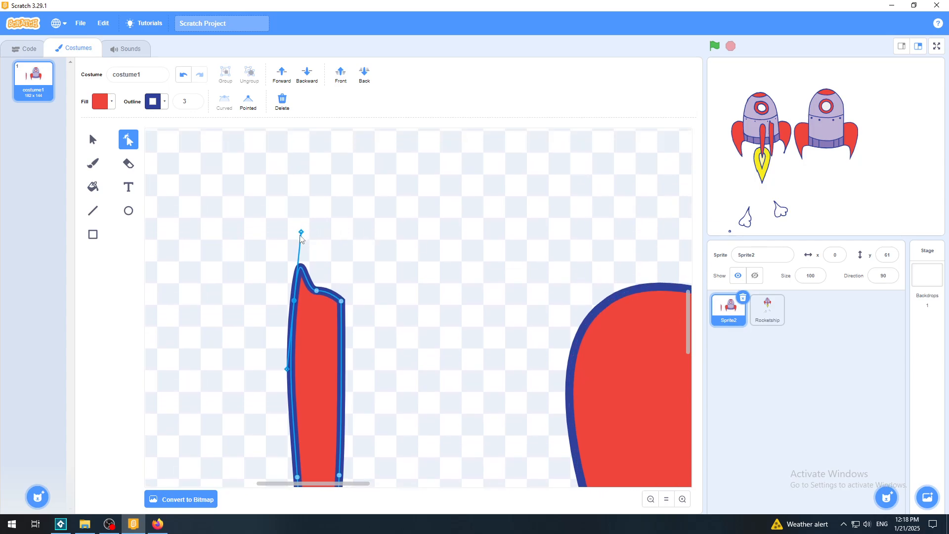
drag(302, 232, 297, 298)
click(183, 76)
click(182, 75)
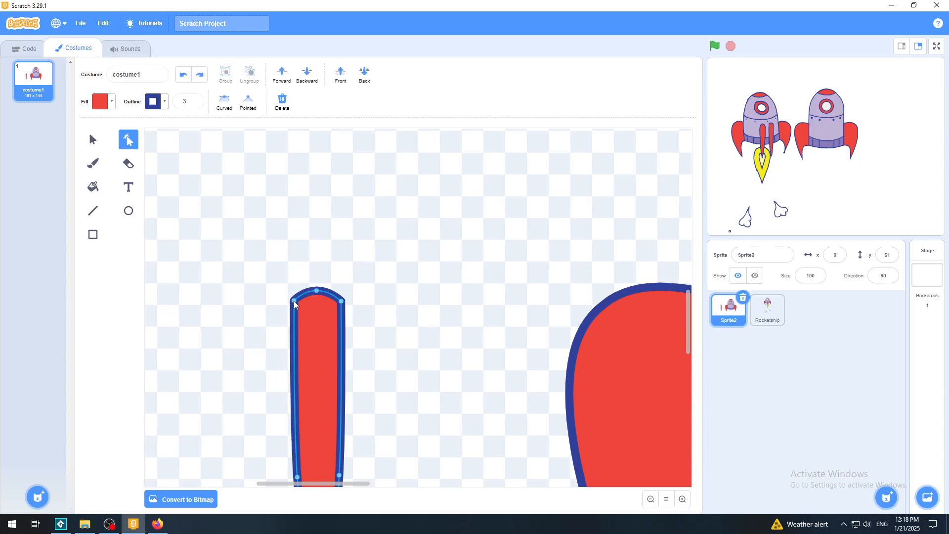
Step: Lower the fin's two upper corner points to round its top, and bow its left side outward at the middle point
drag(294, 301, 336, 292)
click(317, 292)
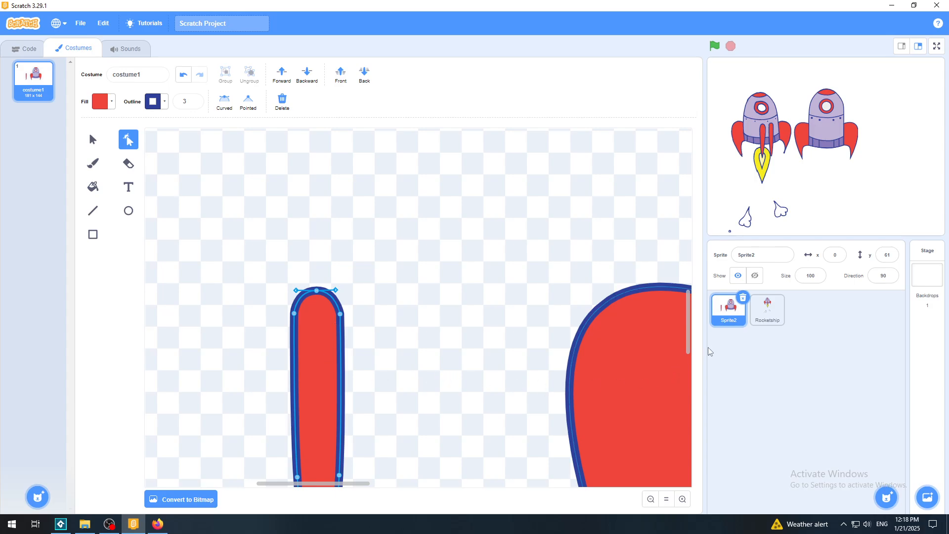
scroll(691, 349, down, 3)
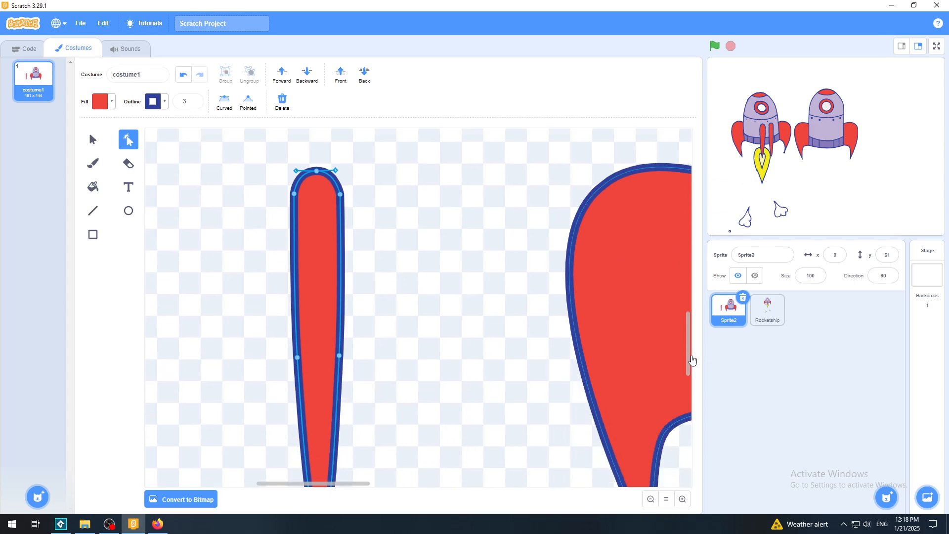
click(297, 357)
drag(298, 357, 292, 358)
drag(288, 300, 288, 304)
Step: Try to bow the fin's right side outward using its middle point and handles, and undo the extra point added there
drag(340, 357, 342, 356)
drag(348, 297, 349, 297)
mouse_move(339, 426)
mouse_down()
mouse_move(342, 418)
mouse_move(340, 425)
mouse_up()
drag(343, 356, 342, 355)
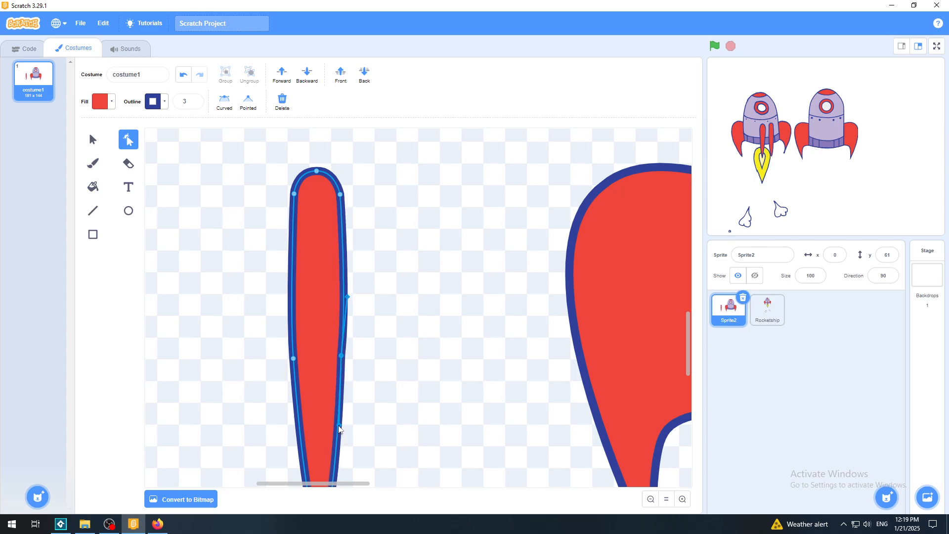
drag(339, 425, 339, 424)
drag(348, 297, 343, 297)
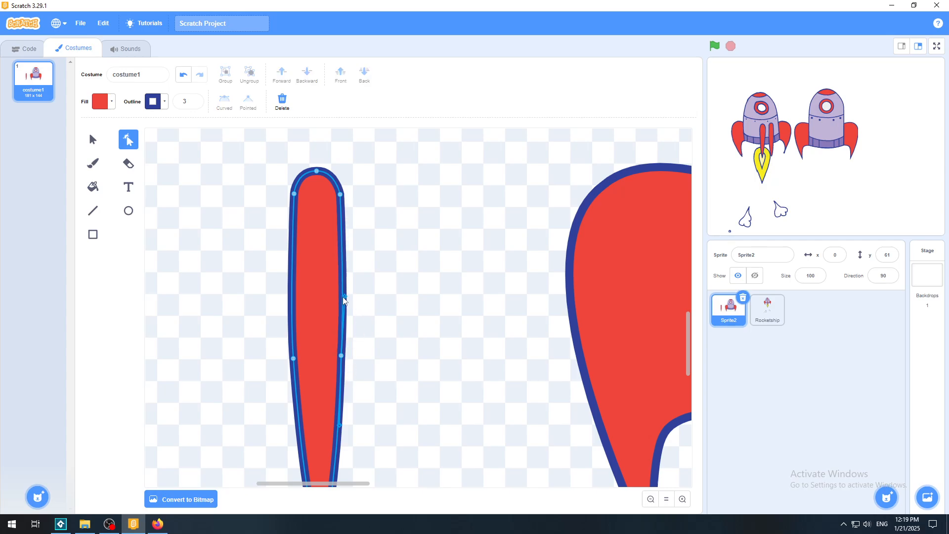
drag(342, 355, 352, 345)
click(183, 76)
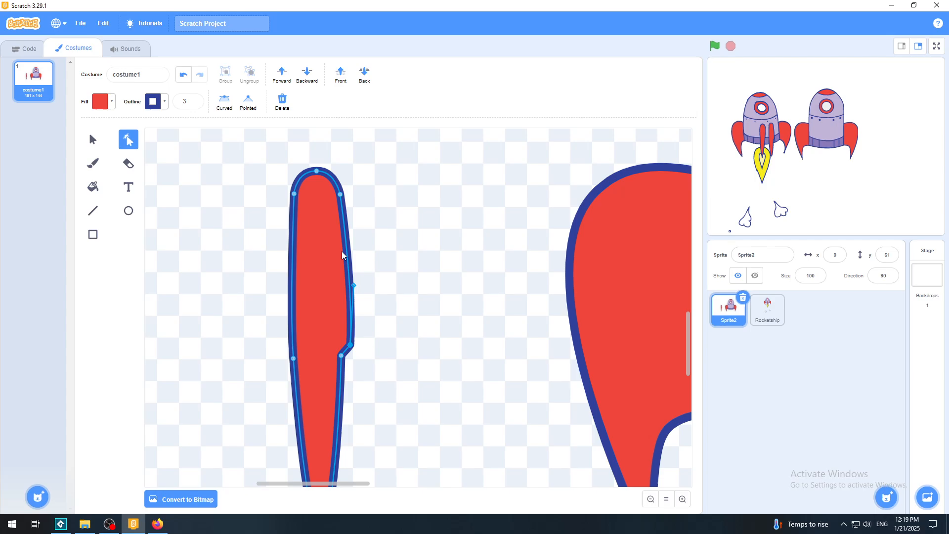
key(ctrl+z)
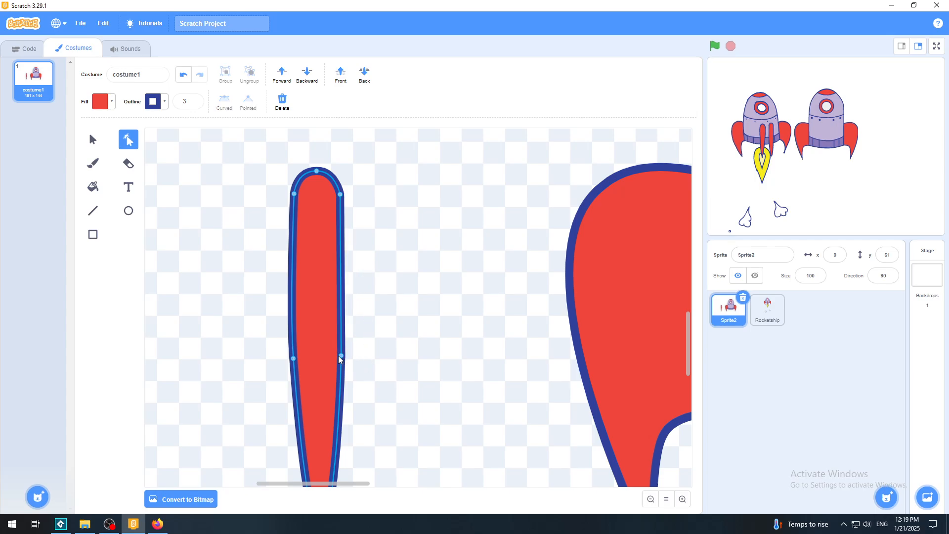
Step: Make the fin's right middle point curved and move it slightly inward and down to straighten that side
drag(341, 356, 341, 356)
click(224, 102)
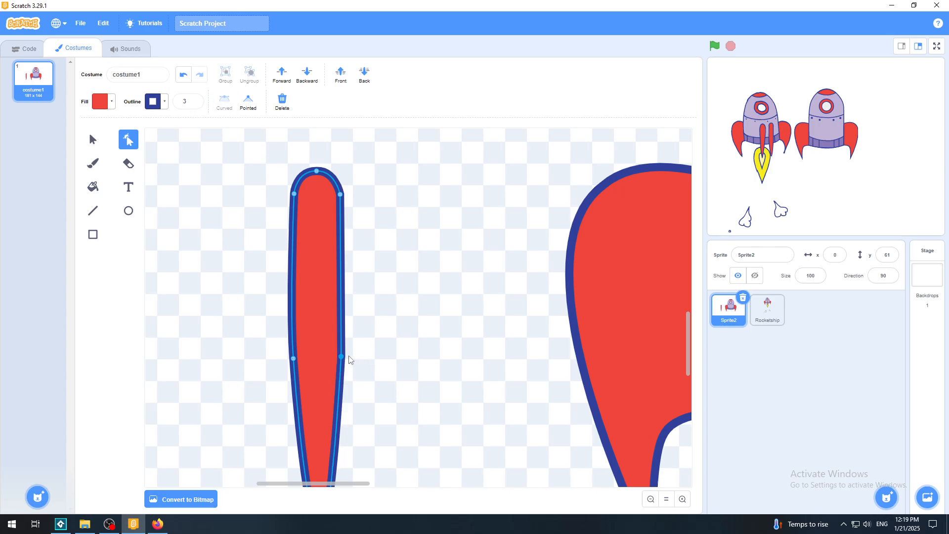
drag(341, 356, 342, 357)
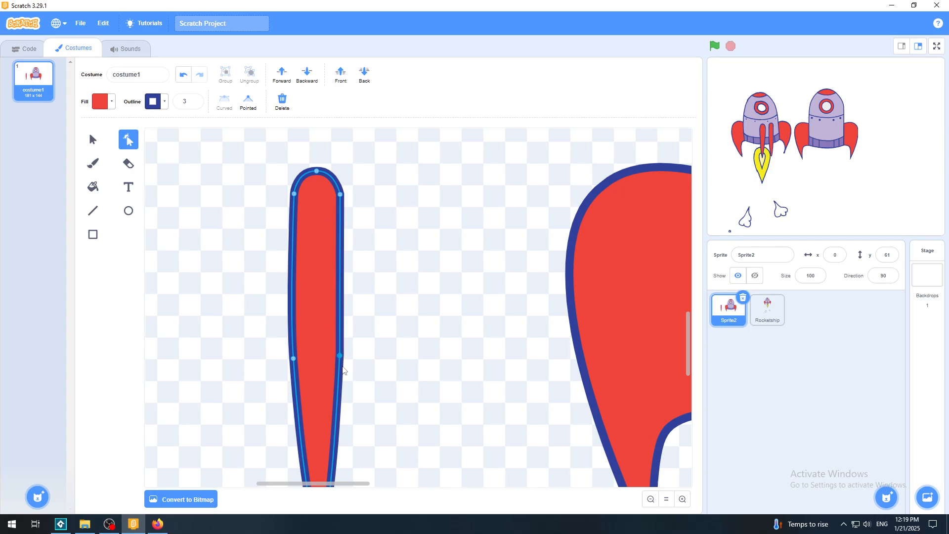
drag(341, 358, 341, 361)
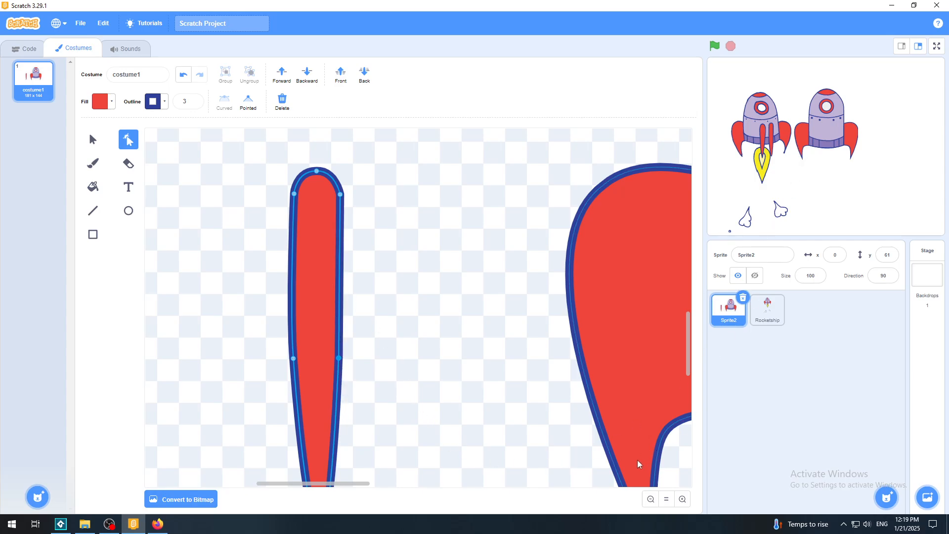
Step: Move the fin onto the center of the rocket's lower body and compare it with the original on the full-screen stage
click(651, 499)
click(651, 499)
click(651, 499)
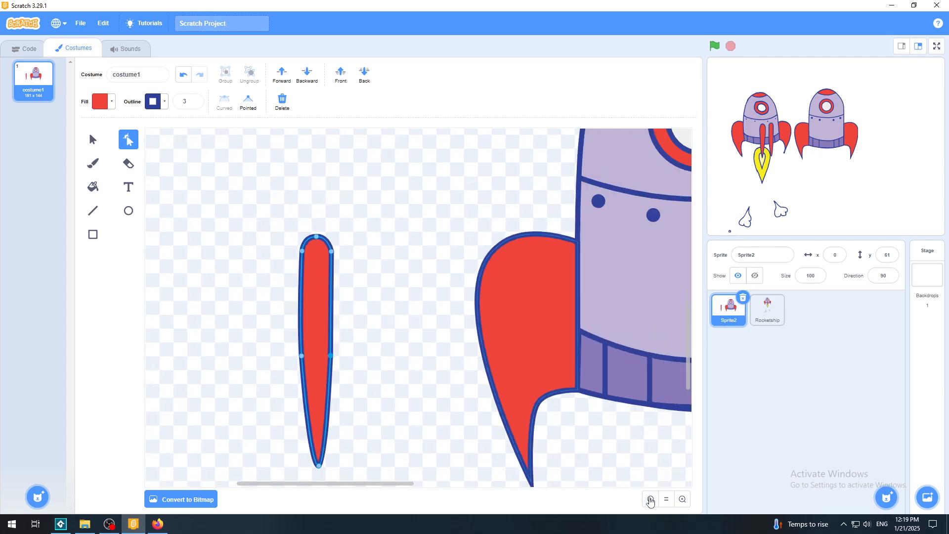
click(651, 499)
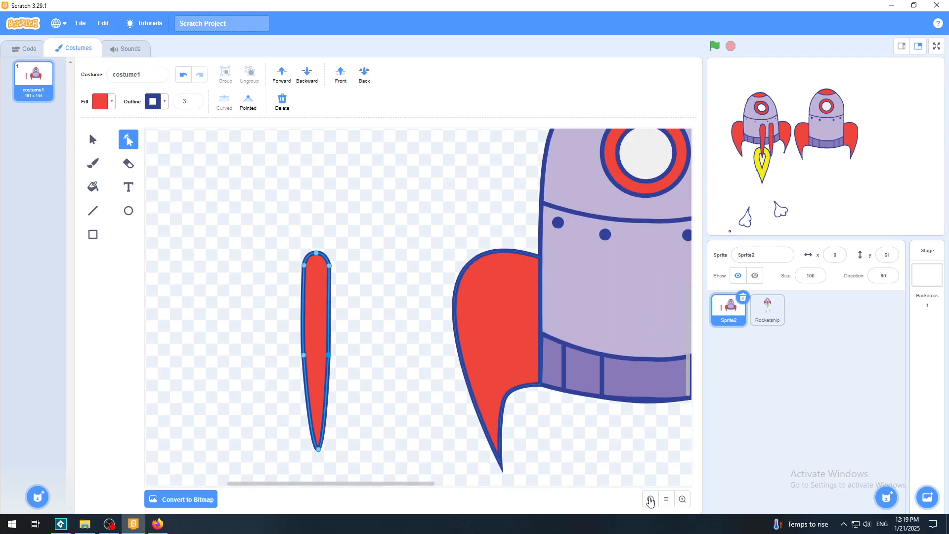
click(304, 355)
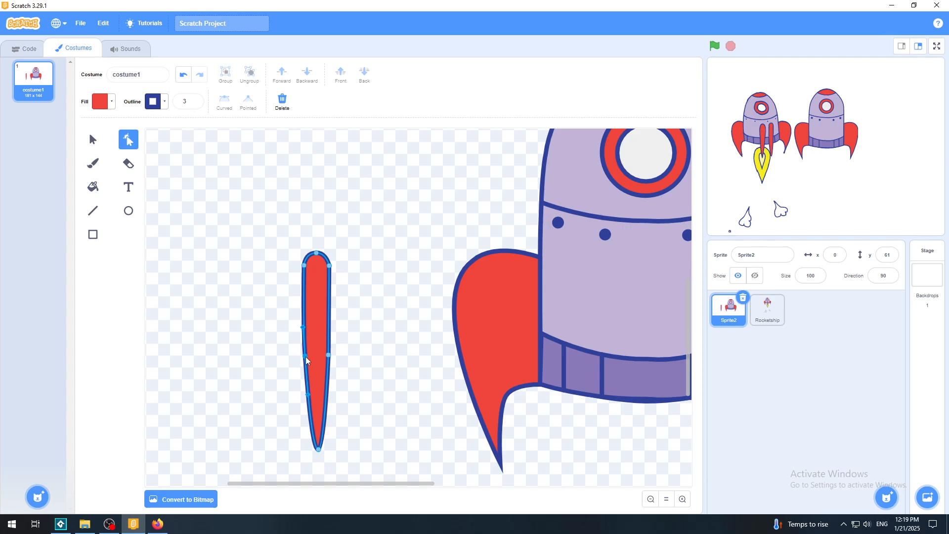
click(93, 140)
drag(323, 298, 667, 314)
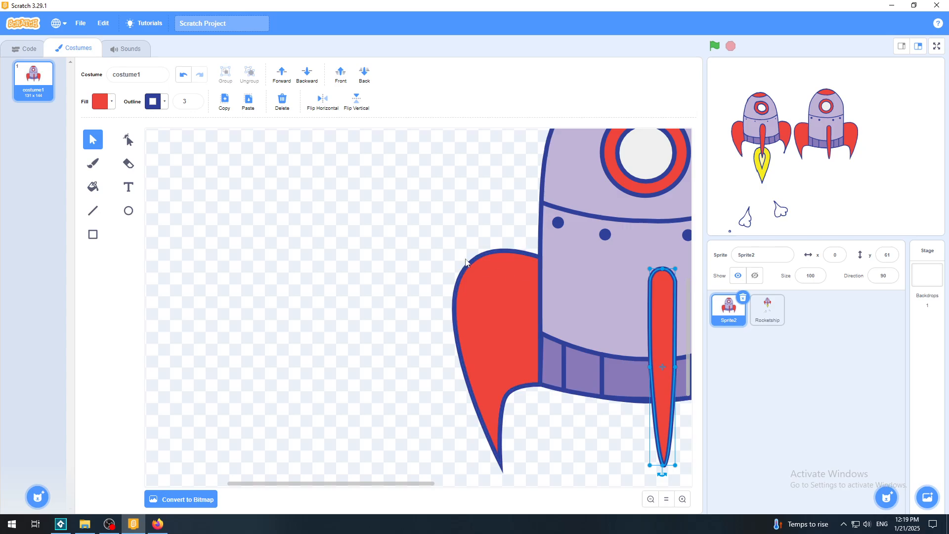
click(935, 48)
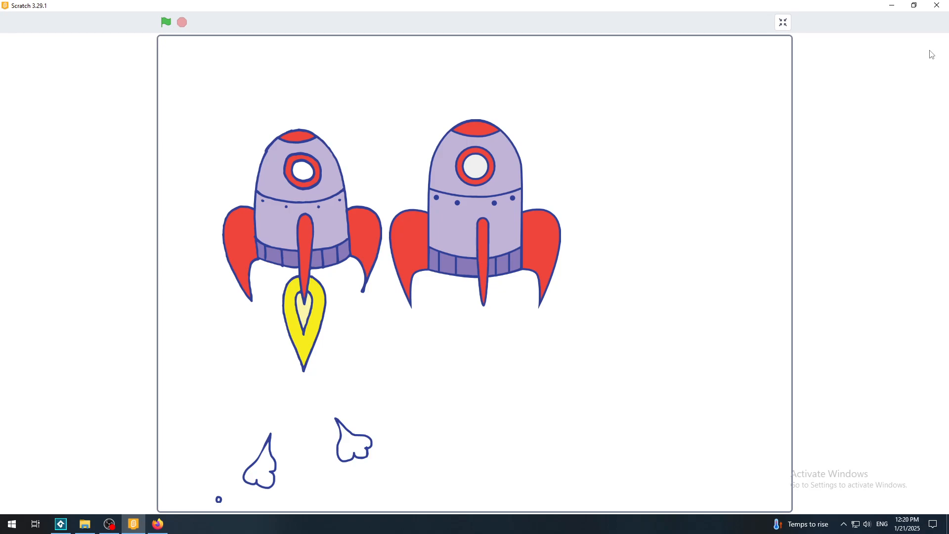
click(783, 24)
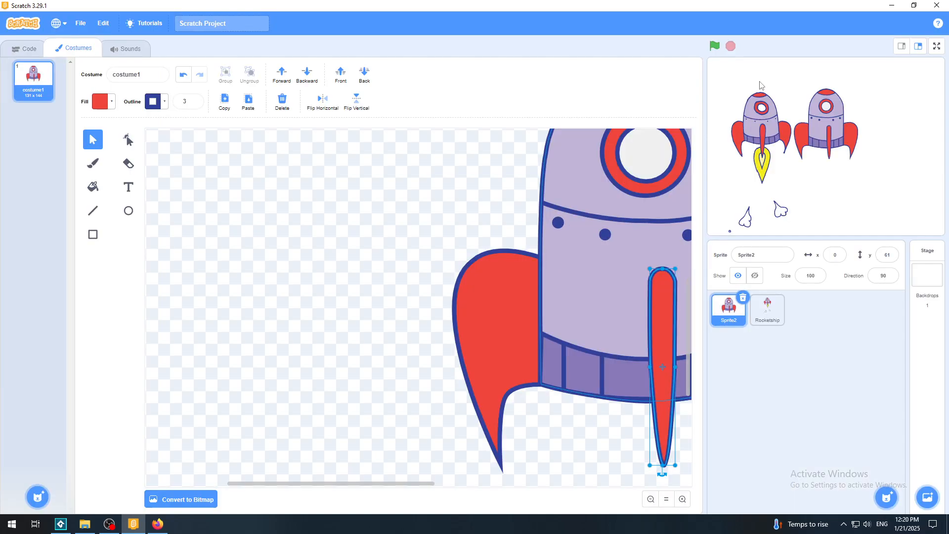
Step: Widen the fin's upper part by raising its left middle point and moving both upper corner points outward and down
click(682, 499)
click(682, 499)
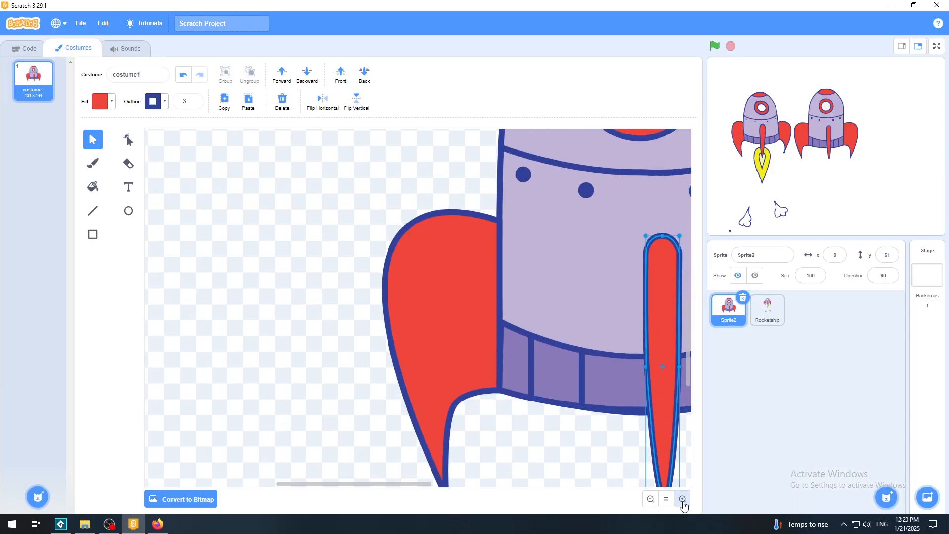
click(683, 499)
drag(381, 485, 403, 486)
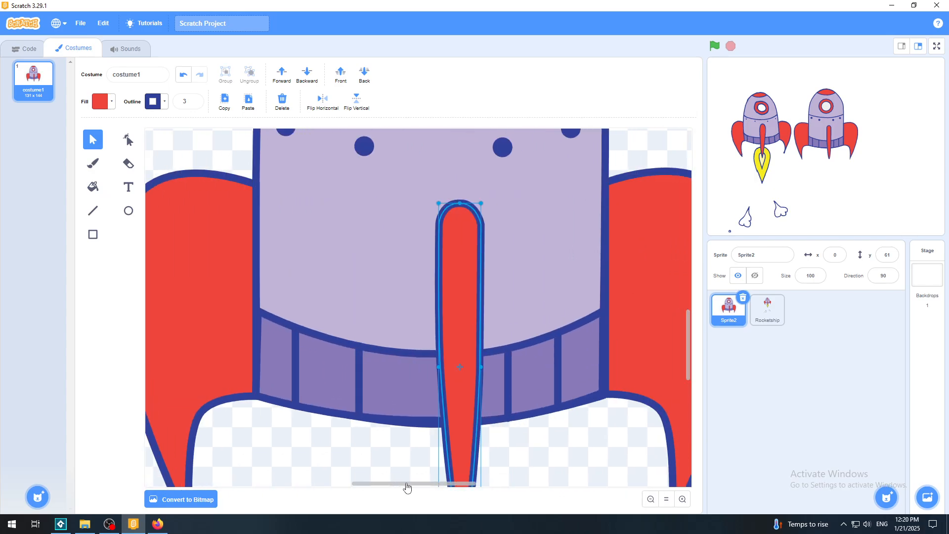
drag(690, 369, 691, 377)
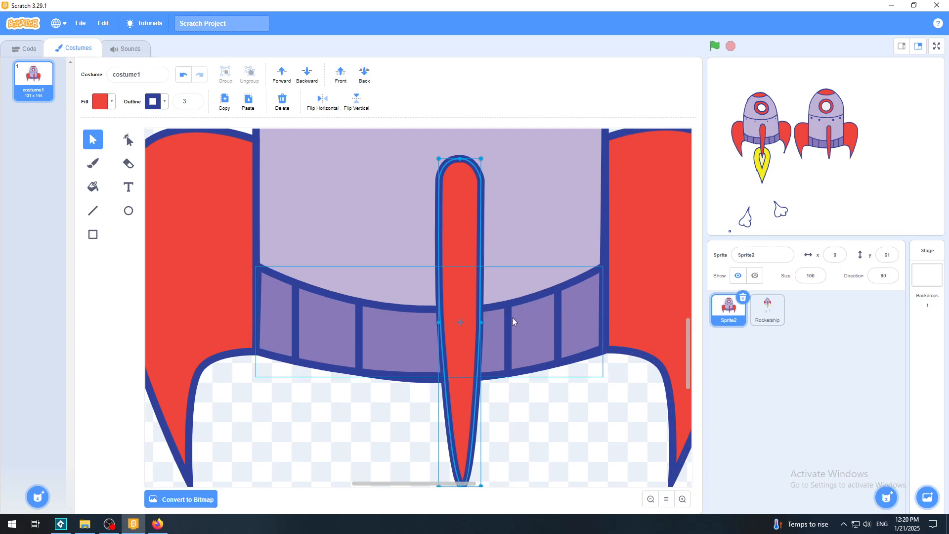
click(128, 140)
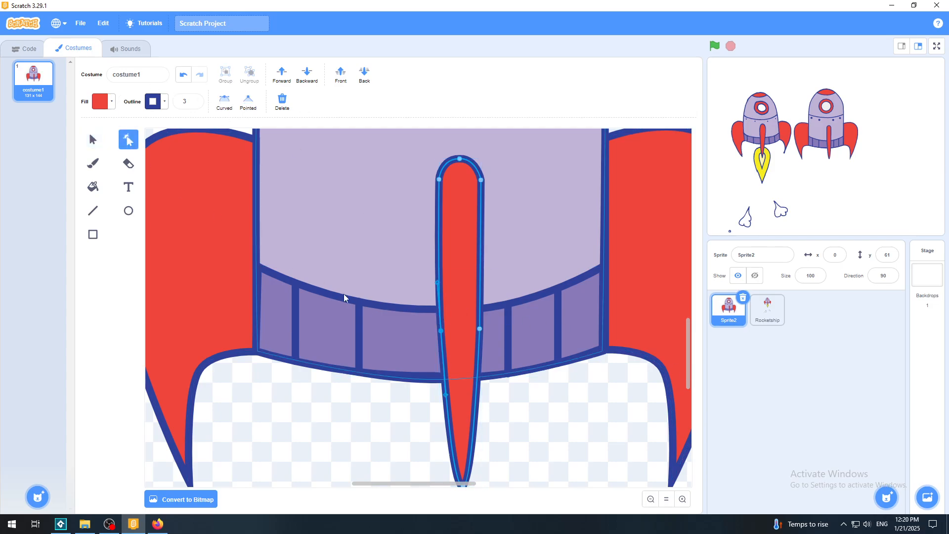
drag(441, 331, 434, 259)
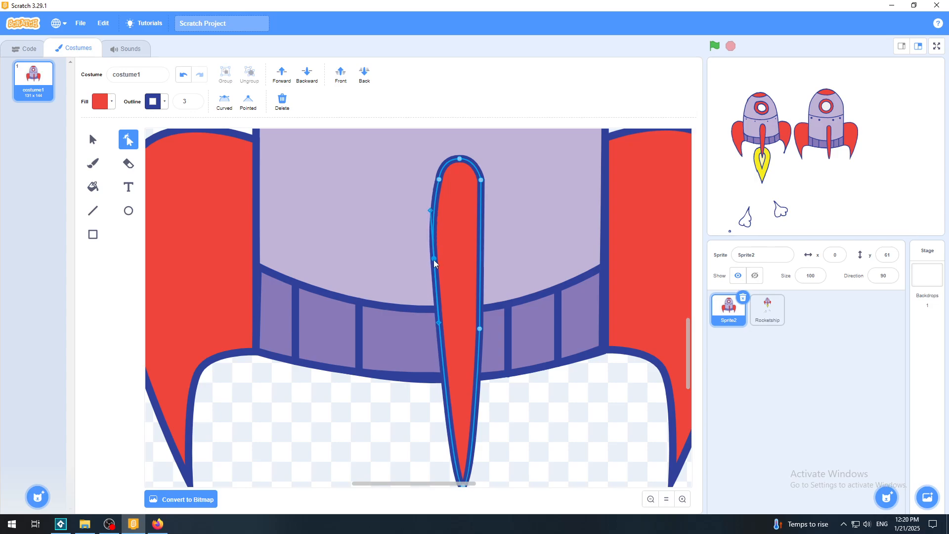
drag(439, 179, 487, 189)
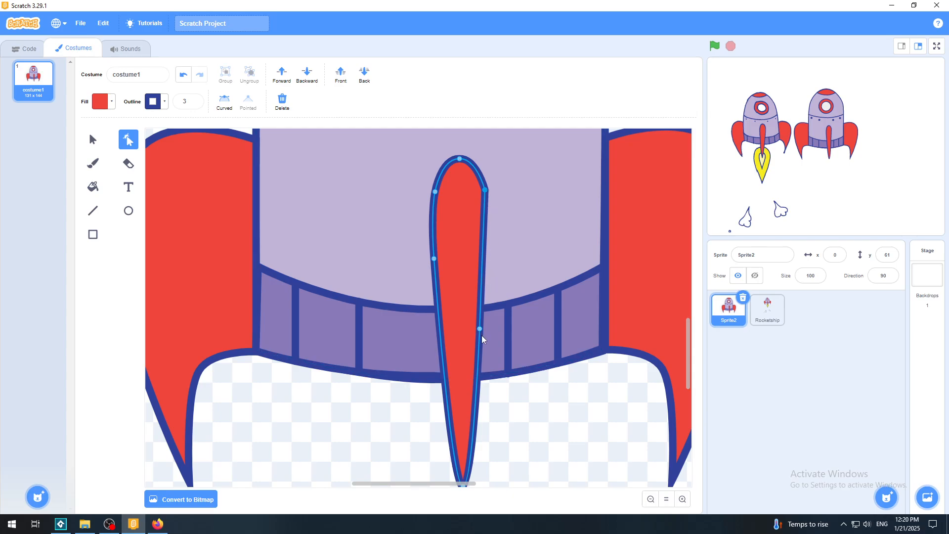
Step: Raise the fin's right middle point level with the left one, make it curved, and shift it outward to balance the sides
drag(481, 327, 480, 256)
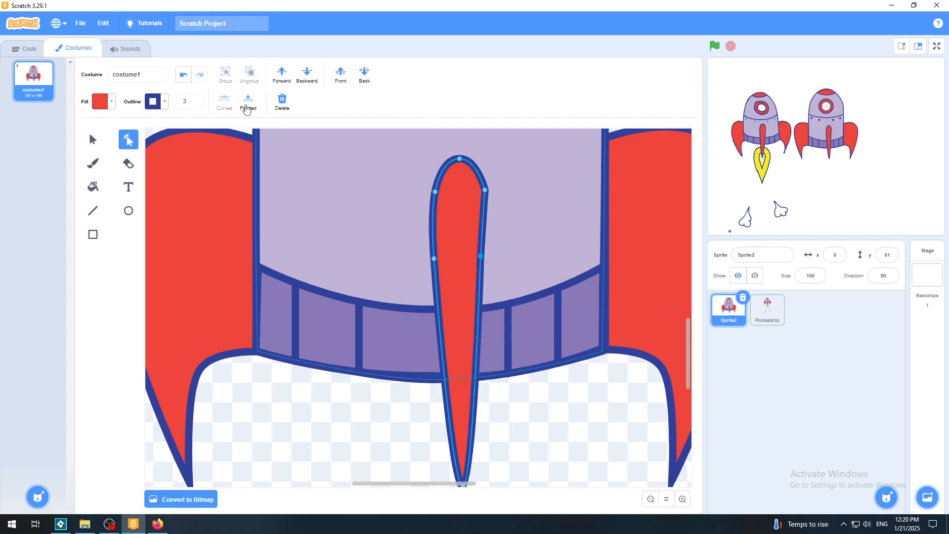
click(248, 101)
click(230, 106)
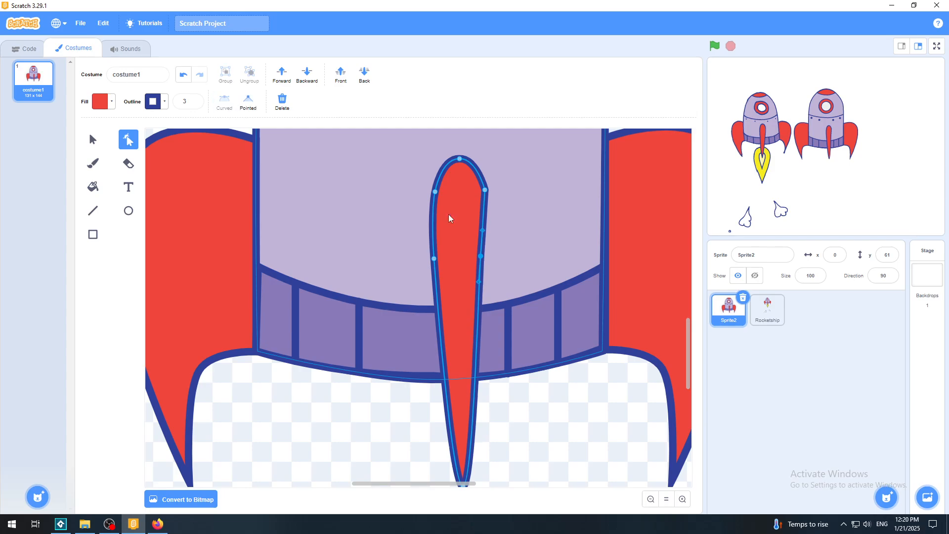
drag(482, 283, 486, 238)
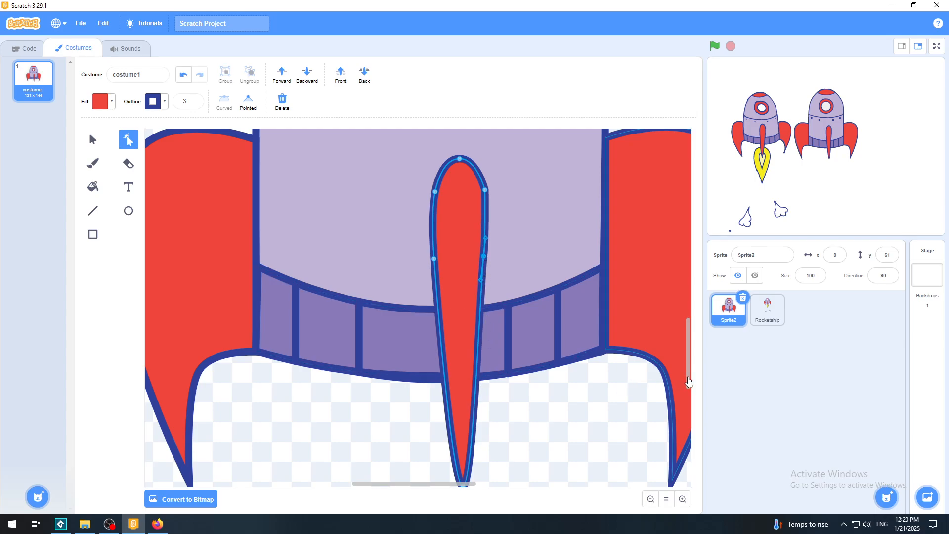
mouse_move(688, 382)
mouse_down()
mouse_move(688, 395)
mouse_move(699, 377)
mouse_up()
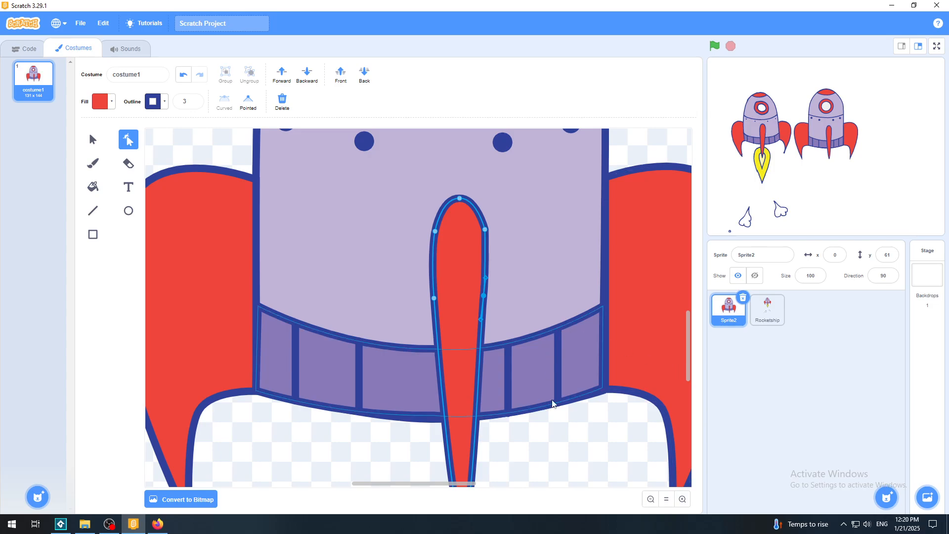
click(550, 434)
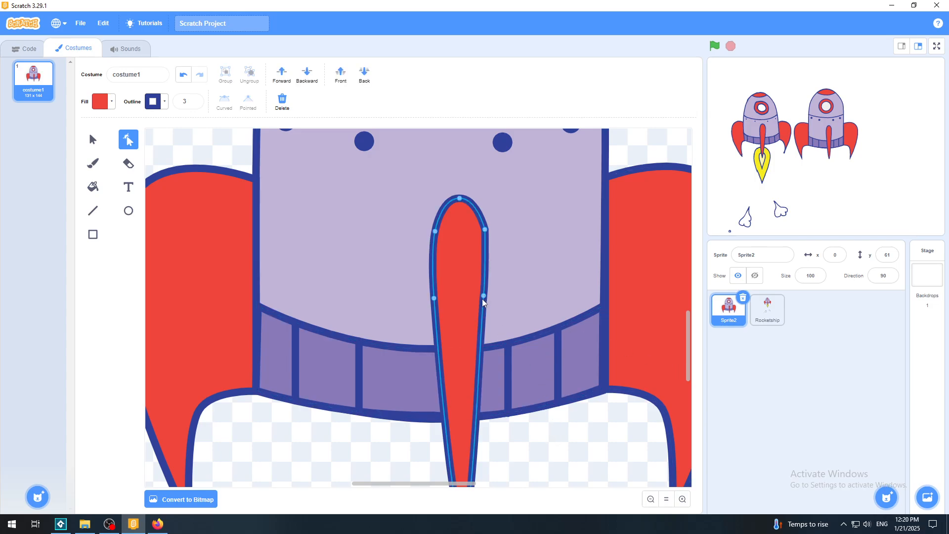
click(485, 295)
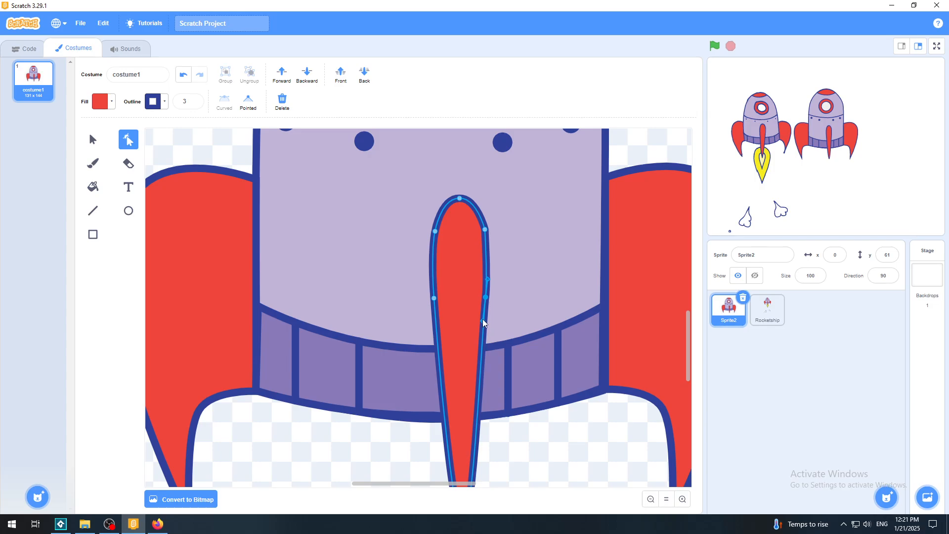
Step: Smooth the fin's right side by lengthening the right middle point's curve handles and shifting the upper right corner point slightly outward
drag(484, 322, 478, 347)
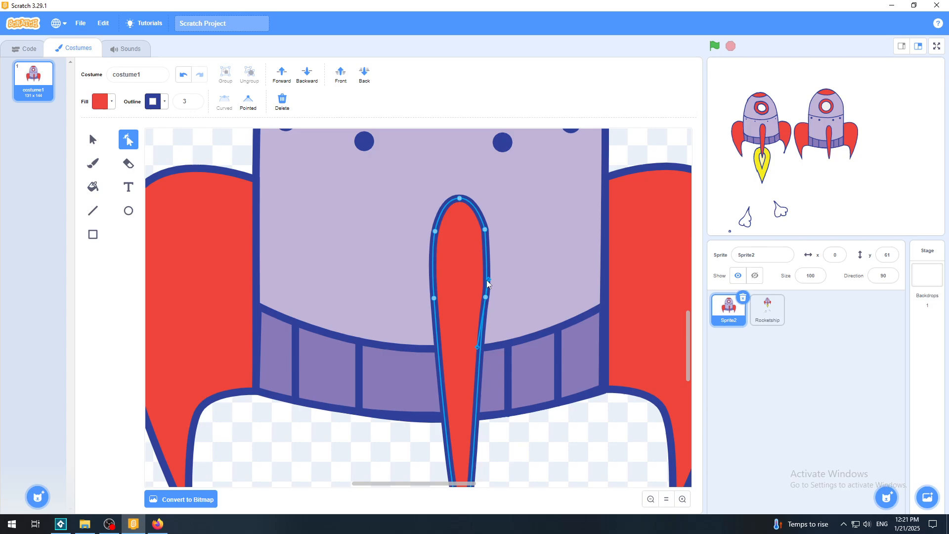
drag(488, 280, 489, 265)
click(434, 299)
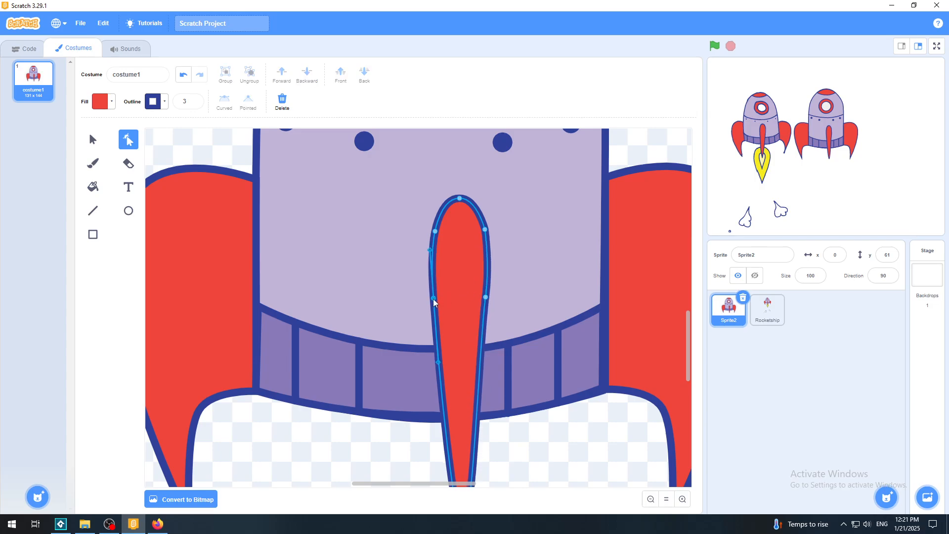
click(486, 296)
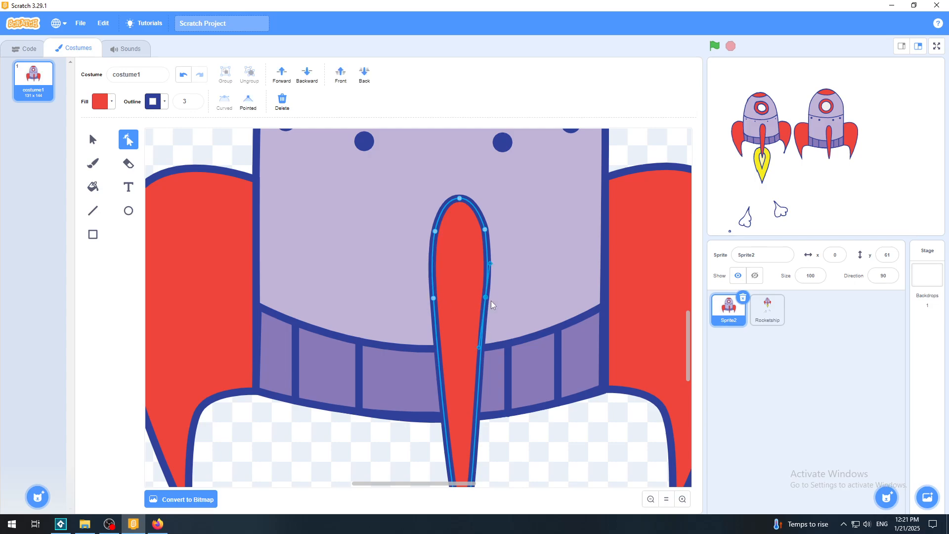
drag(489, 263, 492, 228)
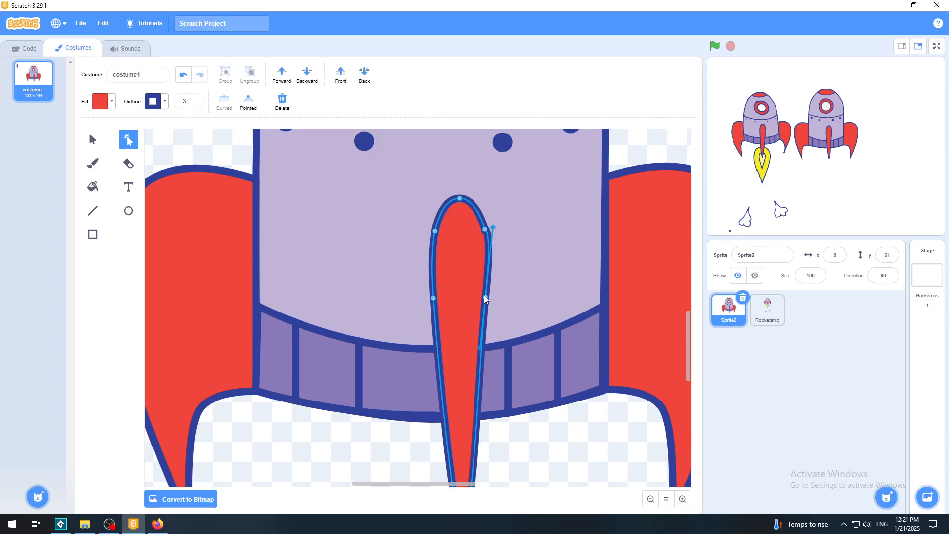
drag(485, 297, 486, 297)
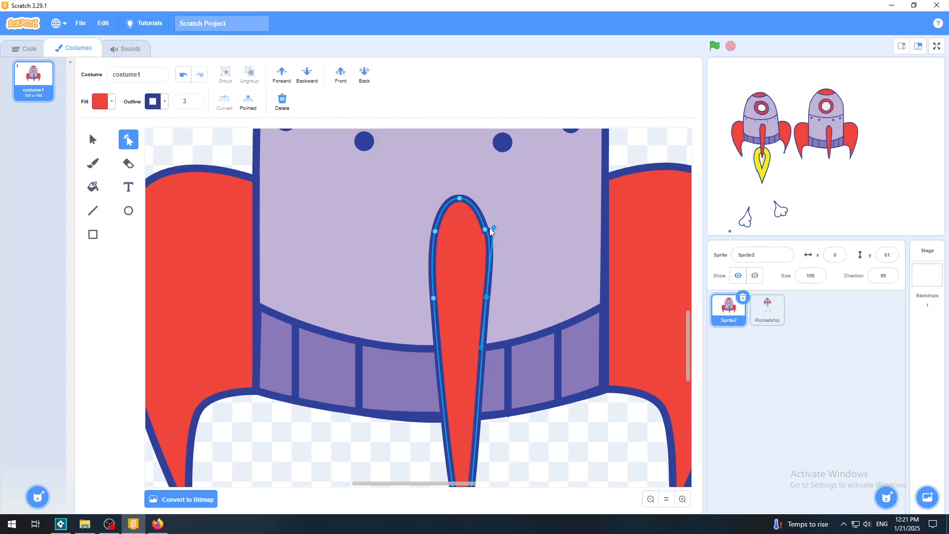
mouse_move(486, 230)
mouse_down()
mouse_move(494, 222)
mouse_move(488, 230)
mouse_up()
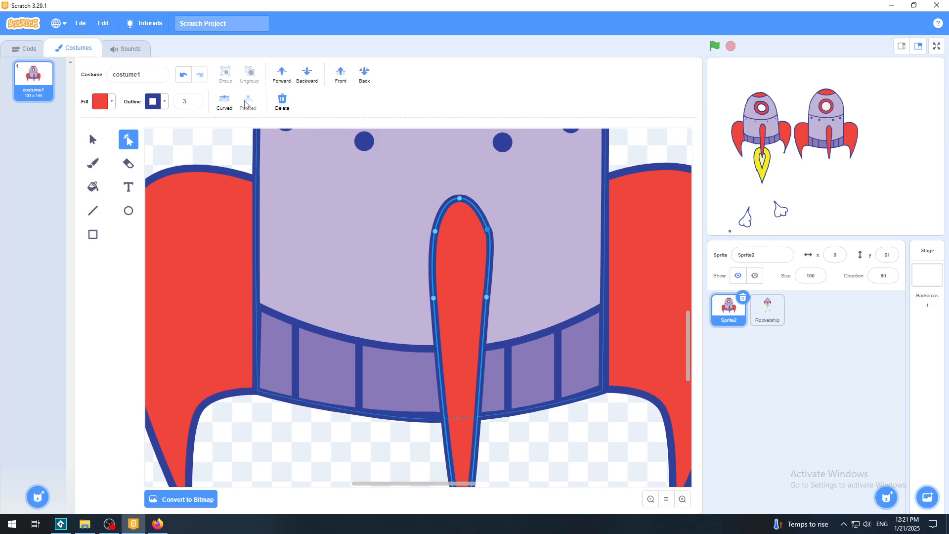
click(225, 101)
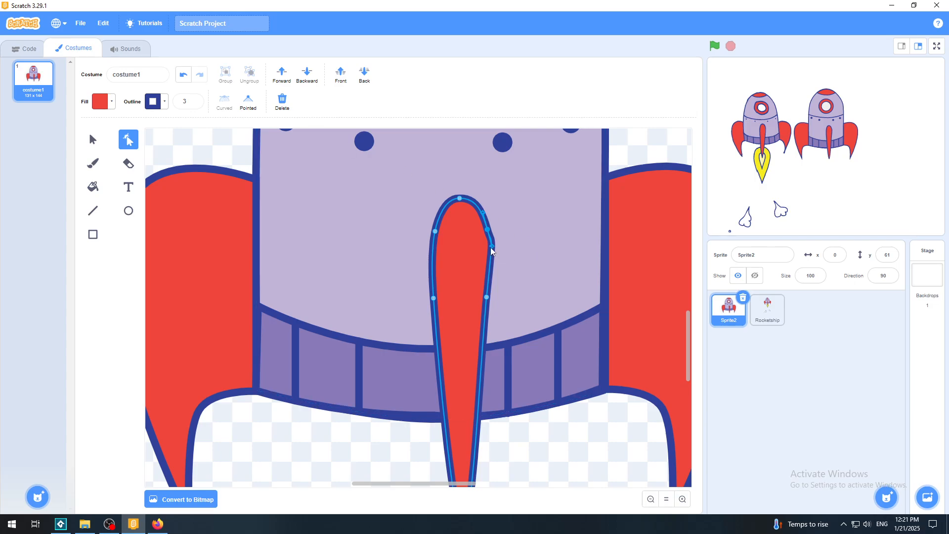
drag(492, 245, 519, 254)
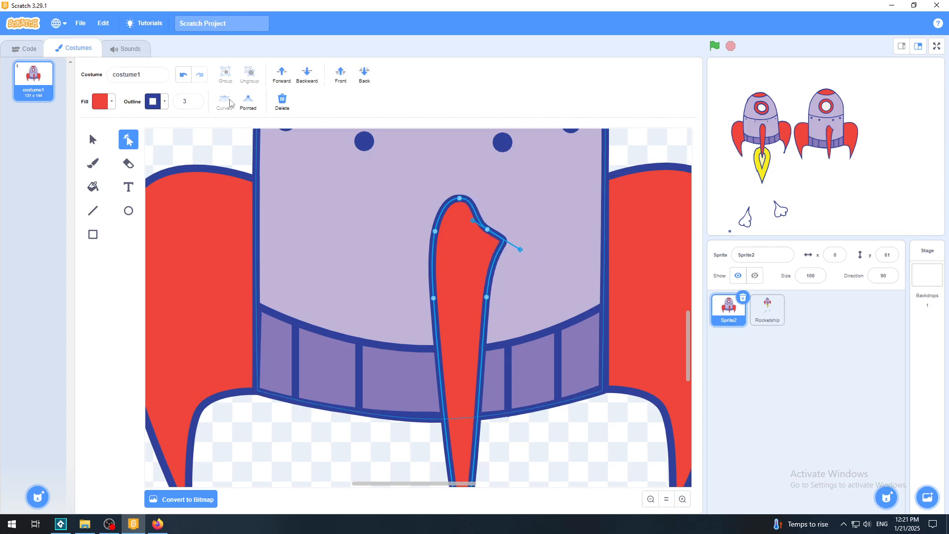
click(184, 75)
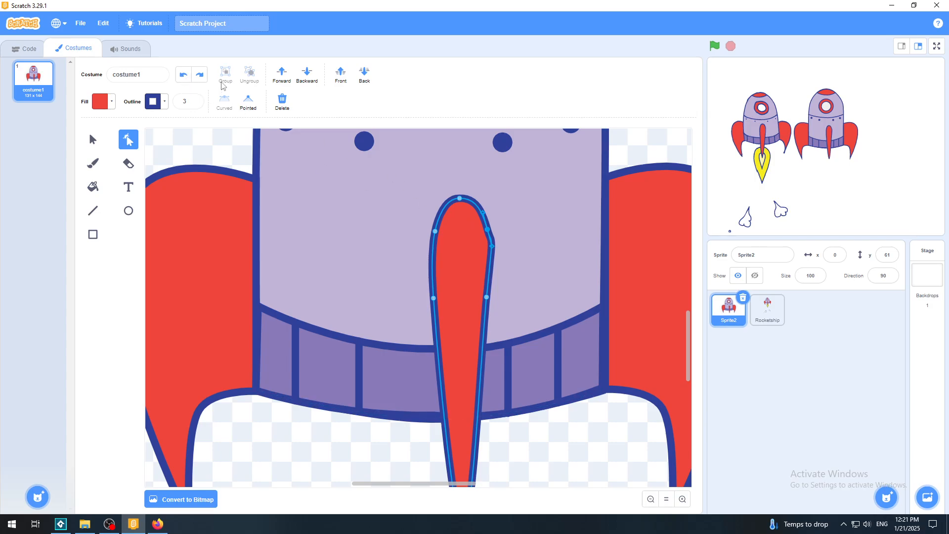
click(184, 75)
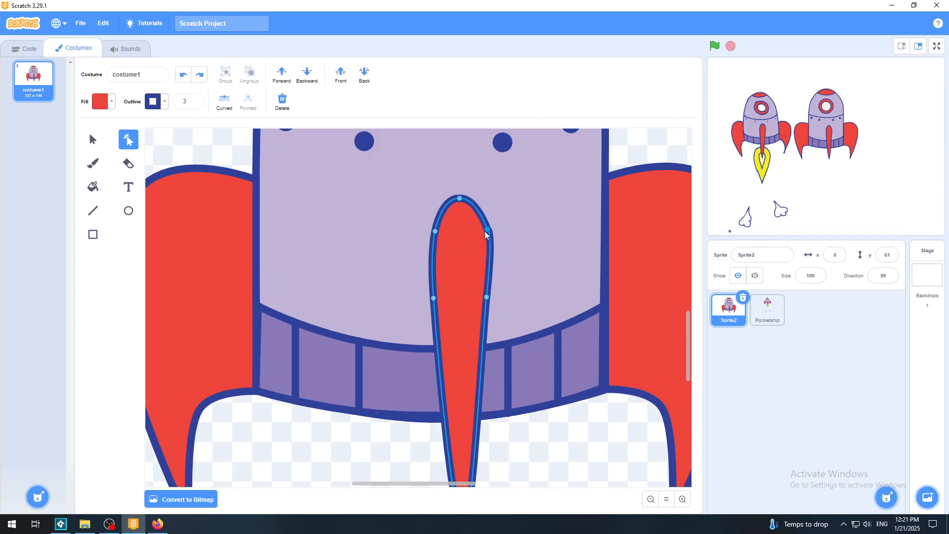
Step: Fine-tune the fin's symmetry by nudging the right middle point, moving the upper right corner inward and down, and the upper left corner slightly outward
drag(489, 231, 489, 235)
mouse_move(486, 296)
mouse_down()
mouse_move(508, 301)
mouse_move(524, 280)
mouse_move(486, 298)
mouse_up()
mouse_move(491, 229)
mouse_down()
mouse_move(491, 240)
mouse_move(486, 232)
mouse_up()
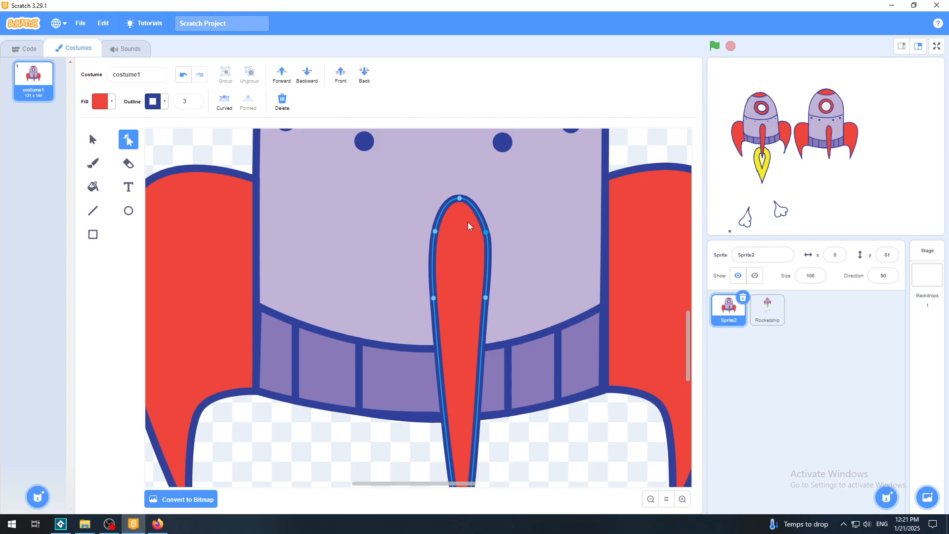
click(435, 231)
click(486, 232)
drag(487, 233, 487, 233)
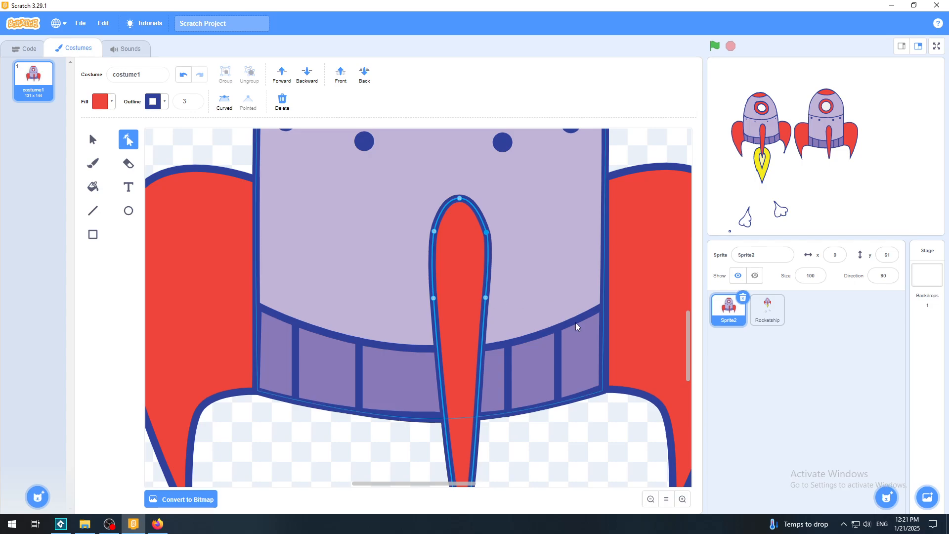
Step: Move the whole fin sideways onto the center line of the rocket's lower body
click(668, 502)
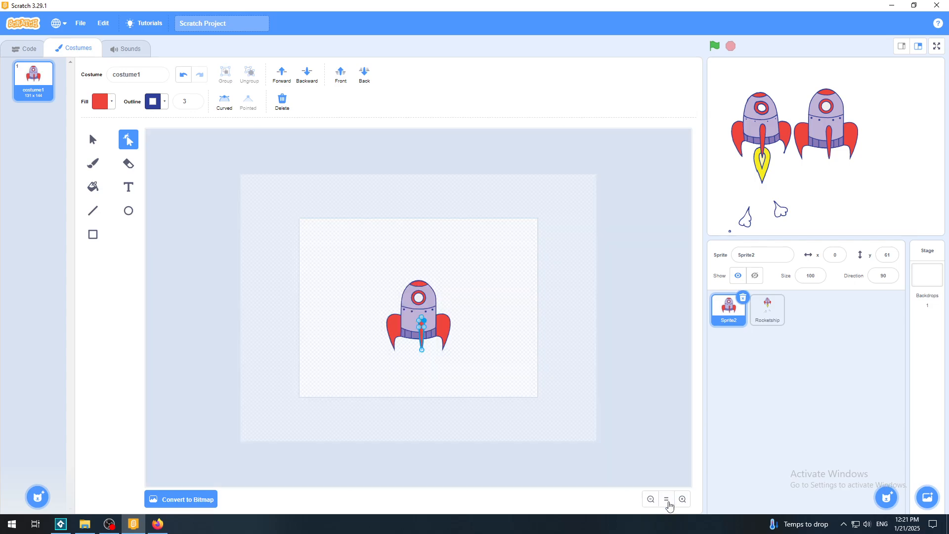
click(549, 392)
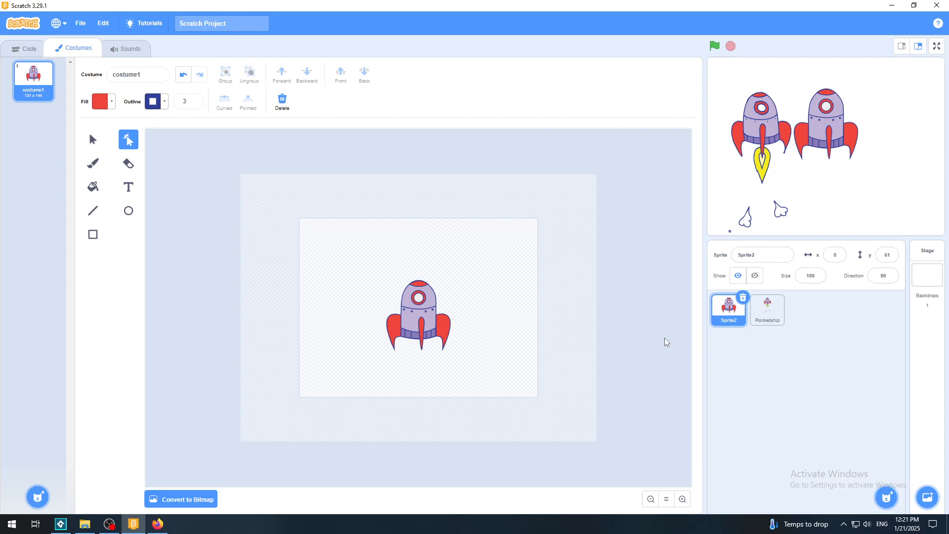
click(94, 144)
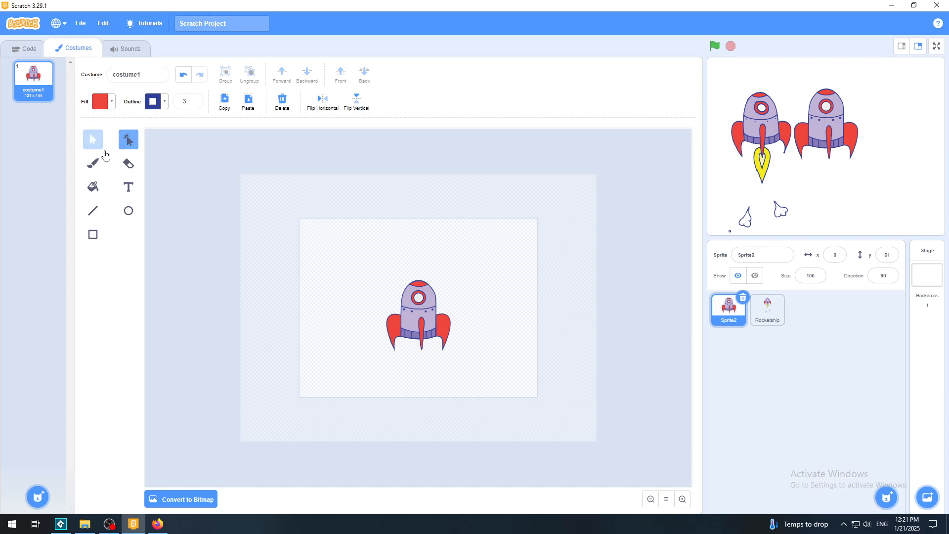
click(683, 499)
click(683, 499)
drag(428, 366, 419, 334)
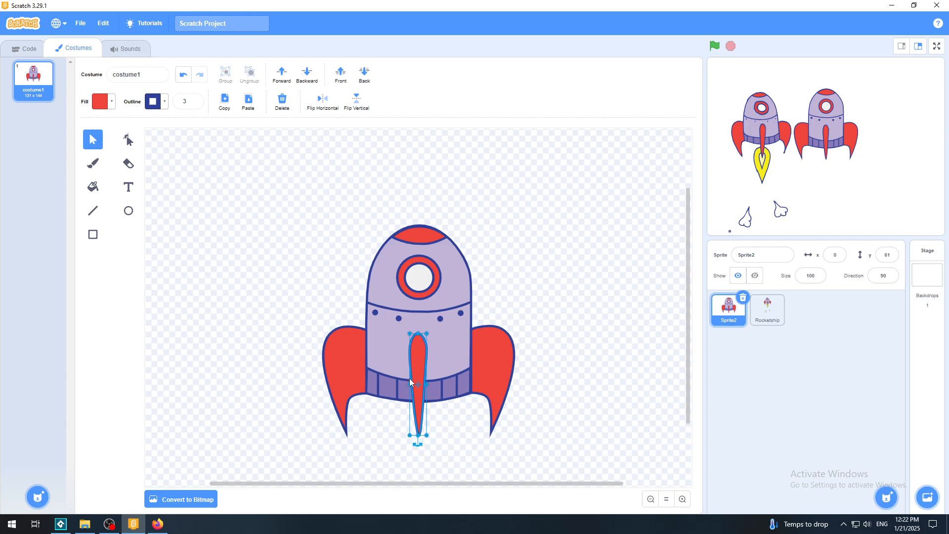
Step: Stretch the fin slightly wider and recenter it on the rocket's lower body
drag(410, 383, 428, 384)
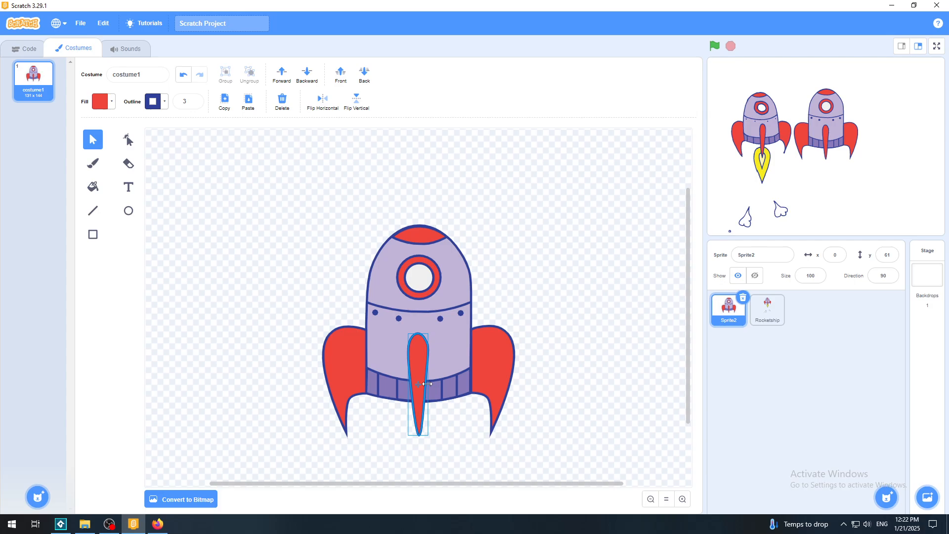
click(468, 434)
click(423, 362)
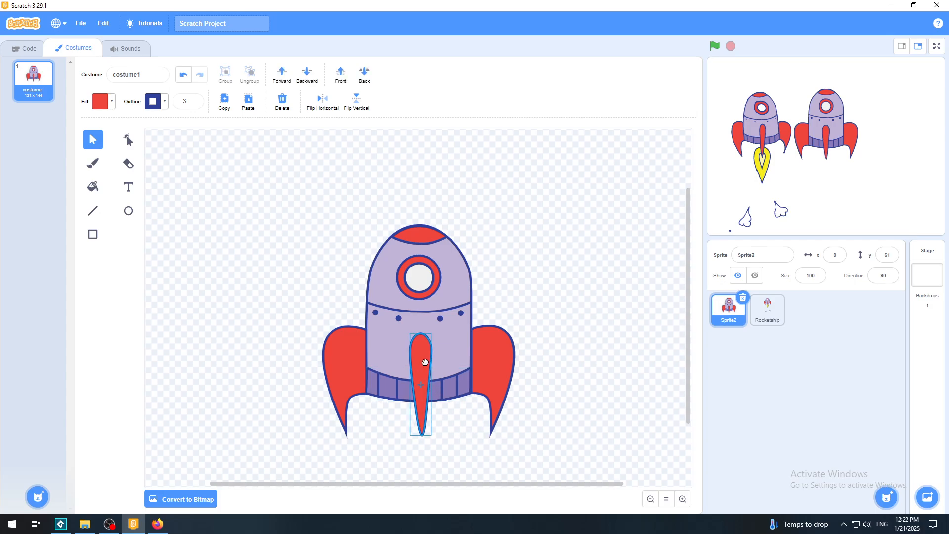
click(619, 254)
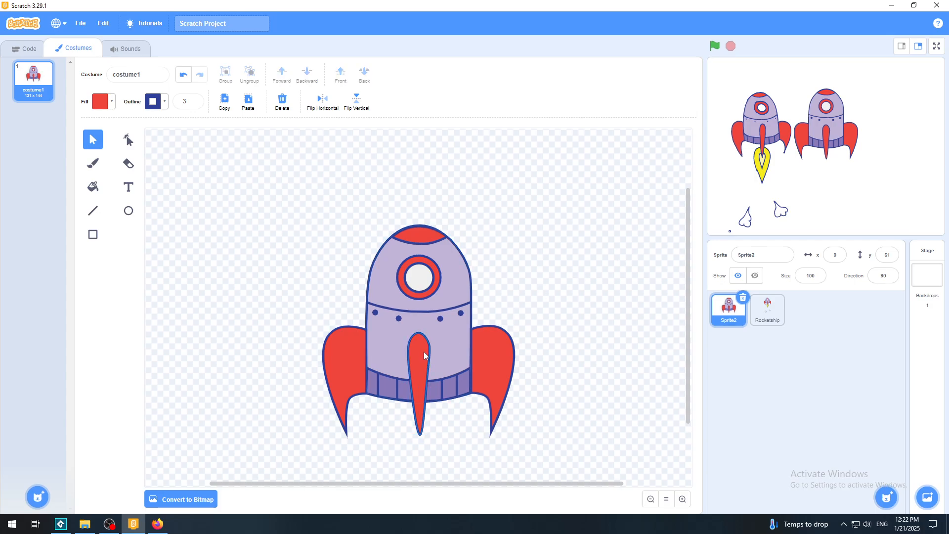
drag(423, 352, 423, 354)
click(568, 266)
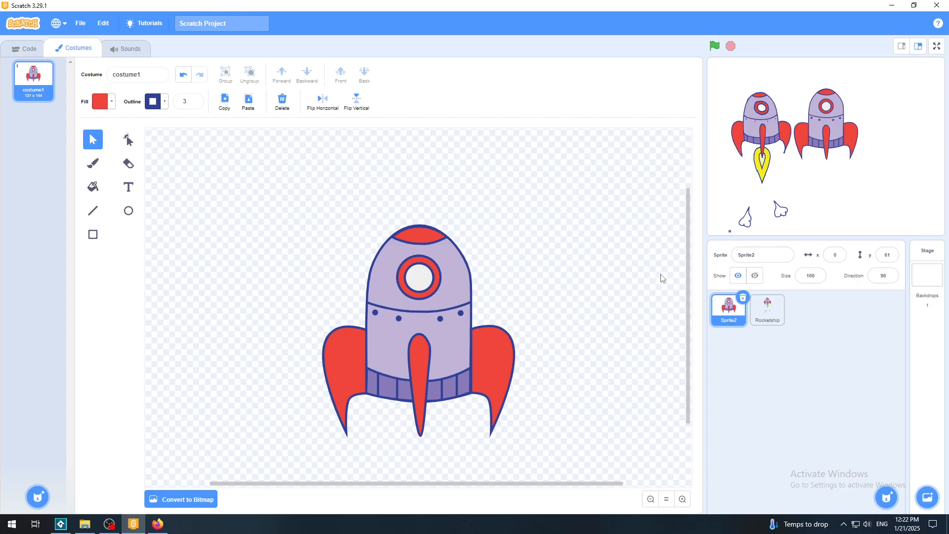
Step: Move Sprite2 to about x 21, y 60 on the stage and compare it with the original rocket in full screen
drag(830, 116, 841, 118)
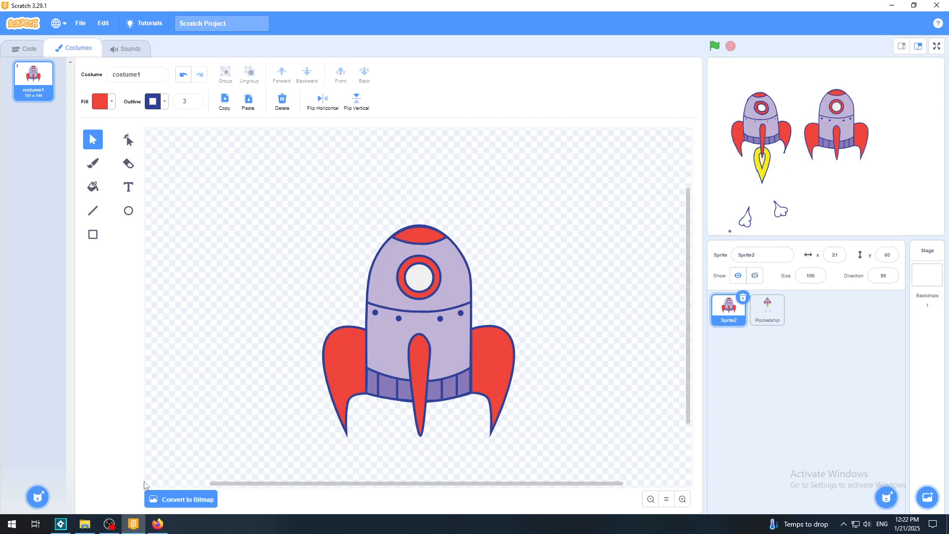
click(131, 527)
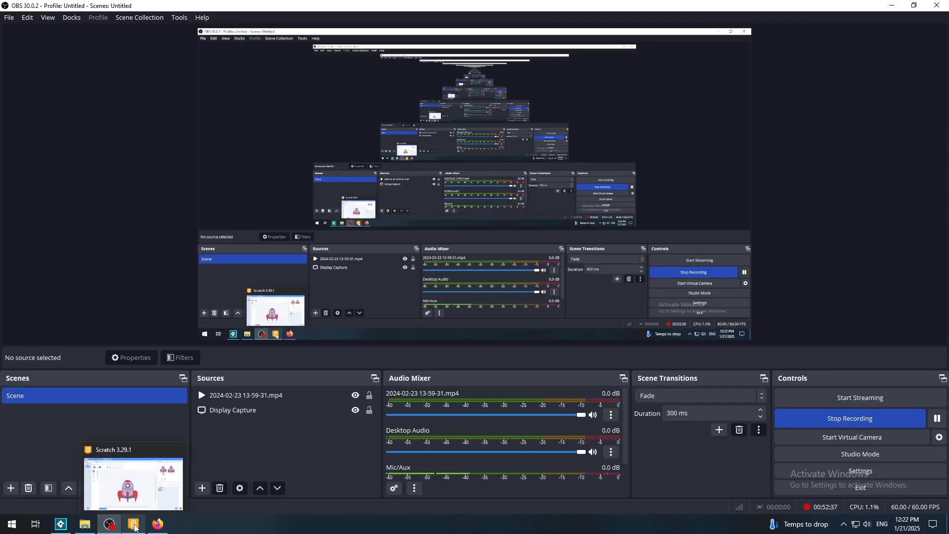
click(131, 527)
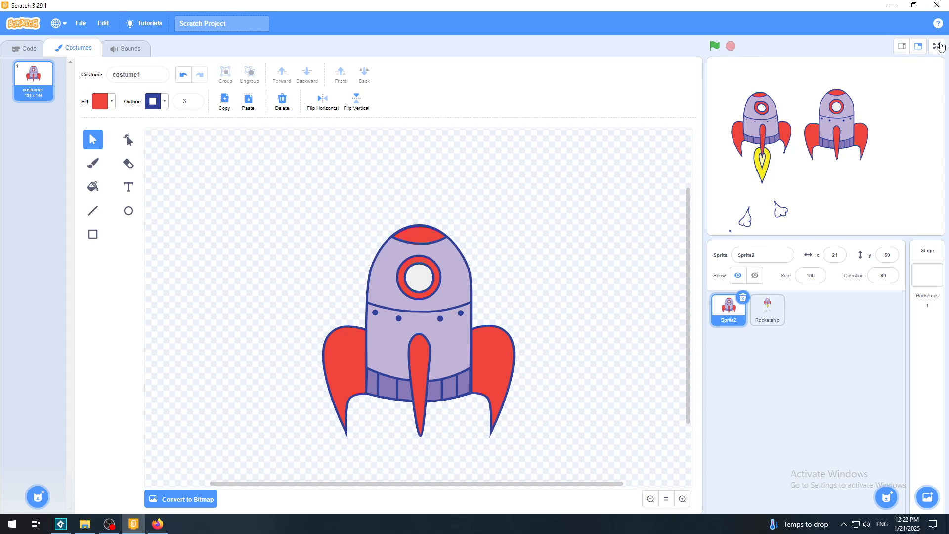
click(937, 46)
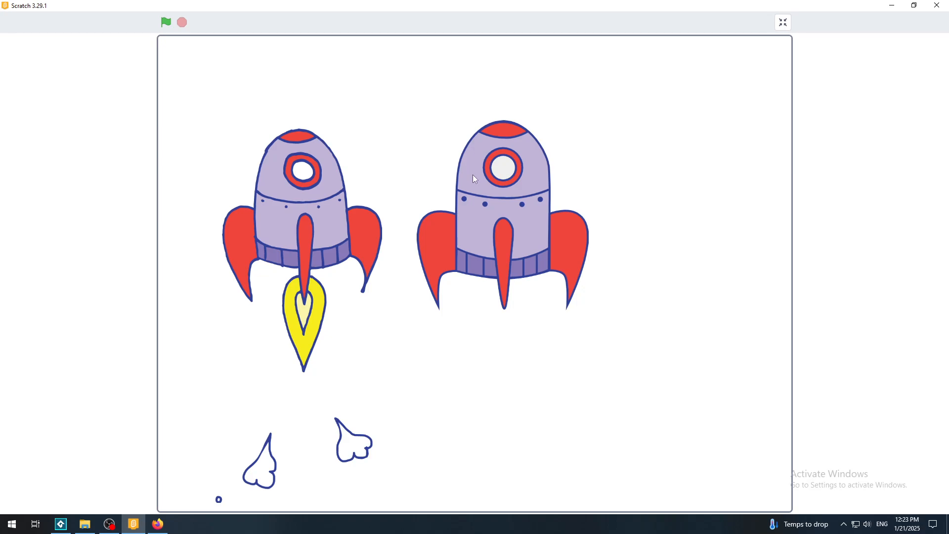
click(785, 22)
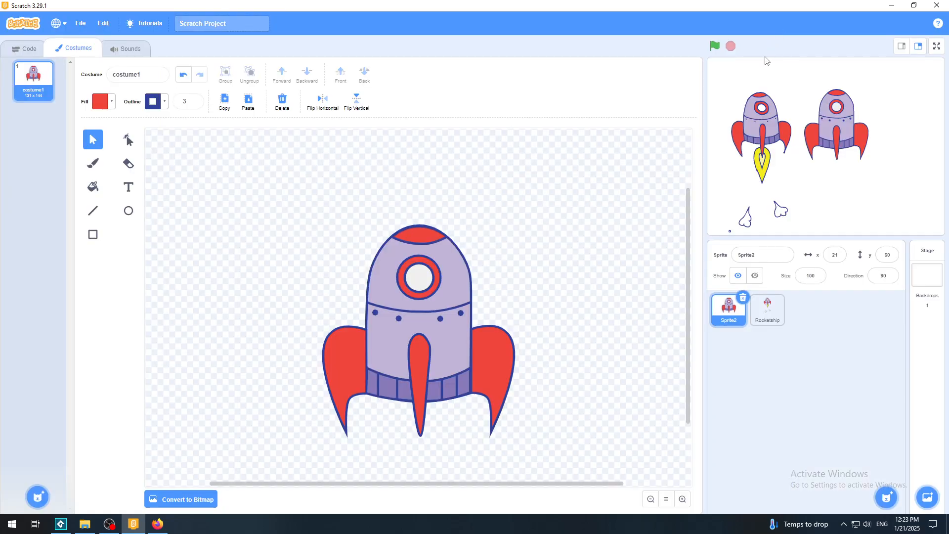
Step: Group all parts of the rocket and move the group slightly up on the canvas
click(667, 499)
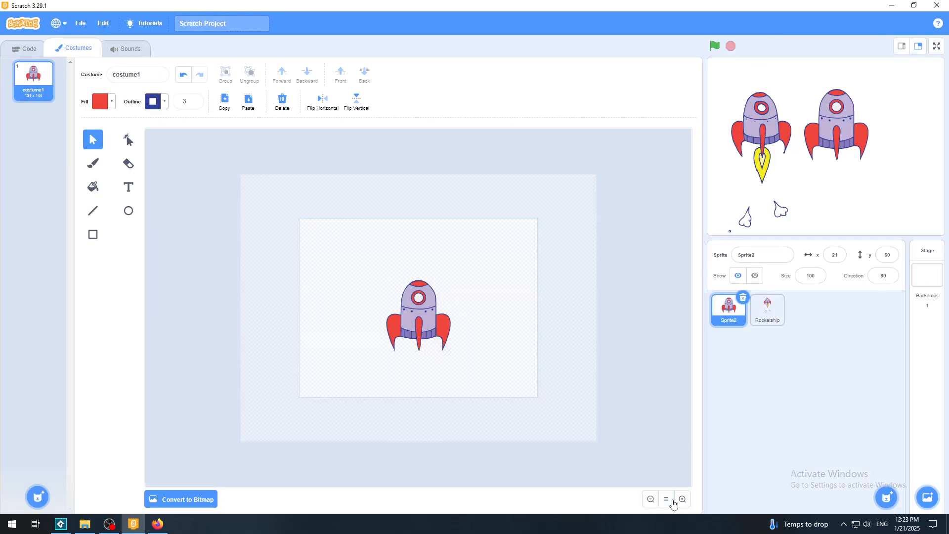
click(683, 499)
click(684, 500)
click(667, 500)
drag(376, 261, 491, 385)
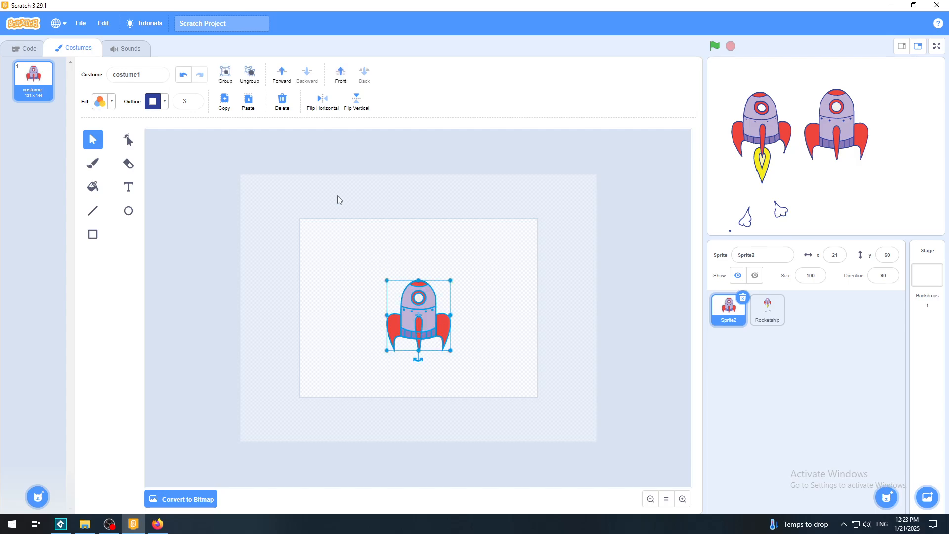
click(229, 75)
click(517, 373)
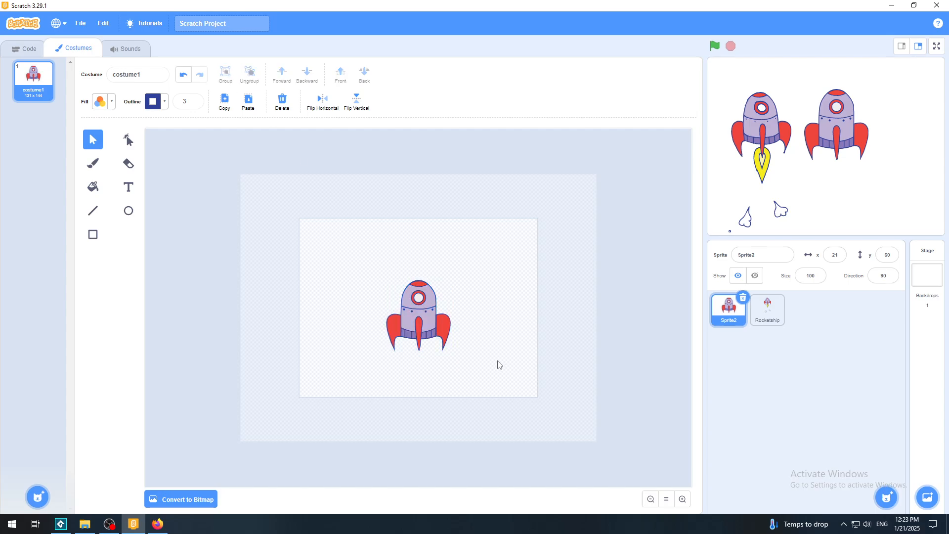
mouse_move(427, 311)
mouse_down()
mouse_move(431, 319)
mouse_move(428, 304)
mouse_up()
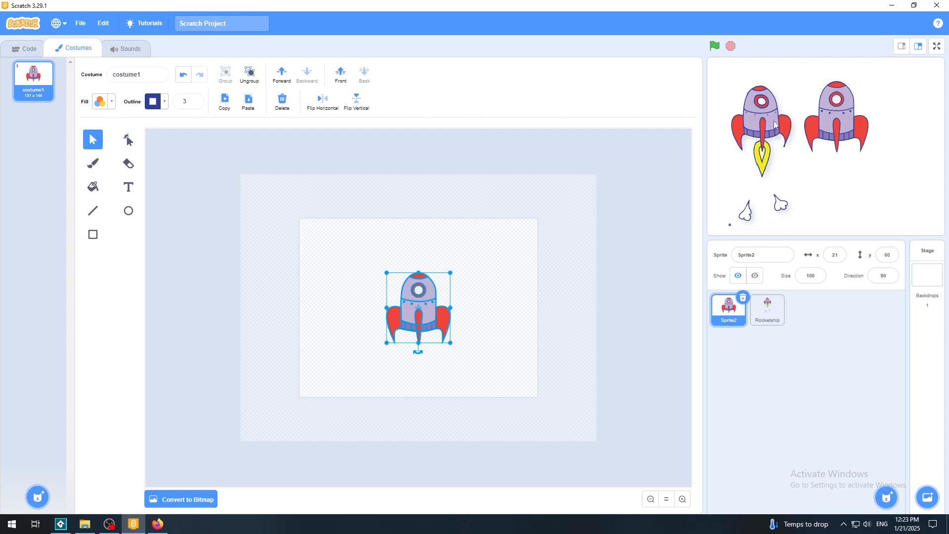
Step: View the whole rocketship-a costume of the Rocketship sprite, and return to Sprite2's costume
click(768, 309)
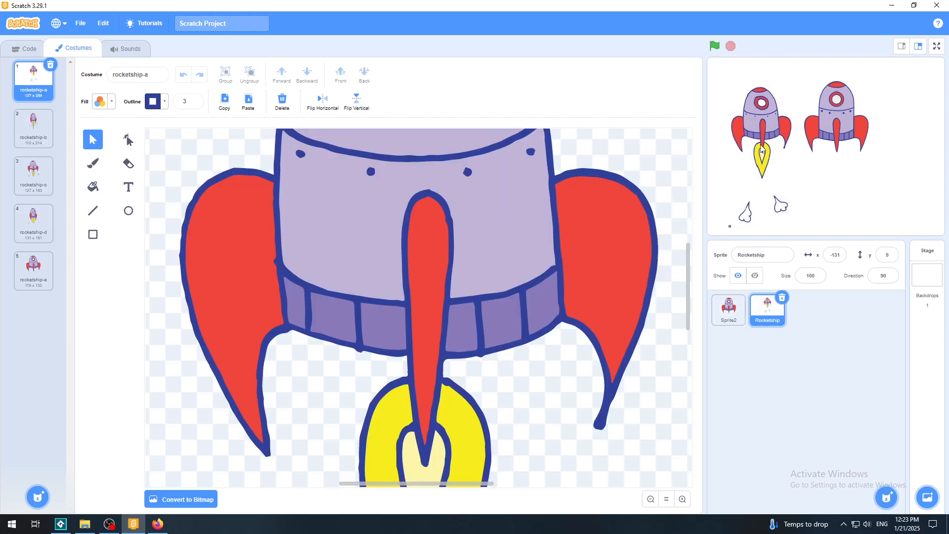
click(667, 499)
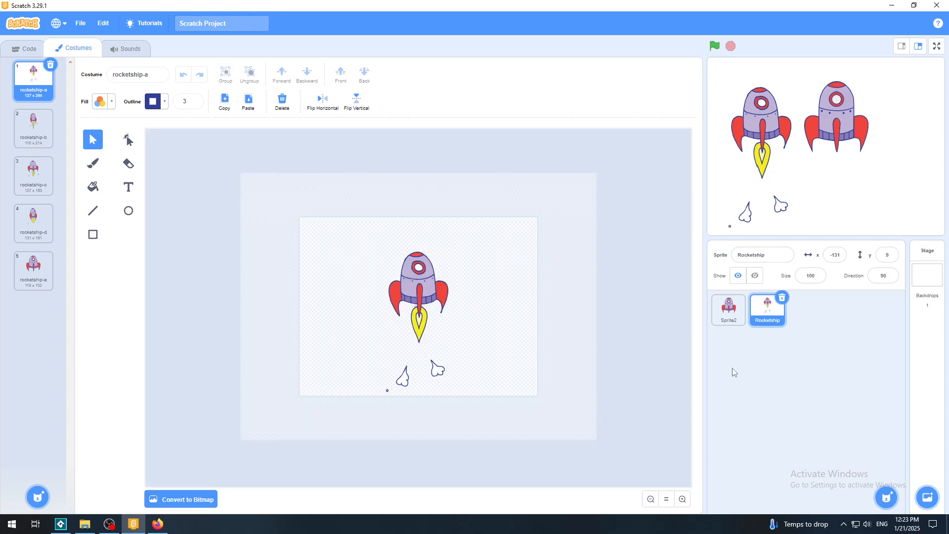
click(732, 308)
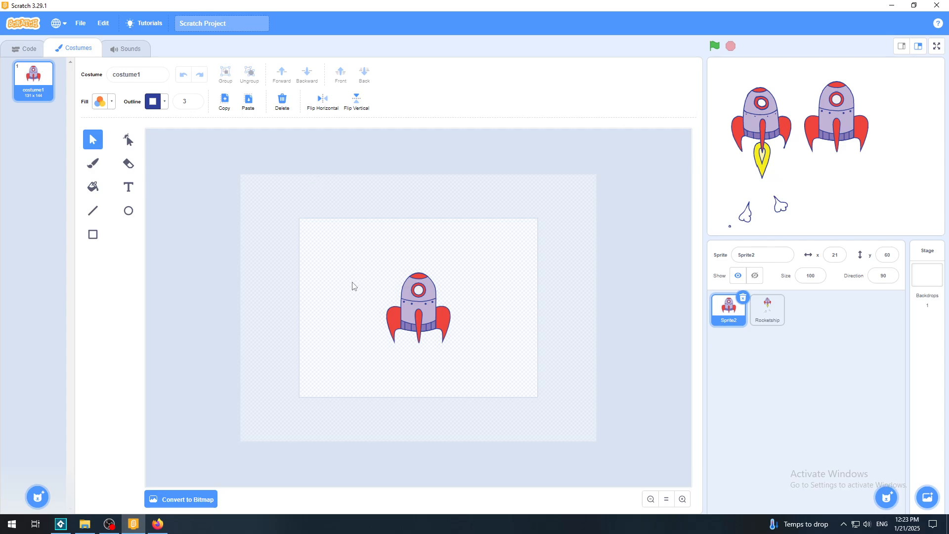
click(407, 318)
drag(392, 313, 352, 305)
click(184, 76)
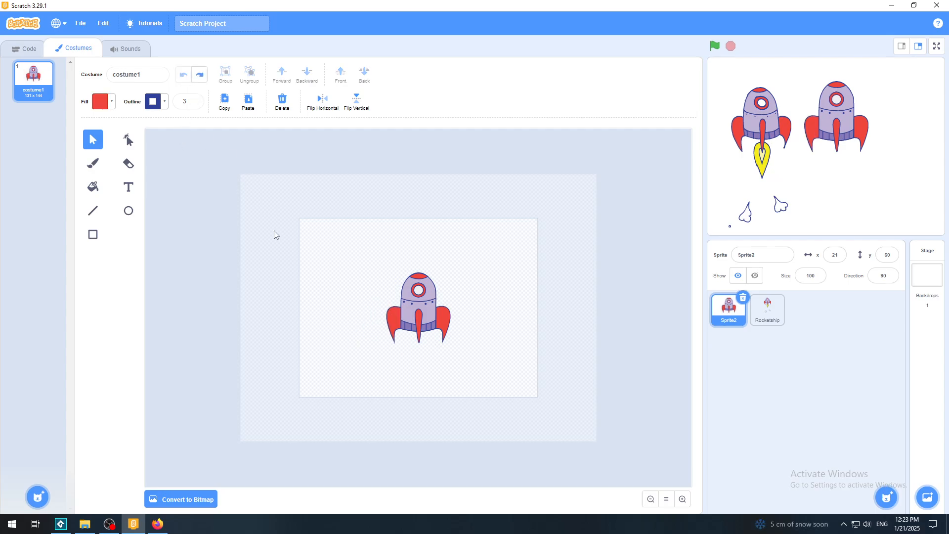
Step: Select all the rocket's parts and group them again
drag(355, 257, 486, 374)
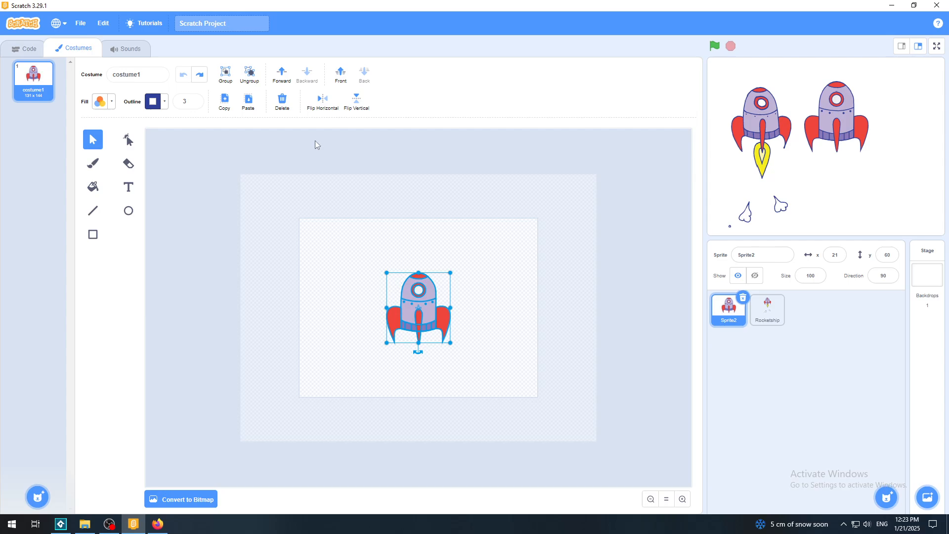
click(320, 264)
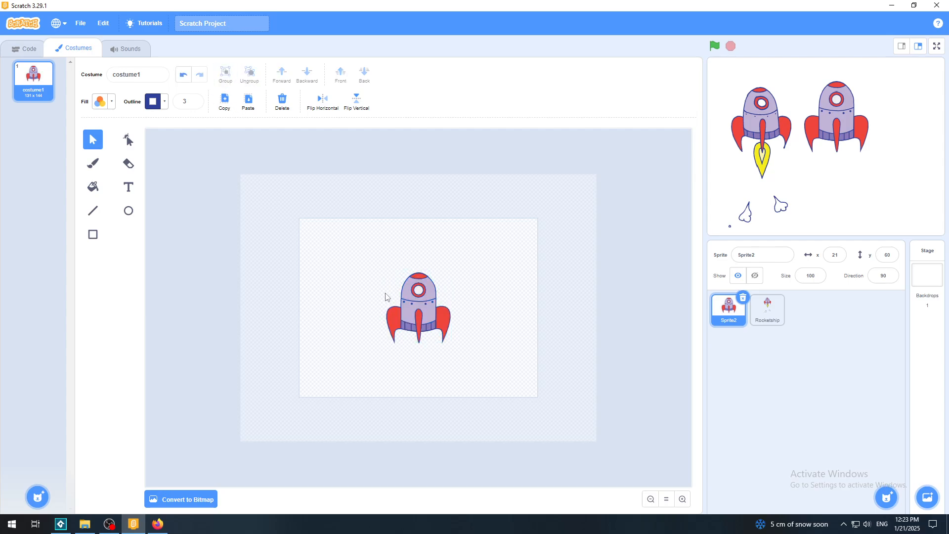
Step: Copy the grouped rocket from Sprite2 into the rocketship-a costume and place it just right of the original rocket
click(408, 318)
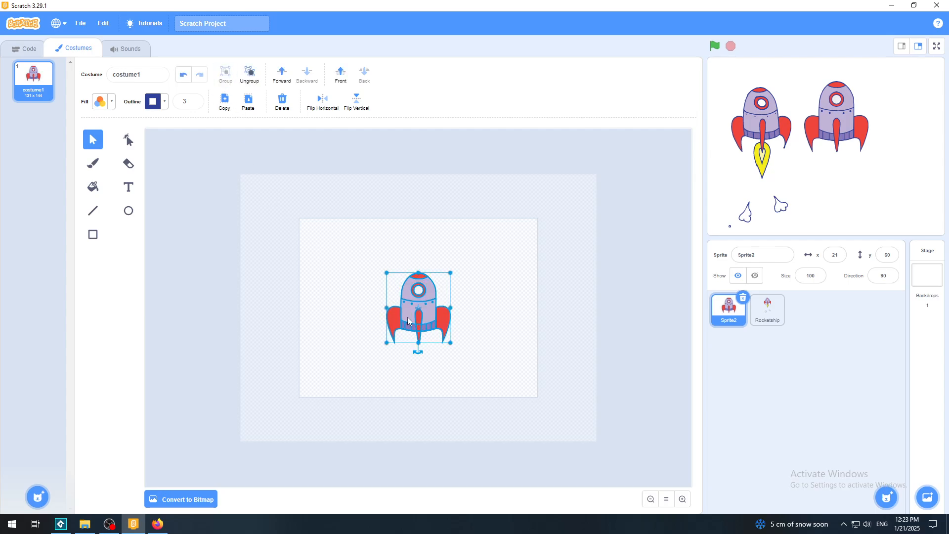
click(225, 103)
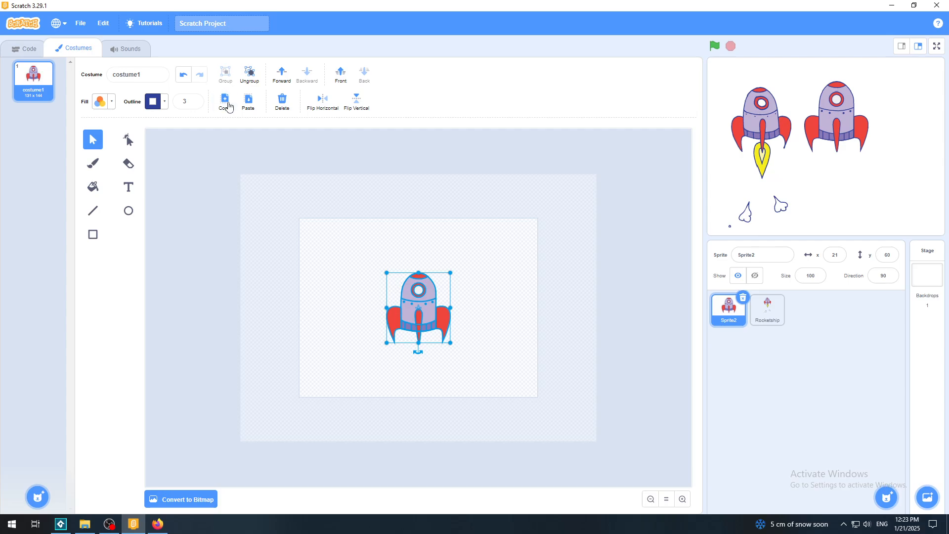
click(767, 311)
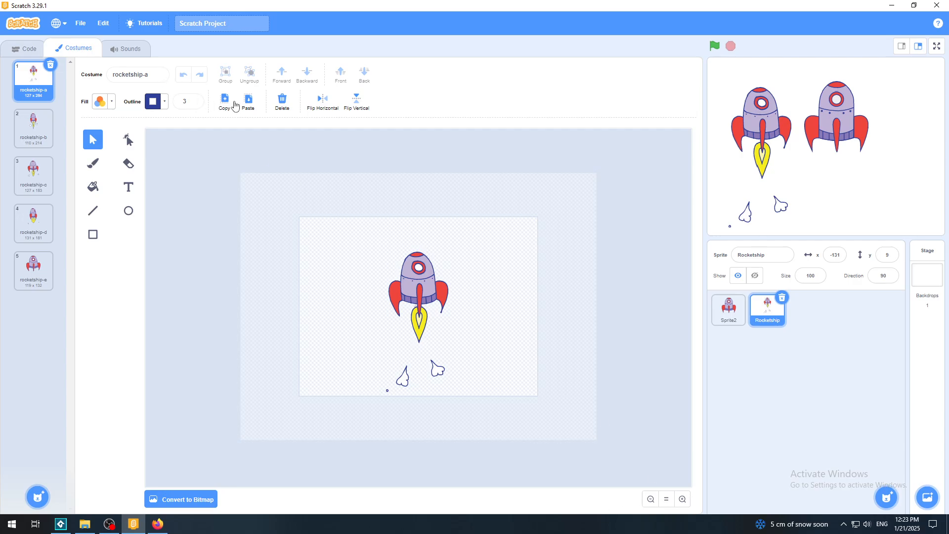
click(248, 102)
drag(420, 302, 495, 267)
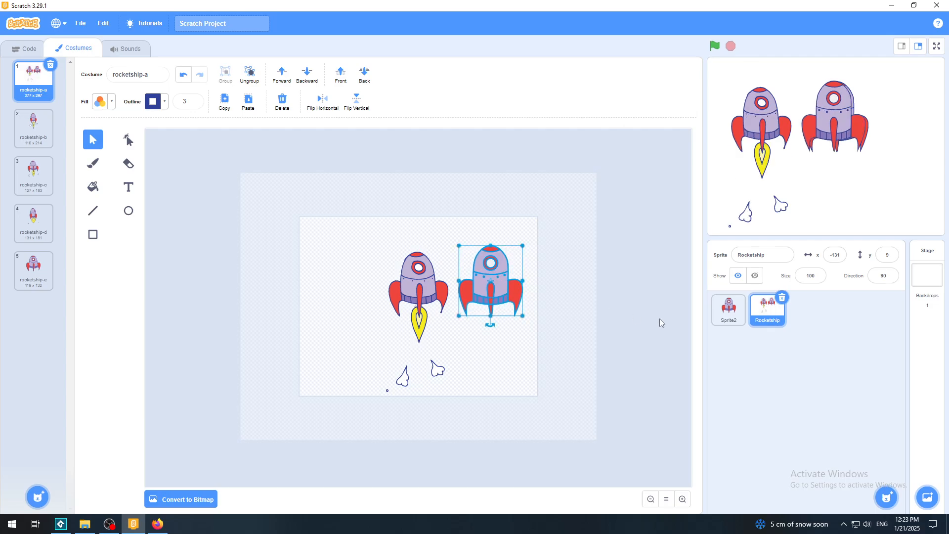
Step: Hide Sprite2 on the stage and compare the two rockets of the Rocketship sprite in full screen
click(735, 318)
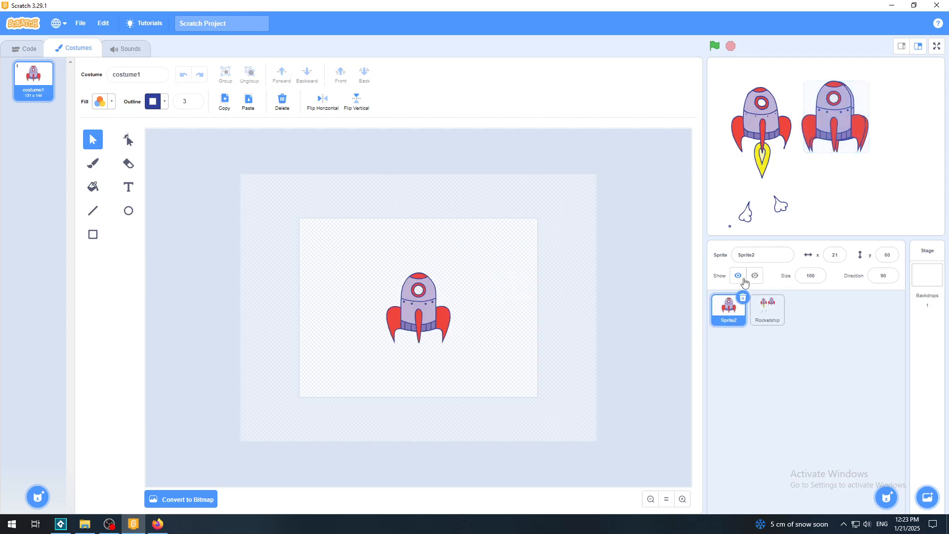
click(754, 276)
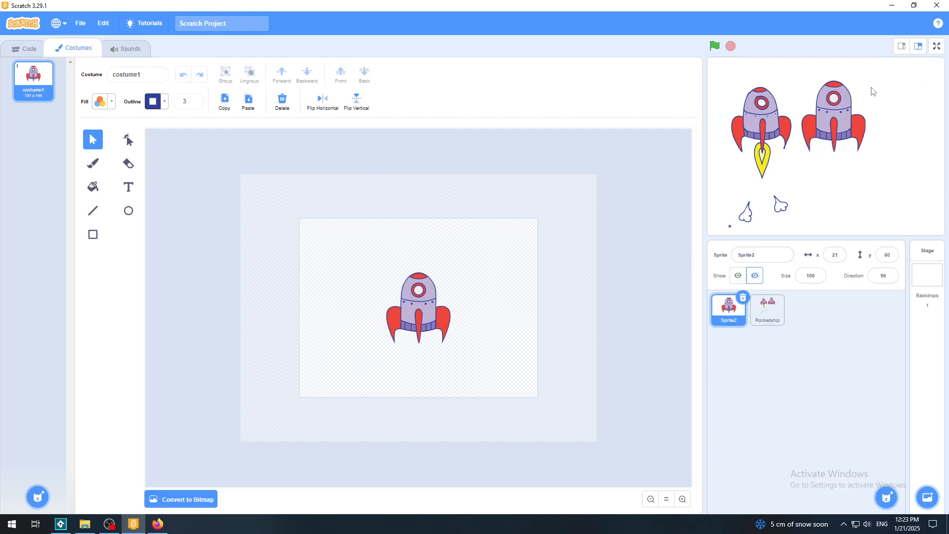
click(939, 46)
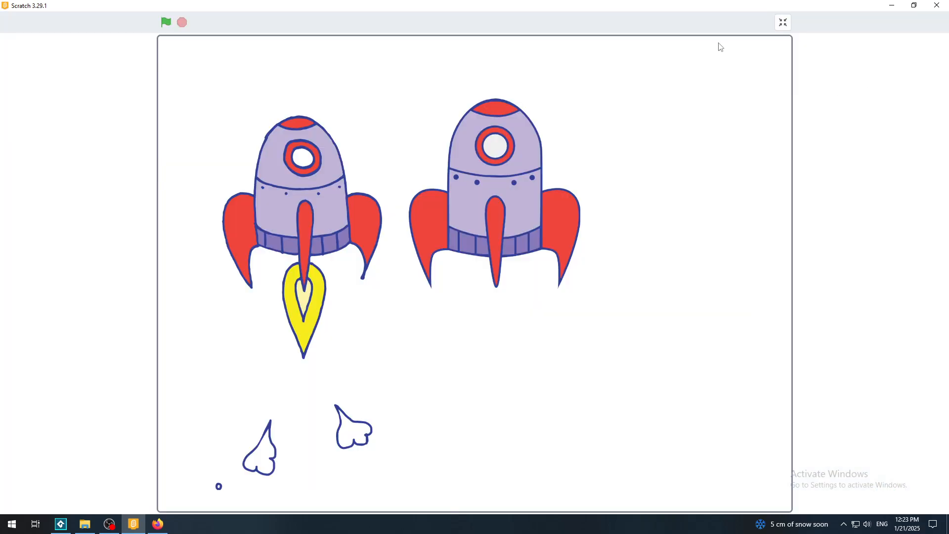
click(784, 24)
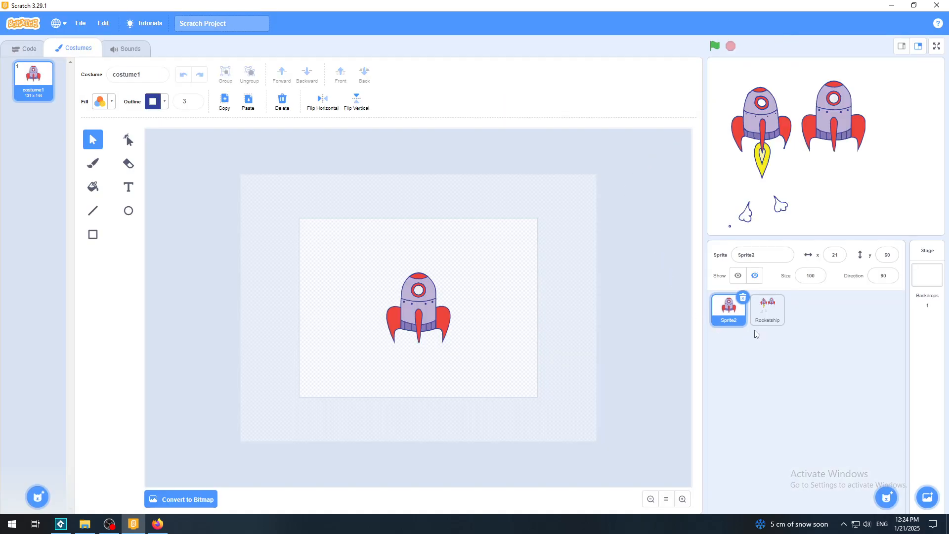
Step: Reposition and enlarge both rockets together to nearly fill the rocketship-a canvas width, and delete the smoke puffs below them
click(767, 309)
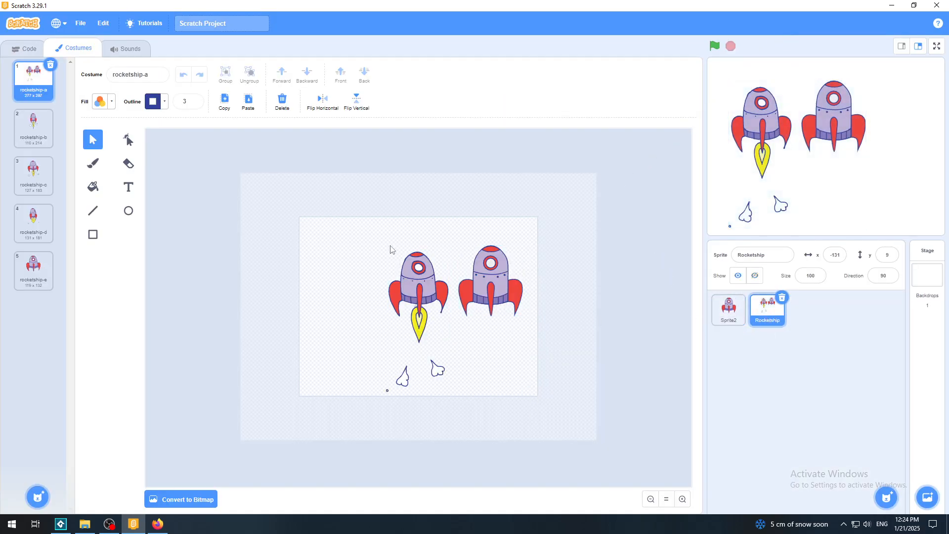
drag(366, 234, 514, 354)
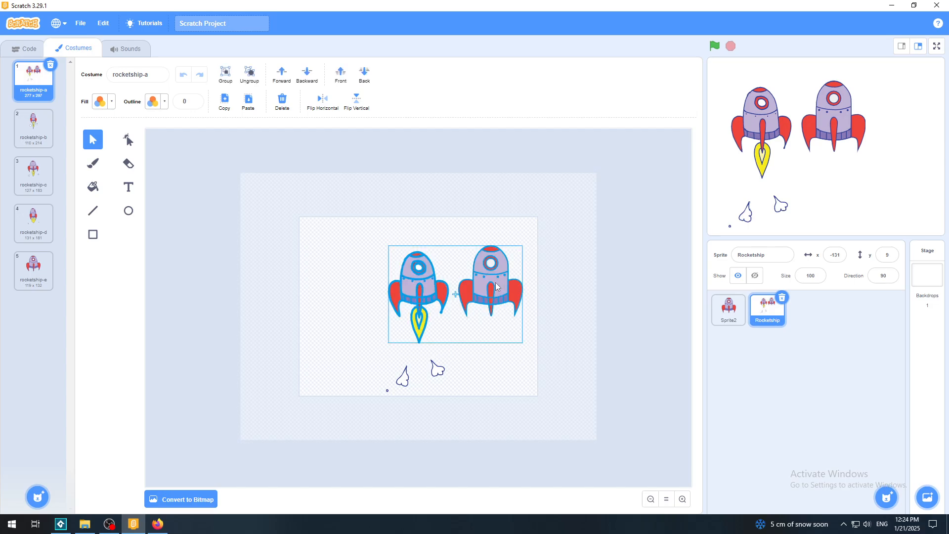
drag(496, 285, 432, 268)
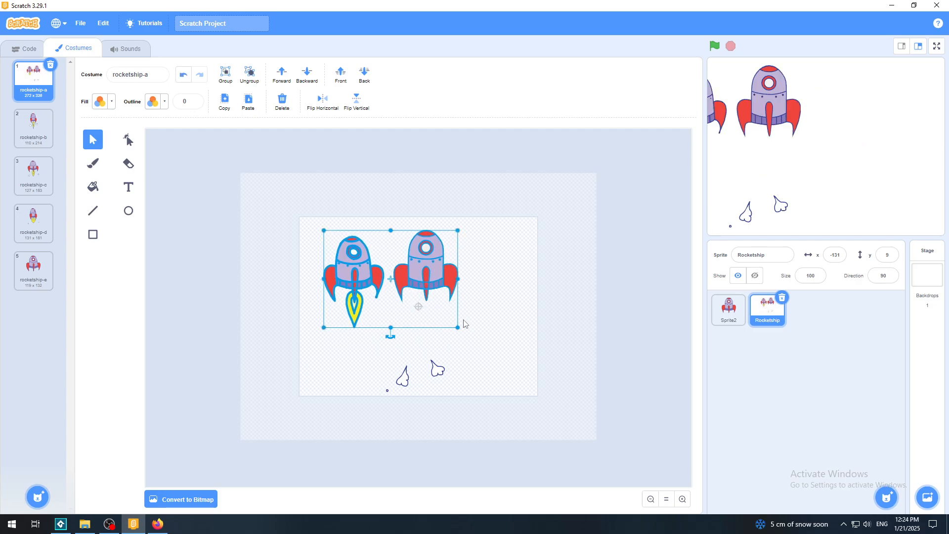
drag(458, 326, 517, 371)
drag(477, 291, 475, 291)
click(505, 414)
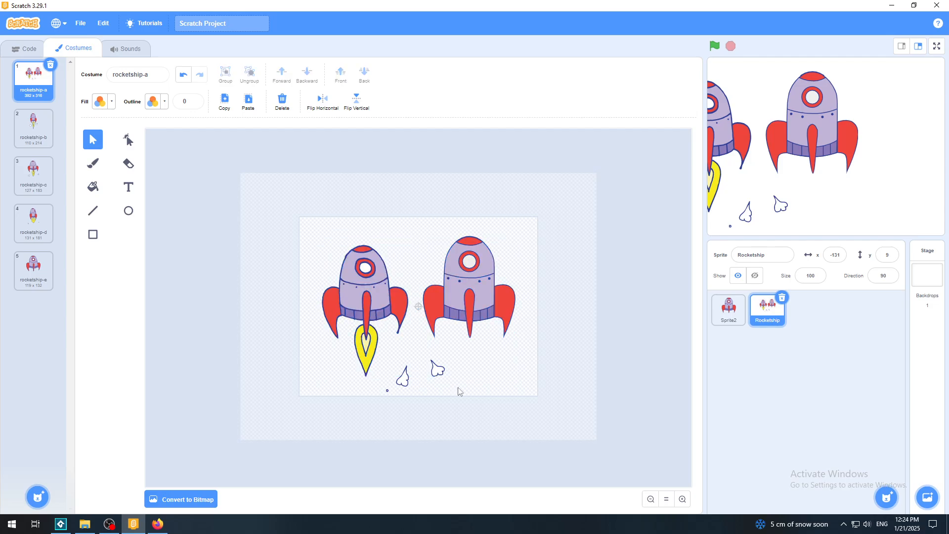
click(441, 370)
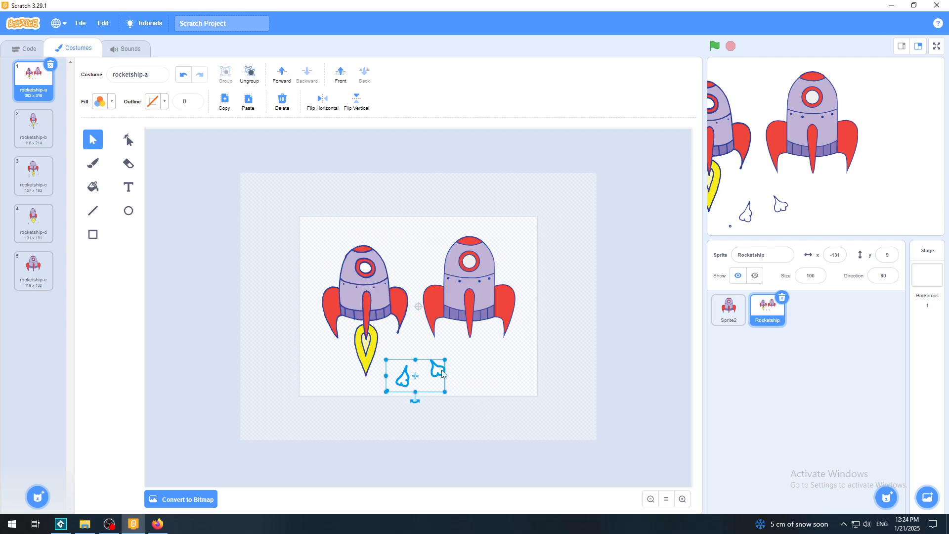
key(Delete)
Step: Show the redrawn rocket's nodes with the Reshape tool and examine their number and placement up close
click(682, 499)
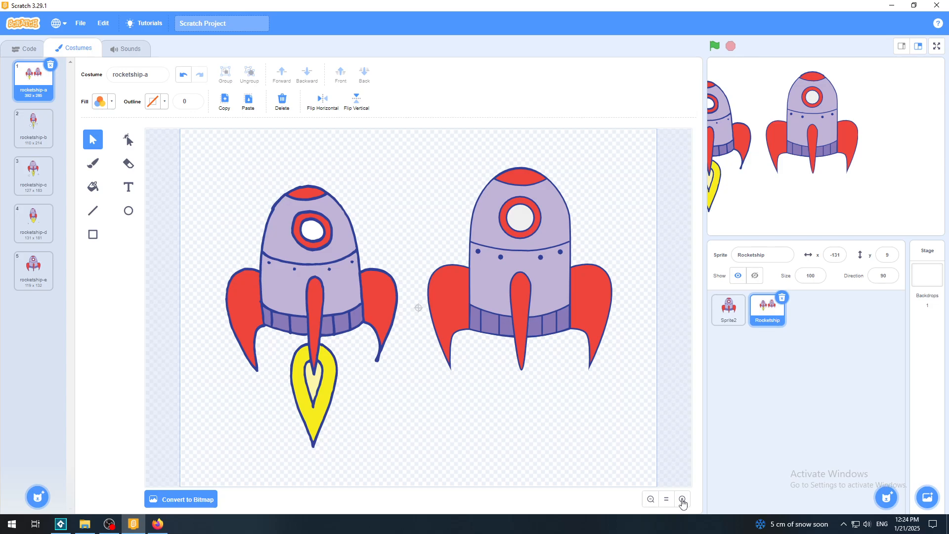
click(307, 229)
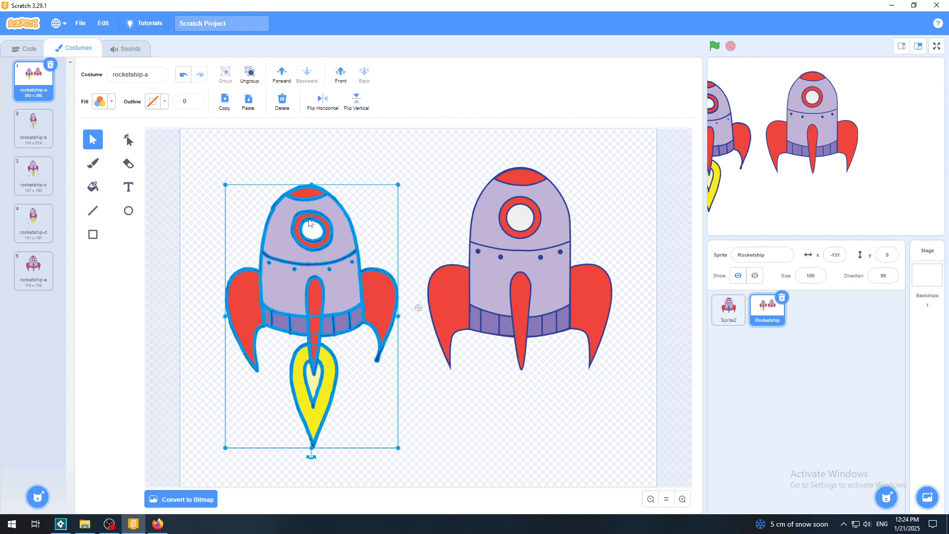
click(538, 248)
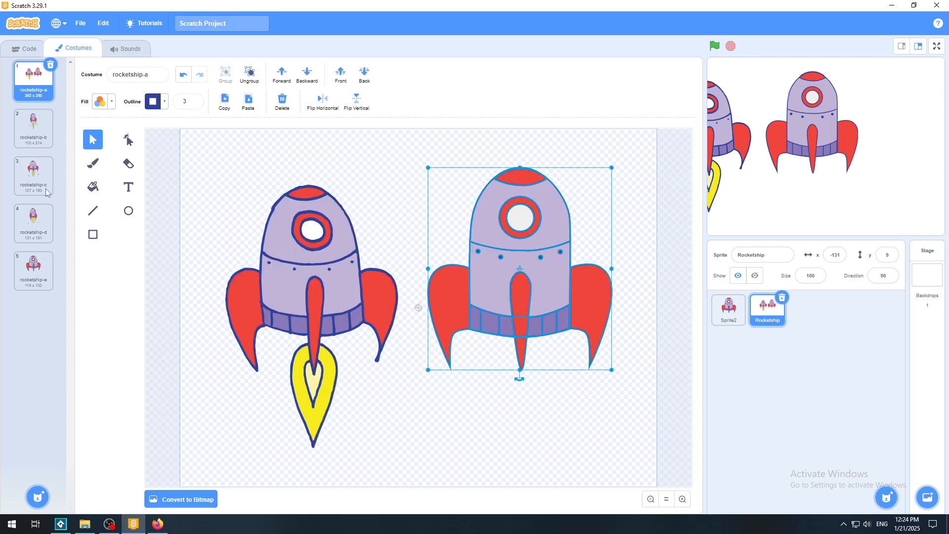
click(128, 144)
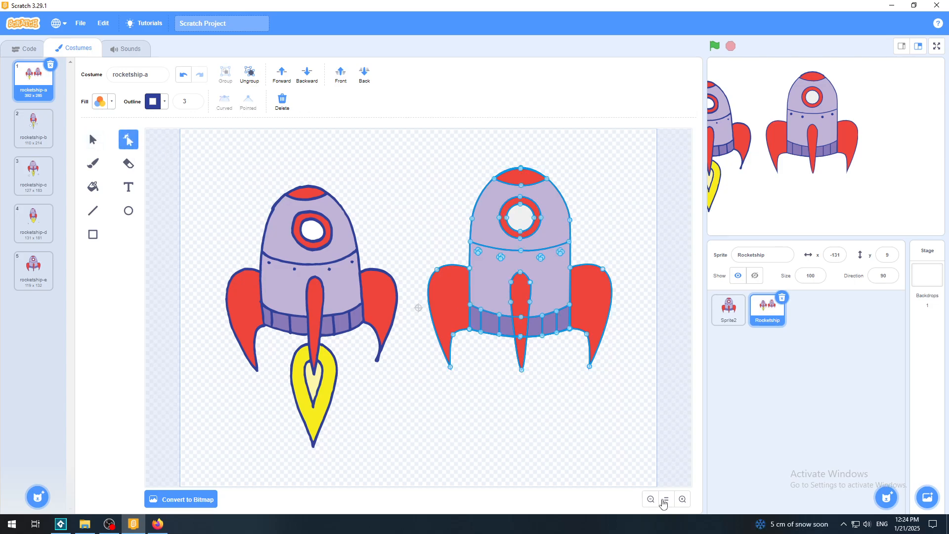
click(683, 500)
click(682, 499)
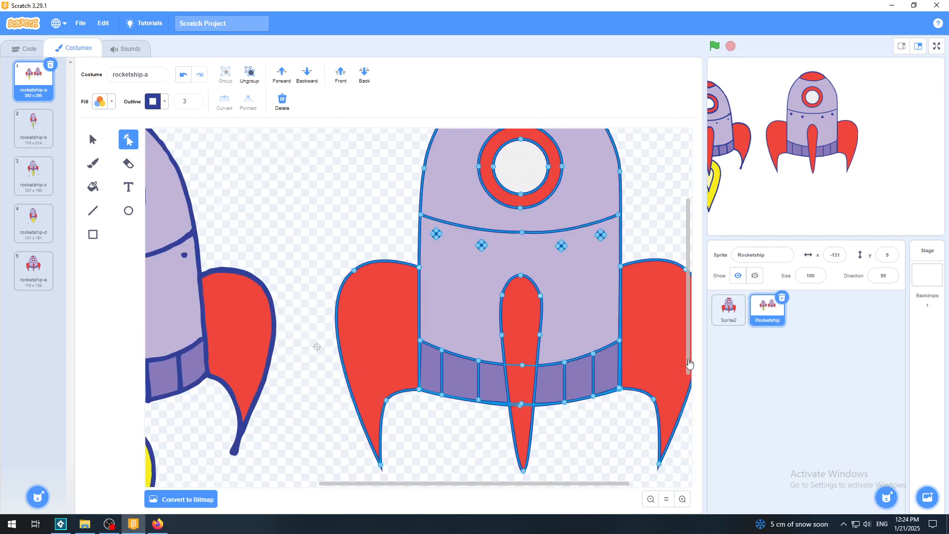
scroll(686, 356, up, 3)
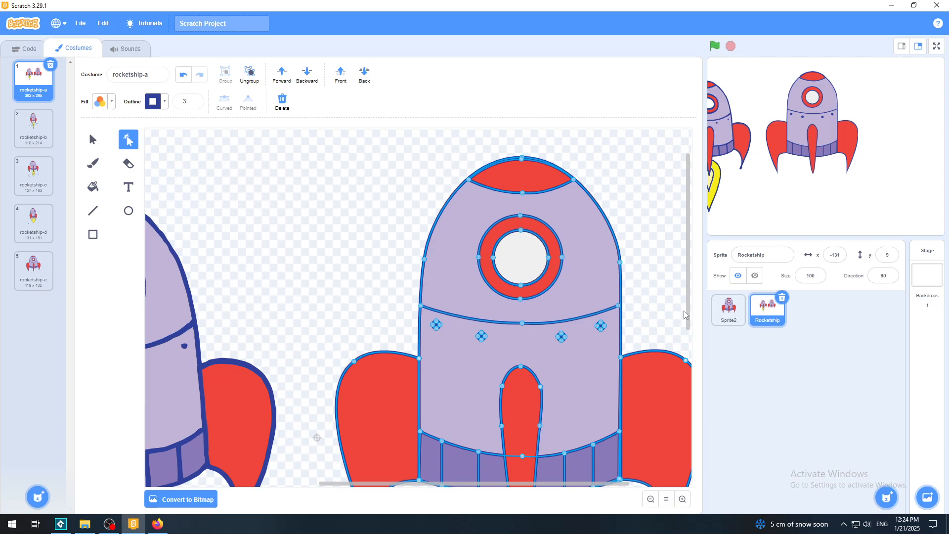
click(683, 500)
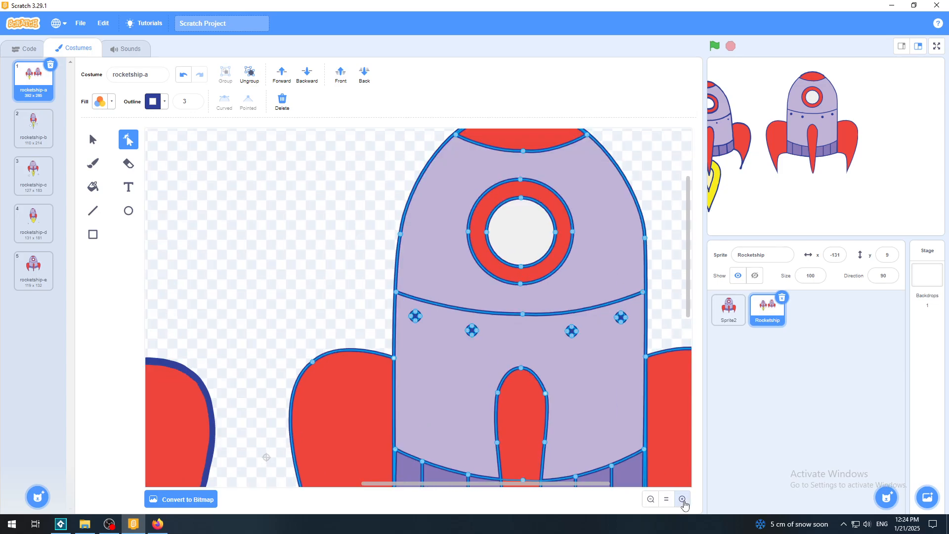
click(683, 499)
click(683, 499)
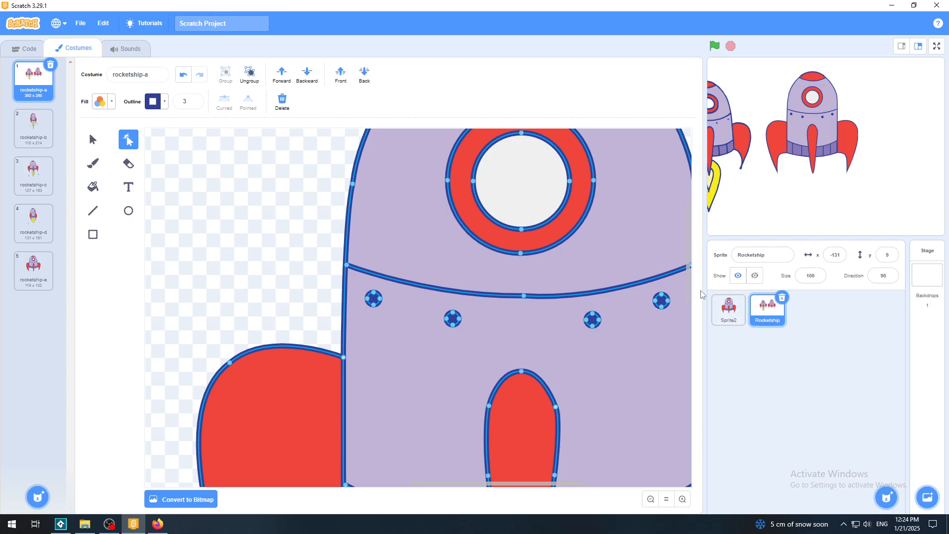
click(668, 500)
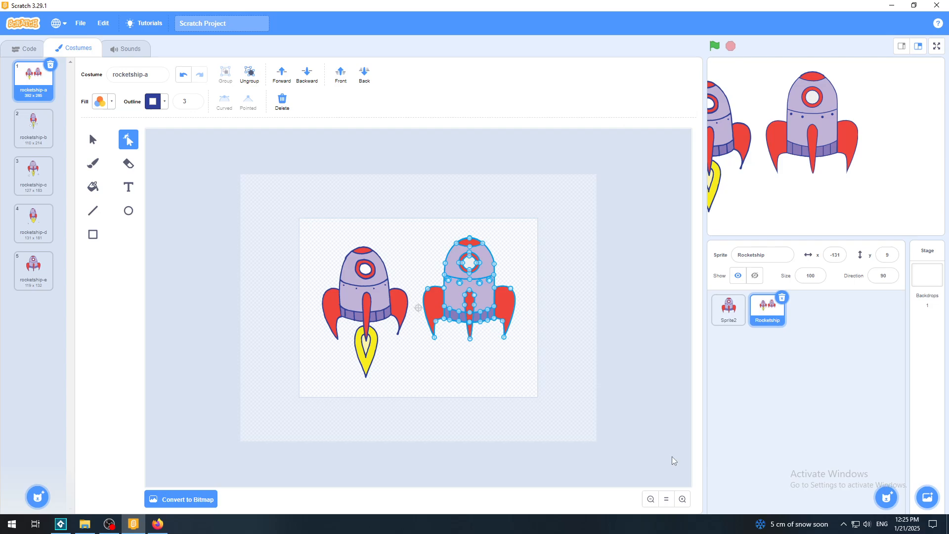
Step: Show all nodes of the original rocket with the Reshape tool and examine them around the central fin and base band
click(683, 500)
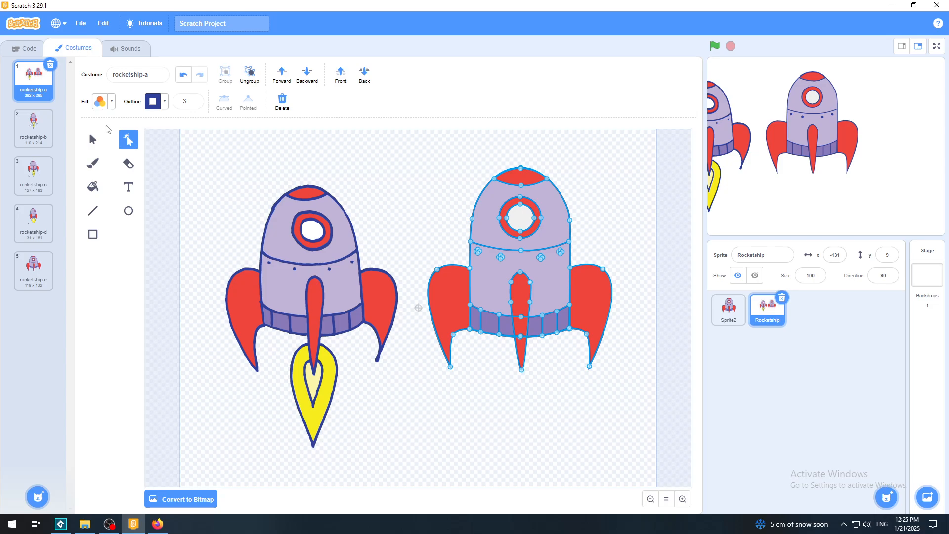
click(92, 139)
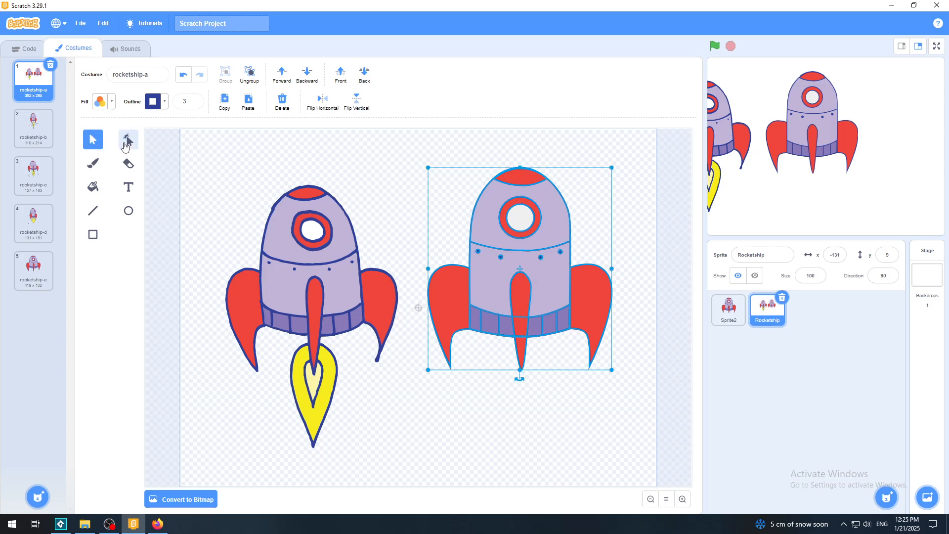
click(126, 142)
click(188, 157)
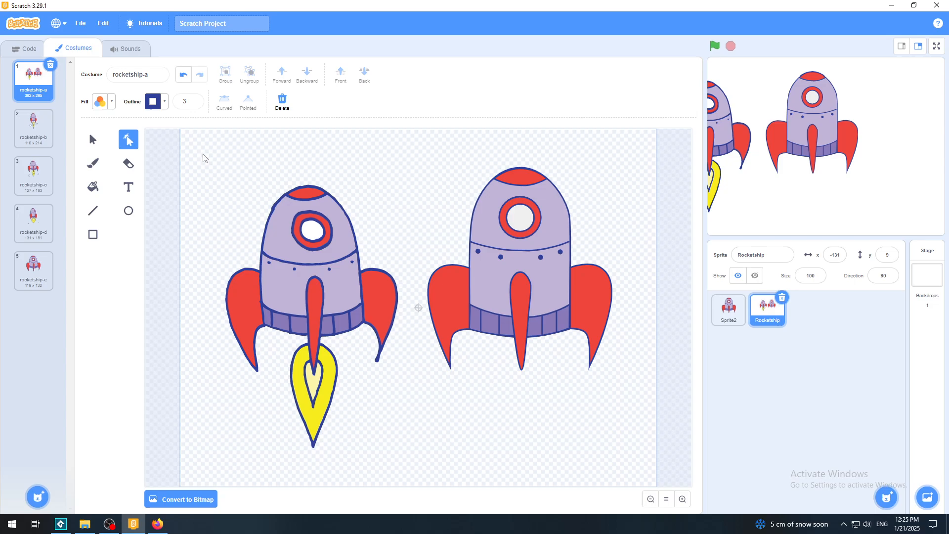
drag(203, 157, 419, 429)
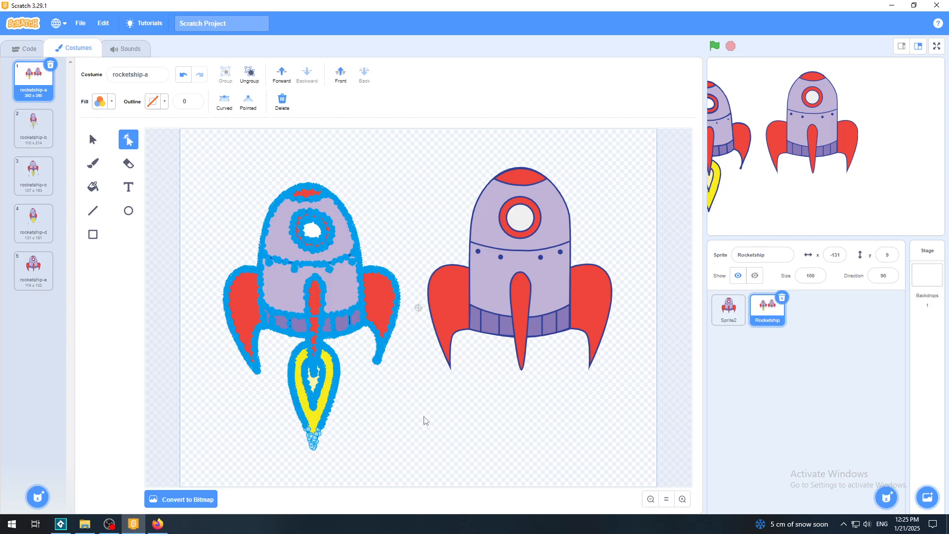
click(683, 501)
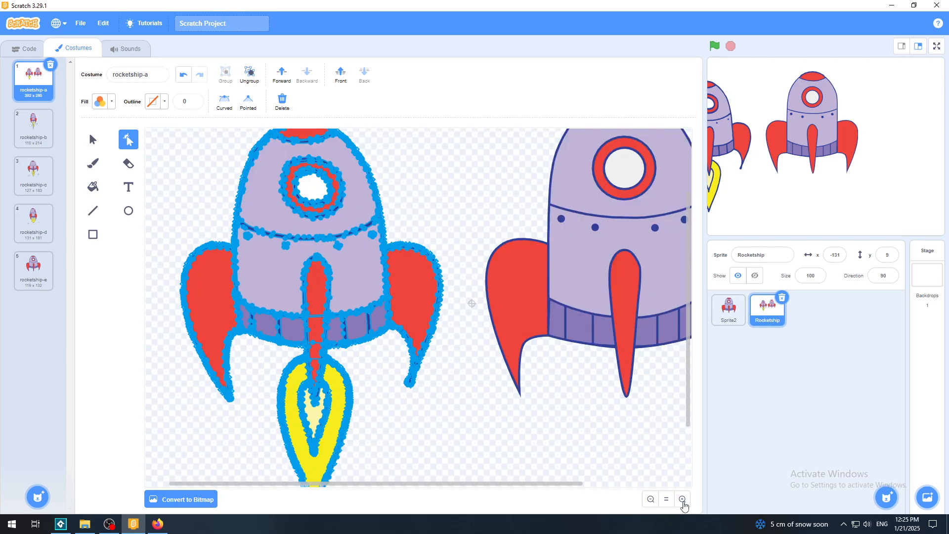
click(684, 501)
click(683, 501)
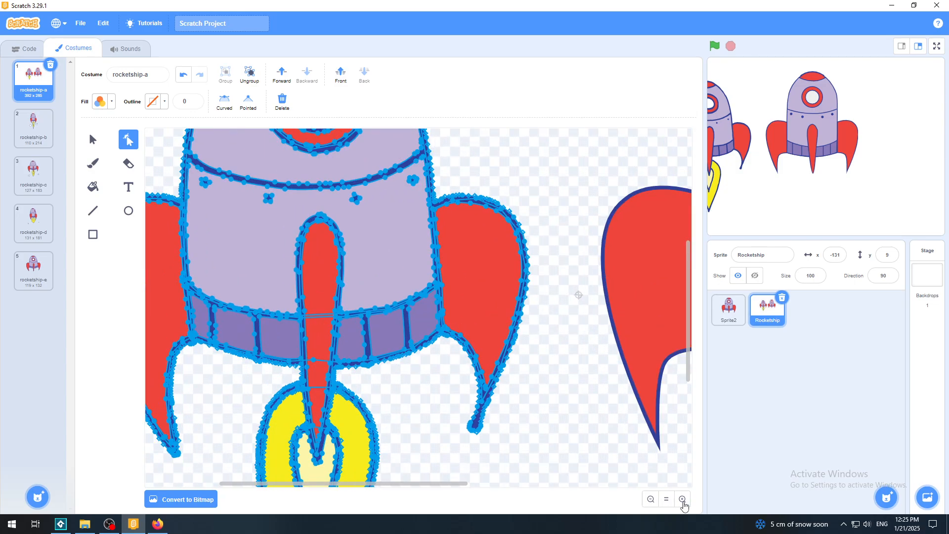
click(682, 501)
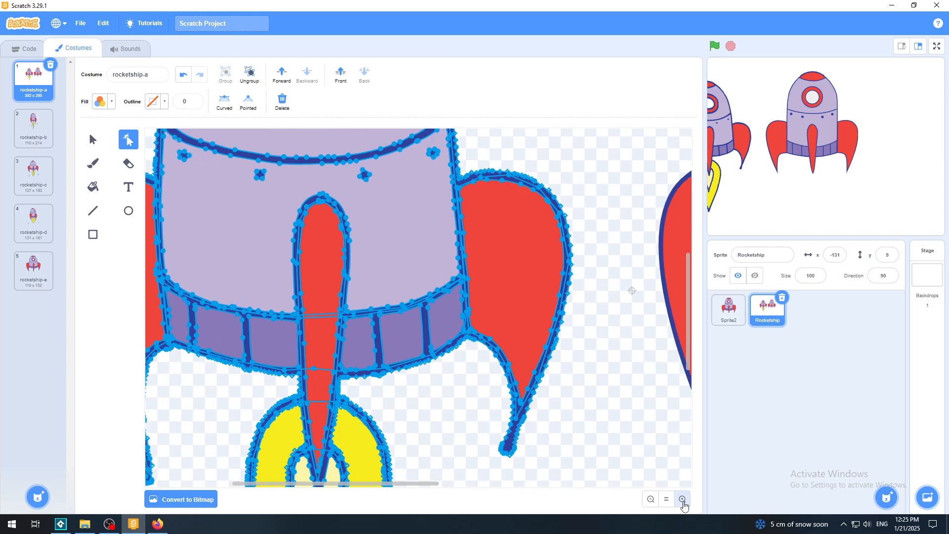
click(683, 501)
click(683, 501)
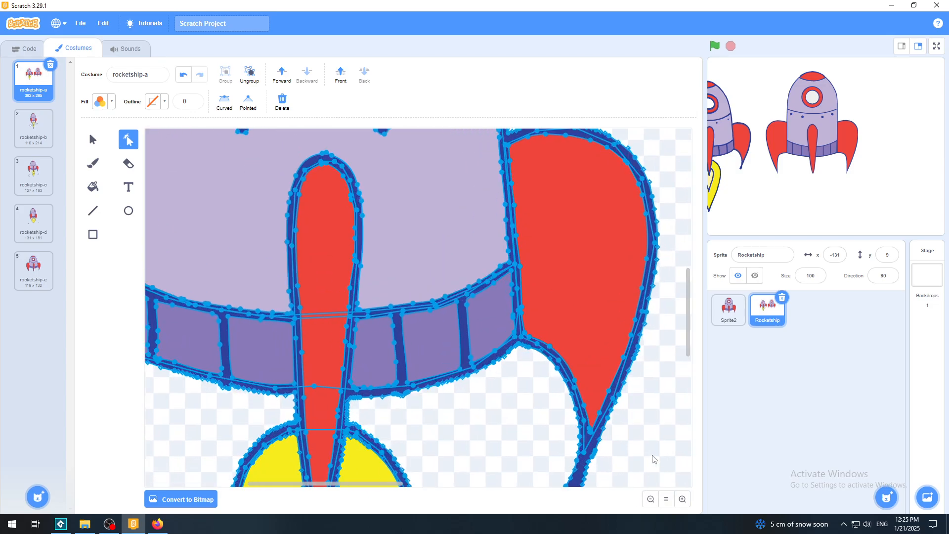
Step: Examine the nodes along the original rocket's left fin, base band and left hull outline
drag(371, 485, 338, 486)
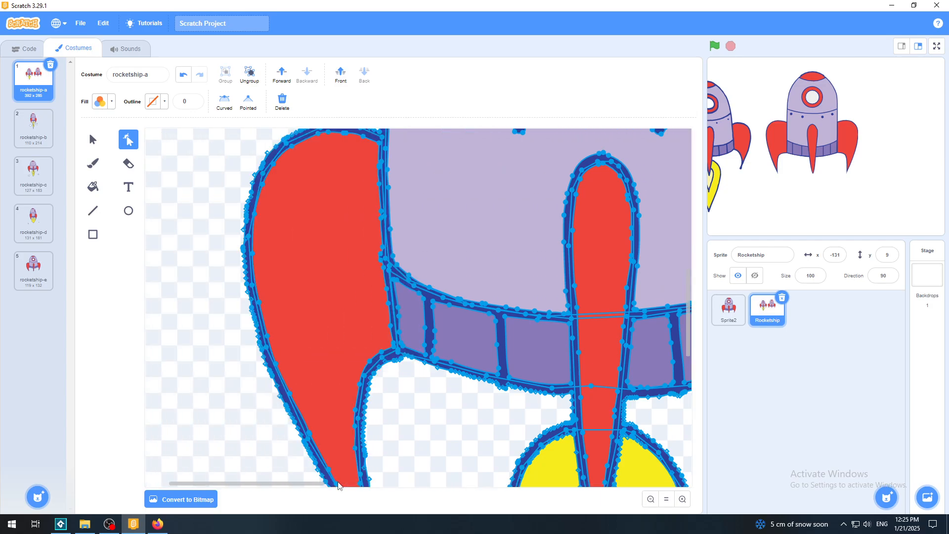
click(683, 500)
click(683, 499)
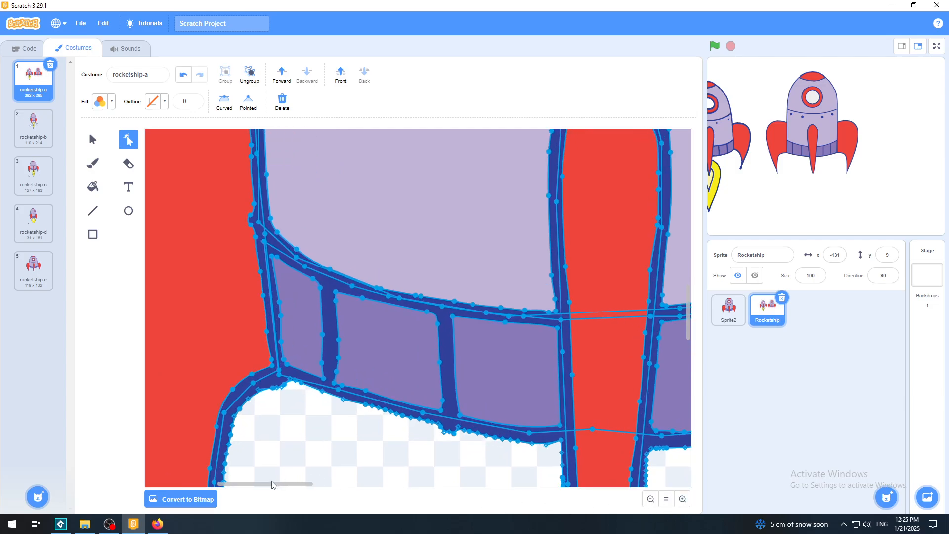
drag(272, 484, 253, 486)
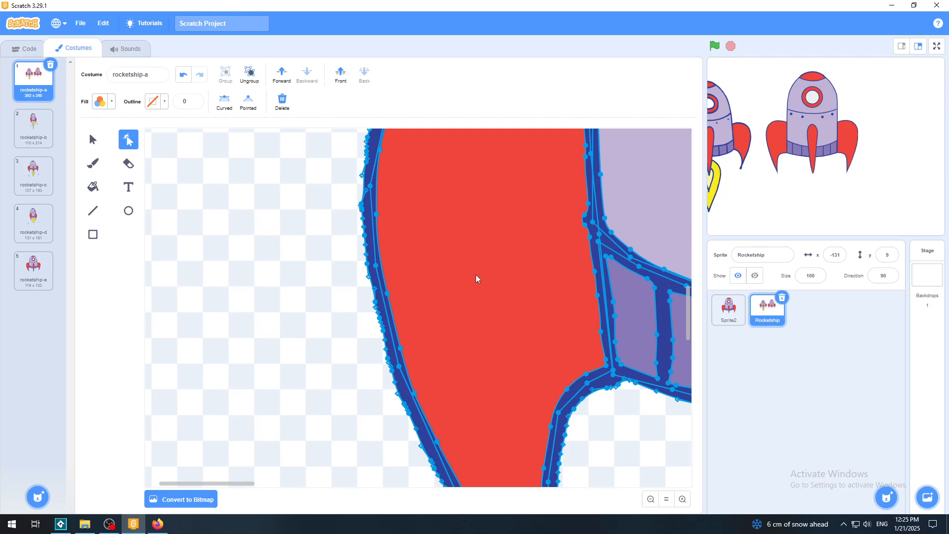
scroll(688, 297, up, 5)
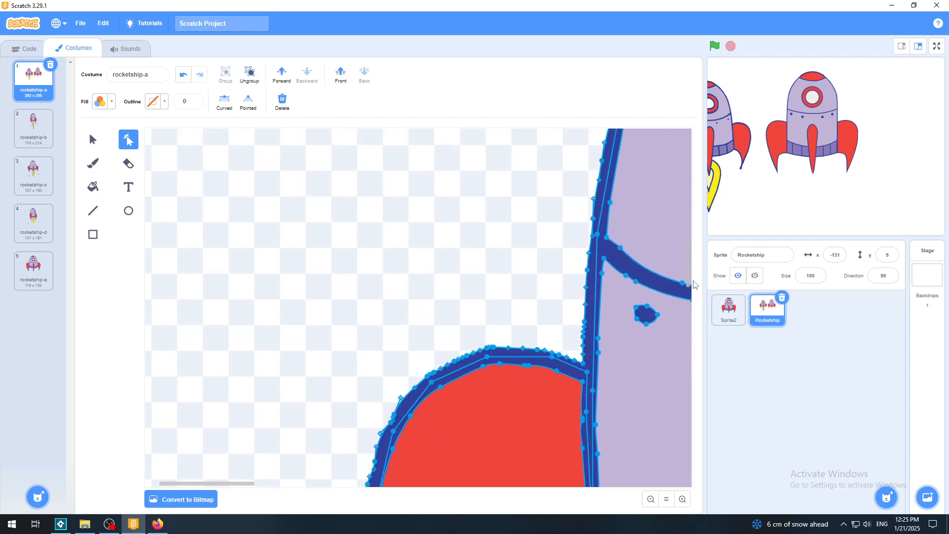
scroll(693, 272, up, 5)
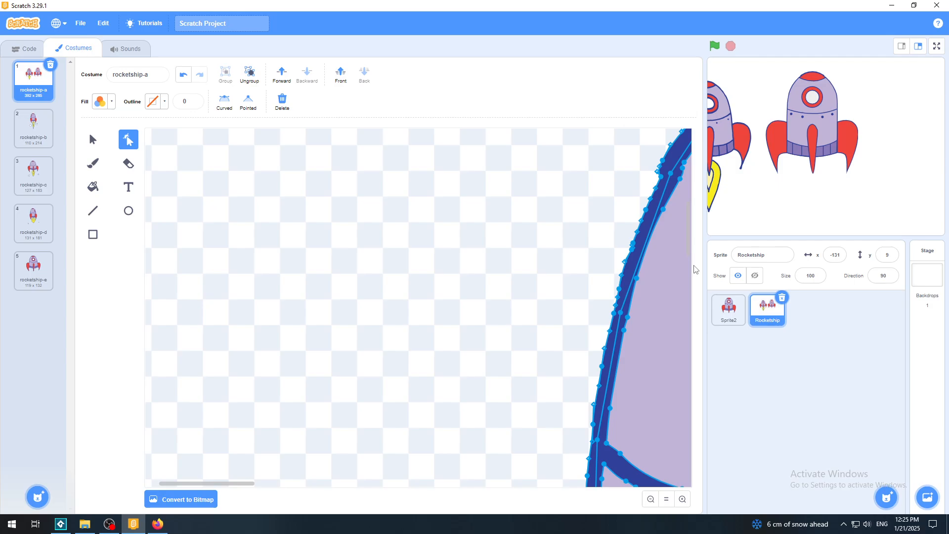
Step: Examine the nodes around the original rocket's porthole, then show the redrawn rocket's red porthole ring nodes with the Reshape tool for comparison
scroll(239, 489, right, 5)
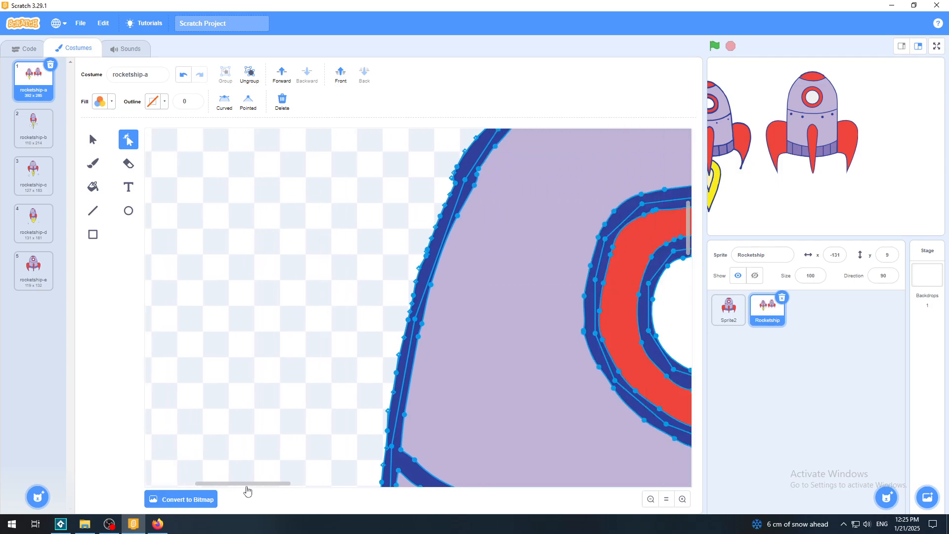
scroll(263, 492, right, 5)
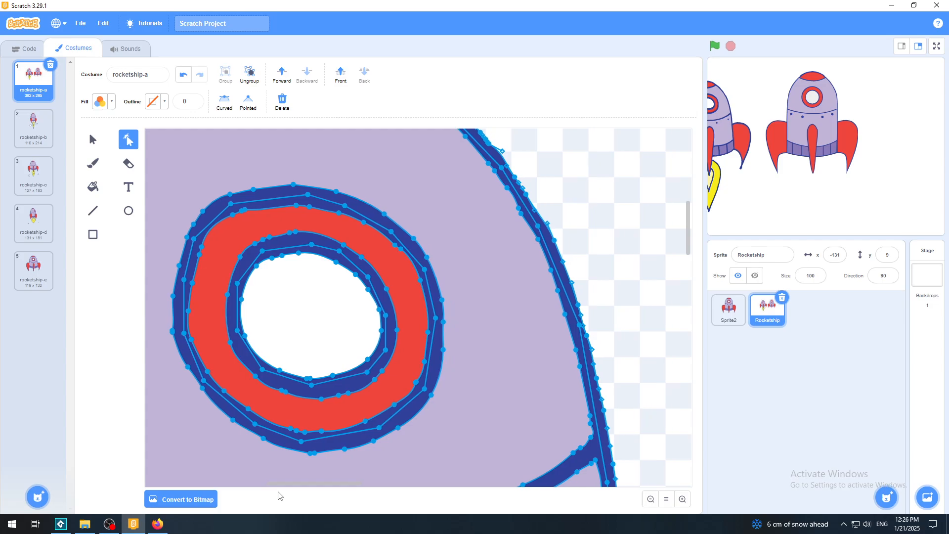
scroll(275, 495, left, 2)
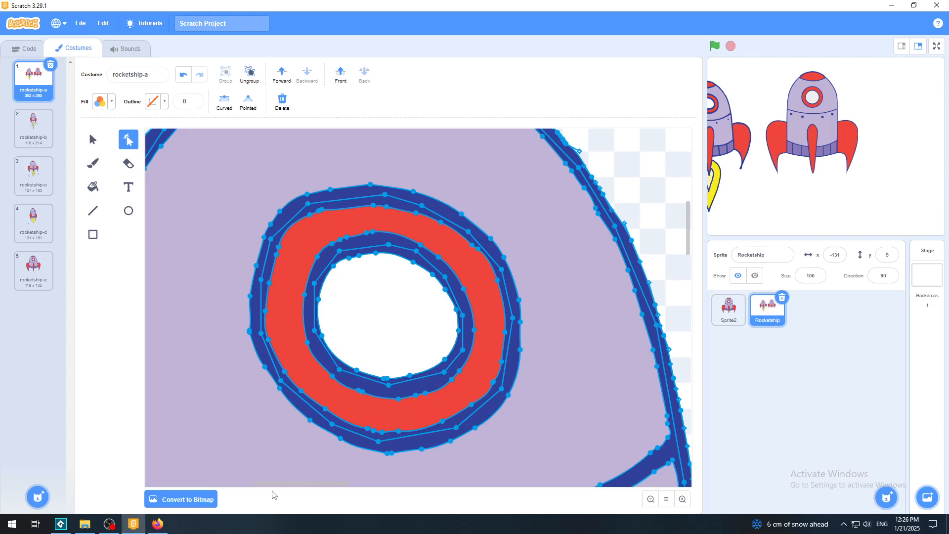
drag(272, 491, 379, 495)
click(318, 361)
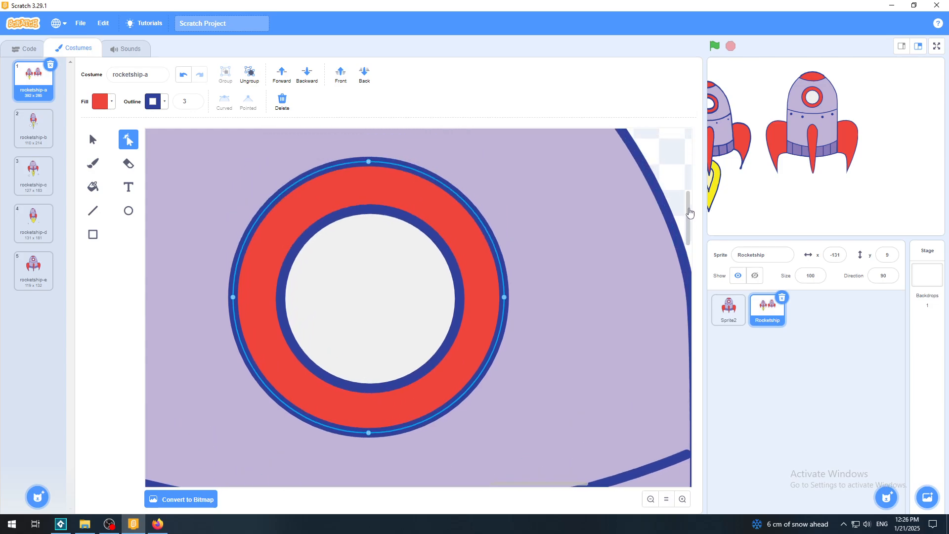
drag(687, 226, 691, 211)
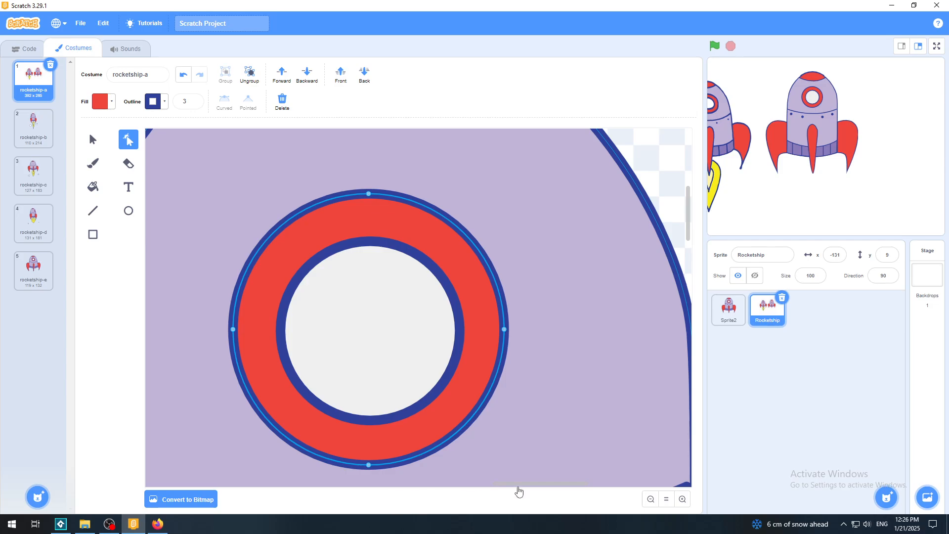
Step: Show the nodes of the original rocket's inner and outer porthole outlines one after another
scroll(494, 482, left, 10)
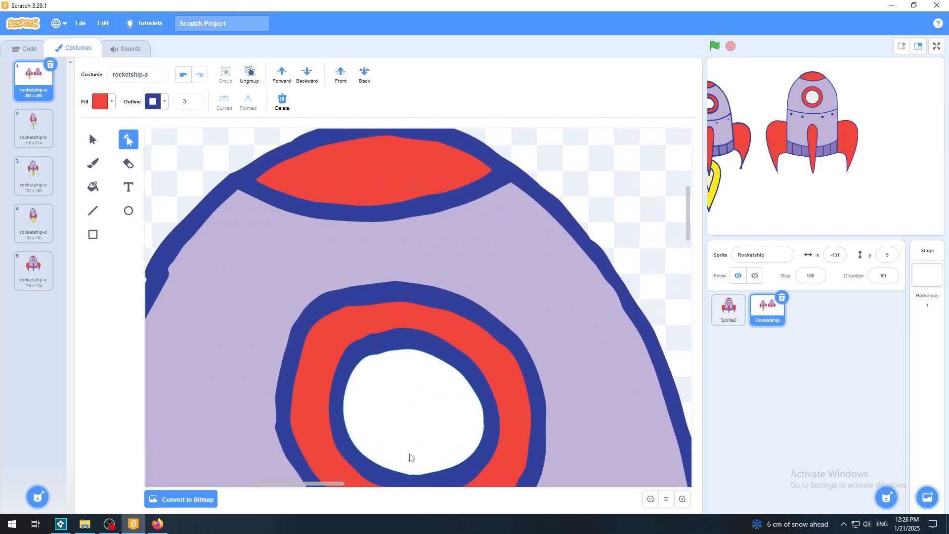
click(450, 346)
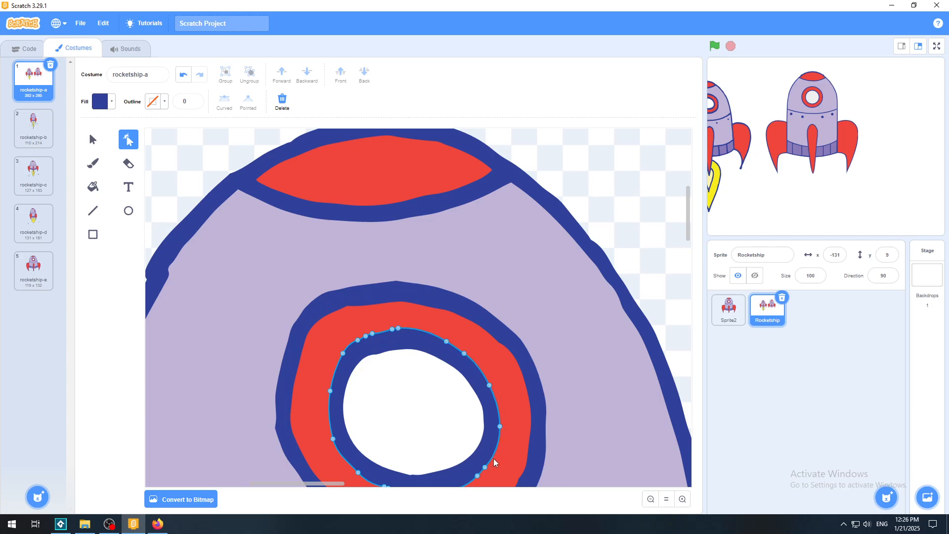
click(289, 377)
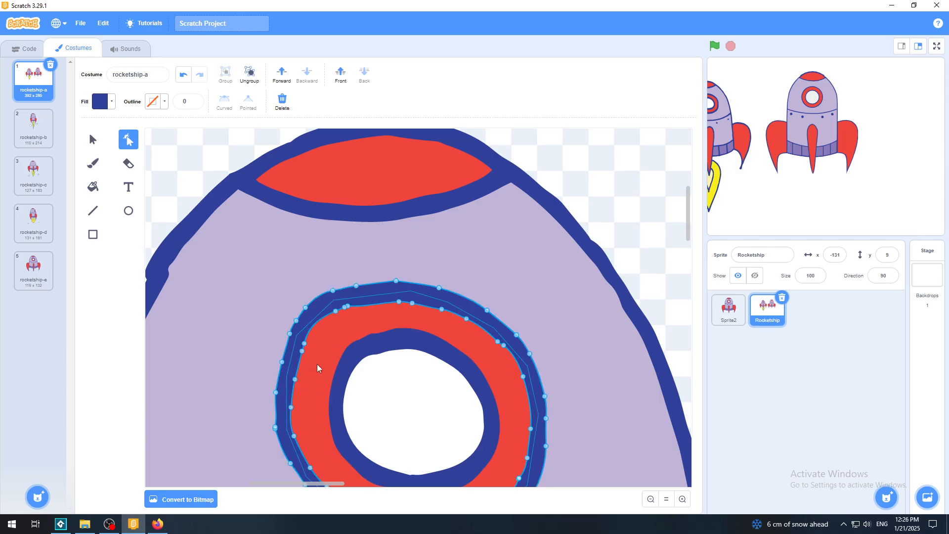
click(323, 304)
Step: Bring both rockets back into view and show all nodes of the original rocket with the Reshape tool
click(649, 500)
click(650, 499)
click(650, 500)
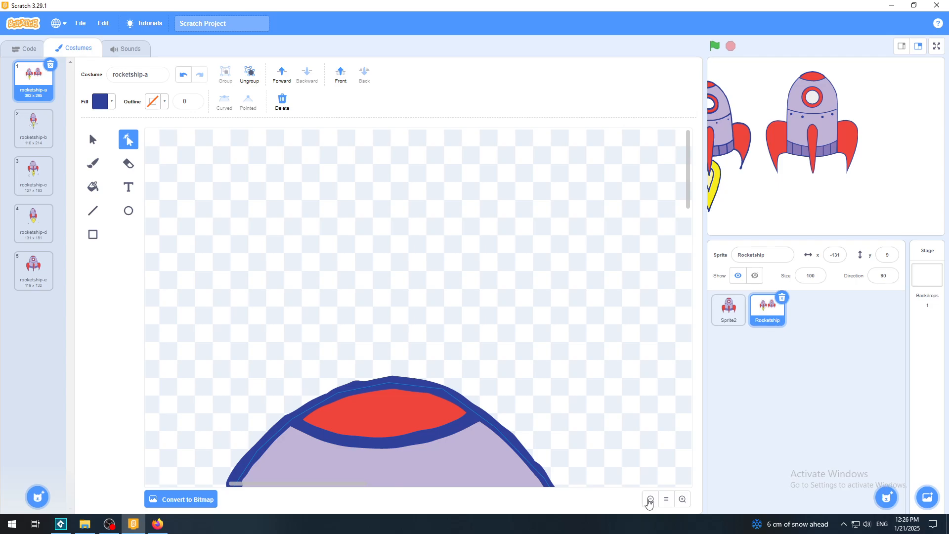
click(667, 499)
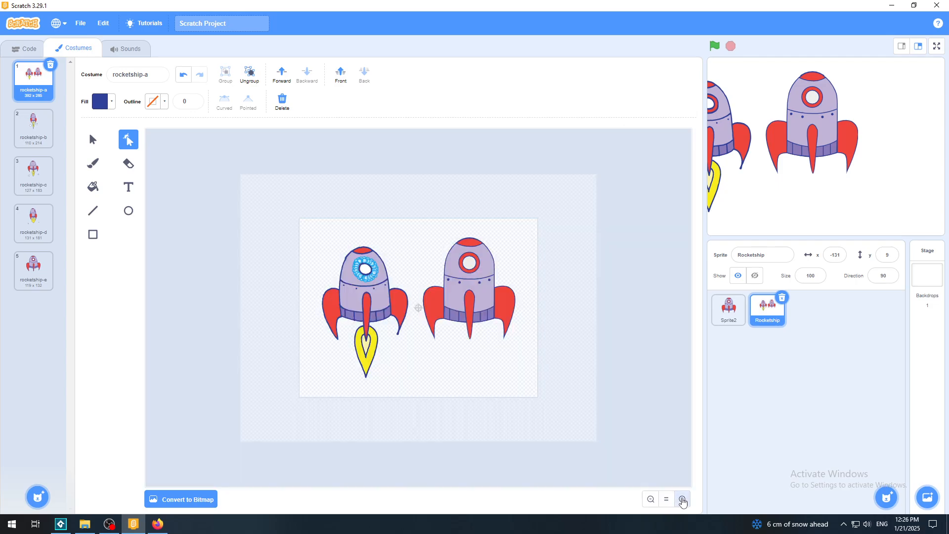
click(682, 499)
drag(406, 165, 235, 340)
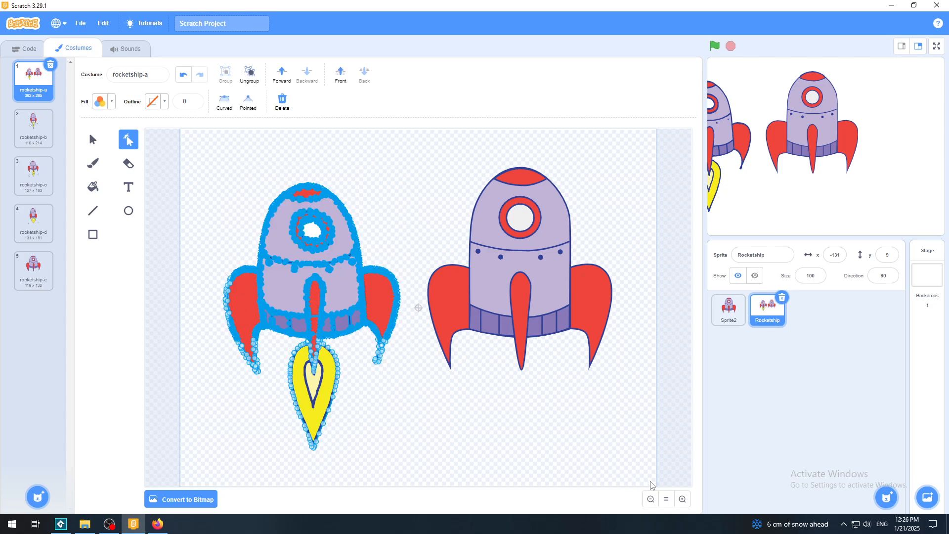
Step: Compare the original rocket's dense nodes with the clean redrawn rocket beside it at a closer zoom
click(683, 500)
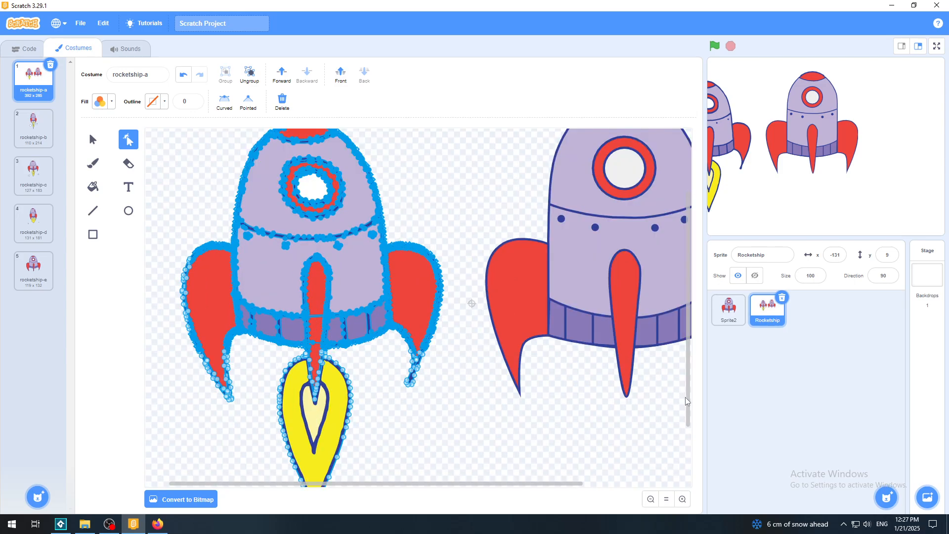
scroll(687, 395, up, 3)
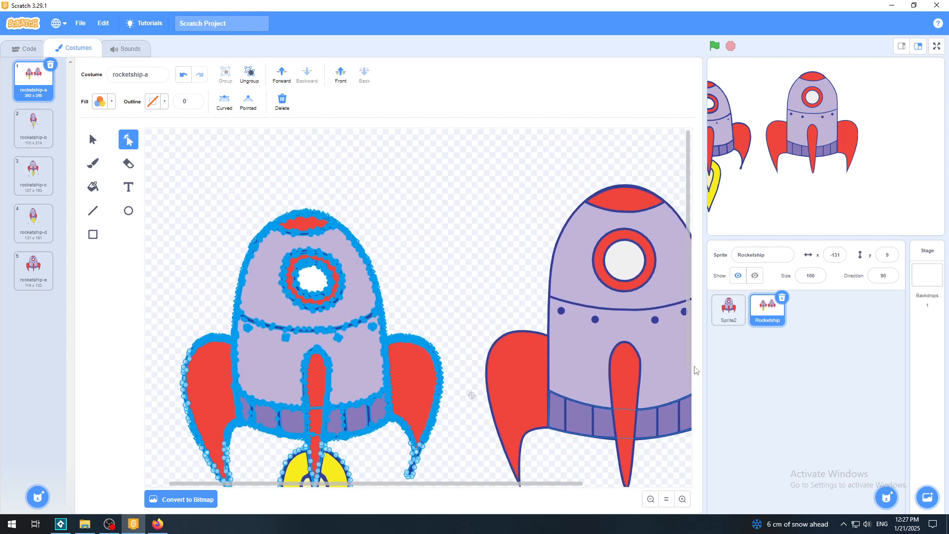
scroll(692, 388, down, 3)
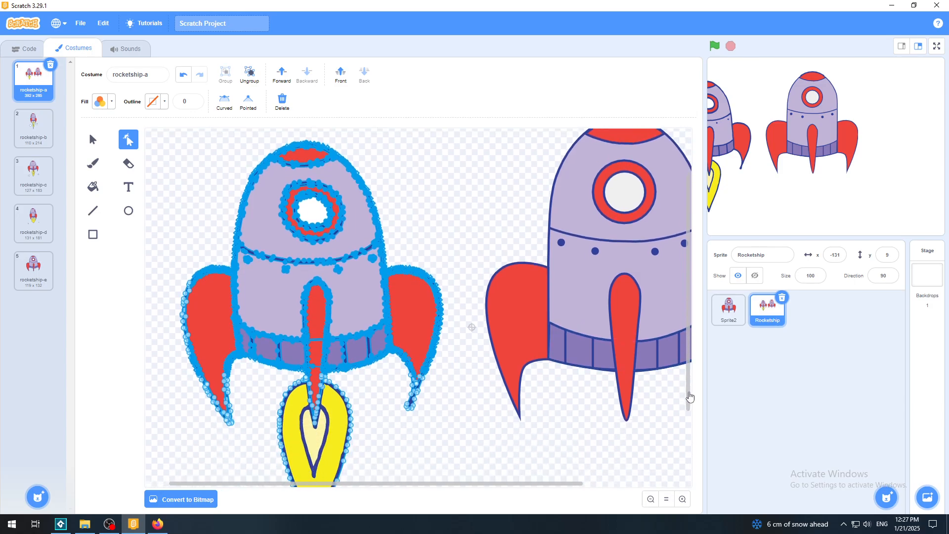
scroll(690, 389, up, 2)
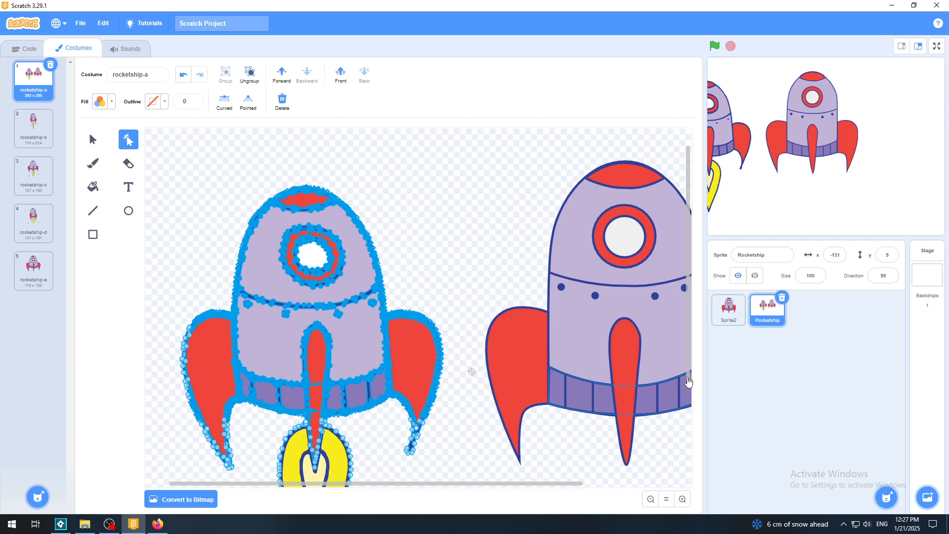
scroll(688, 381, up, 1)
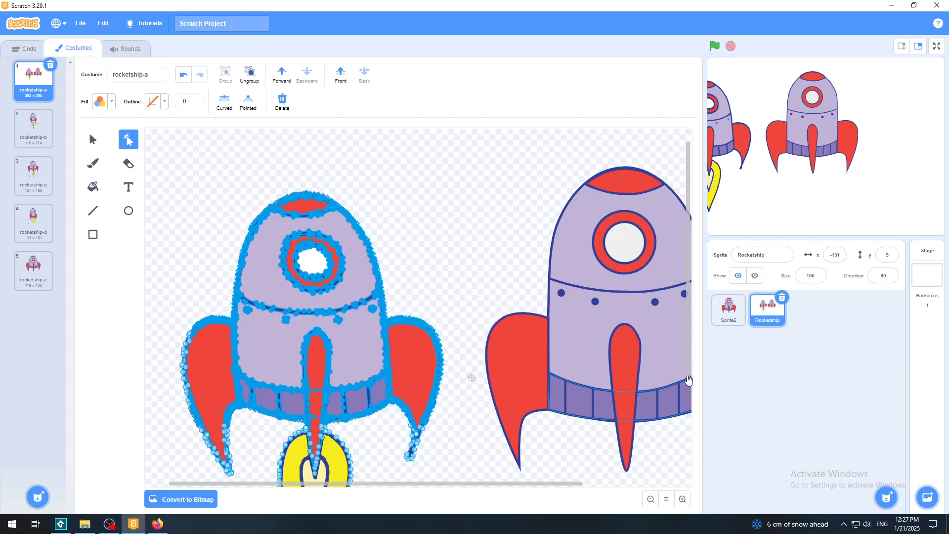
scroll(689, 380, up, 1)
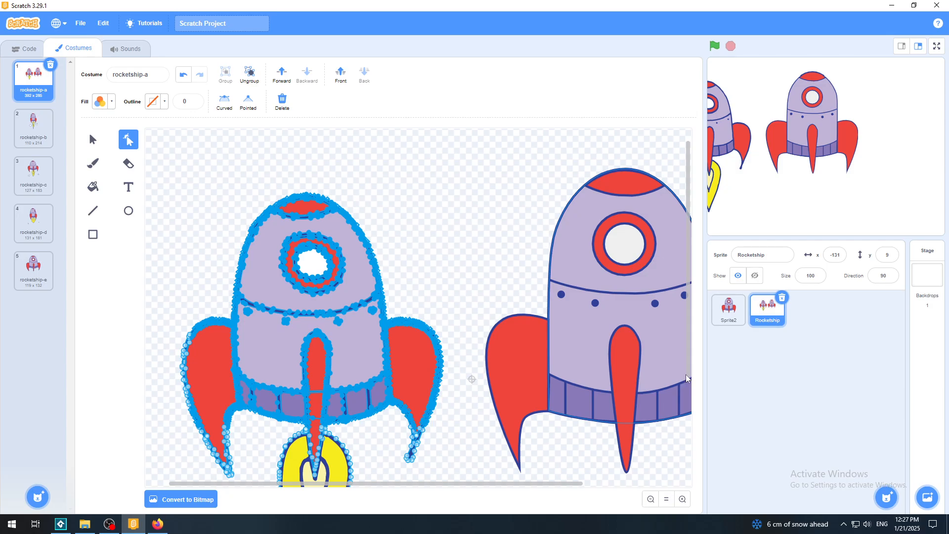
drag(686, 375, 682, 378)
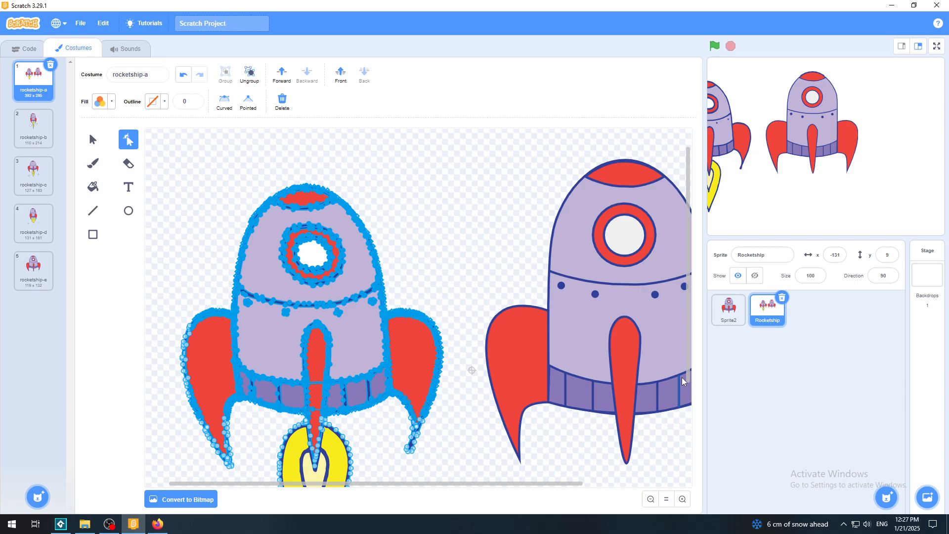
drag(681, 378, 681, 376)
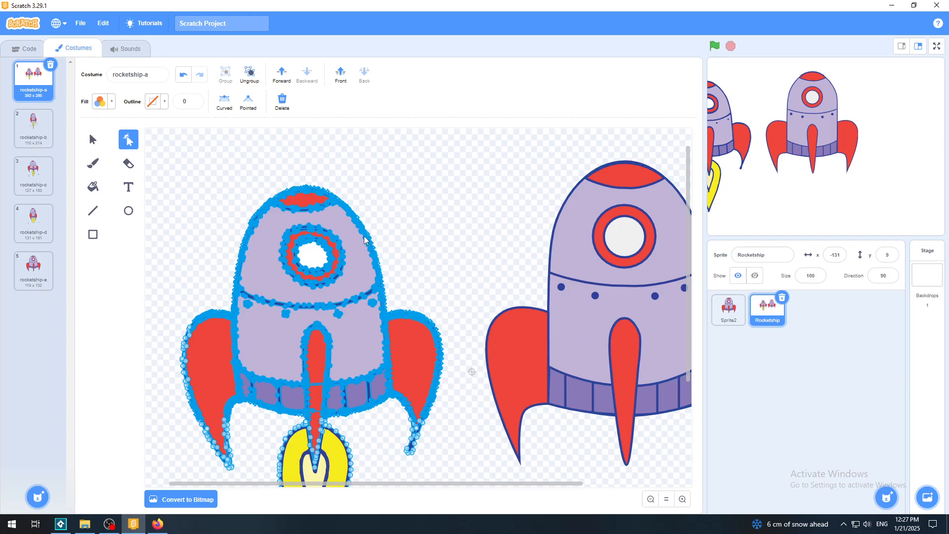
Step: Inspect the nodes of the original rocket's separate shapes: outer silhouette, lower hull, porthole, left fin and base band segments
click(418, 214)
click(371, 243)
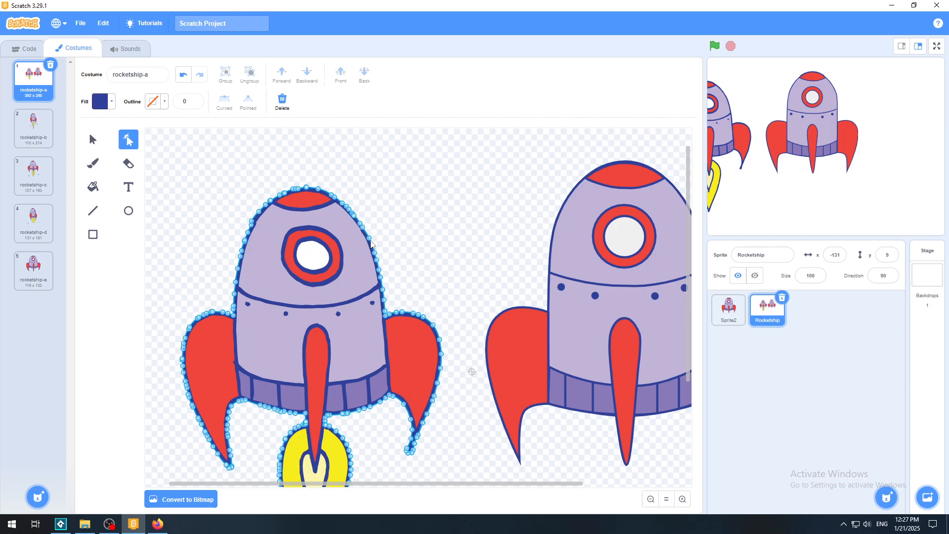
click(268, 301)
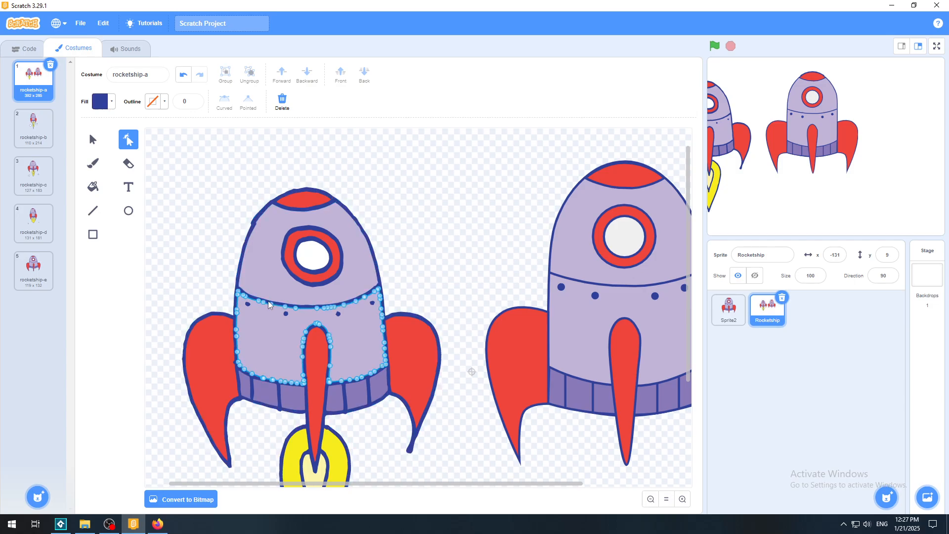
click(242, 263)
click(304, 268)
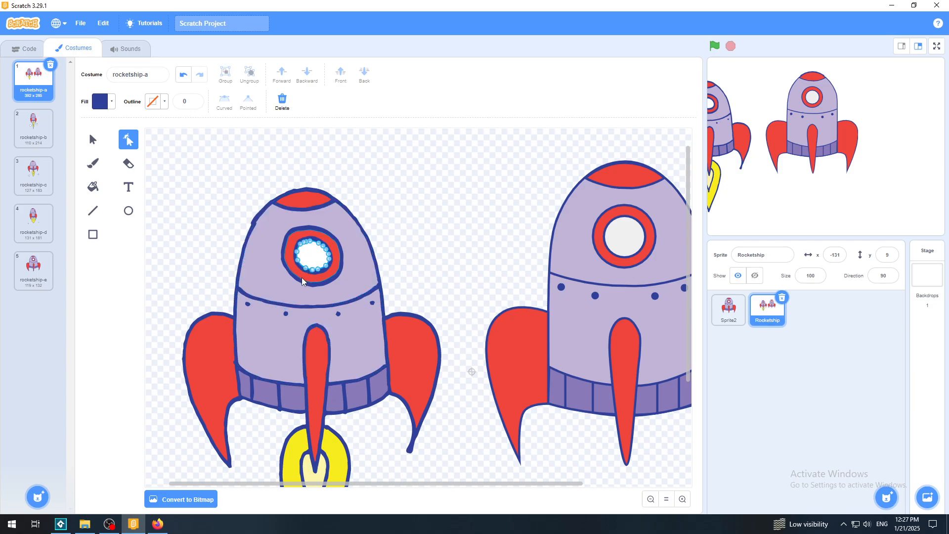
click(301, 279)
click(206, 317)
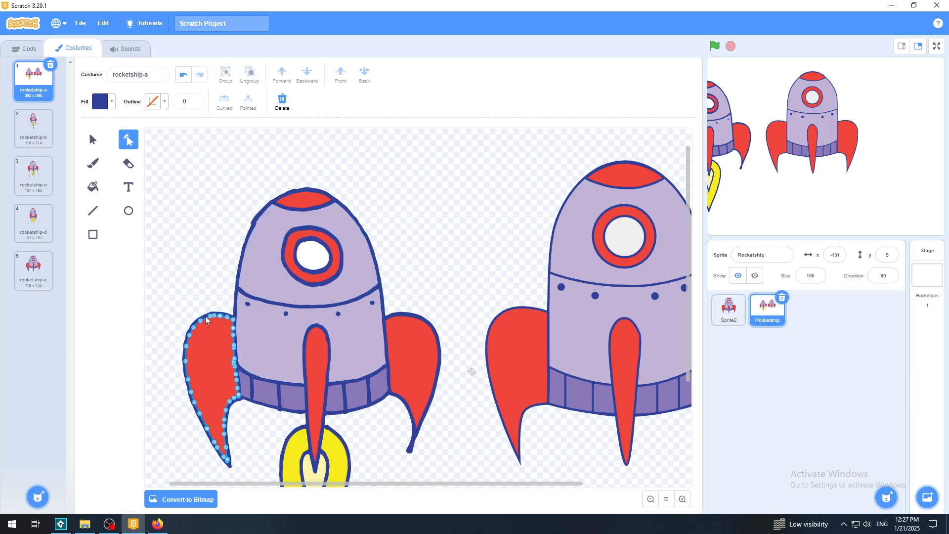
click(271, 381)
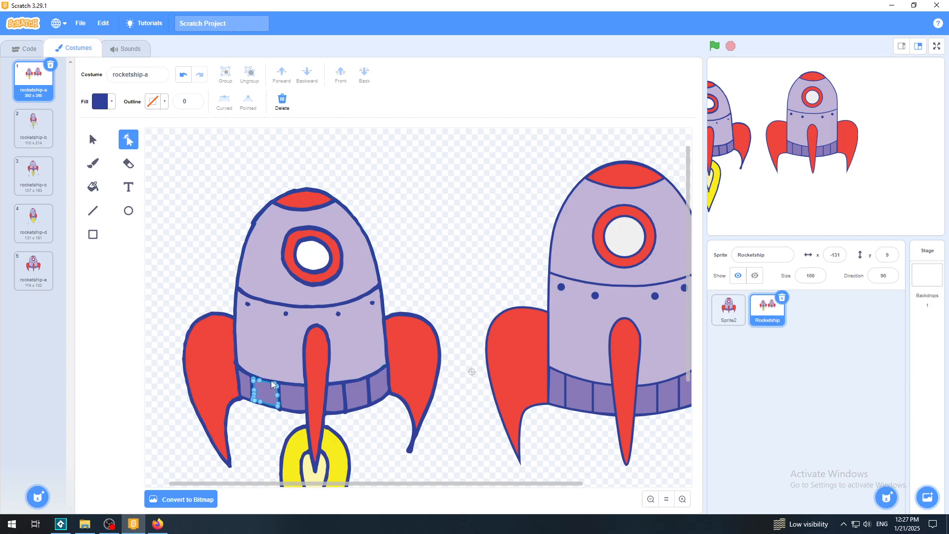
click(379, 384)
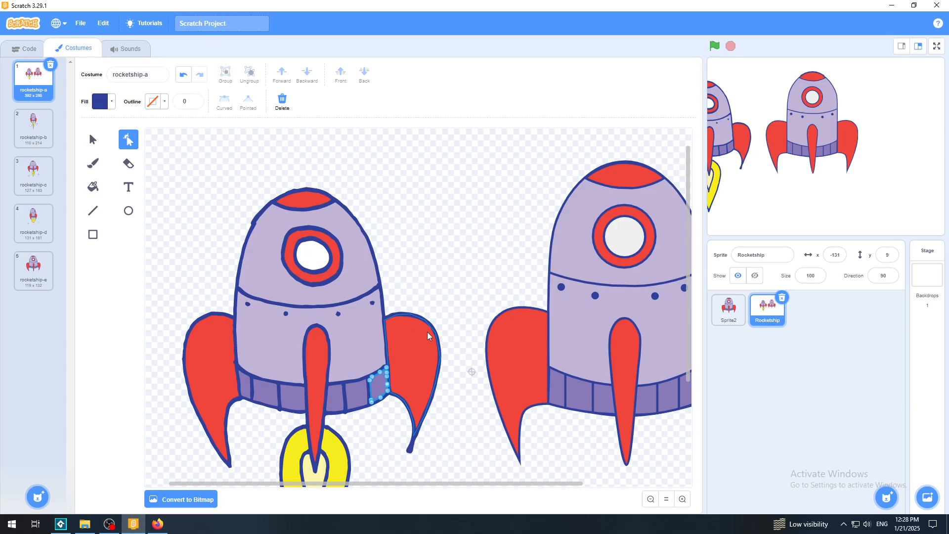
click(107, 527)
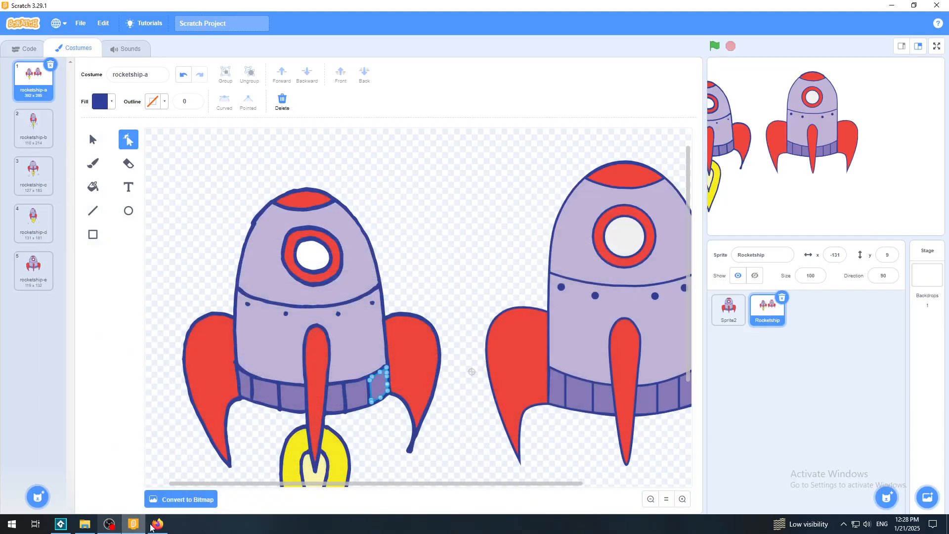
click(133, 524)
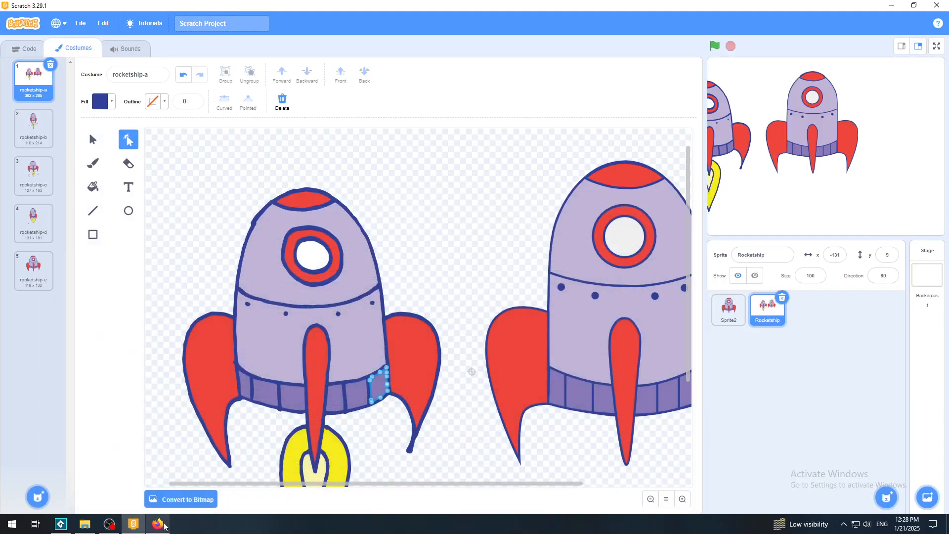
Step: Activate the Select tool and open Sprite2's costume1, with the redrawn rocket enlarged one zoom level on the canvas
click(88, 141)
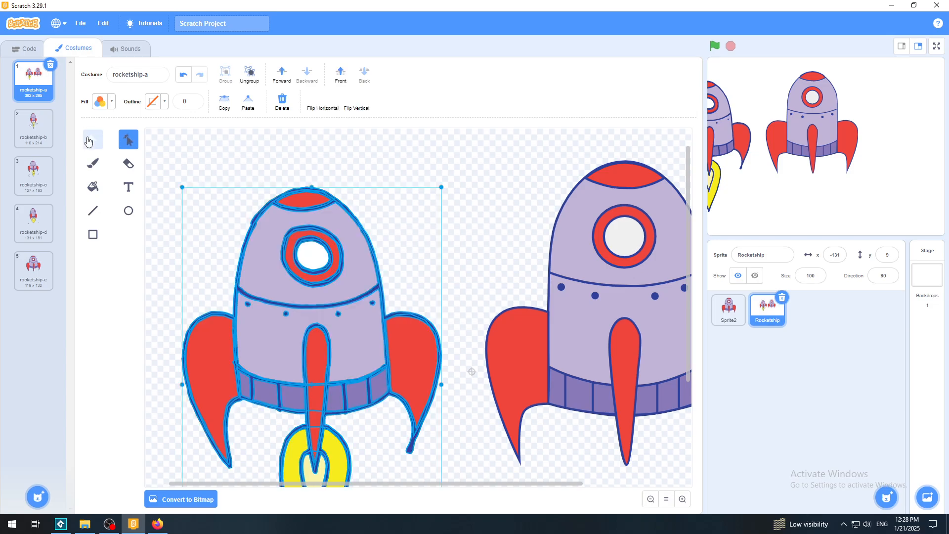
click(735, 314)
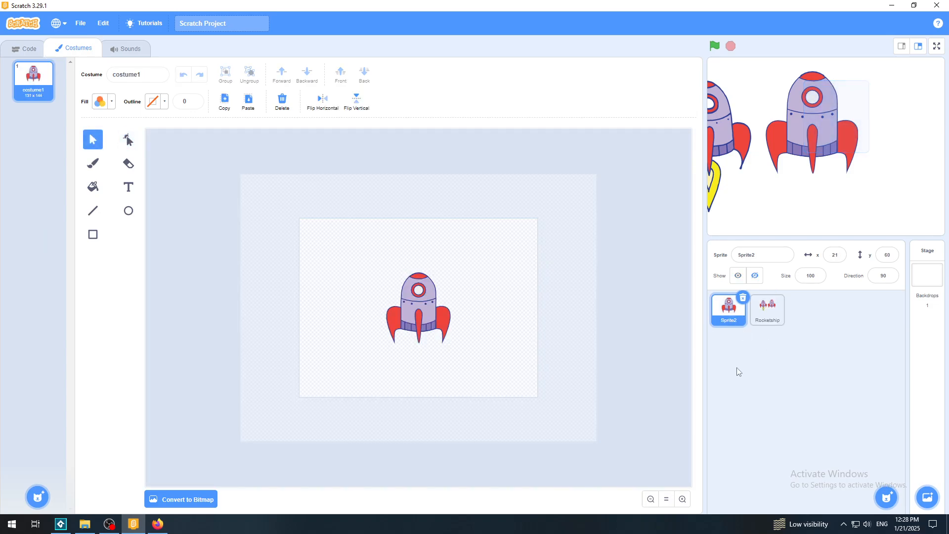
click(683, 499)
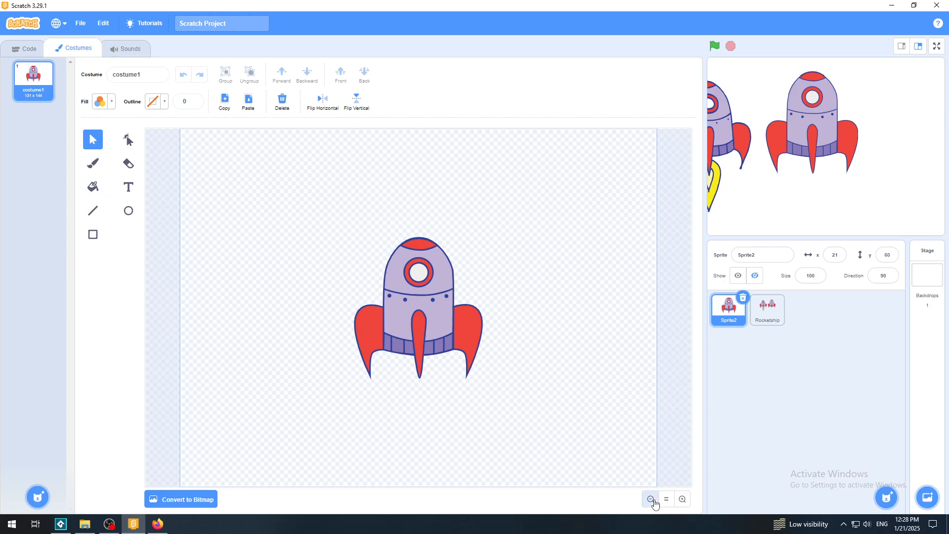
click(650, 499)
click(682, 500)
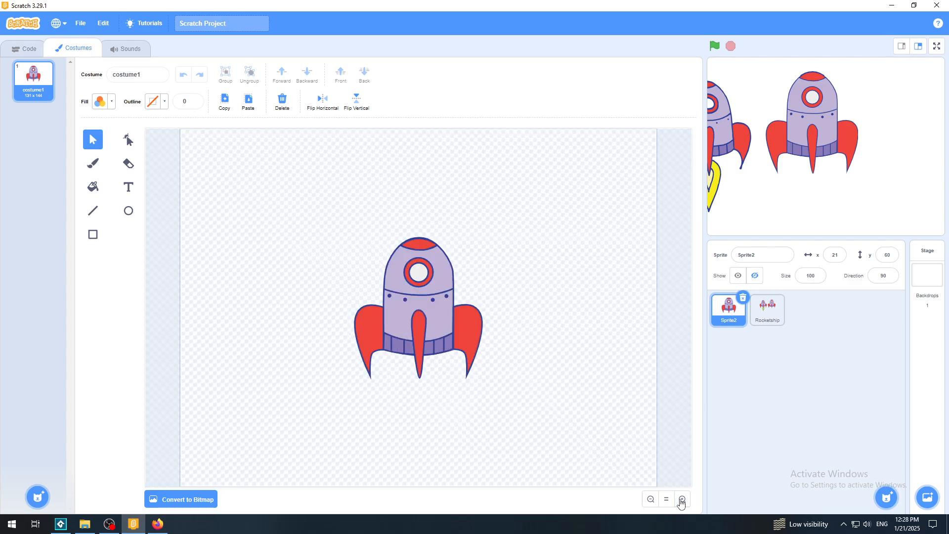